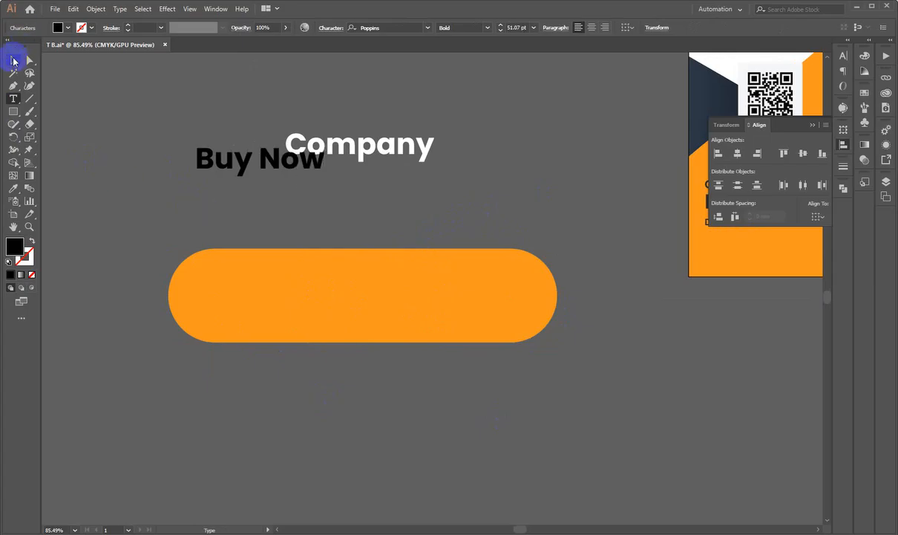
Enlarge the "Buy Now" text to about 69 pt and move it onto the orange rounded button shape
click(13, 61)
click(304, 185)
drag(321, 168, 348, 165)
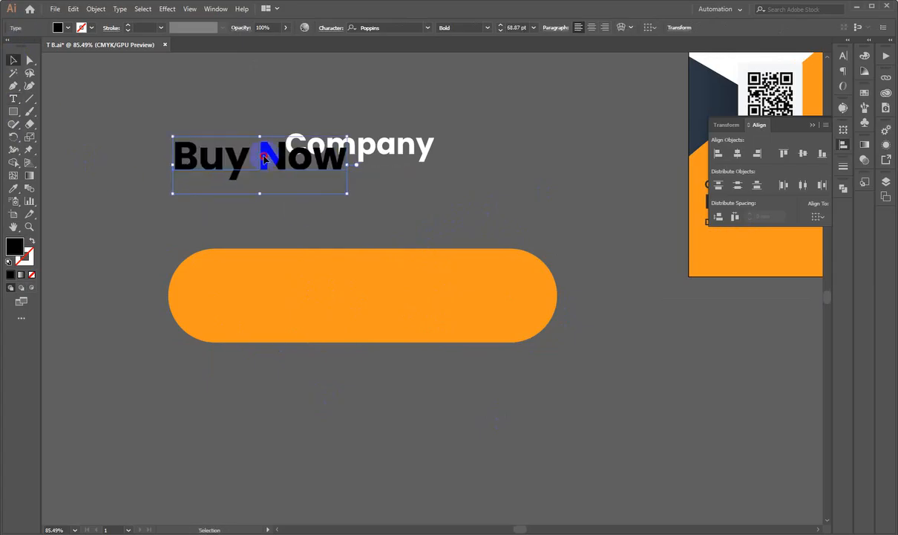
drag(265, 158, 369, 291)
drag(334, 222, 409, 380)
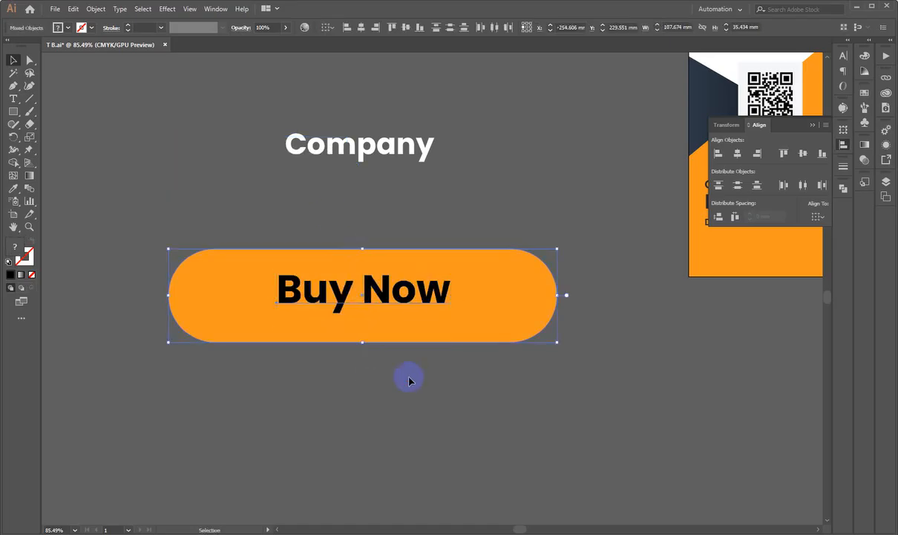
Centre the "Buy Now" text vertically and horizontally on the orange shape, using the shape as the key object
click(551, 299)
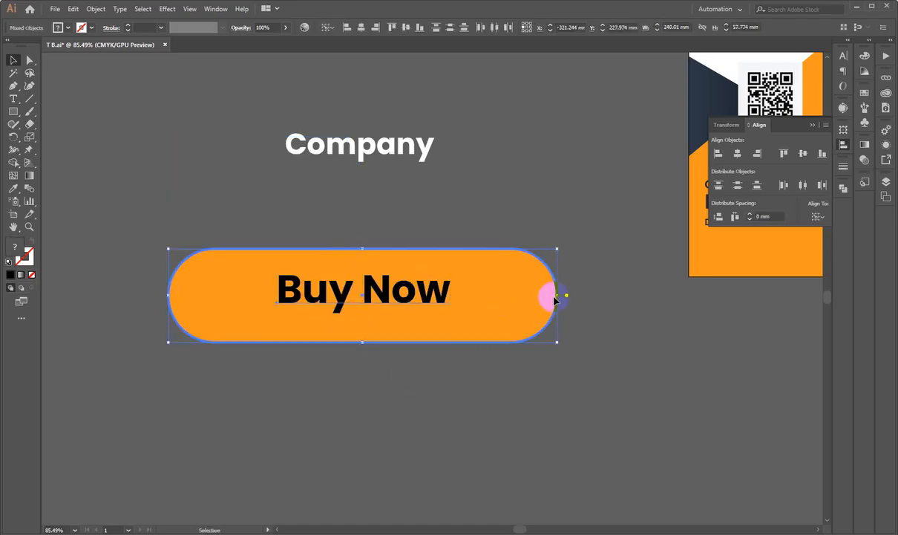
click(802, 154)
click(500, 233)
drag(500, 233, 356, 297)
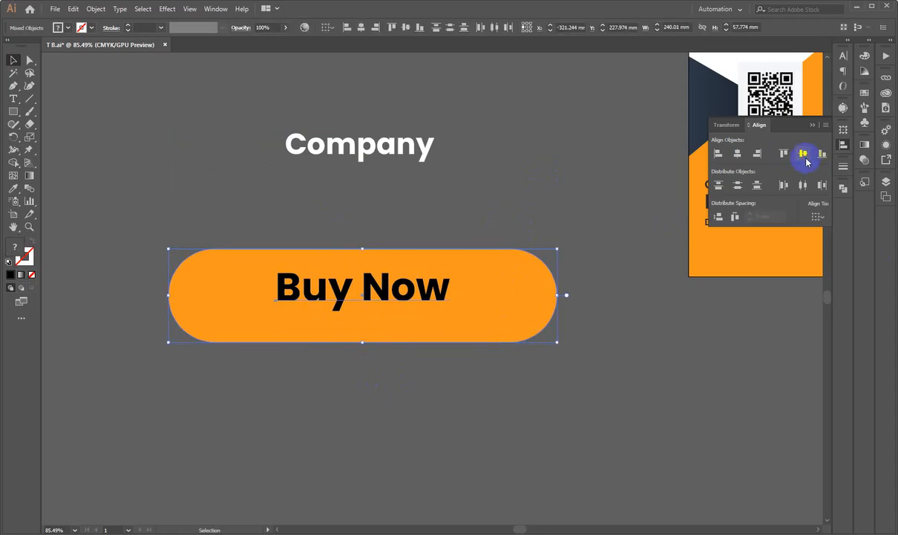
click(738, 155)
click(443, 413)
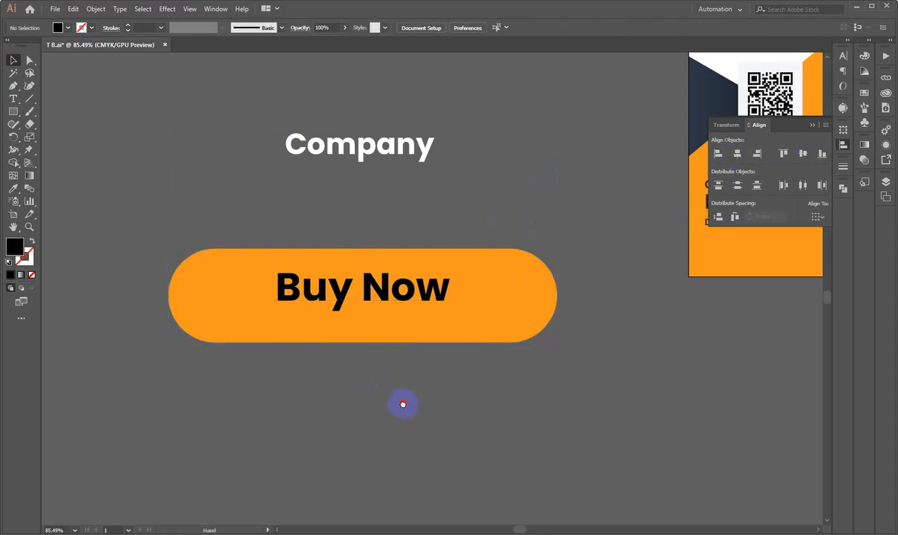
Nudge the "Buy Now" text slightly downward so it looks visually centred inside the orange shape
scroll(403, 371, down, 2)
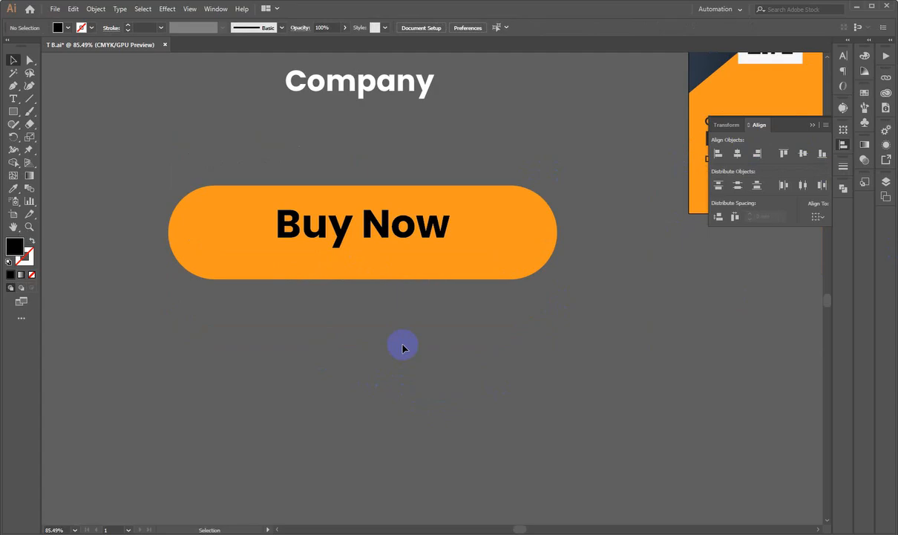
click(361, 255)
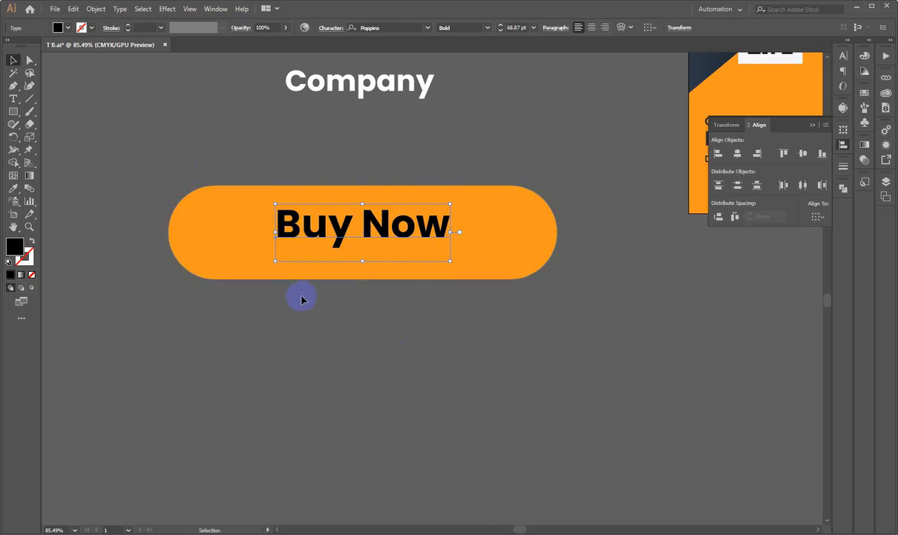
key(shift+Down)
key(shift+Down)
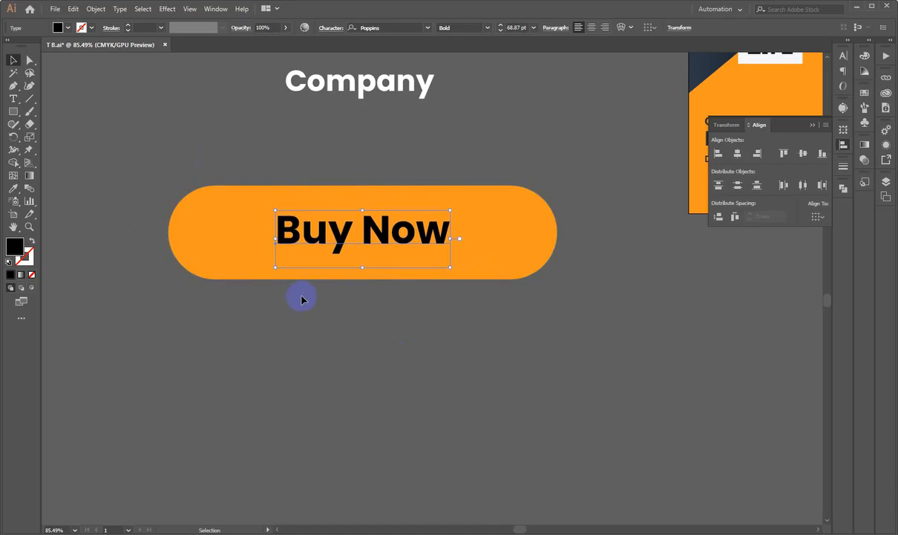
key(Up)
key(Up)
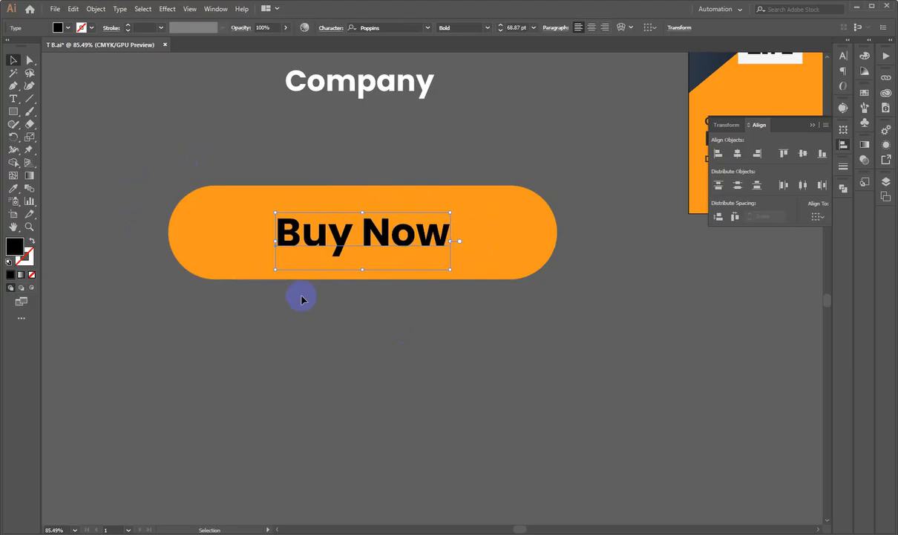
click(221, 271)
scroll(290, 387, down, 1)
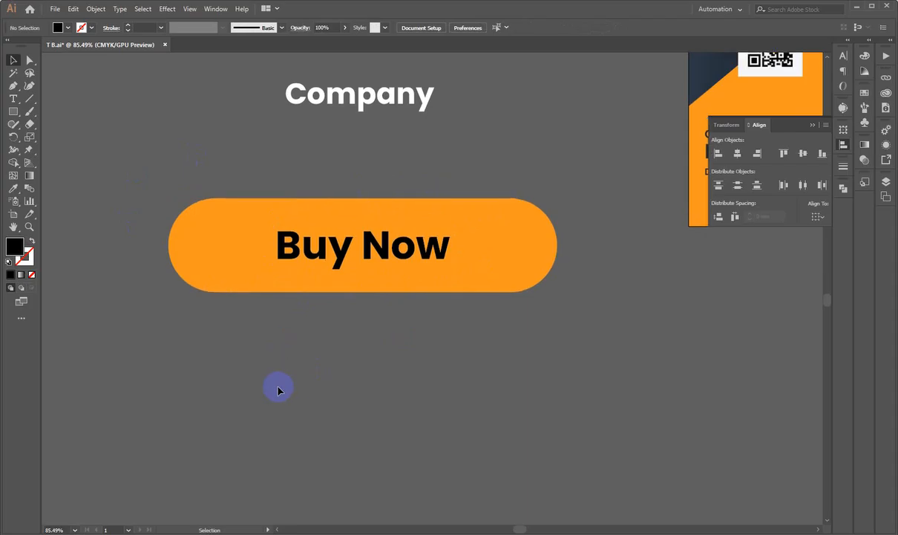
Delete the orange "Buy Now" button together with the loose "About Our" and "Company" texts beside the brochure
drag(510, 305, 148, 364)
drag(415, 324, 324, 415)
drag(353, 366, 311, 355)
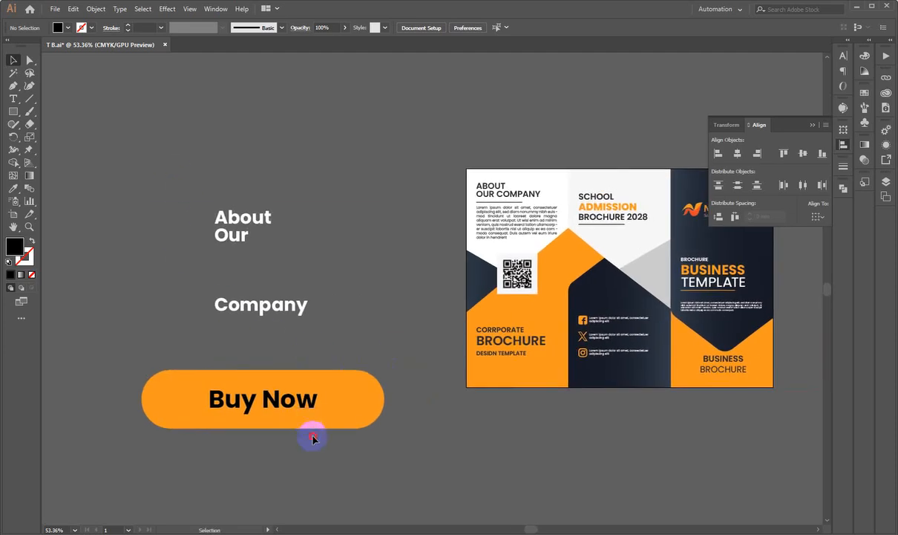
drag(313, 439, 313, 438)
key(Delete)
scroll(296, 351, down, 1)
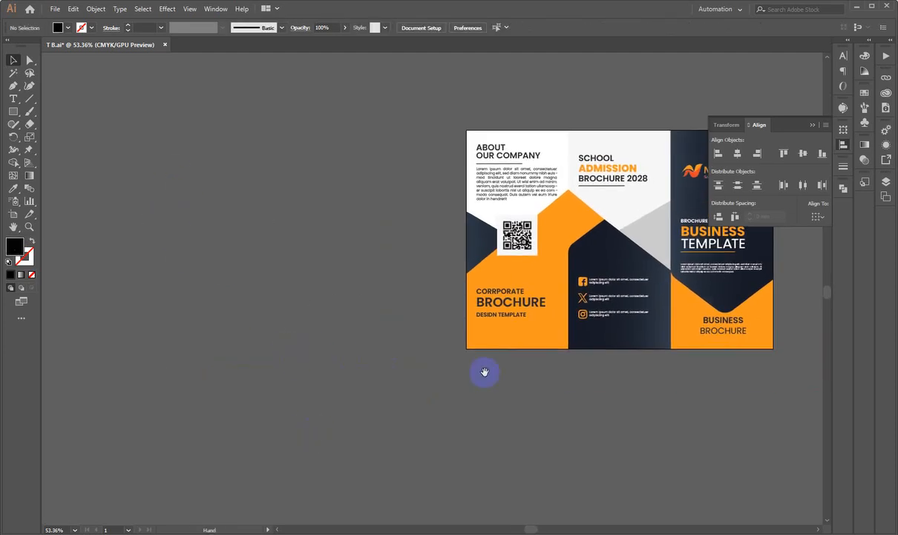
Move the linked T B.jpg reference image so it partly overlaps the brochure artboard
drag(684, 302, 478, 305)
drag(375, 340, 620, 362)
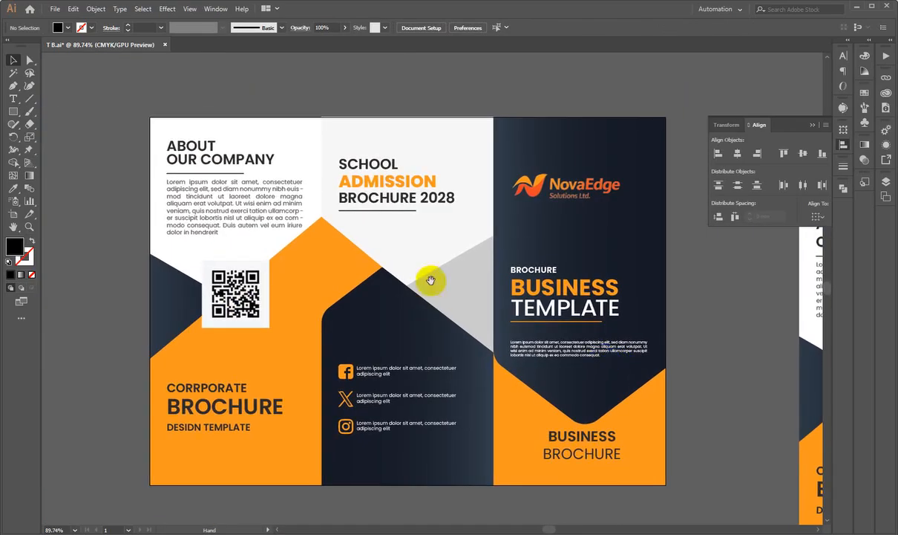
drag(676, 277, 450, 251)
drag(541, 251, 639, 247)
drag(616, 215, 369, 157)
drag(514, 235, 340, 276)
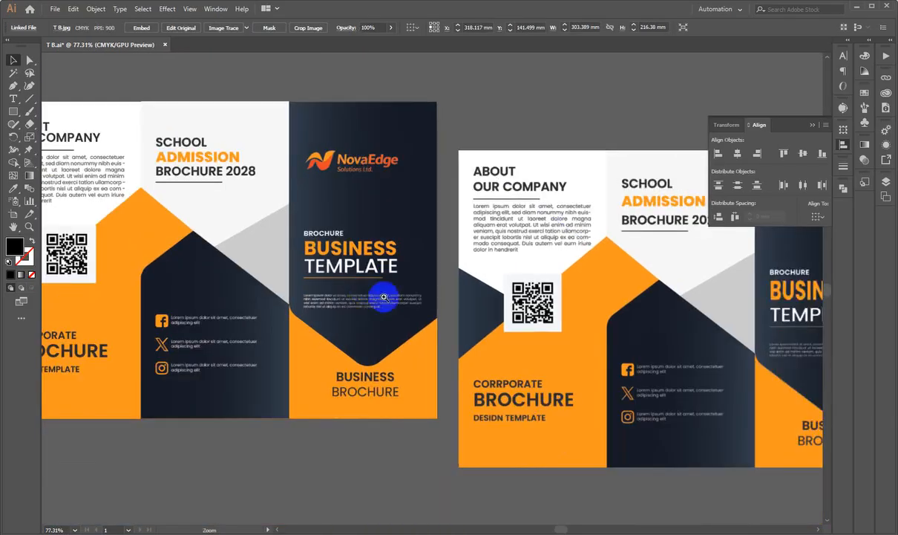
drag(383, 297, 433, 335)
drag(607, 304, 431, 239)
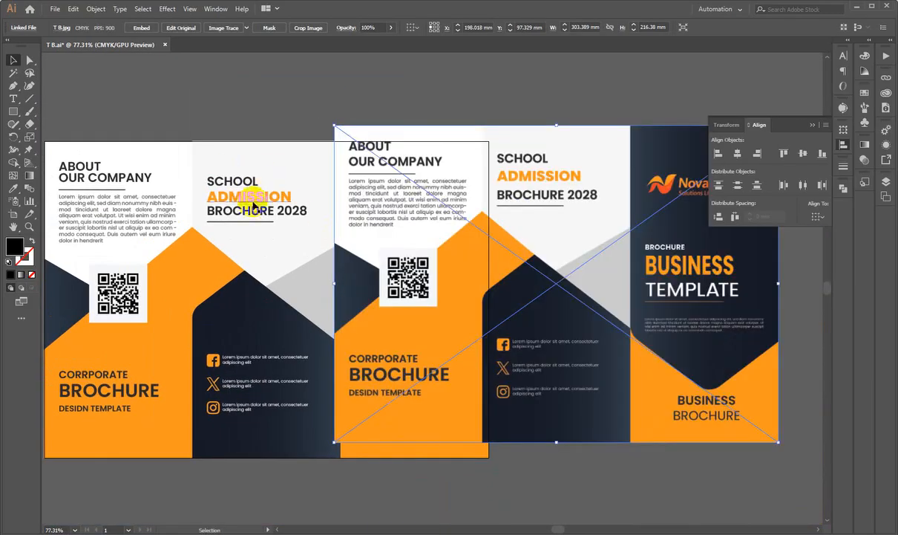
drag(516, 172, 498, 204)
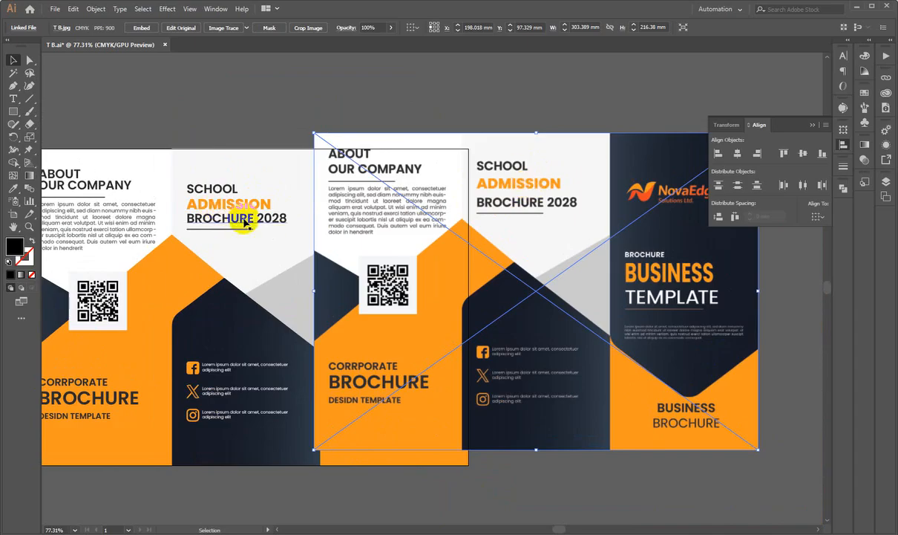
Move the linked T B.jpg image off the artboard so it sits beside the brochure design
click(97, 123)
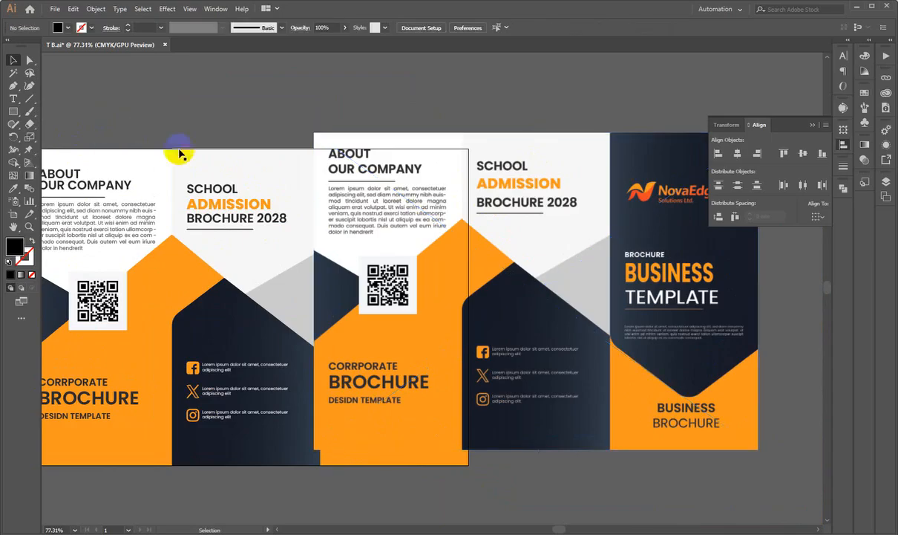
scroll(185, 152, down, 3)
drag(209, 196, 225, 230)
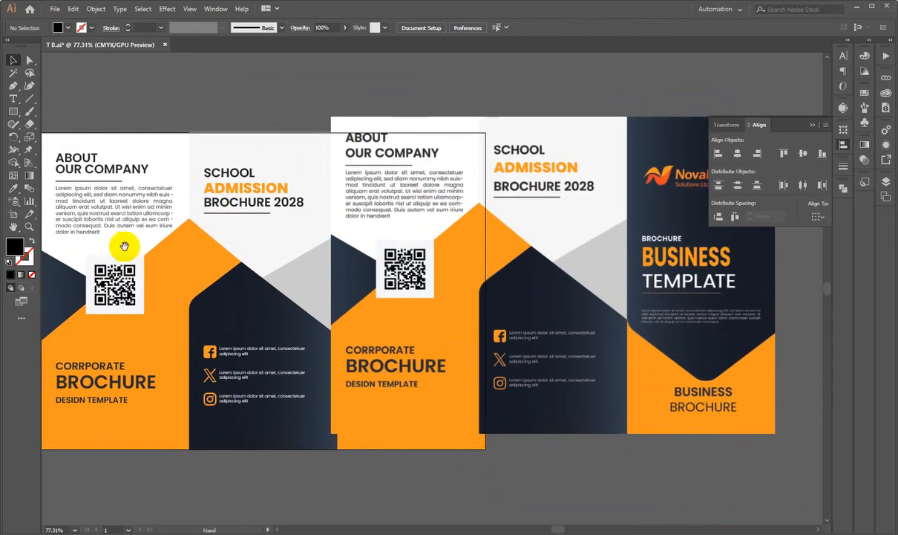
drag(257, 264, 286, 245)
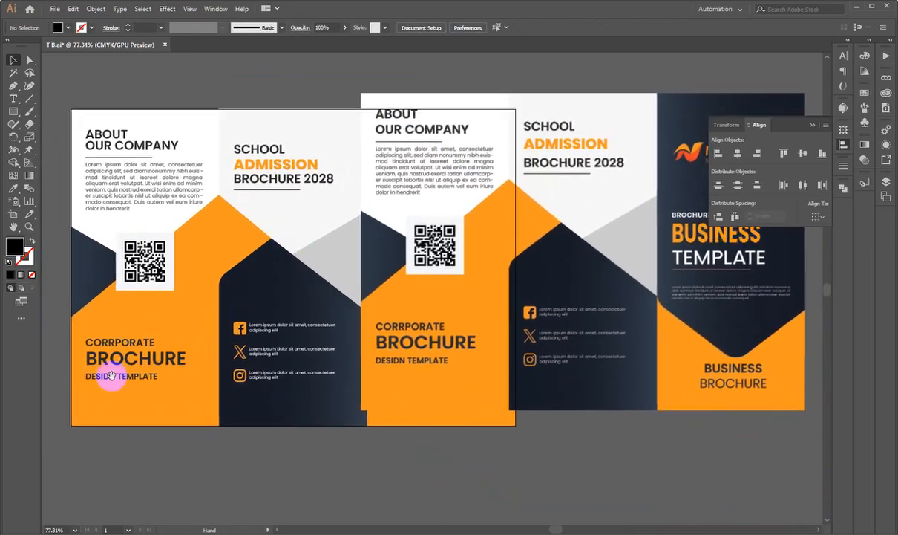
drag(307, 355, 218, 338)
drag(401, 314, 462, 368)
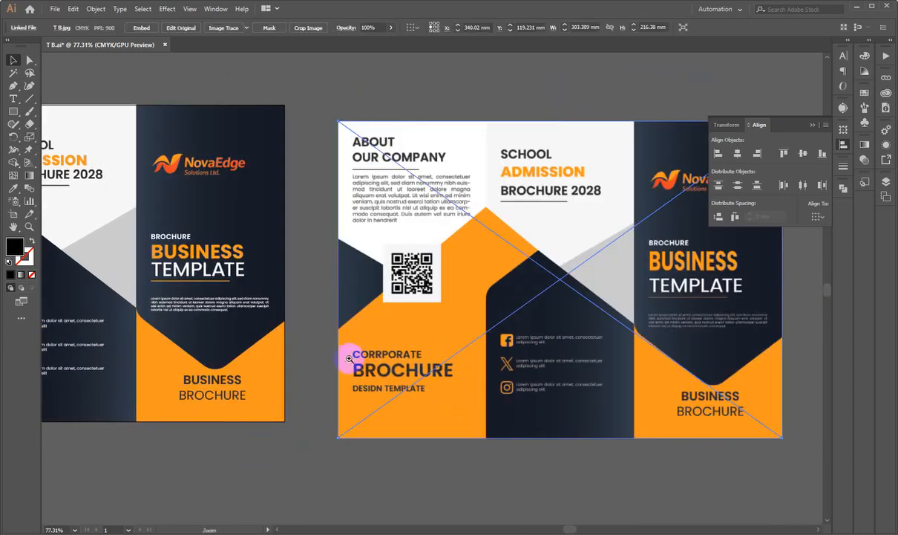
Close the T B.ai document without saving its changes
drag(192, 374, 341, 346)
drag(434, 232, 327, 280)
drag(541, 283, 518, 290)
key(ctrl+z)
click(109, 206)
key(ctrl+w)
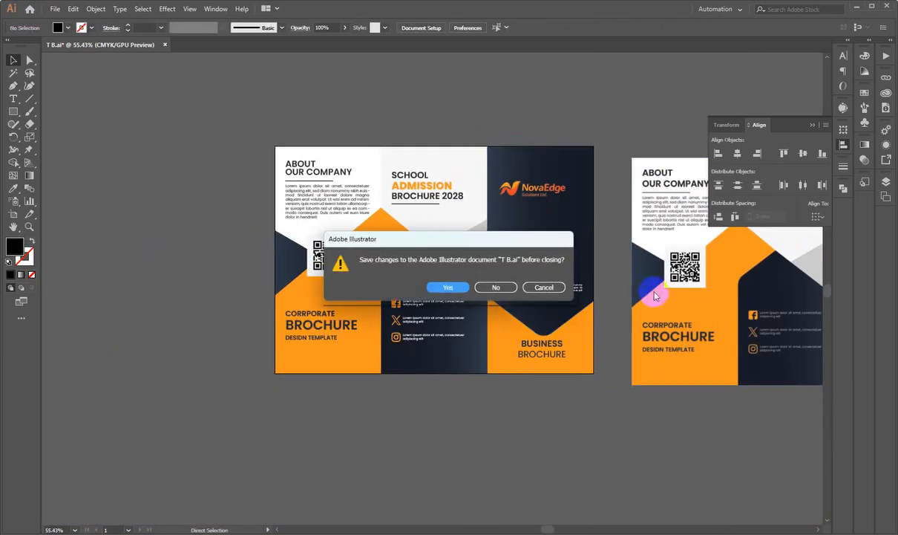
click(513, 289)
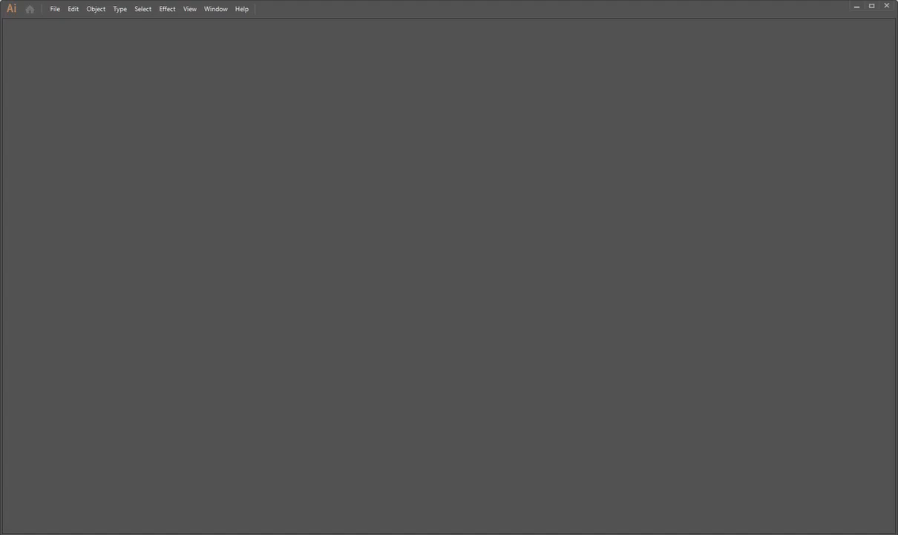
Switch to the Downloads folder in File Explorer
click(427, 534)
click(589, 145)
click(319, 250)
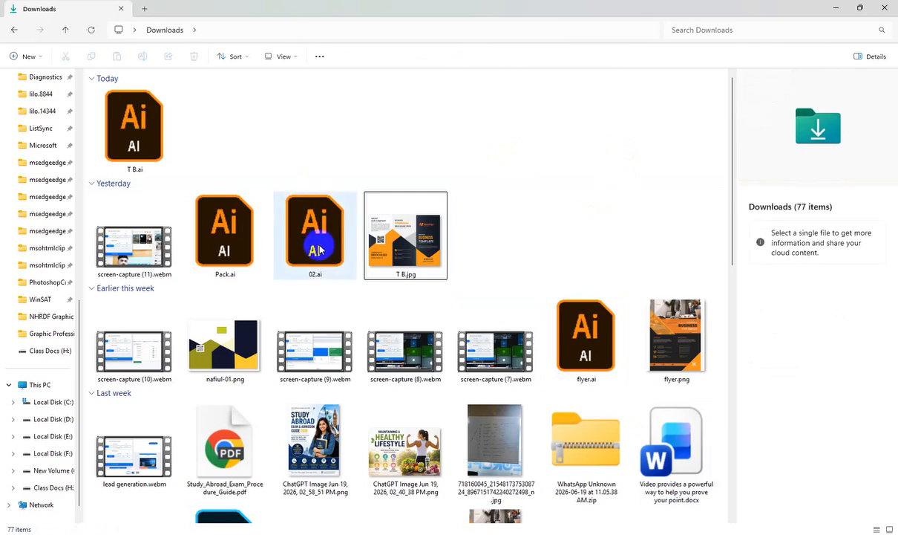
Look through the Downloads folder for a design file, checking T B.ai, 02.ai and Pack.ai
click(241, 271)
click(317, 271)
click(240, 279)
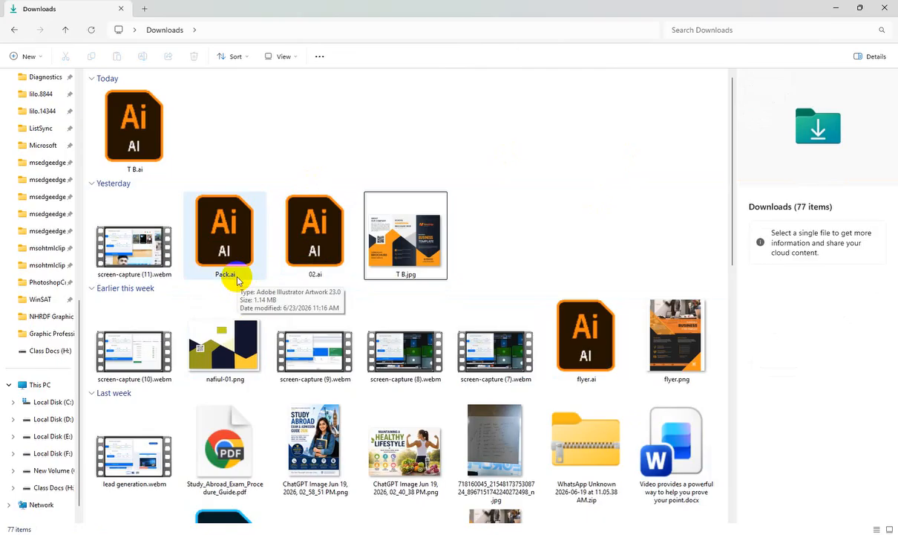
click(134, 124)
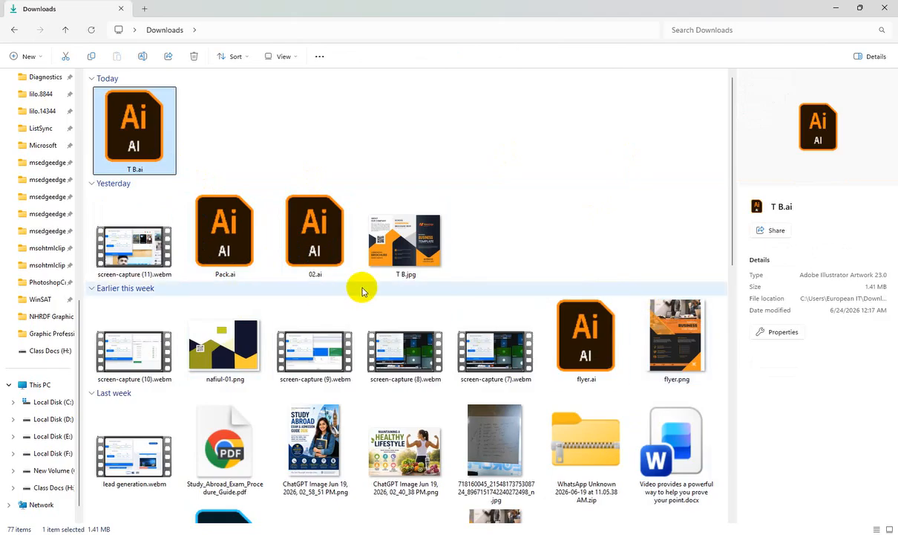
click(373, 144)
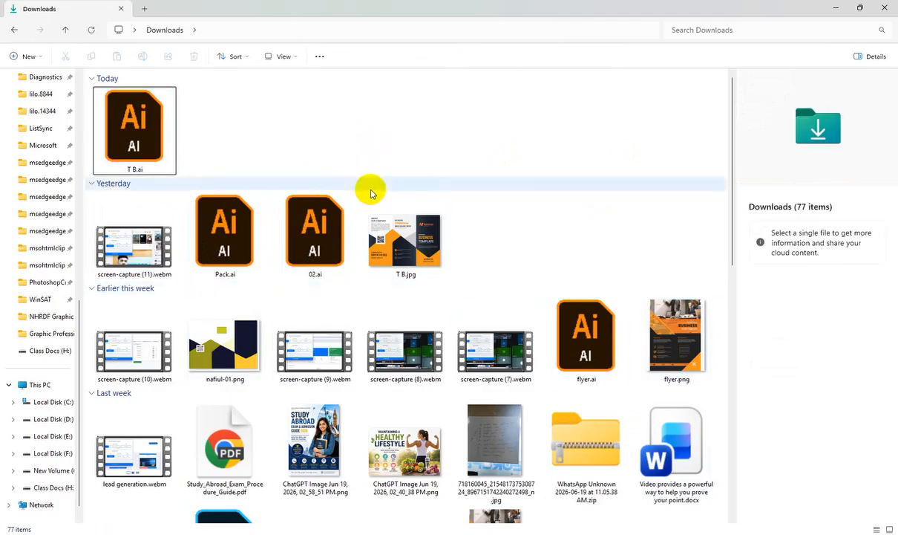
scroll(367, 189, down, 3)
scroll(378, 238, up, 3)
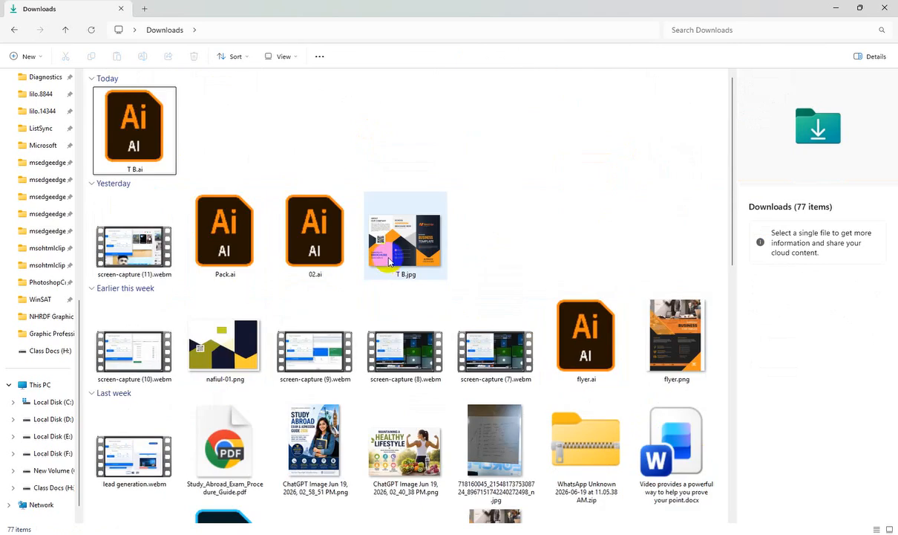
mouse_move(389, 261)
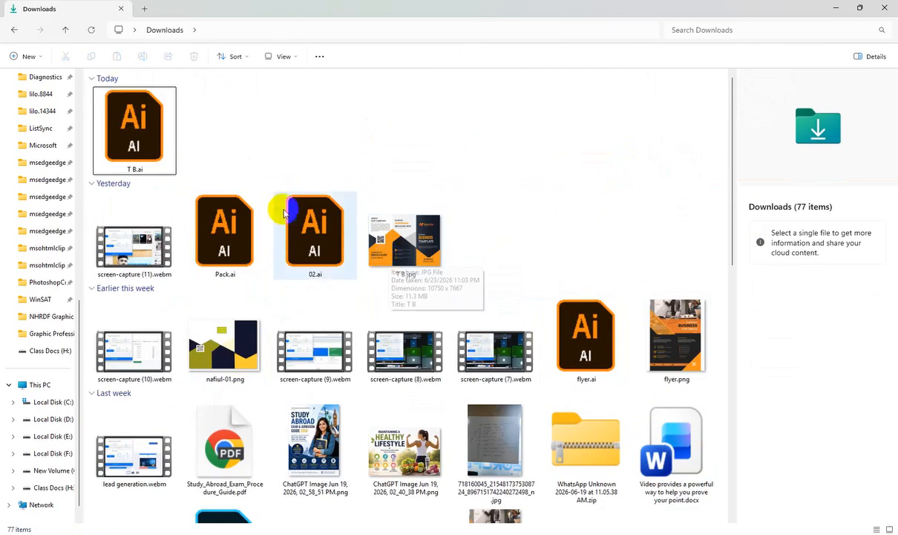
click(308, 245)
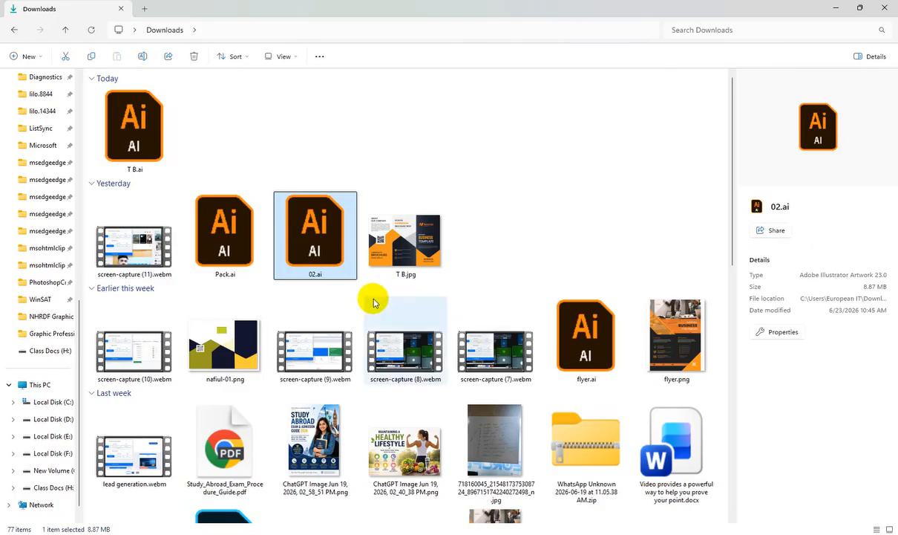
click(256, 269)
scroll(311, 235, down, 4)
scroll(446, 297, up, 3)
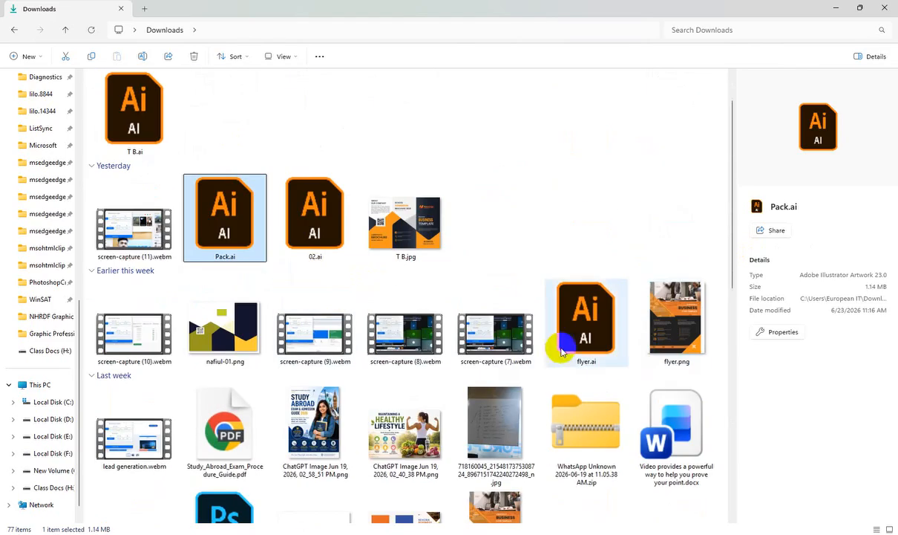
Open flyer.ai in Illustrator, accepting the import of a file made in a newer version
double_click(564, 334)
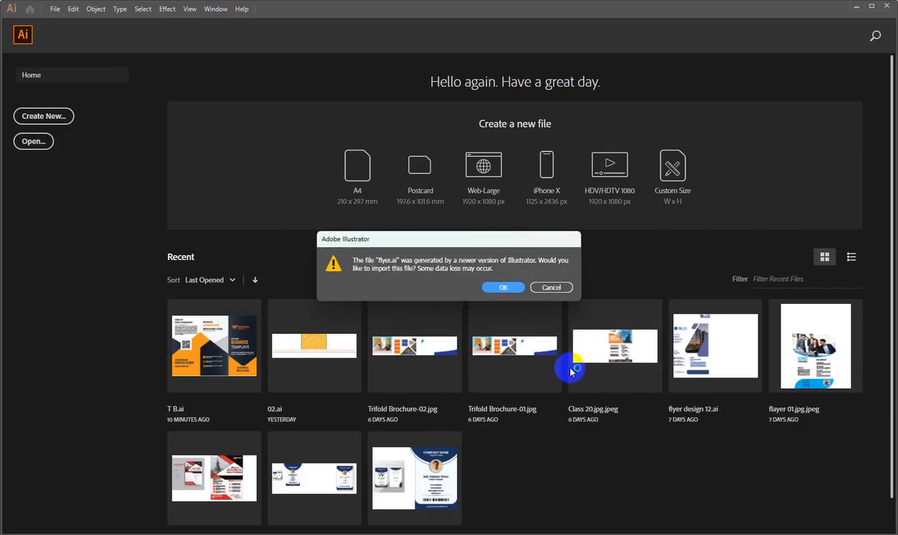
click(504, 287)
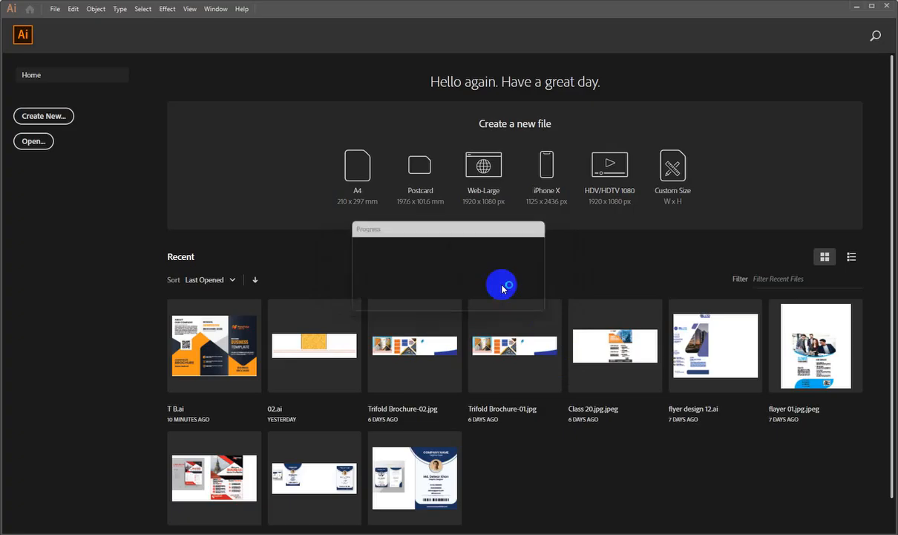
click(470, 320)
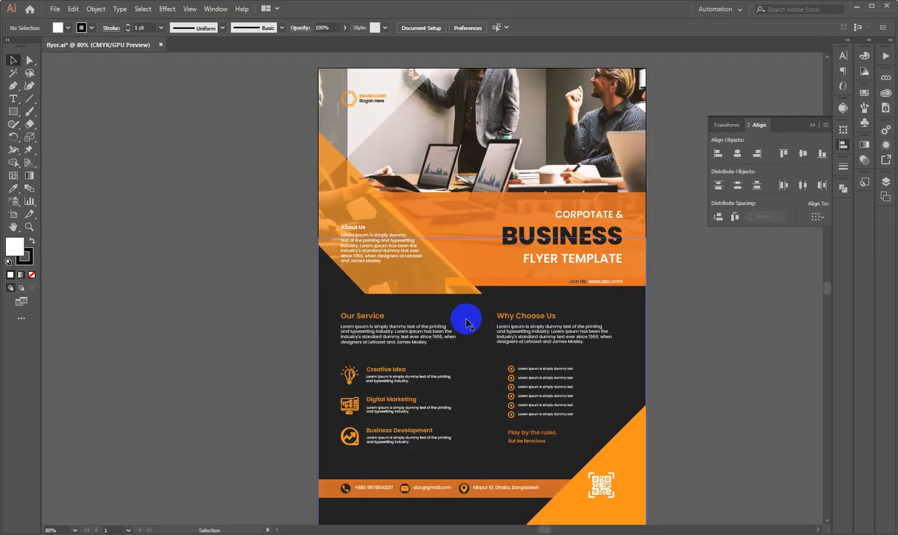
key(ctrl+0)
key(ctrl+minus)
scroll(467, 320, down, 1)
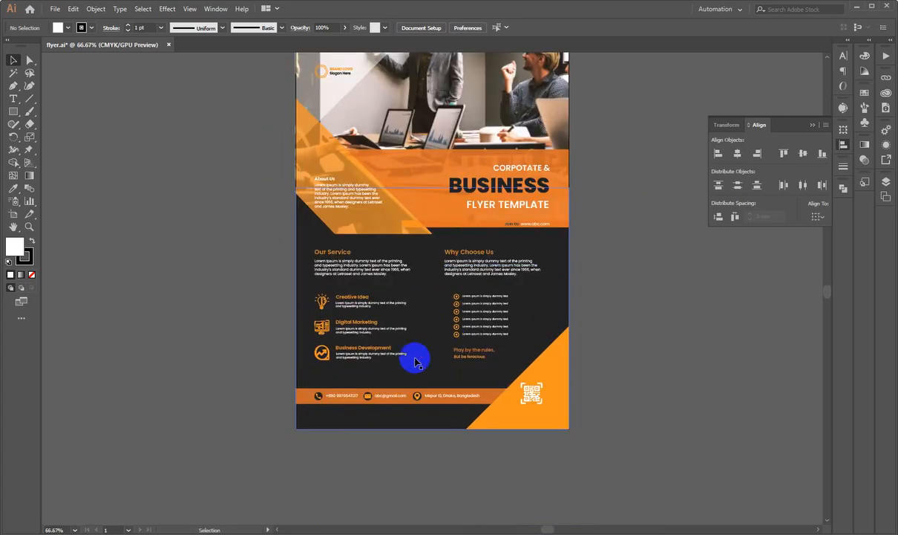
drag(158, 332, 202, 342)
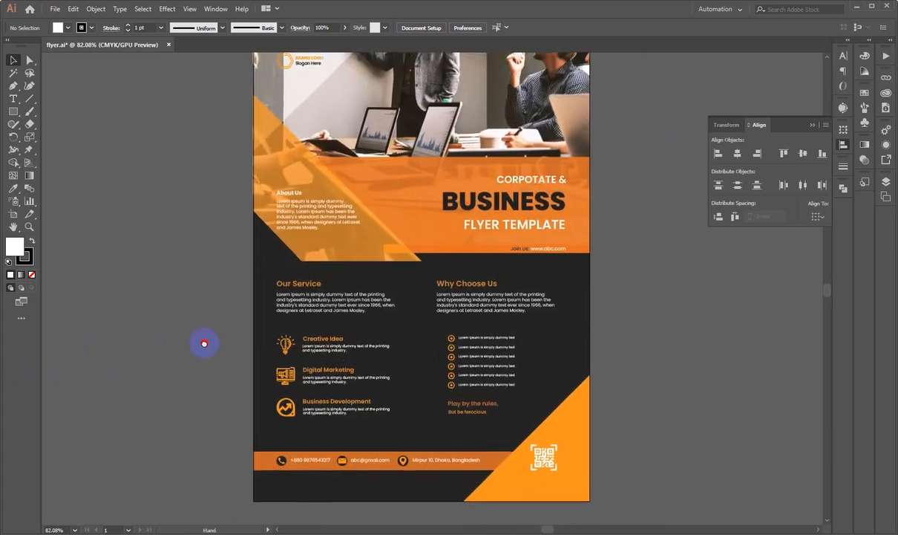
Put away the alignment settings and examine the flyer's overall layout and the detail of its header photo
drag(456, 261, 472, 206)
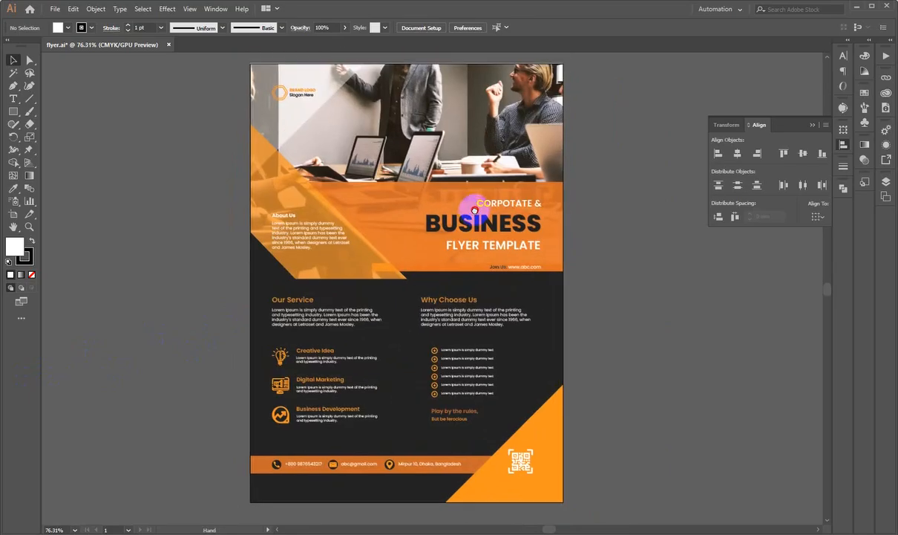
click(842, 144)
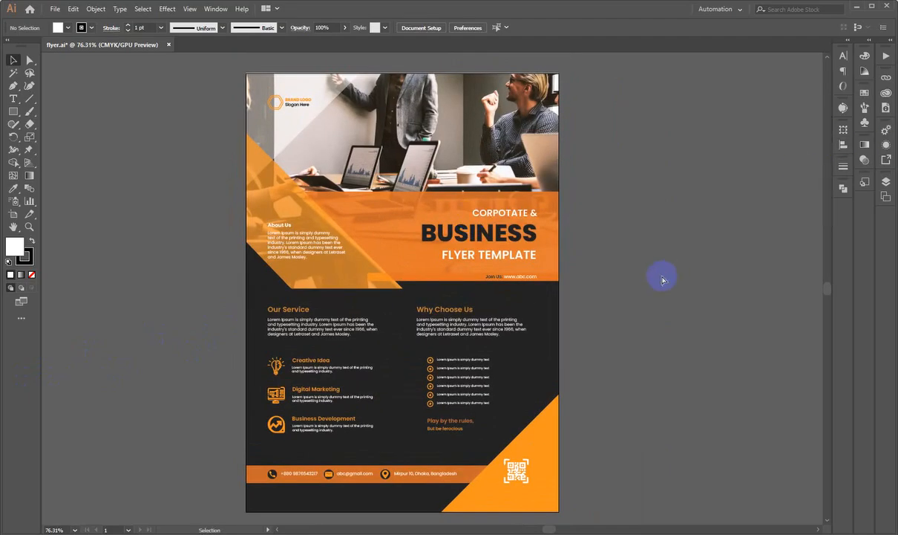
drag(568, 291, 570, 288)
key(ctrl+1)
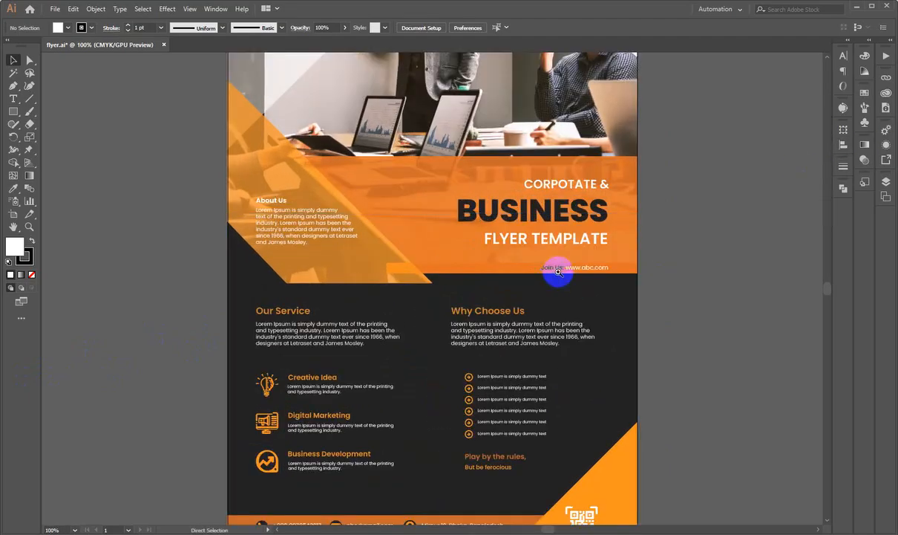
drag(490, 205, 436, 255)
drag(619, 195, 617, 213)
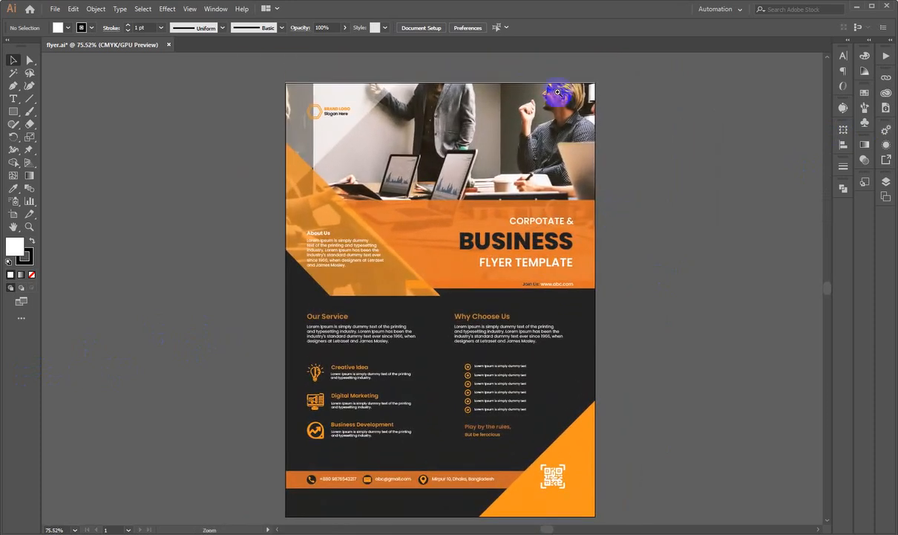
drag(562, 84, 775, 117)
drag(634, 133, 598, 264)
drag(579, 216, 799, 226)
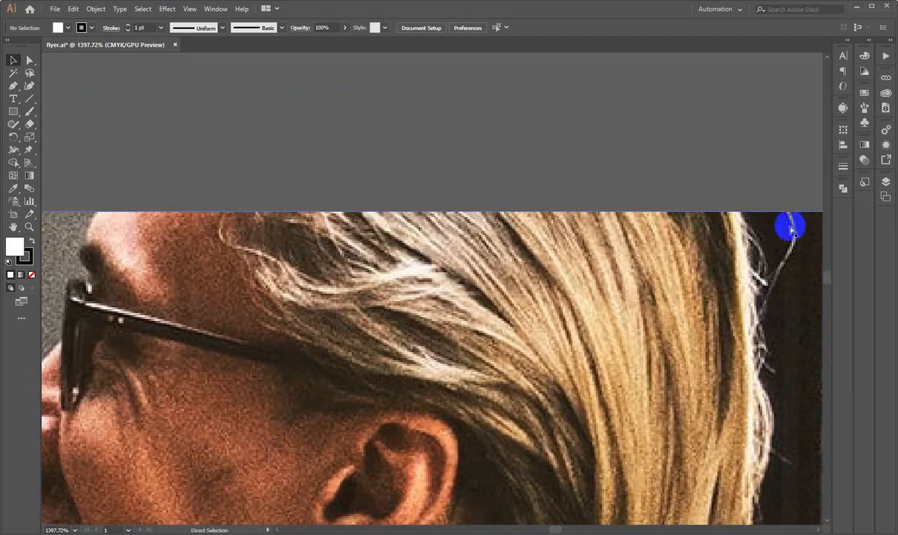
key(ctrl+0)
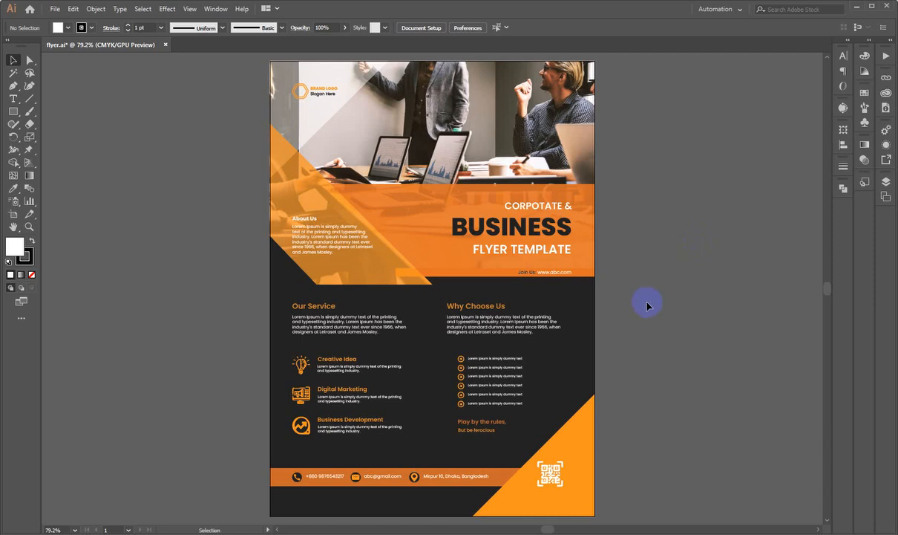
Release the clipping mask that encloses the whole flyer artwork and clear the selection
click(498, 330)
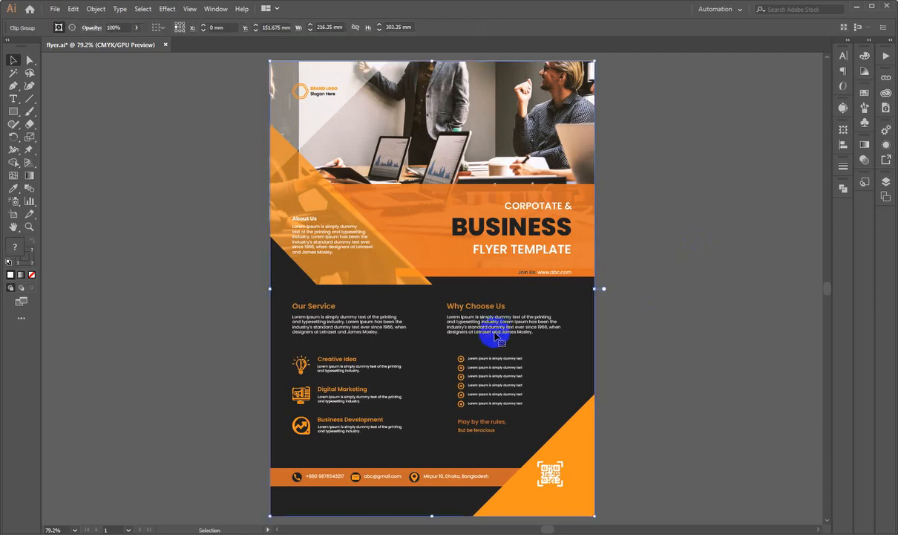
right_click(496, 336)
click(527, 417)
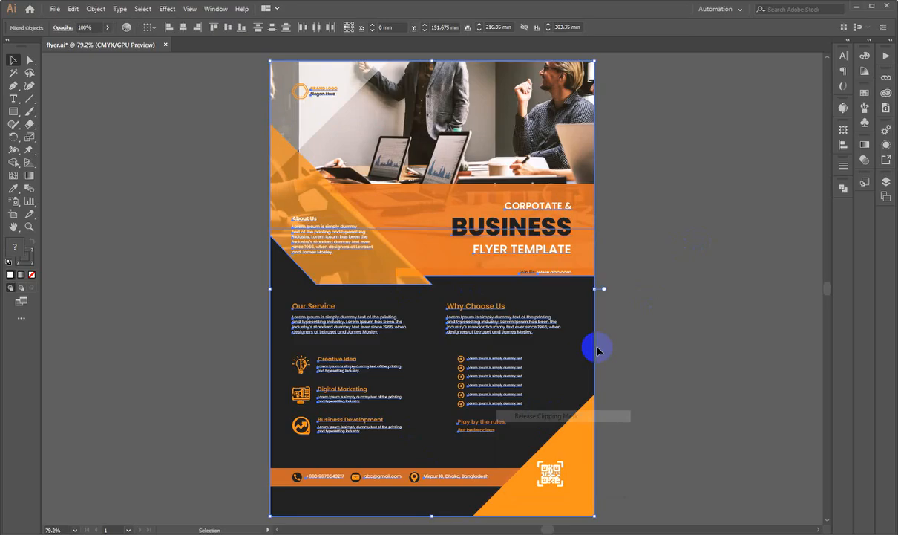
click(660, 241)
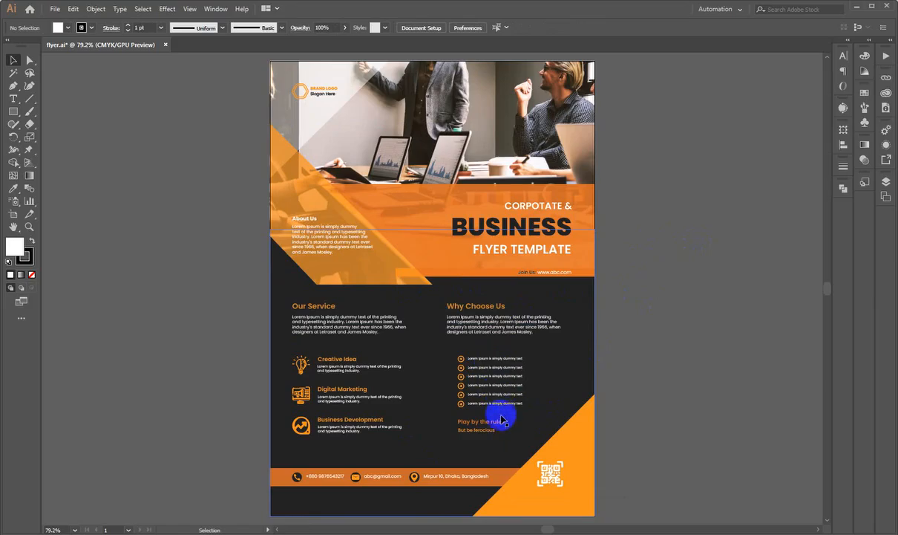
click(467, 362)
click(641, 347)
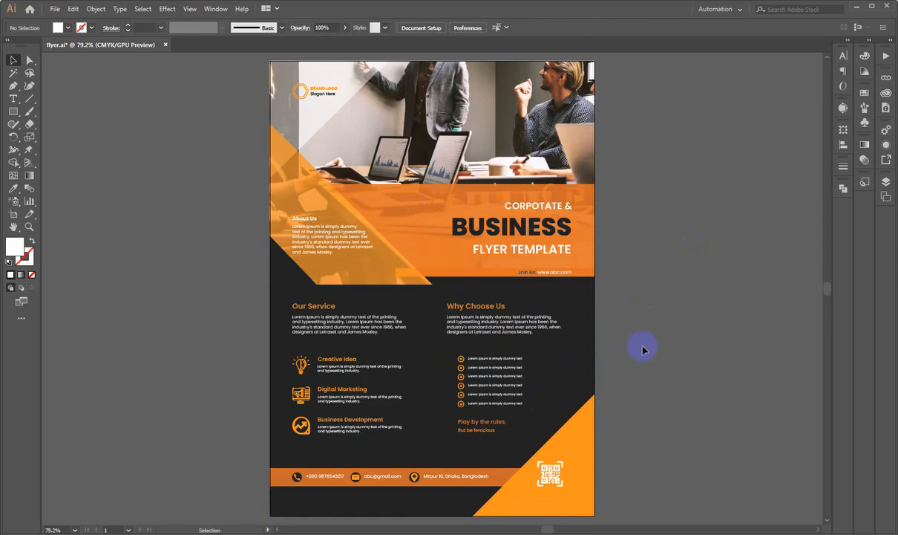
Ungroup the flyer's text group that contains the Why Choose Us paragraph
scroll(616, 350, down, 2)
drag(301, 324, 559, 393)
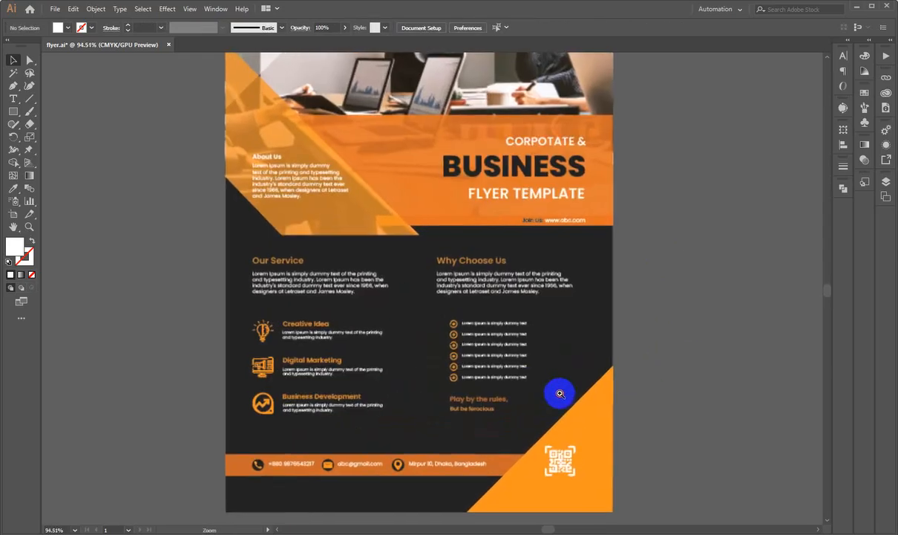
drag(457, 407, 458, 410)
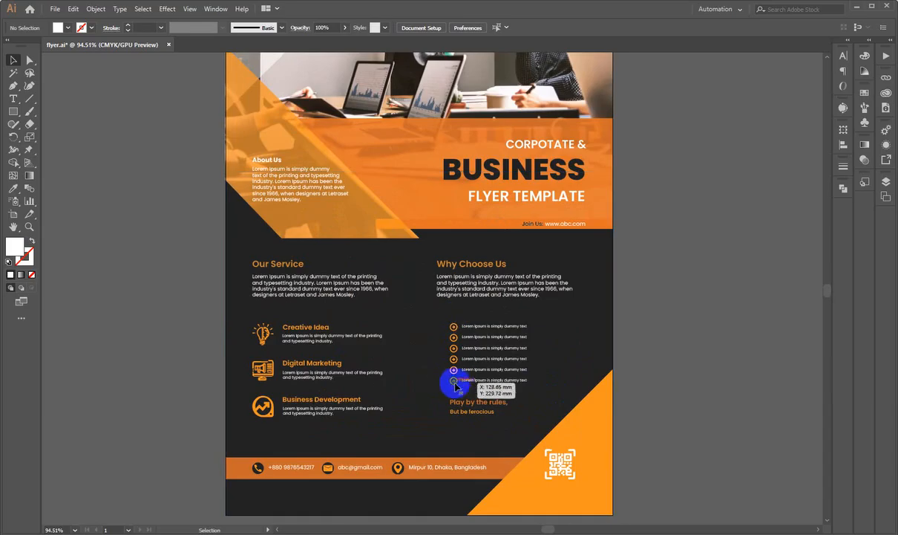
key(ctrl+space)
drag(497, 344, 541, 377)
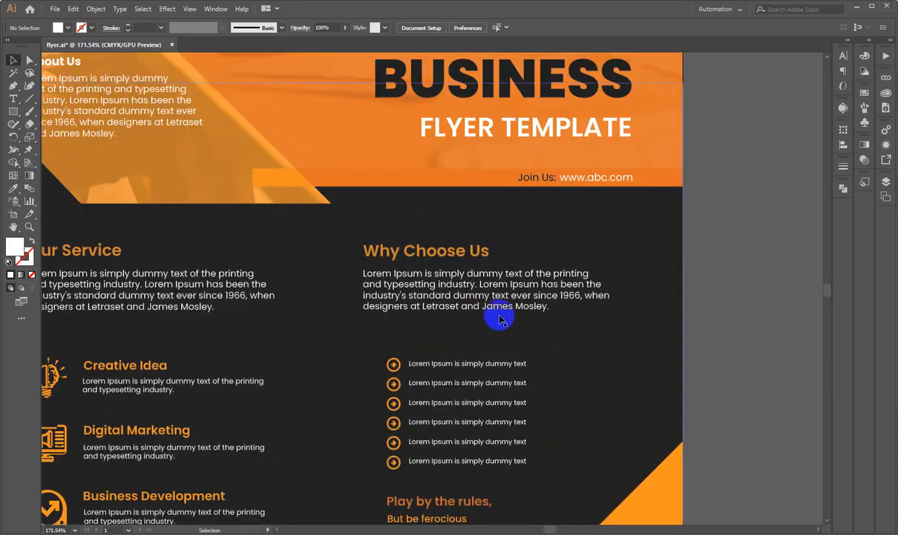
click(490, 299)
right_click(573, 250)
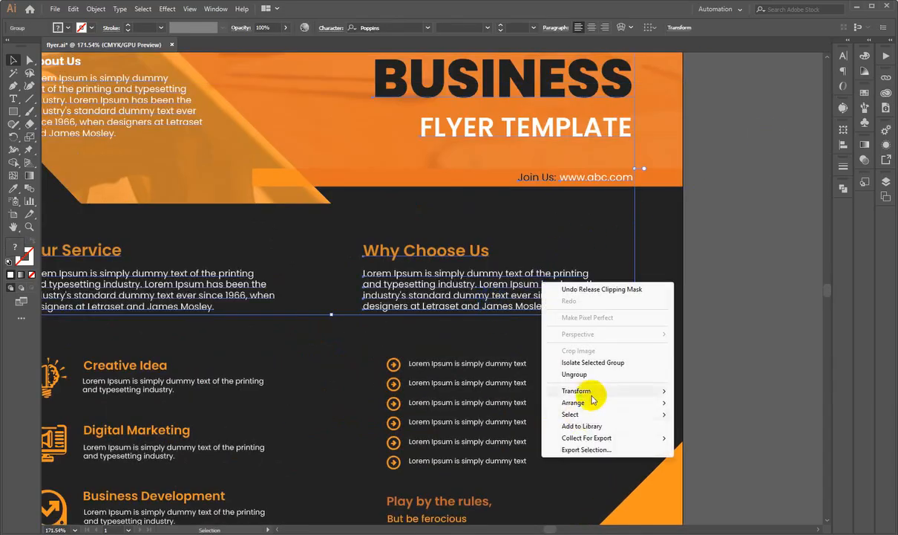
click(586, 371)
click(573, 311)
Check the font size of the second line of the Why Choose Us paragraph in the character settings
click(565, 285)
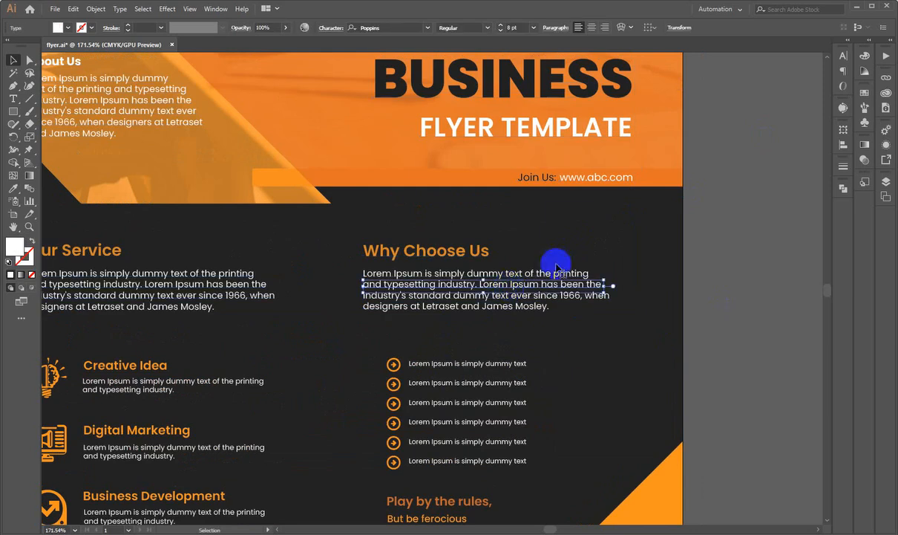
click(843, 56)
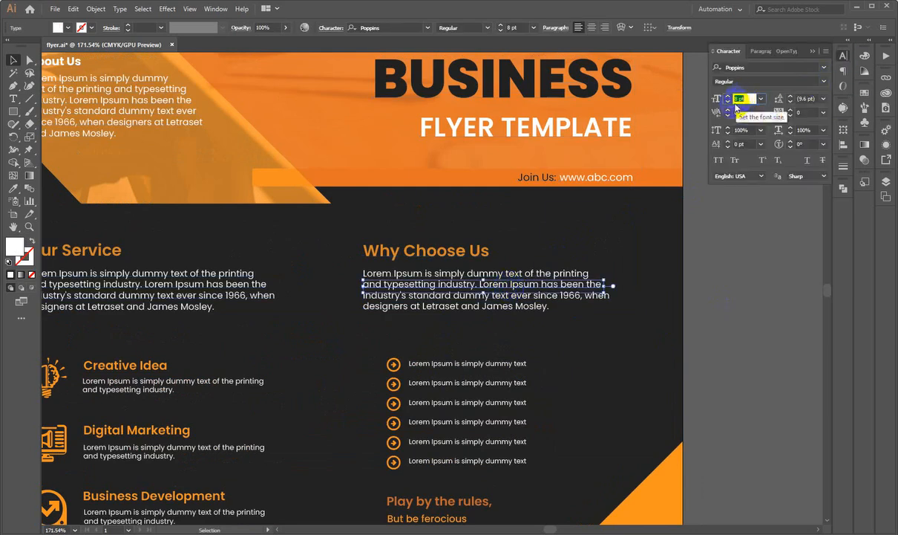
click(769, 300)
key(ctrl+0)
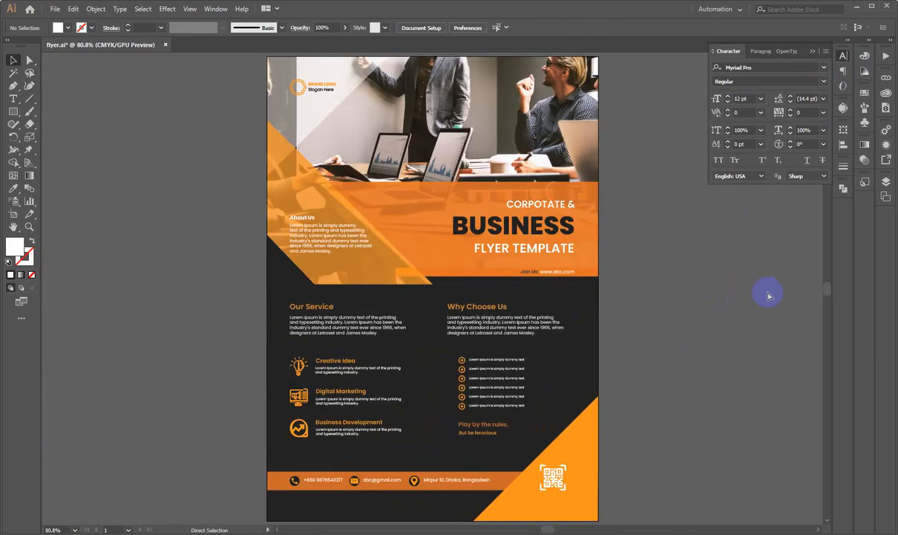
Put away the character settings and look over the flyer's sections from the heading to the contact bar
key(ctrl+1)
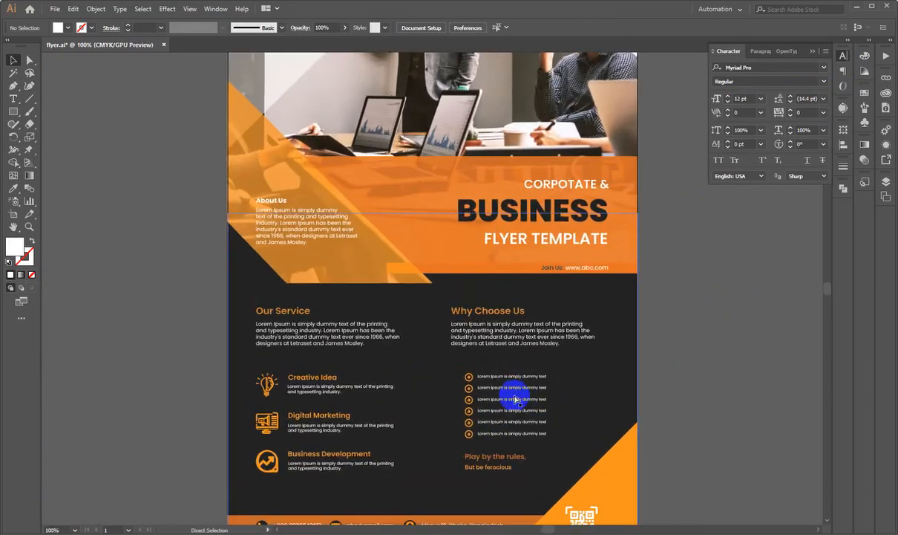
scroll(519, 386, down, 2)
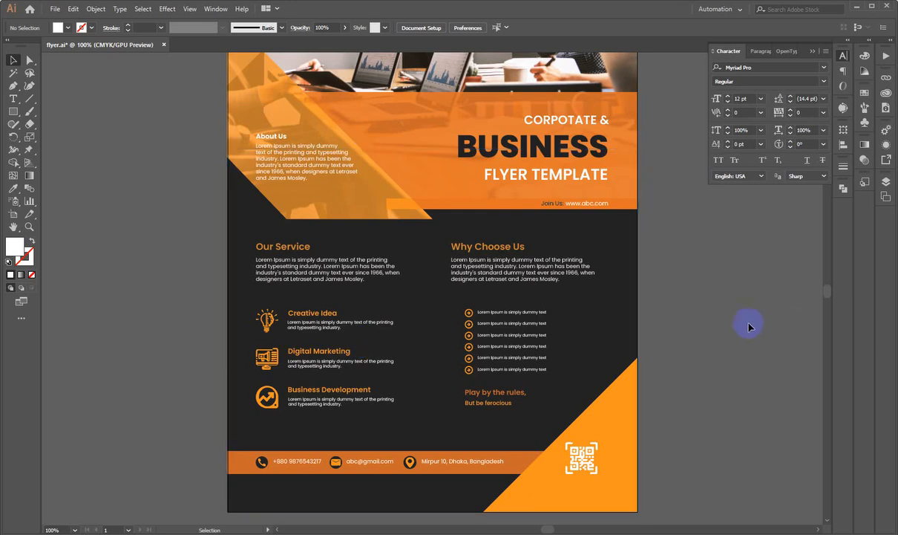
click(843, 58)
drag(529, 131, 516, 172)
drag(571, 132, 672, 258)
drag(504, 233, 374, 334)
drag(313, 359, 379, 253)
drag(299, 391, 355, 395)
drag(413, 364, 389, 462)
drag(463, 267, 399, 295)
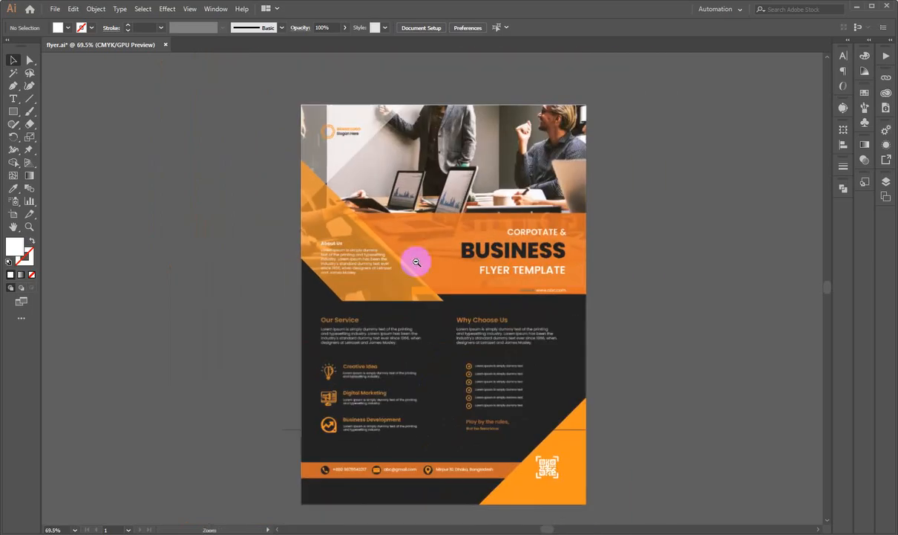
Examine the heading lines CORPOTATE &, BUSINESS and FLYER TEMPLATE in the orange band
drag(445, 212, 427, 285)
drag(396, 388, 464, 335)
drag(590, 267, 517, 275)
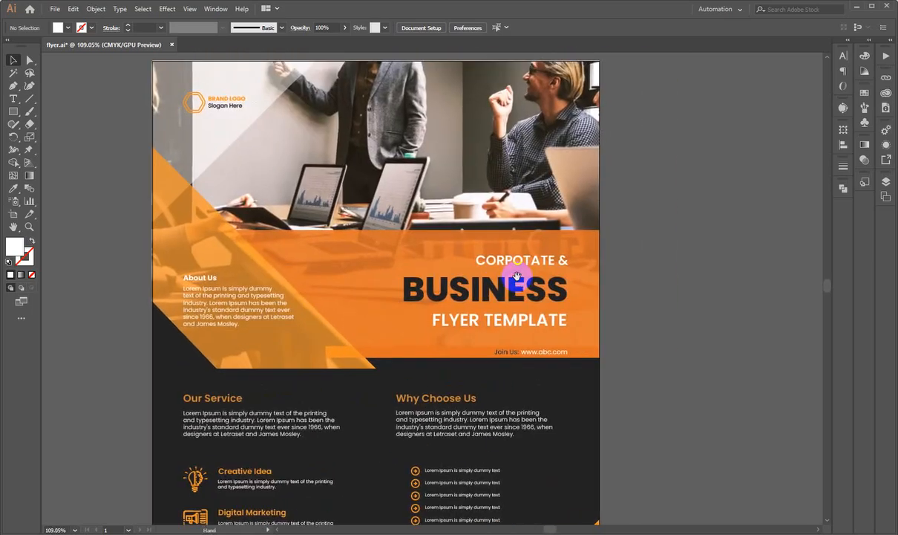
scroll(518, 279, down, 1)
click(509, 269)
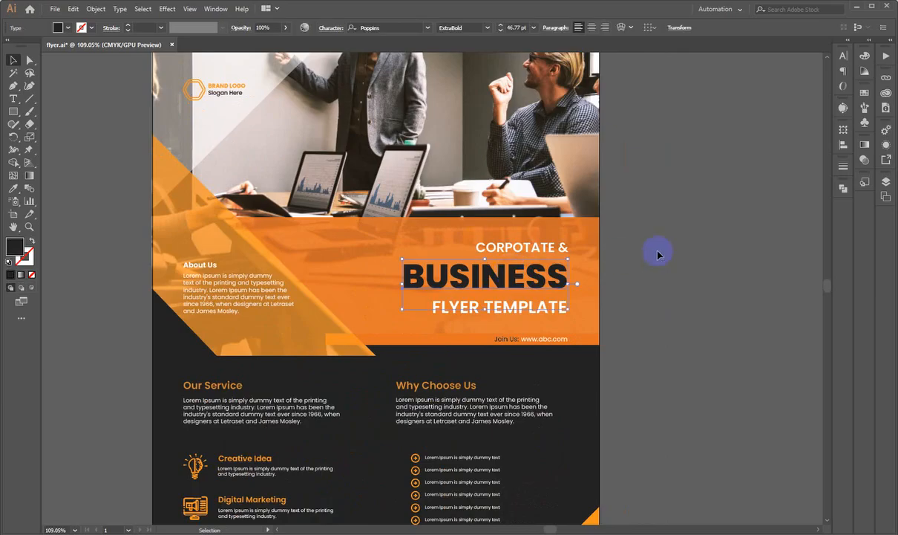
click(656, 254)
drag(538, 274, 638, 296)
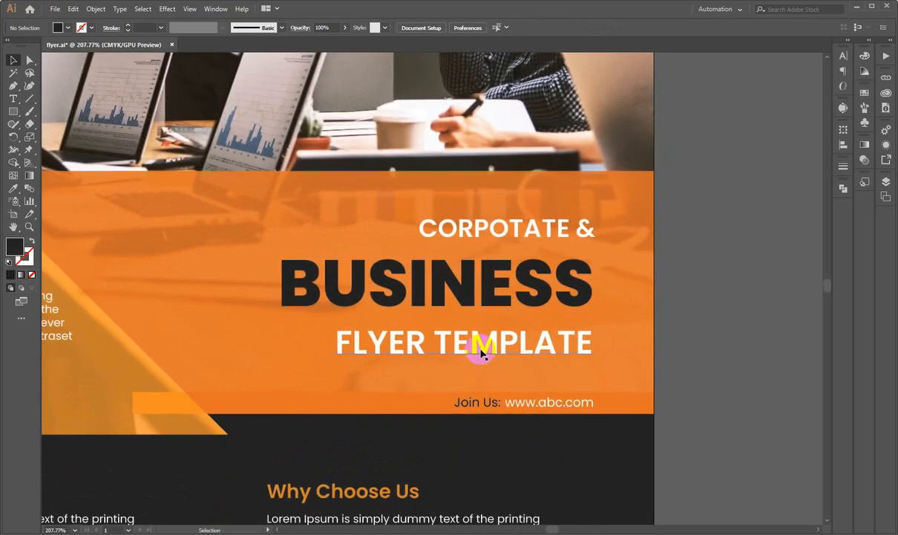
key(ctrl+0)
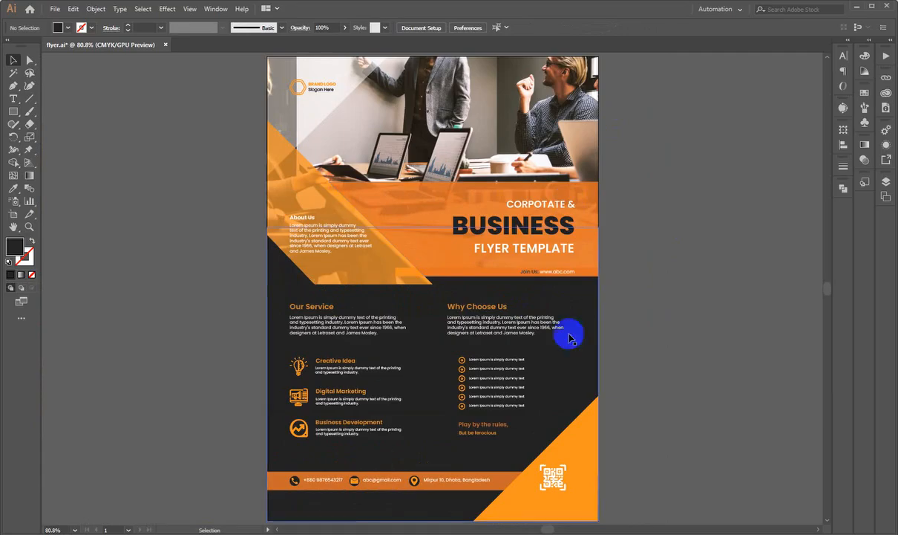
scroll(705, 220, down, 1)
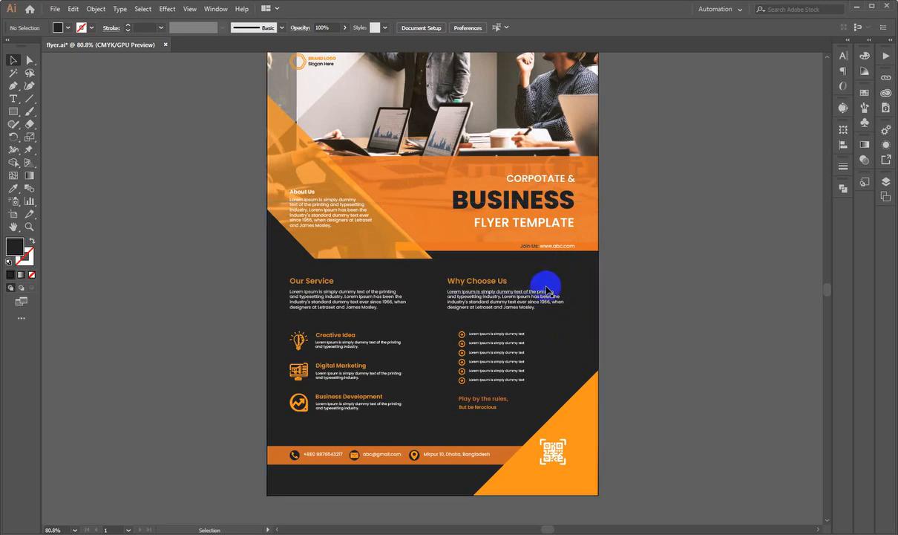
Align the CORPOTATE & line with the left edge of the BUSINESS heading
click(504, 202)
shift+click(531, 184)
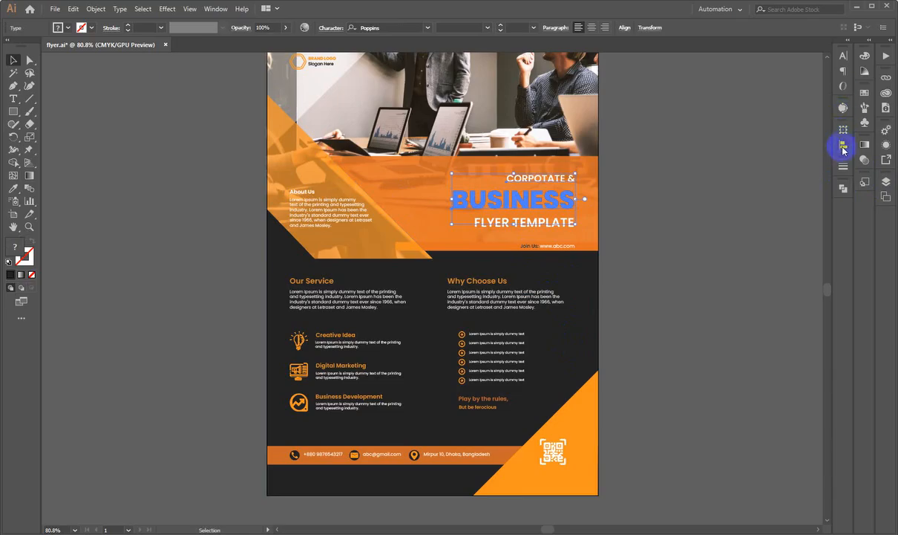
click(214, 10)
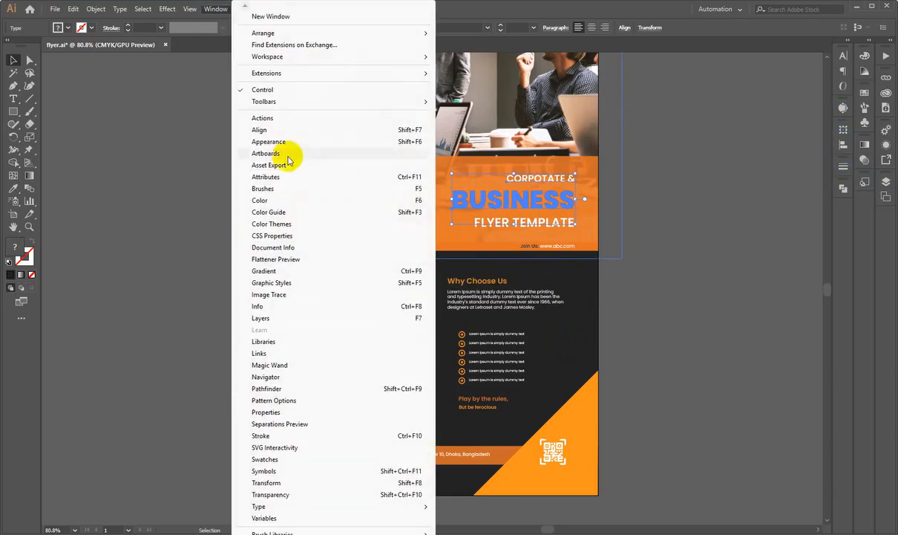
click(277, 127)
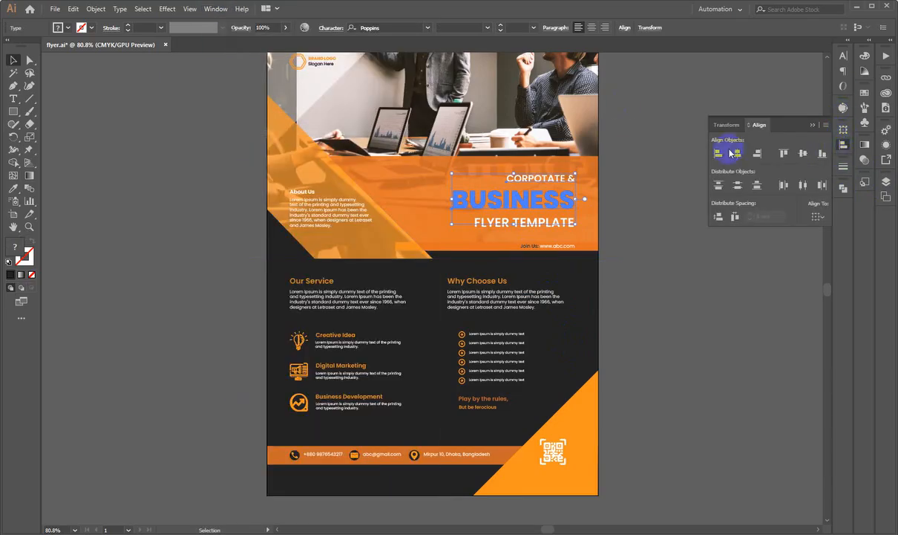
click(718, 153)
click(658, 113)
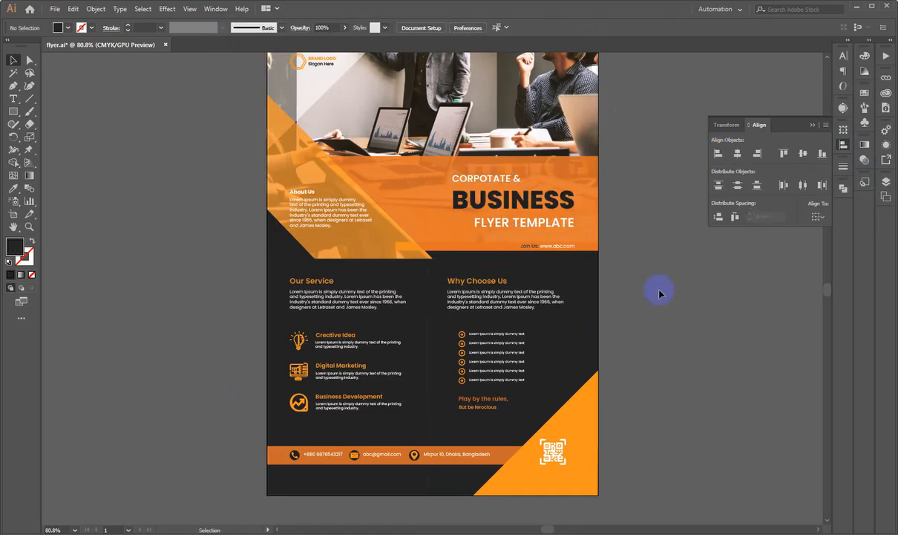
click(847, 146)
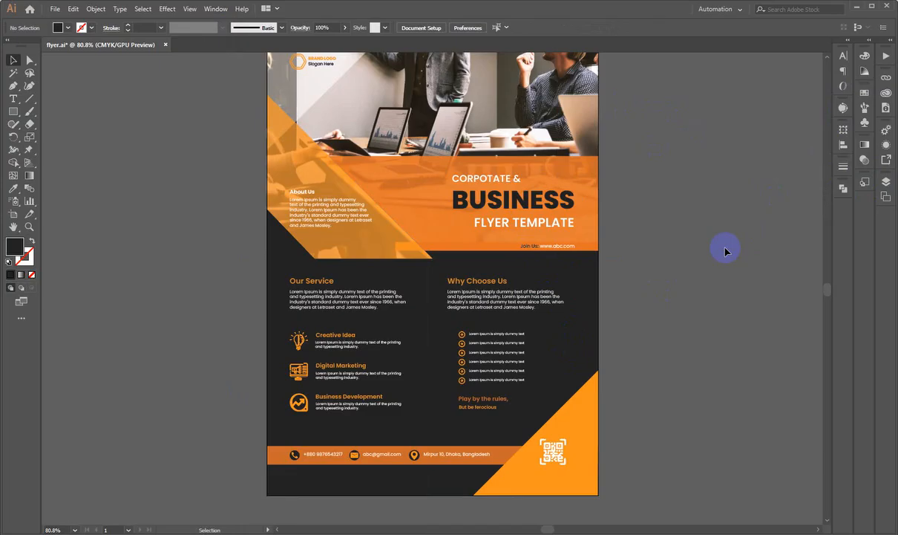
Duplicate the CORPOTATE &, BUSINESS and FLYER TEMPLATE lines onto the empty area to the right of the flyer
drag(565, 199, 648, 297)
drag(620, 277, 386, 359)
click(315, 331)
shift+click(253, 286)
shift+click(151, 236)
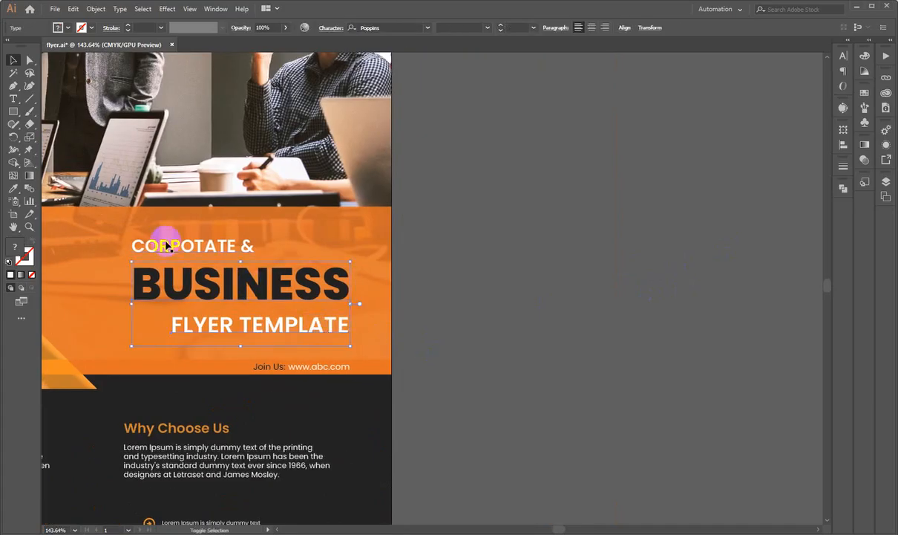
drag(195, 301, 658, 280)
click(649, 401)
Tighten the copied heading's line spacing by moving FLYER TEMPLATE up and CORPOTATE & down towards BUSINESS
drag(678, 369, 587, 424)
drag(535, 410, 536, 383)
drag(398, 229, 399, 245)
click(437, 188)
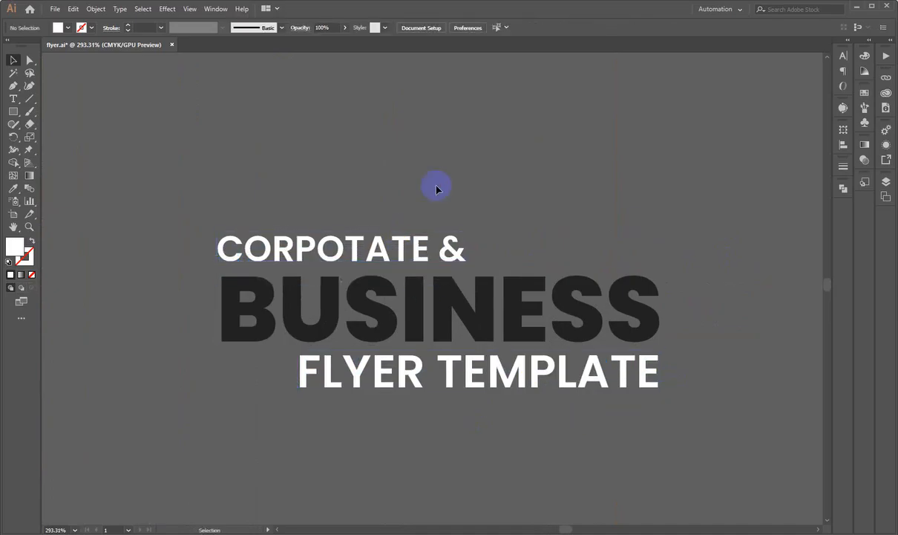
Scale the three copied heading lines together proportionally to about 291 mm wide and 120 mm high
drag(496, 297, 438, 401)
drag(366, 423, 426, 417)
mouse_move(481, 381)
mouse_down()
mouse_move(294, 398)
mouse_move(303, 415)
mouse_move(479, 395)
mouse_up()
drag(545, 382, 516, 341)
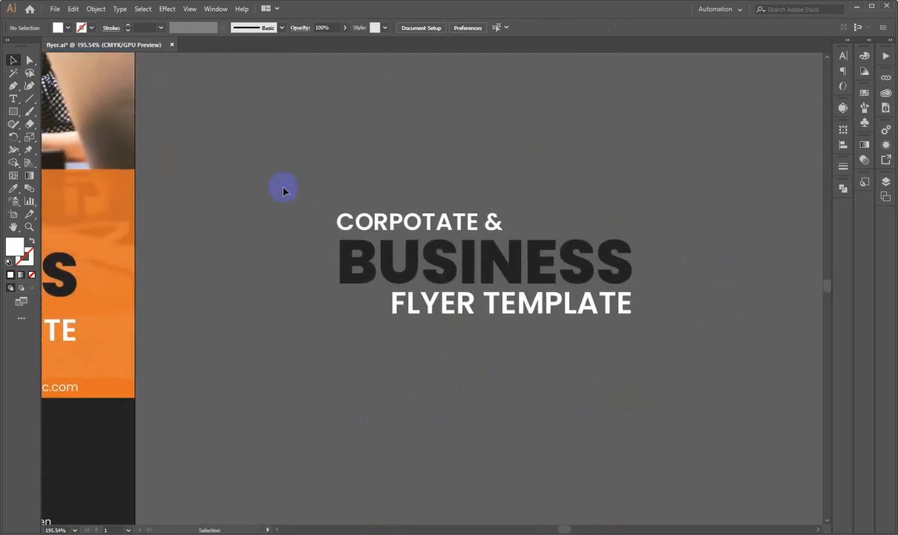
drag(282, 190, 405, 414)
drag(533, 411, 260, 270)
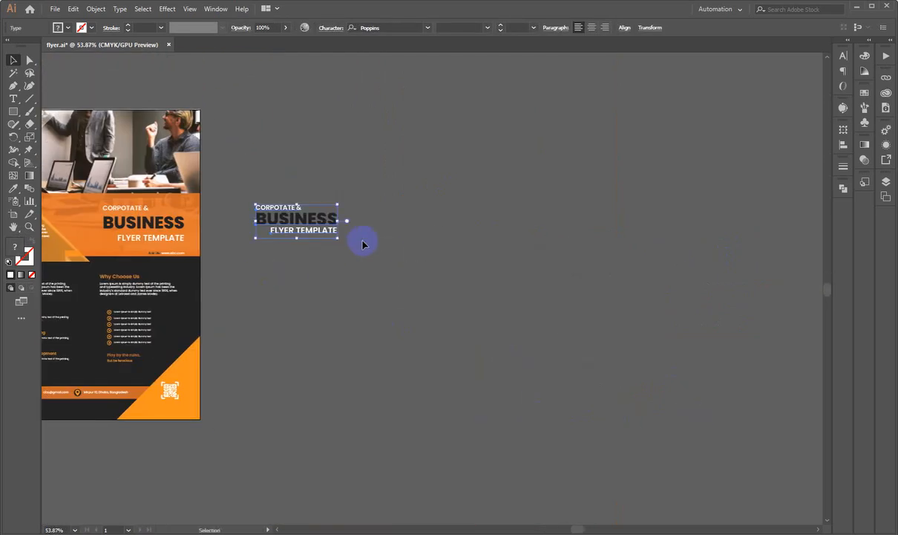
drag(340, 239, 551, 343)
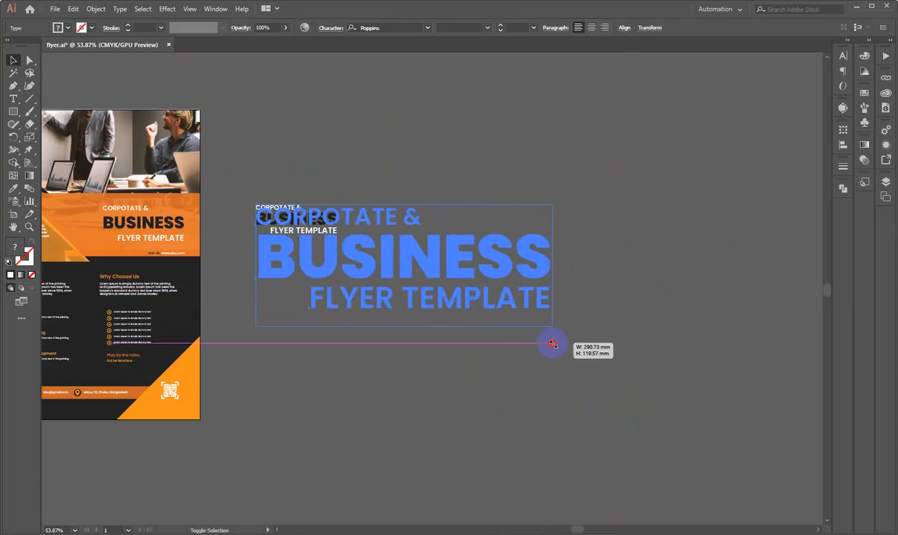
Compare the enlarged heading copy's line spacing and alignment with the original heading on the flyer
click(435, 375)
drag(435, 375, 499, 375)
drag(567, 268, 577, 286)
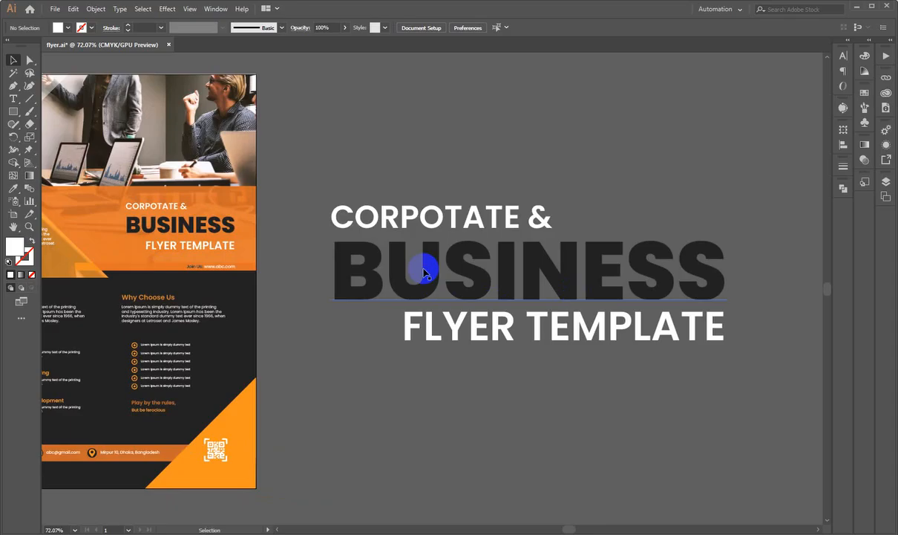
key(ctrl+space)
drag(278, 247, 479, 362)
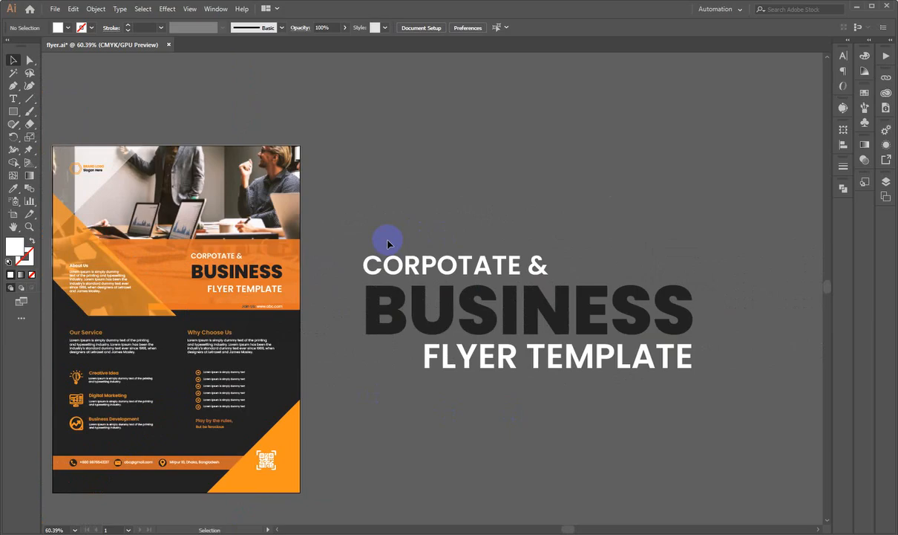
scroll(388, 243, down, 2)
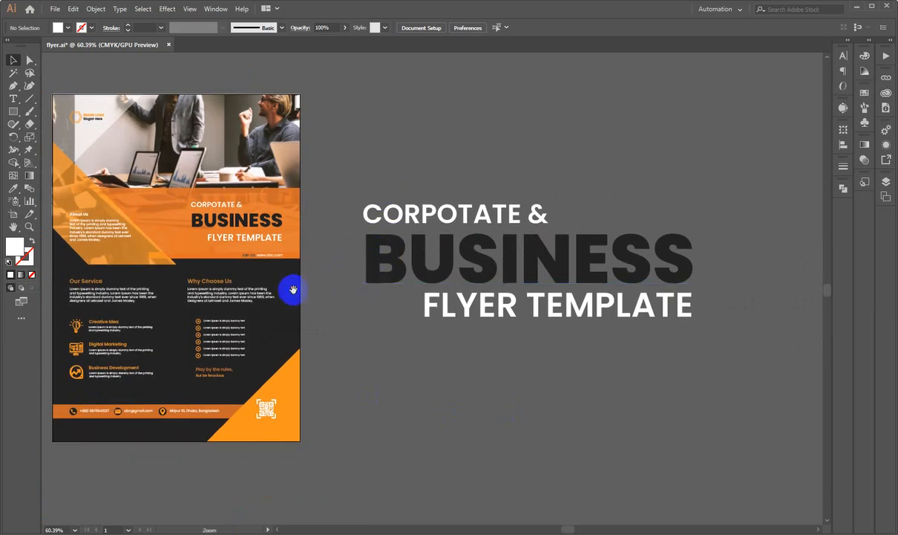
drag(294, 289, 446, 266)
Align the flyer's original CORPOTATE & and FLYER TEMPLATE lines to the right edge of BUSINESS
click(408, 190)
drag(527, 200, 365, 192)
drag(248, 285, 423, 276)
click(355, 283)
shift+click(307, 253)
click(305, 292)
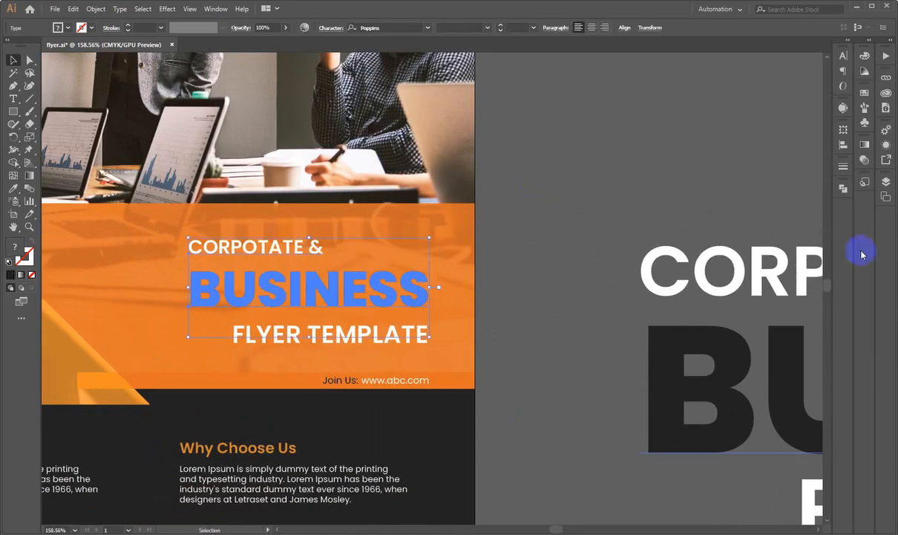
click(845, 152)
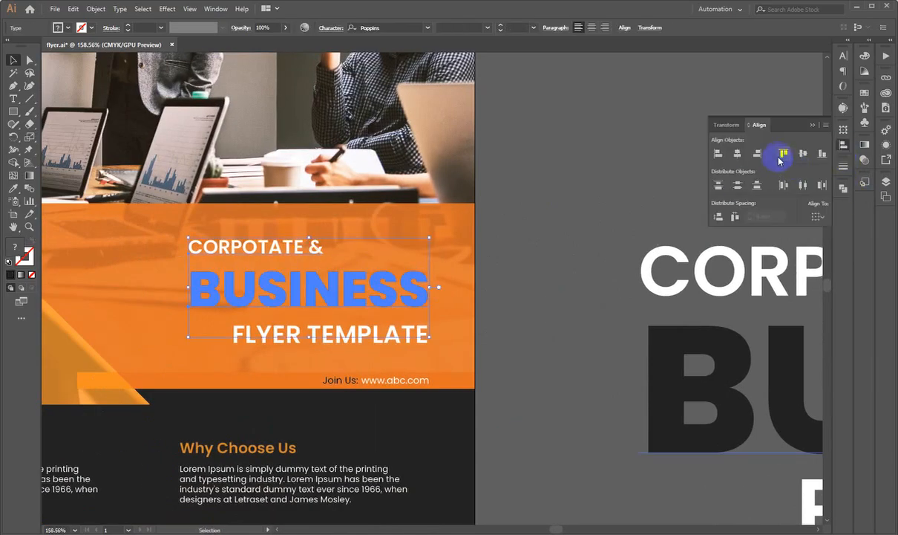
click(756, 154)
click(545, 251)
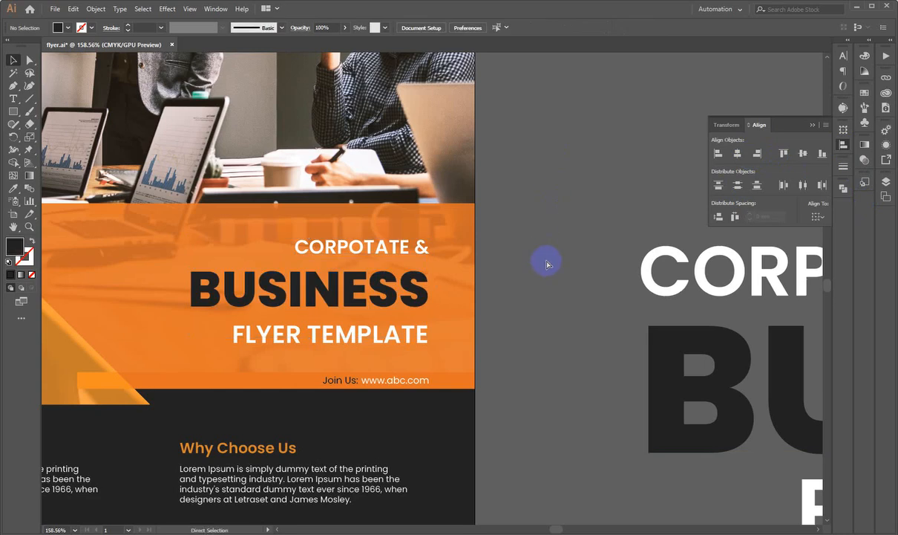
Enlarge the flyer's FLYER TEMPLATE line to 27.68 pt, nearly the width of BUSINESS, and place it close beneath that word
drag(540, 309, 563, 310)
drag(444, 298, 596, 265)
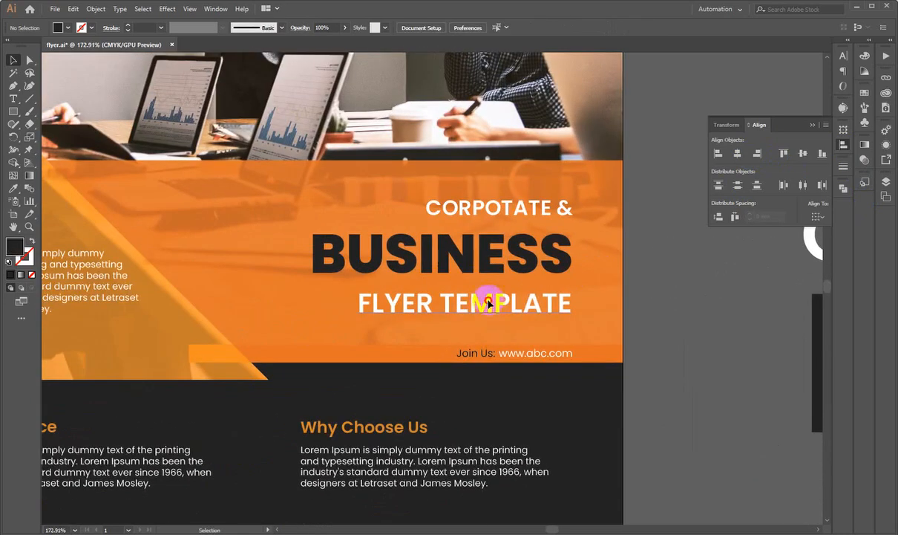
click(385, 318)
drag(360, 309, 314, 307)
mouse_move(455, 307)
mouse_down()
mouse_move(460, 291)
mouse_move(456, 299)
mouse_up()
drag(457, 263, 545, 288)
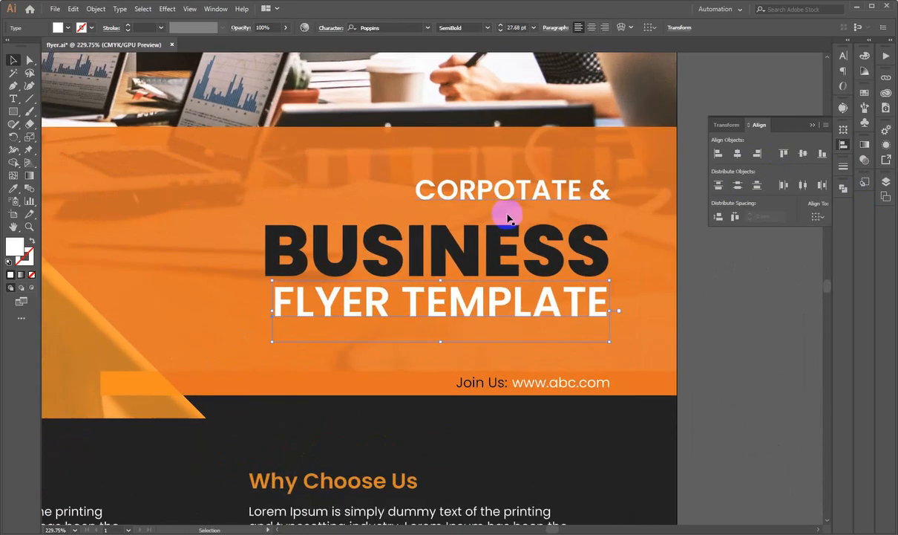
Enlarge the flyer's CORPOTATE & line slightly, keeping its right edge, and move it down closer to BUSINESS
click(504, 193)
drag(415, 196, 390, 199)
drag(542, 193, 543, 202)
click(676, 340)
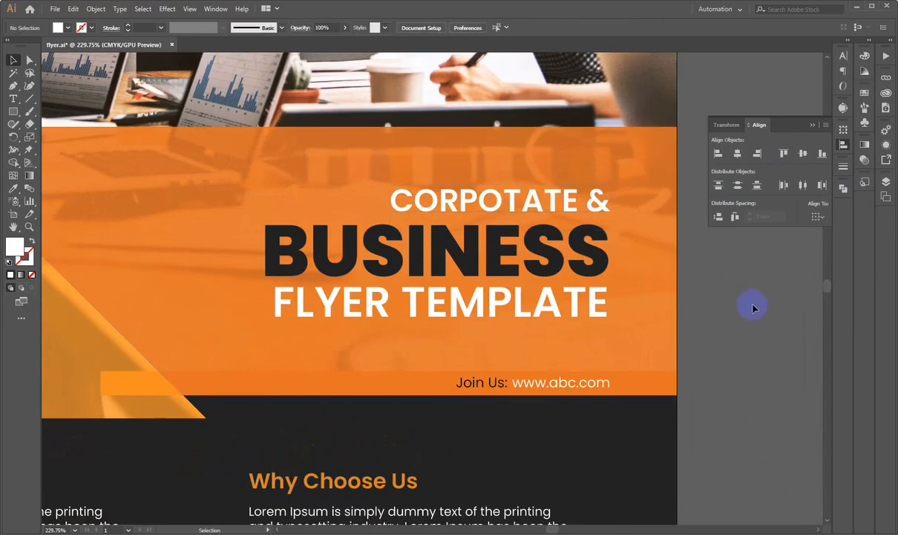
Scale the flyer's three heading lines up slightly together, keeping their right edge in place
key(ctrl+0)
drag(574, 201, 682, 185)
click(462, 296)
shift+click(538, 261)
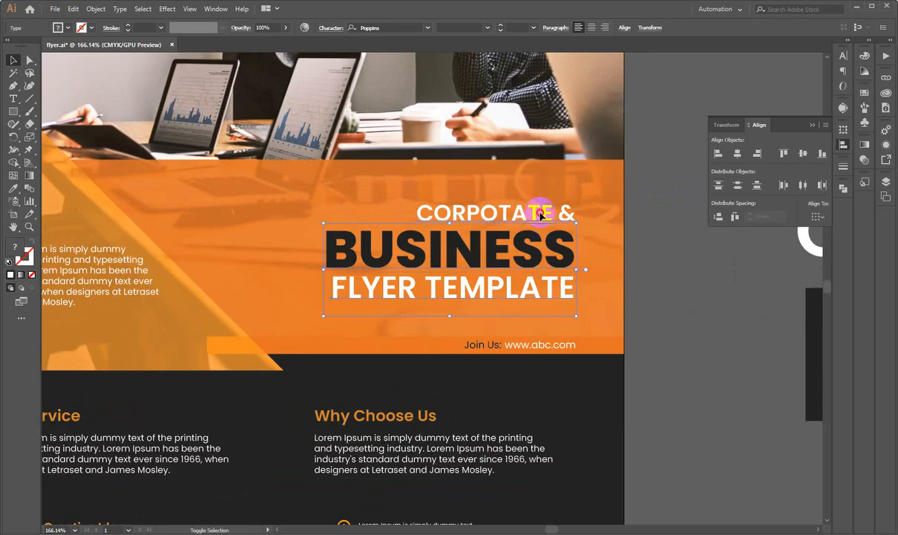
shift+click(541, 214)
drag(324, 258, 300, 259)
click(732, 363)
Examine the alignment and spacing of the Join Us line, service sections and footer across the flyer
drag(535, 260, 473, 216)
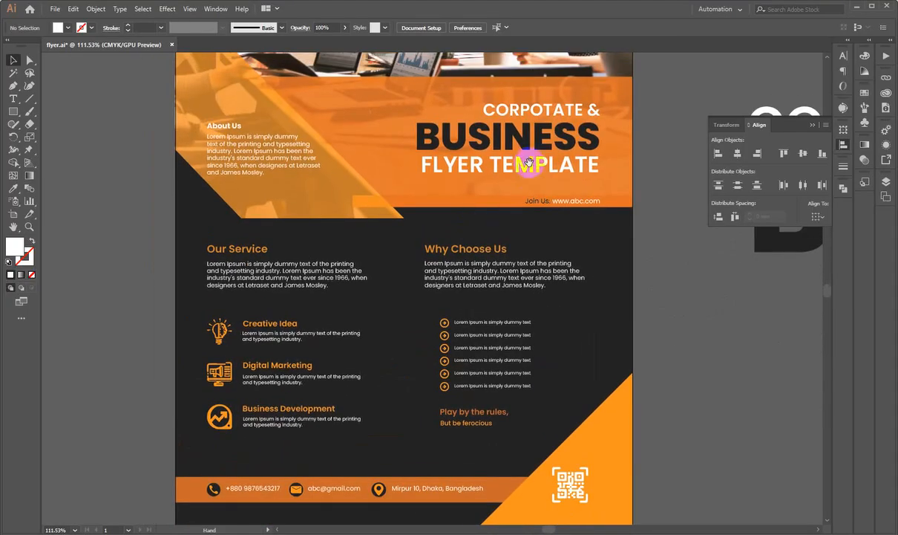
drag(532, 161, 531, 175)
drag(546, 217, 616, 231)
click(582, 214)
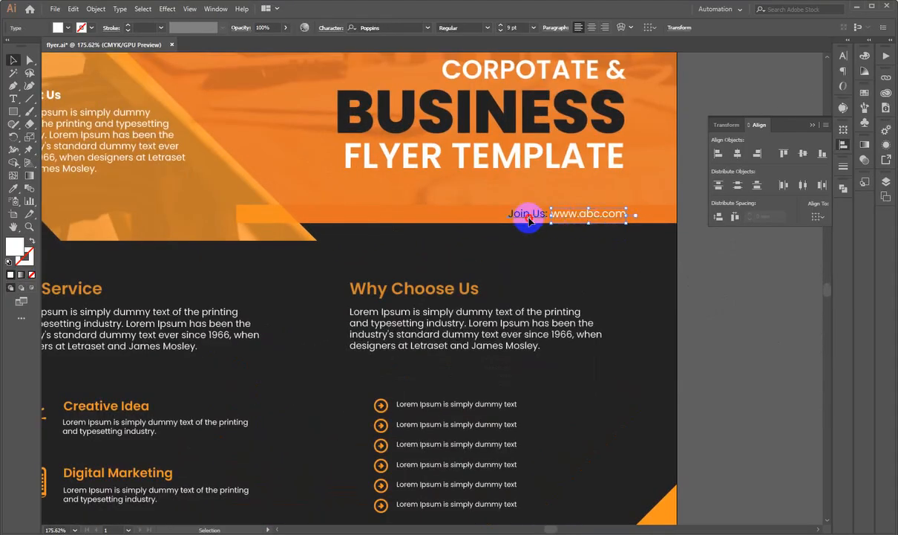
click(529, 217)
drag(415, 257, 389, 269)
drag(297, 334, 336, 286)
drag(243, 407, 471, 349)
drag(282, 365, 221, 281)
click(234, 395)
drag(378, 258, 349, 379)
drag(298, 326, 369, 367)
drag(601, 372, 452, 372)
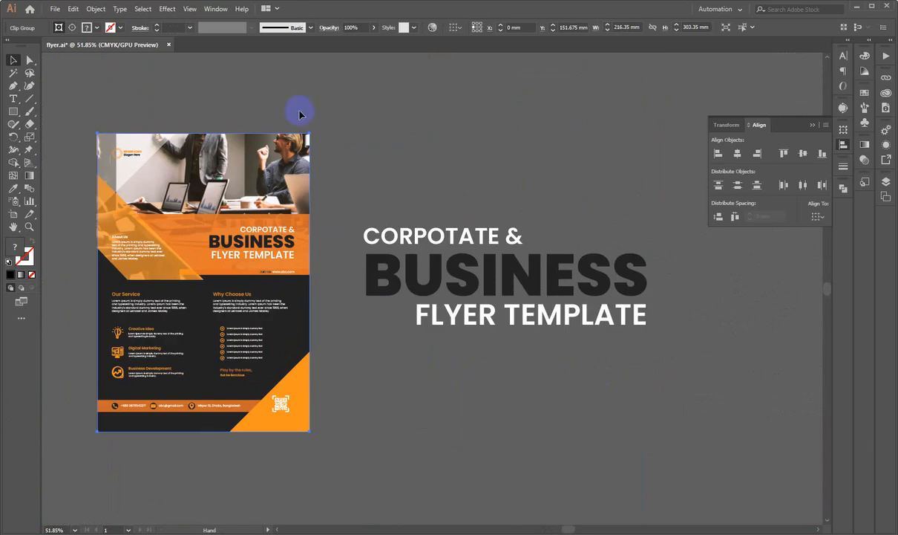
Delete the enlarged three-line heading copy beside the flyer
drag(329, 107, 144, 85)
drag(391, 204, 516, 407)
key(Delete)
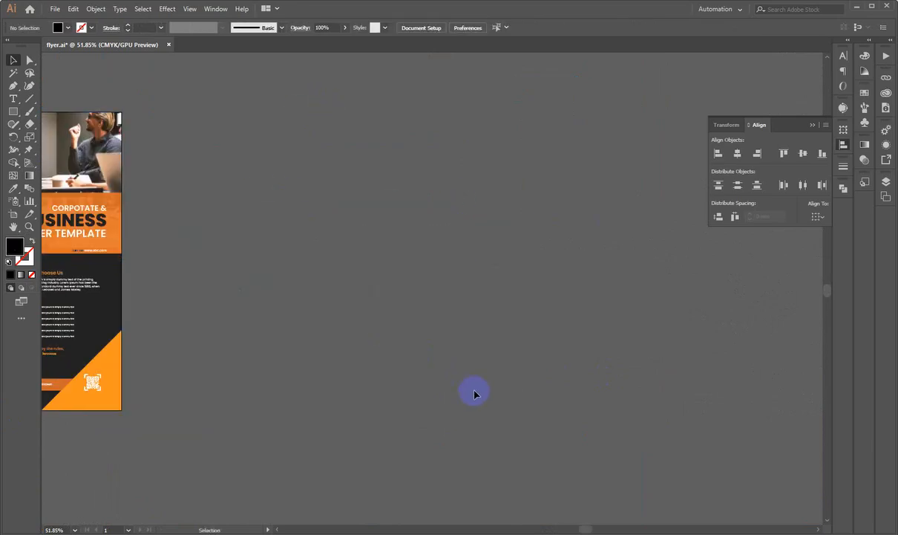
Draw a rectangle about 597 mm wide and 369 mm high in the empty area to the right of the flyer
drag(13, 116, 45, 115)
drag(416, 263, 280, 264)
drag(280, 264, 222, 265)
mouse_move(221, 265)
mouse_down()
mouse_move(239, 270)
mouse_move(230, 269)
mouse_up()
drag(182, 200, 511, 403)
click(16, 59)
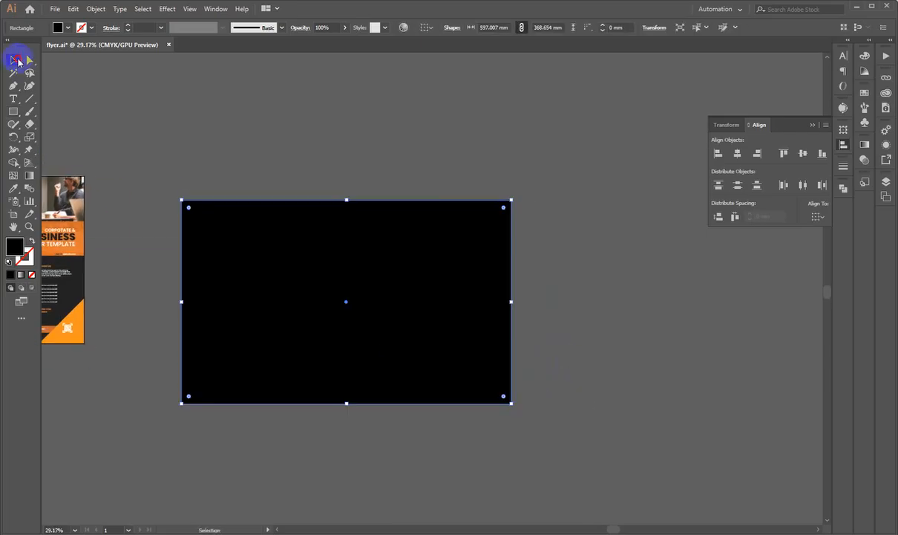
Change the new rectangle's fill colour to white
double_click(13, 249)
drag(538, 162, 530, 137)
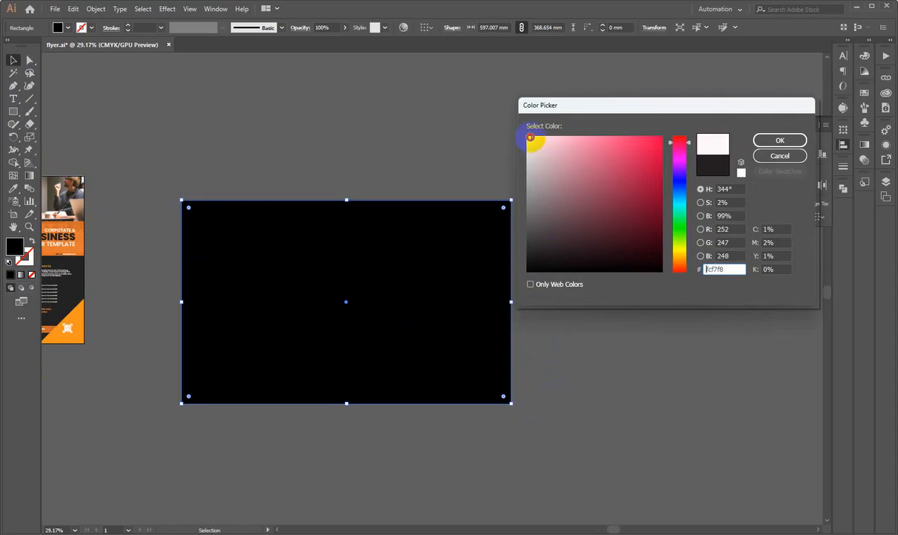
click(753, 139)
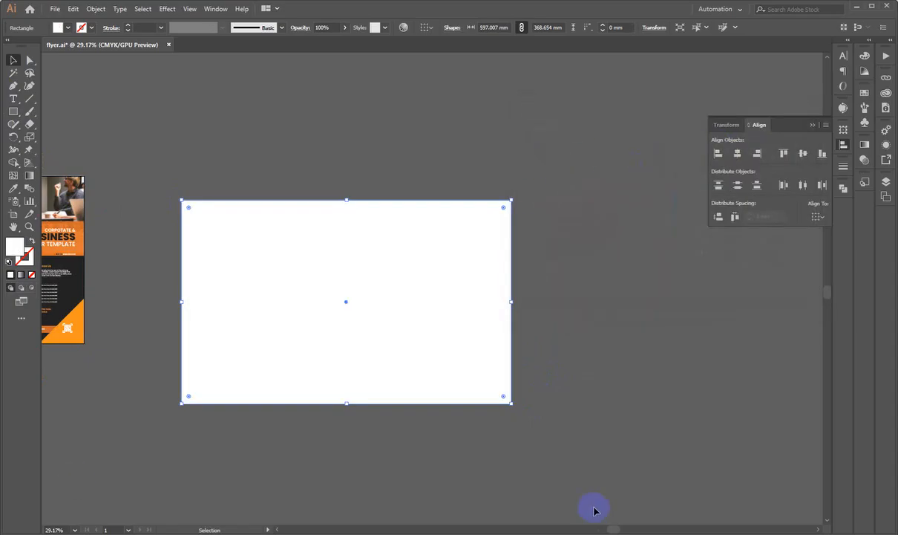
Duplicate the white rectangle horizontally to its right, leaving a narrow gap between the two
drag(531, 438, 413, 422)
drag(494, 387, 346, 415)
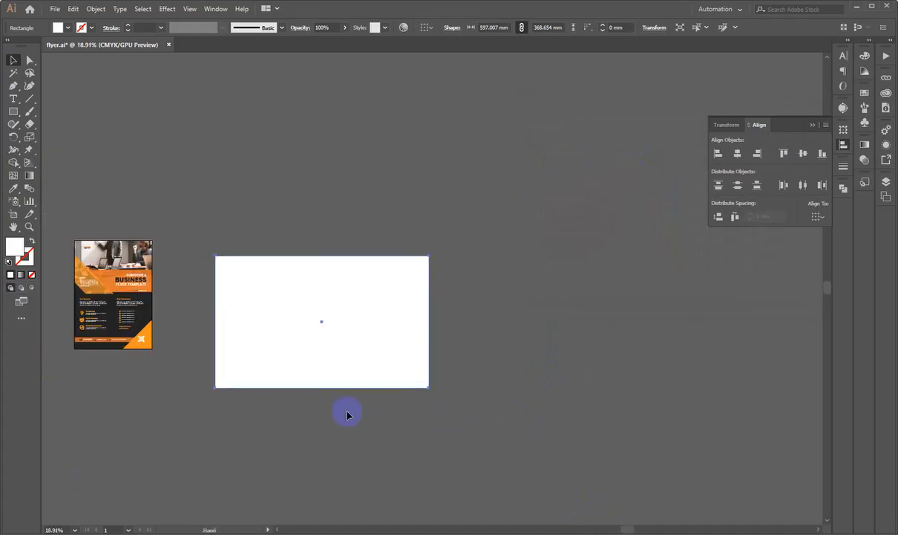
drag(228, 312, 470, 323)
click(393, 236)
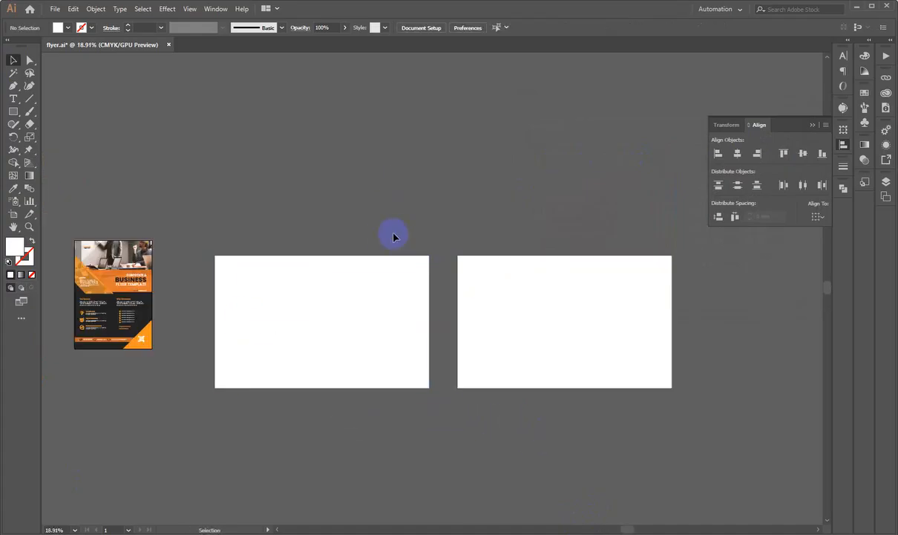
scroll(386, 244, down, 4)
drag(398, 281, 444, 358)
drag(435, 358, 430, 369)
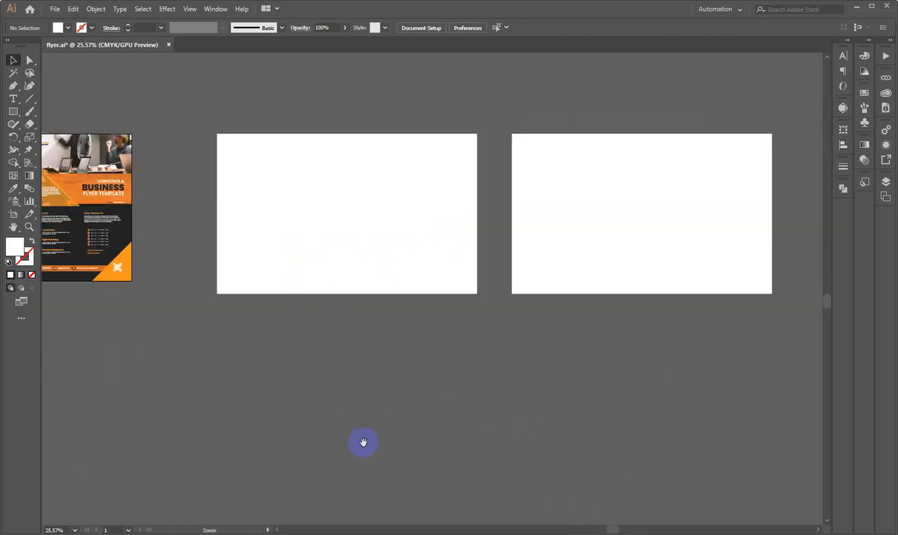
drag(461, 357, 447, 361)
drag(532, 324, 429, 269)
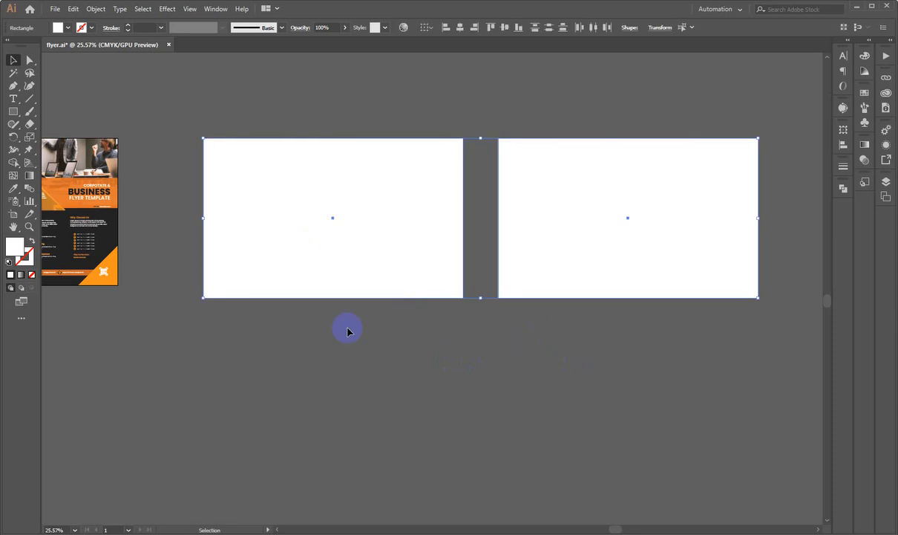
click(348, 332)
drag(364, 159, 368, 183)
drag(389, 217, 454, 319)
drag(292, 317, 409, 322)
drag(378, 248, 402, 293)
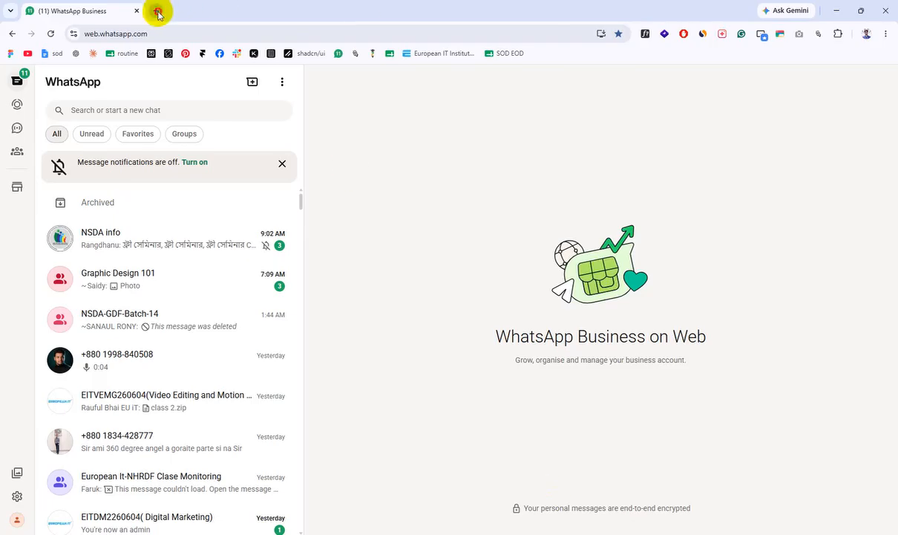
Switch to the Chrome browser, load prothomalo.com in a new tab and open the article about factories without gas
click(157, 12)
text(proth)
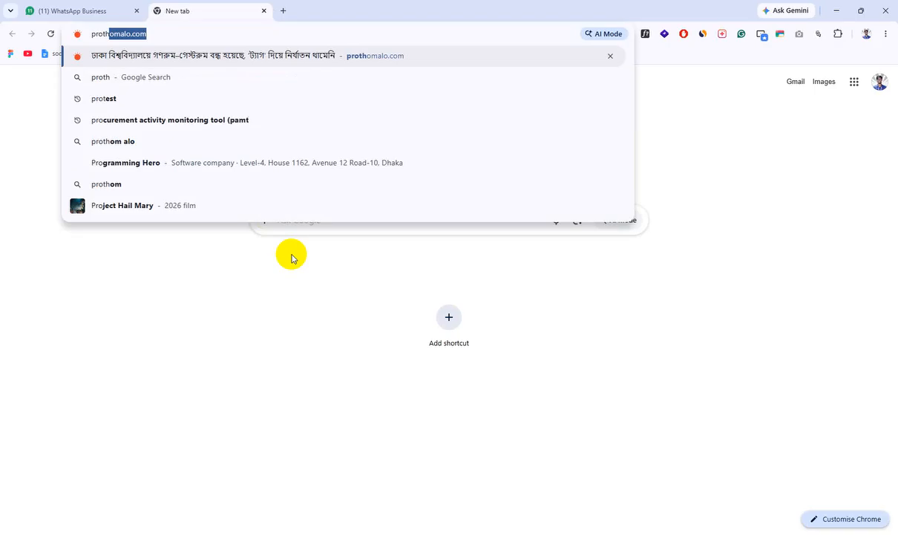
key(Return)
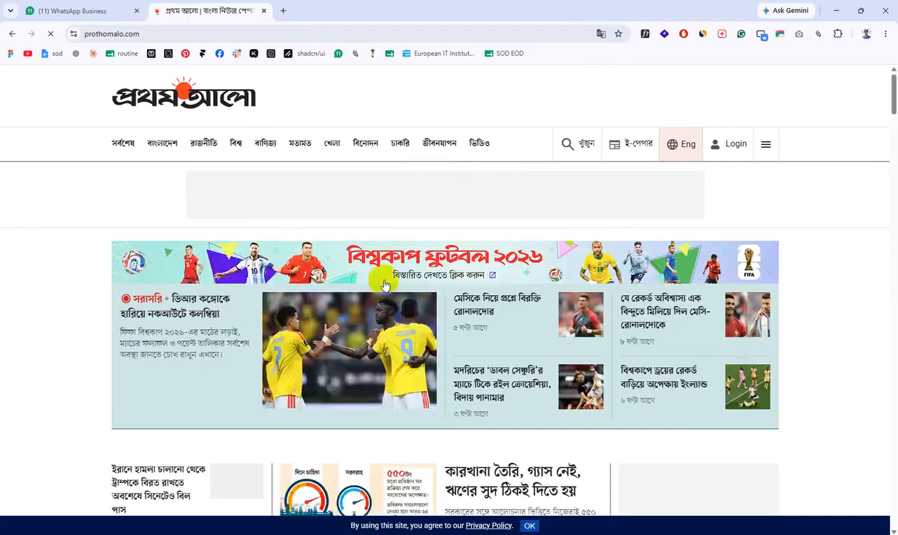
scroll(381, 275, down, 5)
click(489, 154)
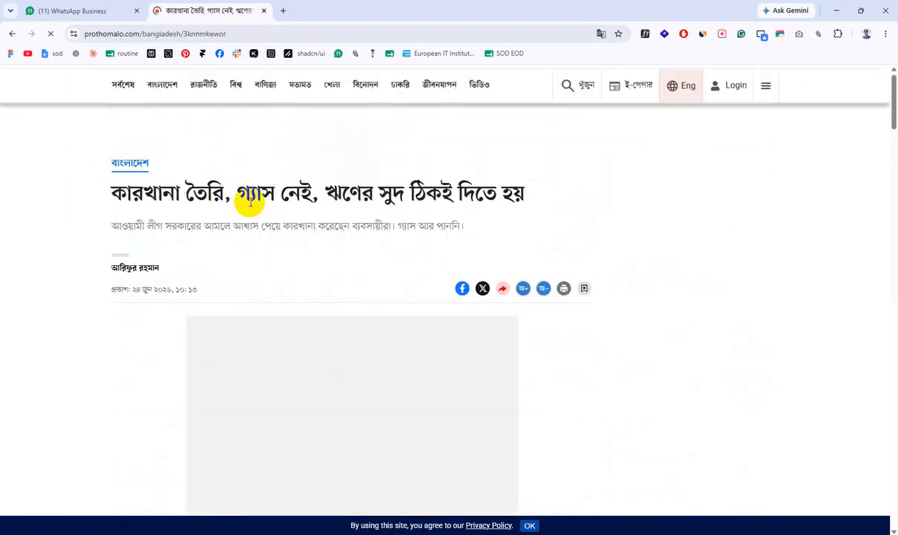
Copy the headline কারখানা তৈরি, গ্যাস নেই, ঋণের সুদ ঠিকই দিতে হয় and paste it onto the first white rectangle in Illustrator
drag(111, 195, 517, 194)
right_click(494, 201)
click(513, 207)
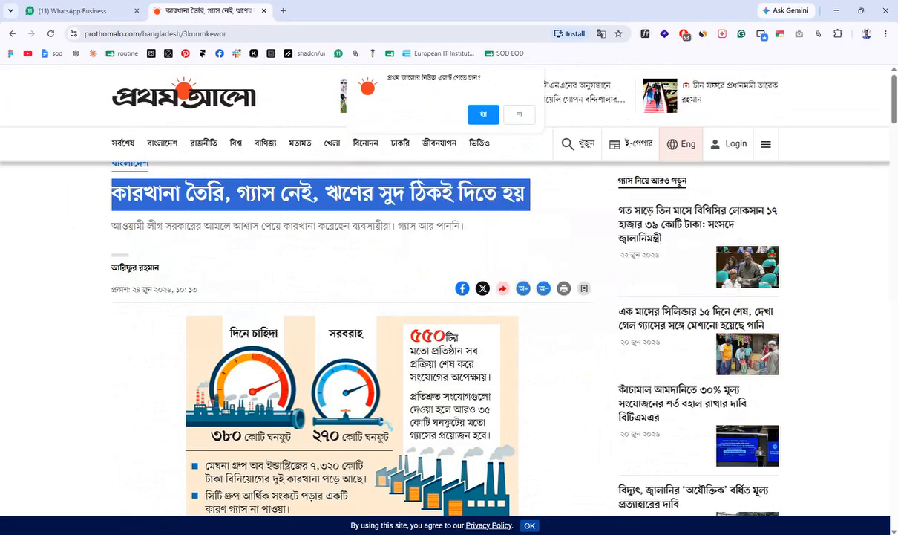
key(alt+Tab)
key(ctrl+v)
Enlarge the pasted Bangla headline to 45.54 pt and move it to the upper part of the white rectangle
click(427, 290)
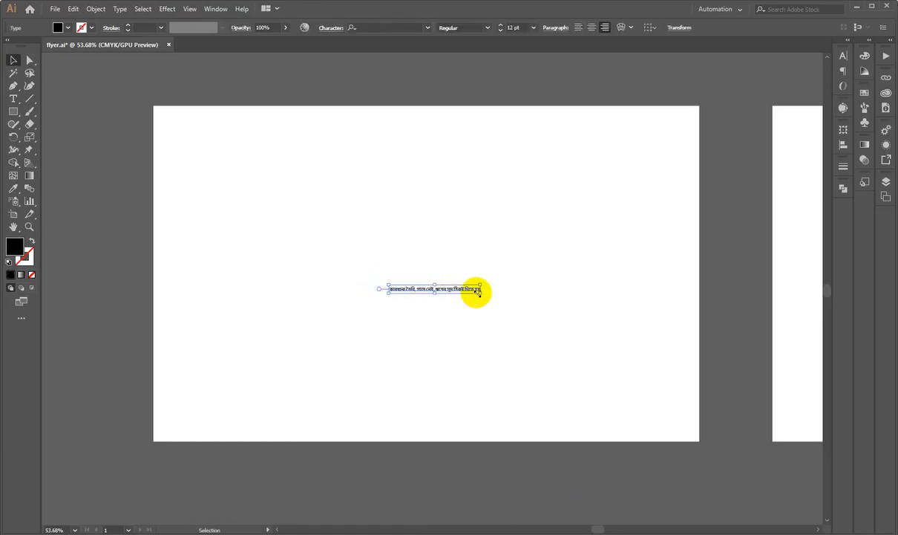
drag(482, 293, 609, 350)
drag(536, 296, 541, 229)
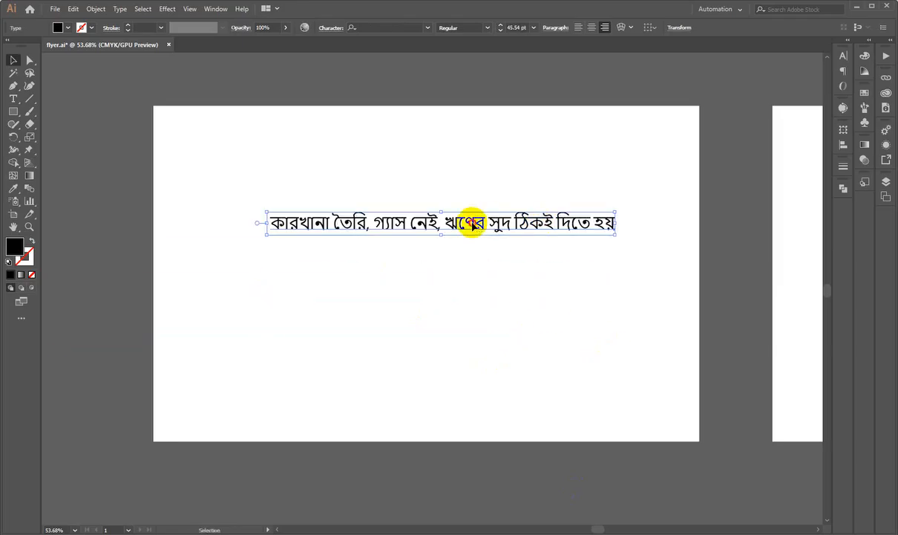
Break the headline into two lines before ঋণের and centre-align its paragraph
double_click(446, 223)
key(BackSpace)
key(Return)
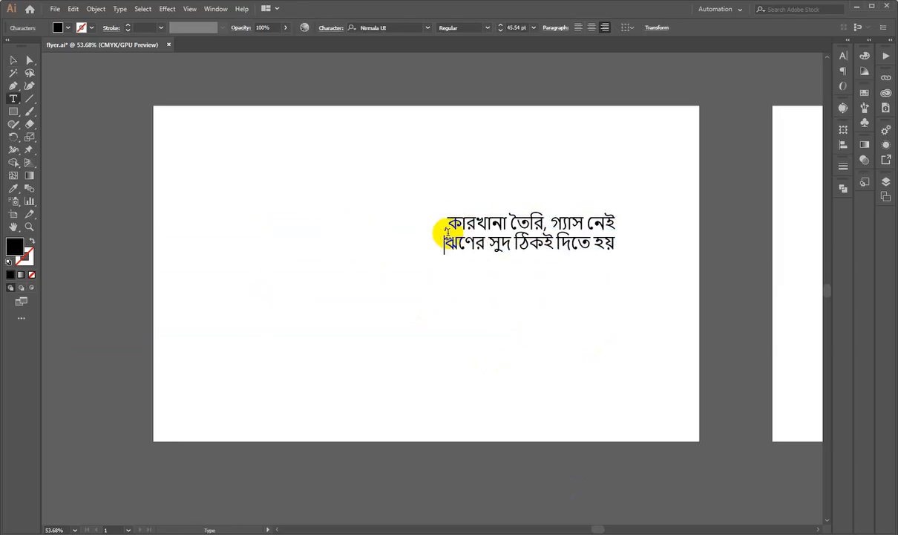
click(592, 27)
Enlarge the headline to 98.25 pt in the middle of the rectangle and set its font to Anek Bangla Bold
drag(586, 243, 409, 262)
drag(511, 265, 608, 265)
click(843, 56)
click(768, 69)
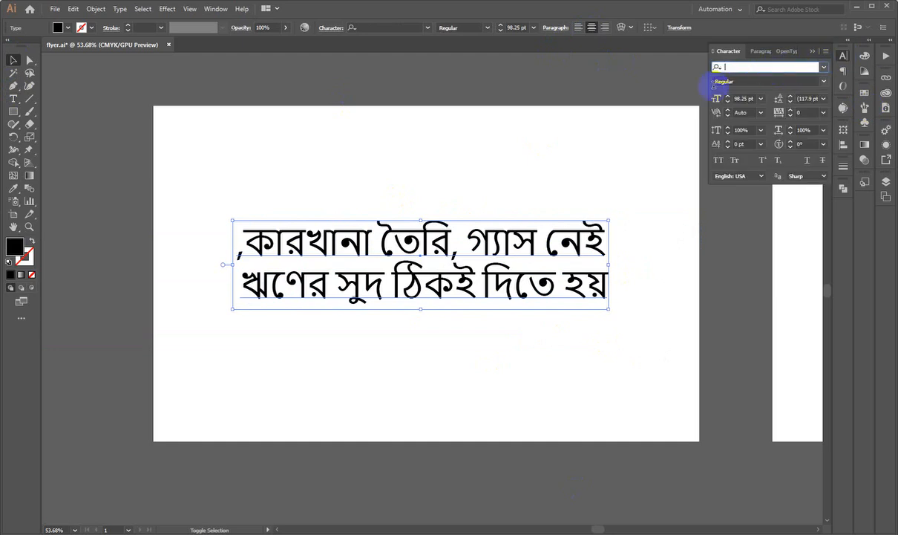
text(anek)
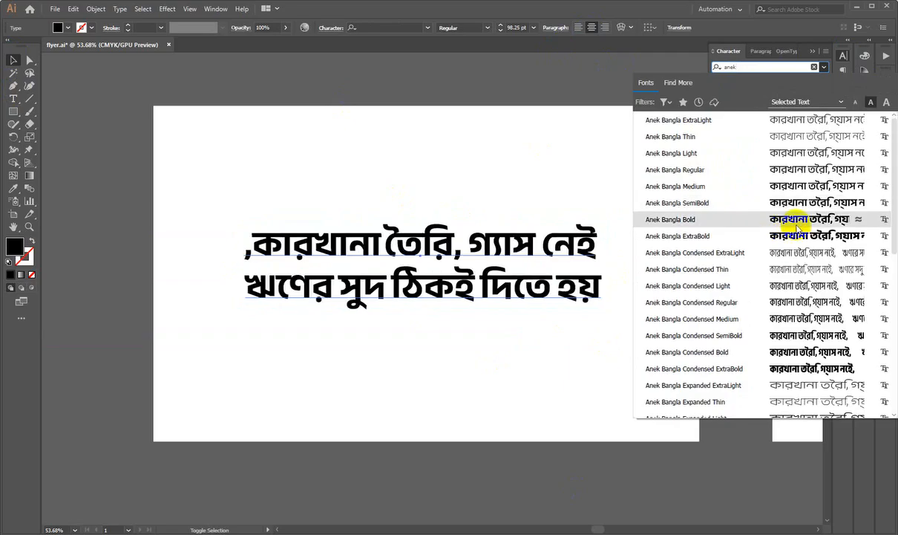
click(669, 219)
Try to isolate the stray comma in front of the headline's first word
double_click(325, 258)
mouse_move(253, 254)
mouse_down()
mouse_move(215, 246)
mouse_move(237, 253)
mouse_up()
click(286, 263)
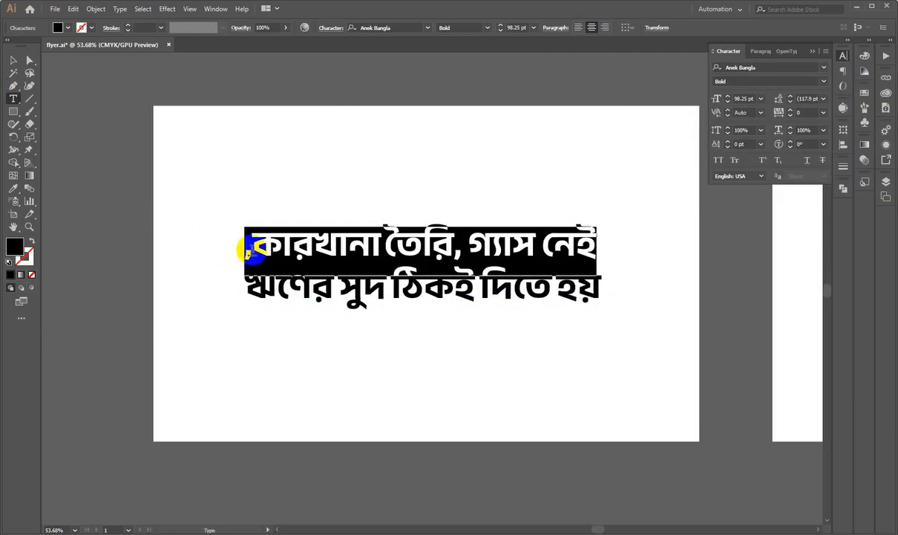
click(253, 251)
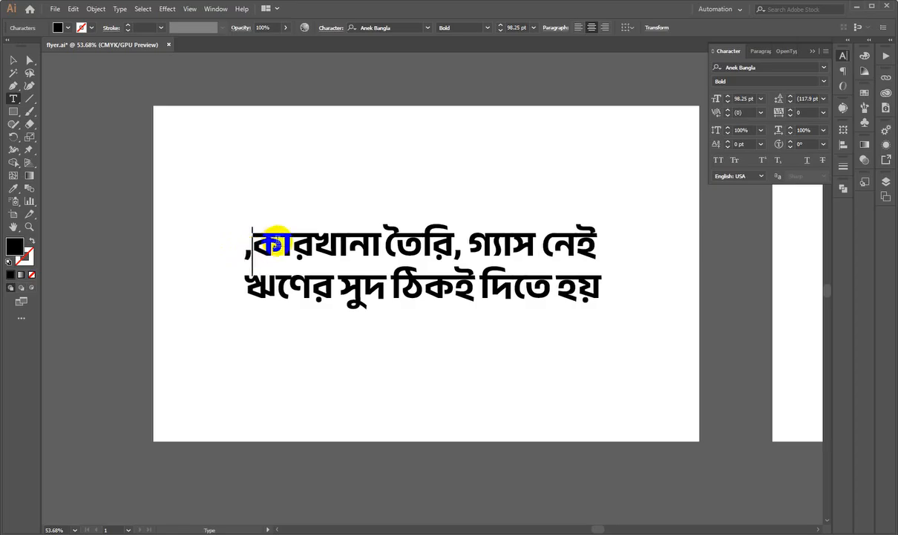
key(Right)
key(Left)
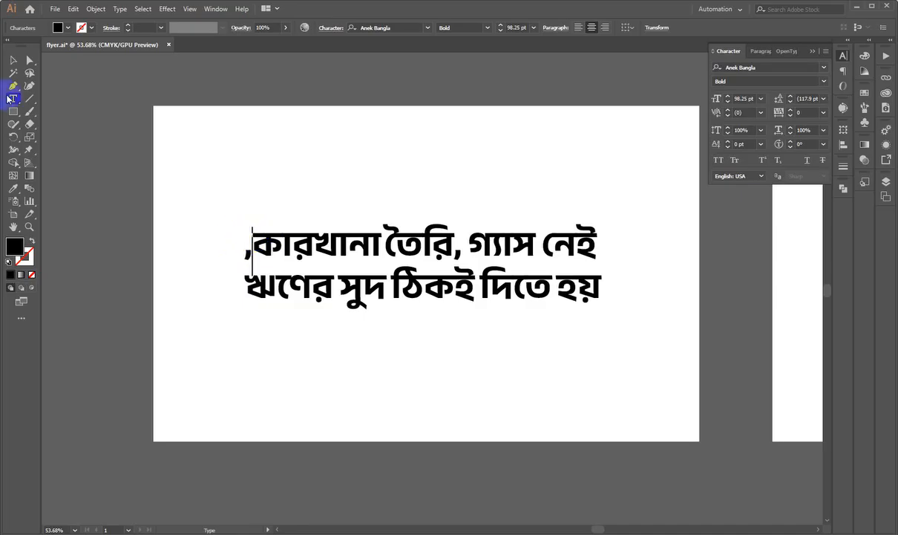
Enlarge the two-line Bangla headline to 117.28 pt, keeping it centred on the white rectangle
click(13, 59)
click(375, 216)
click(393, 256)
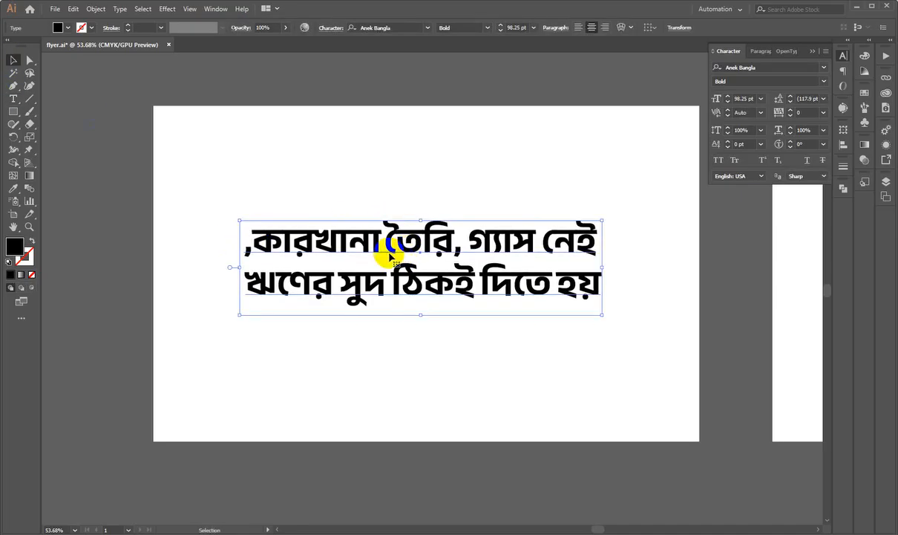
click(297, 169)
scroll(307, 175, down, 1)
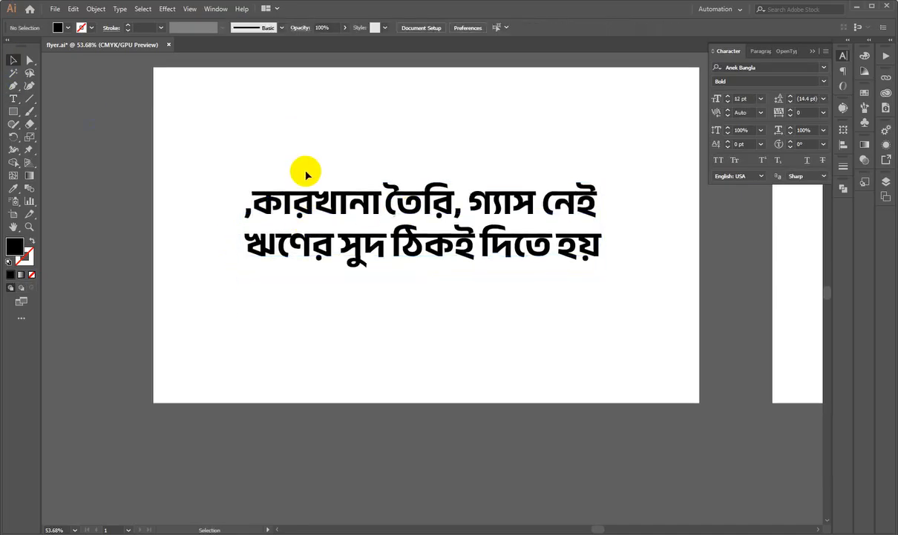
drag(272, 176, 74, 274)
drag(435, 293, 327, 329)
drag(134, 294, 424, 343)
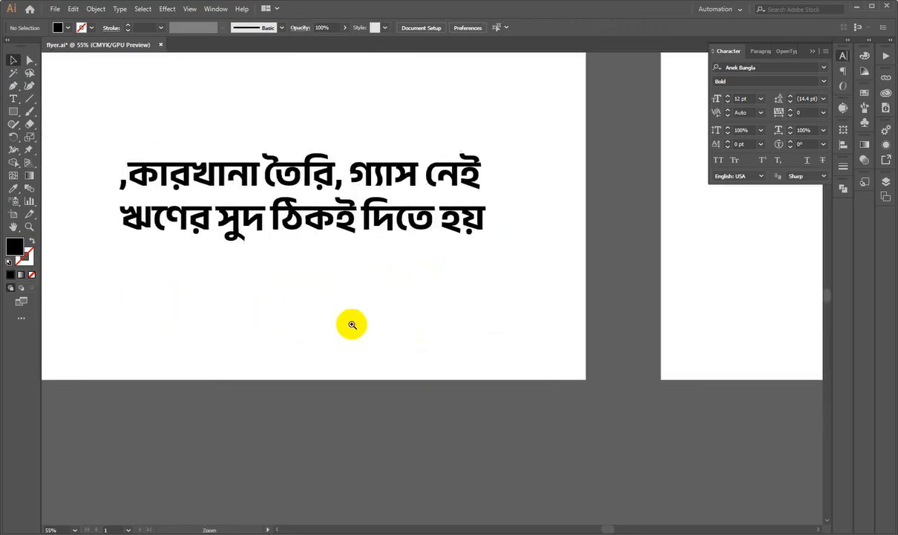
drag(342, 322, 278, 309)
drag(375, 293, 475, 281)
click(150, 239)
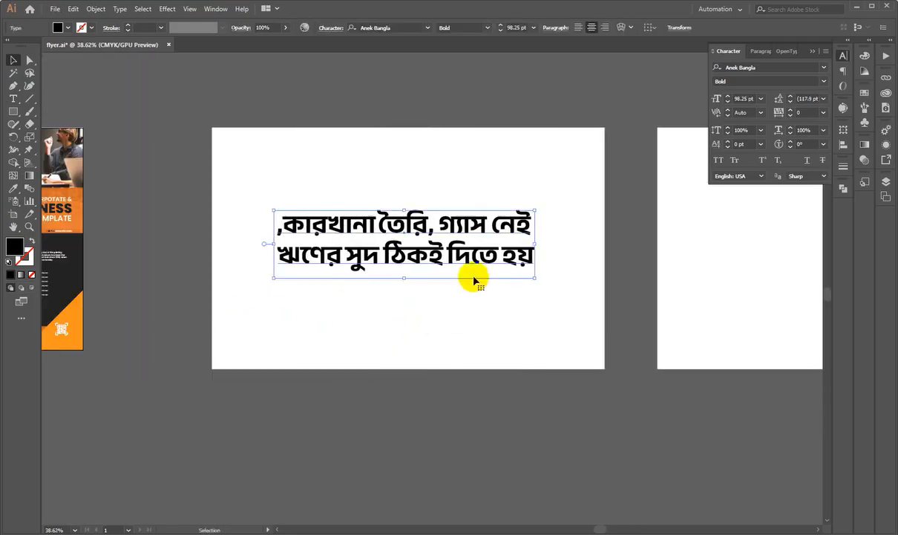
drag(535, 245, 562, 249)
click(559, 330)
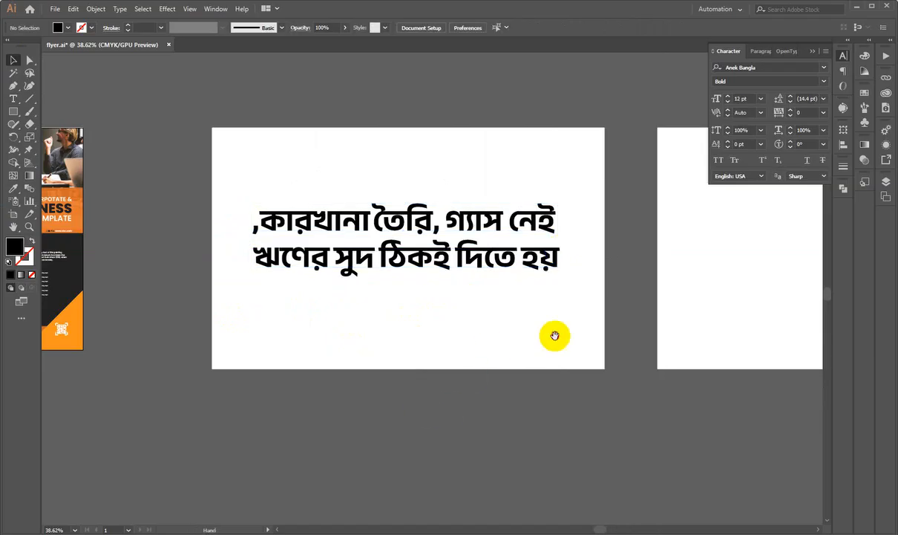
Duplicate the headline onto the neighbouring empty white rectangle
drag(555, 337, 307, 370)
drag(183, 296, 628, 311)
drag(588, 281, 612, 300)
drag(594, 323, 401, 332)
Replace the comma after তৈরি in the duplicated headline with a line break
double_click(384, 278)
click(467, 268)
key(BackSpace)
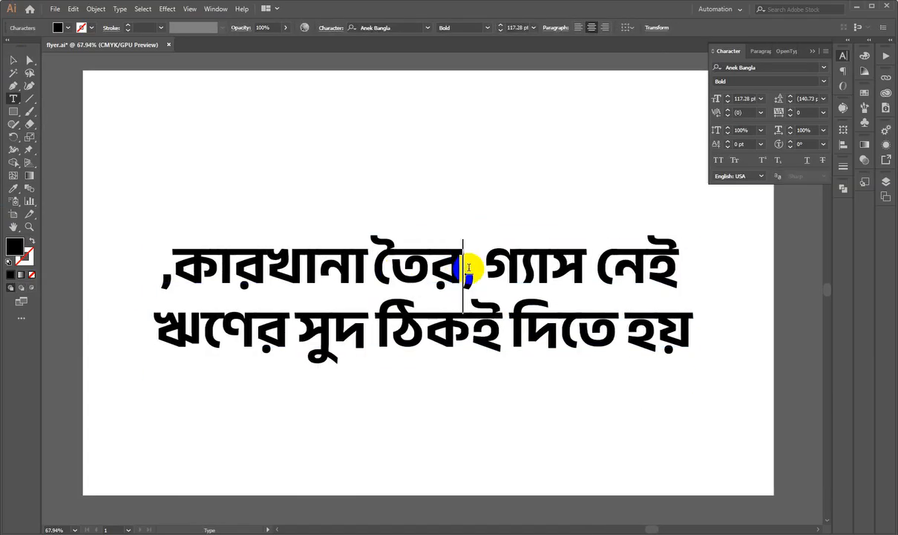
key(ctrl+z)
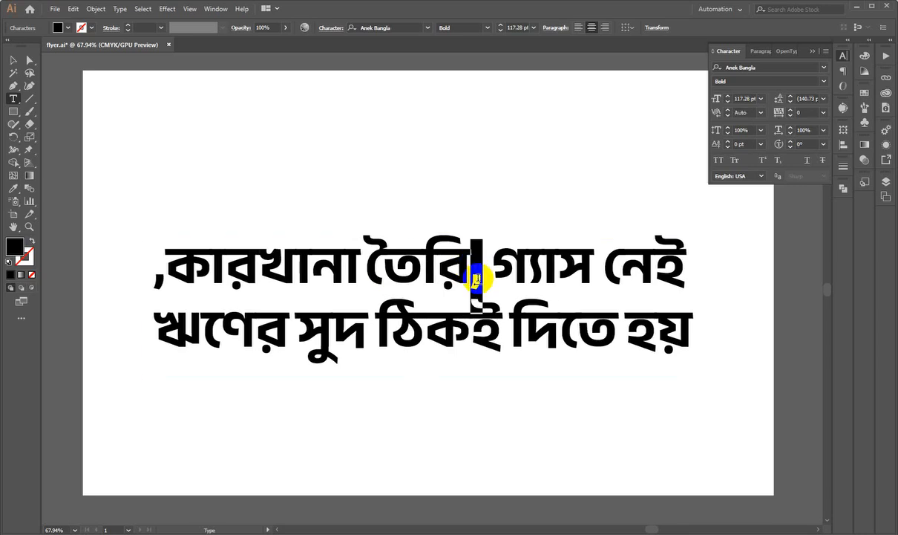
key(Return)
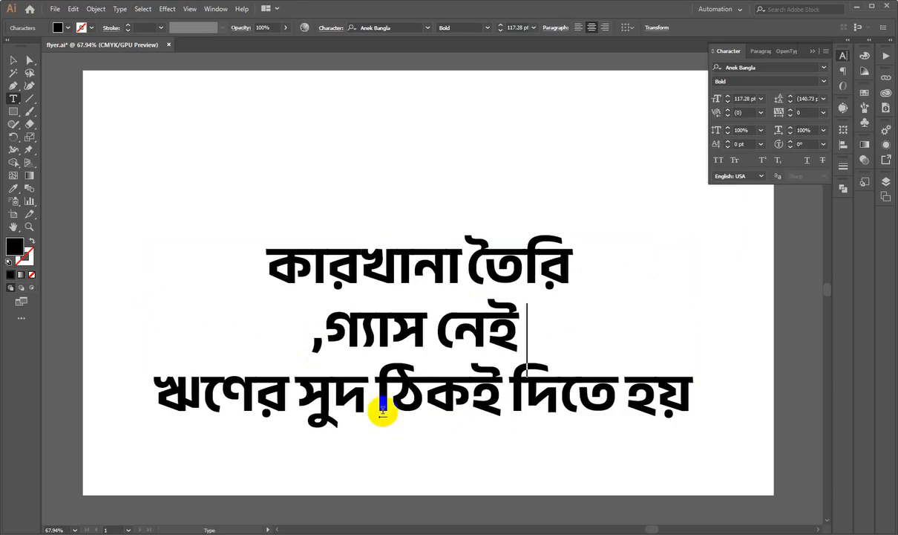
Cut the গ্যাস নেই line out of the duplicated headline and paste it as a separate text object above it
triple_click(432, 340)
key(BackSpace)
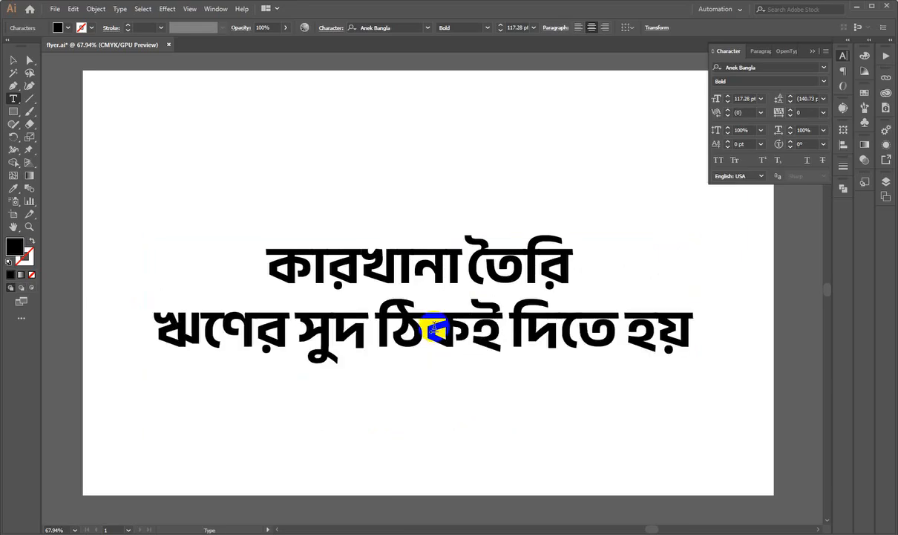
click(13, 61)
click(253, 124)
key(ctrl+v)
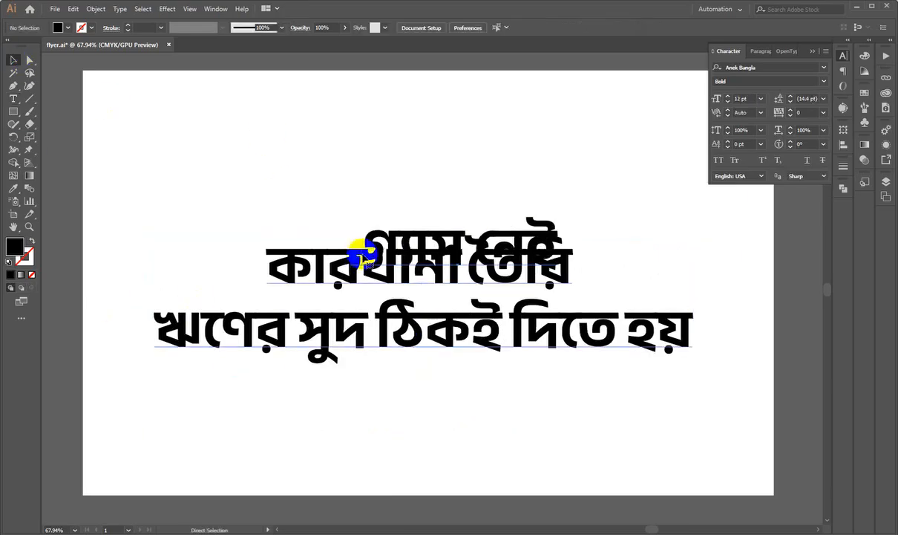
drag(364, 254, 418, 157)
Remove the stray comma from the separate গ্যাস নেই text, keeping both words intact
double_click(420, 157)
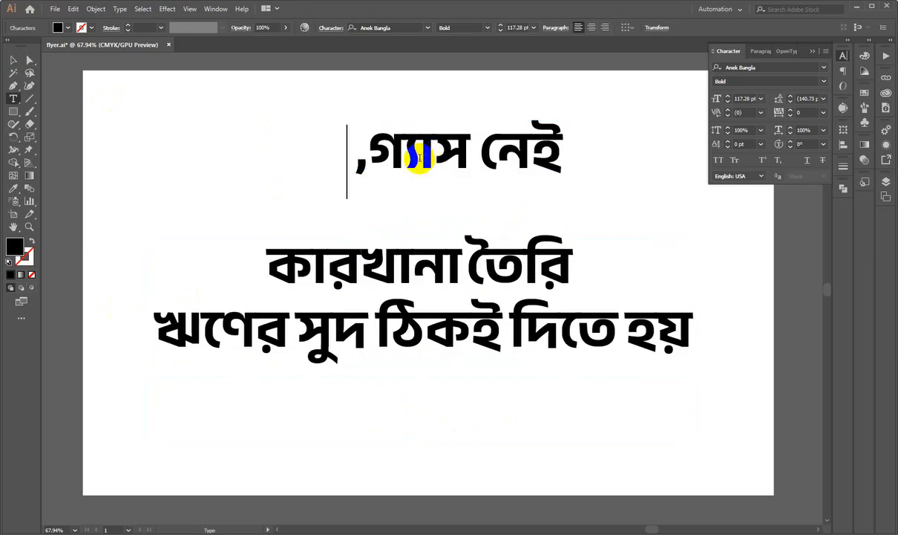
key(BackSpace)
key(BackSpace)
key(BackSpace)
key(BackSpace)
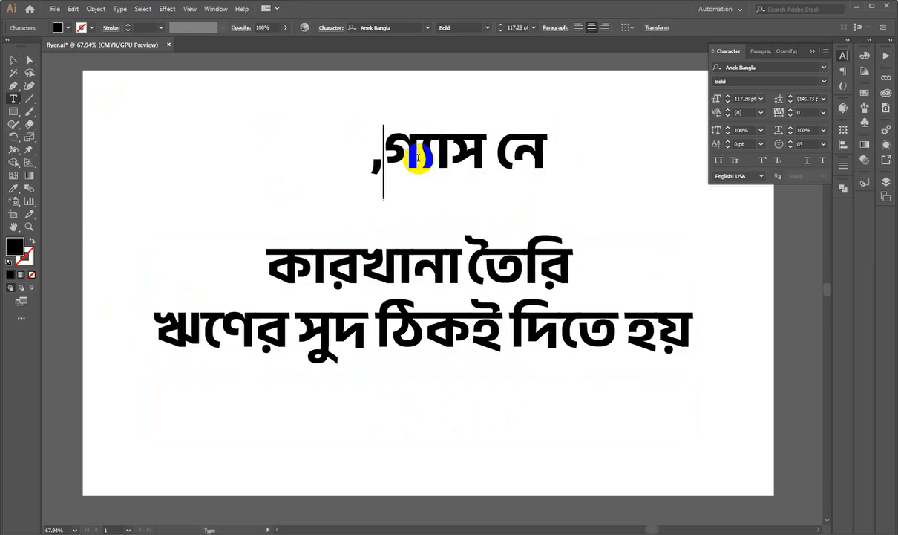
text(নেই)
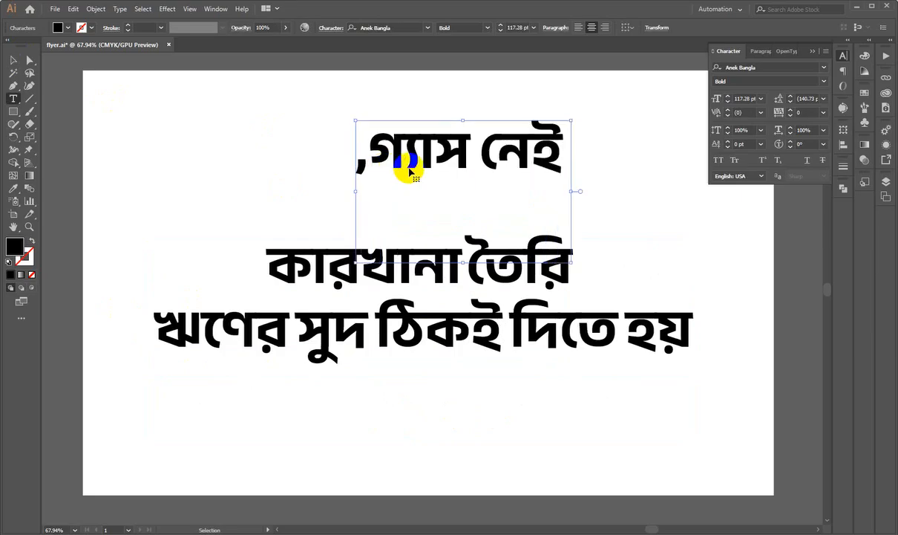
drag(371, 167, 344, 167)
click(362, 166)
key(BackSpace)
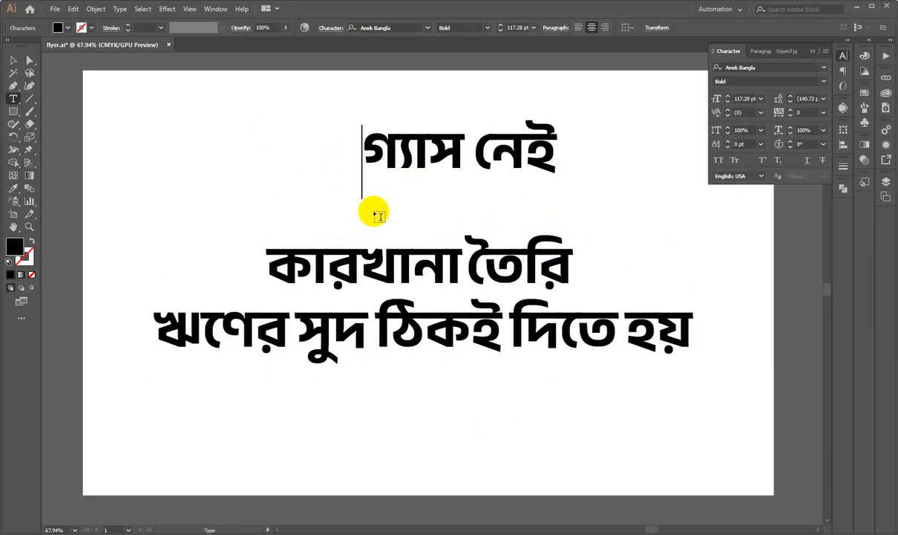
Cut the line ঋণের সুদ ঠিকই দিতে হয় and paste it as a separate text object below কারখানা তৈরি
triple_click(268, 313)
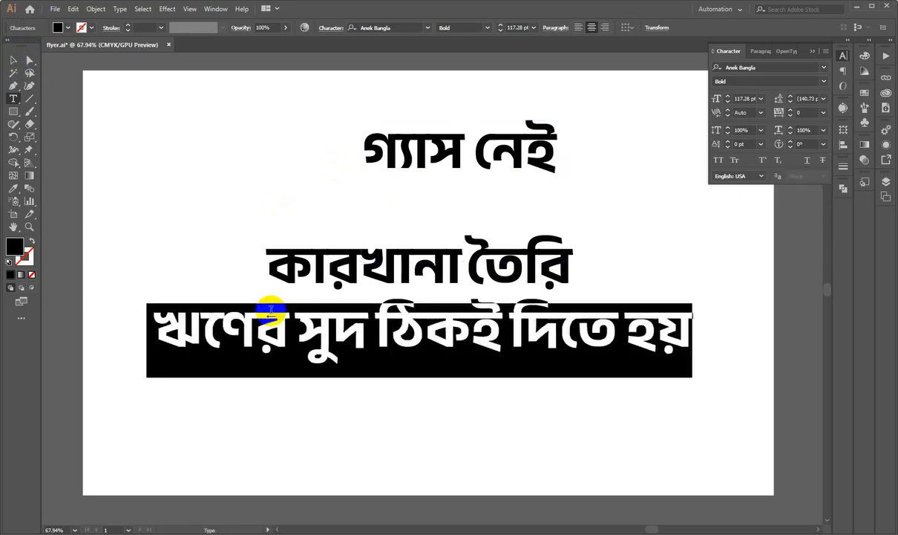
key(BackSpace)
click(13, 60)
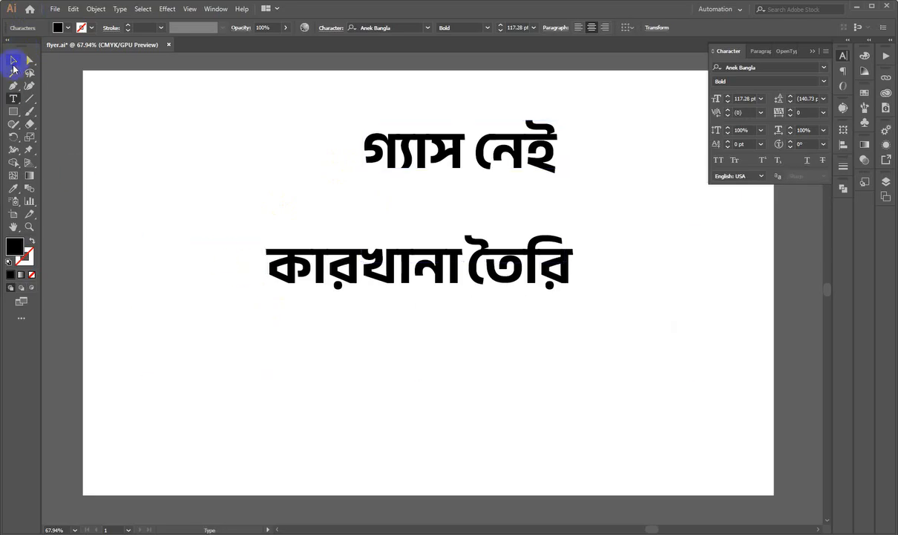
click(190, 336)
key(ctrl+v)
drag(464, 311, 472, 393)
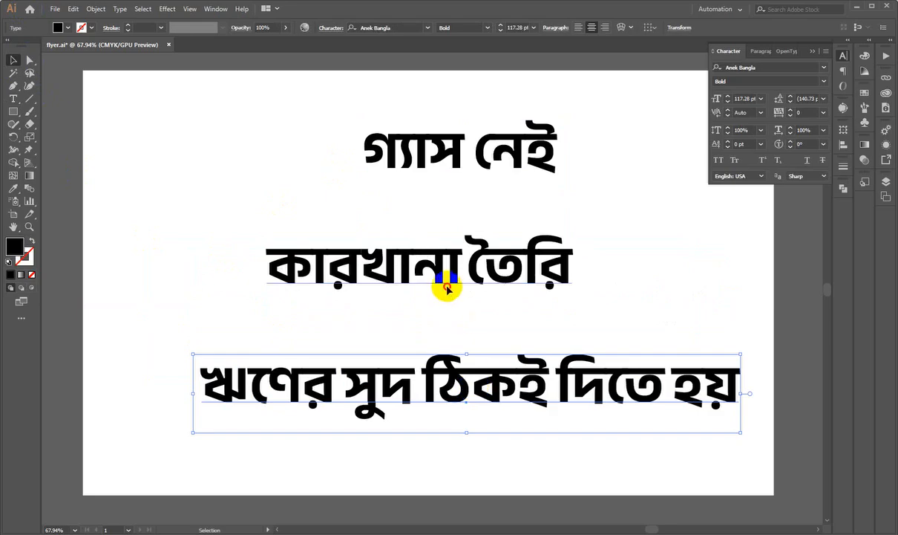
Move কারখানা তৈরি up as the top line, enlarge it slightly, and place গ্যাস নেই directly beneath it
click(426, 271)
drag(460, 153, 434, 338)
drag(461, 269, 467, 201)
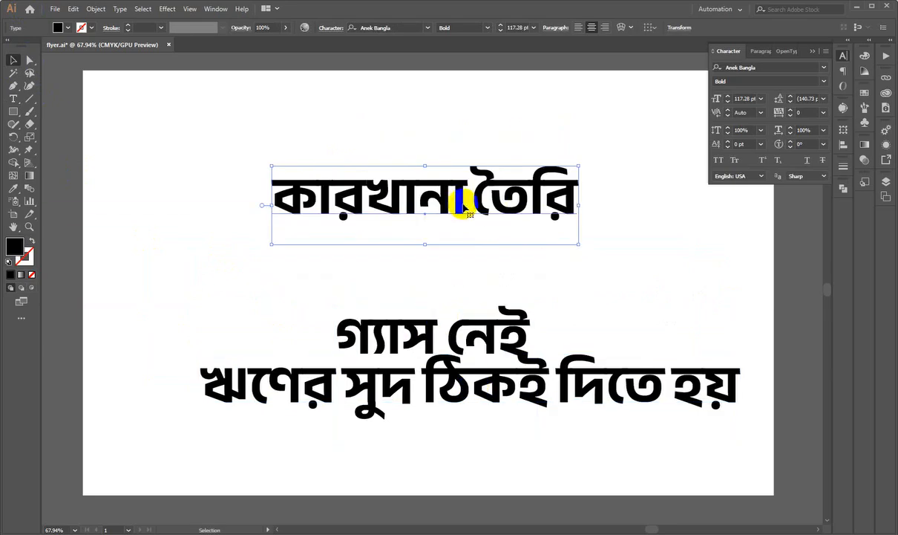
drag(578, 205, 603, 205)
drag(444, 198, 455, 225)
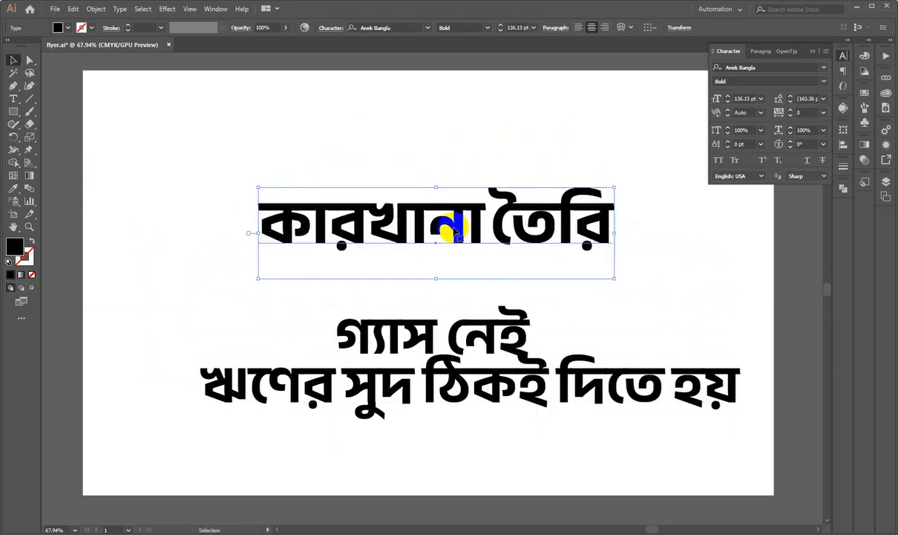
drag(615, 234, 598, 233)
drag(477, 329, 477, 268)
double_click(487, 294)
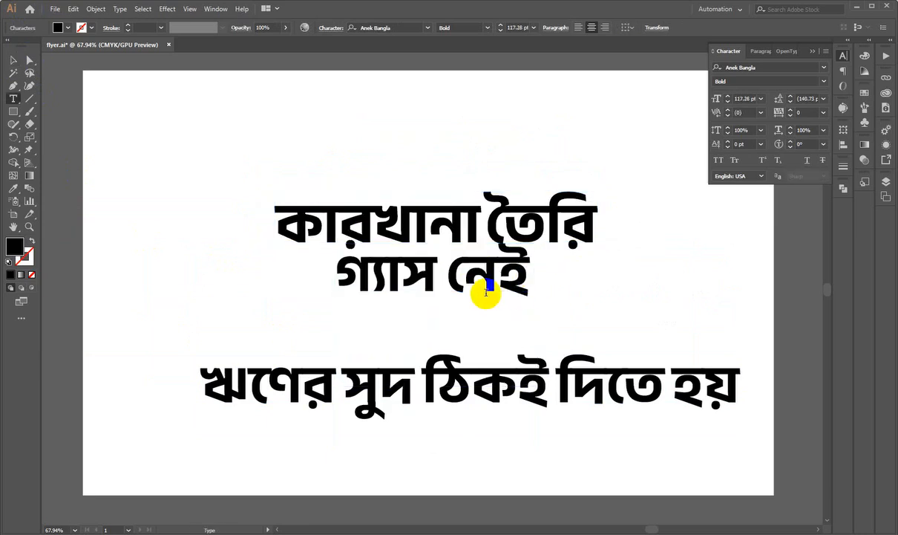
key(End)
key(BackSpace)
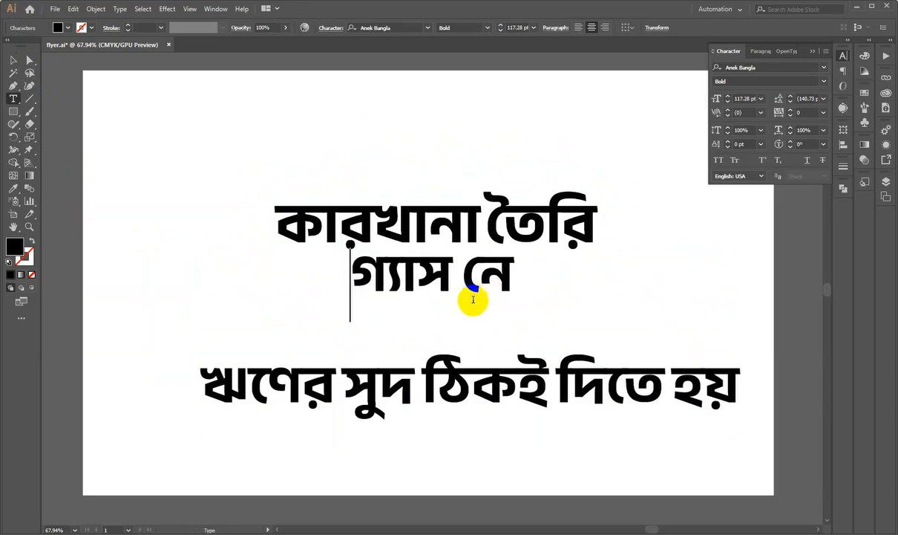
key(Escape)
key(ctrl+z)
Enlarge গ্যাস নেই to 123.85 pt and keep it centred closely beneath কারখানা তৈরি
click(12, 59)
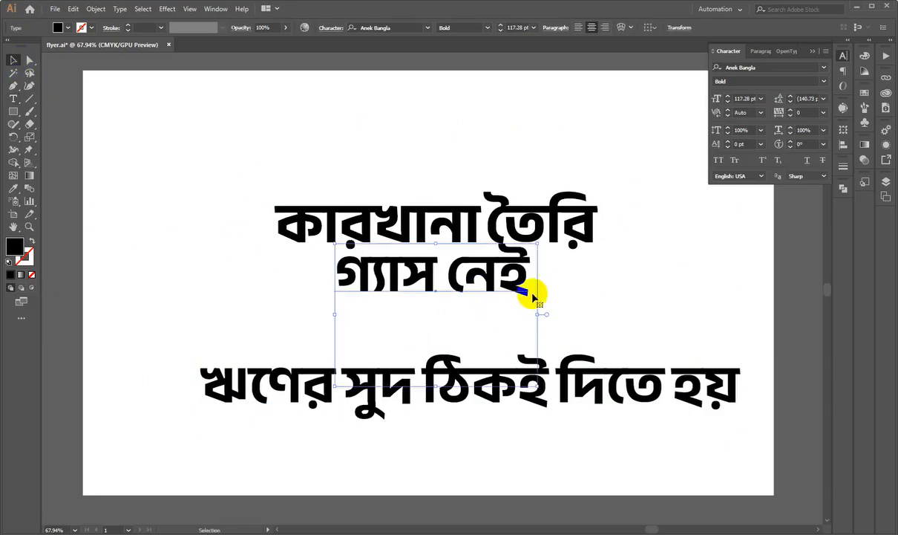
drag(537, 313, 544, 314)
drag(449, 272, 449, 279)
click(627, 325)
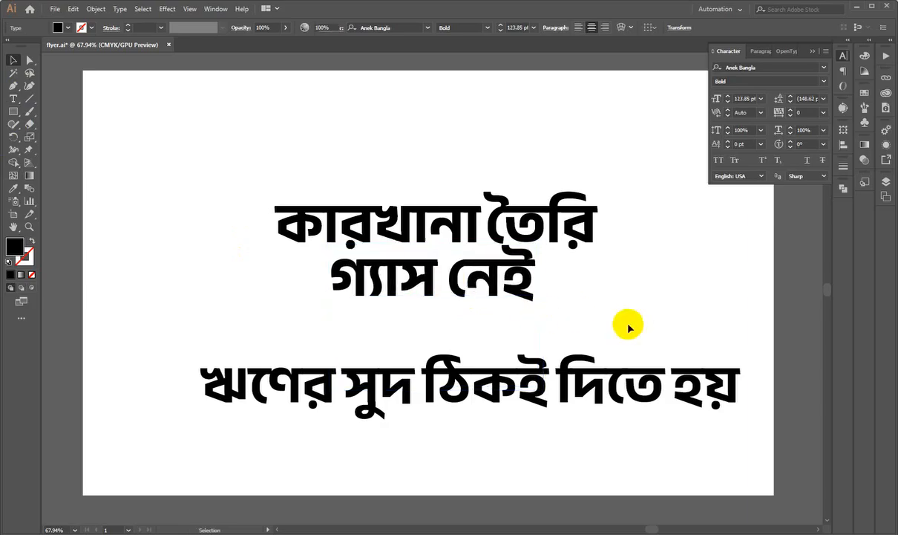
Shrink ঋণের সুদ ঠিকই দিতে হয় to 77.51 pt and centre it as the third line directly beneath গ্যাস নেই
click(536, 392)
double_click(536, 393)
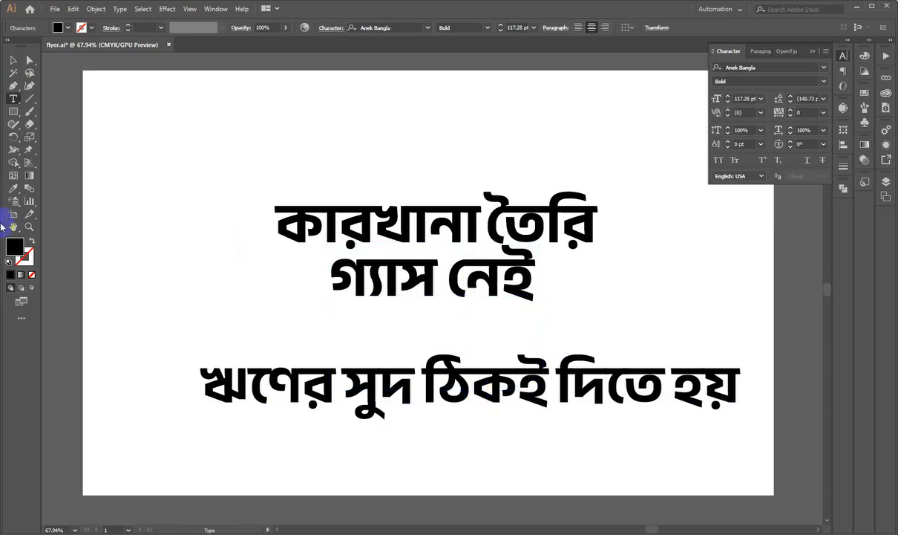
click(14, 60)
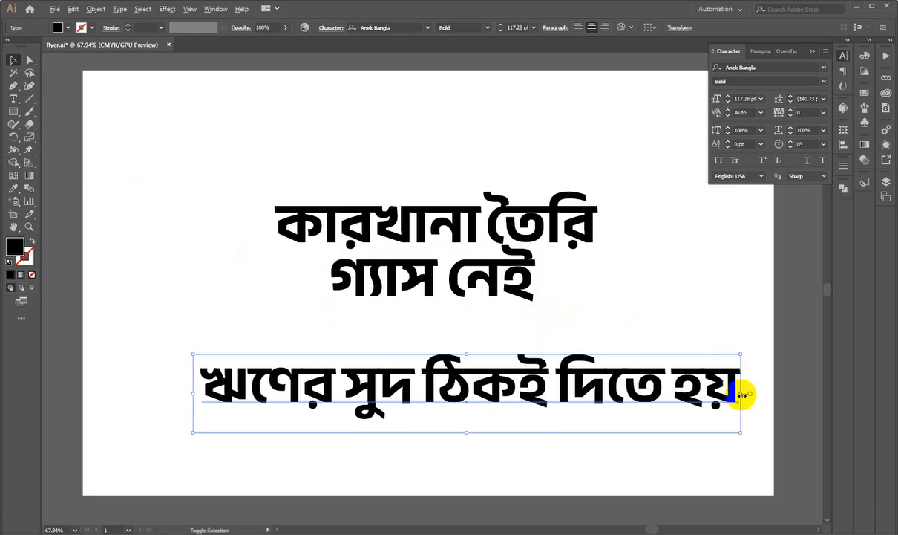
drag(738, 394, 619, 397)
drag(602, 395, 514, 331)
drag(581, 339, 609, 328)
mouse_move(525, 341)
mouse_down()
mouse_move(518, 324)
mouse_move(517, 335)
mouse_up()
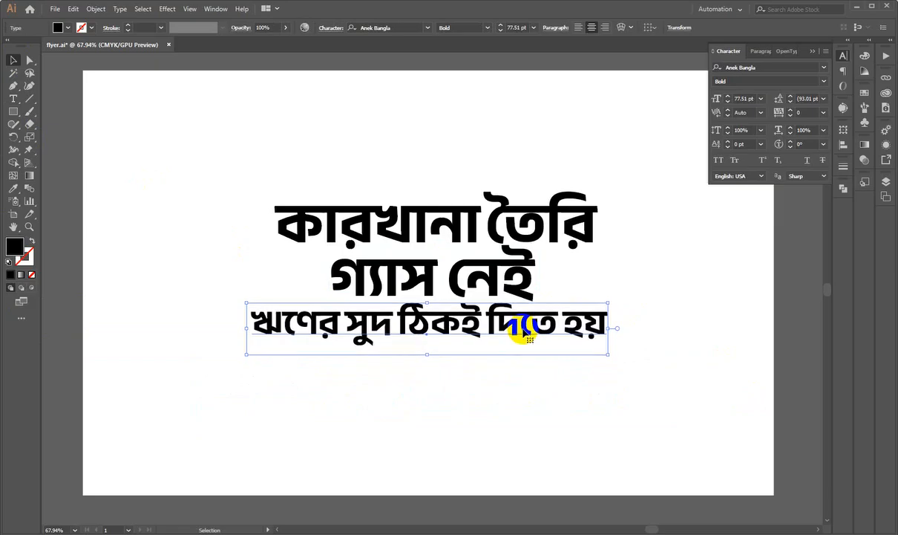
click(524, 393)
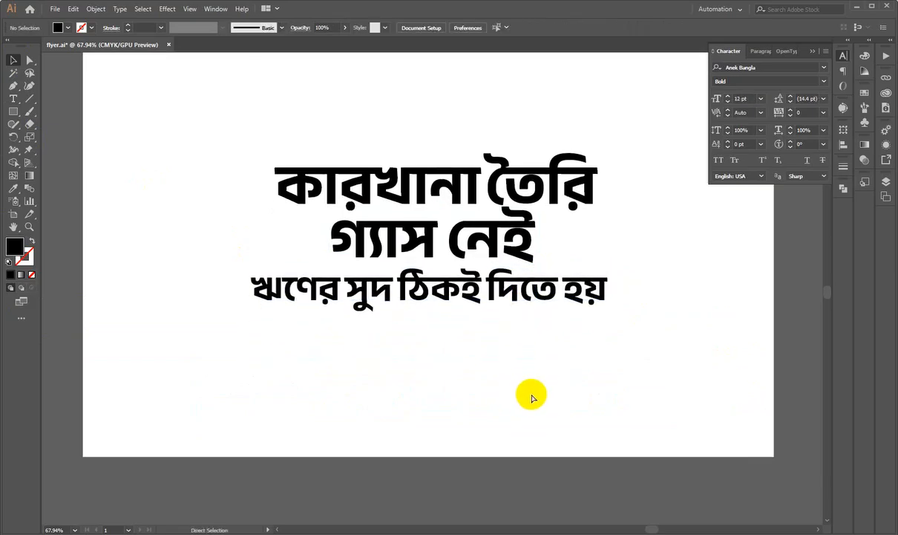
Select all three headline lines and enlarge them together proportionally about their centre
scroll(457, 375, up, 1)
drag(452, 369, 450, 416)
drag(465, 425, 436, 232)
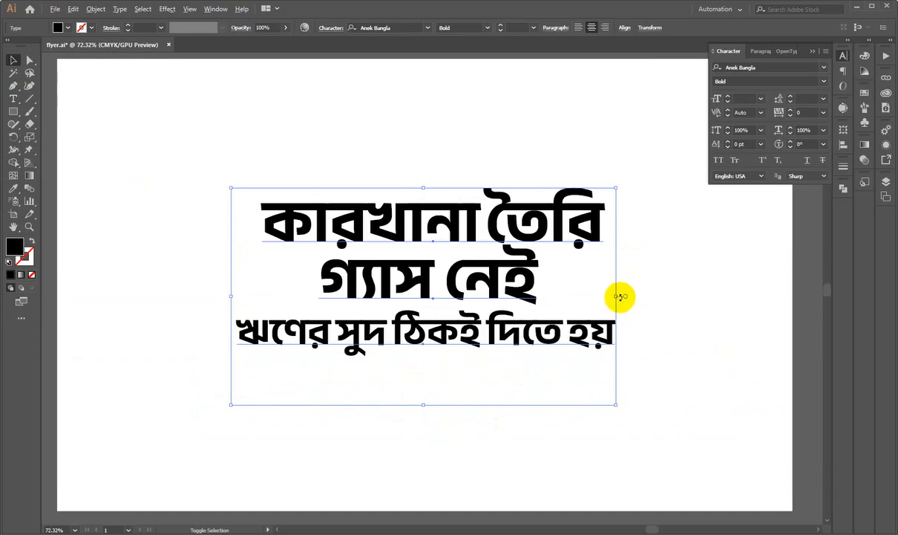
drag(616, 299, 672, 300)
click(271, 371)
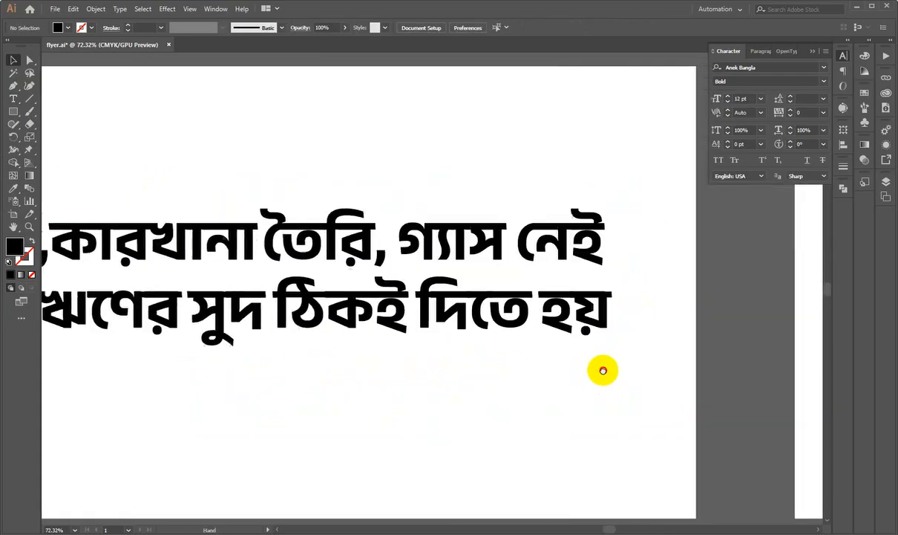
Collapse the Character panel and compare the original two-line headline with the three-line layout on the neighbouring rectangle
click(844, 56)
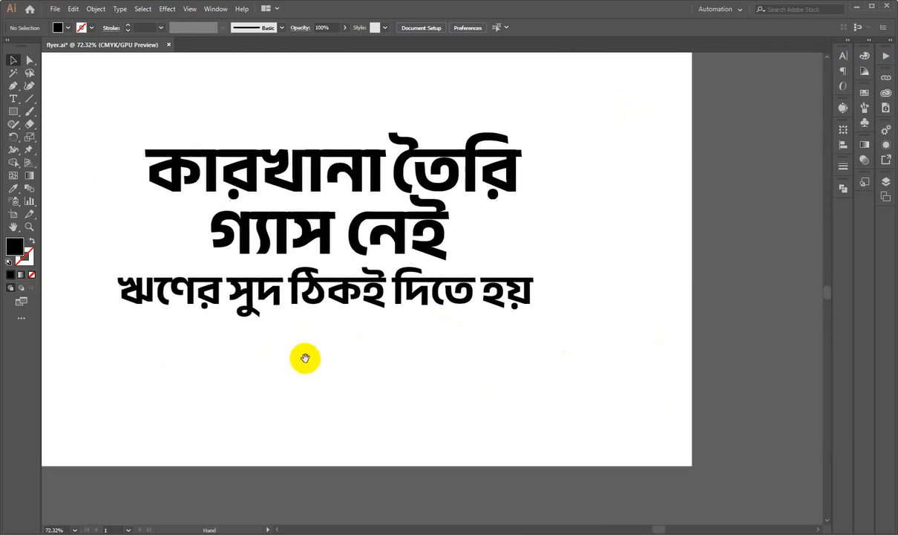
drag(305, 358, 327, 374)
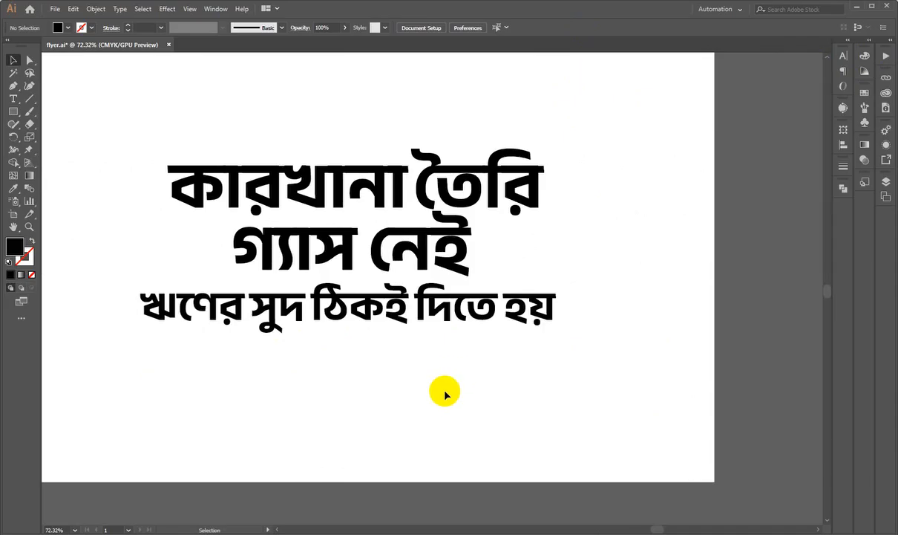
drag(279, 394, 755, 391)
drag(295, 382, 649, 378)
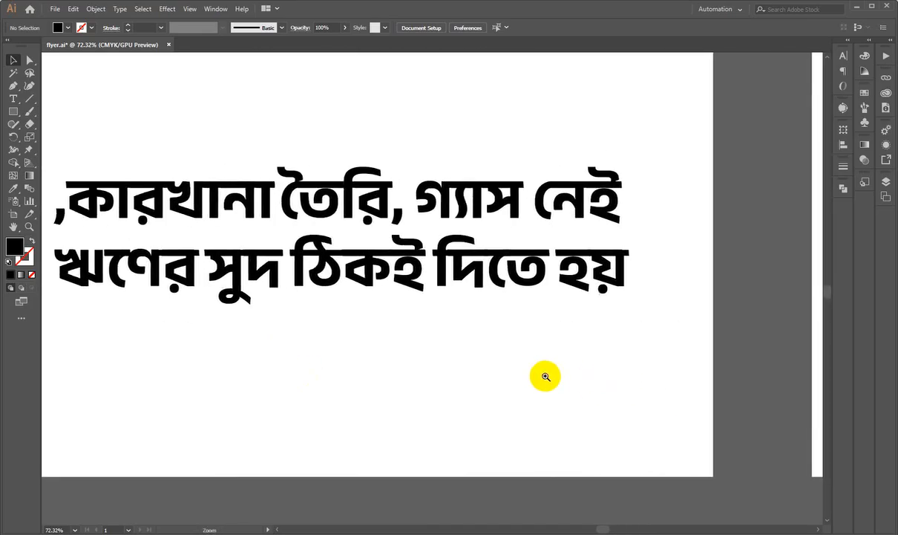
drag(508, 376, 518, 392)
drag(235, 334, 439, 373)
drag(543, 381, 438, 372)
drag(713, 398, 182, 360)
drag(641, 393, 210, 386)
drag(461, 376, 472, 408)
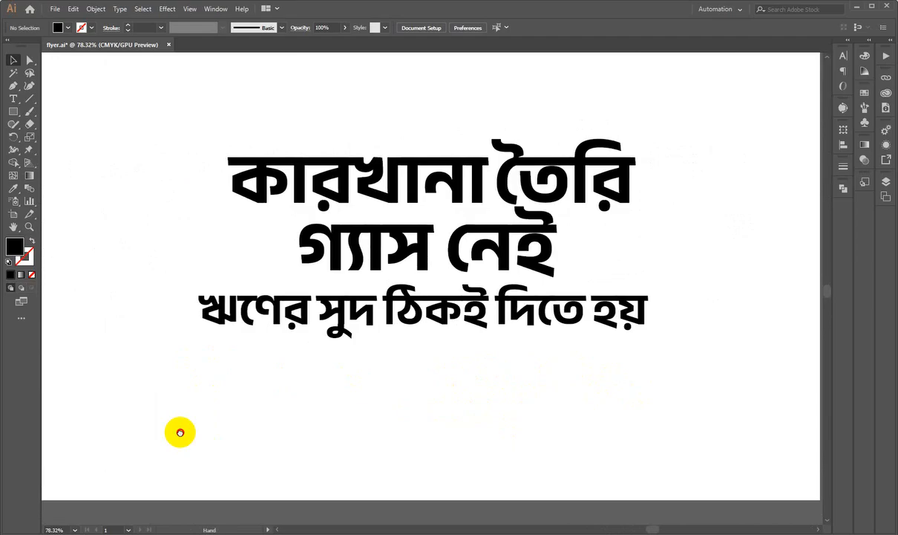
drag(180, 432, 639, 460)
drag(254, 449, 800, 472)
drag(273, 433, 161, 430)
drag(477, 461, 461, 427)
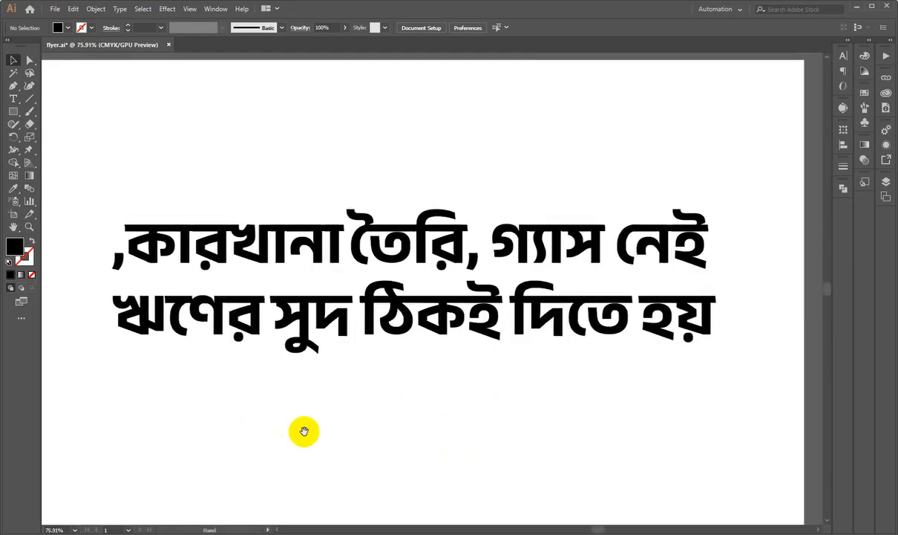
drag(385, 412, 383, 368)
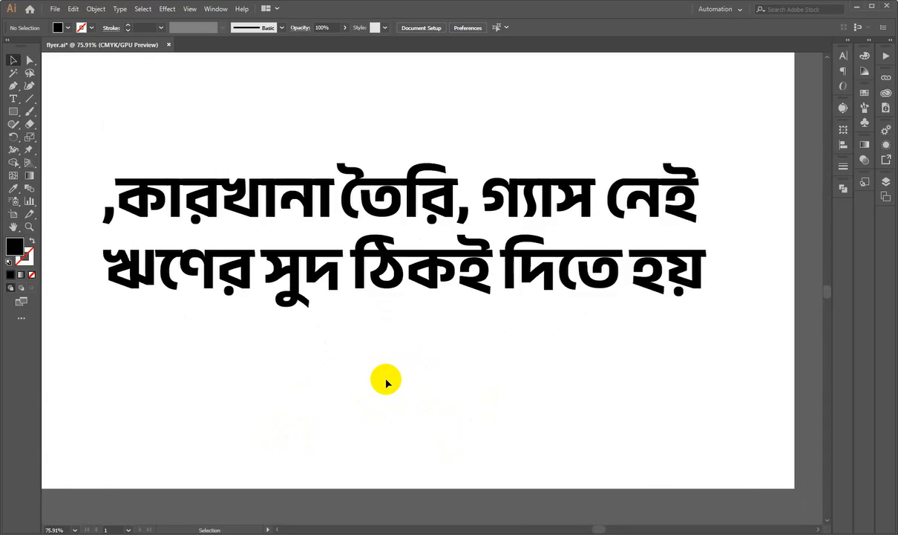
Examine the two-line and three-line Bangla headline layouts in turn, comparing their line sizes and spacing
drag(753, 352, 383, 349)
drag(398, 424, 432, 426)
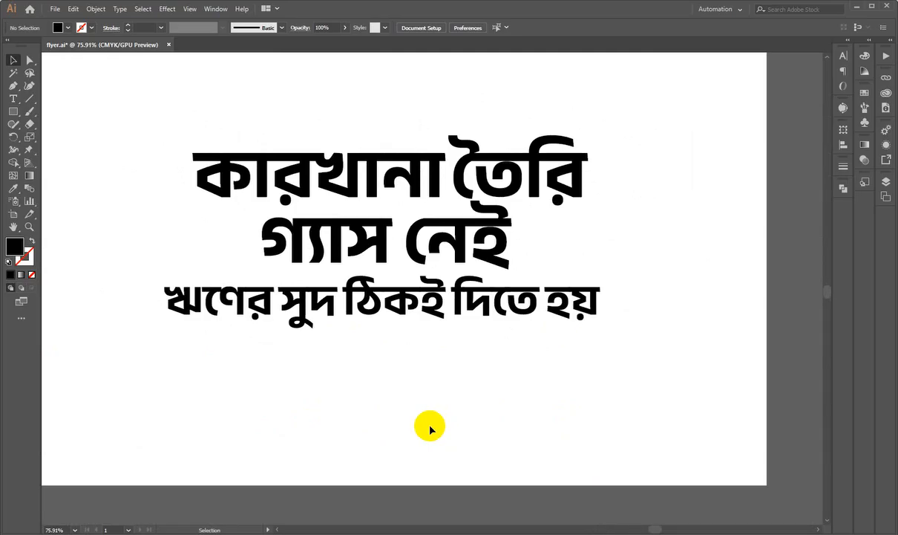
drag(271, 395, 626, 401)
drag(210, 365, 711, 366)
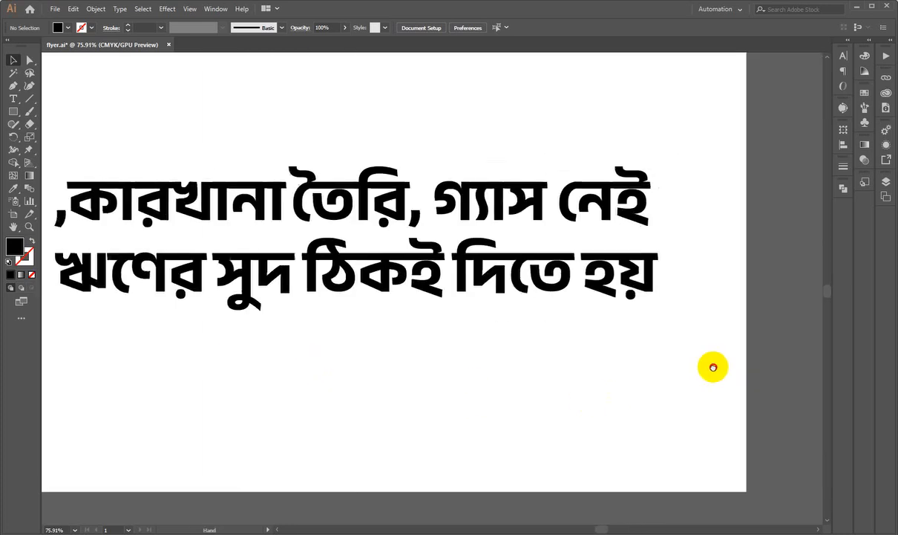
drag(501, 373, 431, 389)
drag(394, 393, 335, 374)
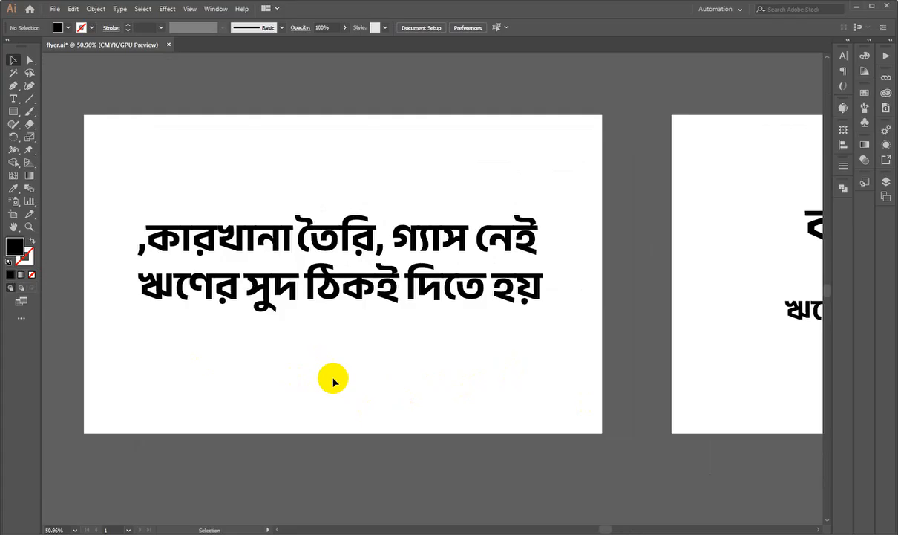
scroll(467, 374, right, 6)
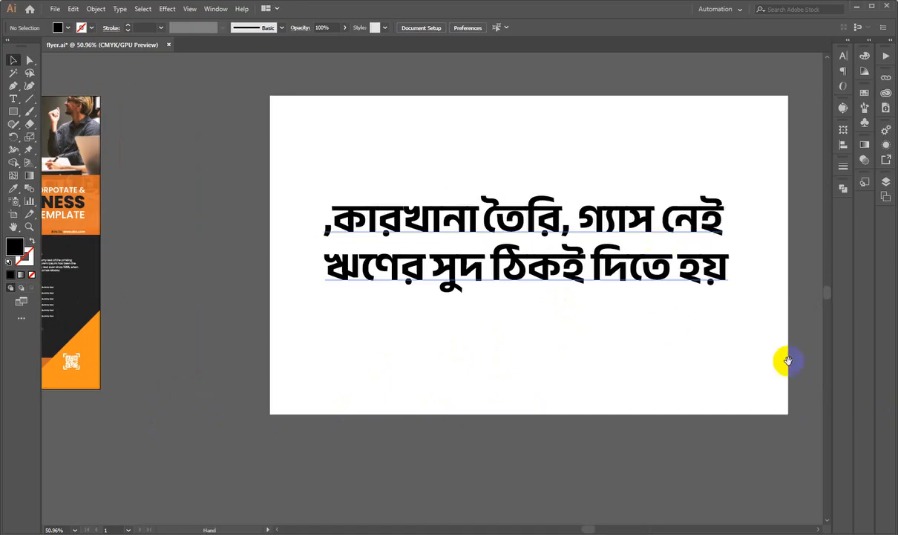
drag(787, 361, 214, 337)
Delete the two white background rectangles along with the first and third lines of the three-line headline
drag(711, 463, 339, 183)
drag(263, 182, 291, 249)
ctrl+alt+click(291, 249)
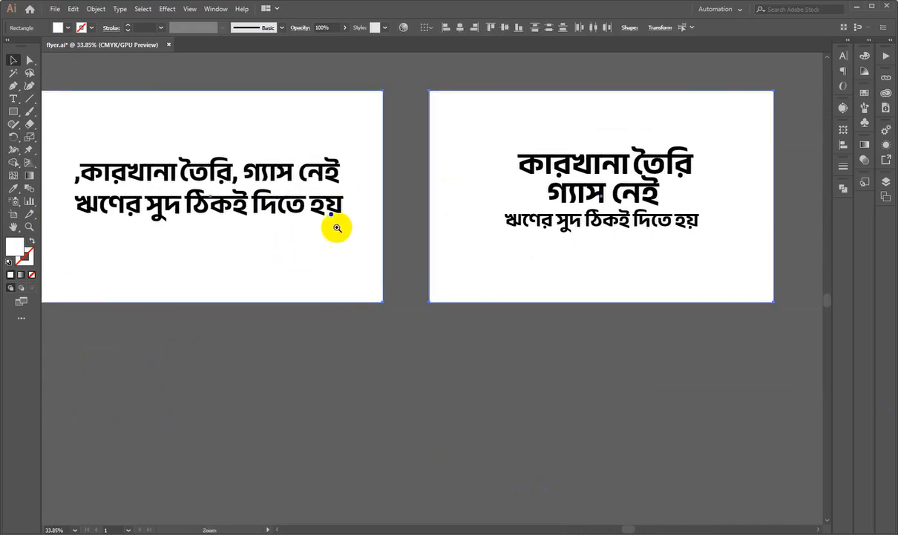
drag(327, 328, 447, 374)
drag(649, 439, 487, 187)
key(Delete)
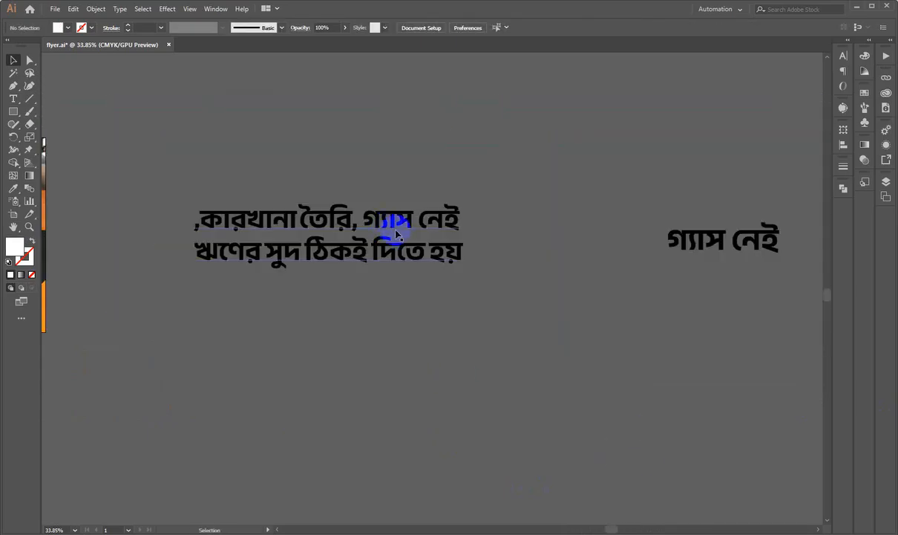
Delete the two-line headline and the remaining গ্যাস নেই text beside the flyer
click(396, 234)
key(Delete)
drag(624, 200, 743, 357)
key(Delete)
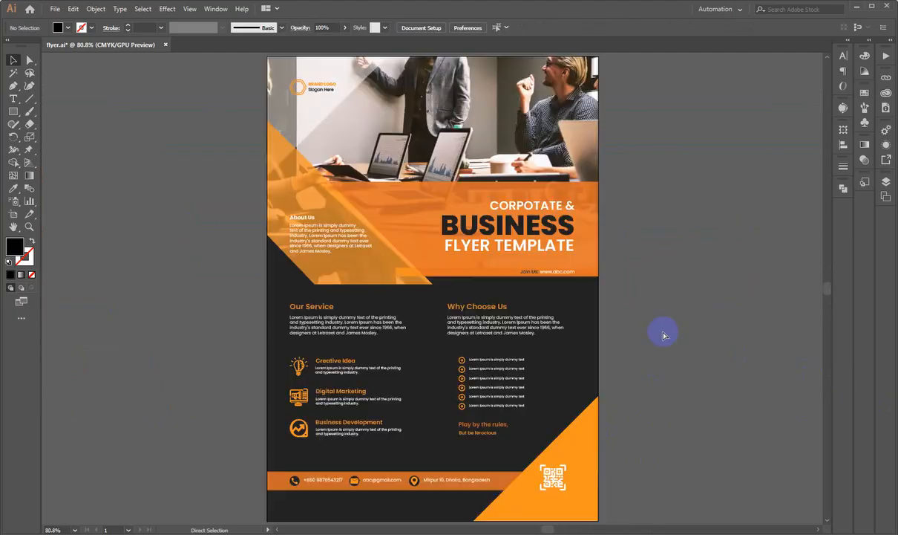
Review the flyer's service sections, contact bar, QR code area and heading at different magnifications
key(ctrl+equal)
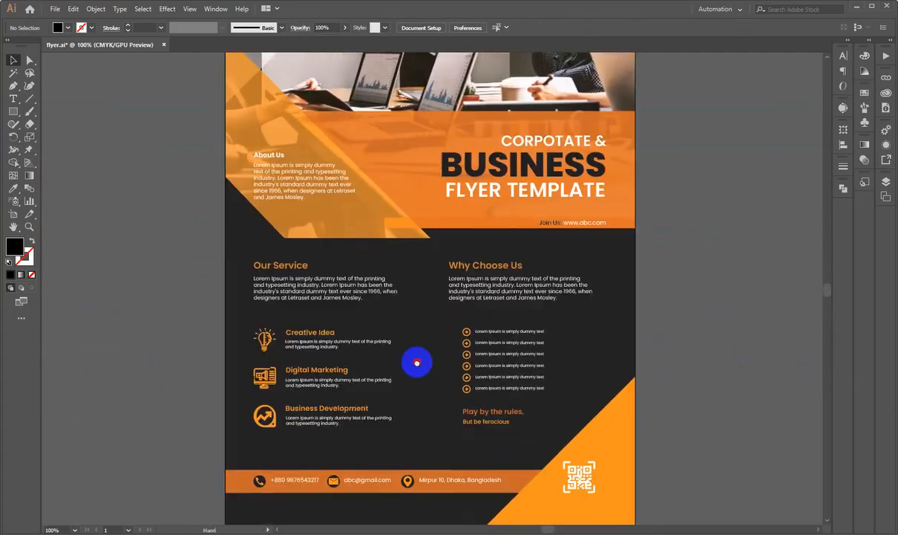
drag(417, 362, 441, 261)
drag(340, 375, 432, 415)
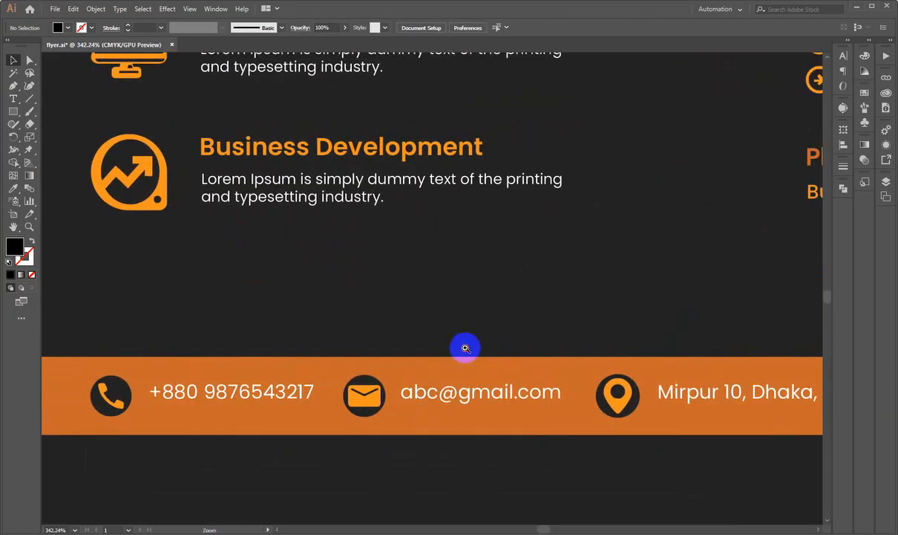
drag(465, 348, 348, 395)
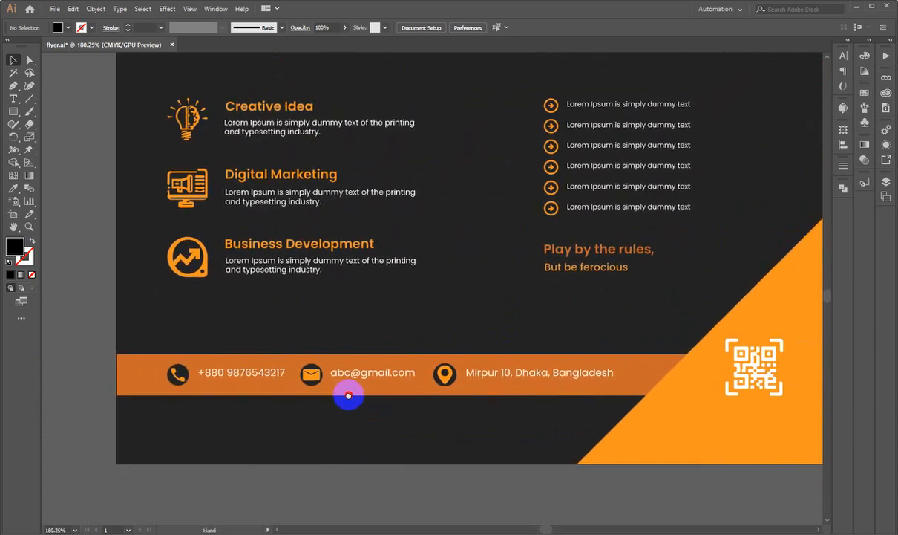
click(342, 375)
drag(454, 385, 362, 395)
key(ctrl+z)
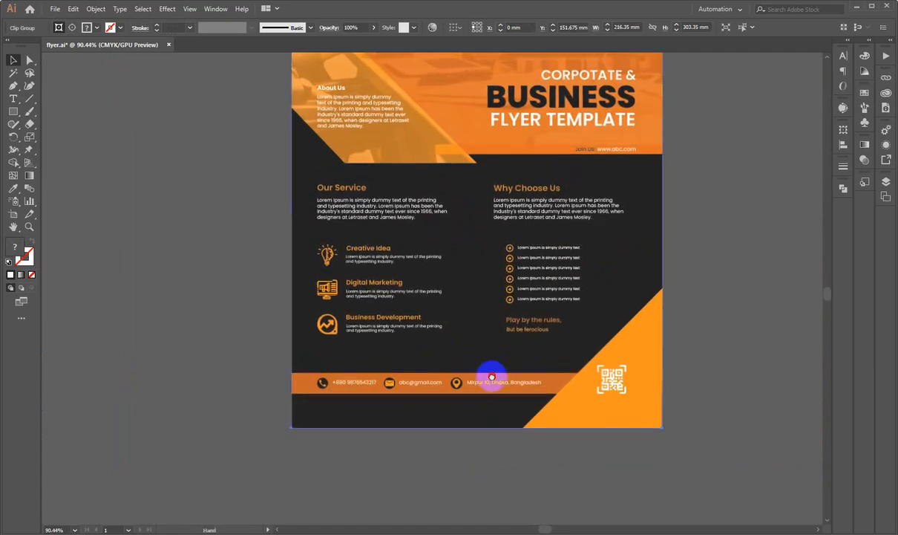
drag(491, 377, 385, 353)
click(636, 337)
drag(563, 240, 564, 445)
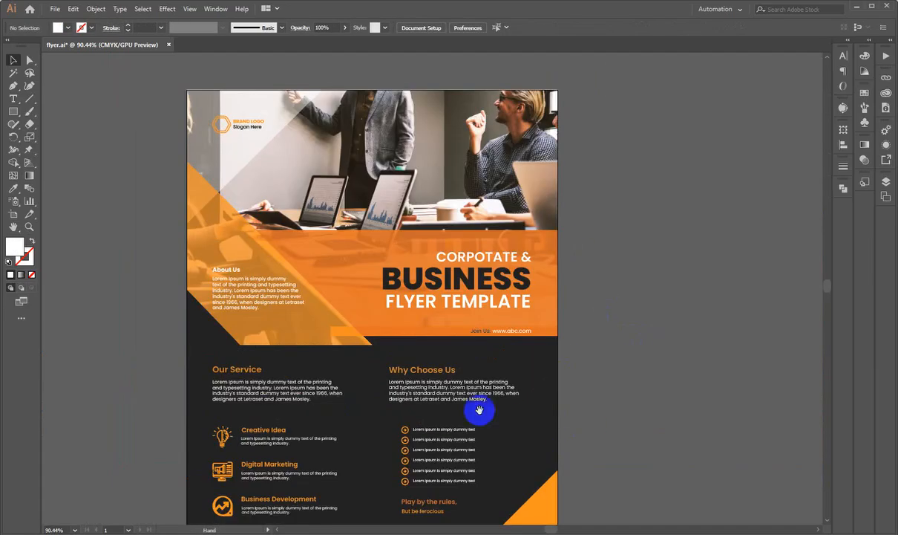
drag(360, 385, 361, 407)
drag(413, 372, 351, 370)
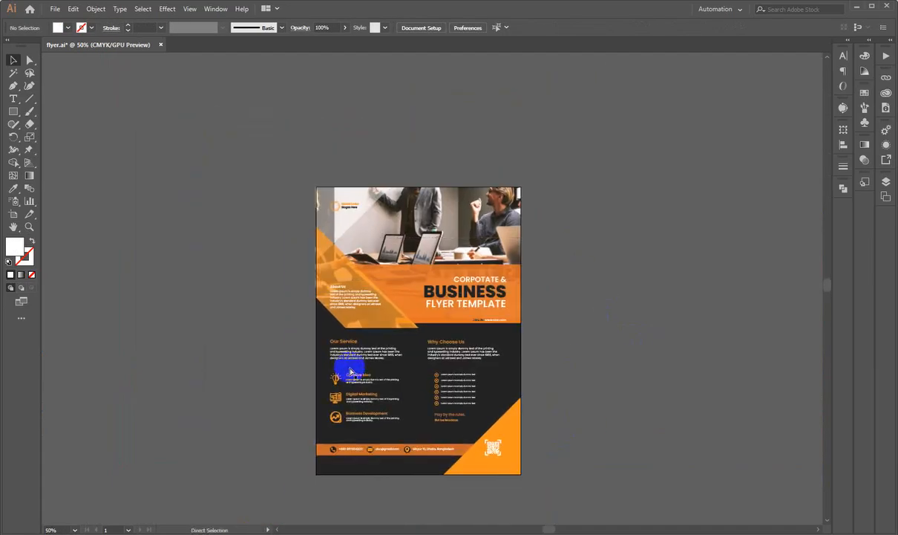
Close the flyer.ai document, then minimise Illustrator and the Downloads folder window
key(ctrl+w)
click(483, 297)
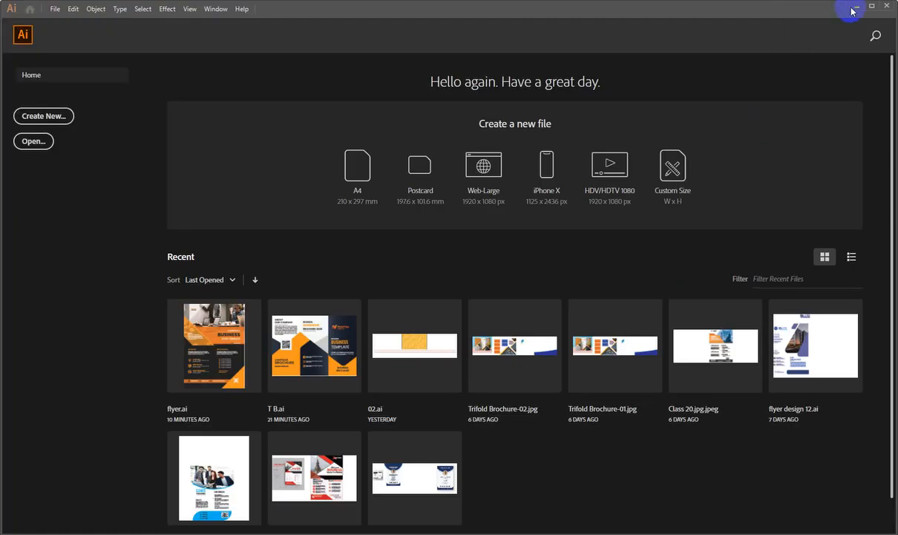
click(854, 9)
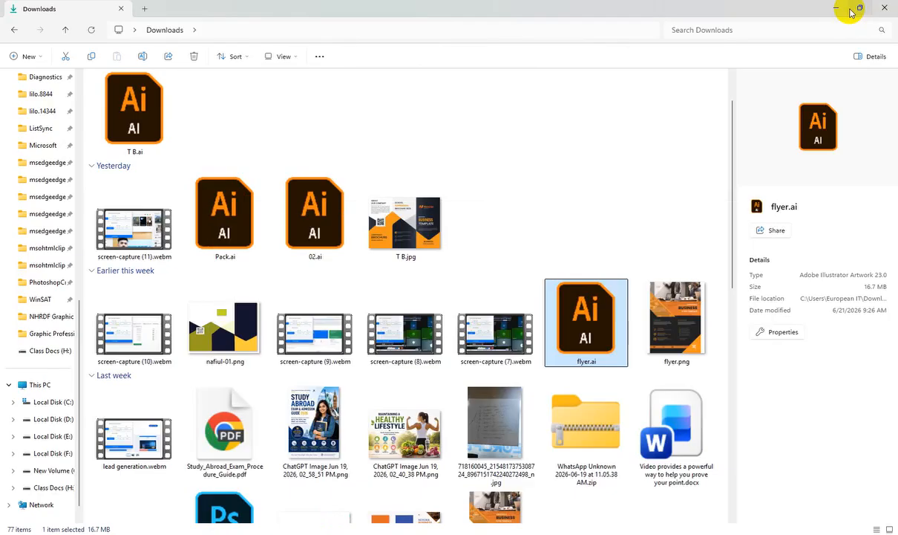
click(835, 9)
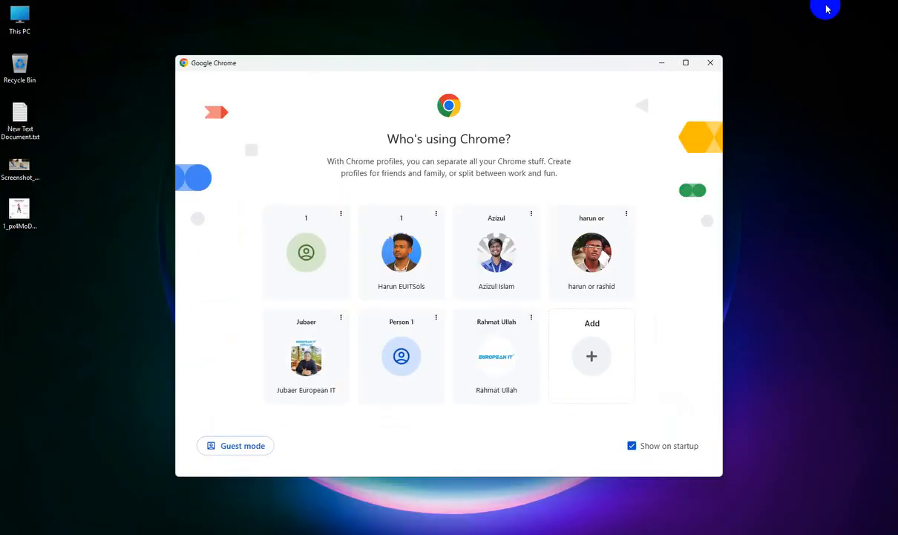
Close the Chrome profile chooser and minimise the news article window to clear the desktop
click(702, 62)
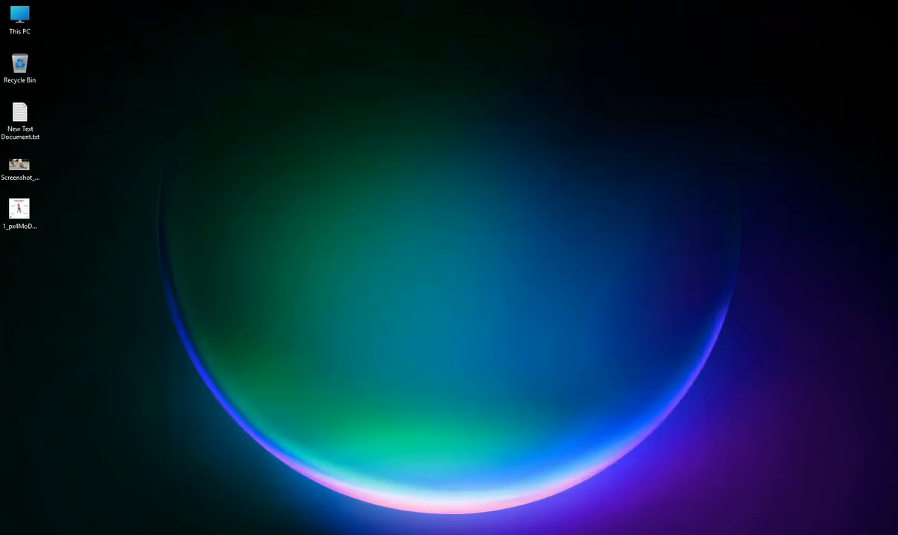
key(alt+Tab)
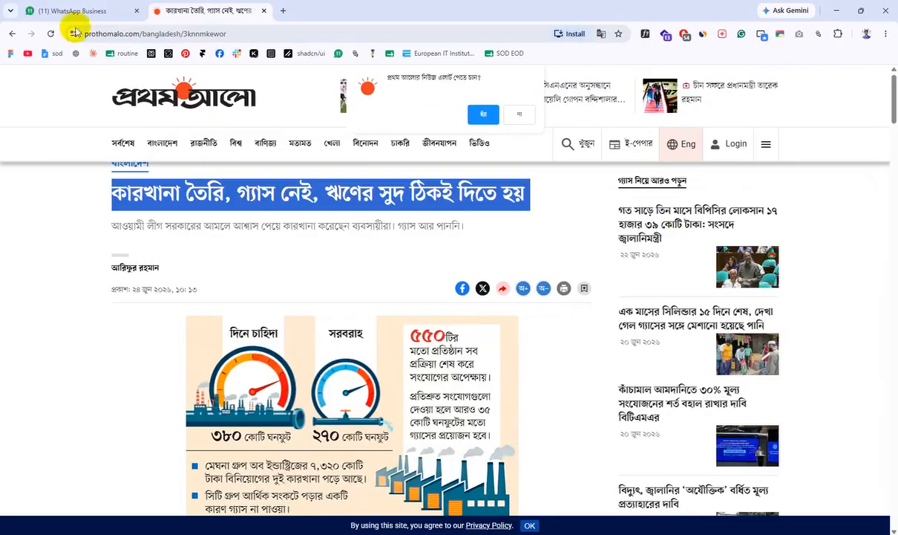
click(837, 10)
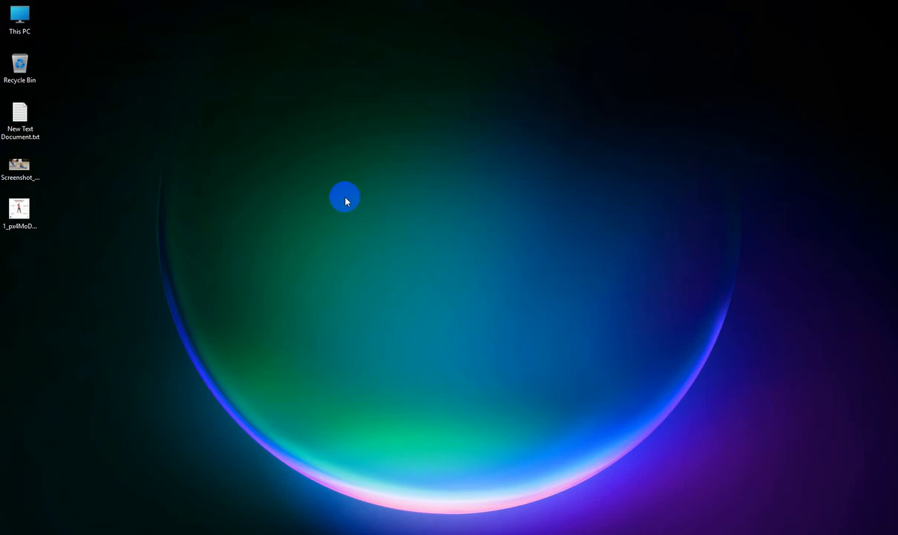
right_click(373, 267)
click(377, 247)
Switch back to Illustrator and create a new A4 document, 210 x 297 mm
click(593, 516)
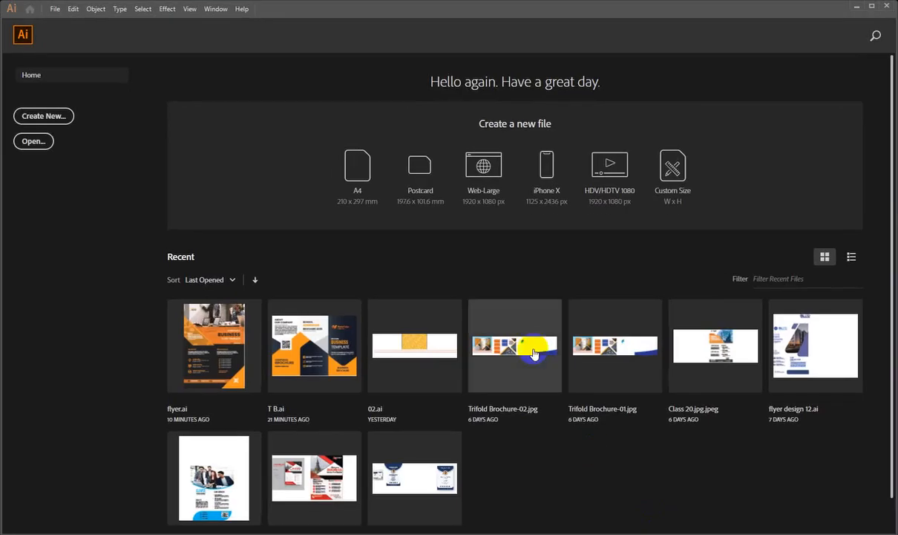
scroll(475, 256, down, 2)
scroll(487, 262, up, 2)
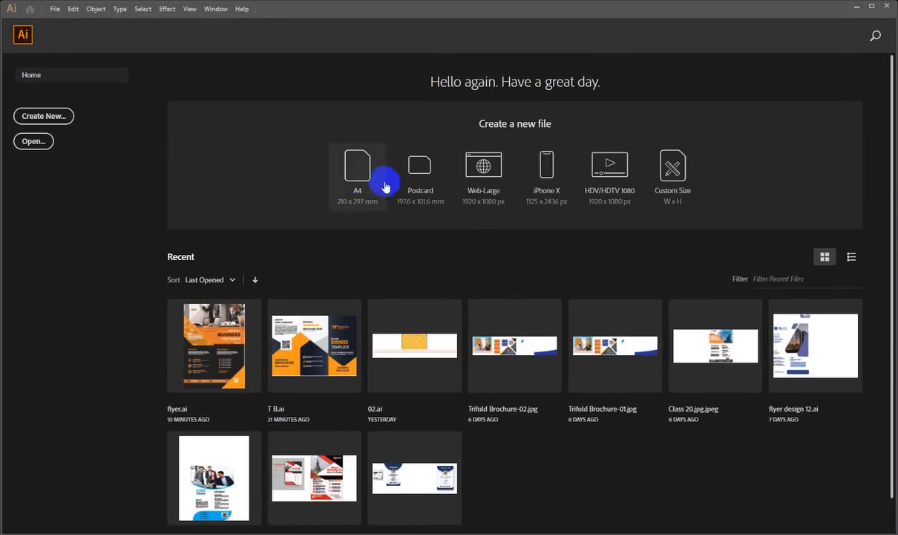
click(365, 194)
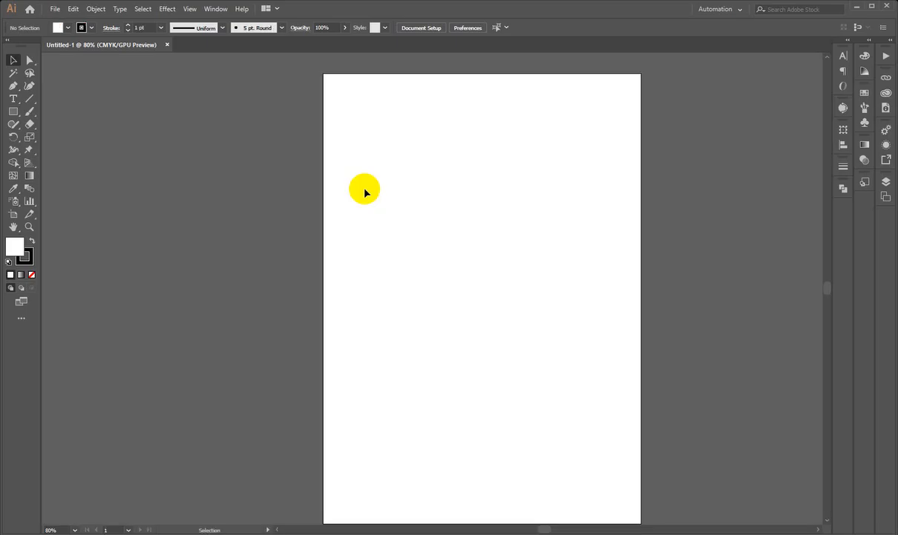
Enlarge the artboard from its lower corner into a landscape format of about 618 x 361 mm
drag(392, 321, 303, 339)
ctrl+drag(331, 336, 395, 322)
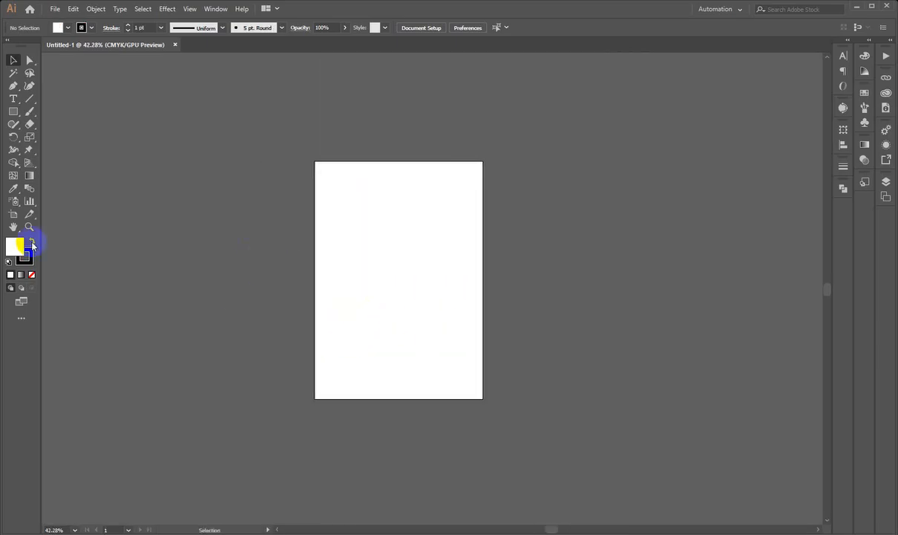
click(15, 215)
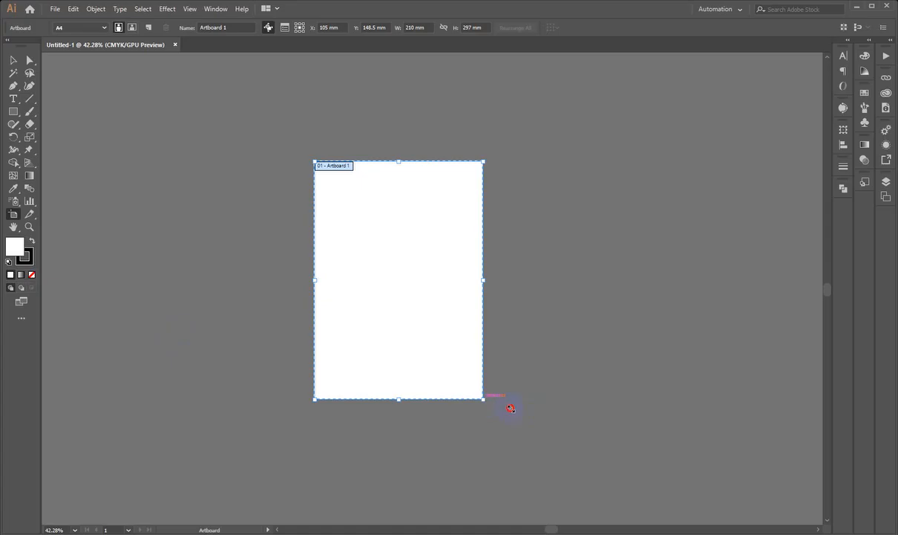
drag(511, 408, 810, 449)
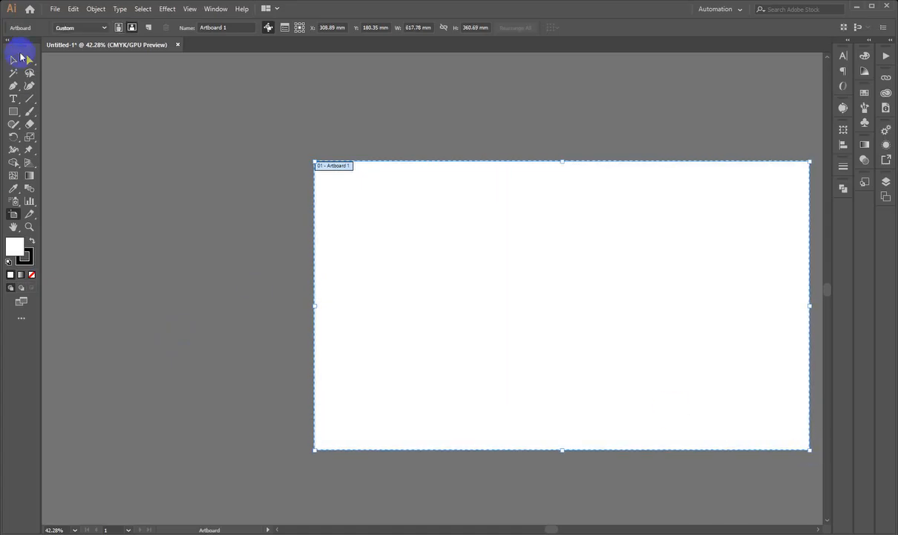
click(14, 59)
drag(562, 270, 329, 254)
drag(477, 263, 376, 283)
drag(544, 205, 628, 244)
drag(366, 317, 530, 291)
drag(485, 297, 616, 356)
drag(523, 337, 447, 340)
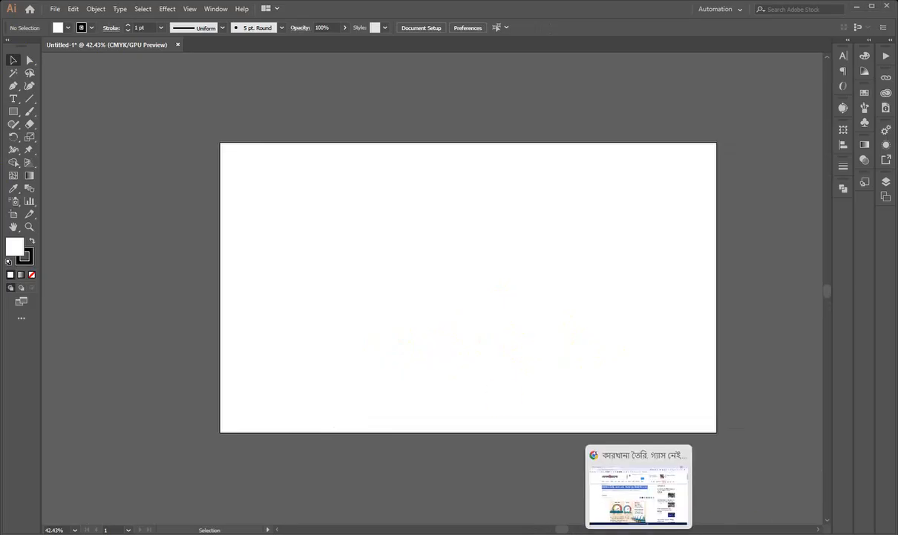
Switch to Chrome and open a new browser tab
key(alt+Tab)
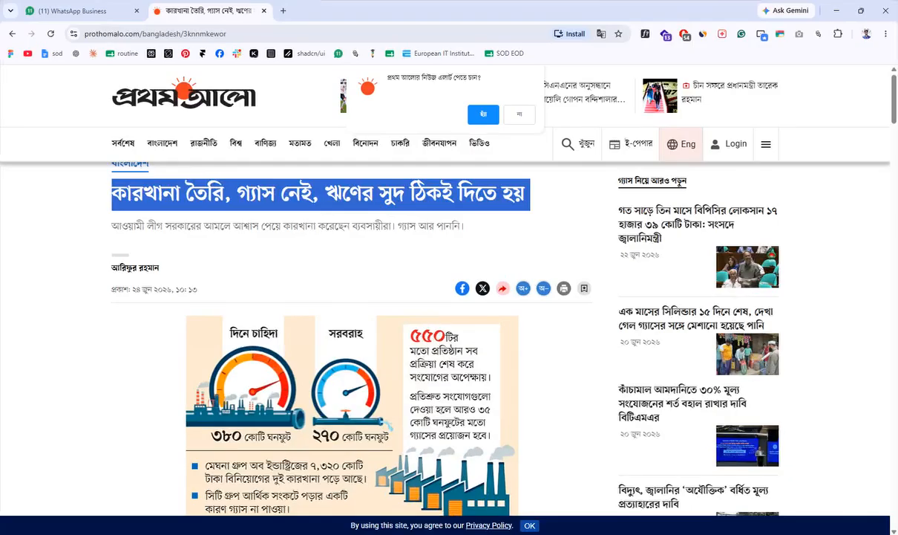
click(282, 11)
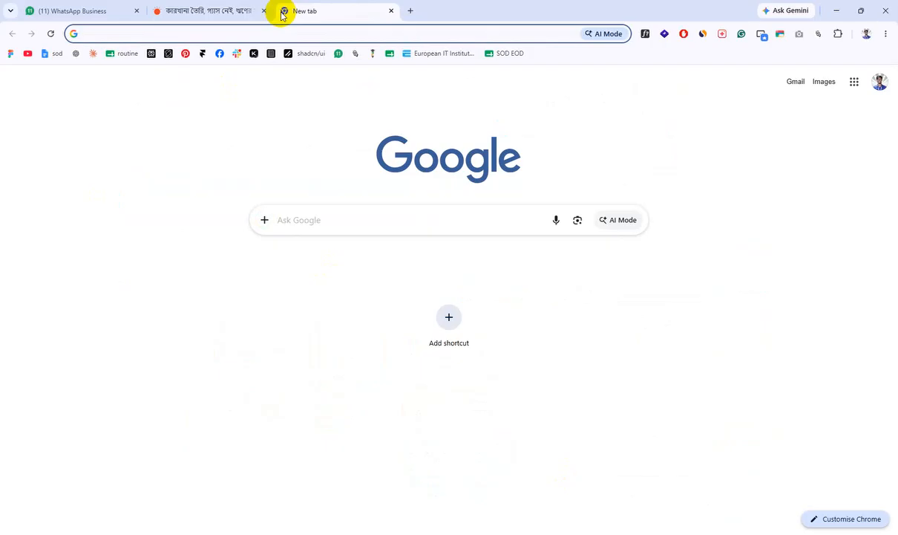
text(box)
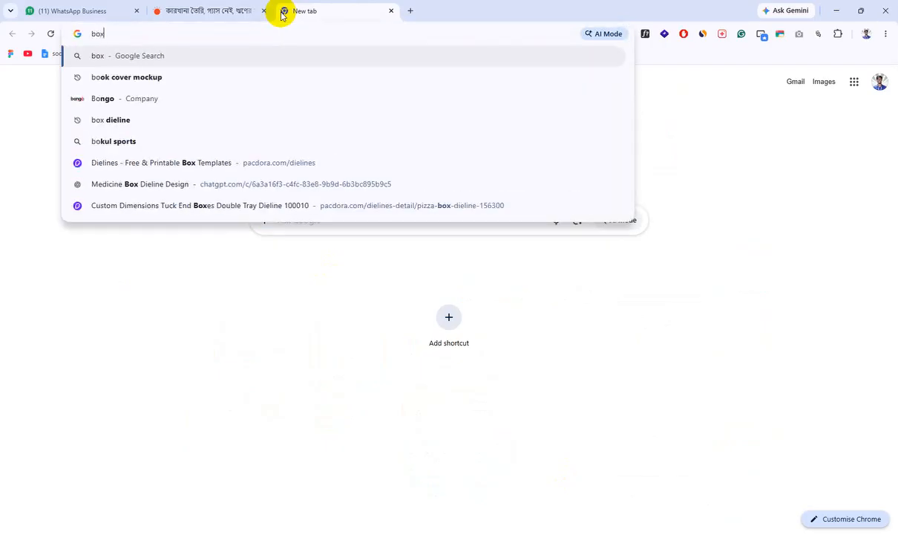
text( ba)
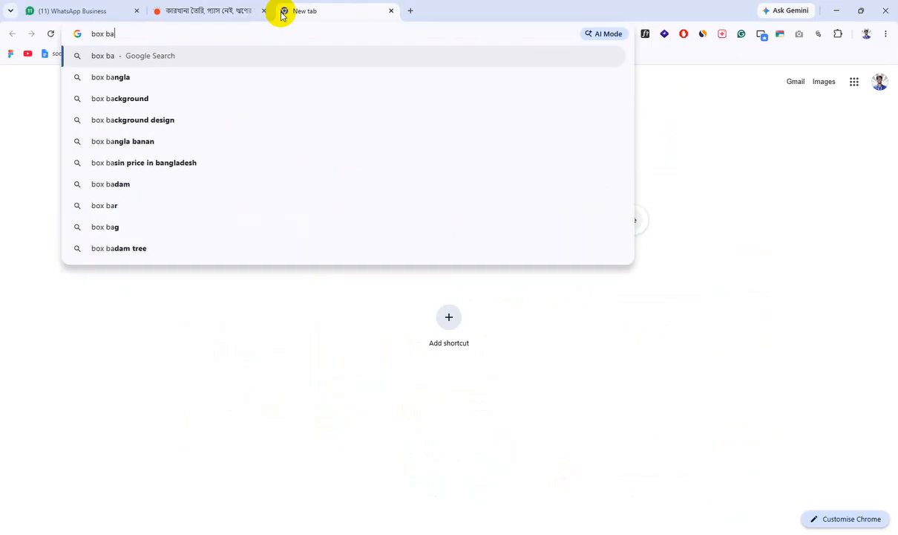
key(BackSpace)
key(BackSpace)
key(BackSpace)
key(BackSpace)
key(BackSpace)
key(BackSpace)
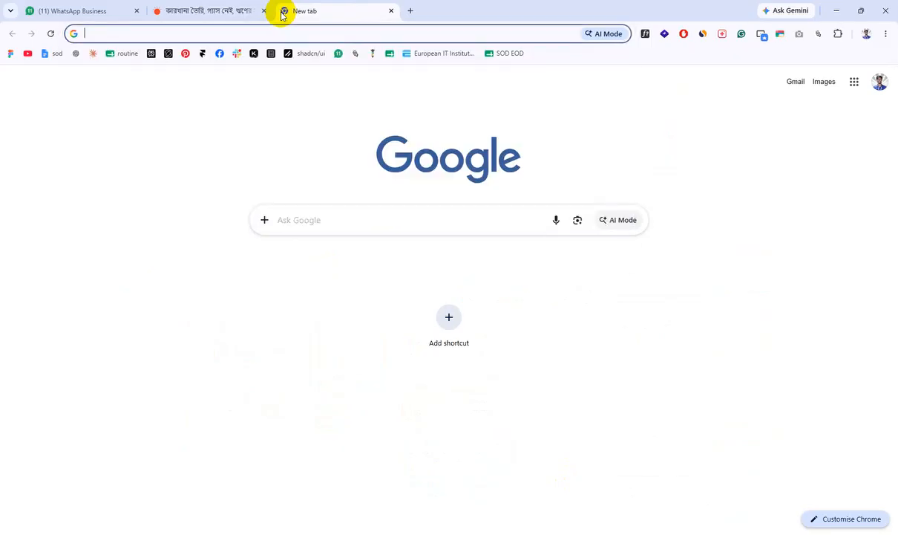
Search Google for "pouch bag dieline" and show the image results
text(pouch )
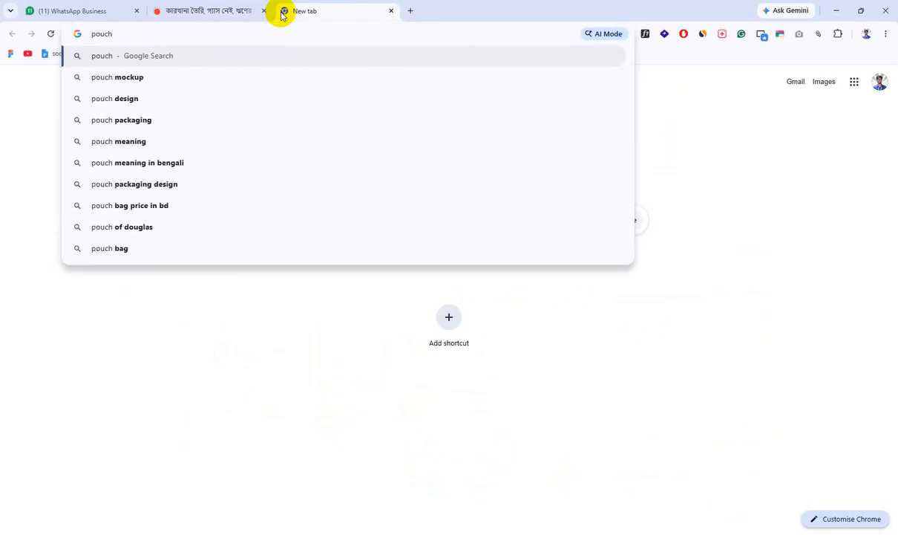
text(bag )
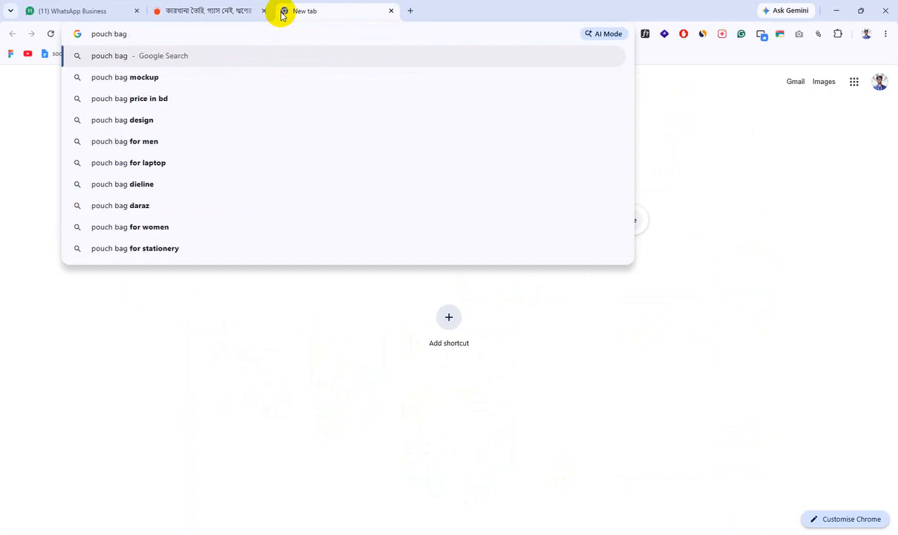
text(die)
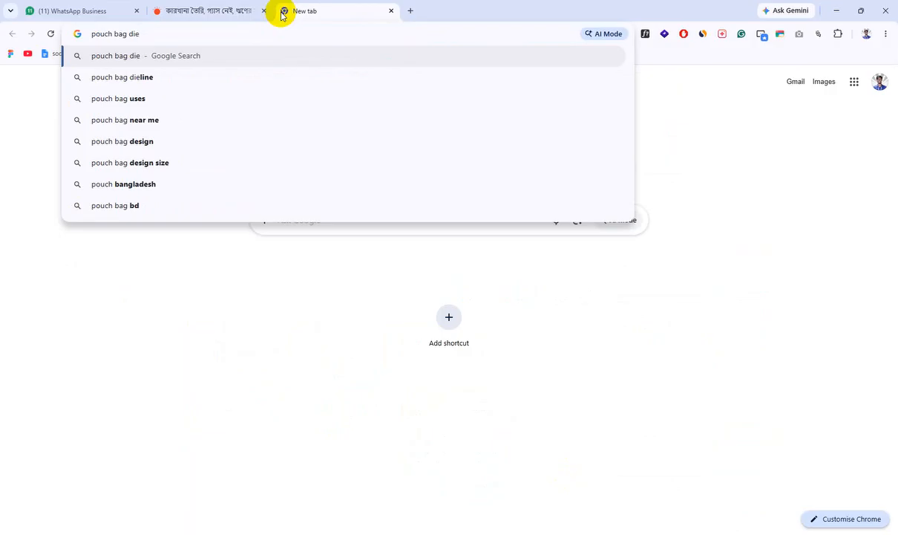
key(Down)
key(Return)
click(206, 141)
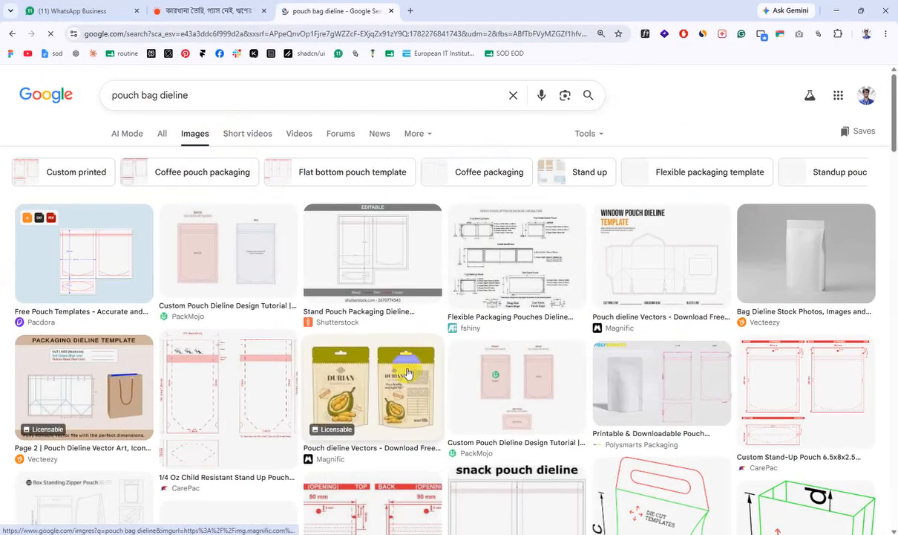
Preview the durian pouch dieline image, and search Google for "pouch bag dieline" in a new browser tab
click(372, 385)
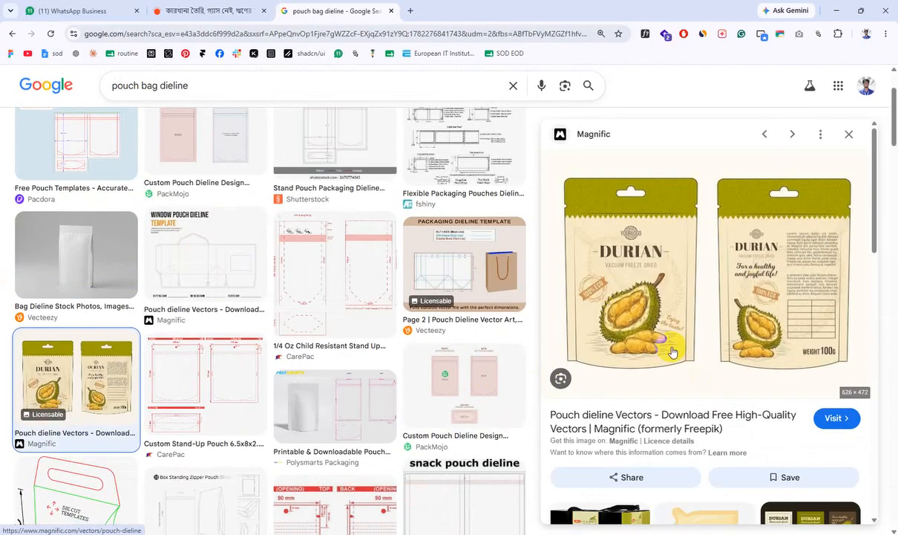
click(411, 11)
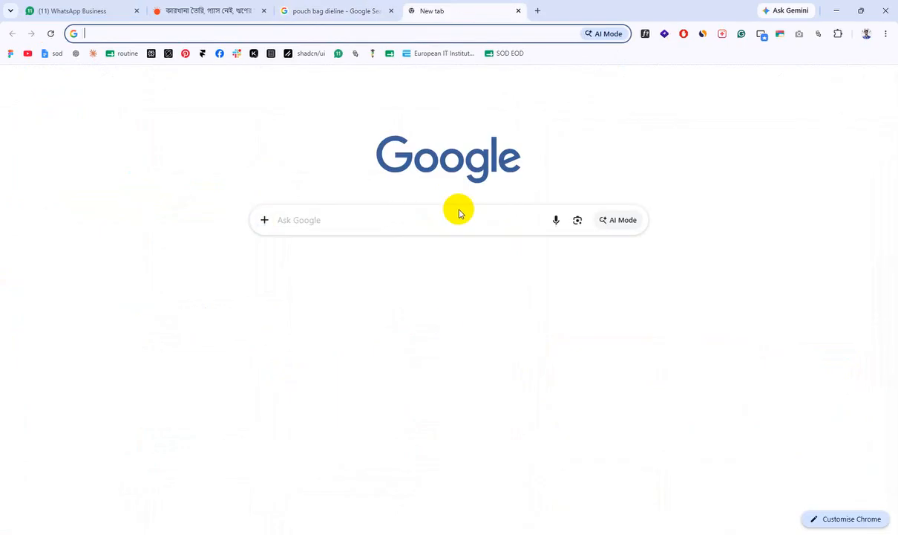
text(pouch bag dieline)
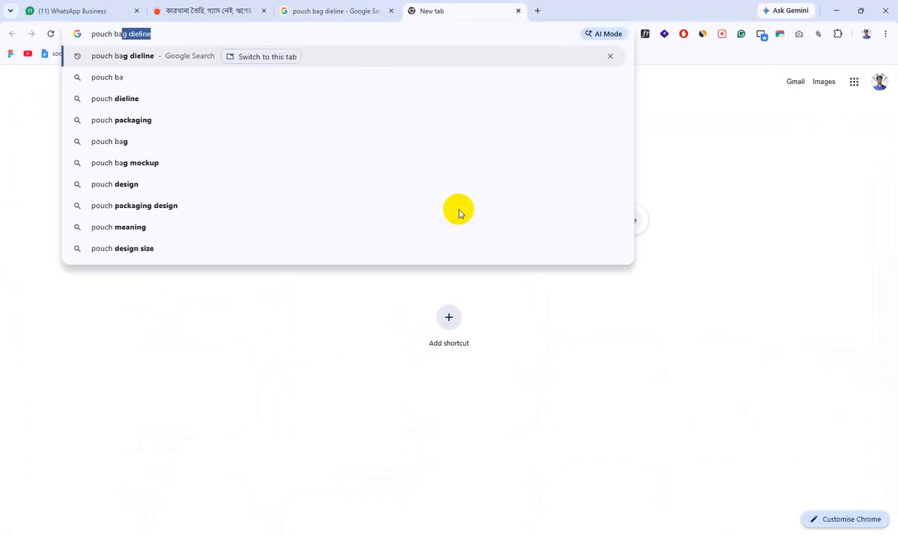
key(Return)
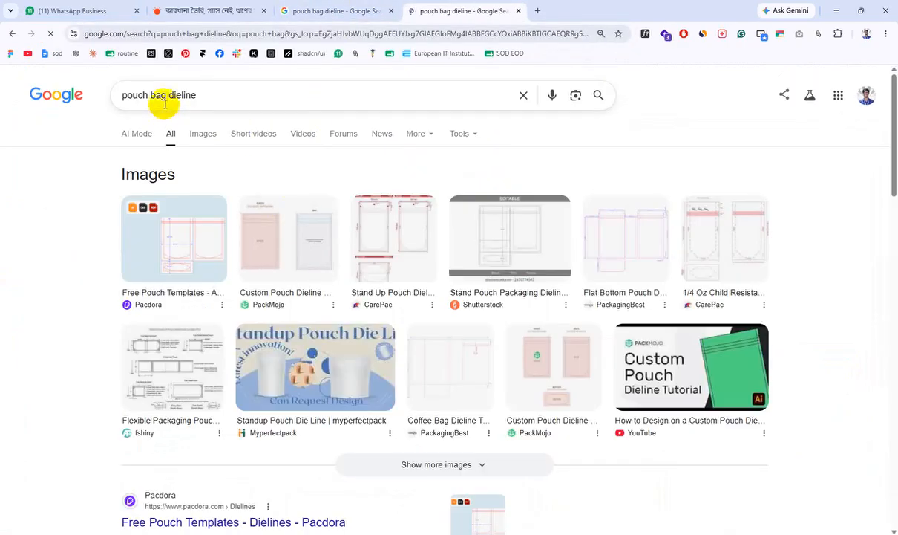
Shorten the search query to "pouch bag" and show the image results
drag(166, 97, 236, 103)
key(BackSpace)
key(Return)
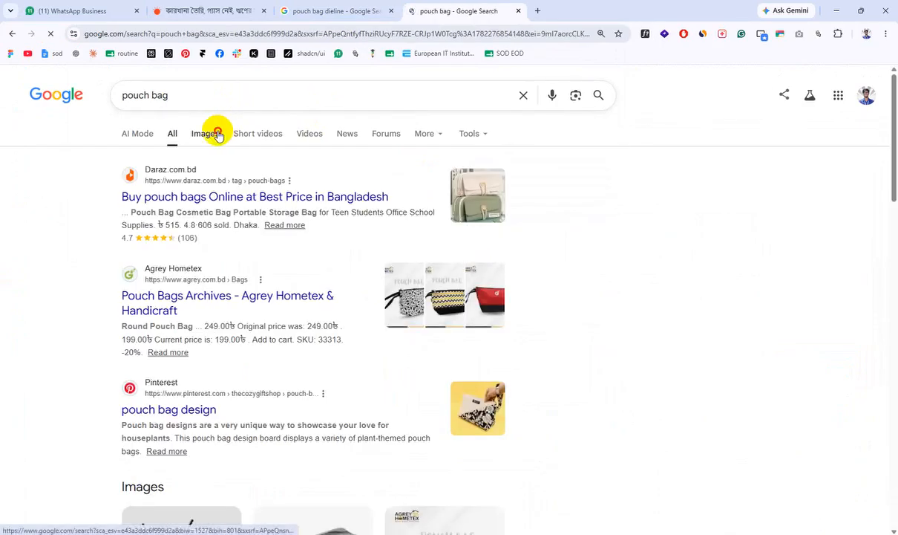
click(216, 132)
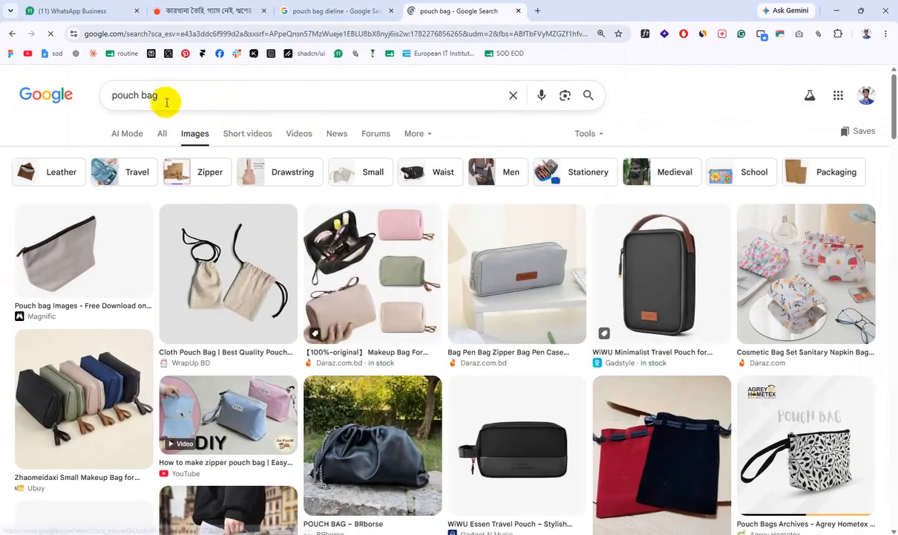
Extend the image search query to "pouch bag design"
click(174, 104)
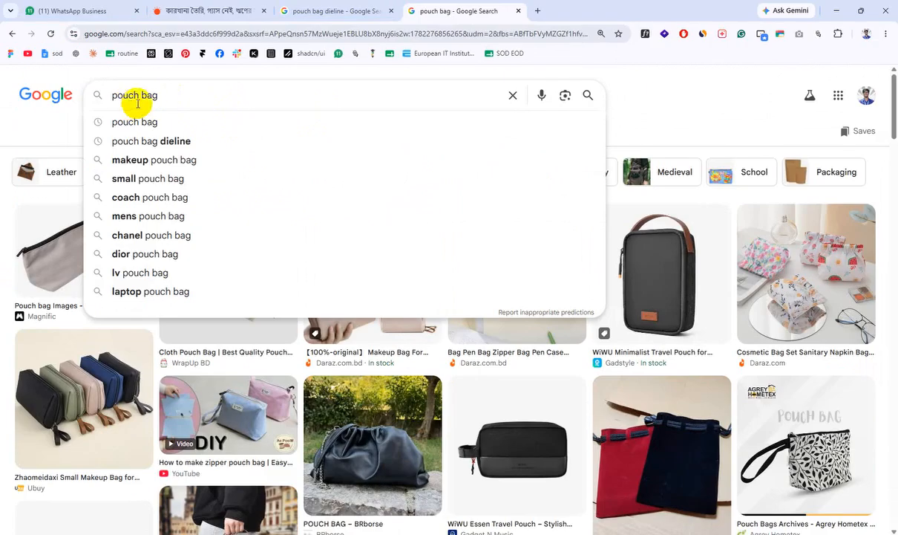
double_click(146, 95)
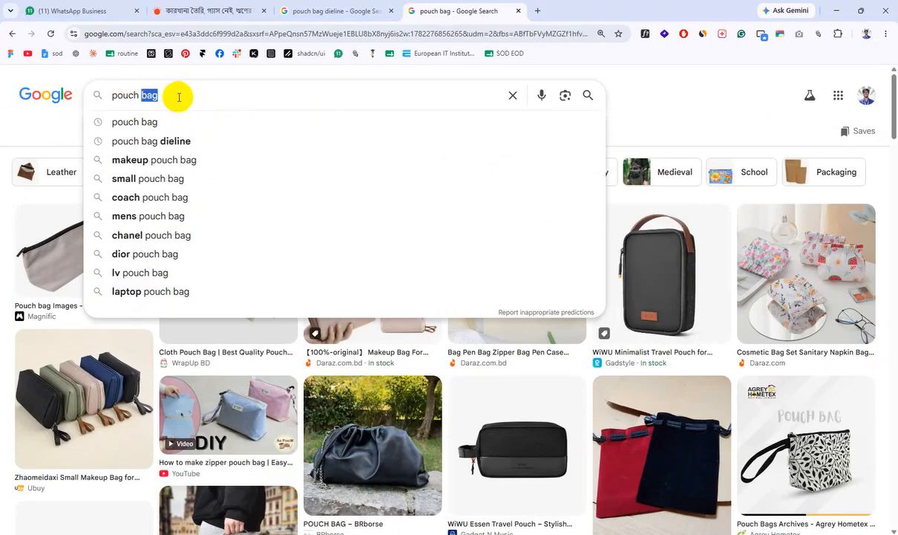
text(design)
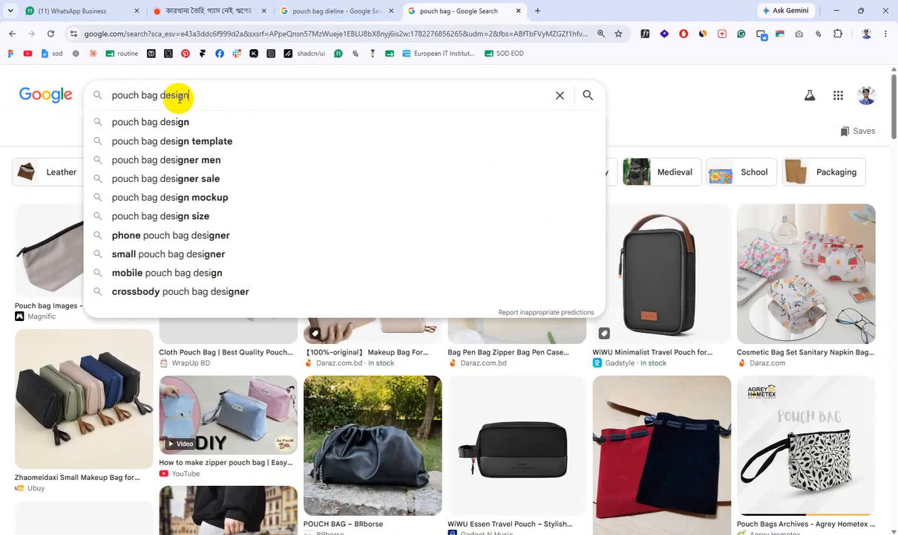
key(Return)
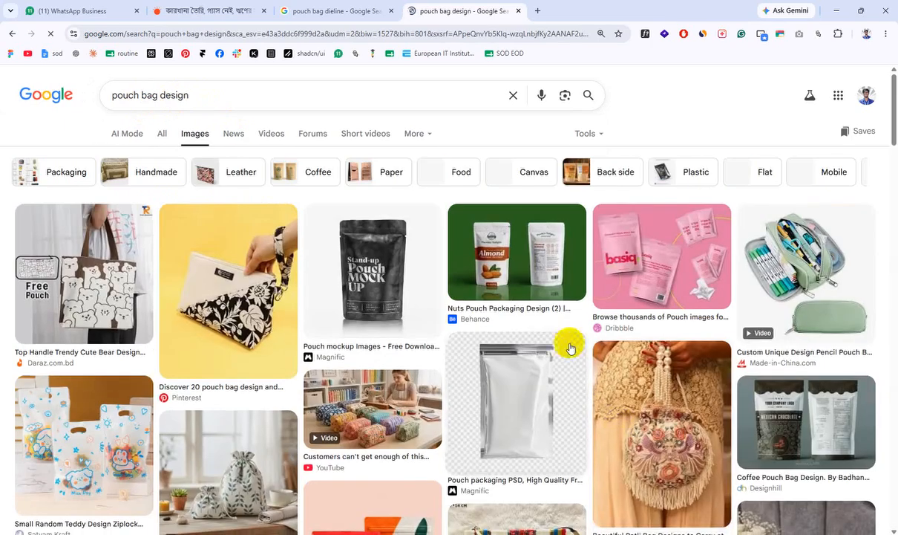
Examine the almond and nuts pouch packaging designs from Behance and Dribbble, including their related images
click(515, 303)
scroll(374, 302, down, 3)
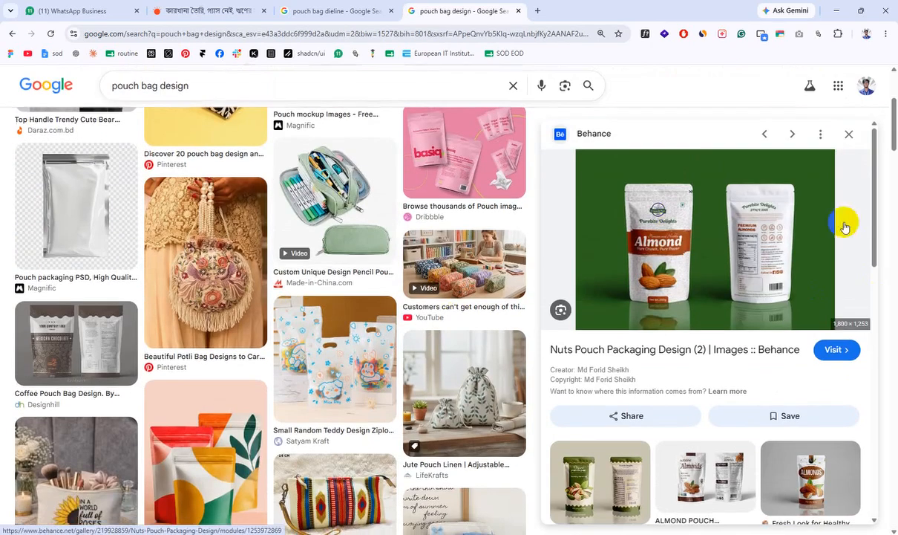
scroll(666, 222, down, 4)
click(687, 256)
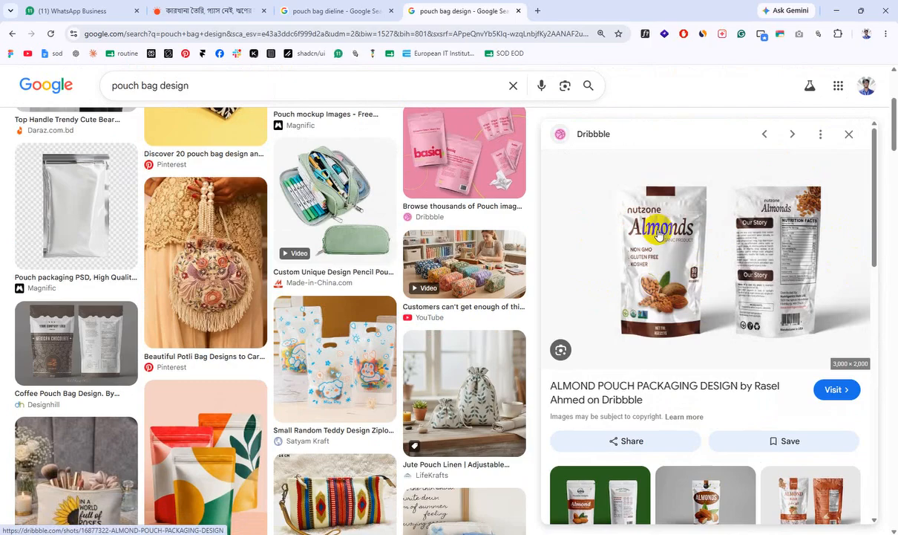
scroll(659, 235, down, 4)
click(594, 234)
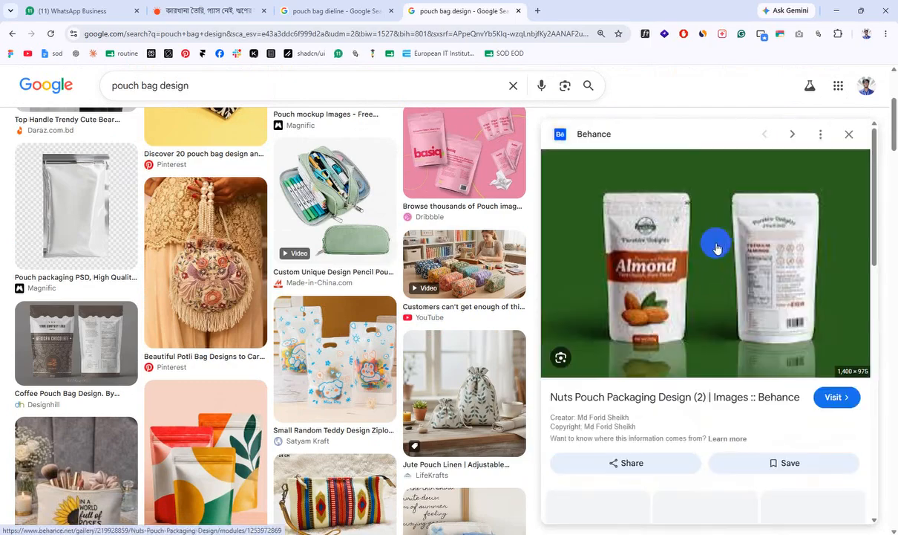
scroll(717, 241, down, 5)
scroll(326, 281, down, 4)
scroll(662, 276, up, 5)
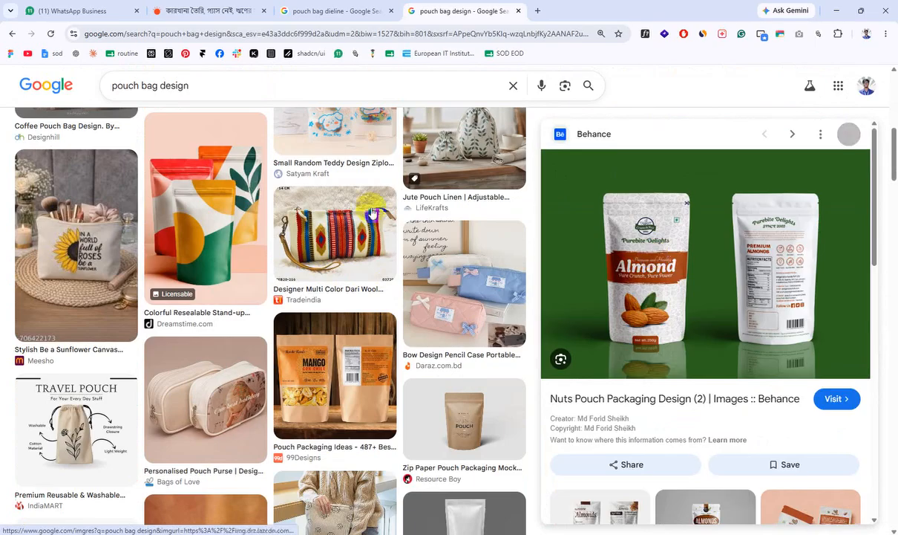
Refine the image search to "Stand up pouch bag design"
click(114, 88)
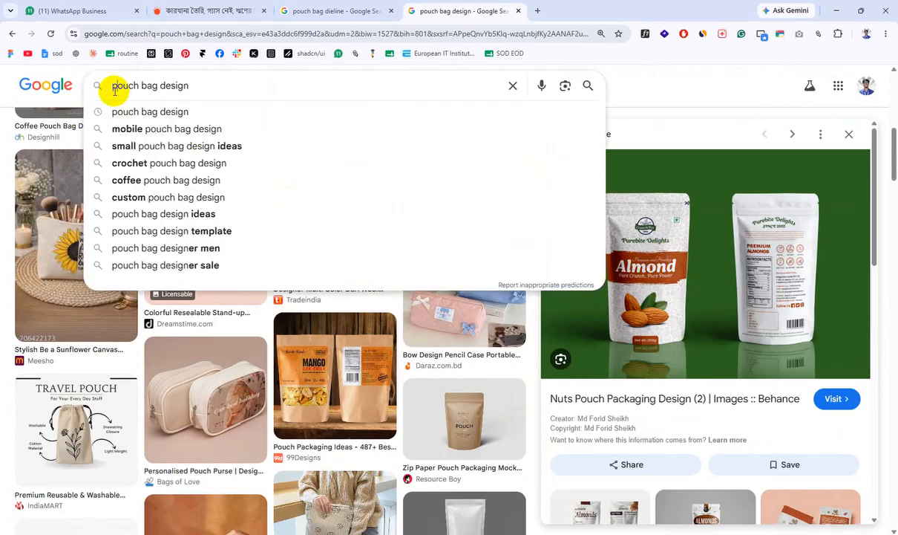
text(Stand up)
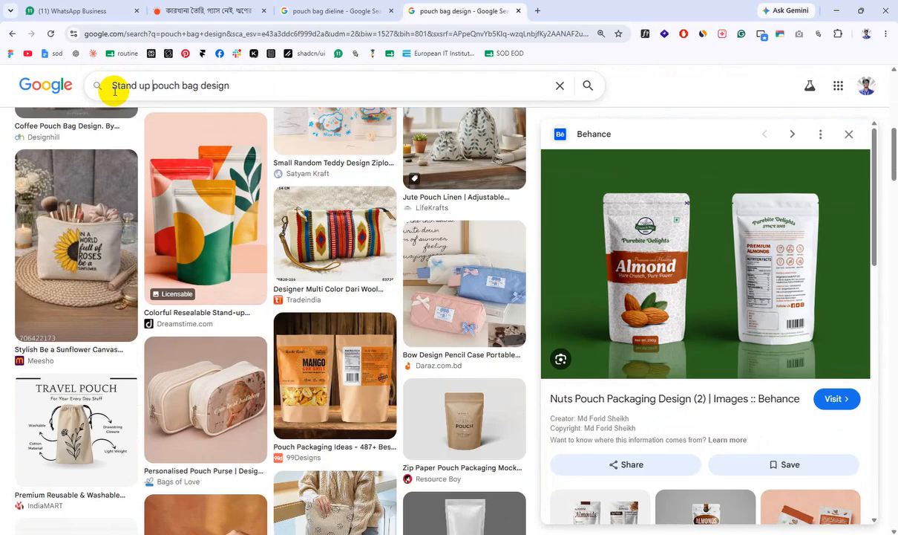
key(Return)
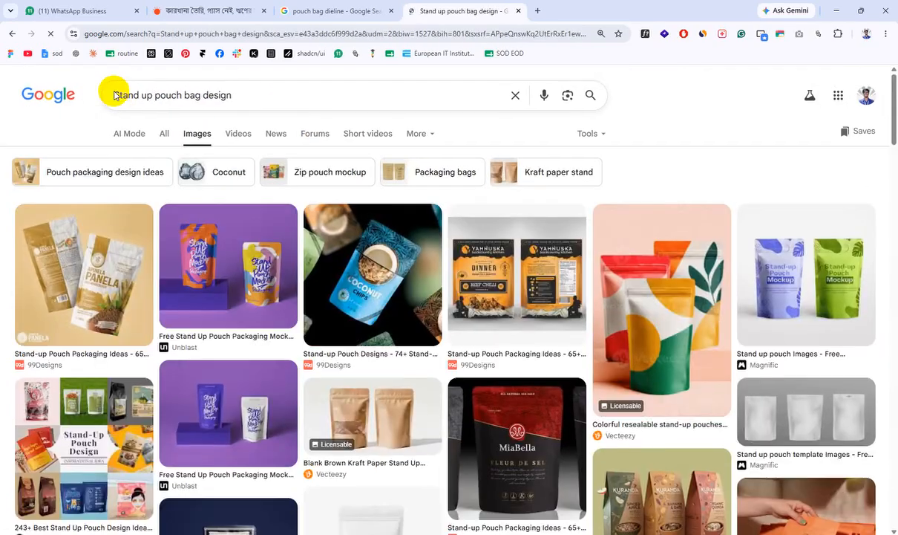
Browse the stand-up pouch results and preview the purple pouch bag mockup from Good Mockups
scroll(267, 371, down, 3)
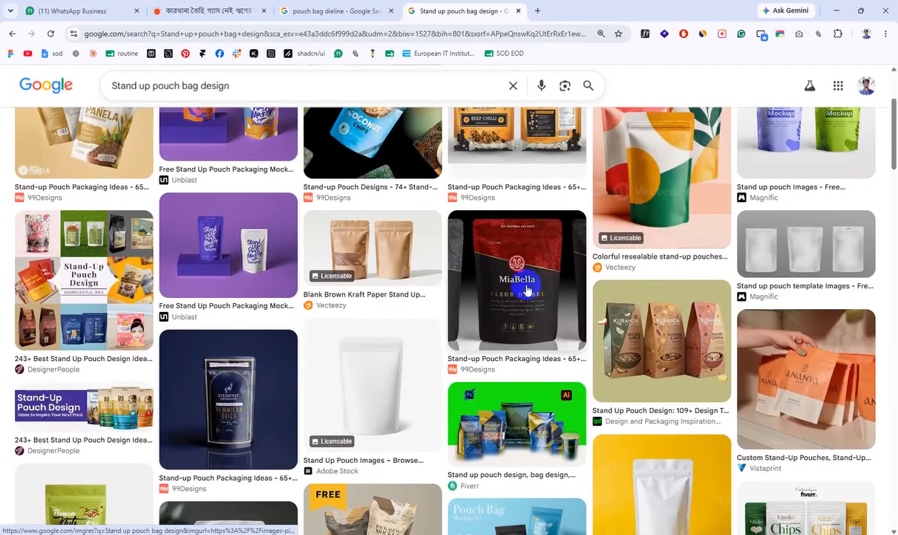
scroll(366, 326, down, 3)
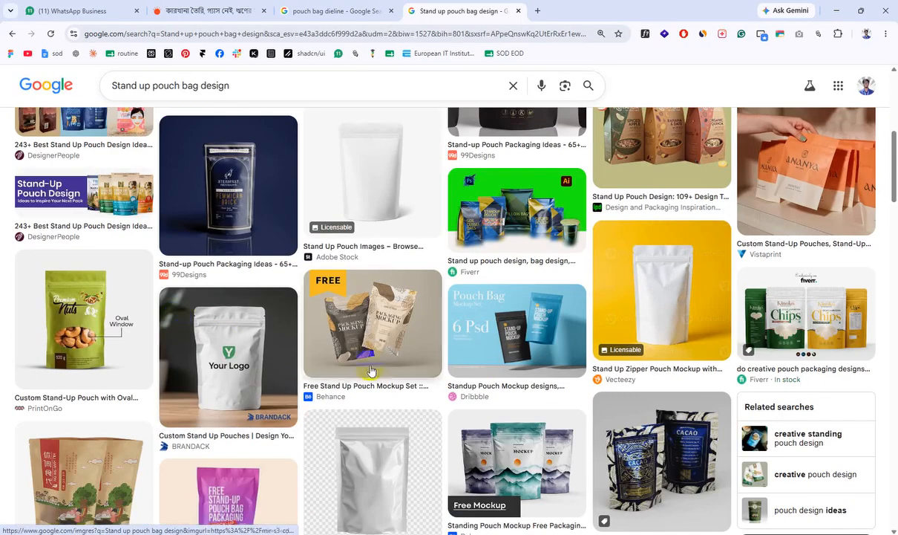
scroll(386, 323, down, 1)
scroll(327, 327, down, 2)
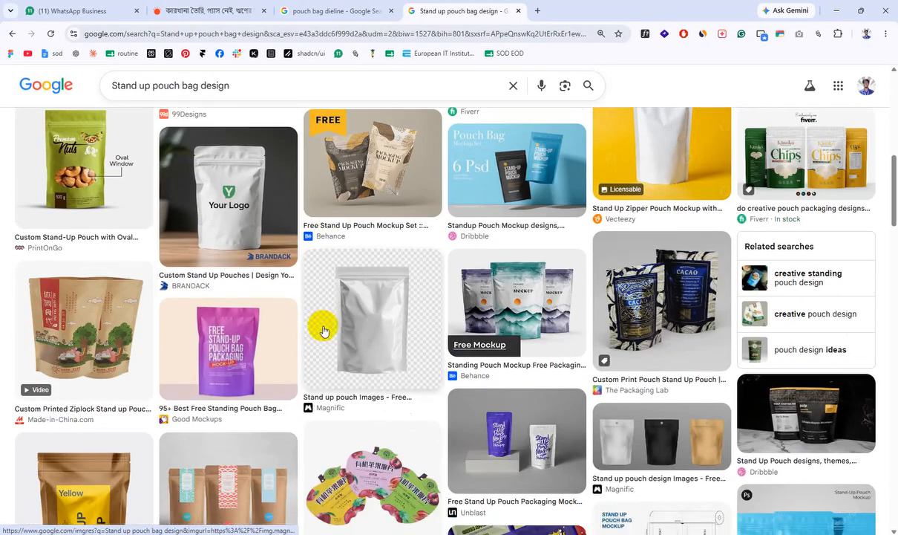
click(227, 337)
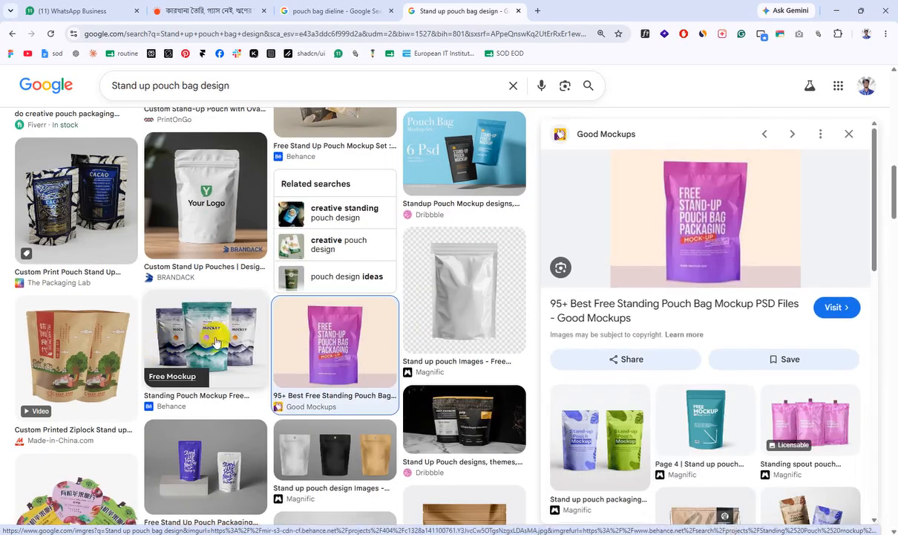
scroll(216, 341, down, 3)
scroll(431, 327, down, 3)
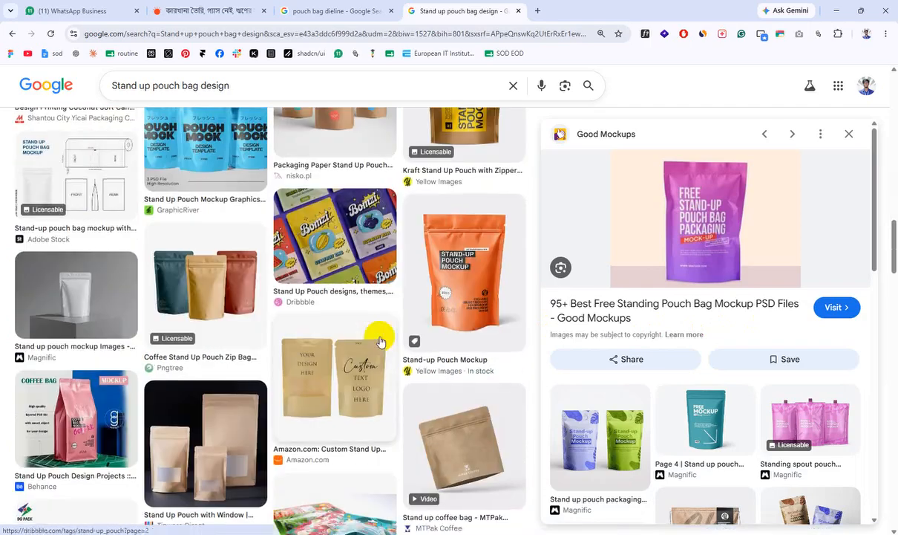
Preview the orange Yellow Images stand-up pouch mockup and the green okra and green bean chips pouches
click(491, 262)
scroll(243, 330, down, 3)
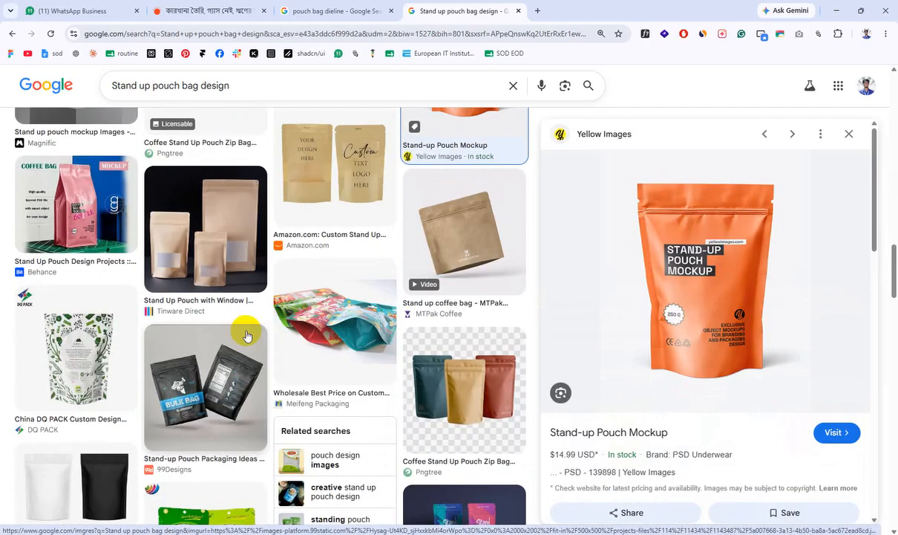
scroll(249, 334, down, 2)
scroll(261, 292, down, 2)
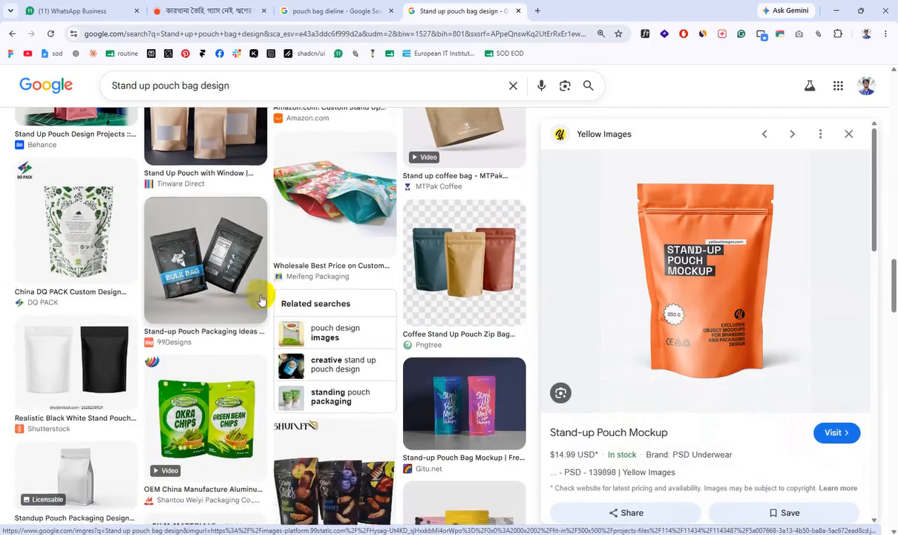
click(246, 247)
scroll(227, 224, down, 3)
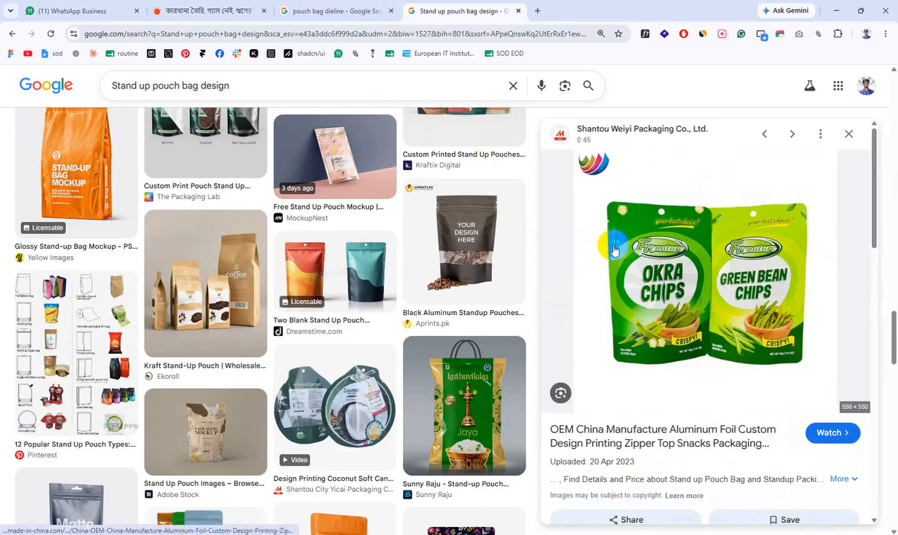
scroll(319, 274, down, 3)
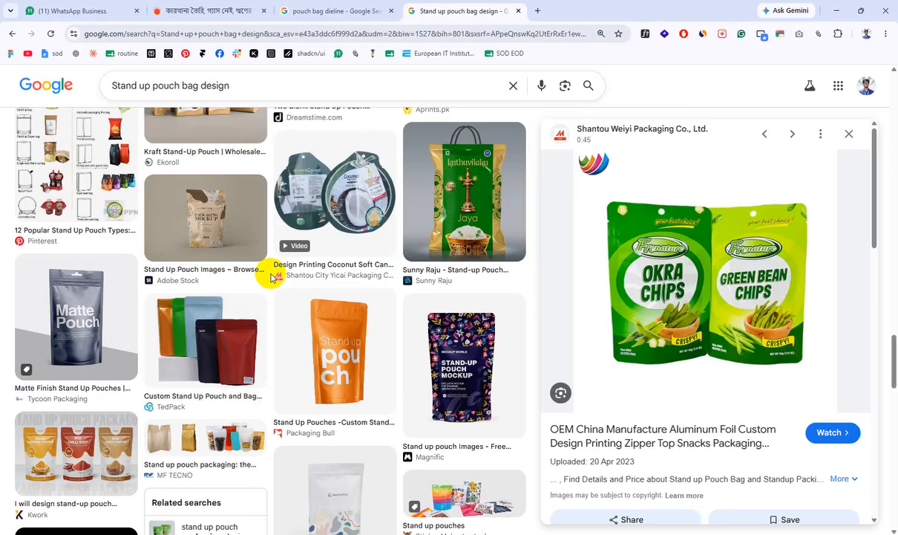
Return to the earlier results and compare the Kuranda muesli packaging with the plain white stand-up pouch from Adobe Stock
scroll(176, 321, up, 5)
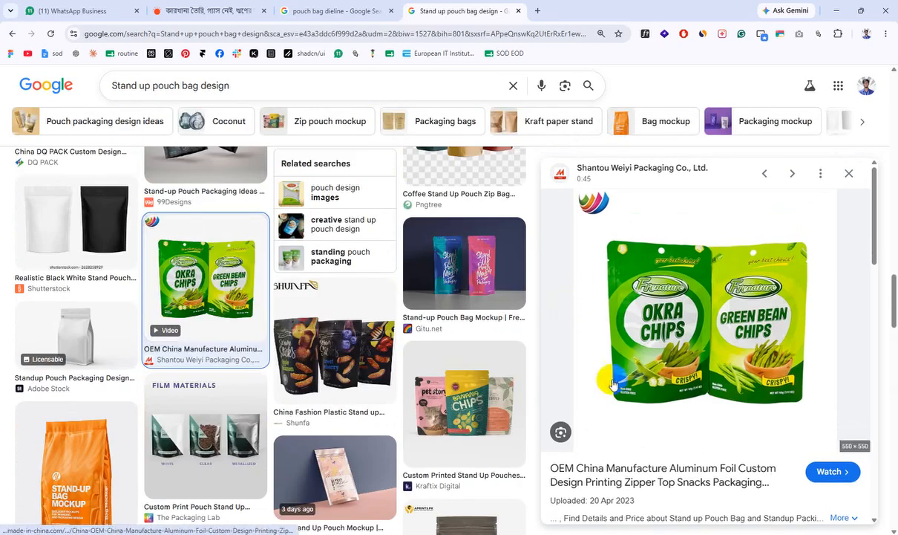
scroll(446, 369, up, 6)
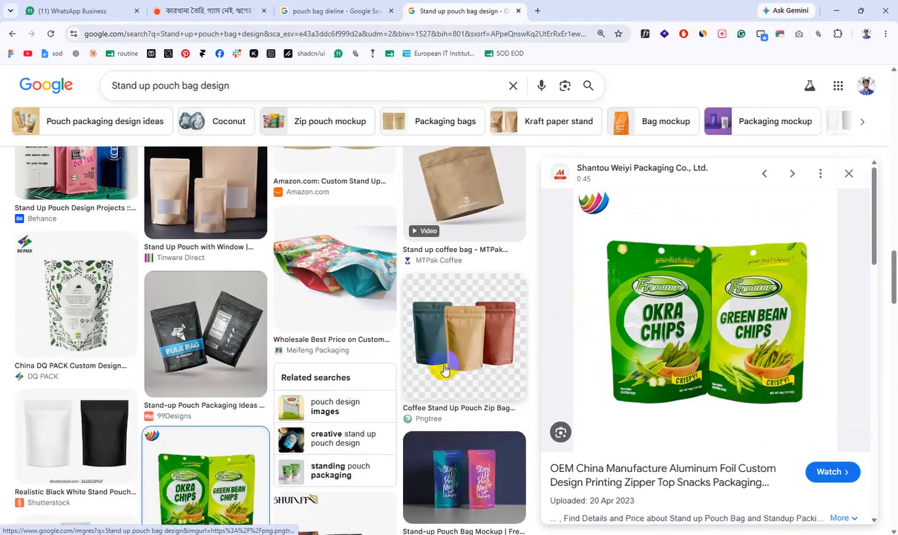
scroll(443, 369, up, 6)
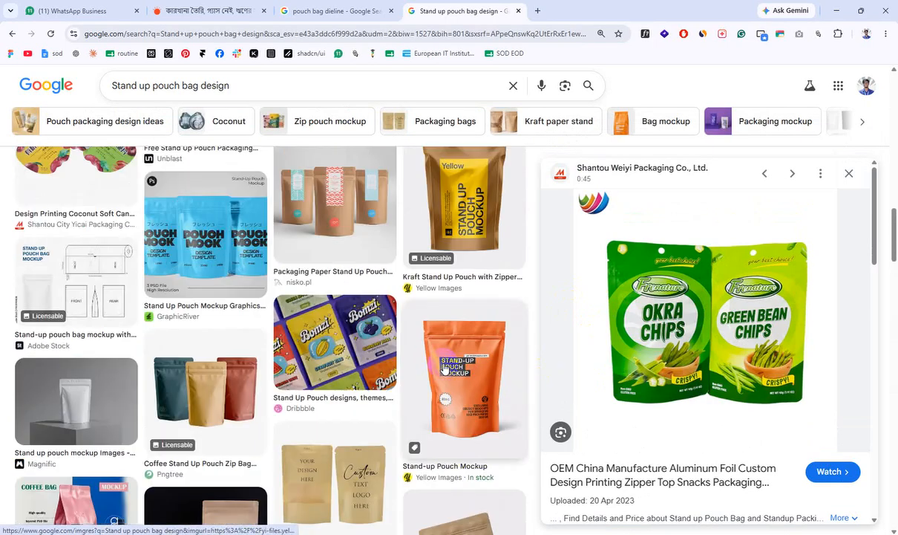
scroll(442, 369, up, 6)
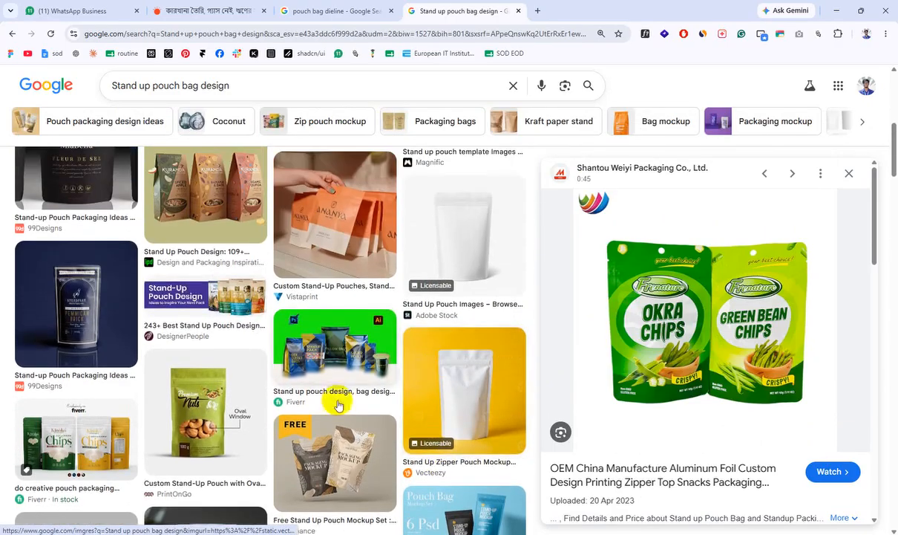
scroll(337, 403, up, 3)
scroll(337, 448, up, 3)
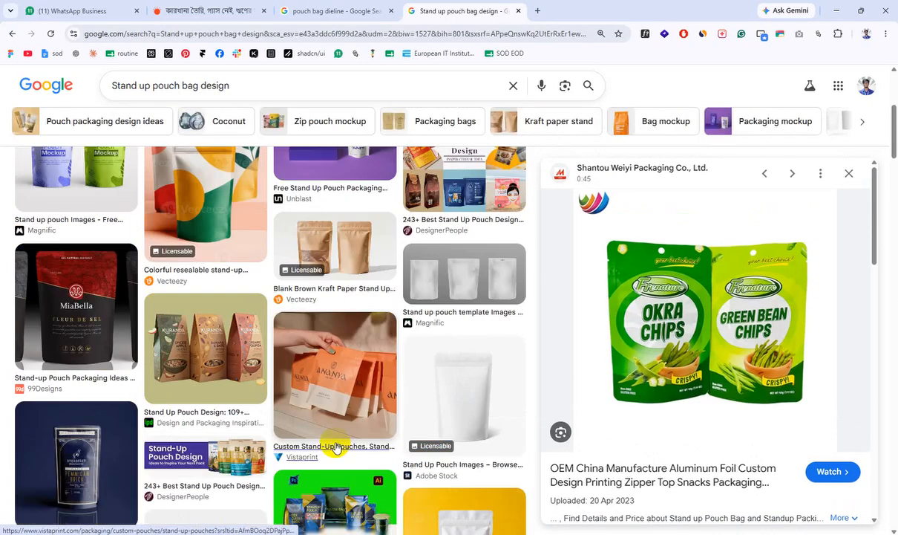
click(223, 393)
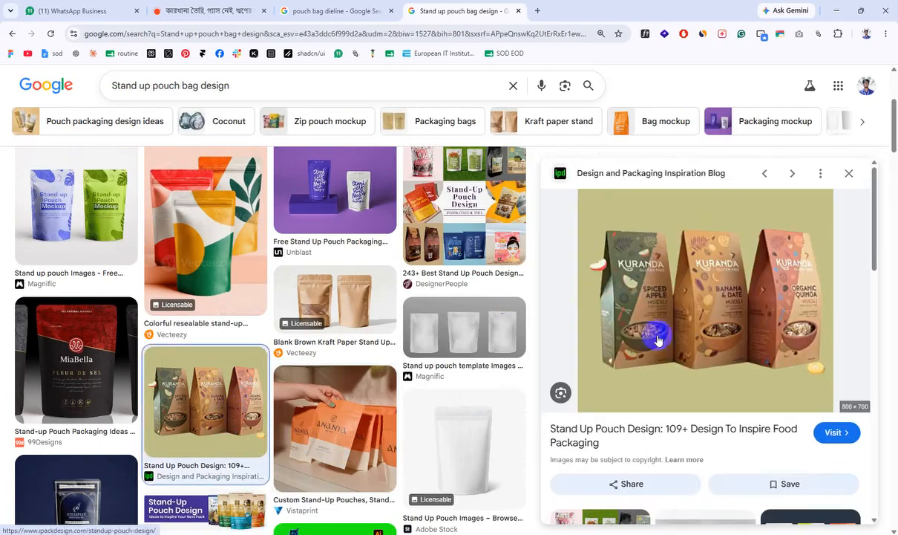
scroll(414, 374, down, 1)
click(490, 372)
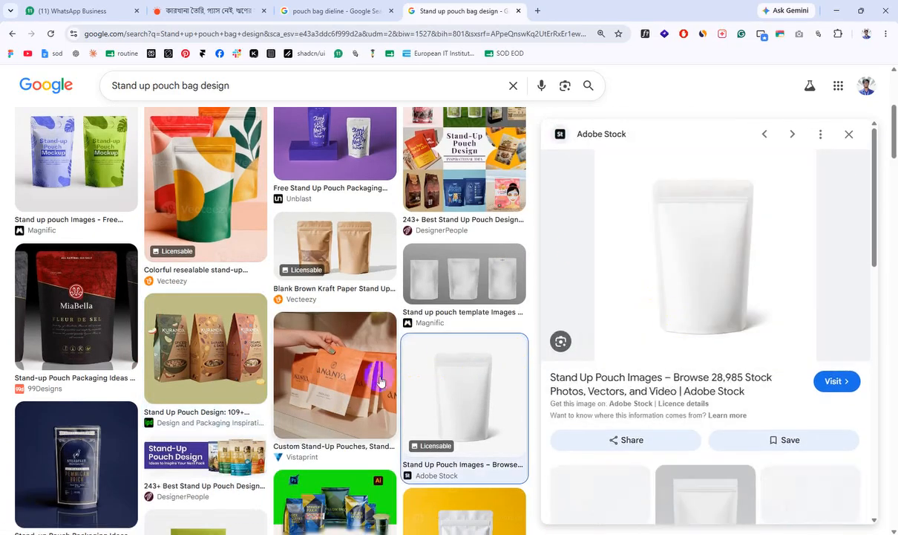
click(245, 363)
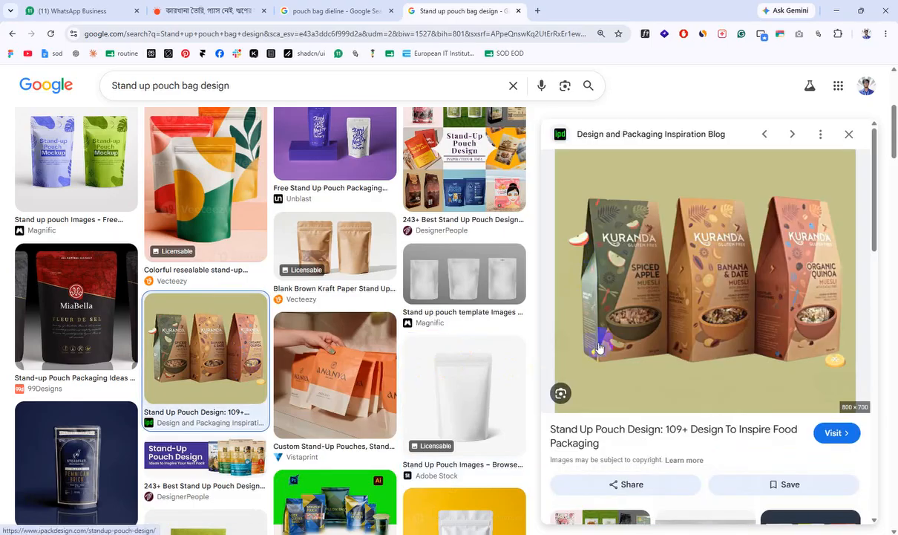
click(510, 405)
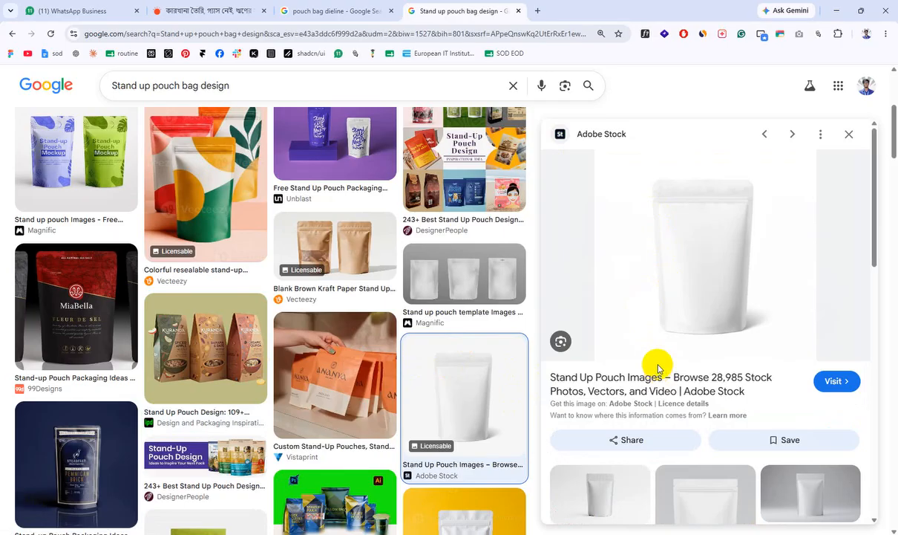
Paste the plain white Adobe Stock pouch image beside the Illustrator artboard and delete it again
click(330, 347)
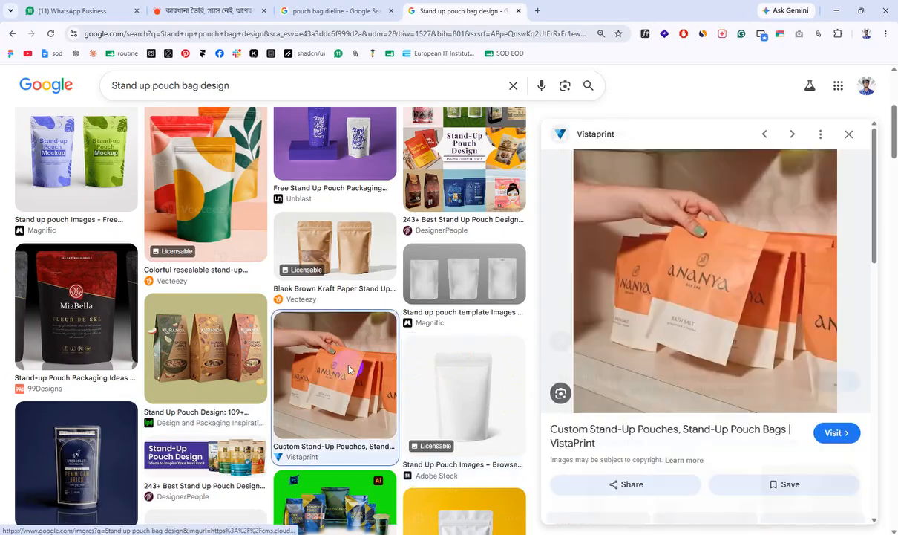
click(451, 378)
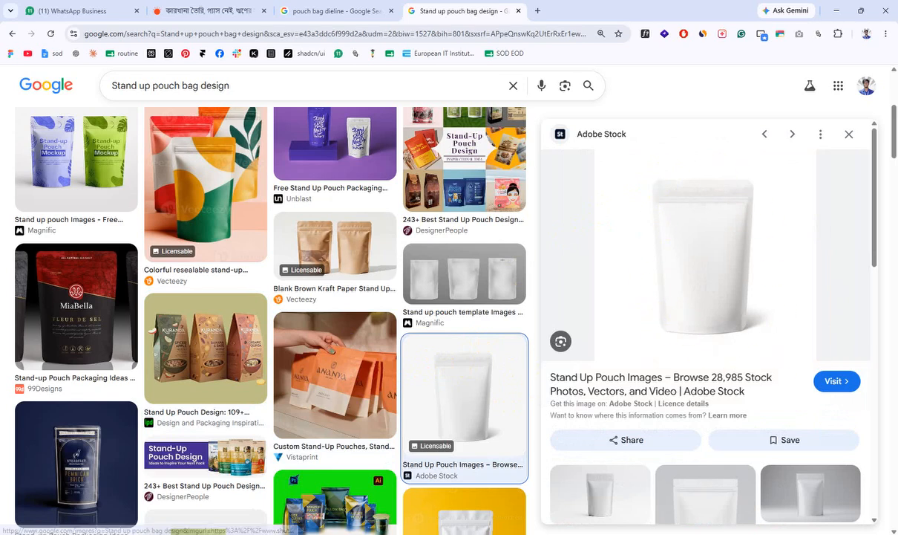
right_click(683, 223)
click(766, 428)
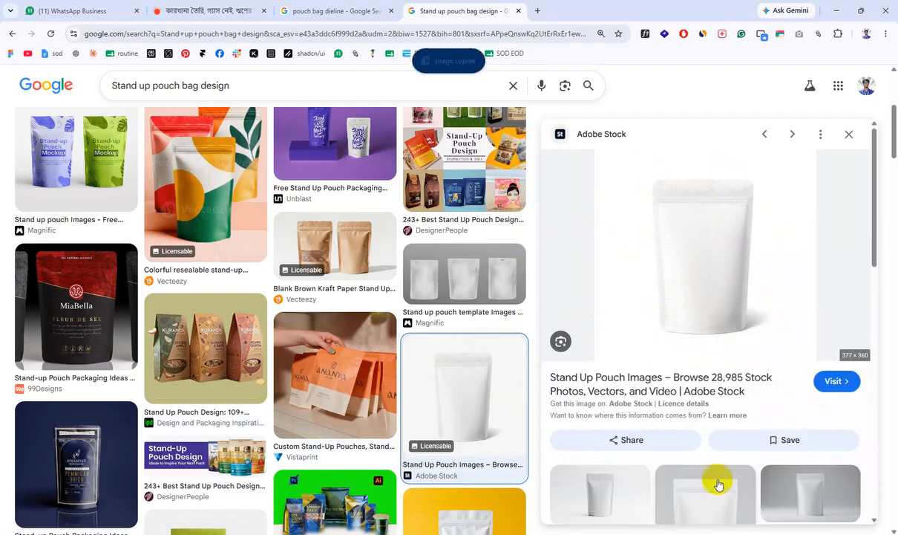
key(alt+Tab)
key(ctrl+v)
drag(475, 276, 140, 256)
drag(123, 299, 493, 343)
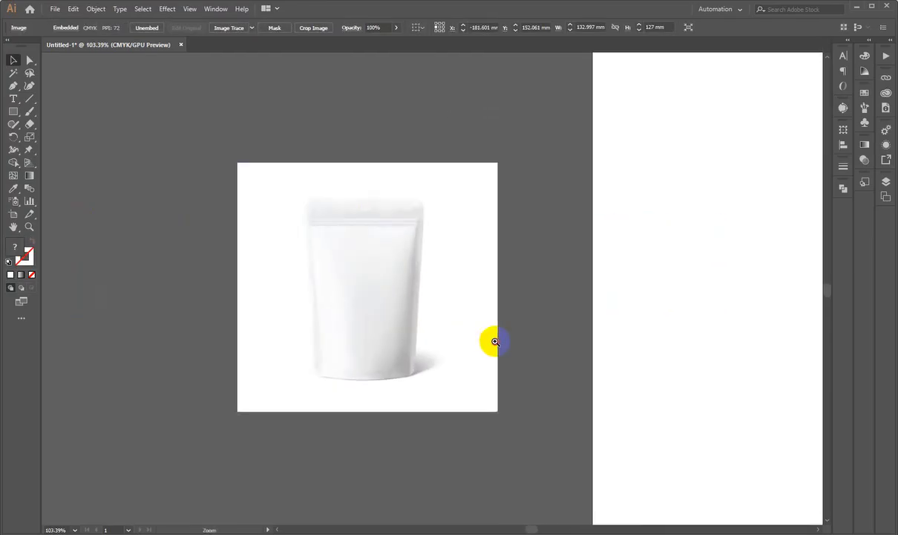
drag(409, 338, 299, 332)
key(Delete)
key(alt+Tab)
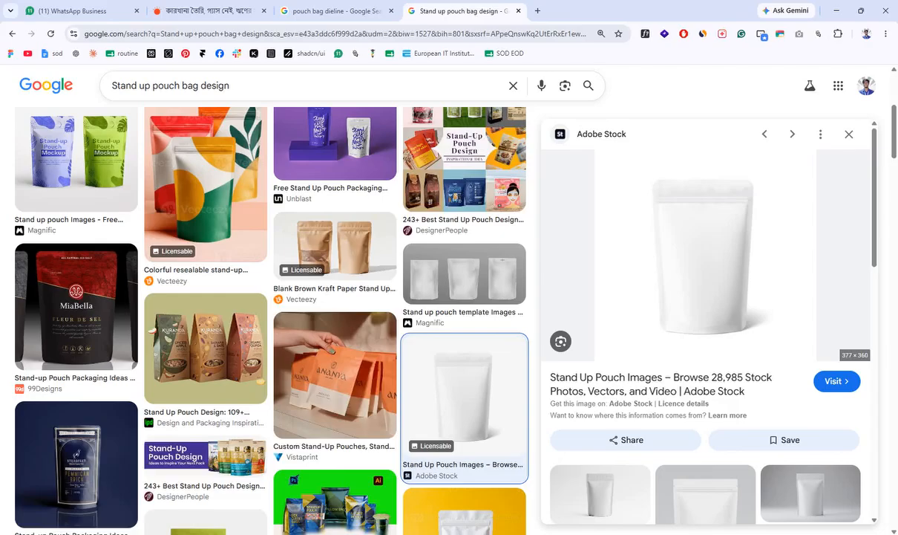
Copy the Vecteezy blank brown kraft paper stand-up pouches image from the browser and paste it into the Illustrator document
click(343, 273)
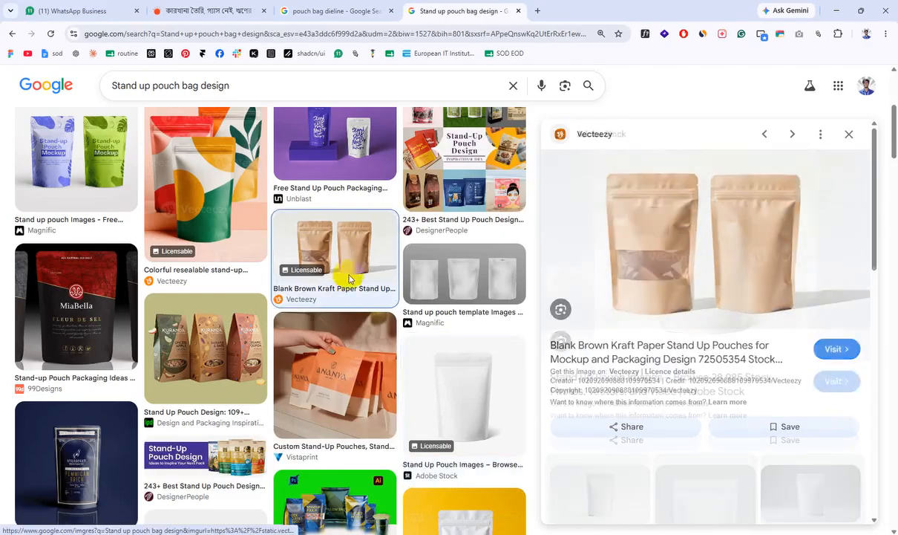
right_click(678, 231)
click(719, 421)
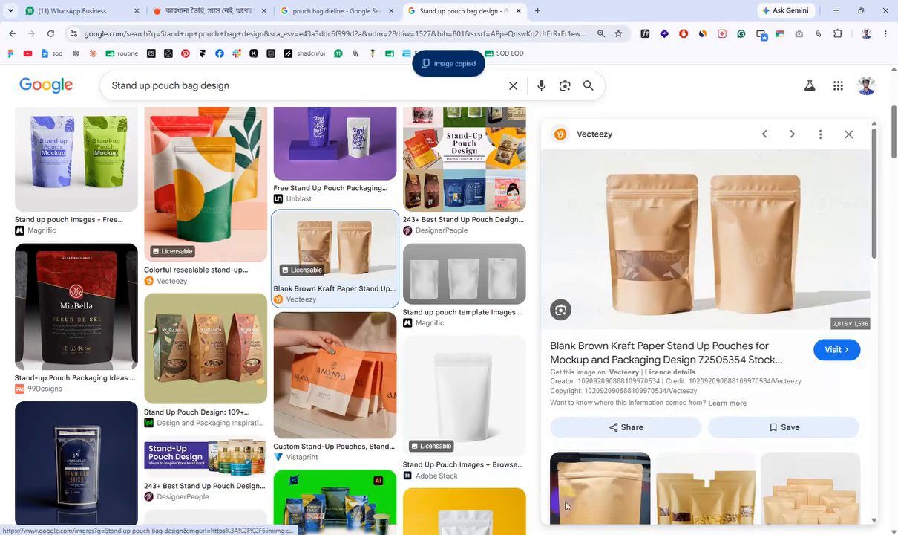
key(alt+Tab)
key(ctrl+v)
Scale the kraft pouch image down to about 435 x 237 mm and place it just left of the artboard
scroll(273, 315, down, 5)
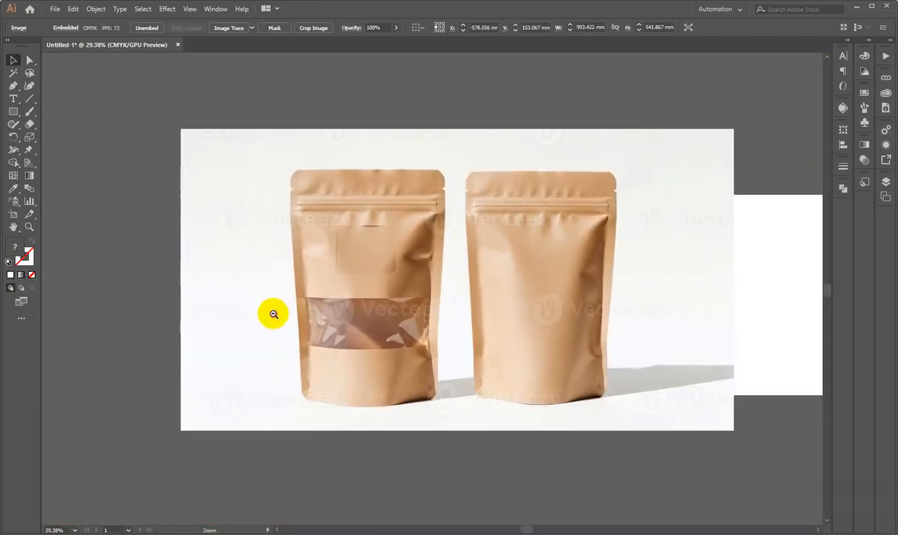
drag(592, 320, 511, 321)
drag(655, 294, 501, 295)
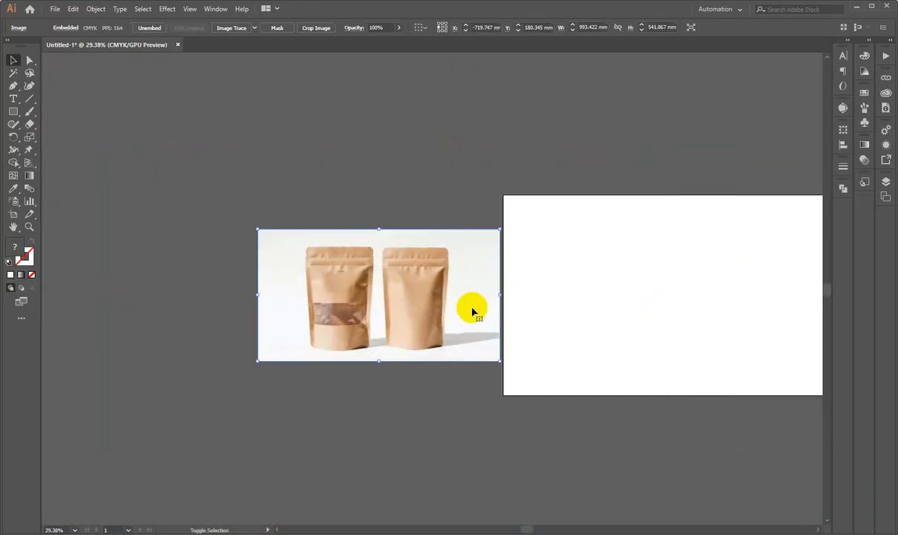
drag(439, 249, 435, 207)
scroll(356, 262, up, 4)
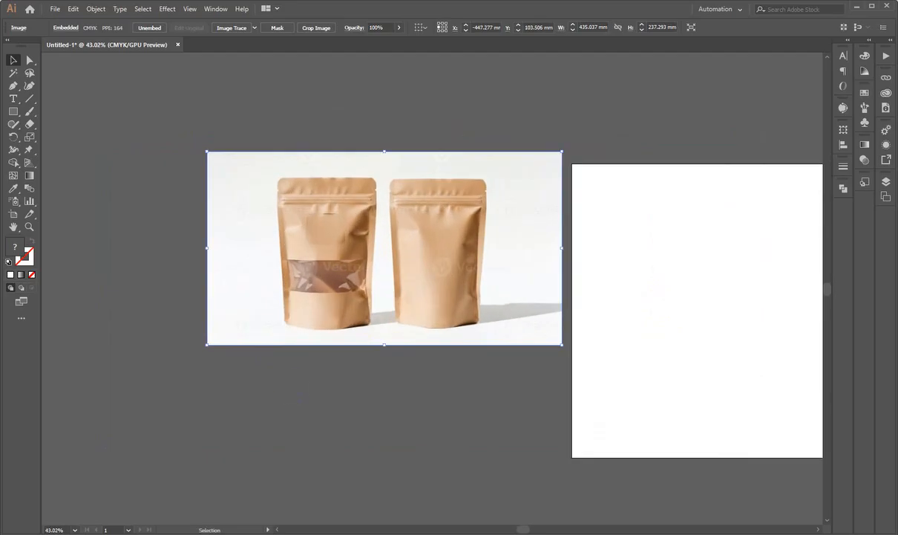
Switch to the "pouch bag dieline" results in the browser and compare the Pacdora, Magnific and Shutterstock dielines with the Vecteezy blank pouch
click(604, 534)
click(351, 10)
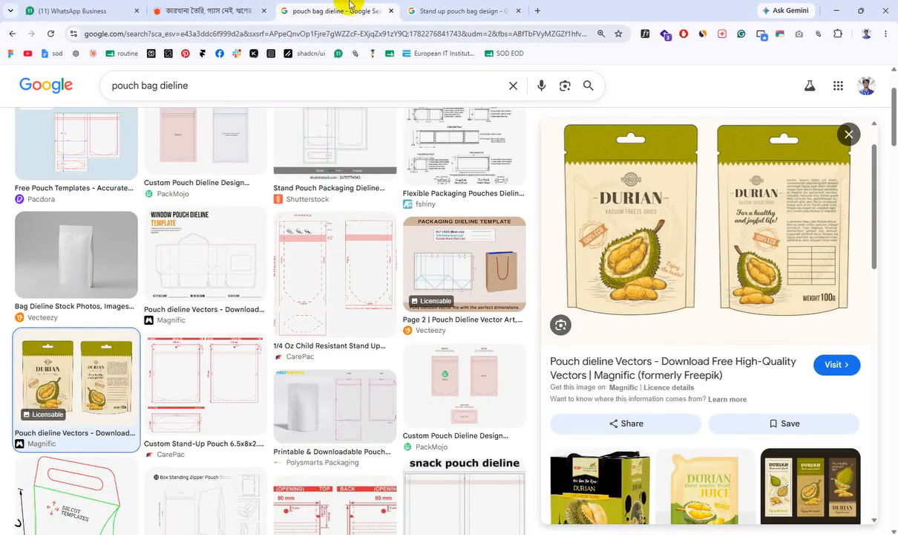
scroll(271, 359, up, 3)
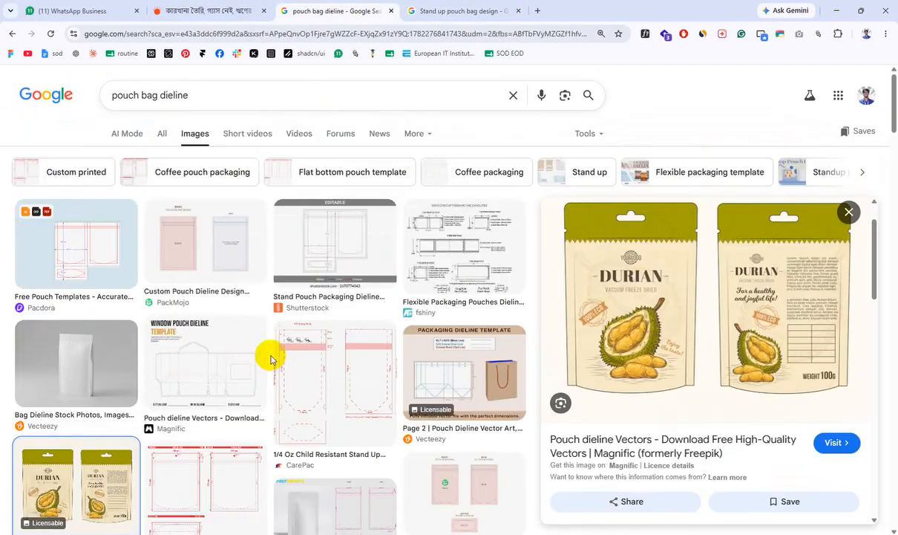
click(79, 255)
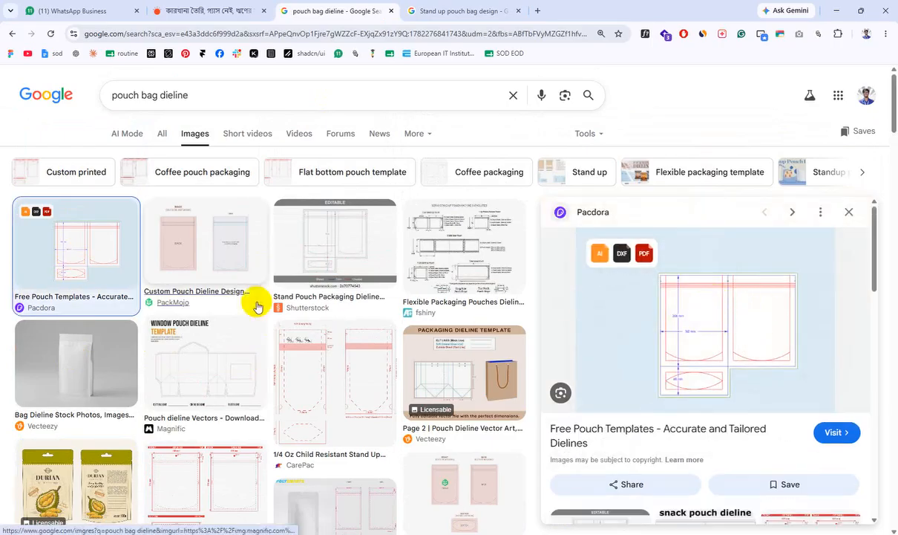
click(231, 362)
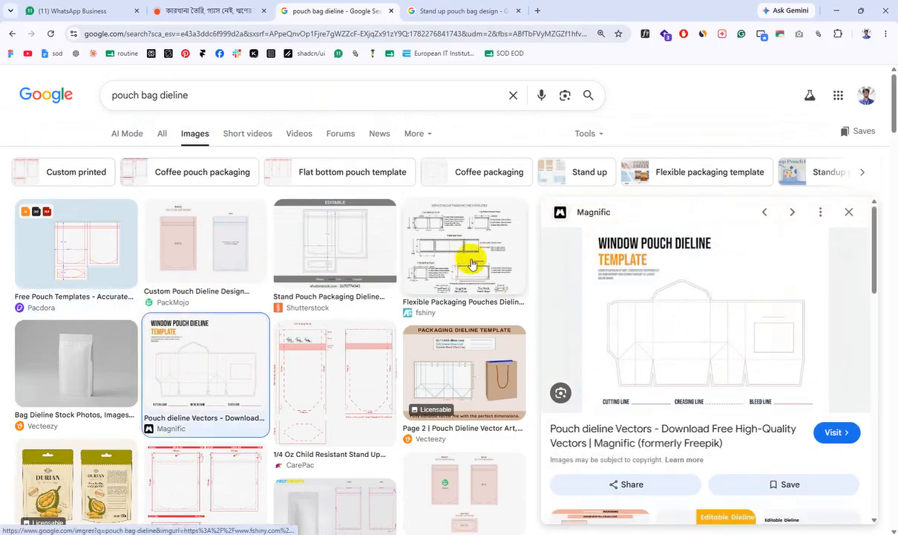
click(335, 229)
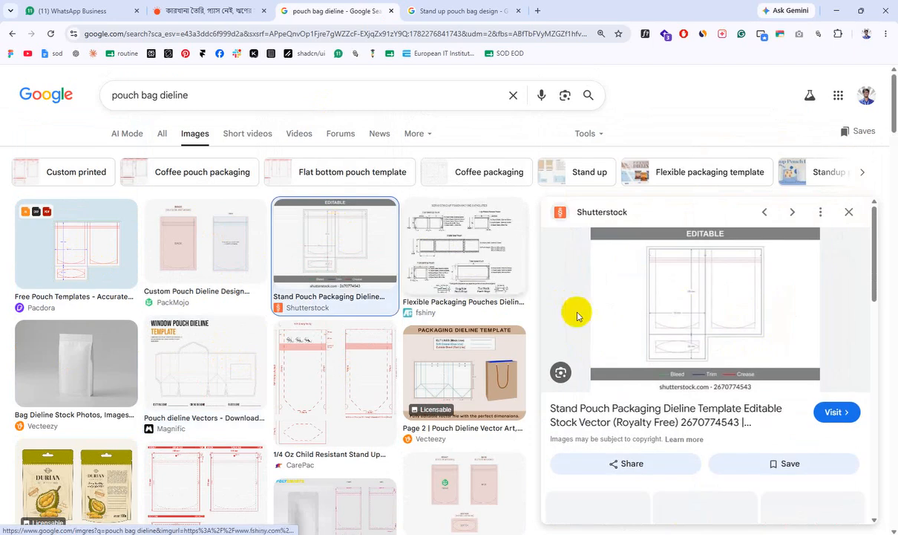
click(327, 357)
click(206, 373)
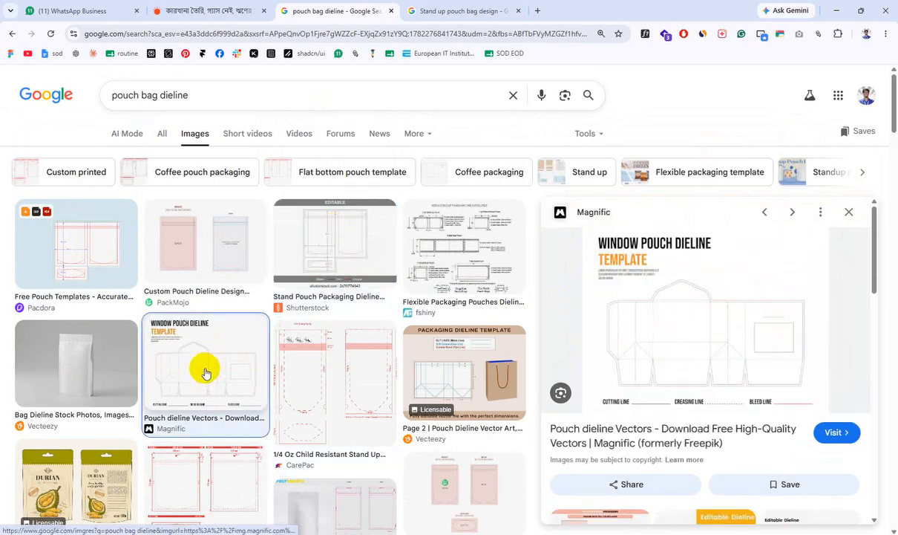
click(66, 380)
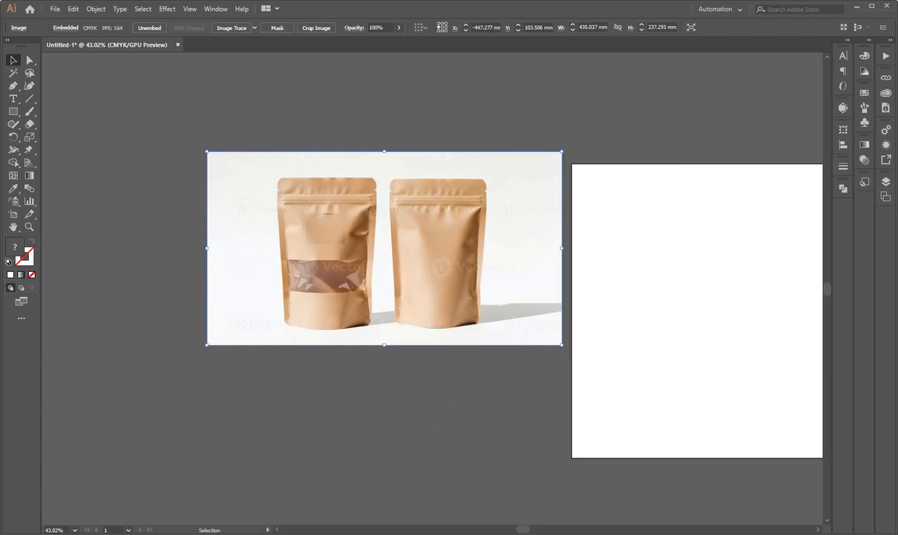
Try a 500 x 1000 mm rectangle on the Illustrator artboard and delete it
click(416, 424)
drag(649, 320, 360, 301)
click(13, 111)
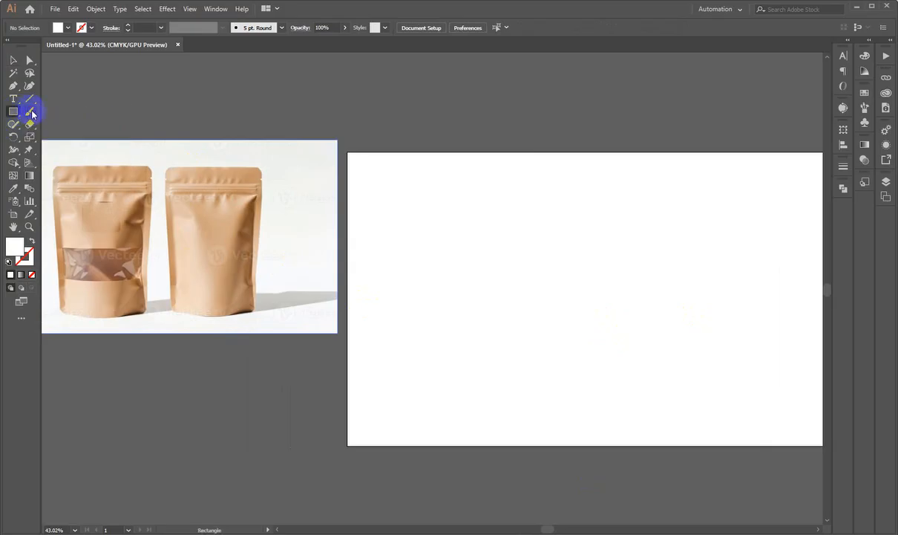
click(475, 208)
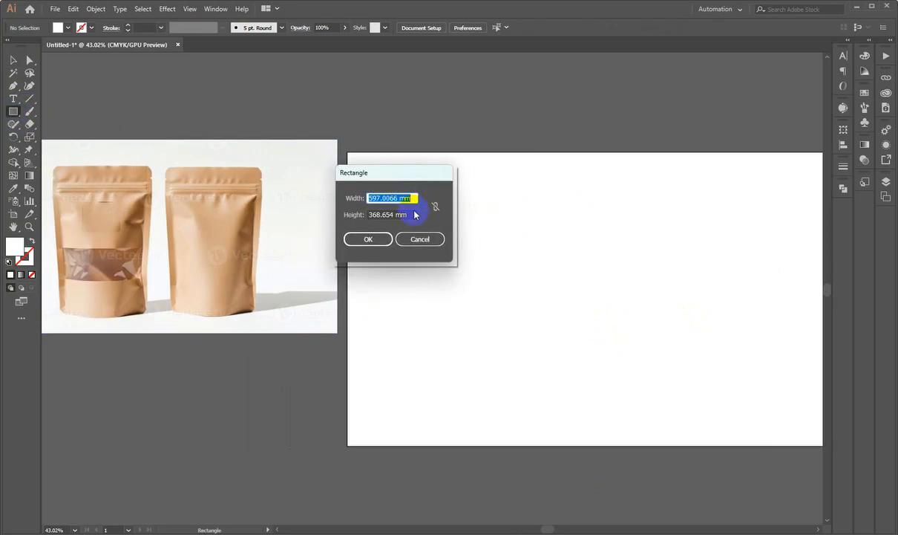
text(500)
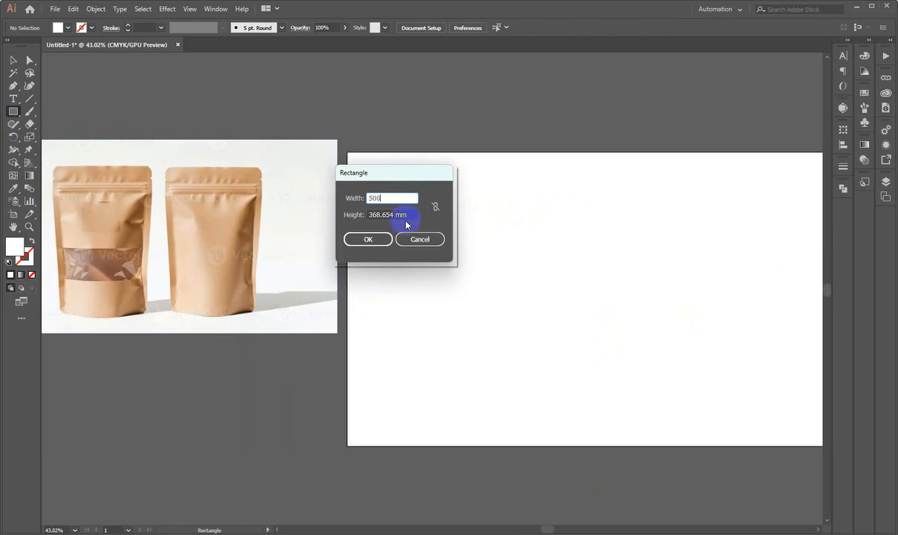
key(Tab)
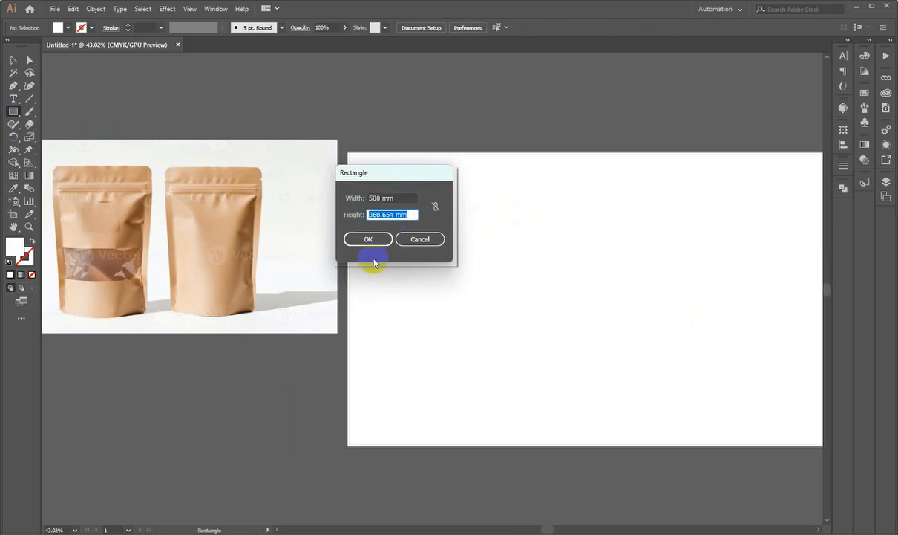
text(1000)
key(Return)
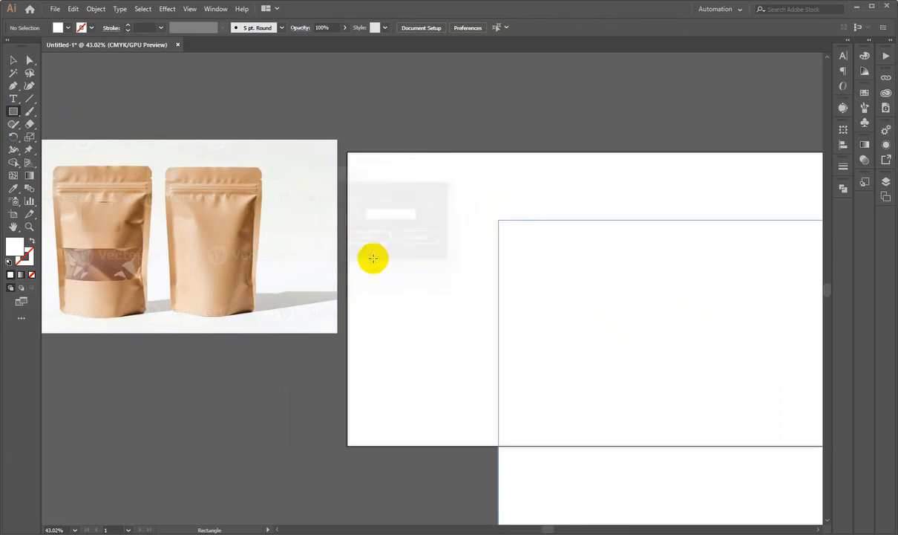
key(Delete)
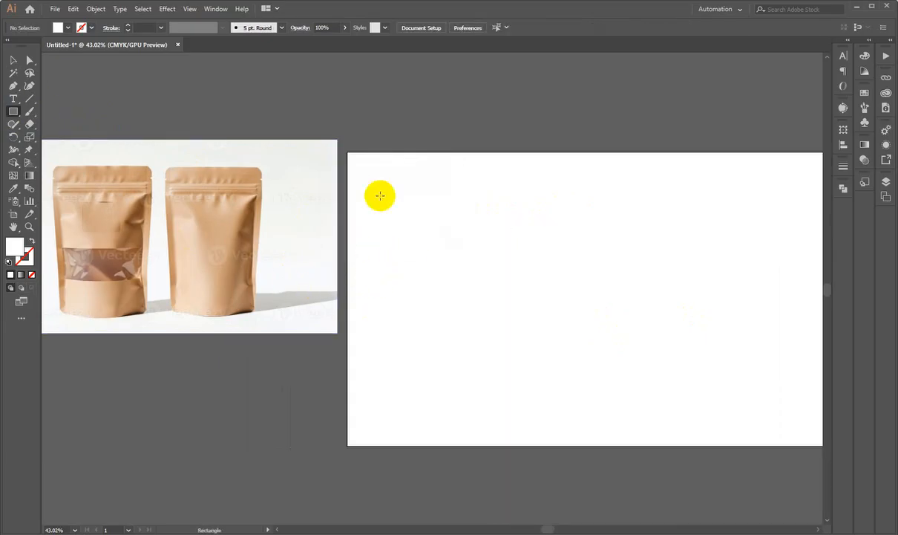
Create a 50 x 100 mm rectangle on the artboard
click(524, 192)
text(50)
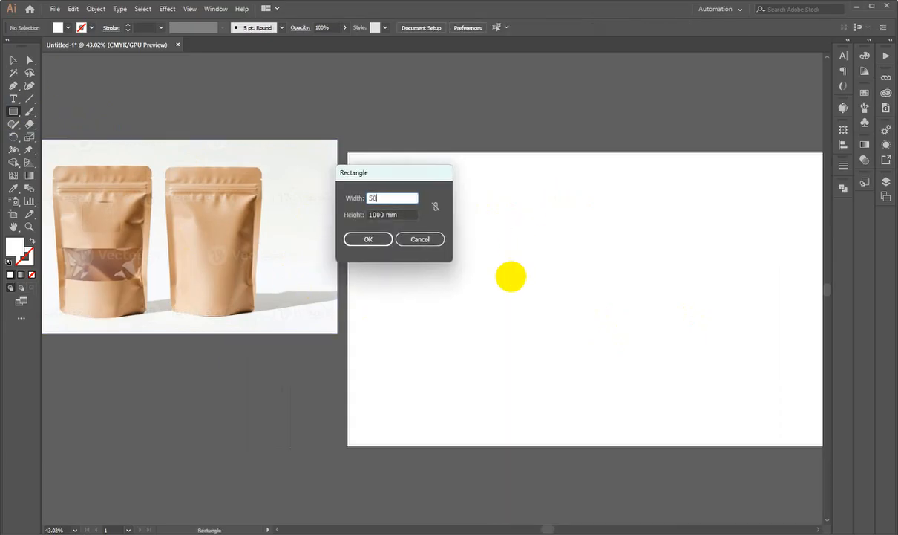
key(Tab)
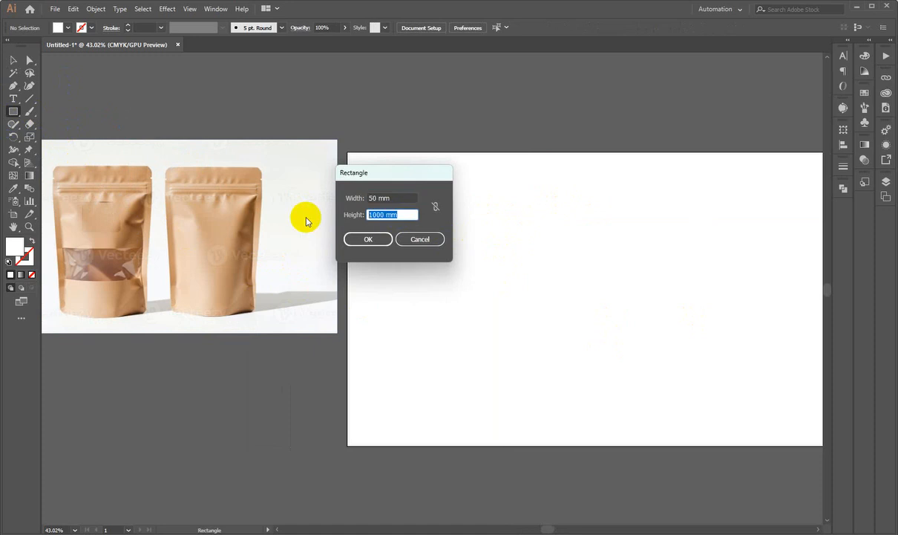
text(100)
key(Return)
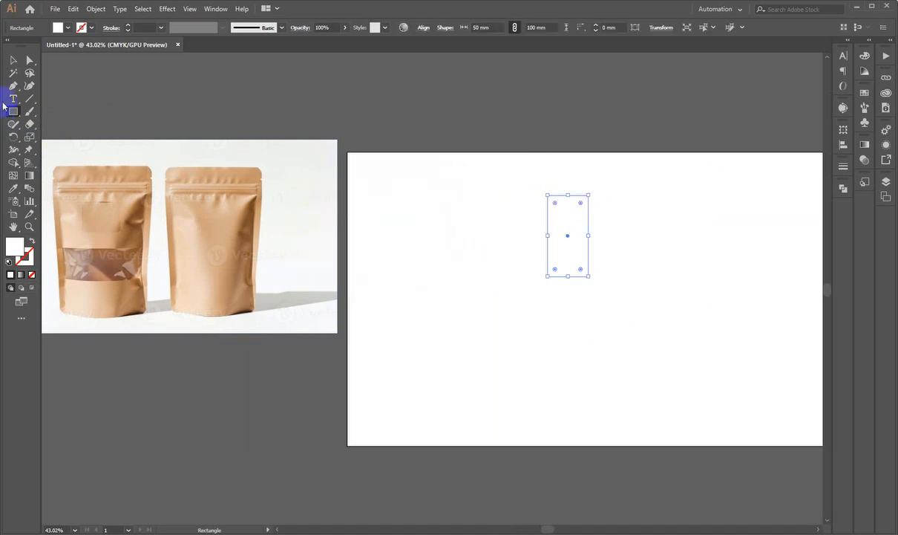
Fill the rectangle with a bright pinkish red and deselect it
double_click(14, 245)
drag(594, 171, 660, 138)
click(780, 141)
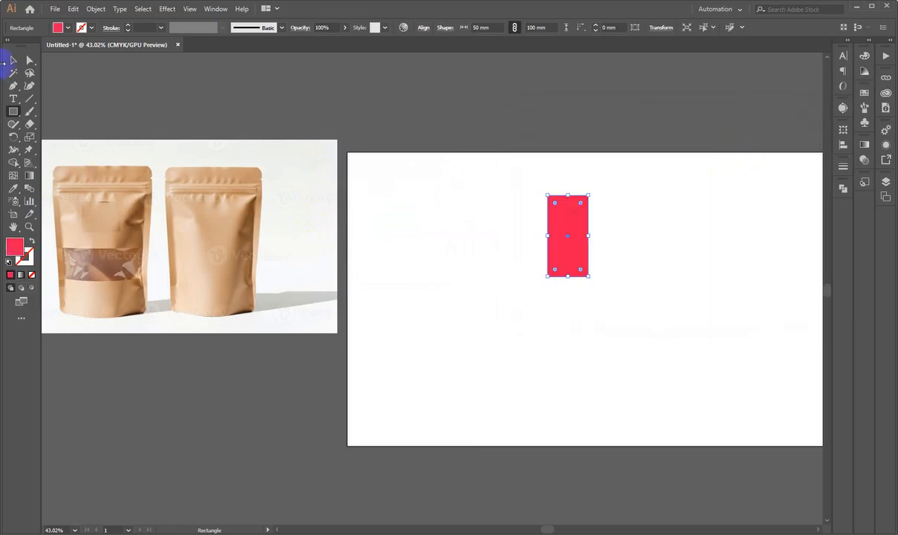
click(11, 61)
click(487, 181)
Widen the red rectangle to about 67 mm and move it toward the left part of the artboard
scroll(427, 210, right, 5)
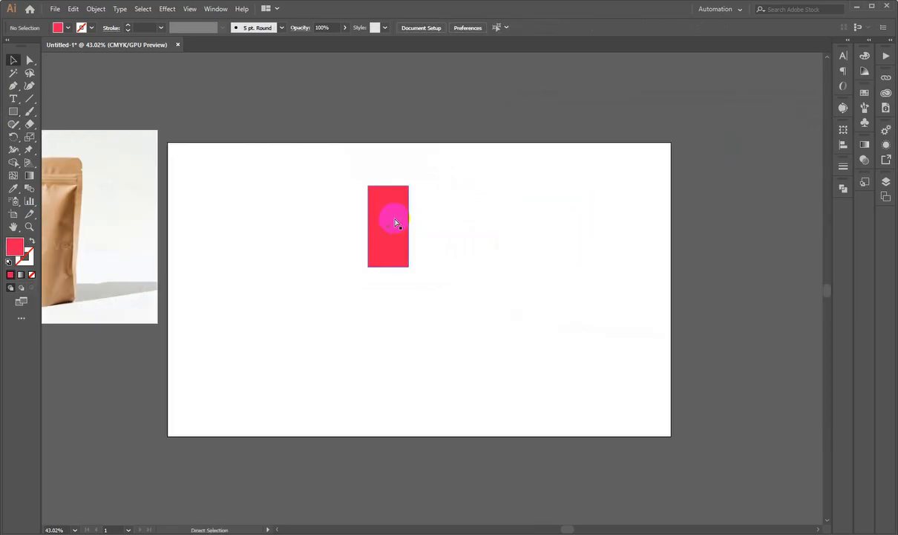
scroll(401, 245, up, 2)
scroll(453, 226, left, 3)
drag(484, 225, 376, 297)
click(481, 287)
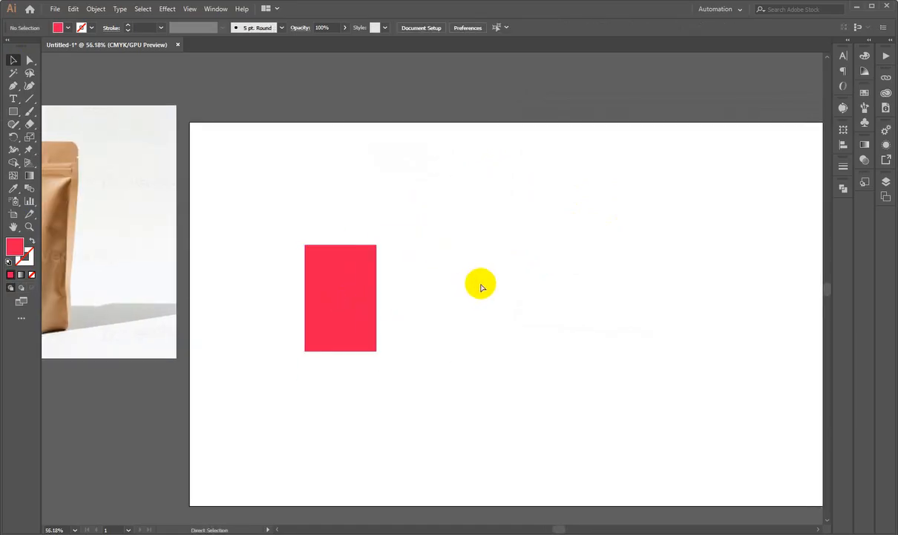
drag(342, 322, 374, 317)
click(341, 317)
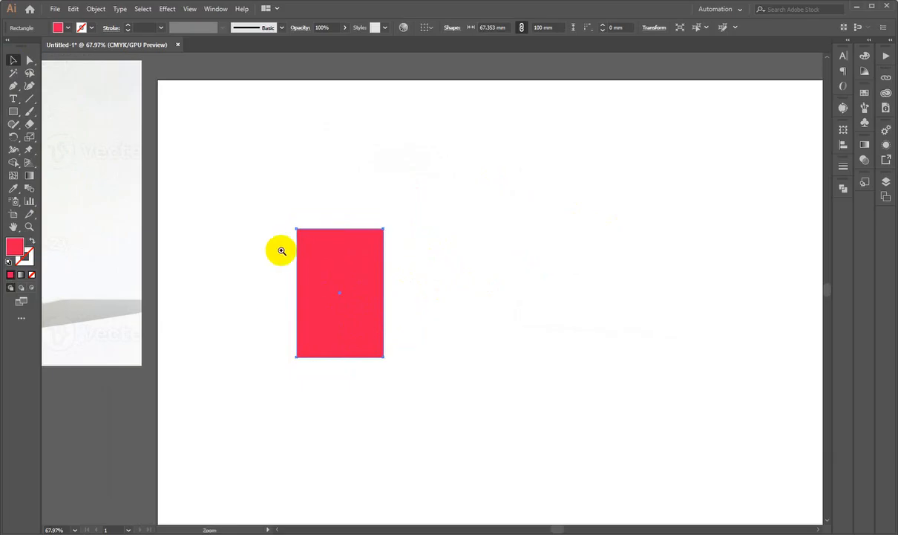
Examine the red rectangle and the shape of the kraft pouches in the reference image
drag(283, 251, 320, 222)
key(h)
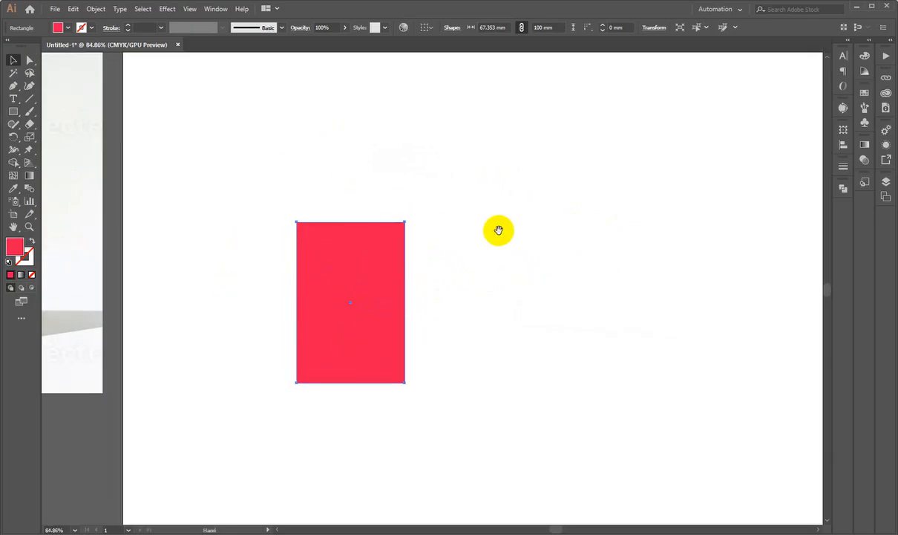
key(v)
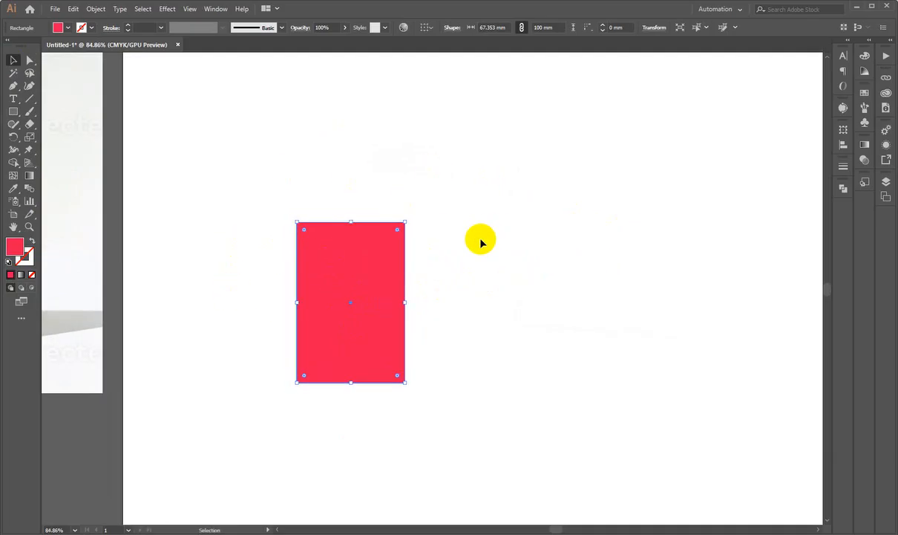
scroll(472, 239, up, 1)
scroll(468, 242, down, 4)
drag(451, 349, 354, 349)
drag(383, 336, 617, 298)
drag(257, 268, 327, 335)
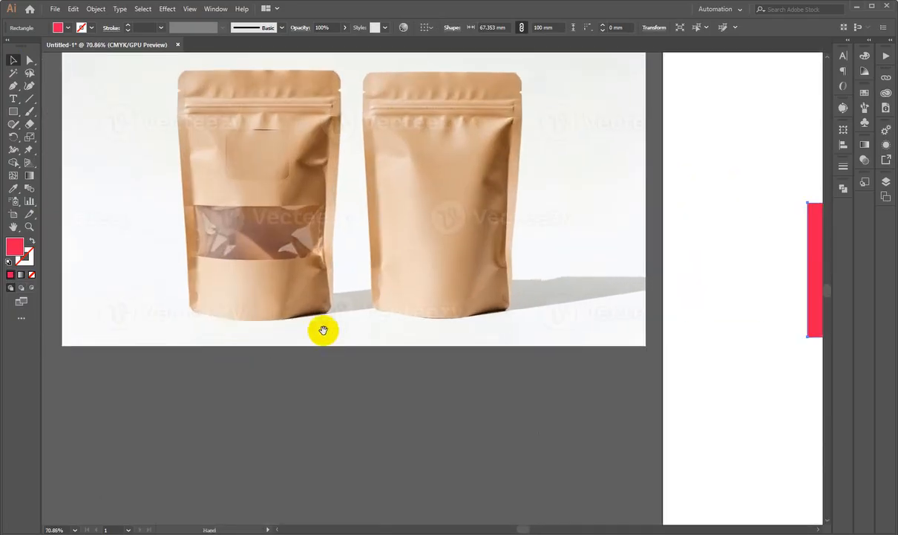
drag(478, 345, 85, 361)
drag(579, 313, 413, 356)
Switch to Chrome and preview the Pacdora pouch template dieline in the image results
click(663, 533)
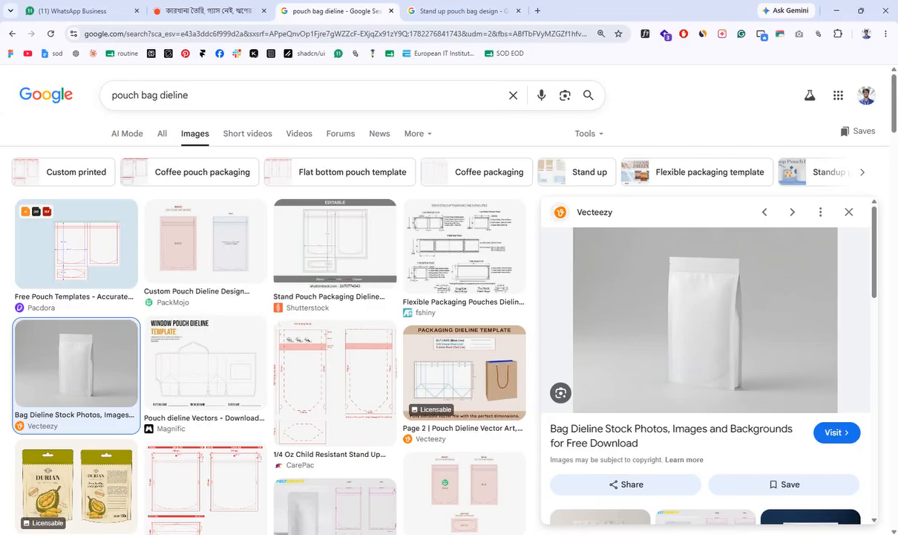
click(103, 228)
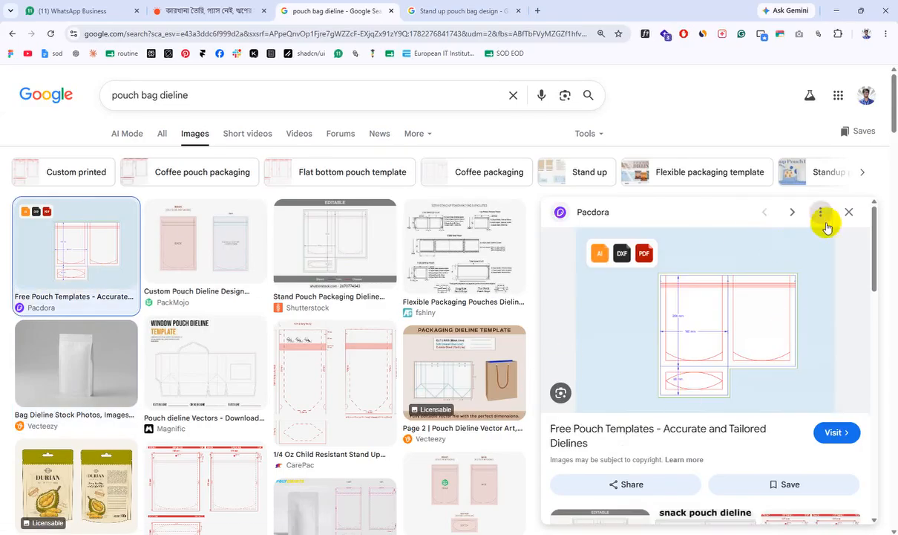
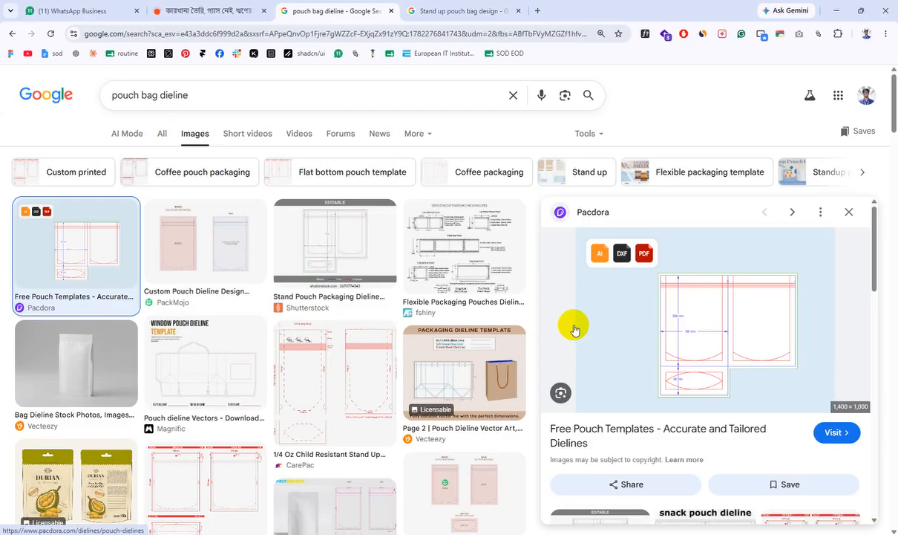
Download "Diecut Color box for 5A5 (22.5X15X1.6CM)-20250528.ai" from the newest WhatsApp chat message and open it in Illustrator
click(90, 11)
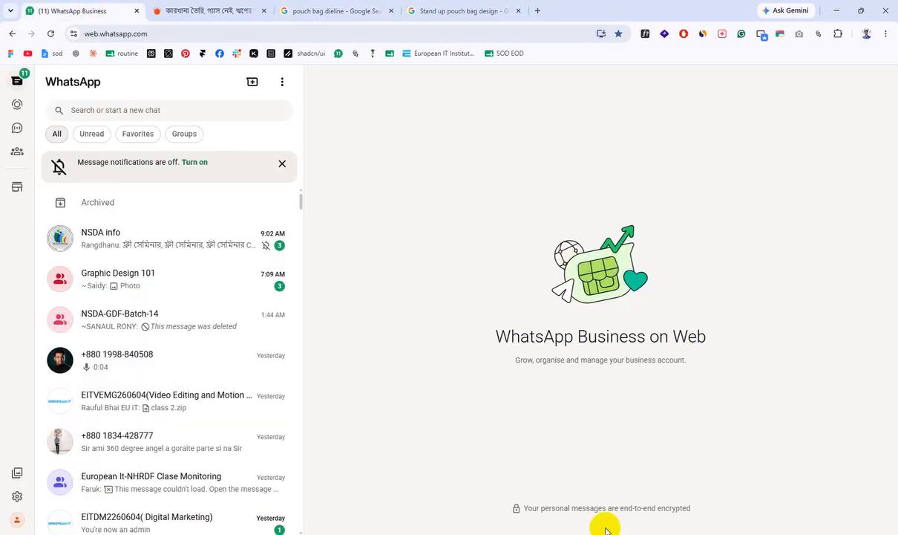
click(192, 250)
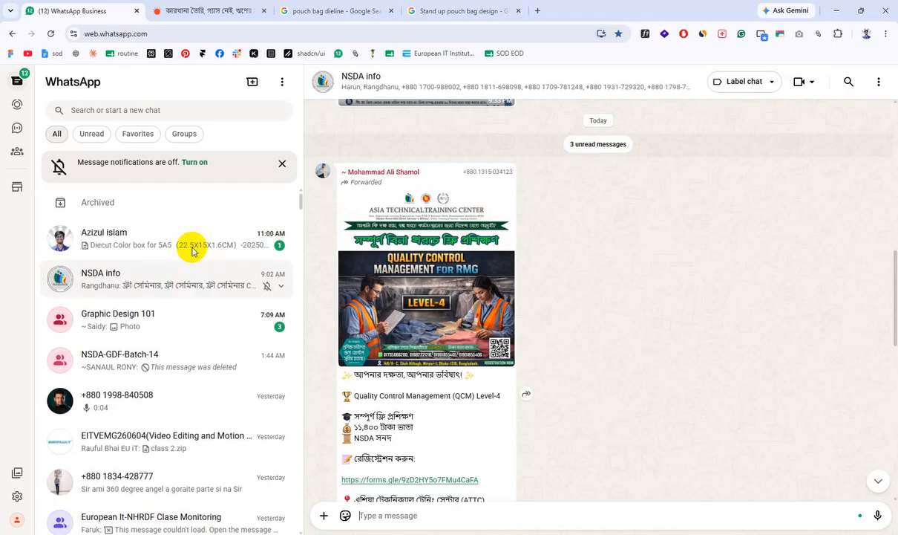
click(202, 242)
click(499, 450)
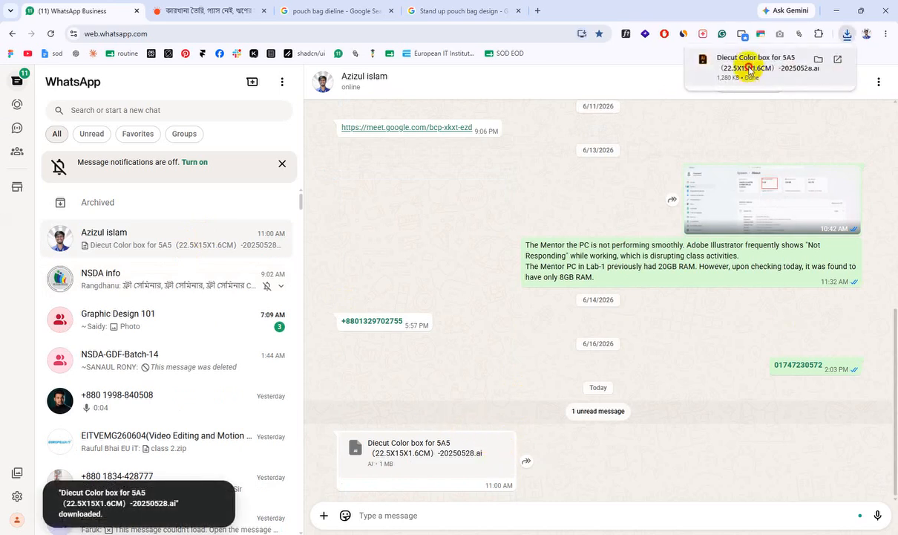
drag(753, 66, 518, 43)
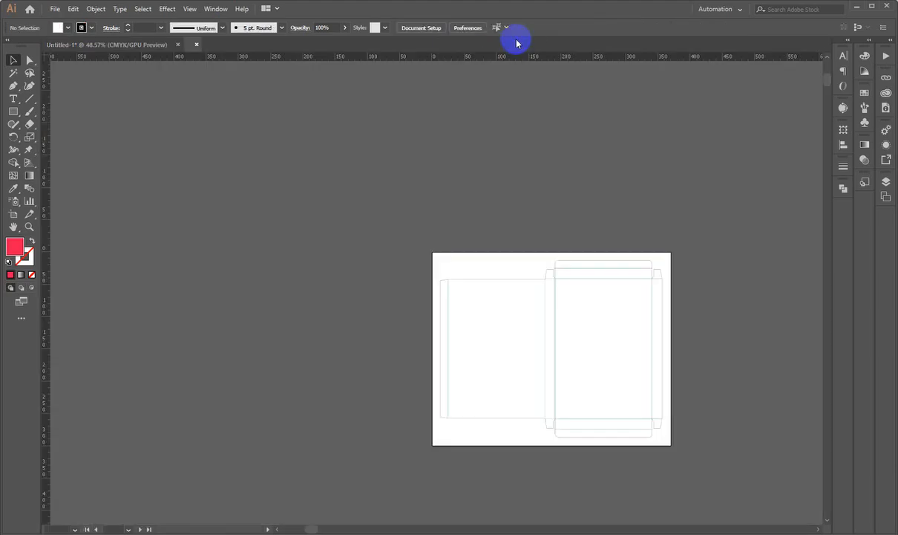
Examine the overall layout of the colour box dieline, including its main panels, fold lines and flaps
scroll(357, 273, down, 7)
drag(616, 199, 708, 184)
drag(598, 221, 533, 202)
drag(567, 150, 632, 148)
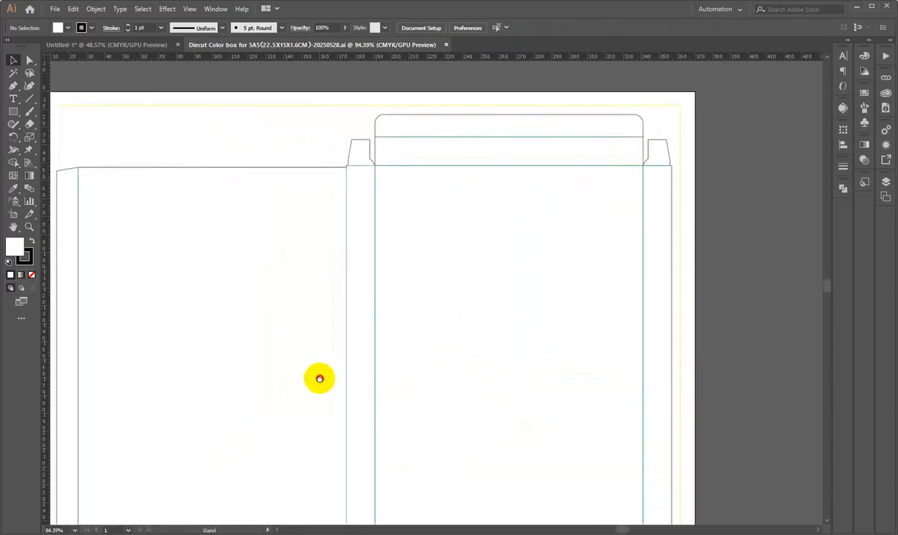
drag(318, 378, 556, 292)
drag(467, 288, 429, 303)
drag(501, 287, 444, 292)
drag(444, 290, 419, 297)
drag(418, 297, 462, 284)
mouse_move(535, 142)
mouse_down()
mouse_move(550, 144)
mouse_move(559, 167)
mouse_move(546, 157)
mouse_up()
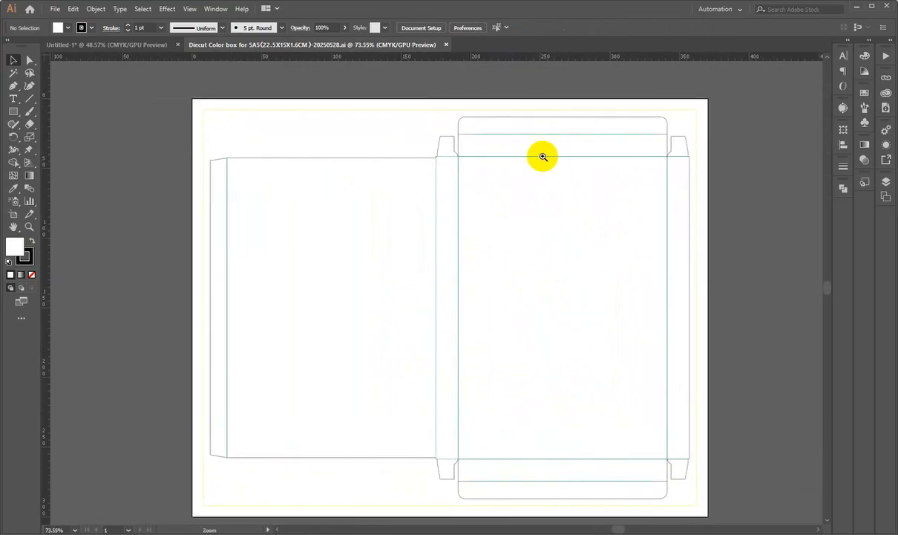
Examine the corner of the box dieline where the front panel, right side panel and dust flap meet
scroll(492, 204, down, 1)
scroll(485, 192, left, 1)
drag(485, 192, 599, 193)
drag(482, 218, 342, 242)
drag(614, 177, 822, 166)
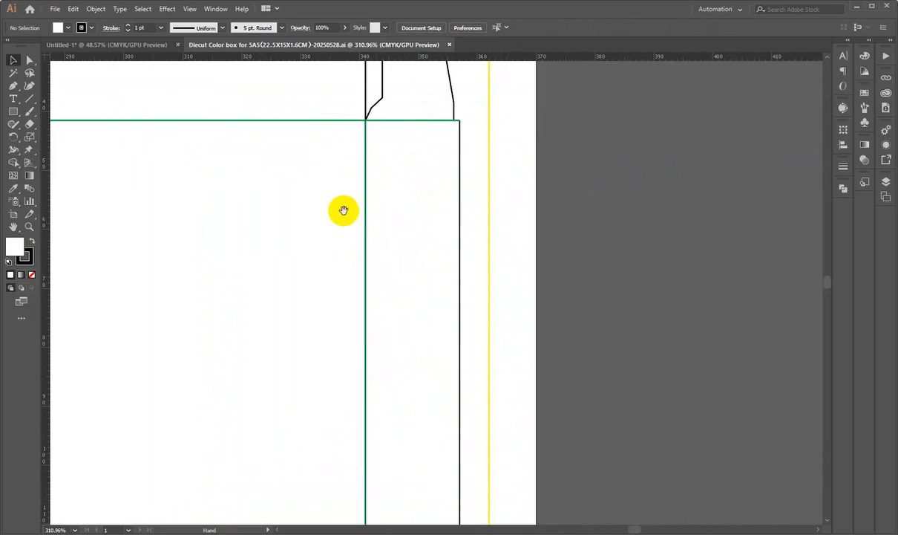
drag(211, 227, 443, 246)
drag(511, 268, 420, 201)
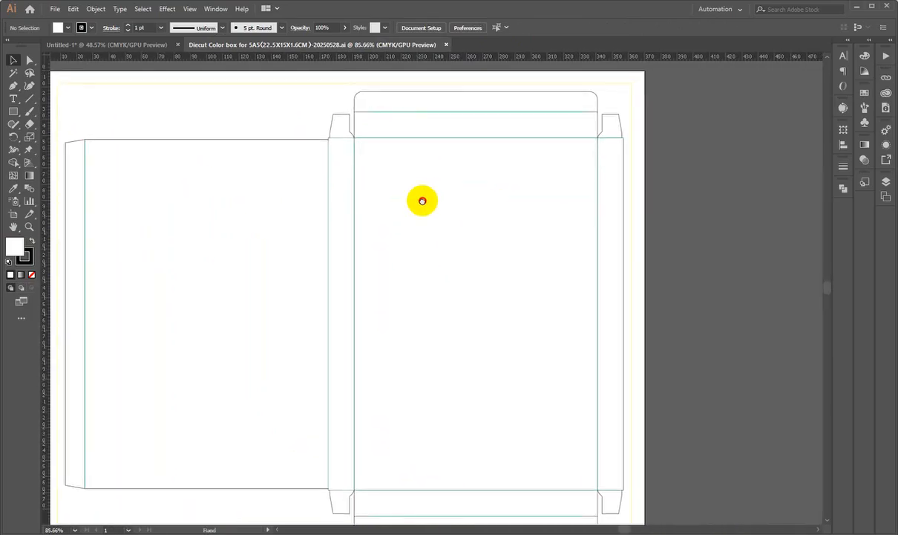
drag(524, 192, 434, 192)
Draw a rectangle about 16 x 10 mm spanning the dieline's right side panel to check the panel's width
click(13, 113)
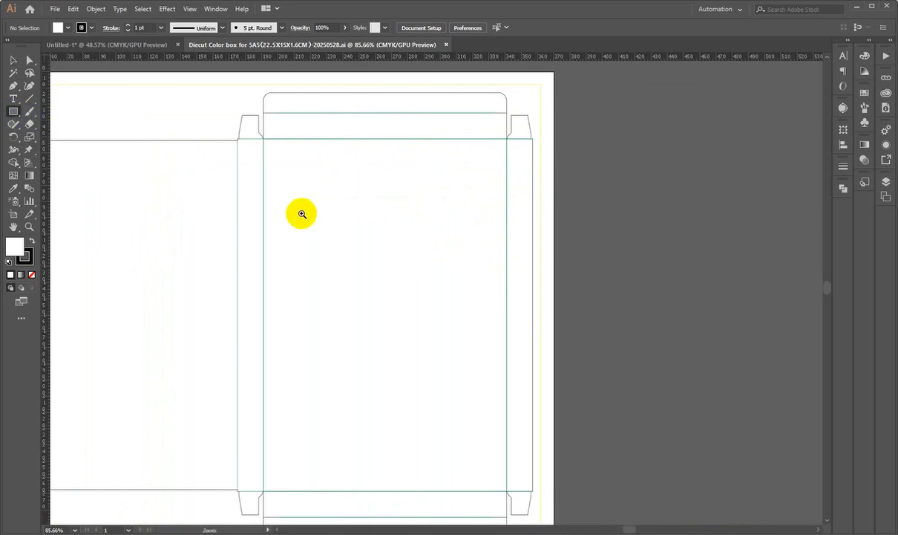
scroll(519, 176, up, 4)
drag(454, 163, 521, 202)
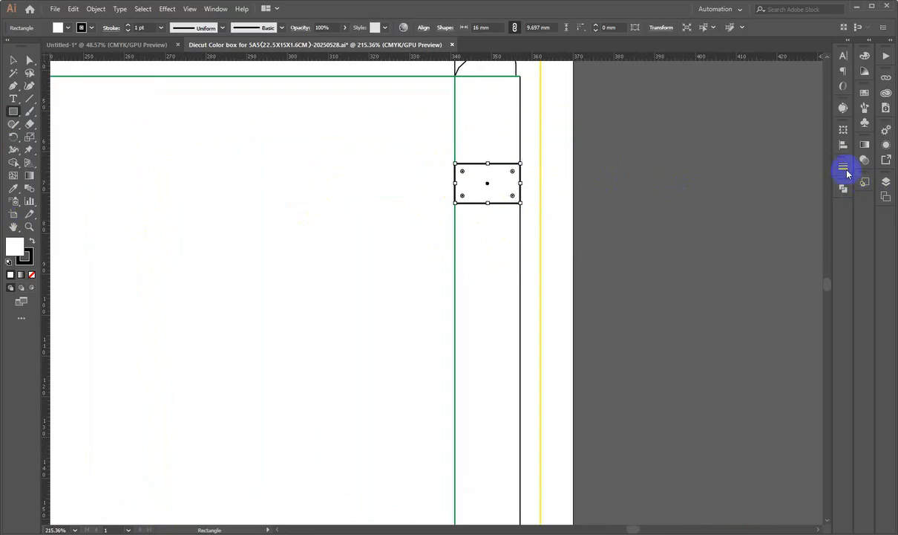
click(843, 129)
click(784, 141)
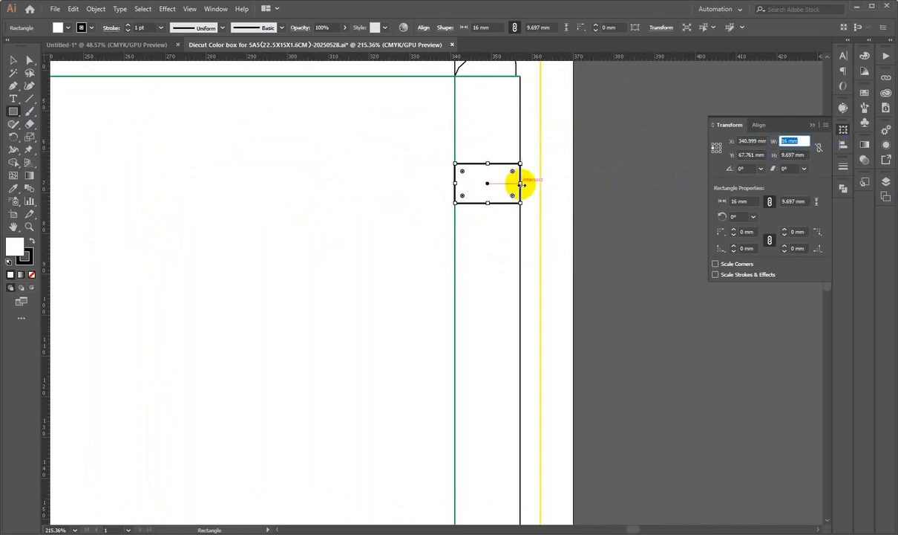
Stretch the measuring rectangle to about 18 mm wide, set its width to 16 mm and deselect it
click(12, 59)
scroll(371, 196, down, 3)
drag(223, 255, 417, 258)
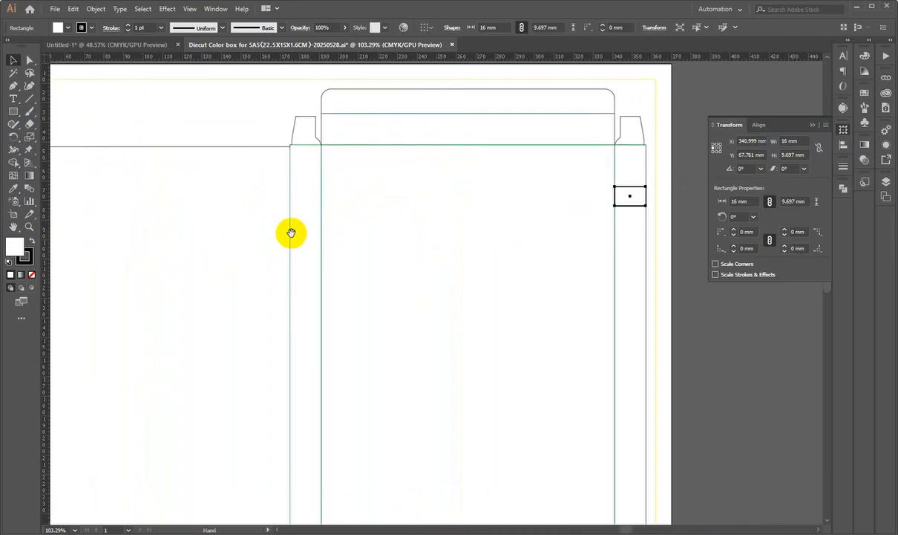
drag(421, 222, 334, 221)
drag(503, 182, 648, 205)
drag(623, 206, 476, 241)
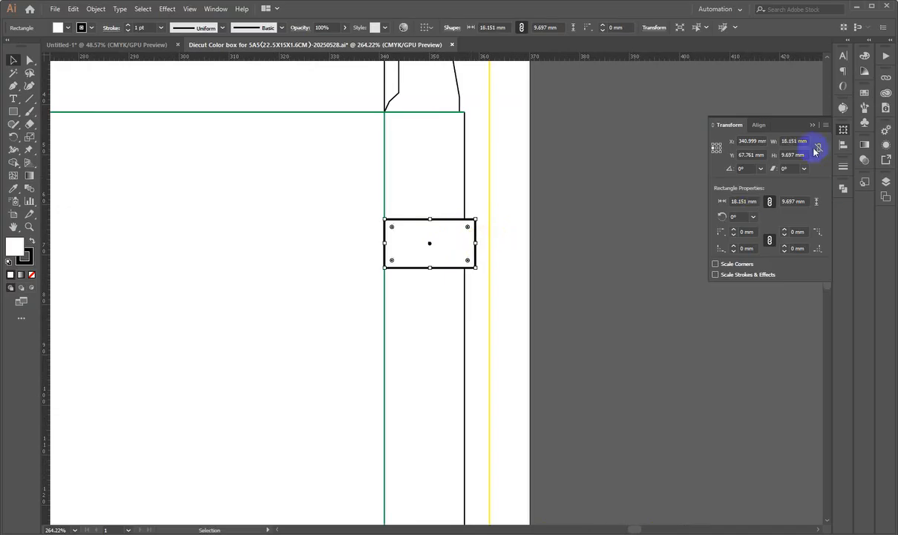
double_click(794, 141)
text(16)
key(Return)
click(592, 277)
Delete the measuring rectangle from the right side panel and fit the artboard in view
drag(438, 283, 454, 328)
key(a)
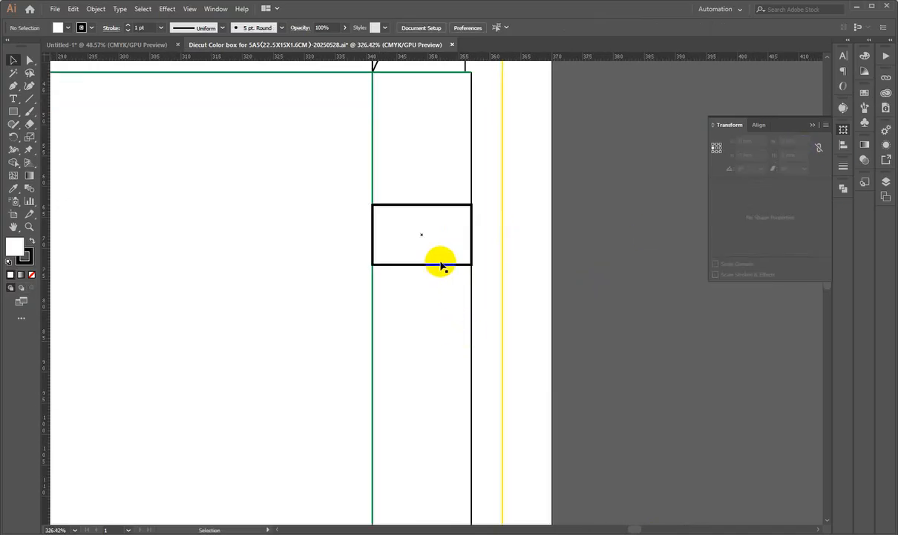
click(439, 265)
key(Delete)
key(ctrl+0)
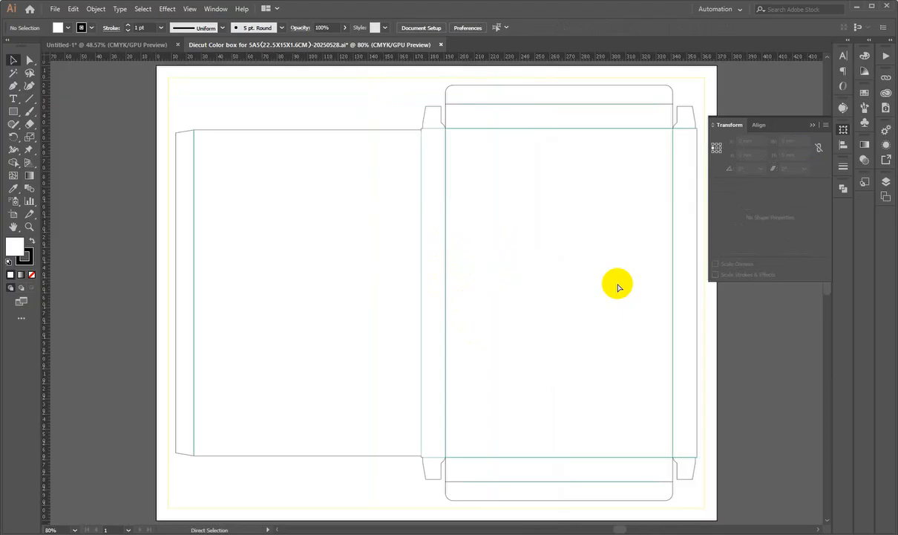
Examine the complete box dieline with the Transform settings hidden
key(z)
drag(443, 274, 424, 282)
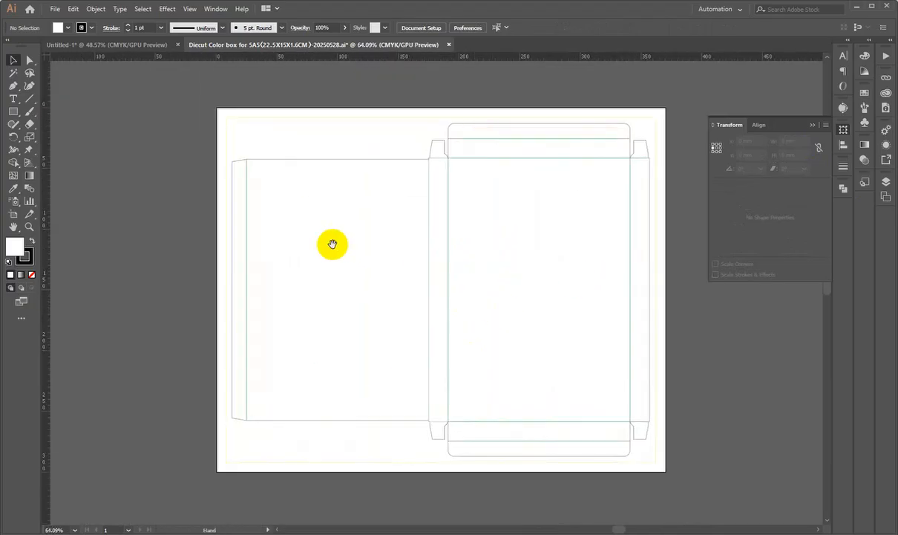
drag(517, 313, 509, 318)
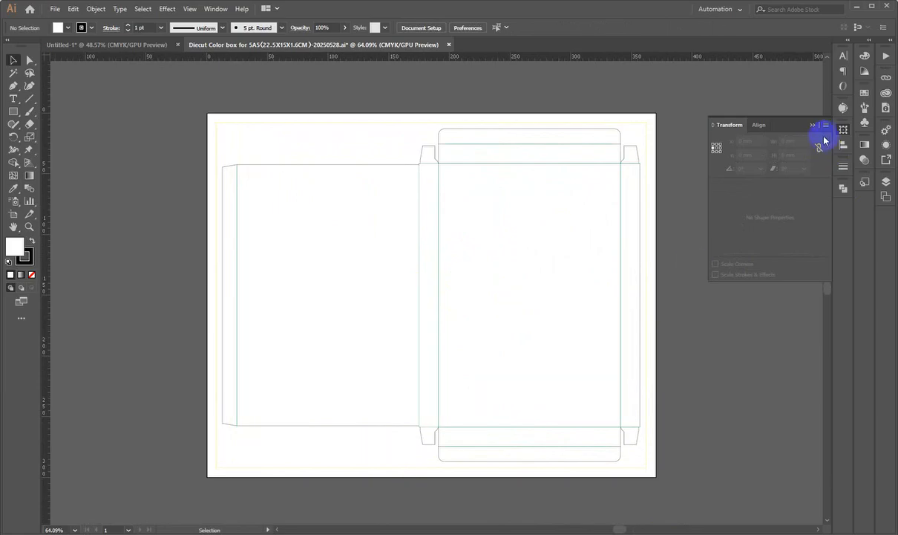
click(842, 131)
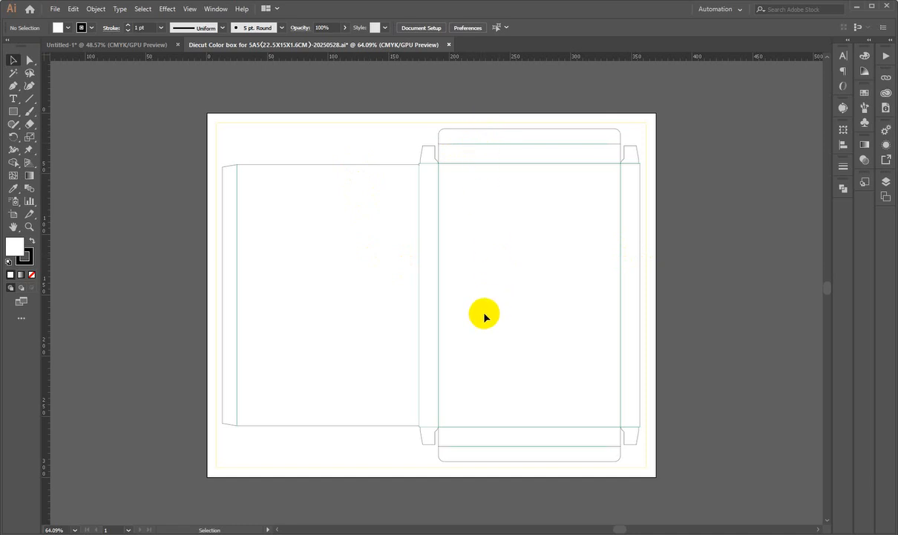
scroll(484, 317, up, 1)
scroll(487, 306, down, 3)
scroll(487, 307, up, 2)
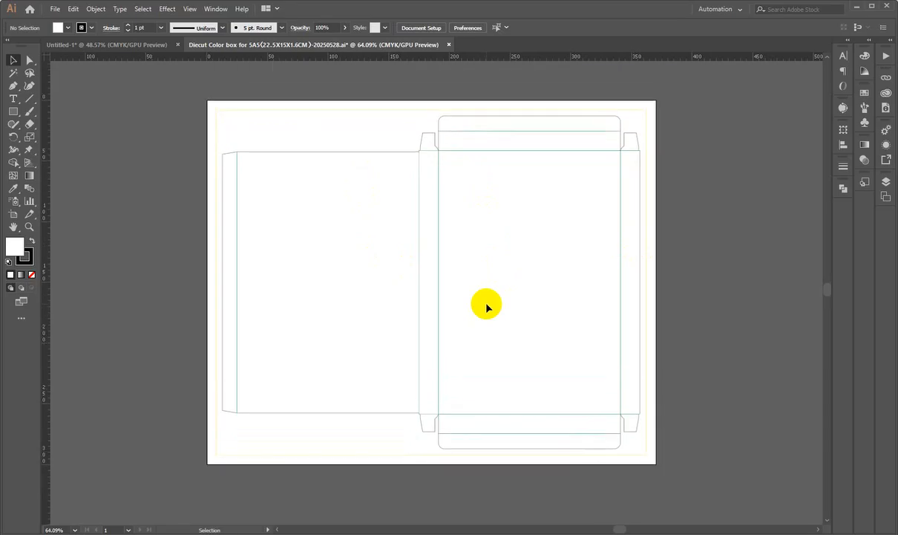
Try to move the fold line between the front panel and its adjoining side panel, and undo the move
drag(438, 307, 548, 390)
key(ctrl+z)
mouse_move(359, 349)
mouse_down()
mouse_move(262, 362)
mouse_move(346, 342)
mouse_up()
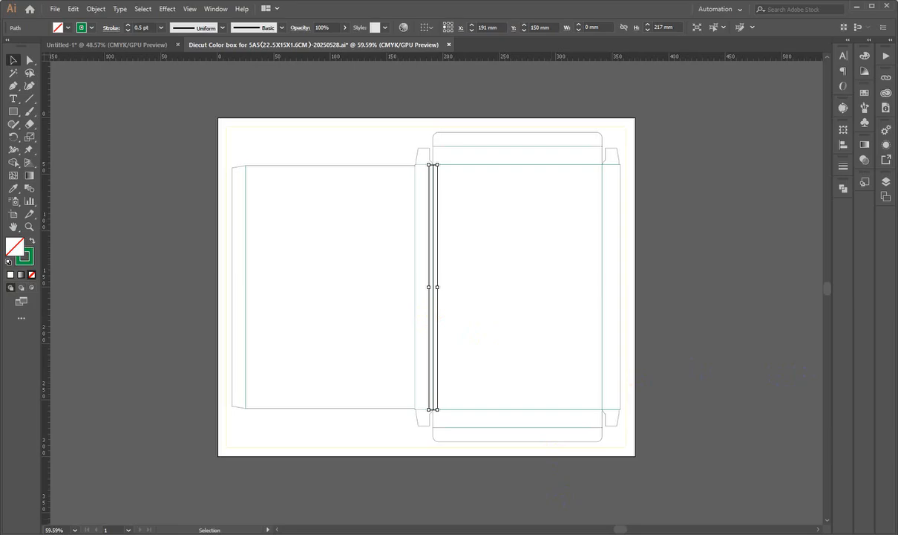
Switch to WhatsApp in Chrome, enlarge the flat Racing Car box artwork photo and copy the image
key(alt+Tab)
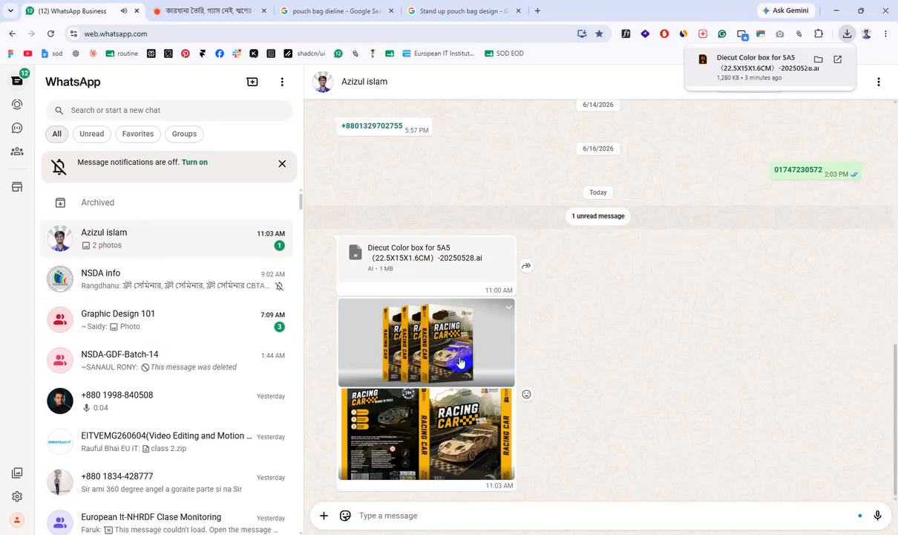
click(411, 435)
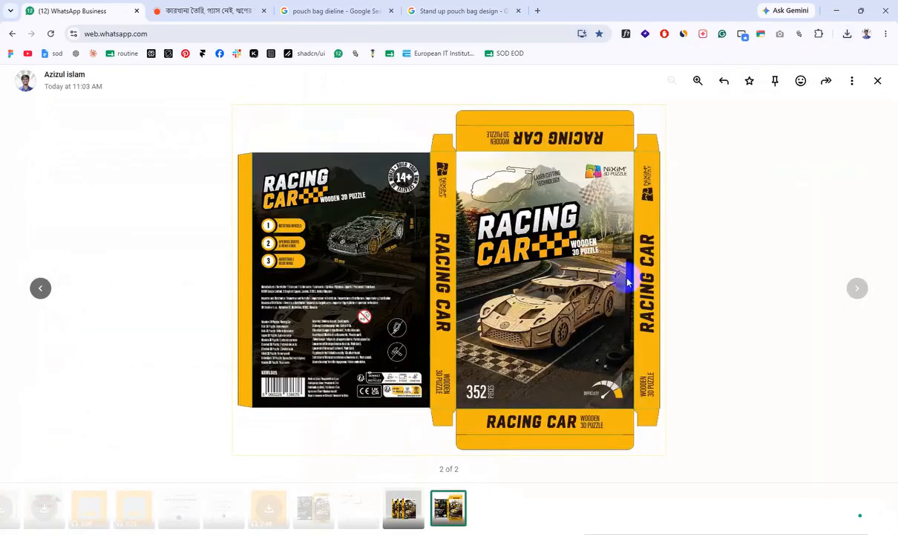
click(537, 268)
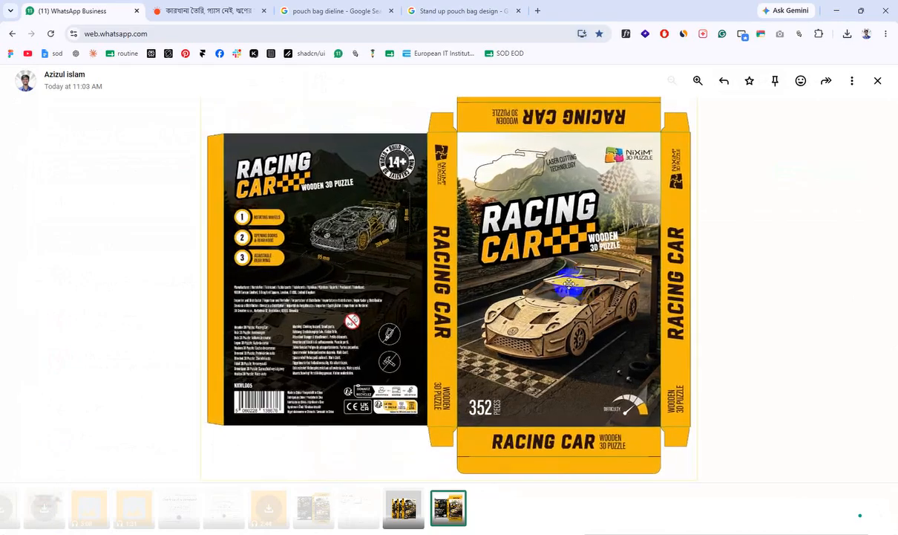
right_click(524, 158)
click(565, 208)
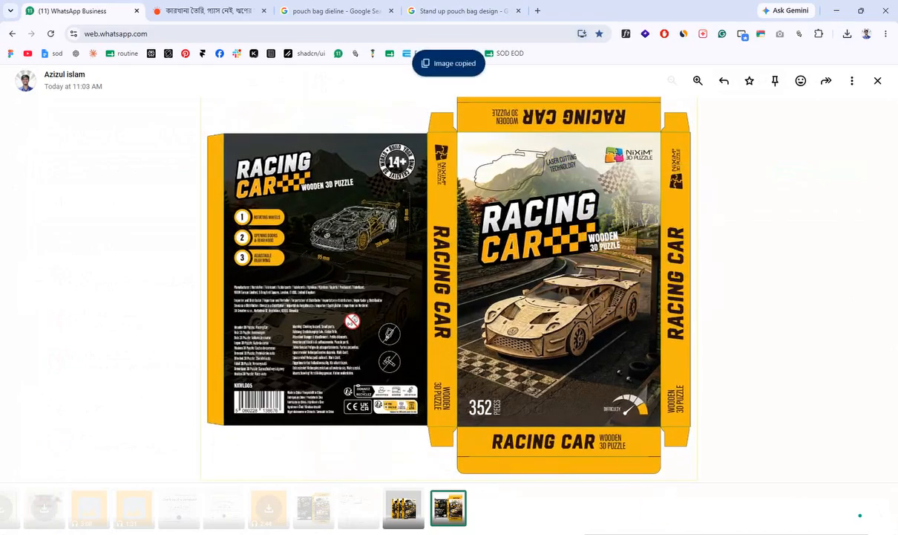
Switch to Illustrator and paste the copied Racing Car artwork beside the dieline artboard
key(alt+Tab)
drag(646, 279, 238, 255)
click(533, 251)
key(ctrl+v)
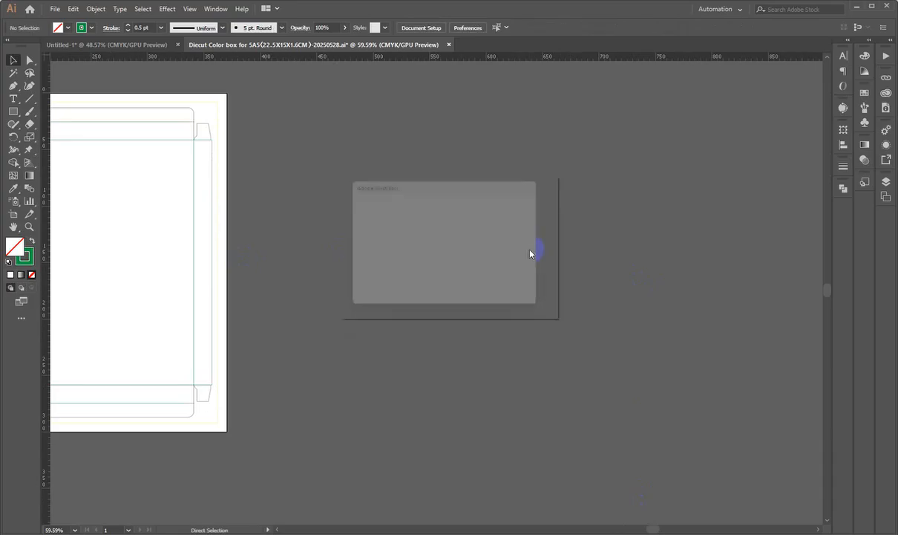
click(409, 292)
click(469, 291)
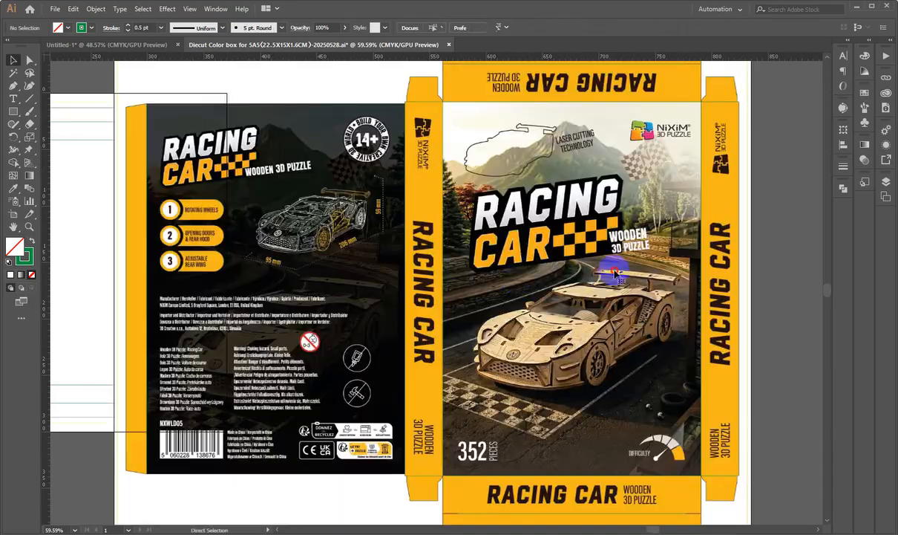
Move the Racing Car image clear of the artboard and scale it proportionally about its centre to about 433 x 351 mm
drag(545, 272, 509, 276)
drag(467, 292, 443, 326)
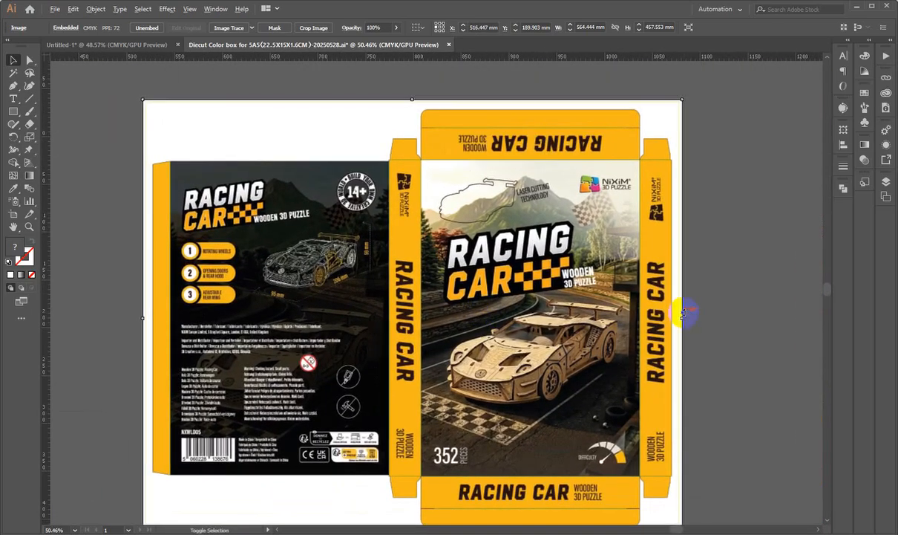
drag(683, 318, 620, 318)
Examine the Racing Car artwork up close, from the front panel's outline drawing and title down to the wooden car
drag(402, 324, 643, 316)
drag(373, 269, 363, 269)
drag(709, 249, 609, 259)
drag(375, 218, 421, 218)
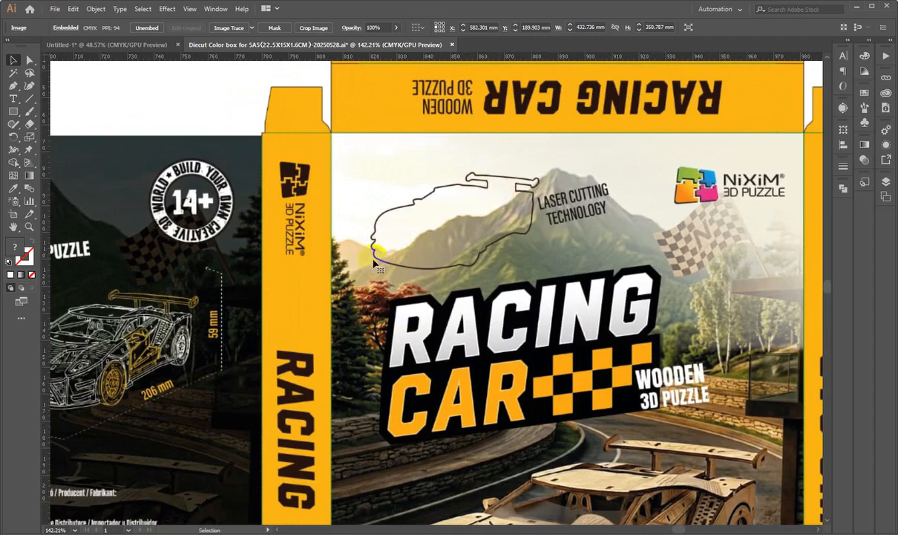
click(484, 266)
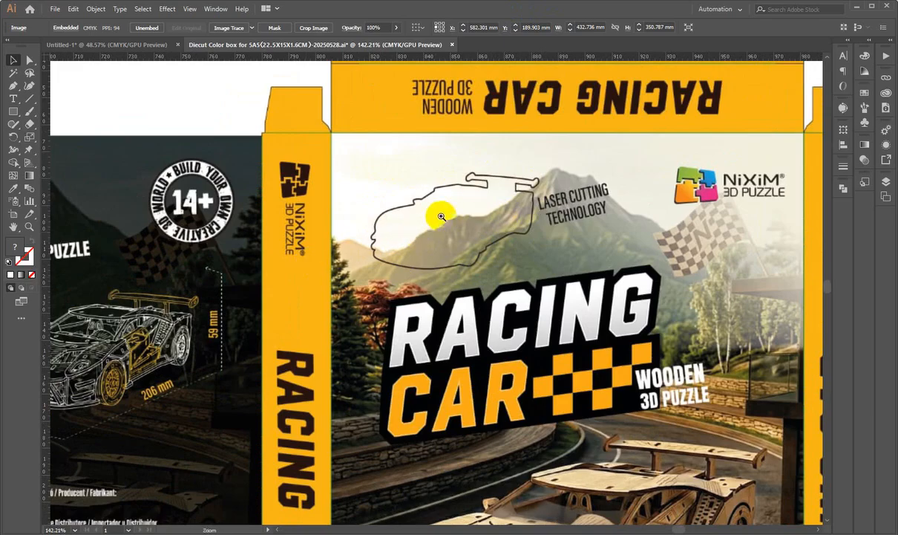
mouse_move(474, 207)
mouse_down()
mouse_move(452, 219)
mouse_move(465, 217)
mouse_up()
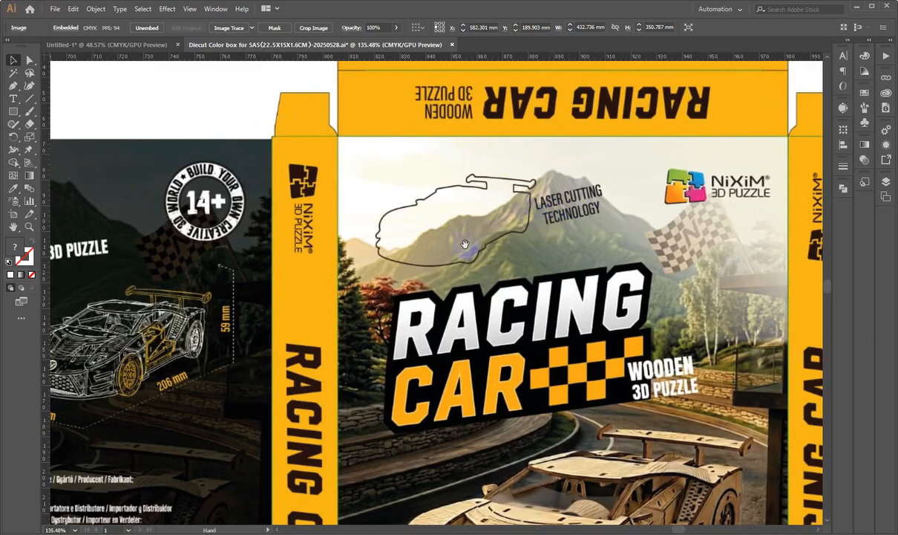
scroll(421, 321, down, 5)
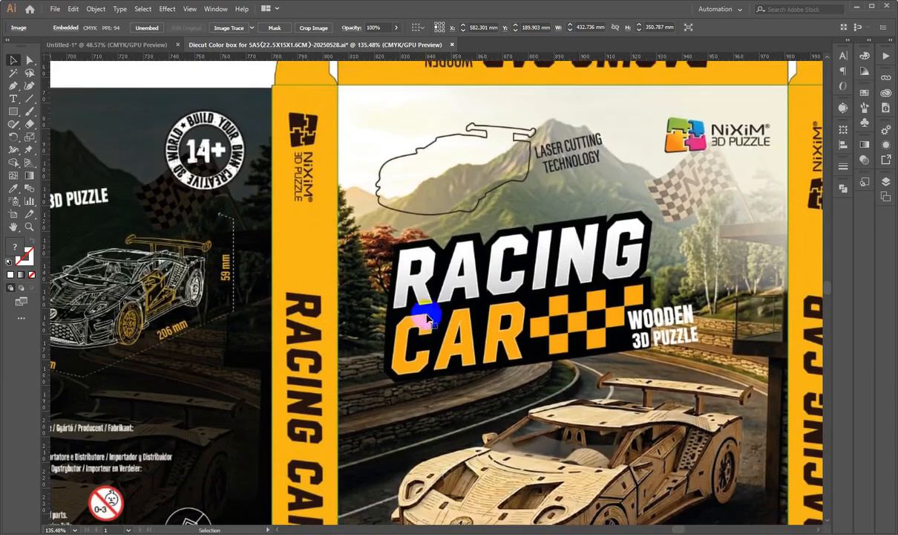
scroll(436, 337, down, 3)
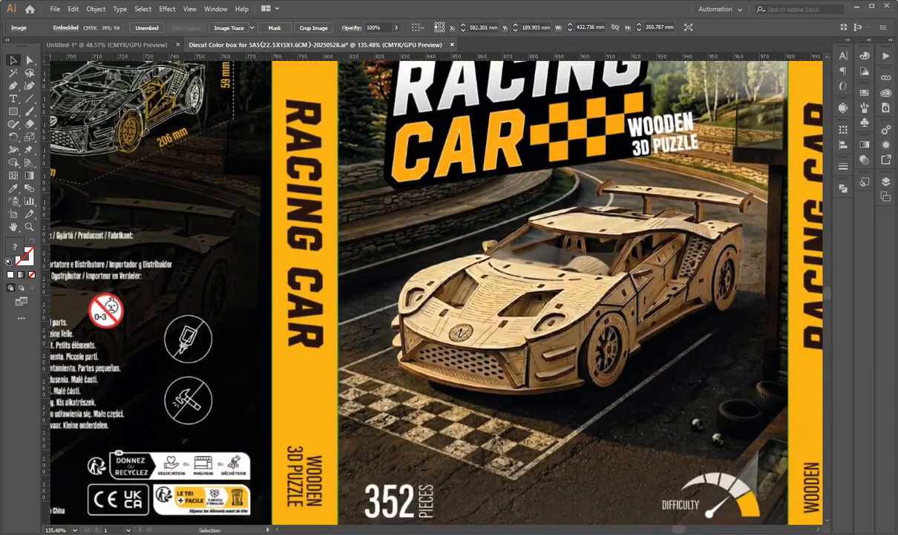
Switch to WhatsApp in Chrome, open the photo of three standing Racing Car boxes and copy the image
click(643, 533)
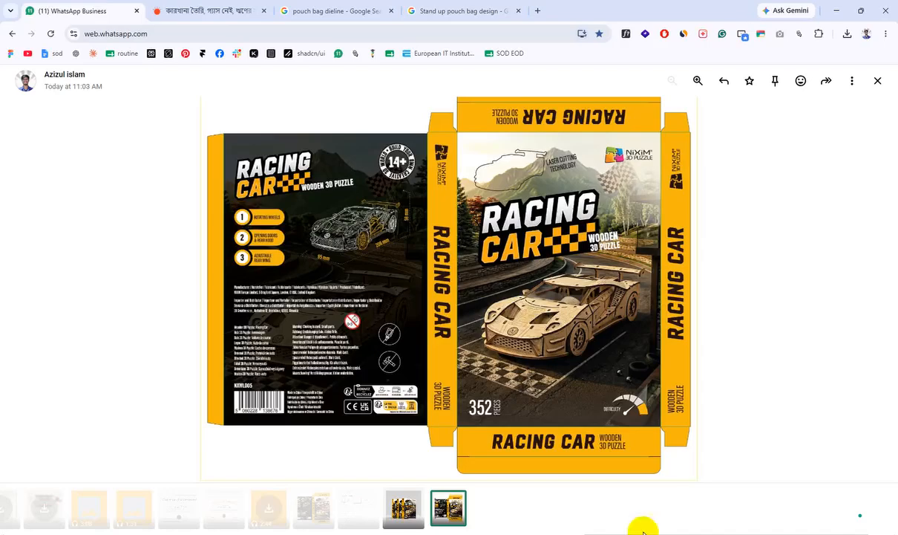
click(403, 509)
right_click(488, 297)
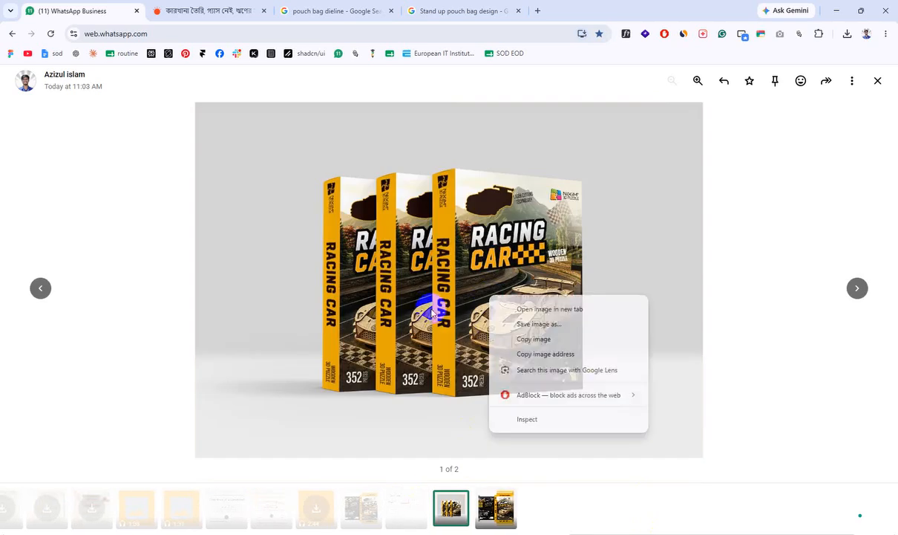
click(561, 349)
right_click(468, 248)
click(509, 289)
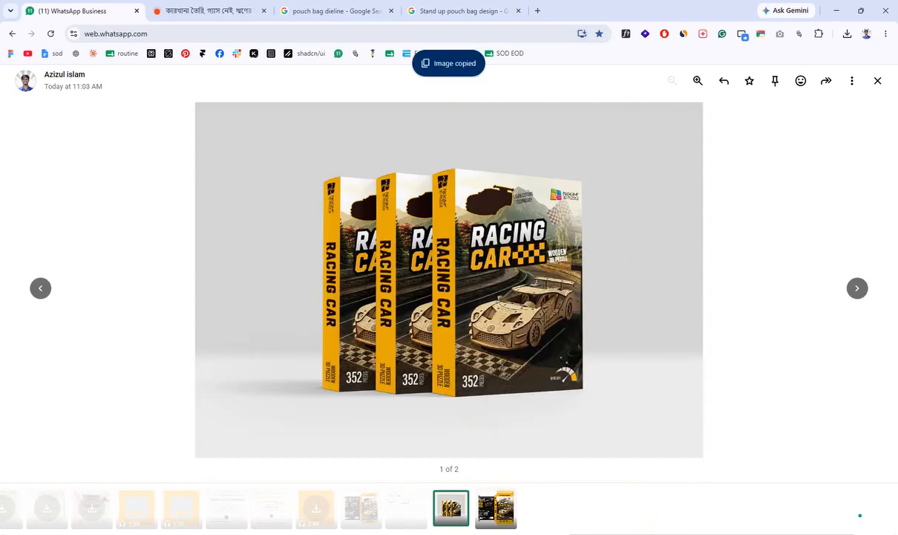
Switch to Illustrator and paste the copied three-box mockup beside the flat Racing Car artwork
key(alt+Tab)
drag(653, 318, 594, 330)
drag(670, 343, 357, 313)
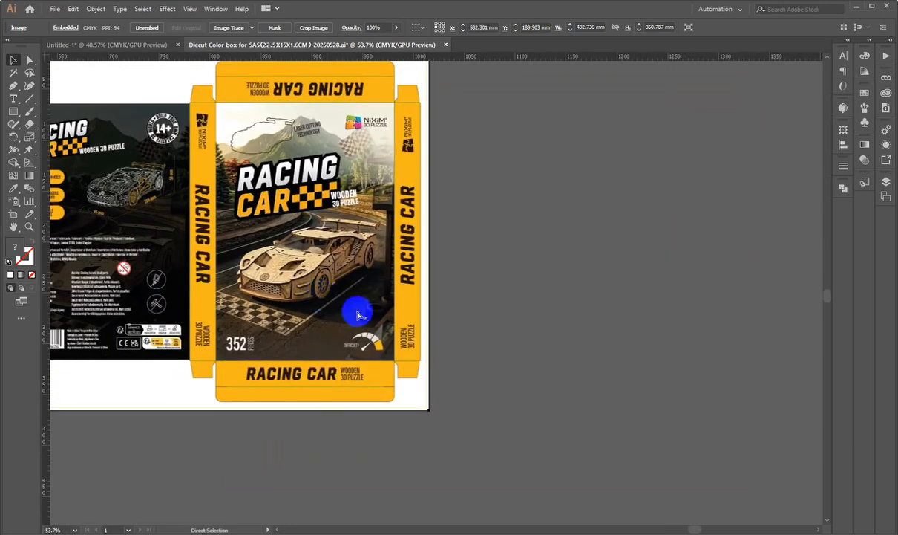
key(ctrl+v)
drag(491, 331, 306, 334)
drag(253, 349, 400, 337)
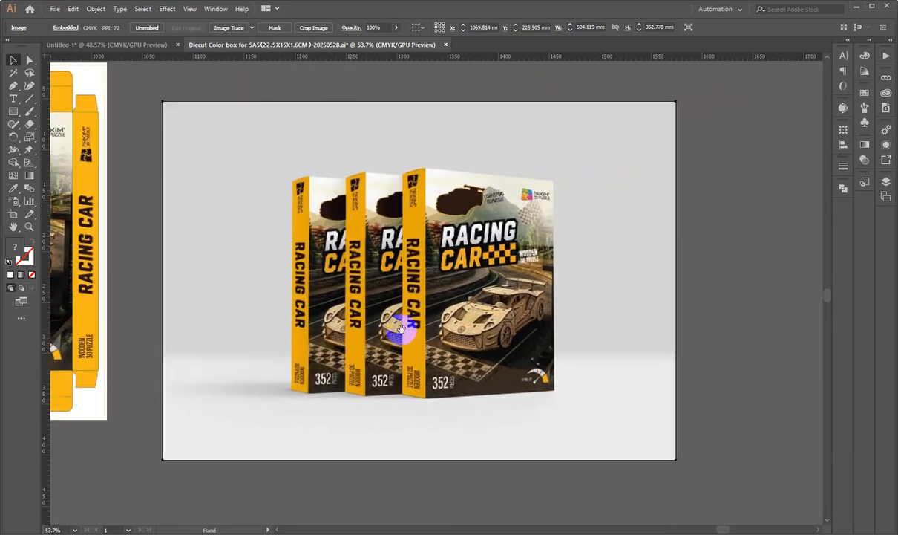
Examine the three-box mockup up close, followed by the flat artwork's front panel with its title and wooden car
drag(451, 315, 460, 313)
drag(497, 313, 515, 316)
drag(538, 265, 548, 290)
drag(384, 352, 405, 353)
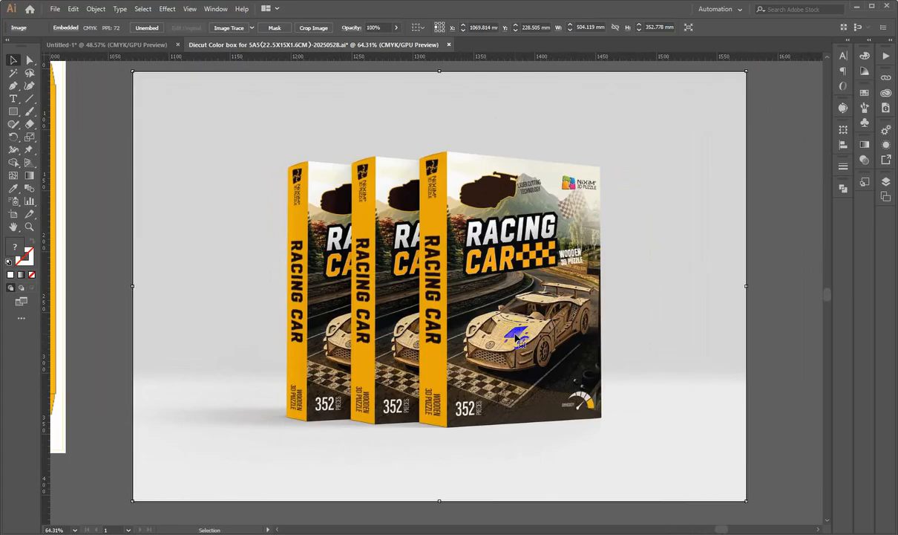
drag(524, 384, 522, 321)
drag(337, 335, 835, 438)
drag(420, 274, 549, 293)
drag(288, 370, 310, 364)
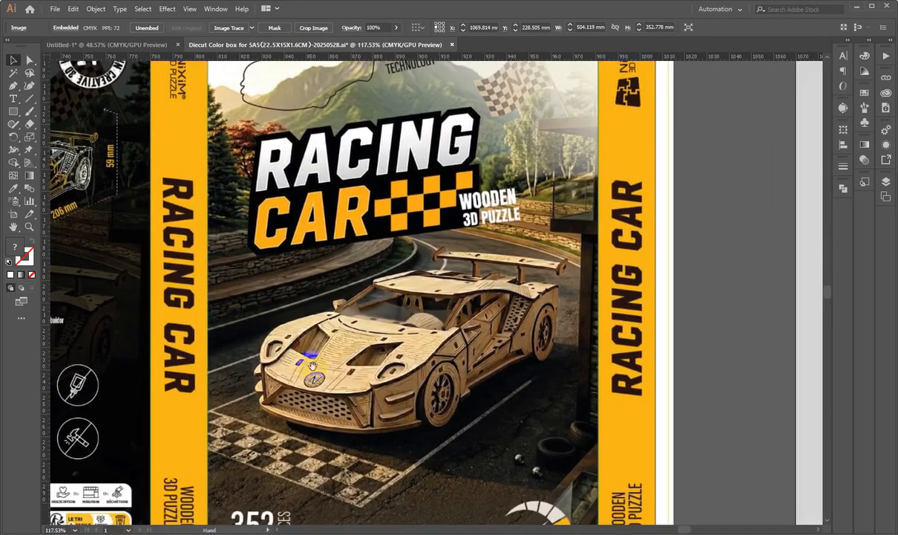
drag(415, 353, 557, 360)
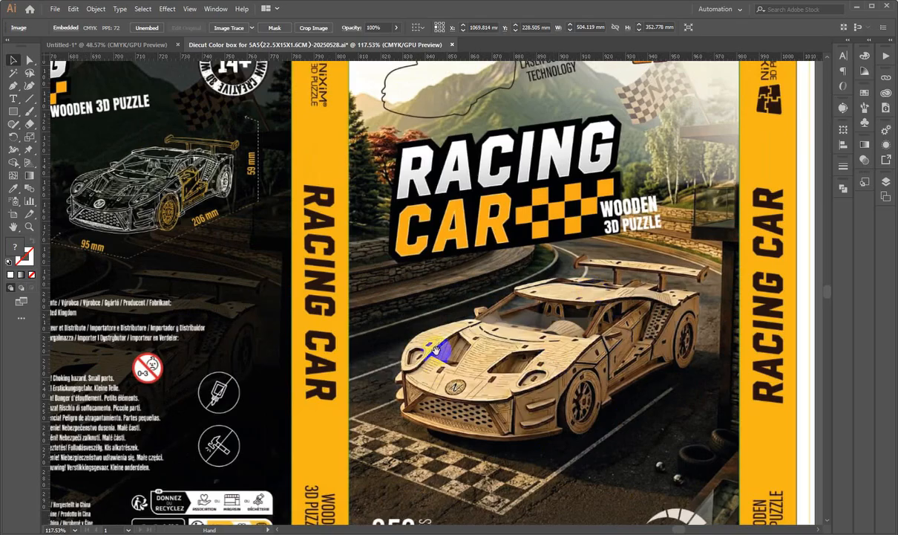
drag(597, 153, 702, 245)
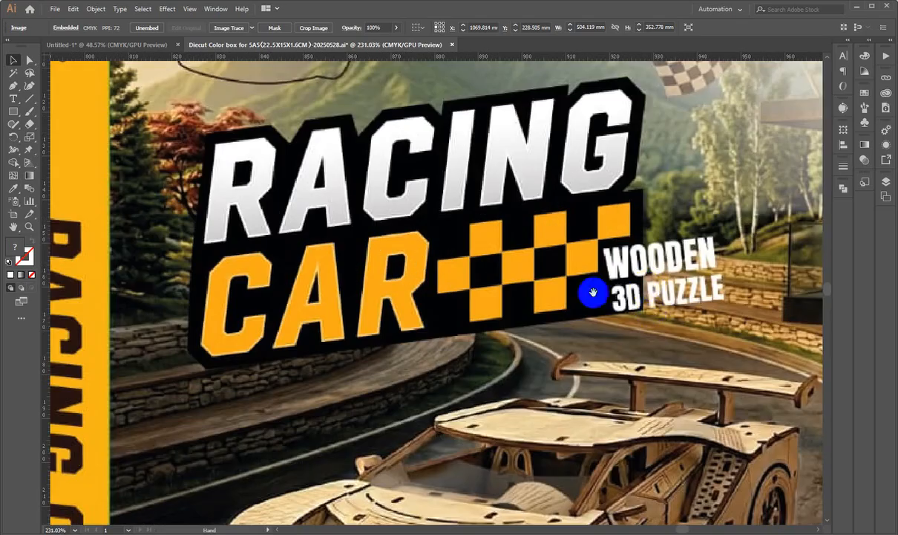
drag(604, 265, 428, 284)
drag(369, 311, 443, 300)
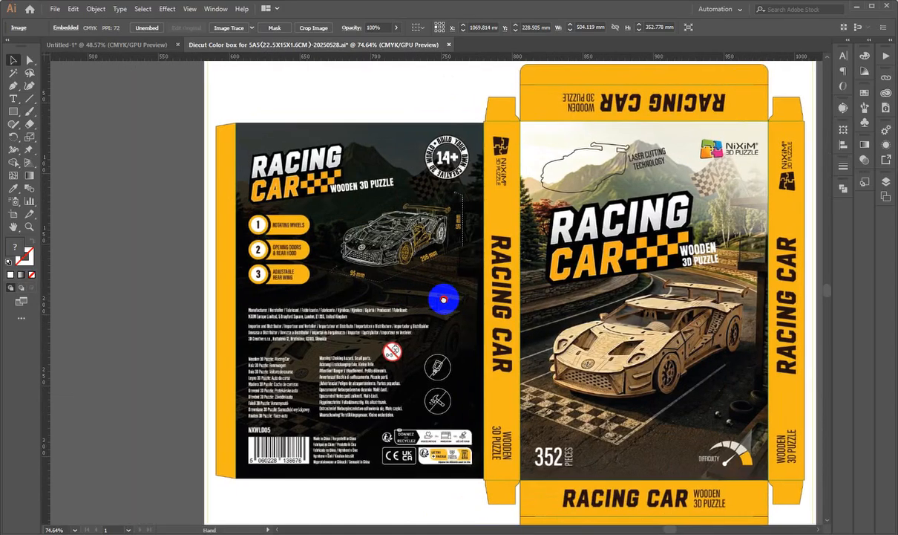
Move the mockup image closer to the flat artwork, to about X 1027.7 mm and Y 189.9 mm
drag(587, 287, 366, 300)
drag(509, 280, 381, 289)
drag(521, 342, 382, 306)
drag(538, 259, 554, 260)
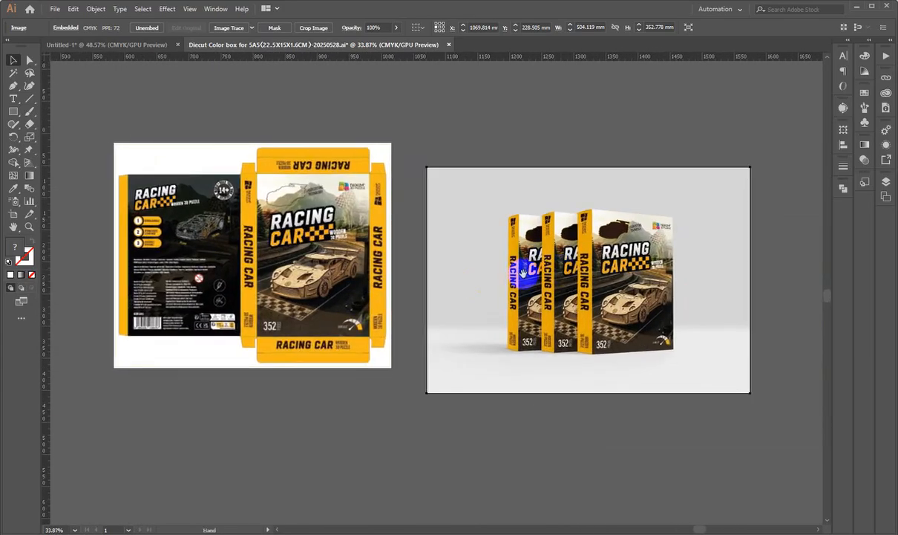
drag(269, 311, 429, 315)
drag(420, 243, 398, 279)
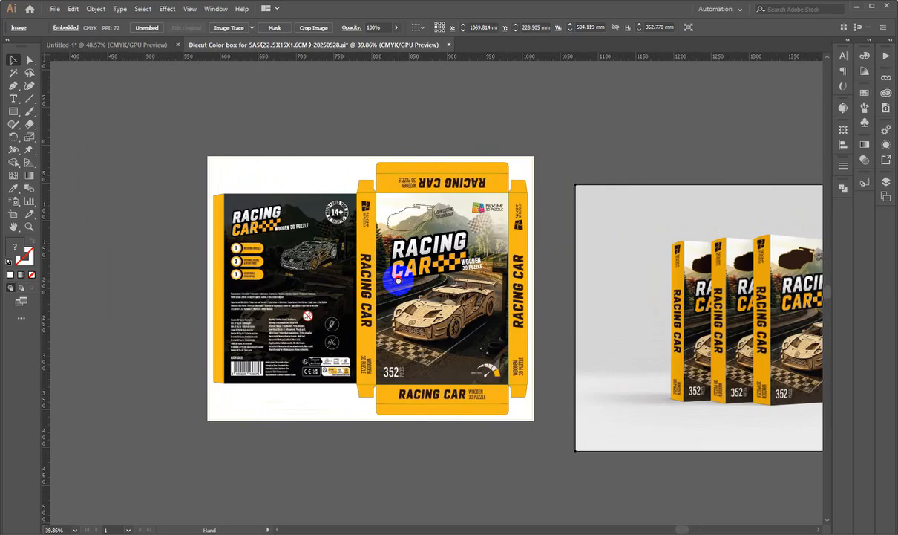
drag(473, 277, 420, 286)
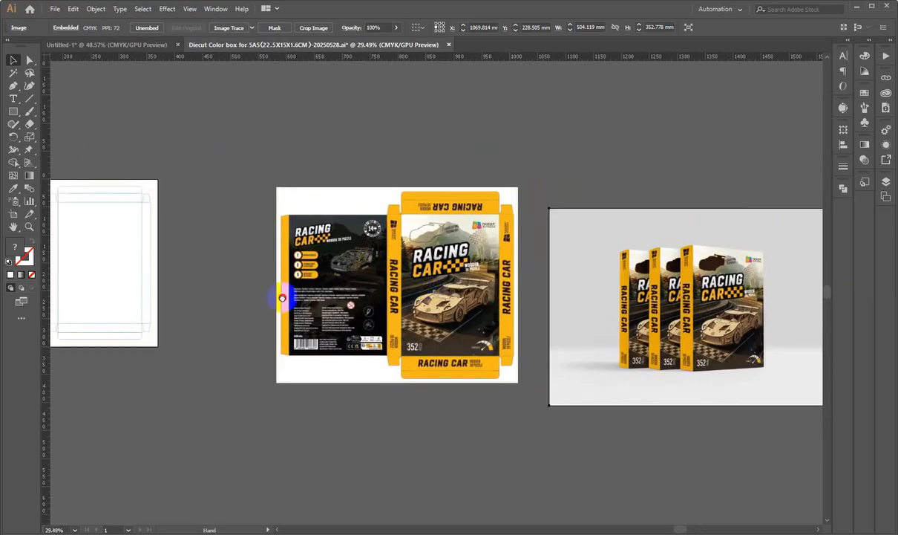
drag(565, 291, 542, 271)
drag(597, 277, 541, 275)
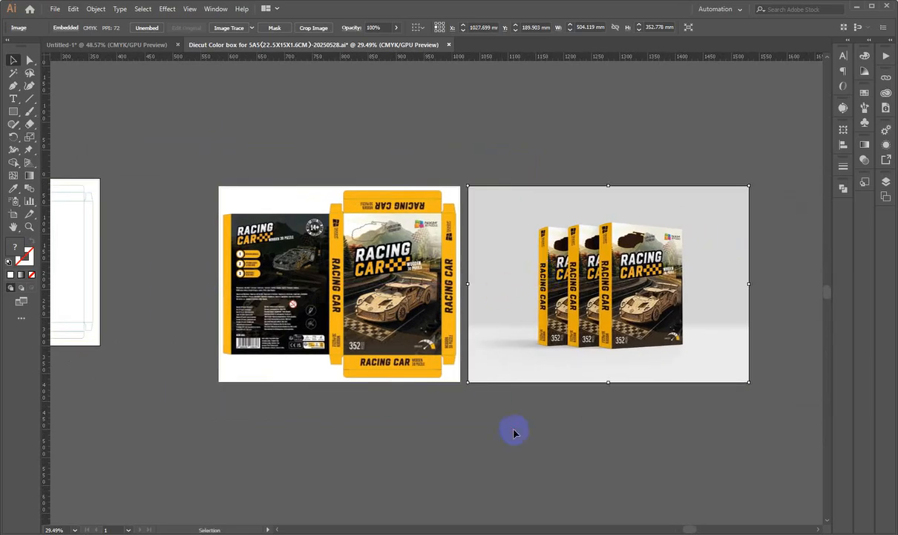
Select the mockup and the flat artwork together and scale both down proportionally, making the mockup about 331 x 232 mm
shift+click(392, 337)
drag(749, 382, 568, 314)
click(442, 391)
Delete both the flat Racing Car artwork and the three-box mockup
drag(424, 241, 477, 251)
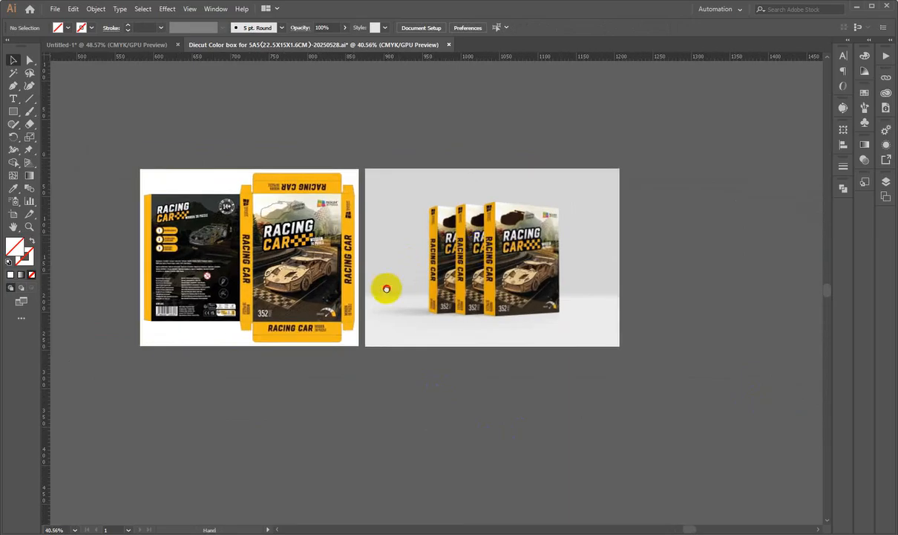
drag(387, 289, 432, 288)
drag(457, 202, 466, 227)
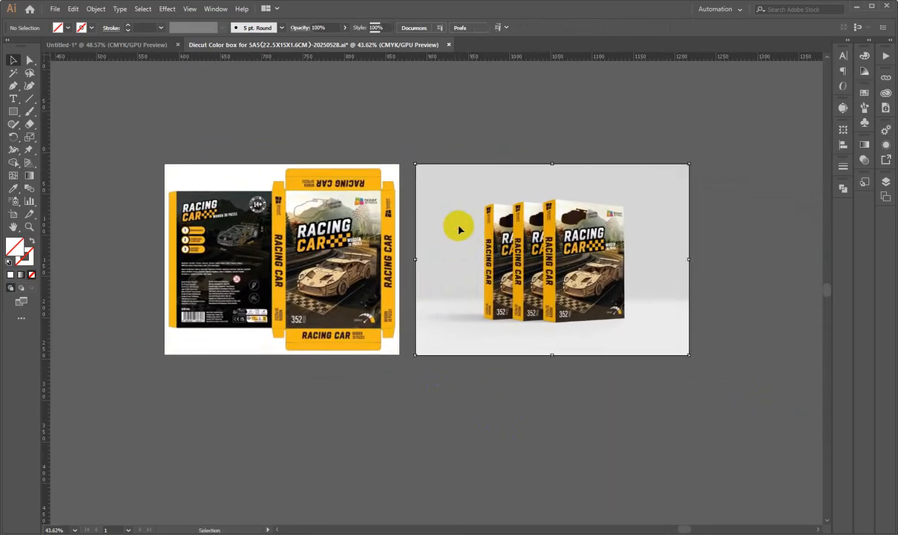
drag(345, 192, 351, 193)
drag(249, 226, 474, 259)
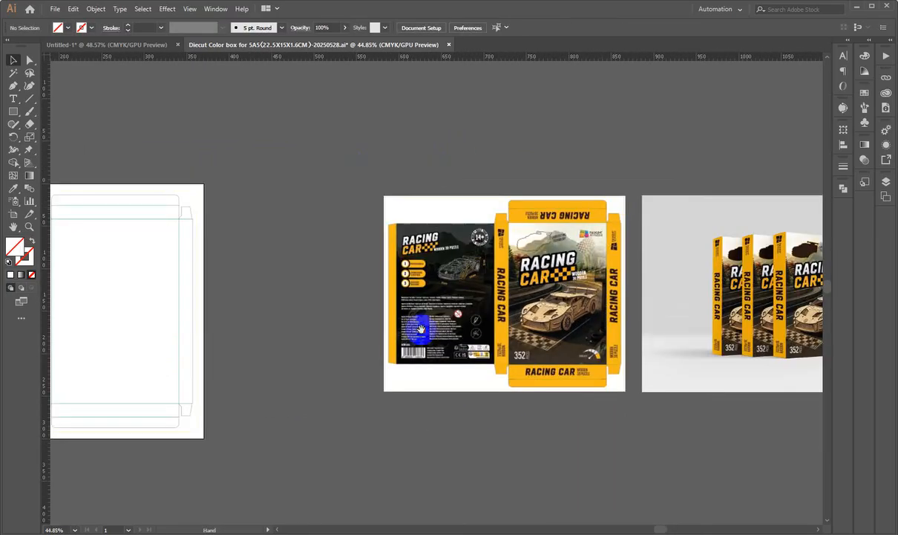
drag(421, 330, 339, 330)
drag(649, 416, 403, 245)
key(Delete)
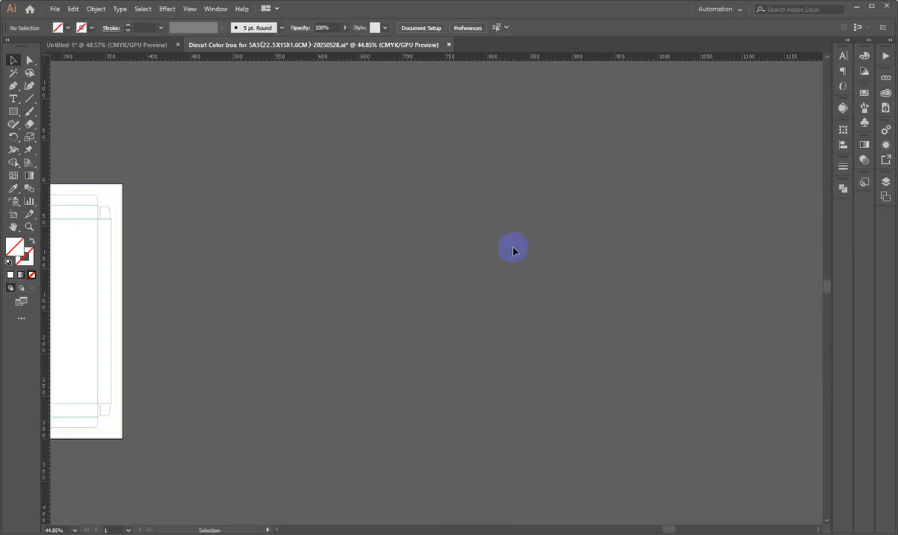
View the blank box dieline on its artboard and undo the deletion of the two reference images
key(ctrl+0)
key(ctrl+minus)
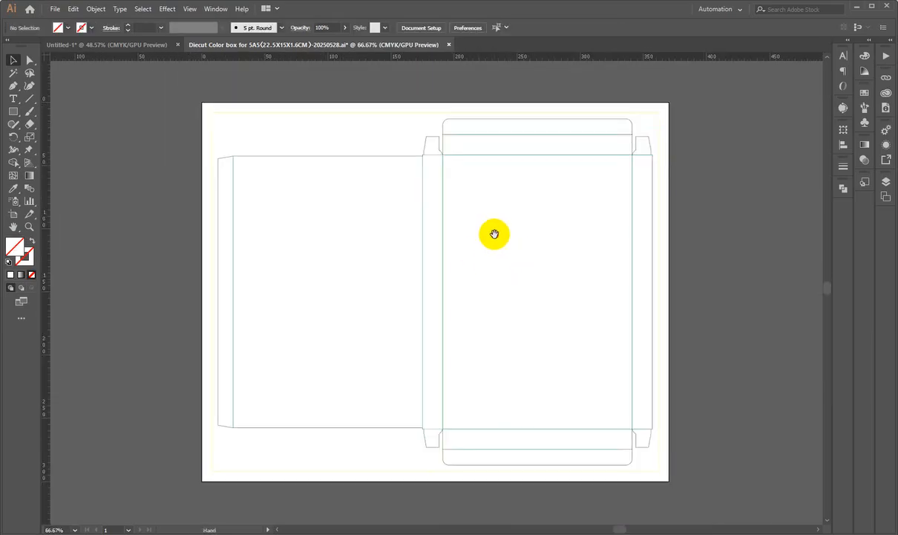
key(ctrl+minus)
drag(436, 272, 471, 335)
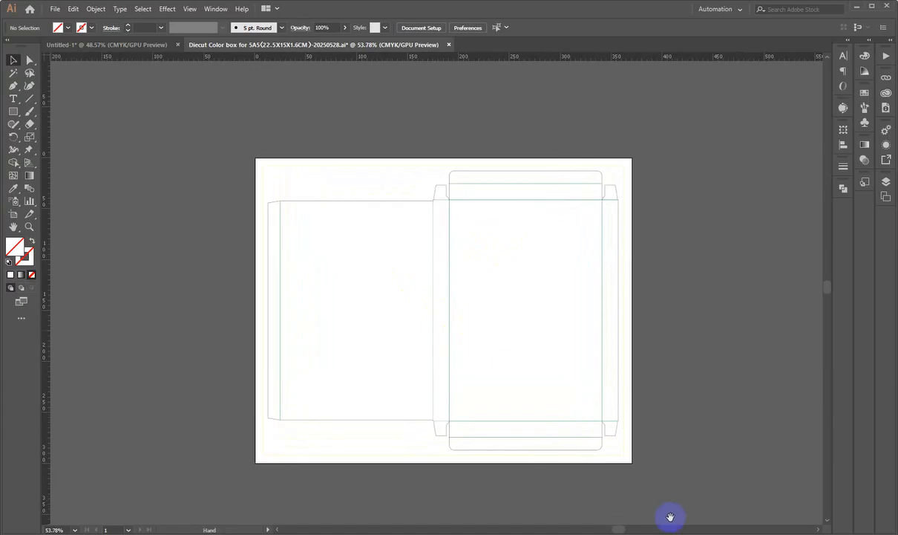
key(ctrl+z)
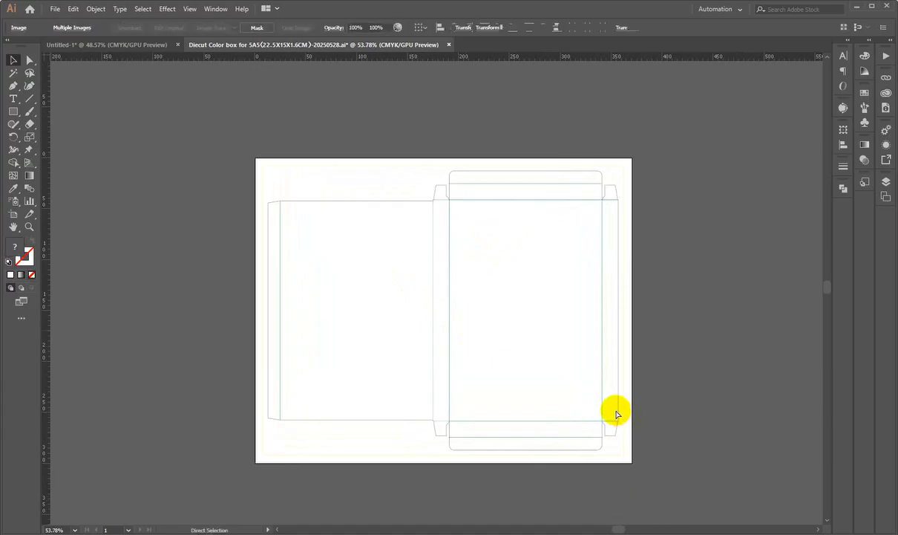
key(ctrl+z)
Delete only the three-box mockup image, leaving the flat Racing Car artwork in place
drag(701, 347, 437, 329)
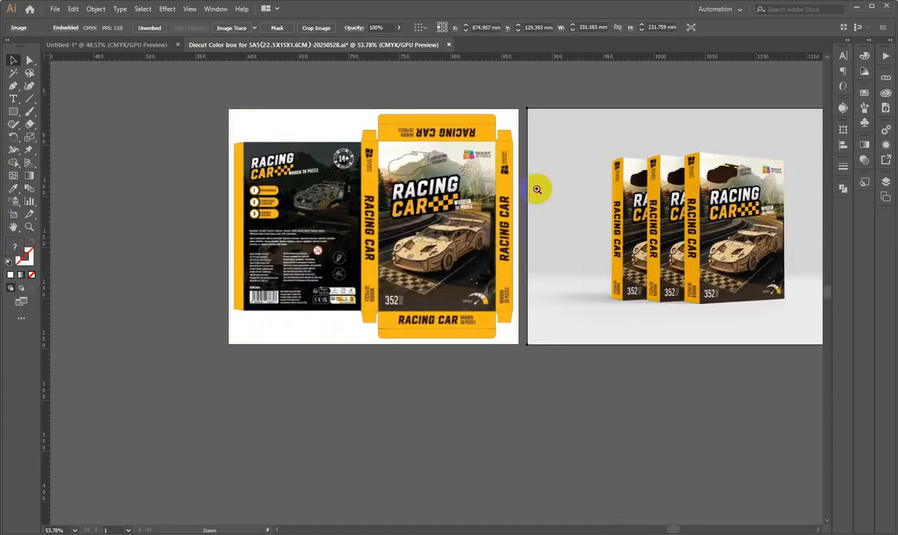
drag(537, 190, 396, 296)
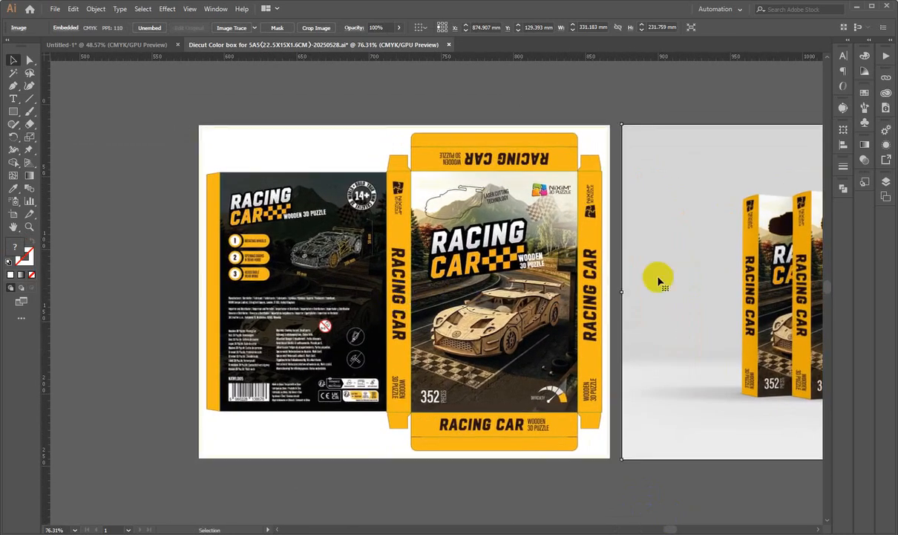
drag(689, 96, 677, 271)
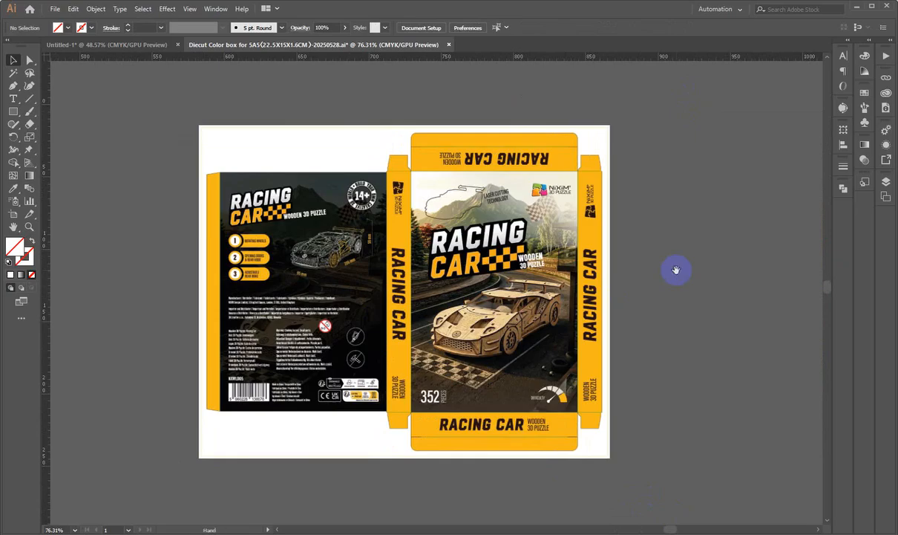
Examine the flat Racing Car artwork panel by panel, covering the back panel, side strips, flaps and front panel
drag(386, 312, 421, 306)
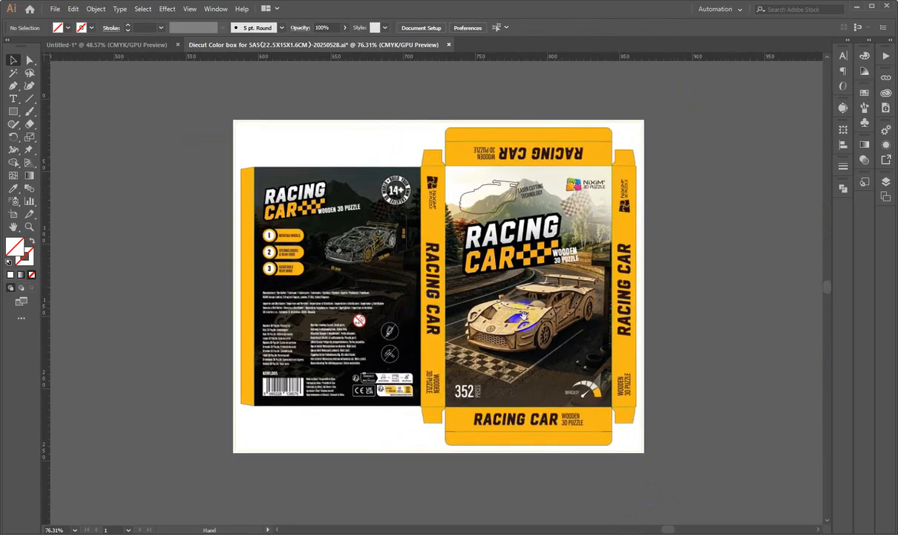
drag(533, 309, 567, 328)
drag(359, 306, 407, 334)
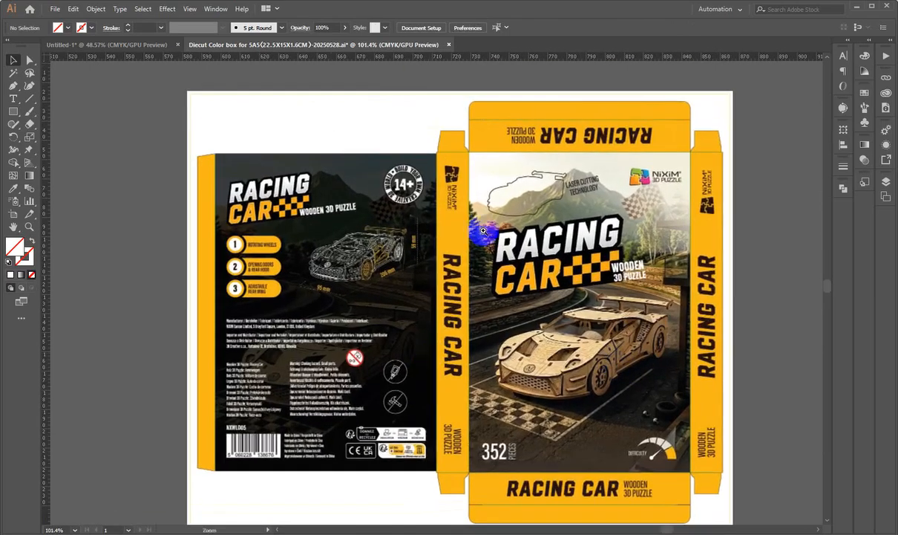
drag(479, 231, 300, 317)
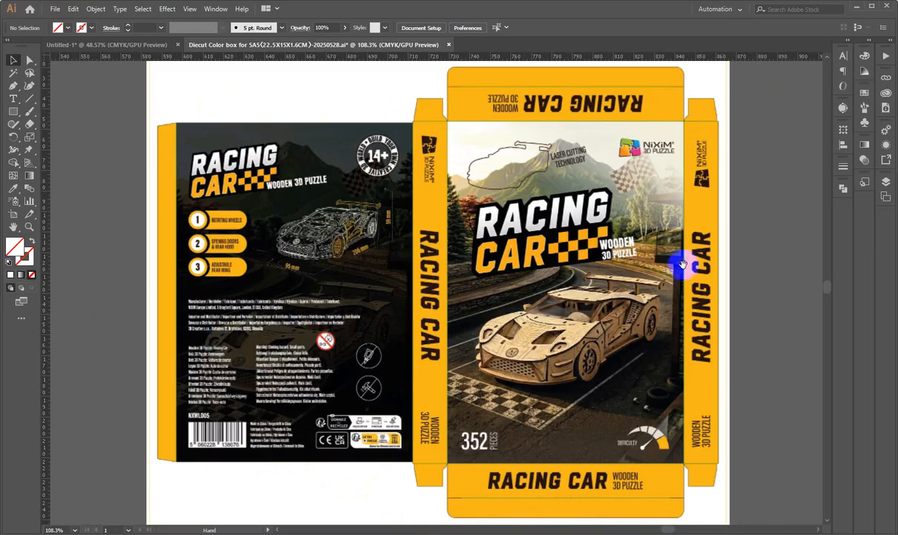
drag(683, 264, 574, 262)
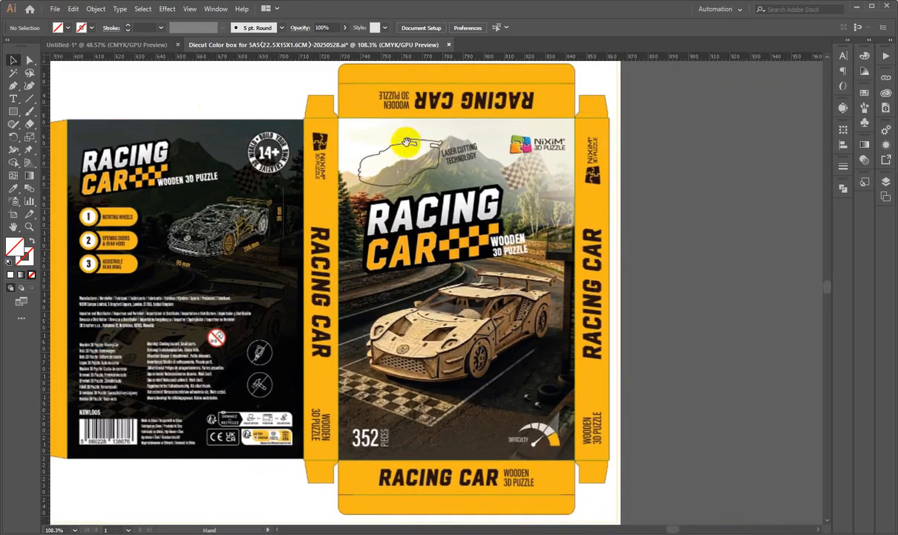
drag(522, 177, 581, 290)
drag(361, 292, 419, 257)
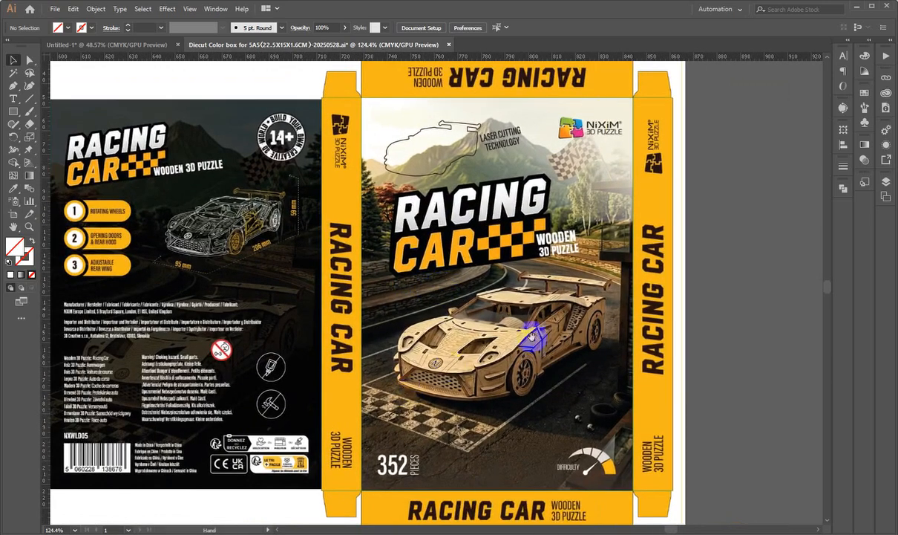
drag(501, 199, 428, 233)
drag(548, 312, 607, 274)
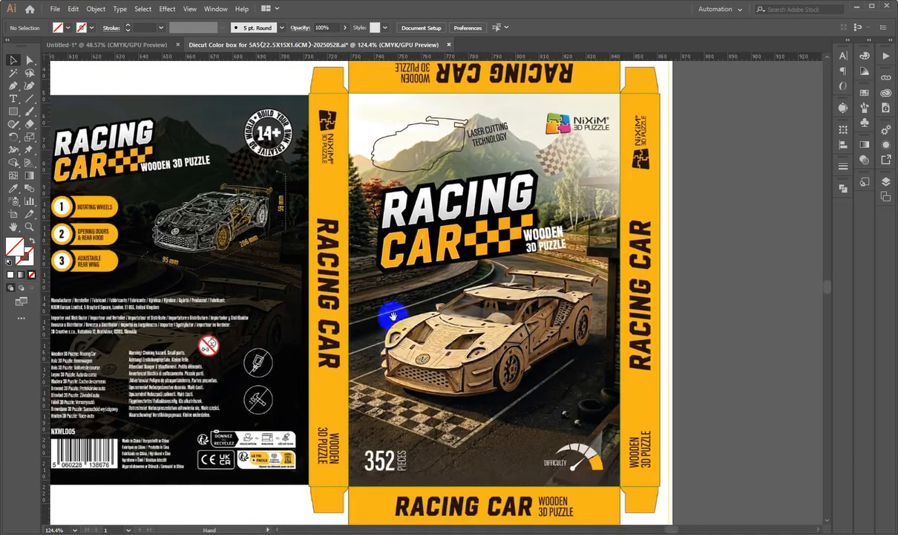
drag(482, 367, 458, 341)
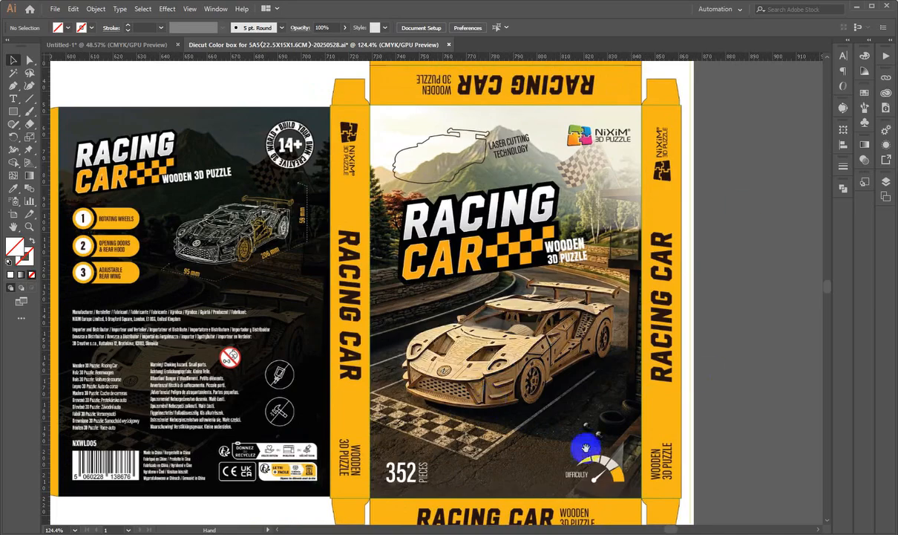
mouse_move(358, 392)
mouse_down()
mouse_move(383, 387)
mouse_move(365, 381)
mouse_up()
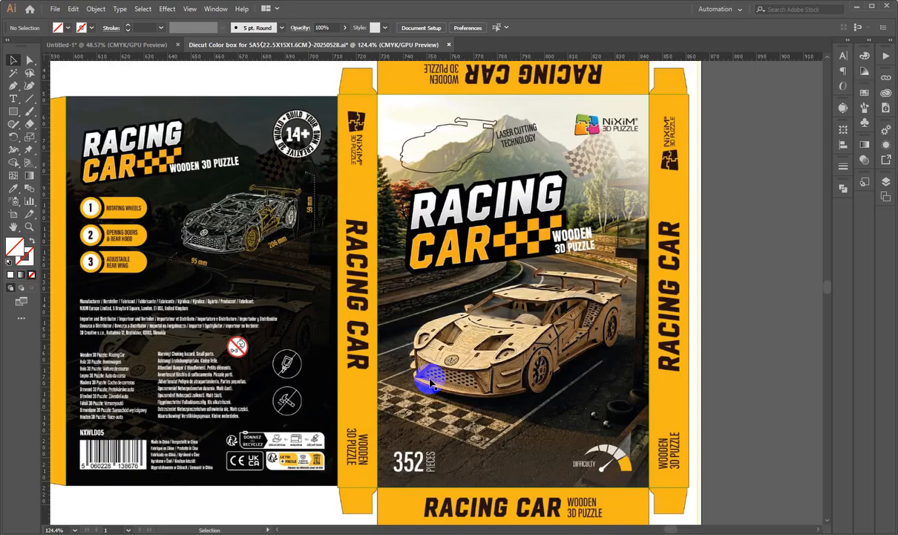
scroll(445, 260, down, 2)
scroll(609, 260, up, 4)
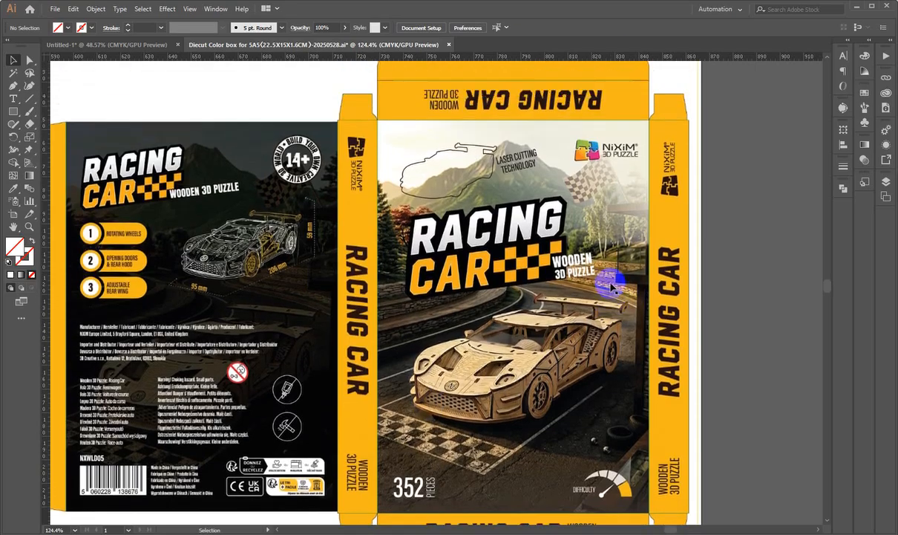
scroll(604, 316, down, 3)
scroll(604, 325, up, 2)
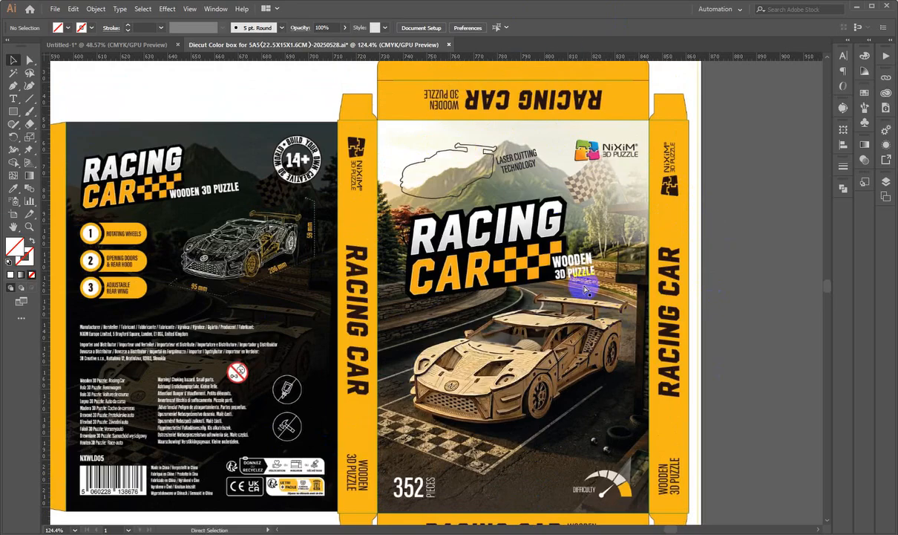
Compare the blank box dieline on the artboard with the layout of the flat Racing Car artwork
key(ctrl+0)
key(ctrl+minus)
key(ctrl+minus)
key(ctrl+0)
key(ctrl+minus)
key(space)
drag(528, 320, 129, 279)
drag(656, 236, 345, 247)
key(ctrl+space)
drag(551, 200, 605, 272)
drag(546, 279, 579, 276)
key(ctrl+space)
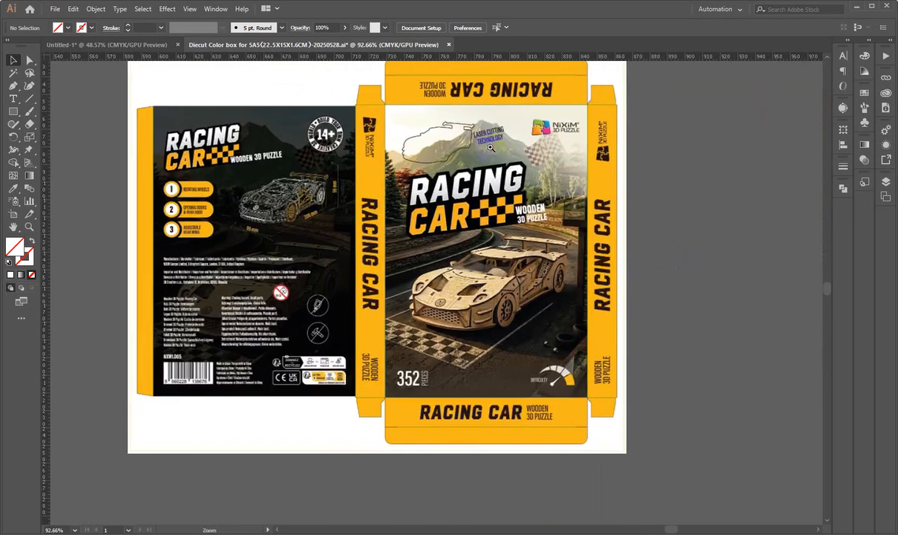
Examine the flat Racing Car artwork as a whole and the logo and title area on its front panel
drag(491, 148, 519, 167)
drag(435, 243, 462, 243)
drag(495, 214, 447, 230)
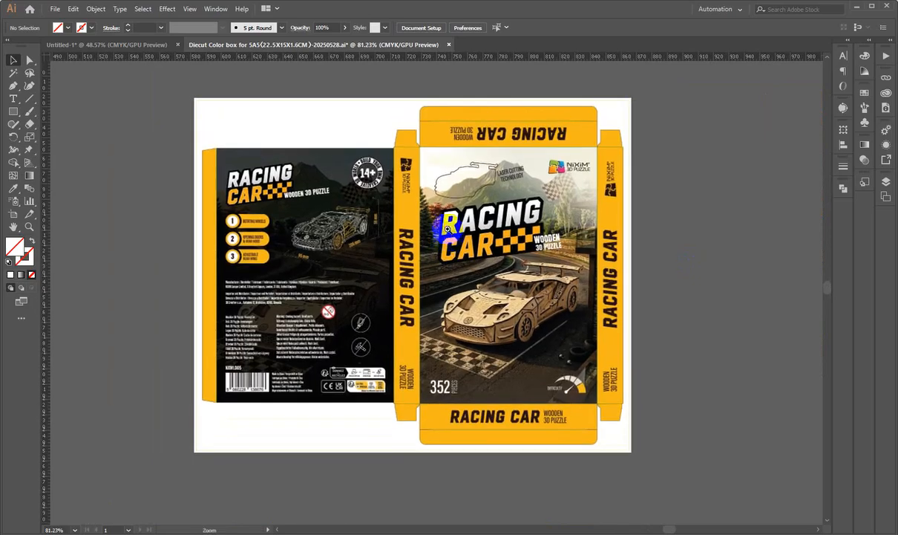
drag(448, 181, 473, 267)
drag(512, 273, 605, 241)
drag(598, 240, 493, 251)
drag(557, 186, 498, 237)
drag(576, 228, 606, 242)
Delete the Racing Car artwork and close the box dieline document without saving the changes
key(ctrl+a)
key(Delete)
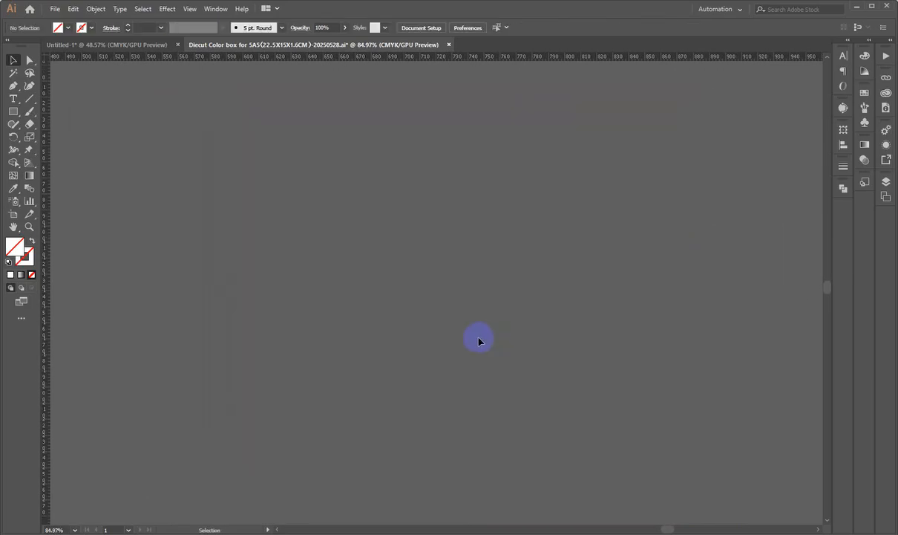
key(ctrl+0)
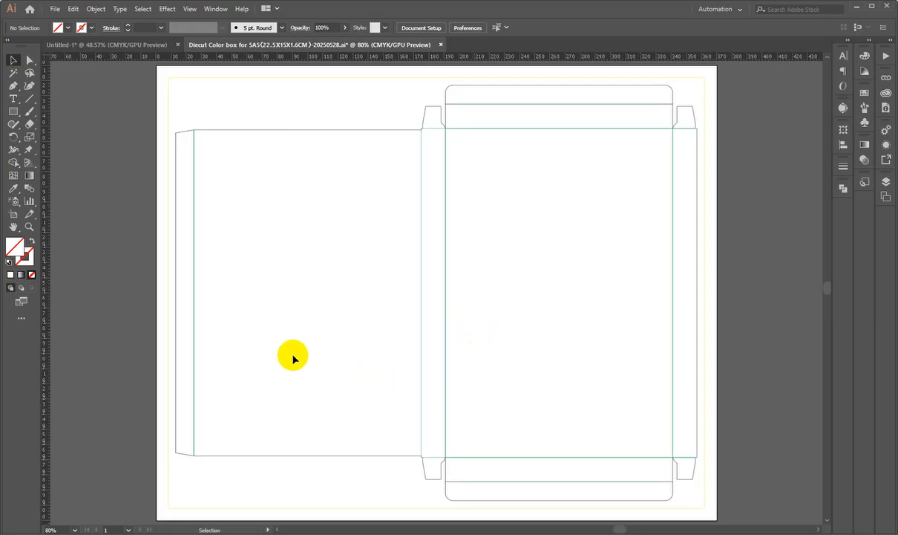
key(ctrl+w)
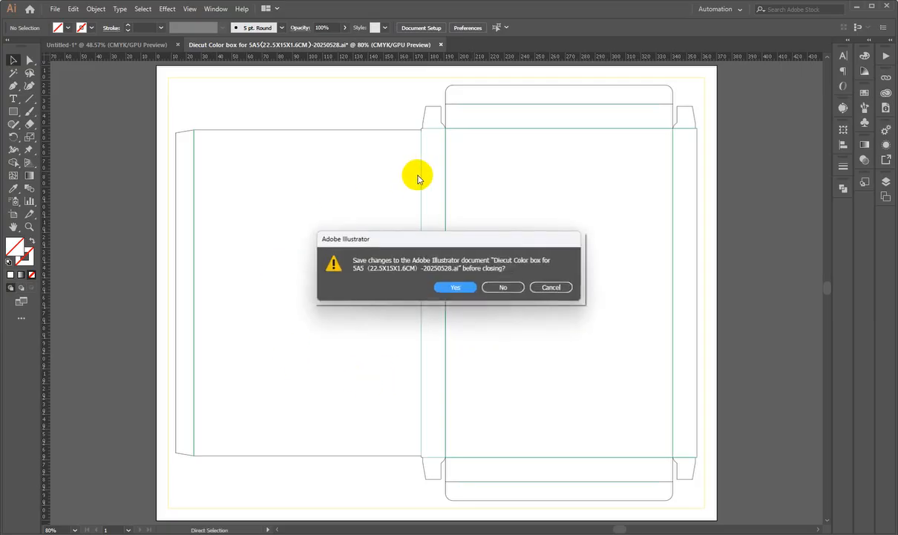
click(510, 289)
Compare the kraft pouch photo with the red rectangle, and move the rectangle higher on the artboard
drag(517, 309, 479, 295)
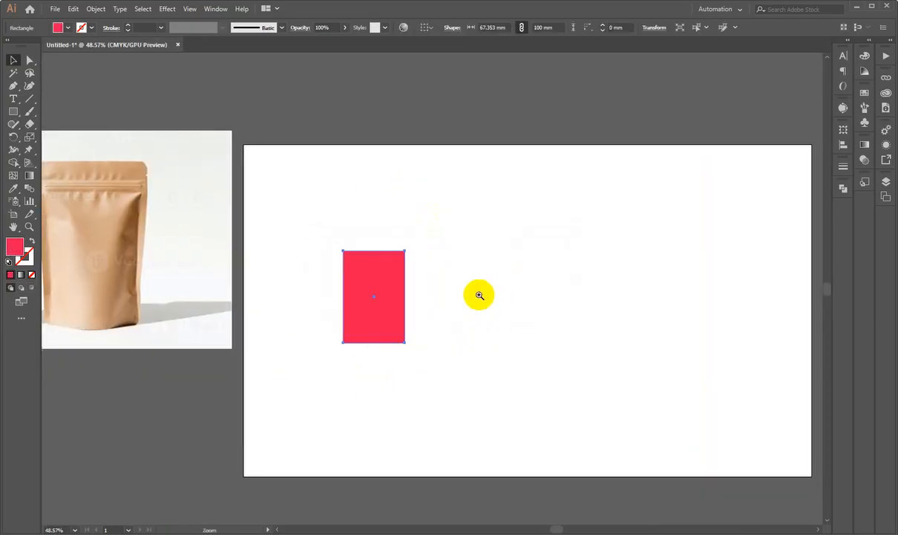
drag(268, 293, 416, 277)
scroll(369, 265, up, 1)
drag(221, 266, 401, 269)
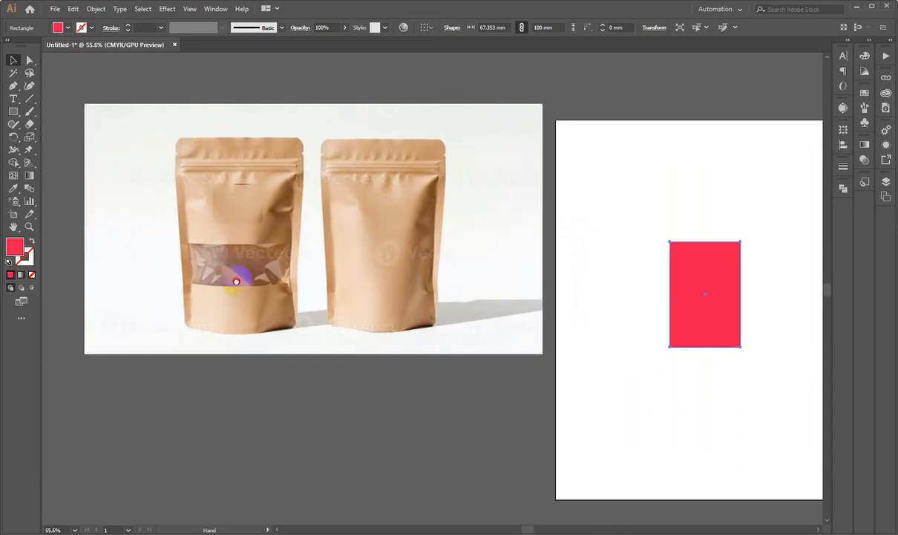
drag(360, 181, 285, 222)
drag(655, 282, 639, 266)
drag(469, 273, 233, 313)
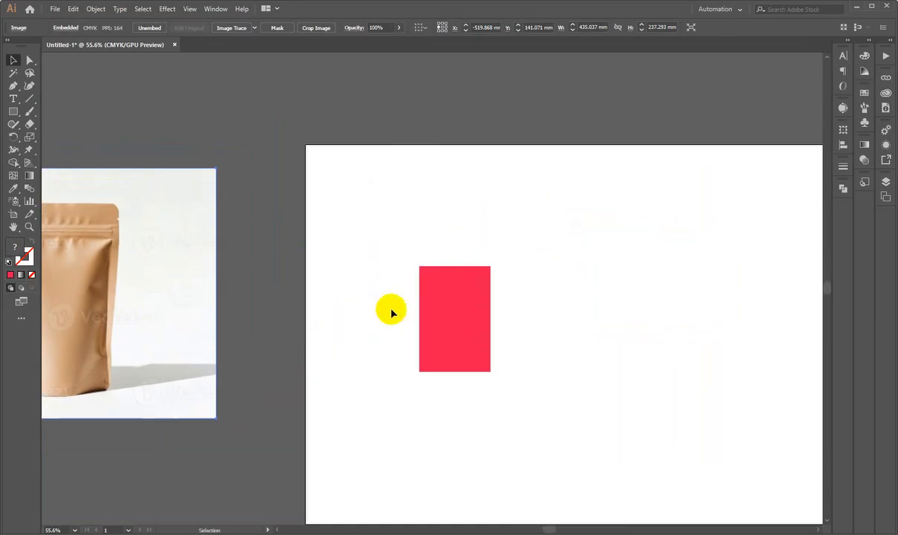
drag(457, 304, 441, 241)
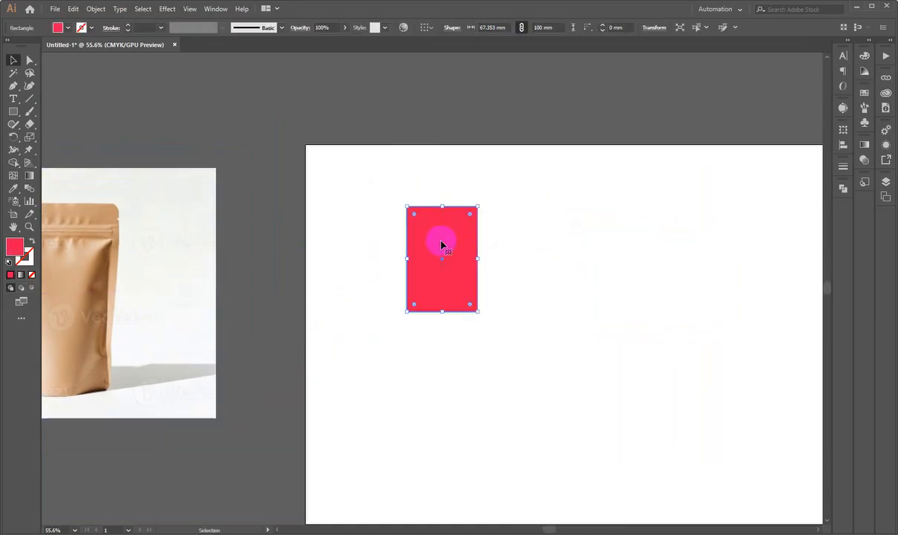
Try placing a copy of the red rectangle beside the original, level with it
drag(421, 278, 528, 278)
click(497, 433)
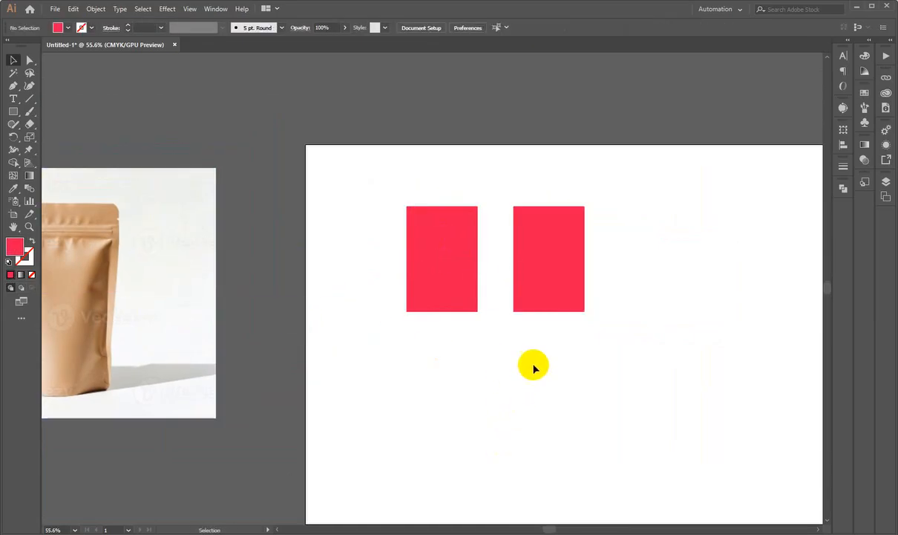
drag(730, 409, 287, 154)
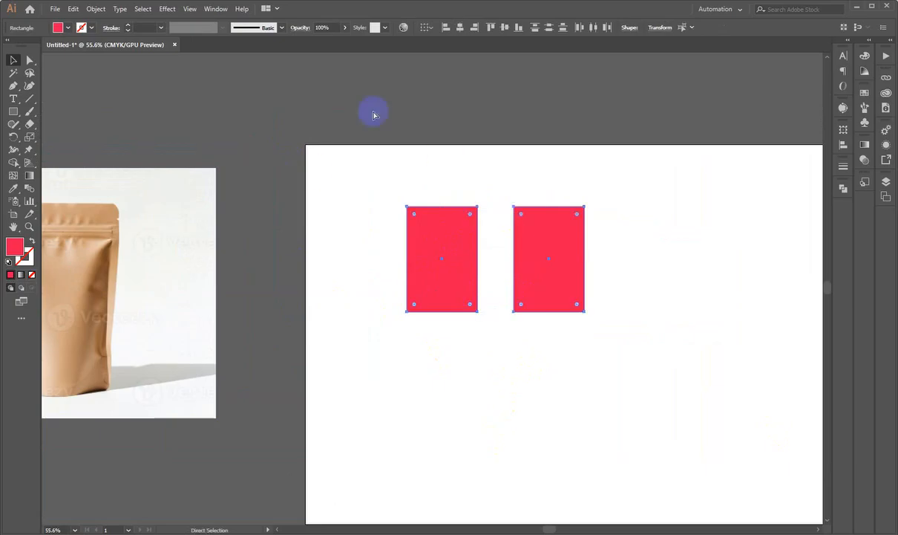
key(ctrl+z)
click(617, 274)
Swap the red rectangle's fill and stroke so it has no fill and a 1 pt red outline
drag(453, 322, 522, 283)
drag(501, 234, 559, 276)
mouse_move(477, 308)
mouse_down()
mouse_move(491, 264)
mouse_move(465, 302)
mouse_up()
drag(458, 265, 426, 297)
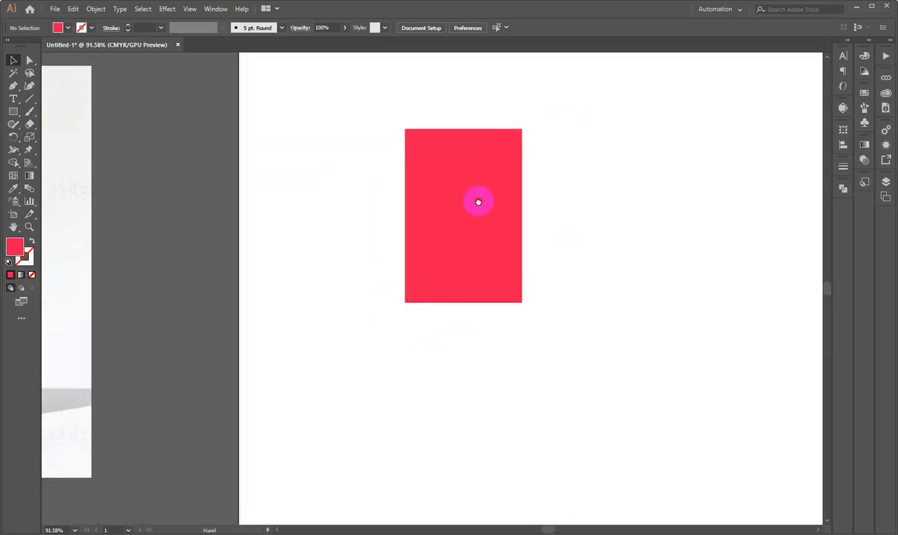
drag(478, 202, 468, 202)
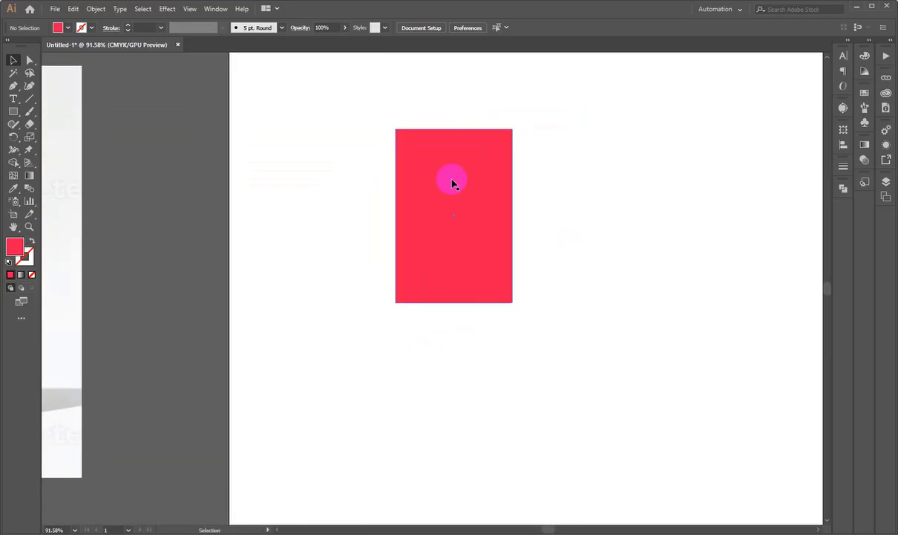
drag(508, 325, 528, 285)
click(520, 166)
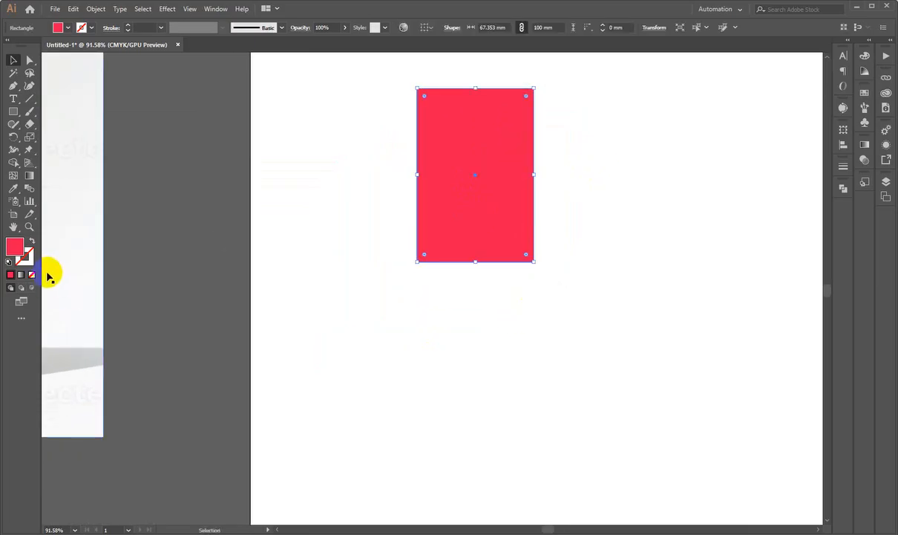
click(32, 241)
Move the outlined rectangle higher on the artboard and place a copy directly below it with touching edges
click(350, 160)
mouse_move(351, 161)
mouse_down()
mouse_move(516, 326)
mouse_move(479, 379)
mouse_up()
click(513, 325)
drag(528, 230, 532, 178)
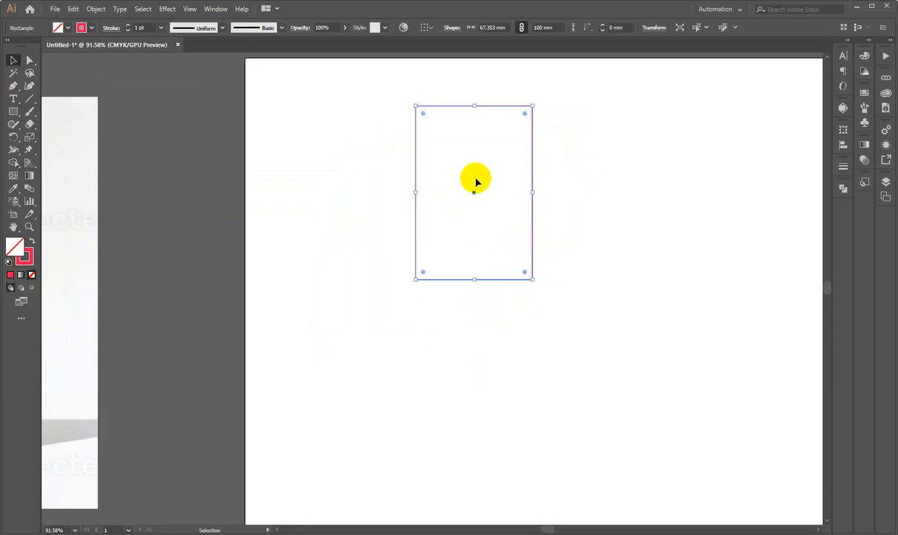
drag(474, 194, 475, 324)
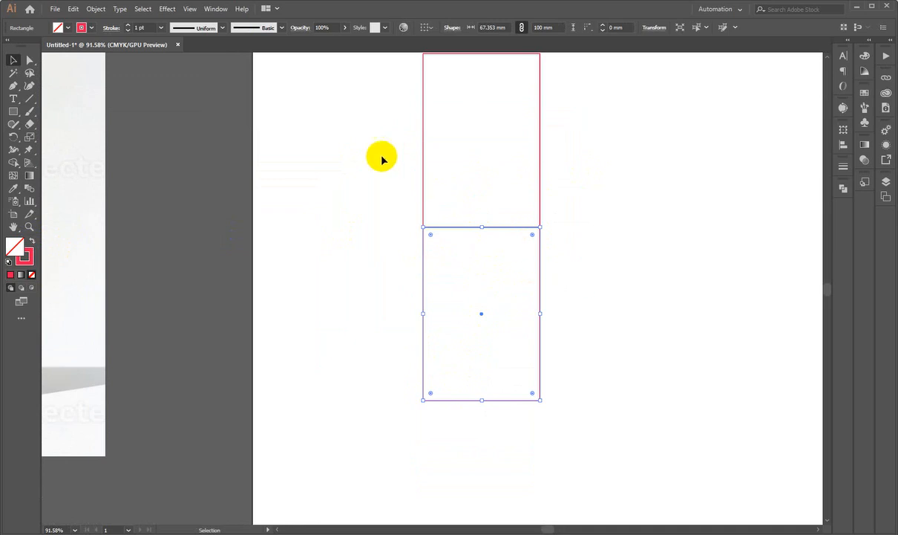
Try setting the lower rectangle's height to 25 mm with the reference point at mid-height
click(431, 128)
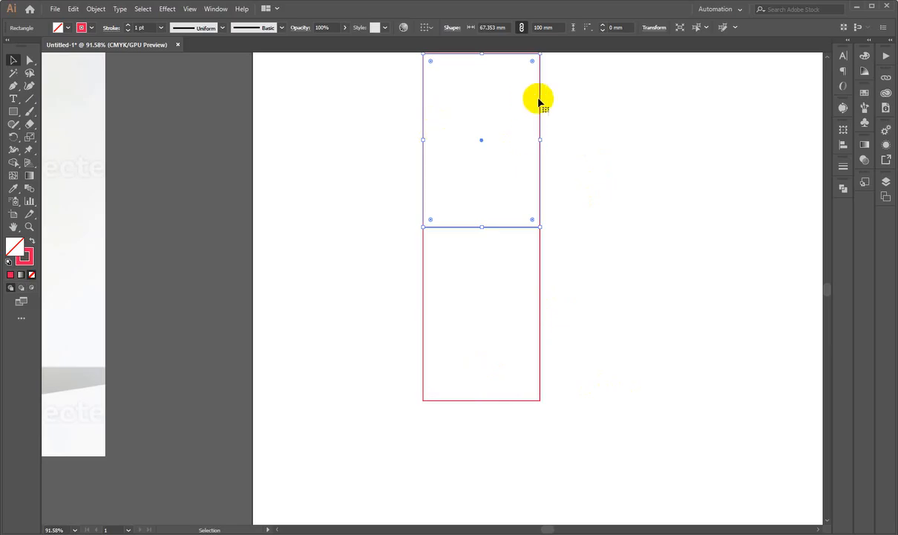
click(845, 130)
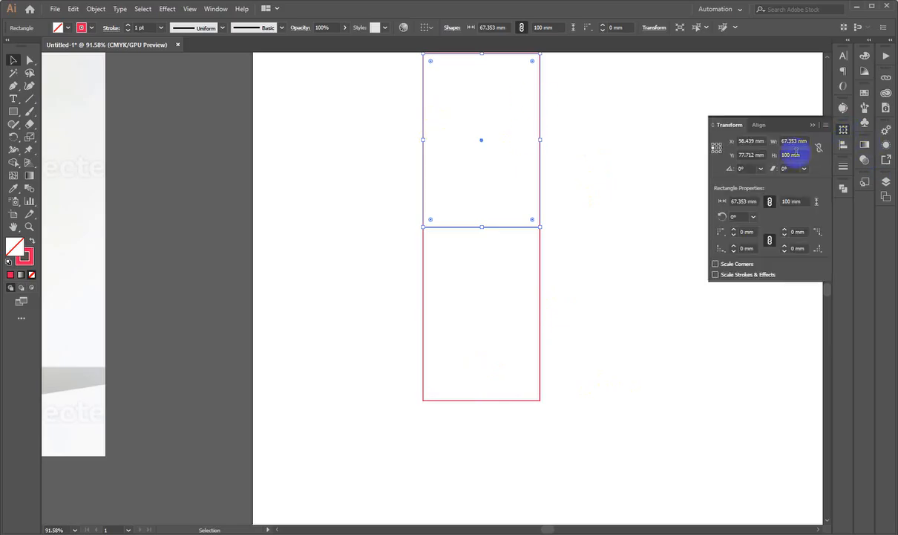
click(513, 291)
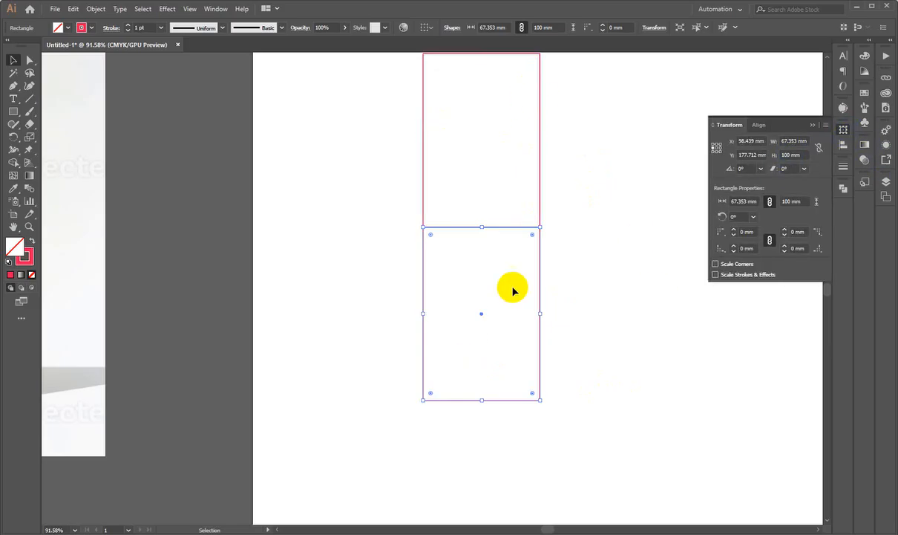
click(800, 156)
key(Return)
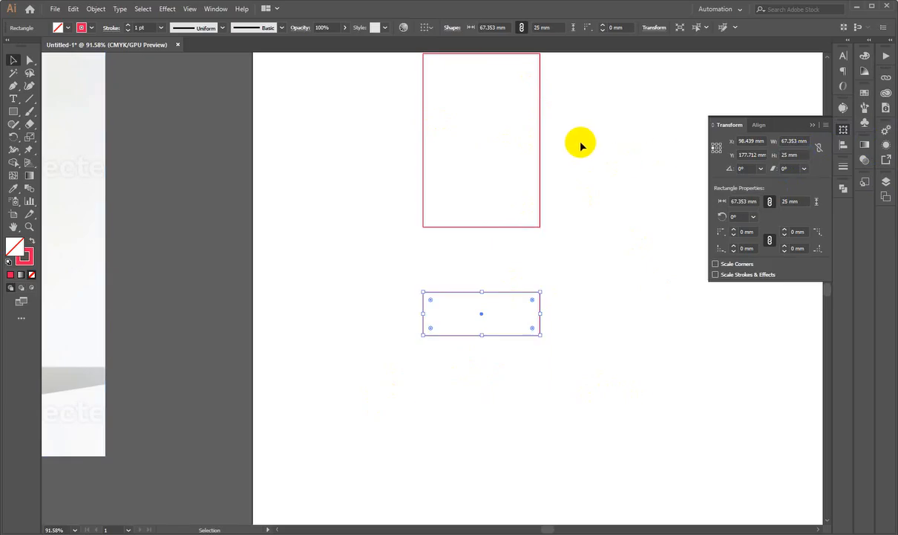
key(ctrl+z)
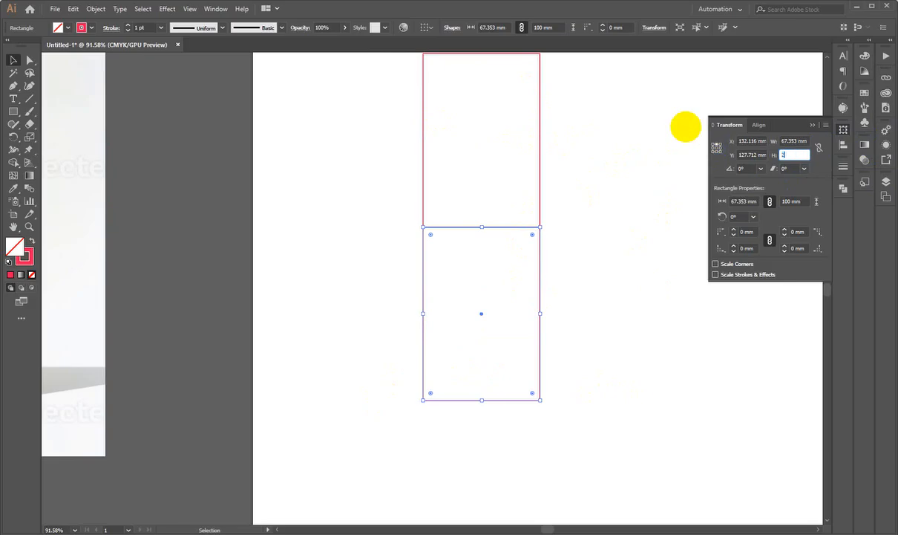
Set the lower rectangle's height to 25 mm from its top-centre reference point, keeping it attached to the upper panel
text(25)
key(Return)
click(423, 358)
drag(450, 272, 367, 322)
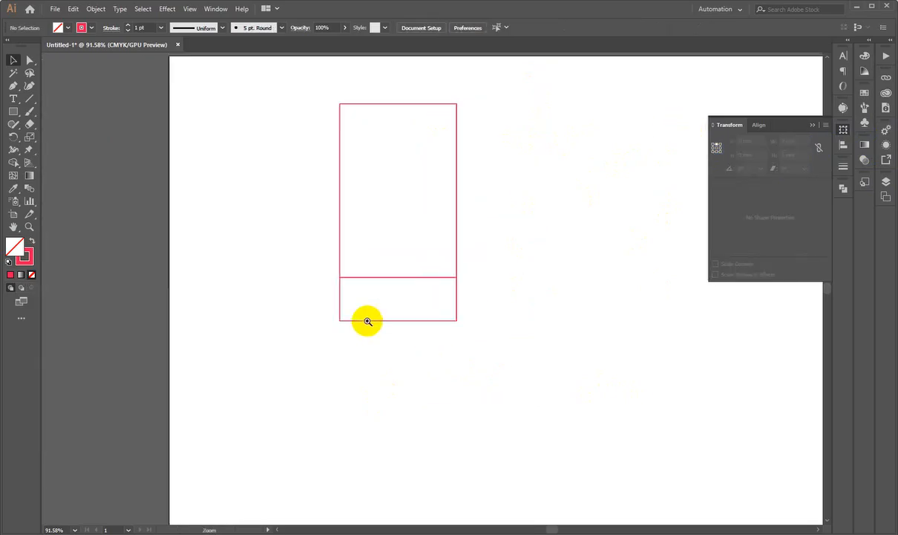
Place a copy of the 100 mm tall rectangle directly below the 25 mm strip, and check the stacked panels individually
scroll(376, 316, down, 3)
drag(439, 171, 444, 322)
drag(392, 211, 430, 251)
drag(272, 160, 603, 246)
click(525, 321)
drag(525, 321, 317, 300)
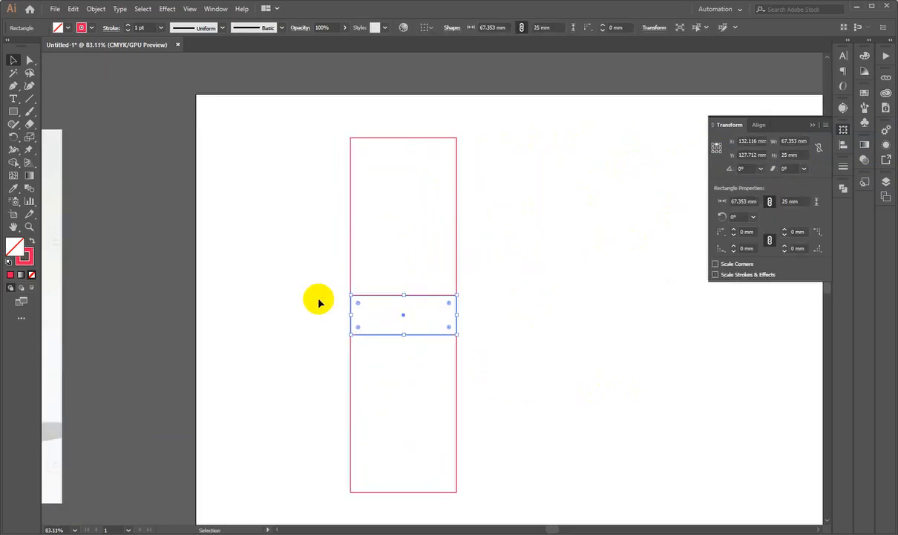
drag(283, 394, 703, 501)
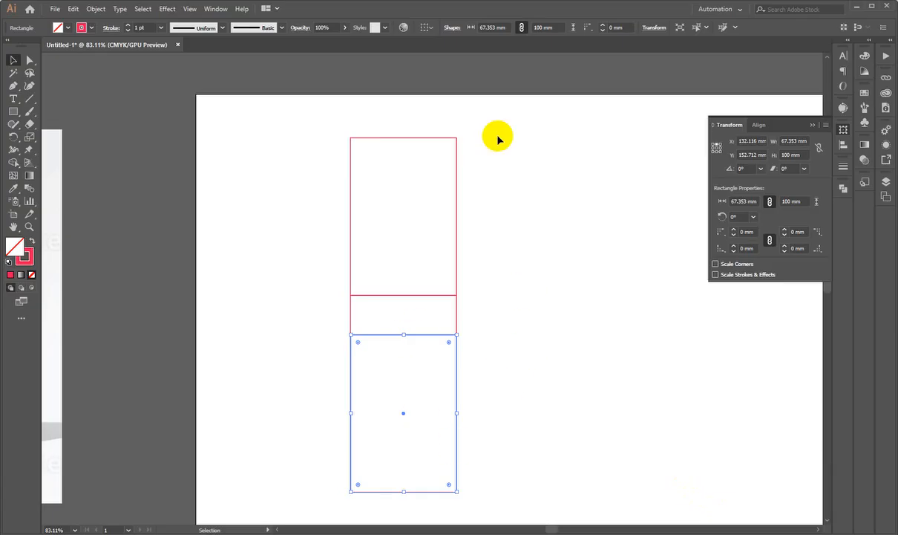
click(568, 270)
Examine the 25 mm middle strip and its joints with the two tall panels up close
drag(353, 332, 487, 337)
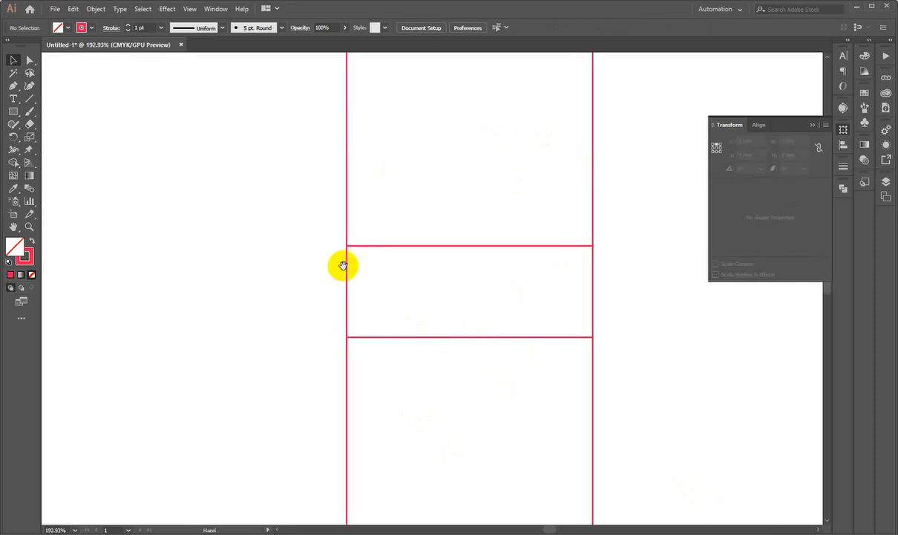
drag(319, 276, 314, 340)
drag(473, 291, 541, 356)
drag(415, 361, 408, 344)
drag(345, 359, 415, 337)
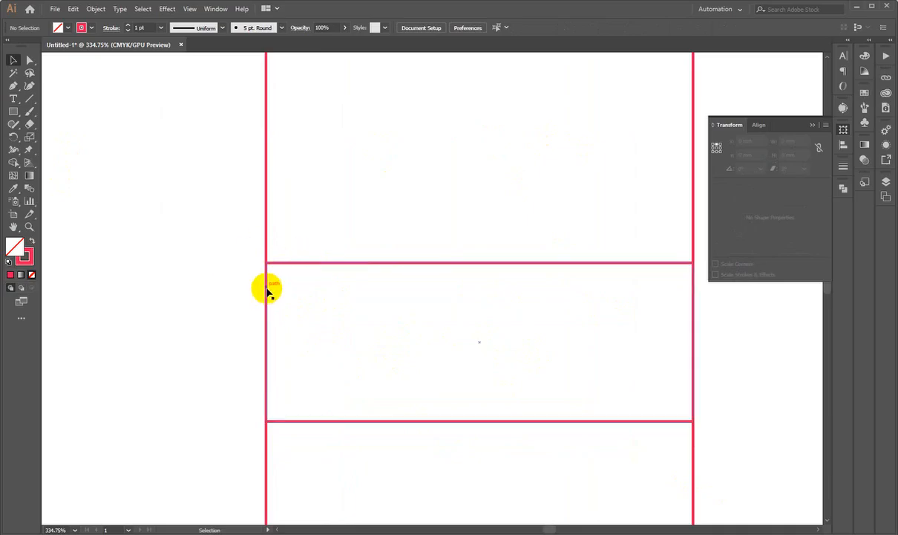
scroll(301, 378, up, 5)
Compare the three-panel pouch layout on the artboard with the front and back views in the kraft pouch photo
drag(437, 282, 242, 326)
drag(246, 360, 487, 302)
drag(486, 302, 375, 326)
drag(383, 332, 488, 351)
drag(439, 303, 416, 310)
mouse_move(588, 328)
mouse_down()
mouse_move(515, 331)
mouse_move(575, 339)
mouse_up()
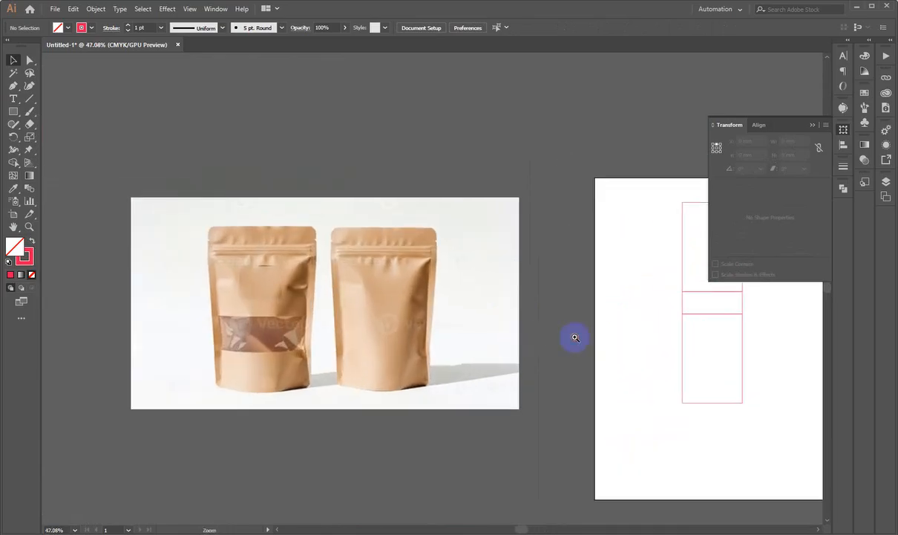
drag(631, 336, 451, 319)
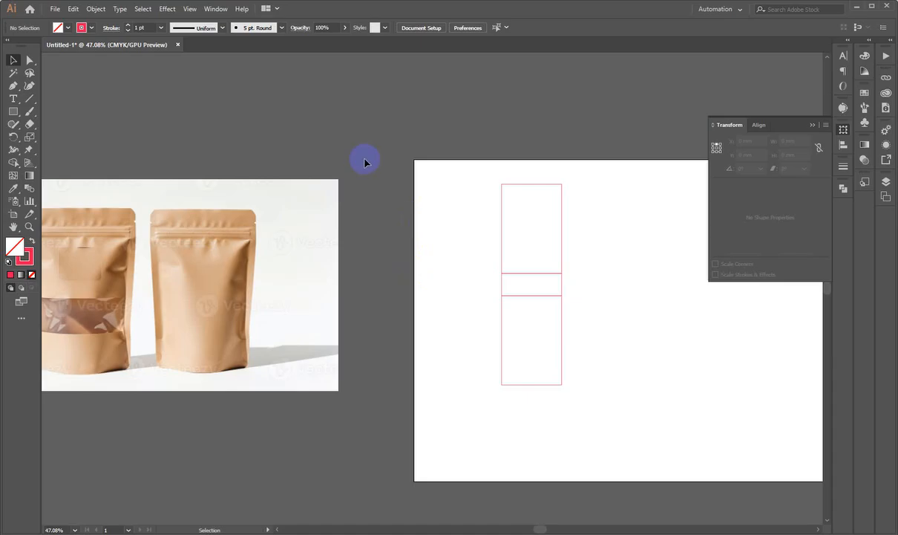
scroll(328, 160, down, 2)
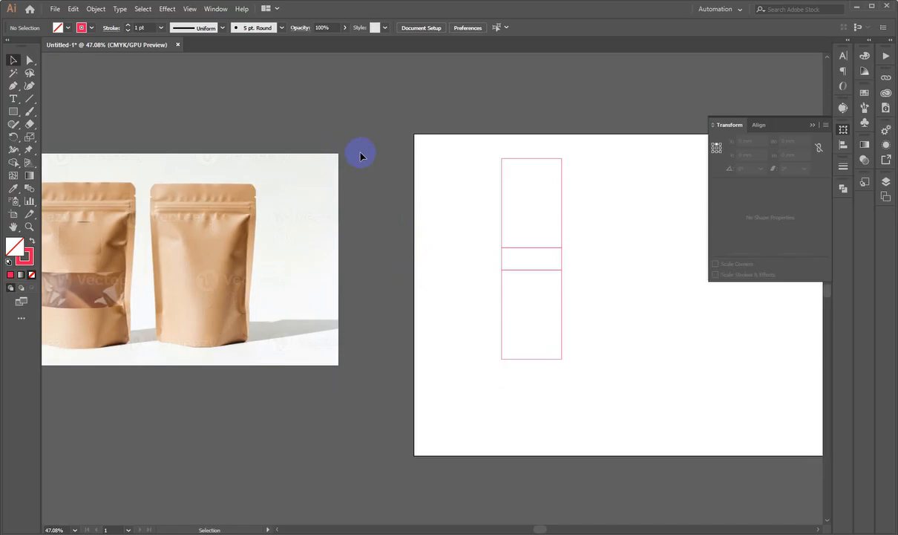
scroll(362, 168, down, 2)
scroll(363, 173, left, 2)
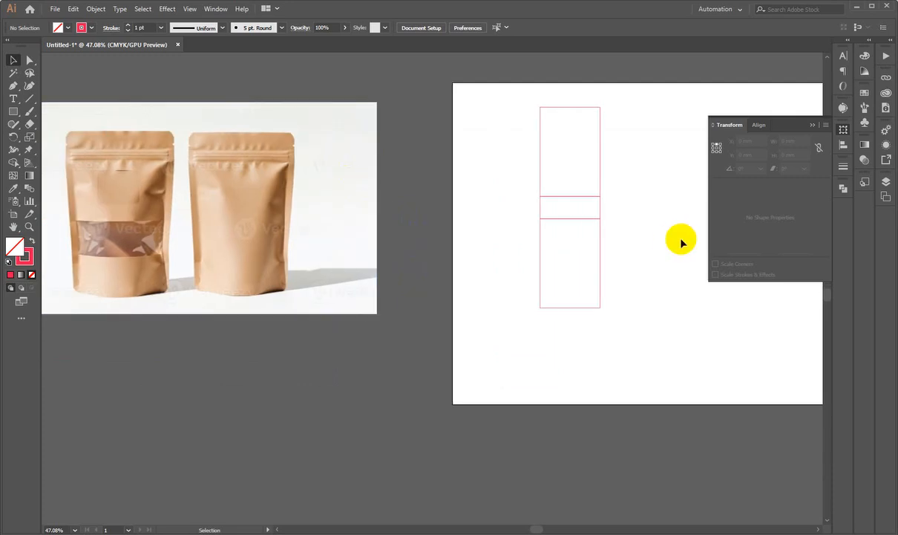
Draw an ellipse about 162 mm wide and 159 mm high on the empty artboard area beside the pouch layout
drag(653, 239, 369, 248)
drag(14, 113, 75, 132)
scroll(435, 230, right, 2)
scroll(435, 229, up, 1)
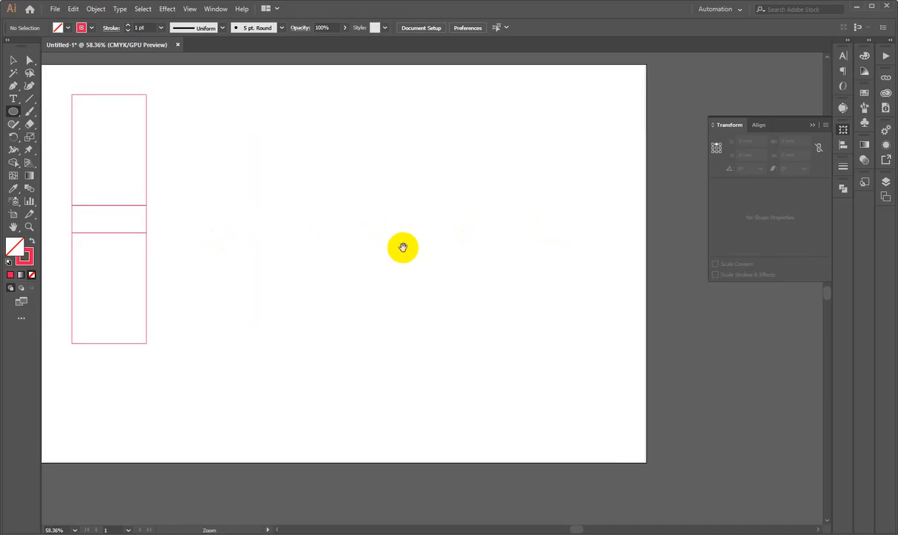
drag(277, 144, 473, 329)
scroll(401, 216, up, 1)
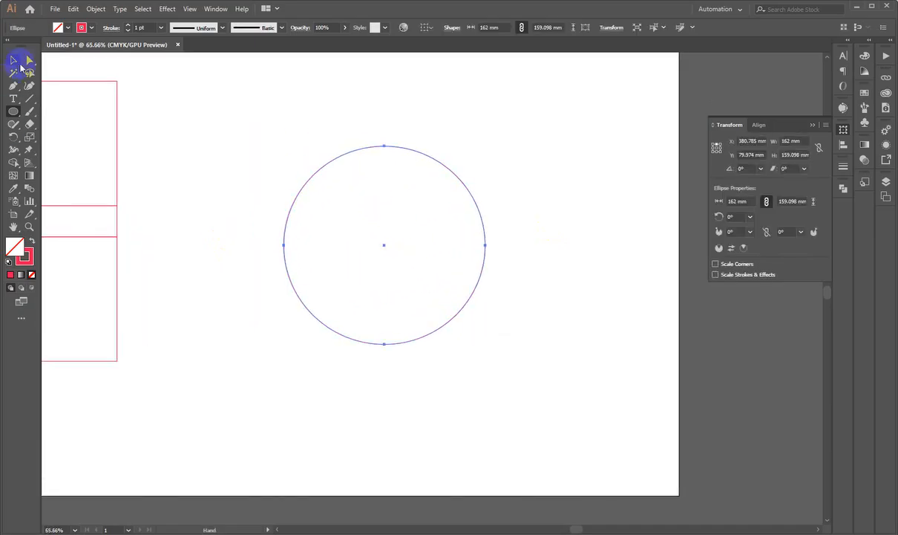
Pull the ellipse's top anchor point down to about its centre, forming a concave-topped shape about 98.6 mm high
click(29, 60)
drag(384, 146, 380, 247)
click(17, 61)
click(252, 162)
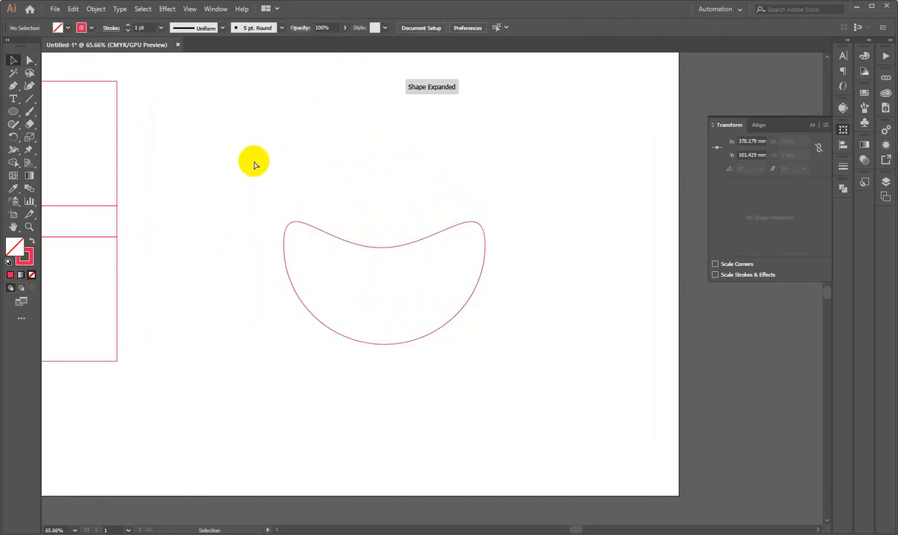
Select the concave-topped shape and examine its dipped upper edge and overall outline
drag(233, 182, 243, 191)
drag(327, 215, 385, 222)
drag(311, 265, 265, 237)
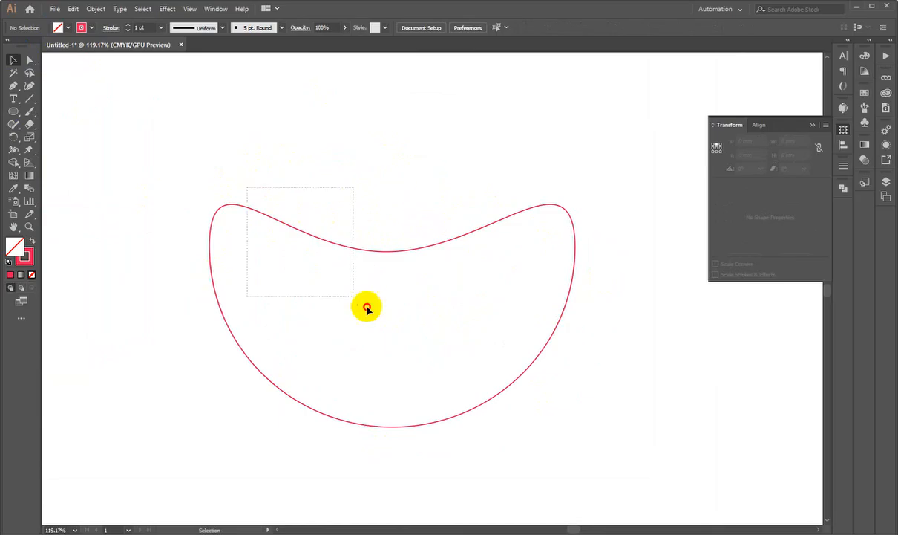
drag(367, 307, 367, 307)
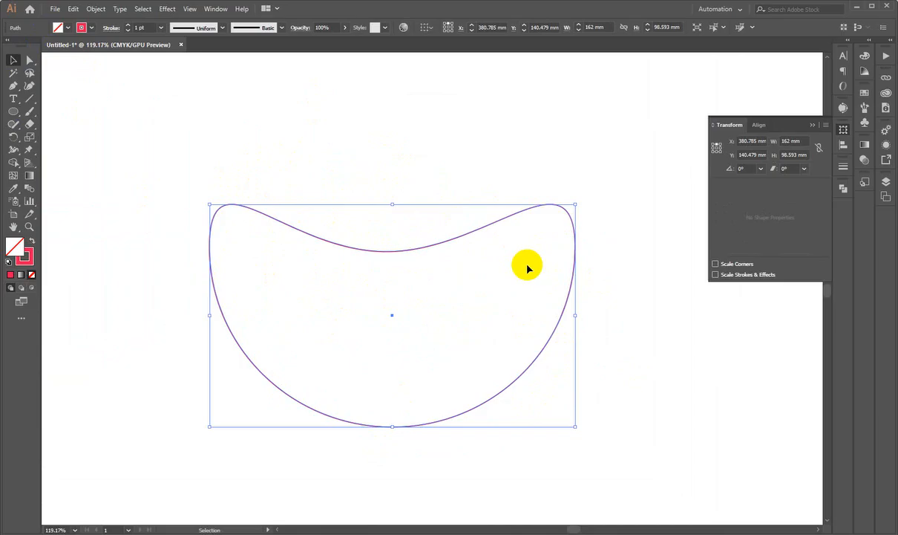
click(311, 154)
drag(477, 220, 461, 276)
drag(312, 180, 300, 249)
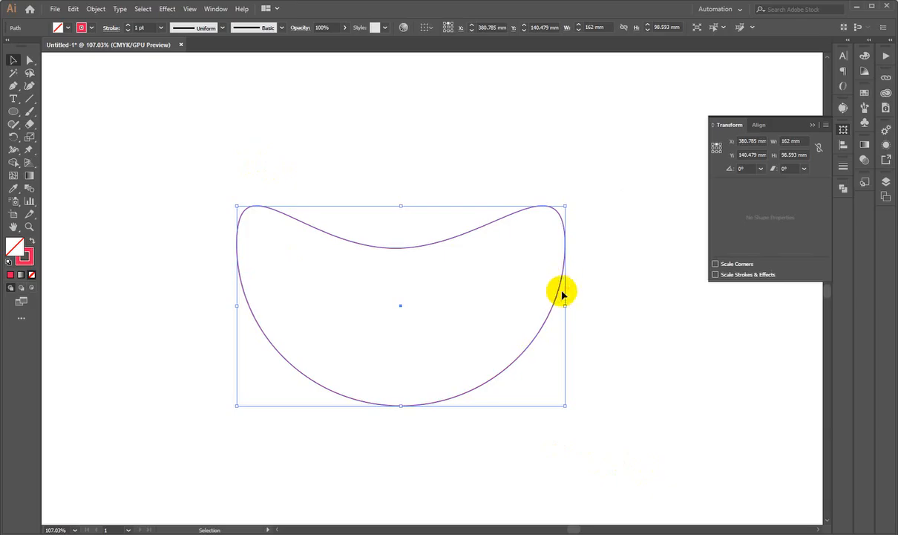
Nudge the concave-topped shape on the artboard to about X 384.1 mm, Y 138.8 mm
mouse_move(560, 297)
mouse_down()
mouse_move(309, 281)
mouse_move(714, 251)
mouse_move(580, 292)
mouse_move(564, 294)
mouse_move(563, 285)
mouse_up()
drag(526, 319, 374, 324)
drag(342, 320, 497, 309)
drag(422, 280, 431, 281)
drag(520, 280, 391, 281)
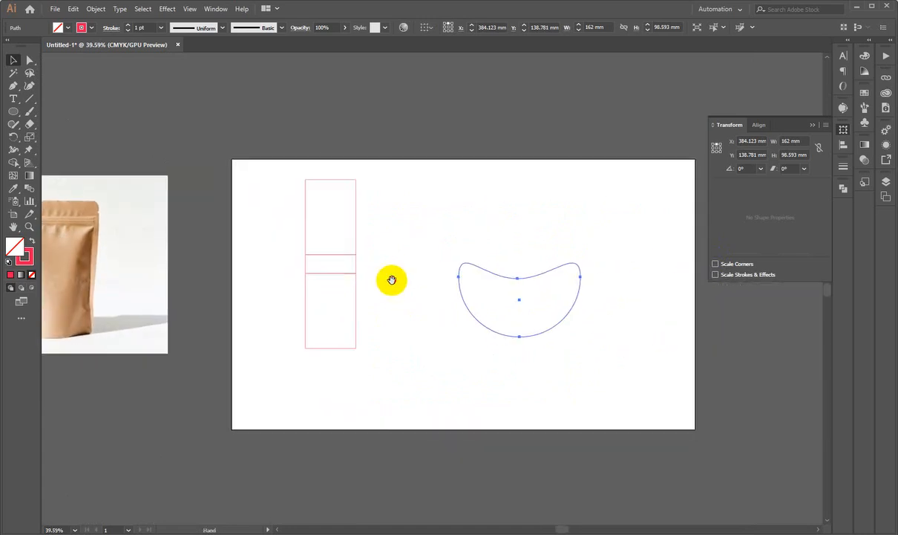
Try deleting the three-panel pouch layout together with the concave-topped shape, and undo the deletion
drag(303, 203, 313, 203)
drag(277, 174, 671, 407)
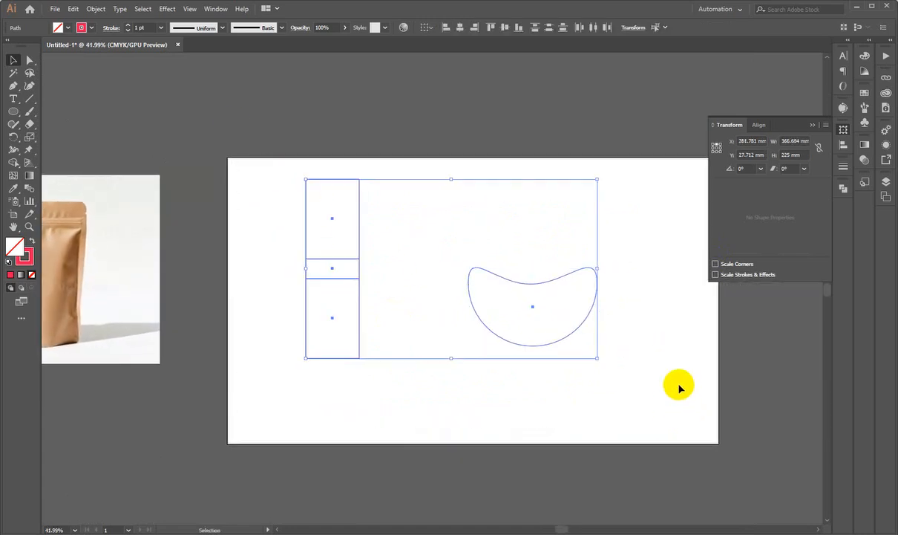
key(Delete)
scroll(627, 384, down, 2)
drag(229, 300, 488, 395)
key(ctrl+z)
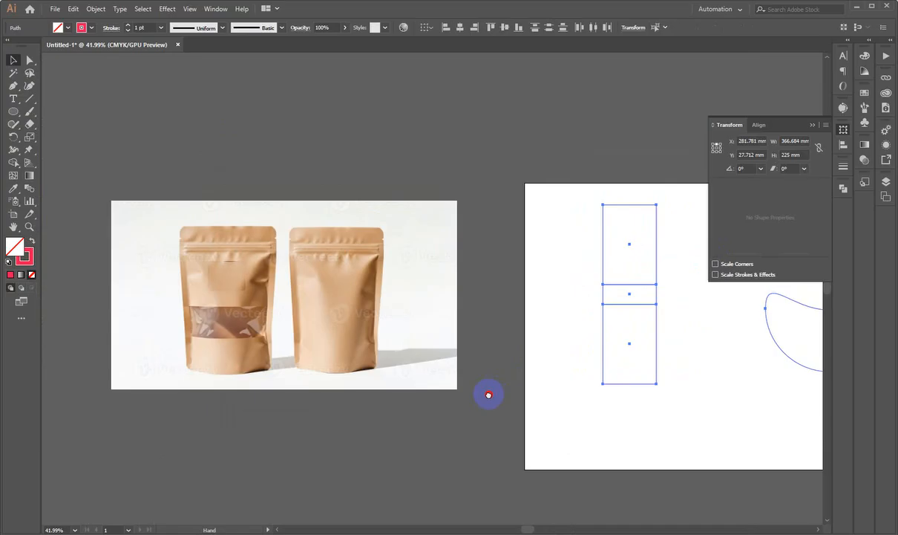
drag(488, 394, 408, 392)
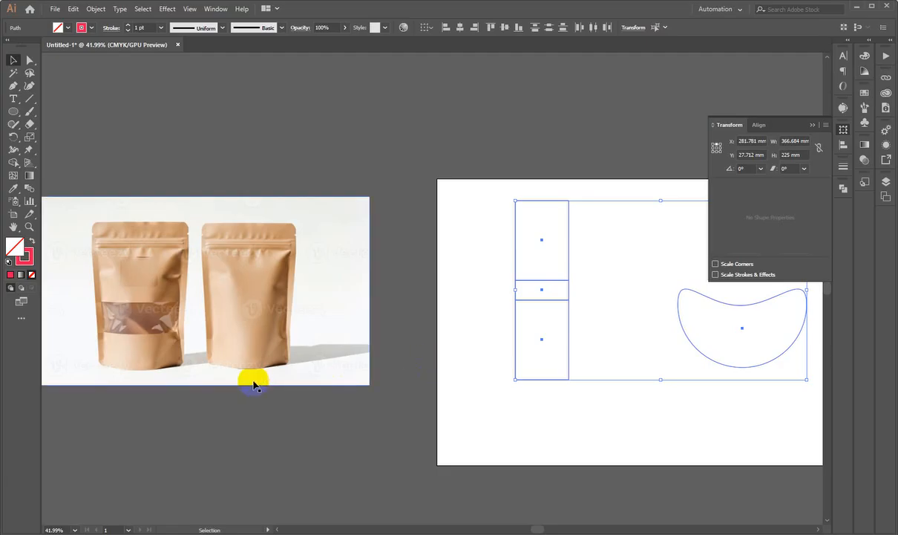
Select the kraft pouch photo, try shifting it downward, and undo the shift
click(217, 301)
drag(325, 314, 340, 406)
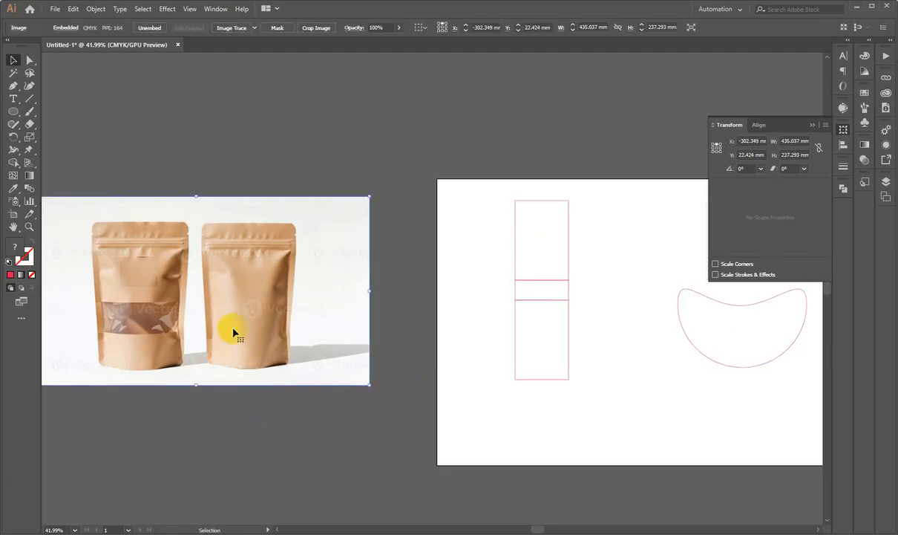
key(ctrl+z)
drag(161, 404, 446, 357)
drag(438, 177, 318, 337)
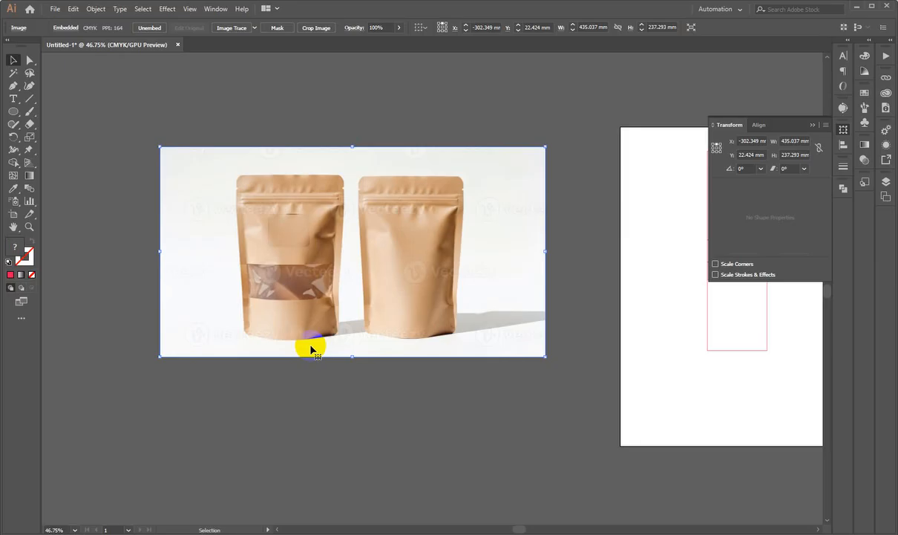
scroll(310, 349, down, 1)
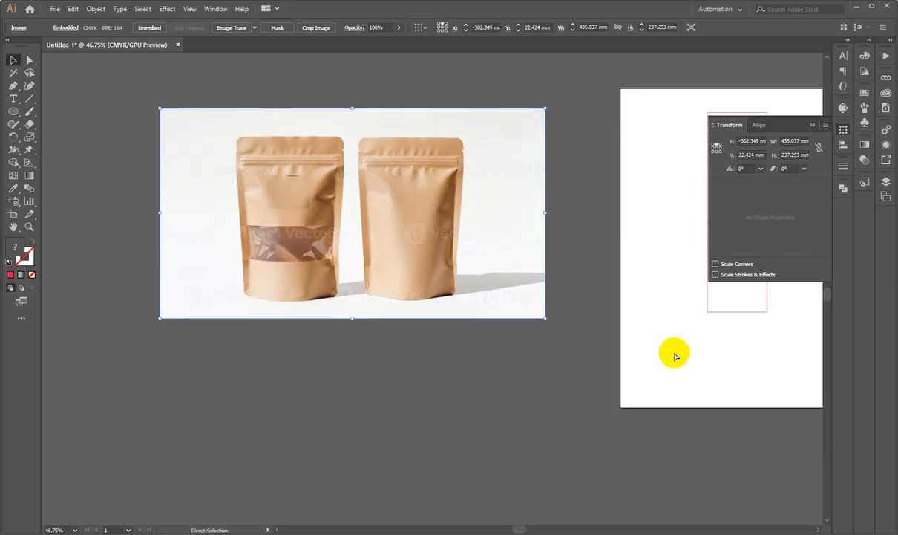
Hide the Transform settings and deselect the kraft pouch photo
drag(666, 392, 289, 410)
click(842, 130)
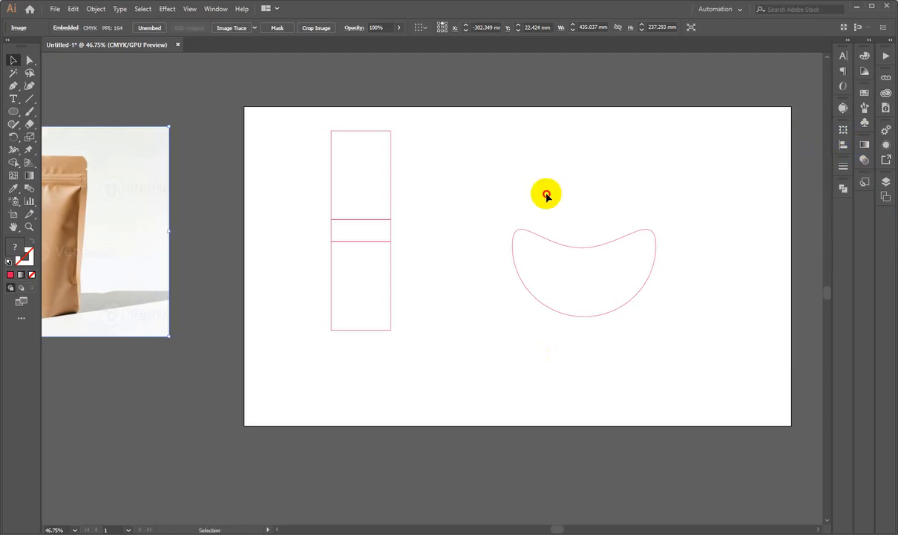
click(546, 195)
drag(375, 391, 381, 392)
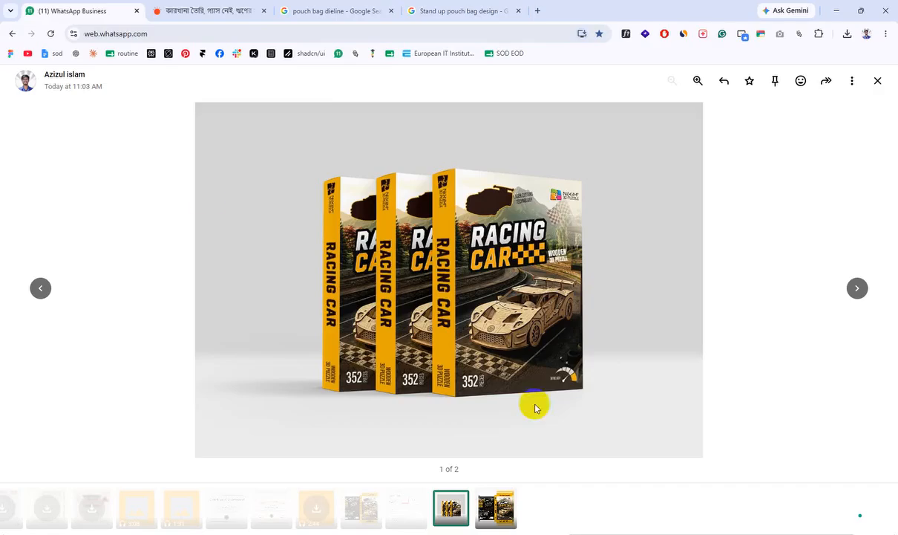
Switch to the browser and examine the "pouch bag dieline" image results for different pouch and bag templates
click(197, 9)
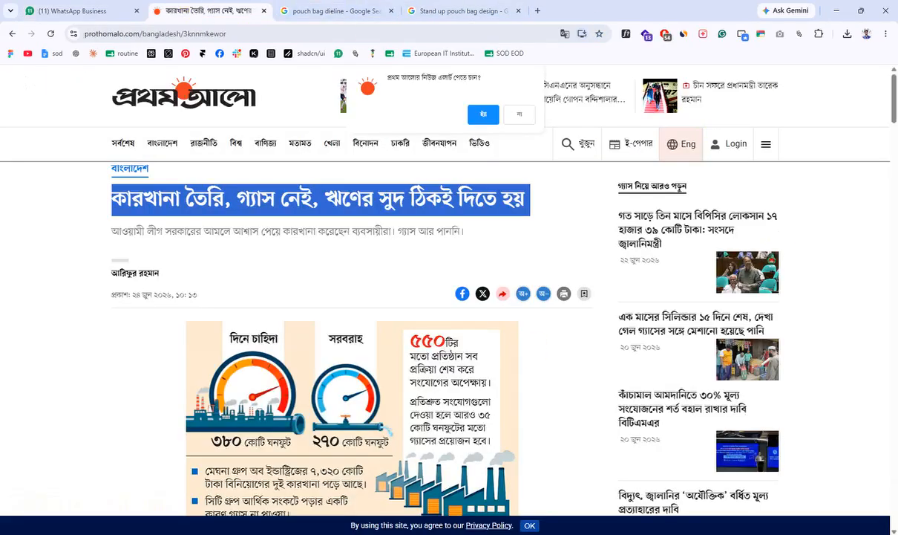
click(301, 8)
scroll(453, 407, down, 3)
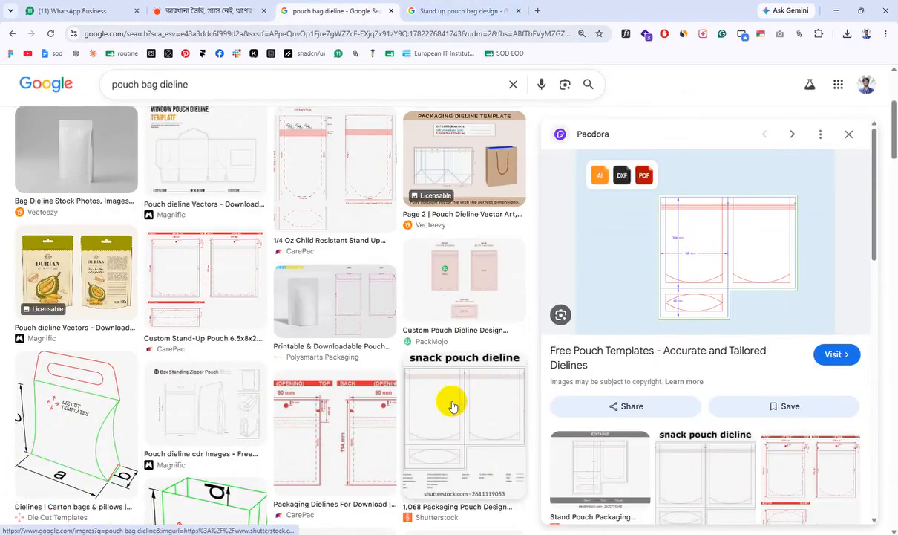
scroll(449, 404, down, 2)
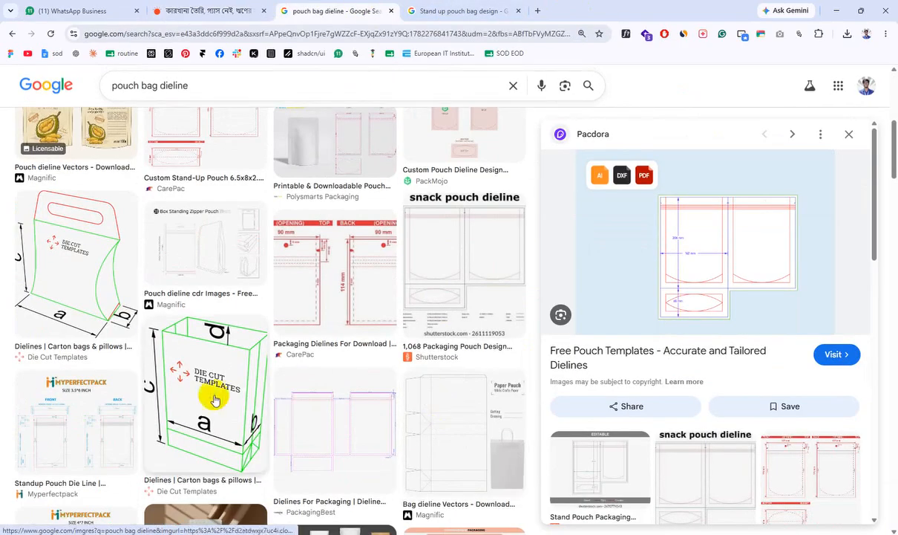
scroll(297, 371, down, 3)
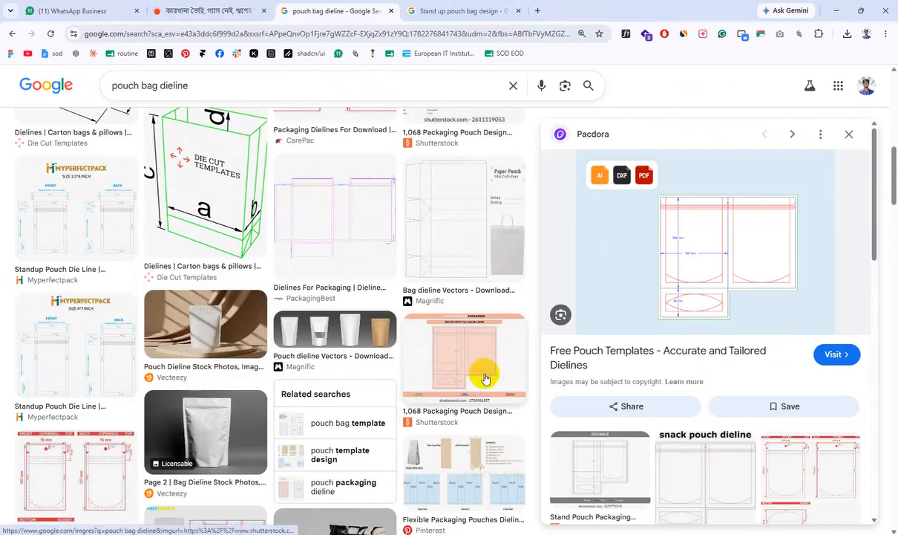
scroll(391, 371, down, 3)
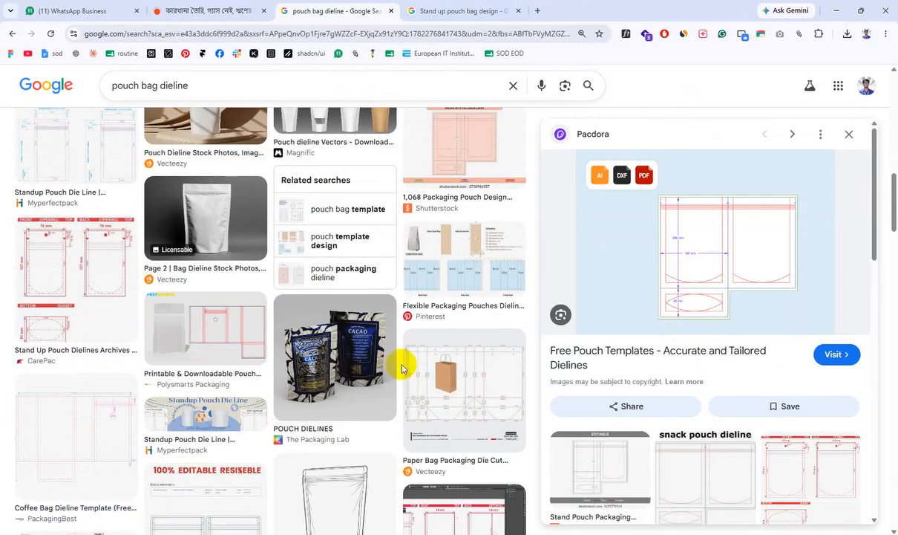
scroll(408, 377, down, 4)
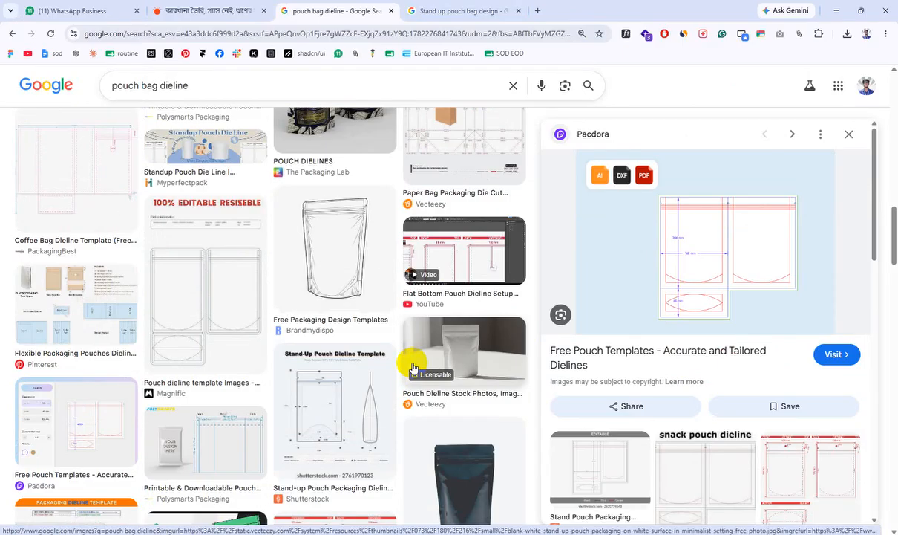
Search Google Images for "coffe mug dieline"
click(513, 85)
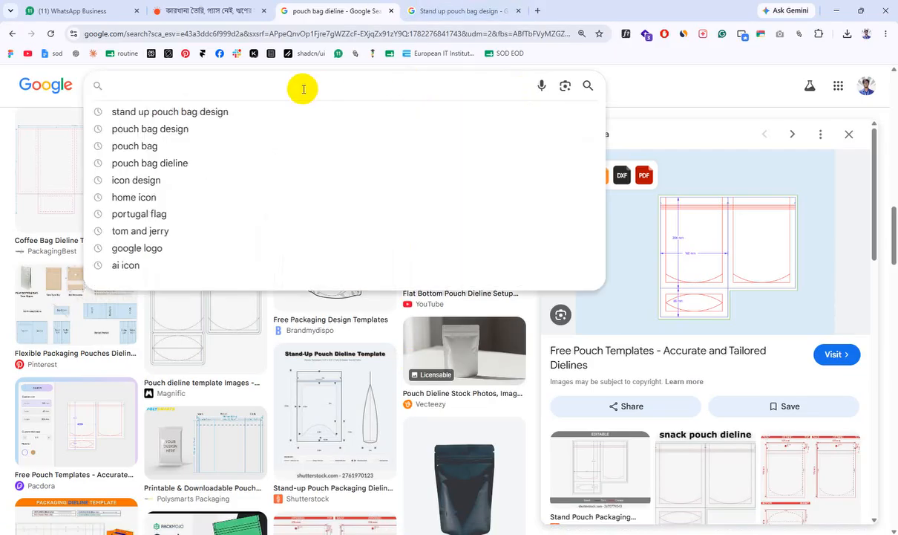
text(coffe)
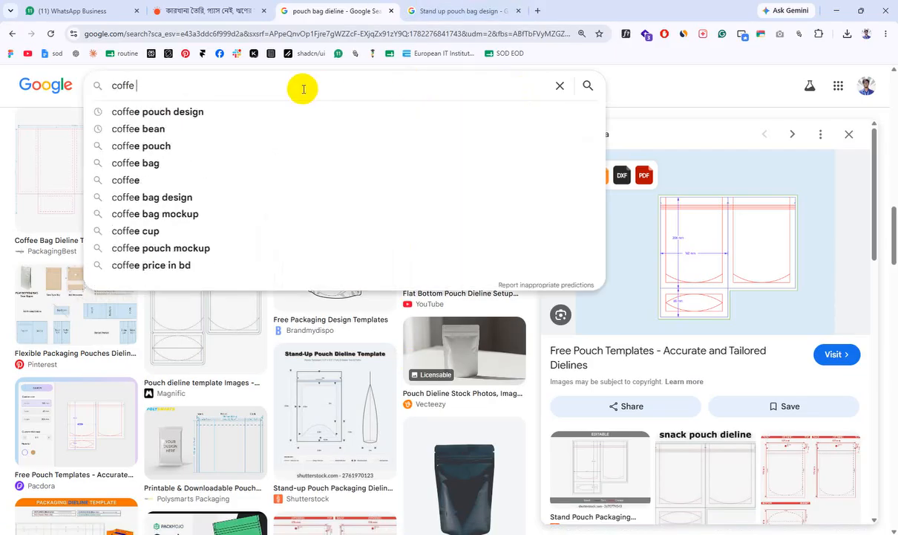
text( mu)
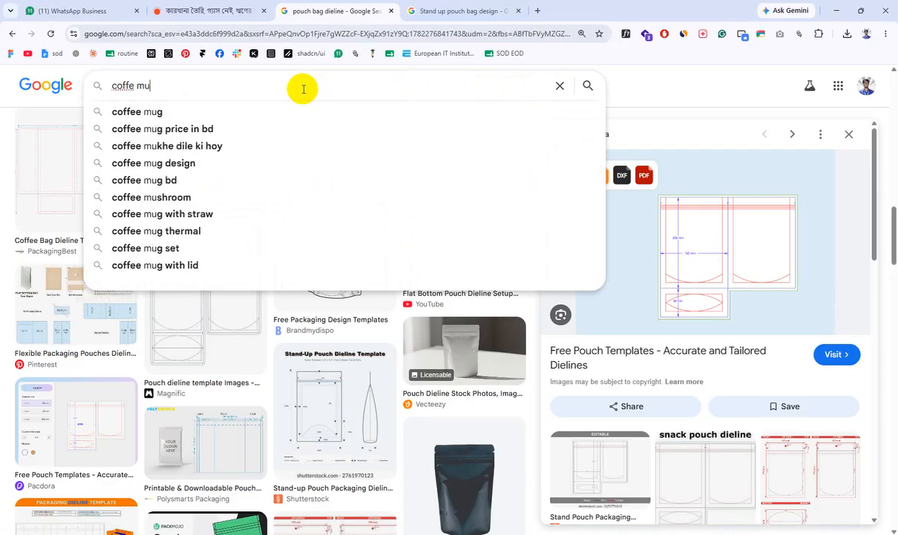
text(g dieline)
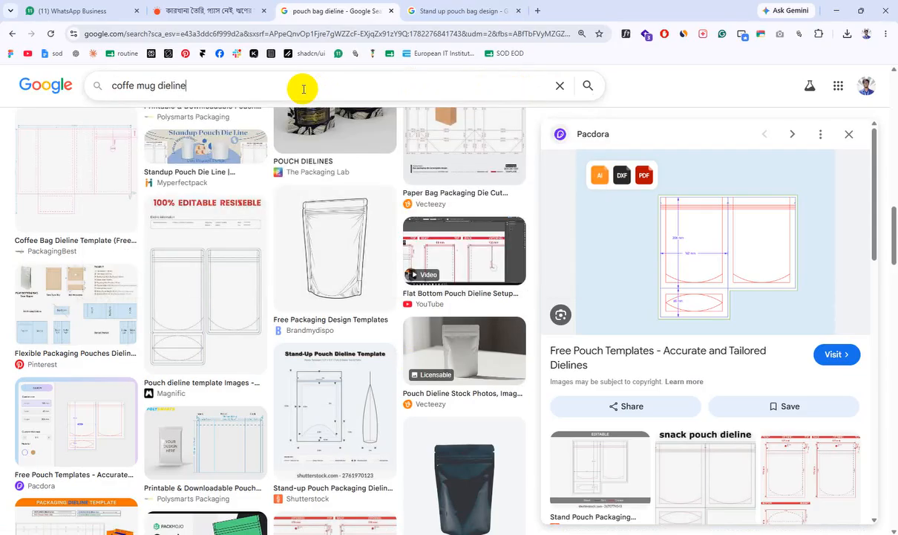
key(Return)
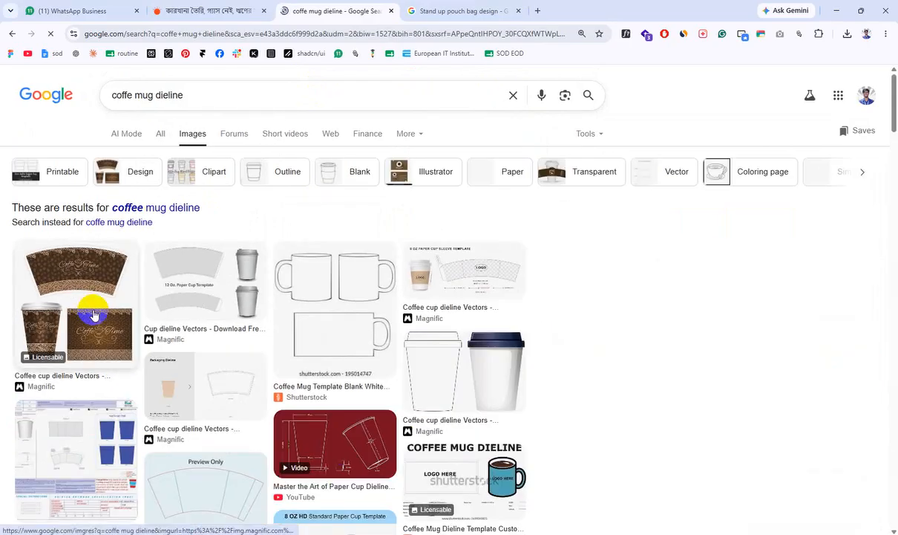
Copy the "Coffe Time" cup dieline image from the results, switch to Illustrator, and paste it beside the artboard
click(93, 315)
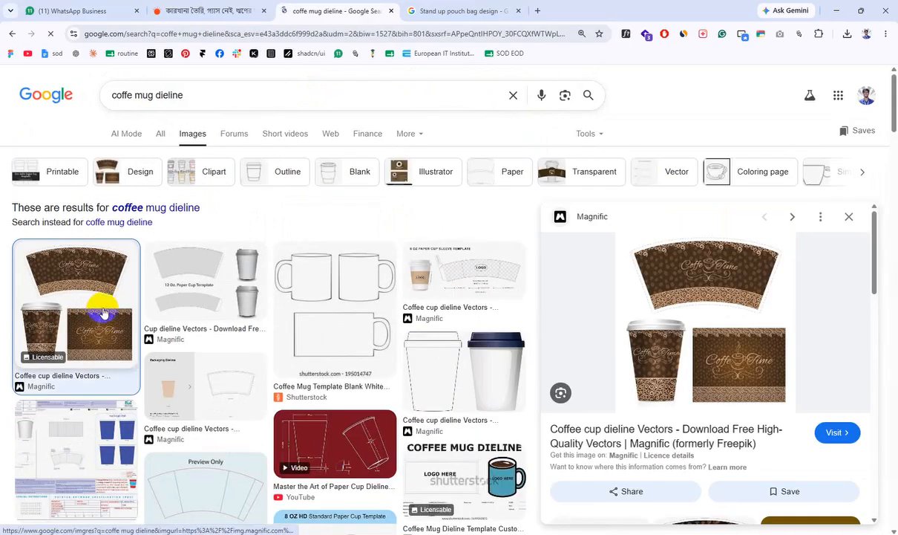
right_click(774, 321)
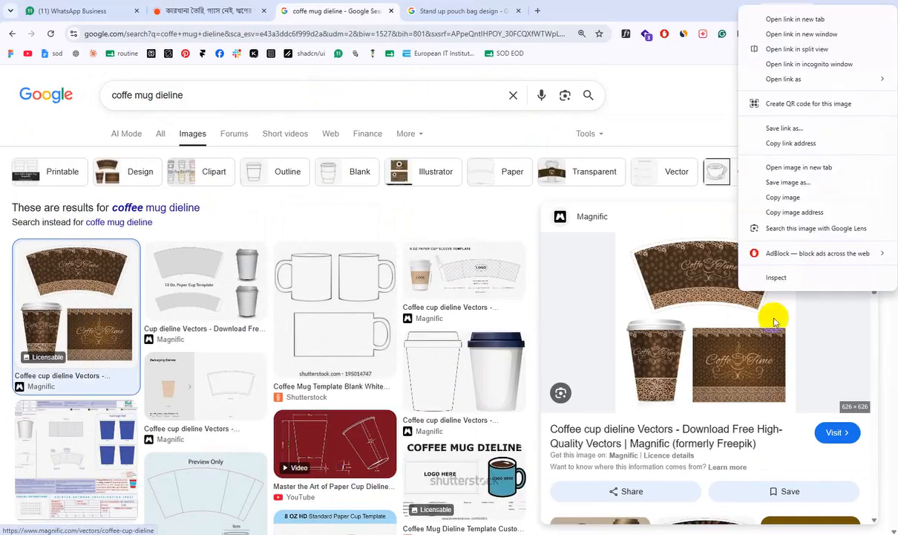
click(783, 197)
key(alt+Tab)
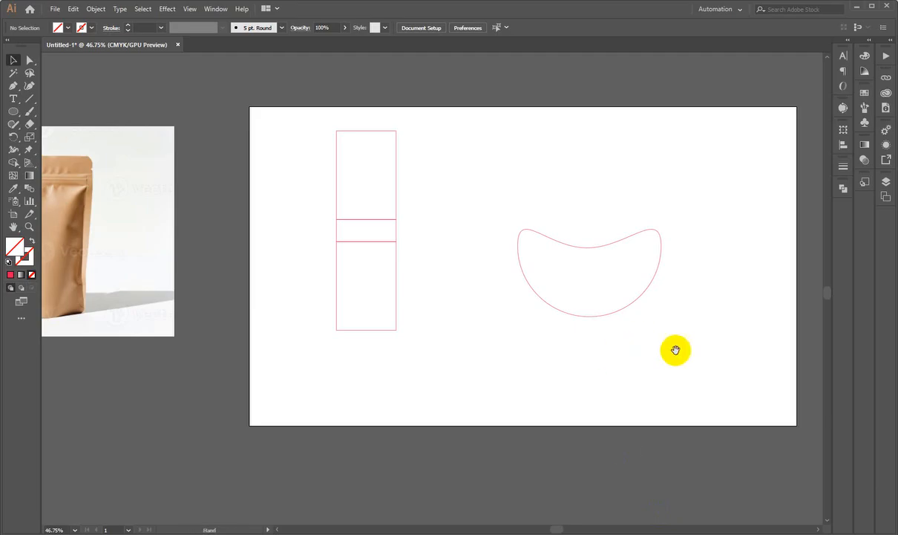
drag(675, 351, 292, 385)
key(ctrl+v)
drag(534, 371, 491, 371)
drag(331, 320, 541, 301)
drag(659, 190, 763, 348)
drag(482, 371, 407, 353)
Examine the curved cup wrap, the finished cup and the flat rectangular artwork in the "Coffe Time" image, comparing them with the drawn shape
scroll(427, 396, up, 7)
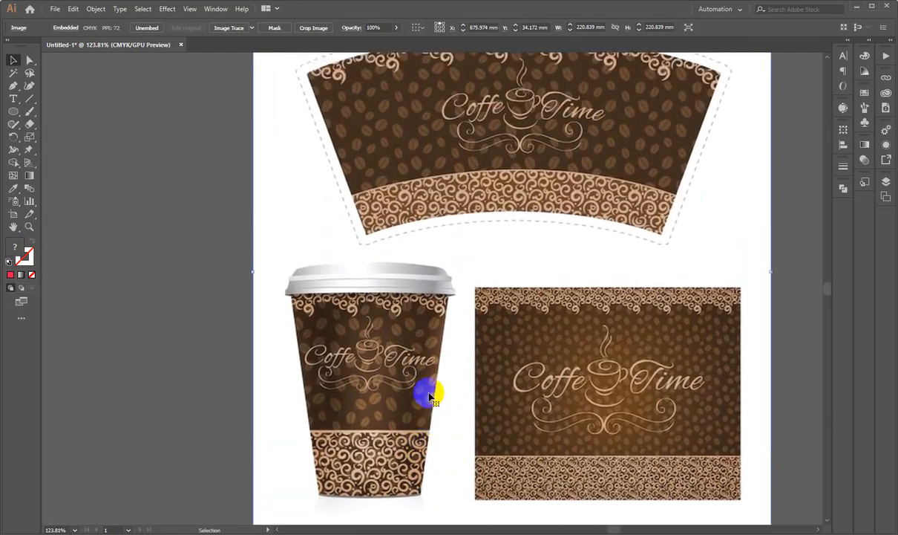
scroll(425, 395, down, 4)
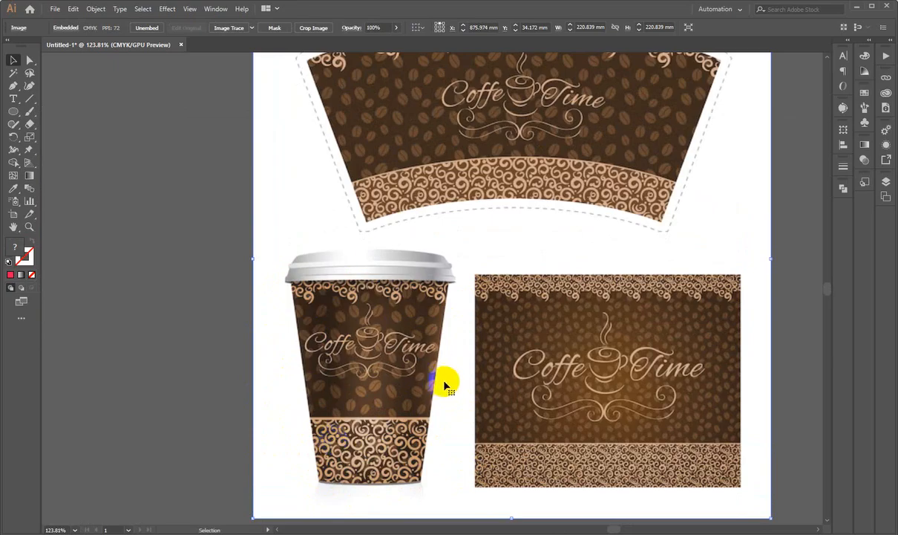
scroll(444, 381, up, 3)
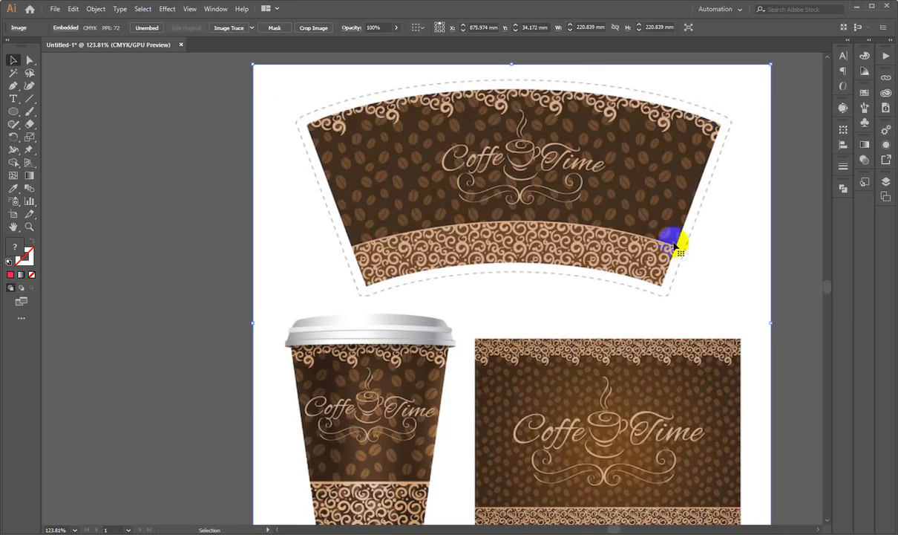
scroll(592, 421, down, 5)
drag(416, 321, 315, 346)
drag(451, 326, 373, 378)
drag(395, 301, 418, 307)
drag(352, 372, 376, 381)
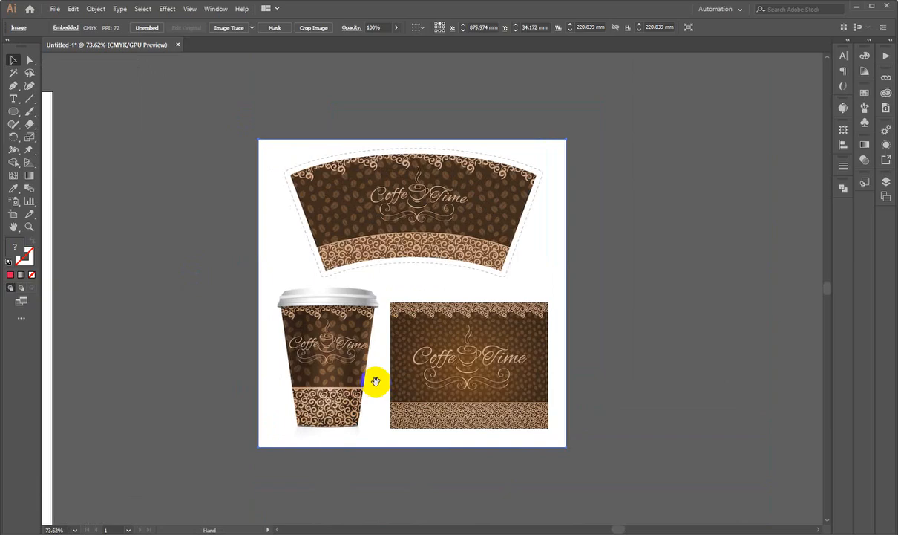
drag(260, 369, 417, 377)
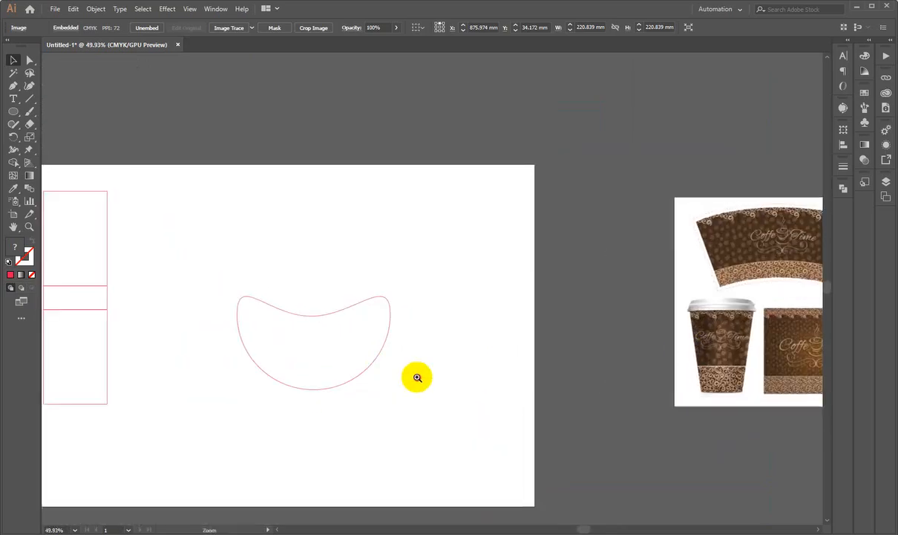
drag(691, 348, 380, 345)
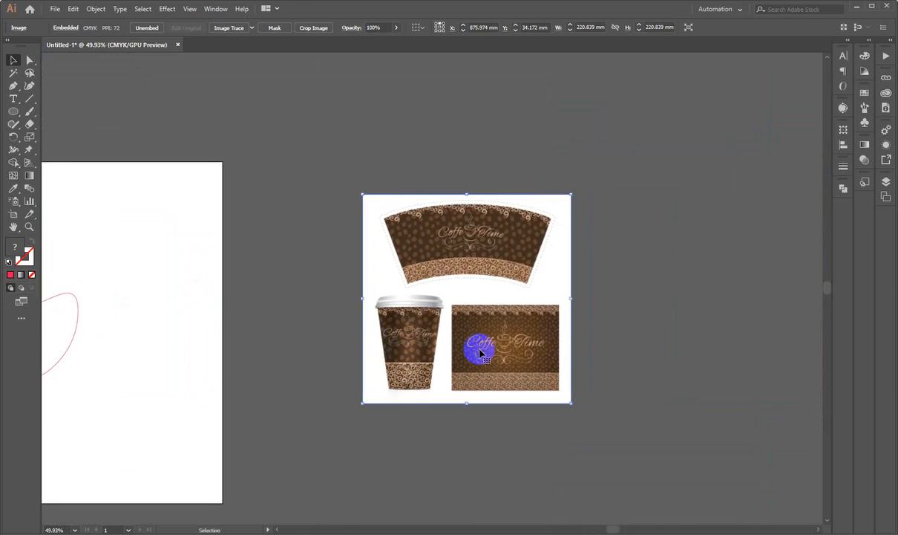
Reposition the "Coffe Time" image above and beside the artboard, at about X 809 mm, Y -108 mm
drag(481, 354, 564, 297)
drag(620, 257, 589, 294)
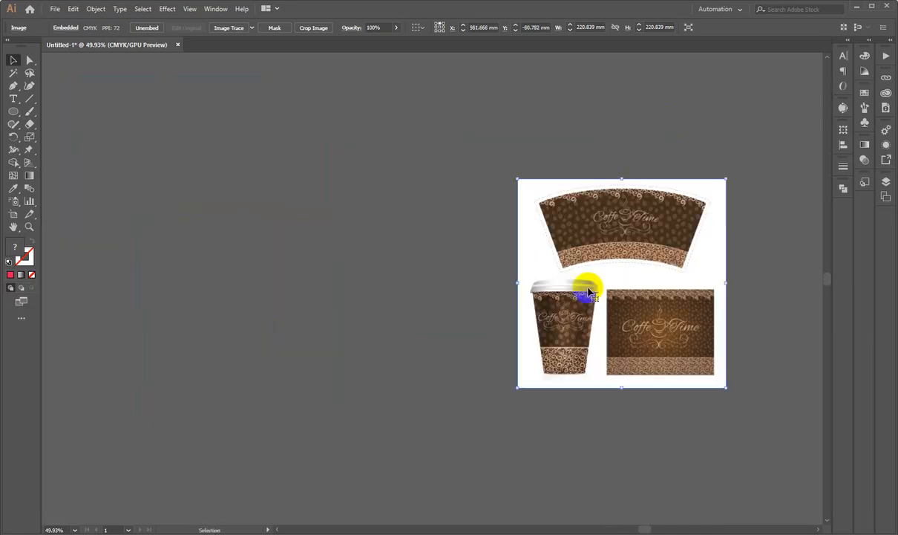
drag(178, 344, 366, 327)
drag(306, 335, 389, 331)
drag(448, 326, 390, 340)
drag(730, 305, 322, 299)
drag(337, 282, 502, 399)
drag(398, 401, 398, 340)
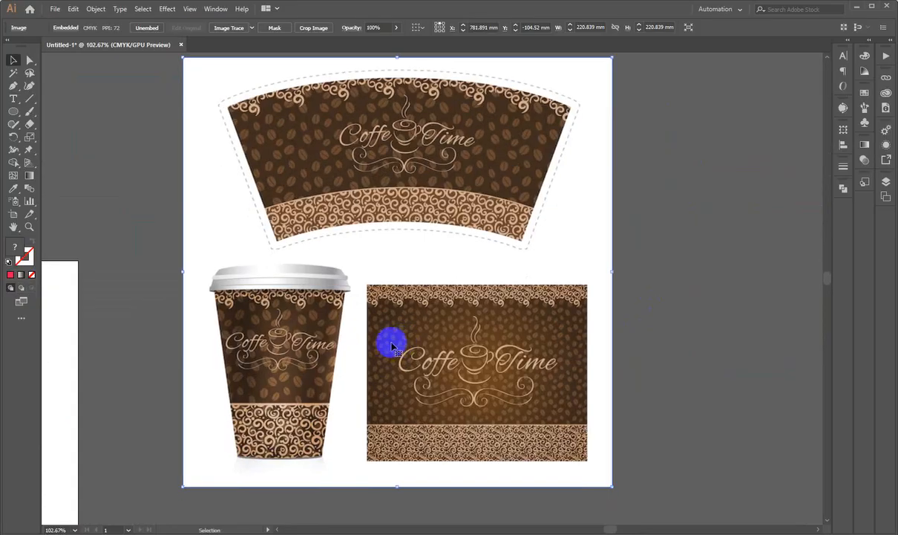
click(236, 288)
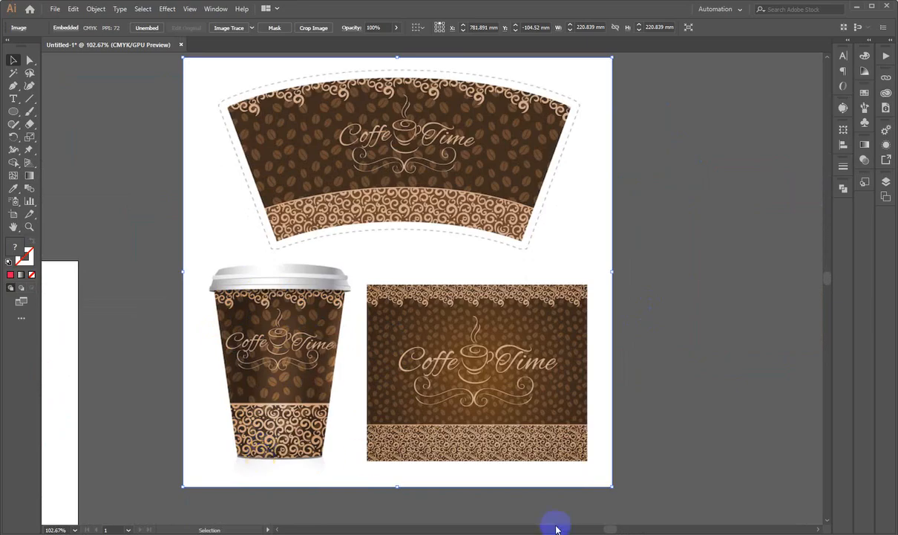
drag(470, 369, 521, 360)
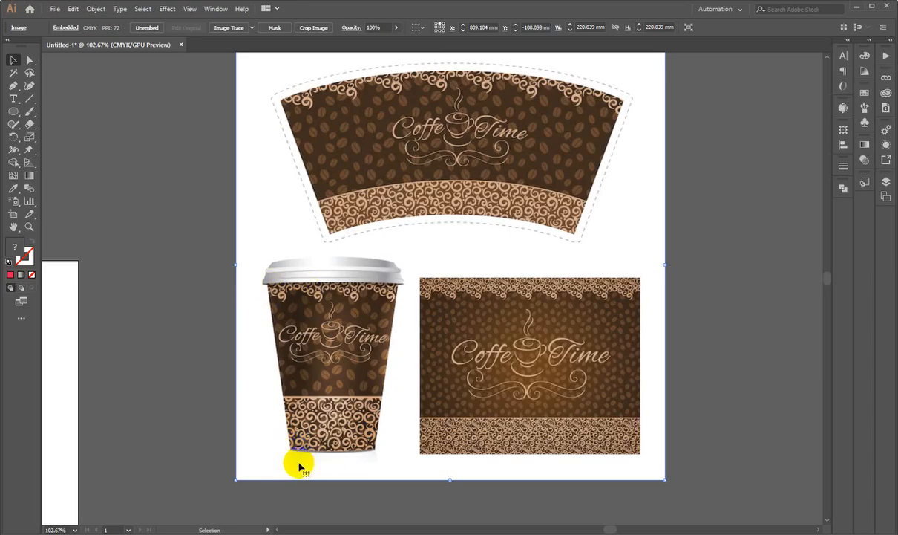
Shift the "Coffe Time" image farther from the artboard to about X 960 mm, Y -116 mm, and delete it
drag(549, 338, 481, 347)
drag(337, 378, 218, 405)
drag(583, 532, 603, 448)
drag(483, 448, 351, 532)
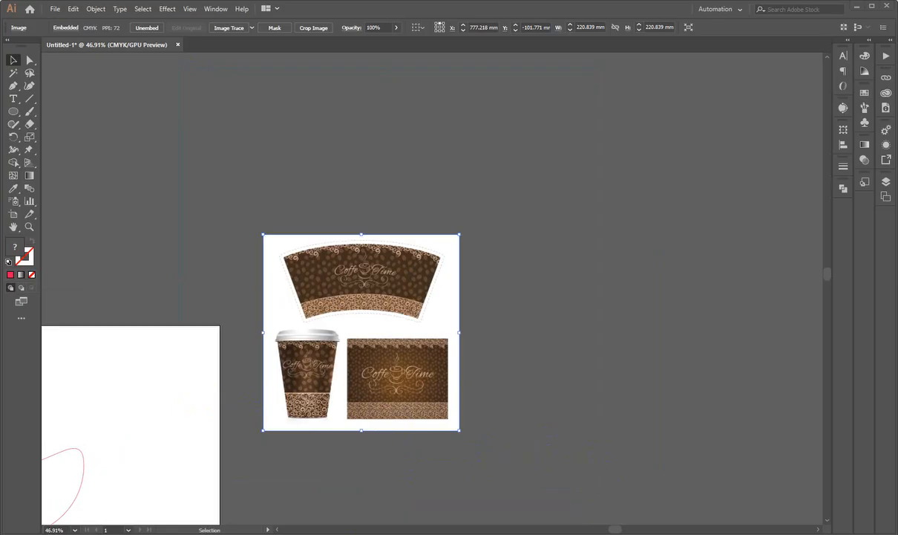
drag(404, 324, 566, 311)
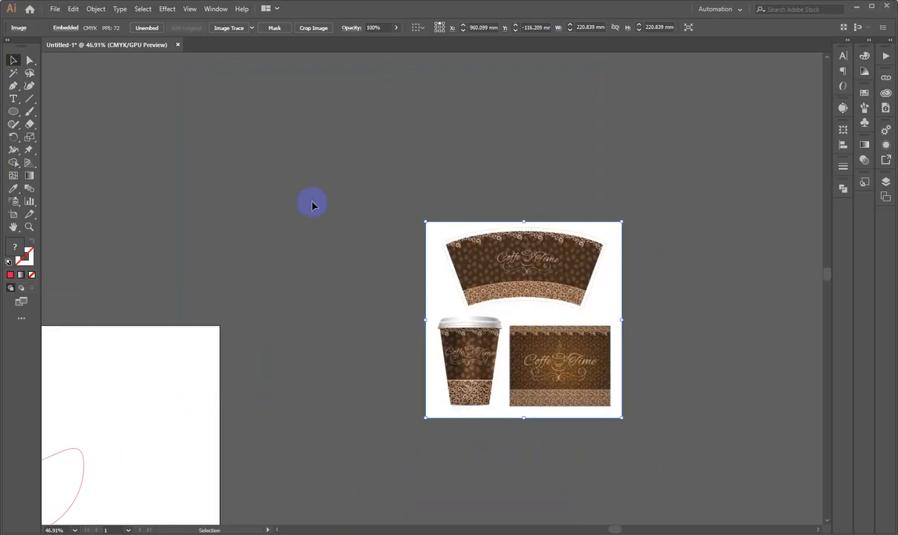
key(Delete)
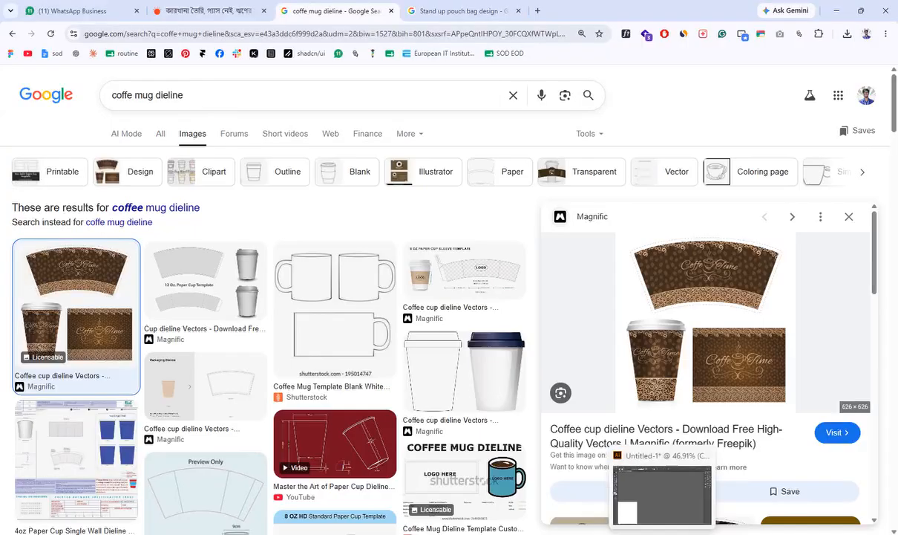
Switch to the browser and look through further coffee mug dieline results
scroll(251, 280, down, 5)
scroll(108, 373, down, 3)
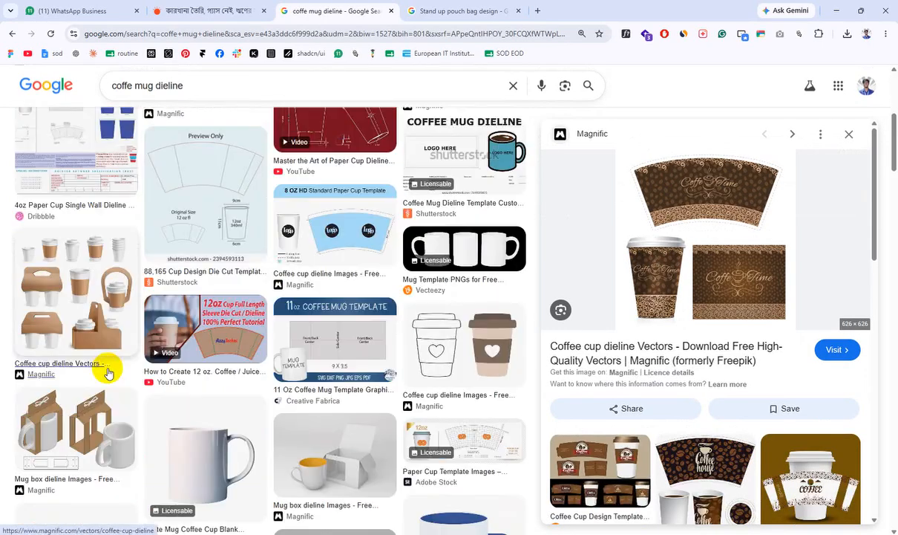
scroll(345, 304, up, 8)
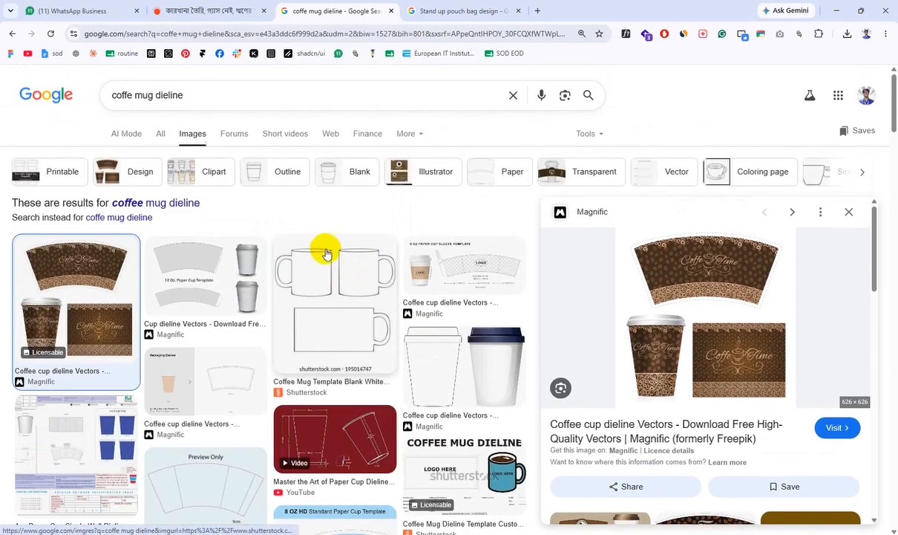
text(b)
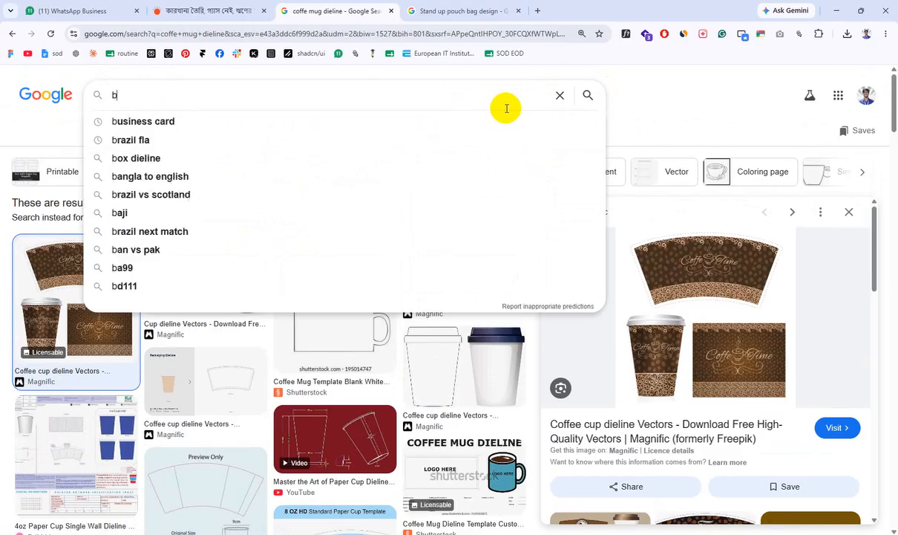
text(ox d)
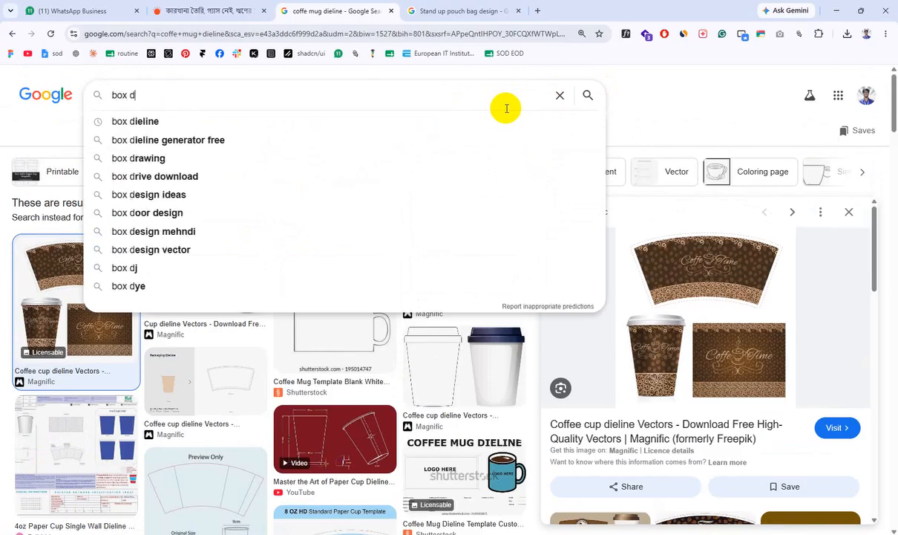
key(BackSpace)
key(BackSpace)
key(BackSpace)
key(BackSpace)
key(BackSpace)
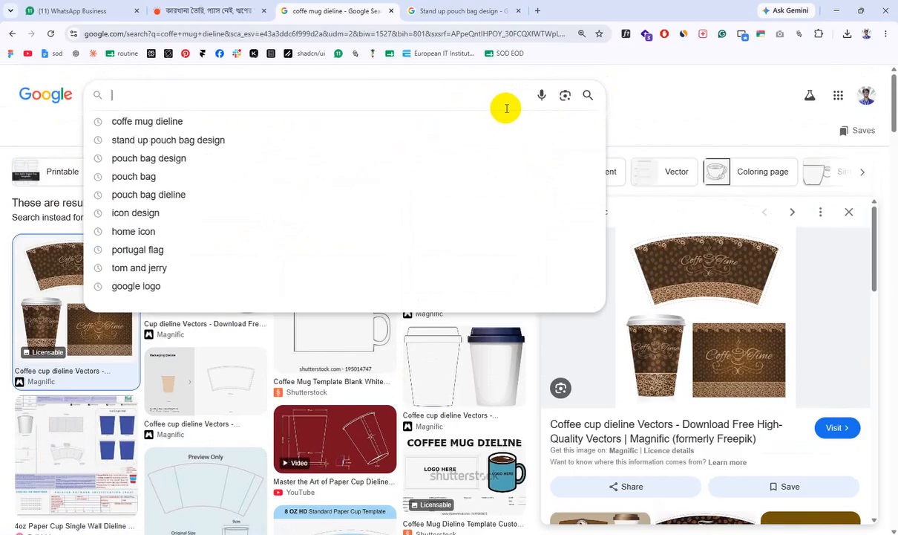
Search Google Images for "label design dieline"
text(lav)
key(BackSpace)
text(bel)
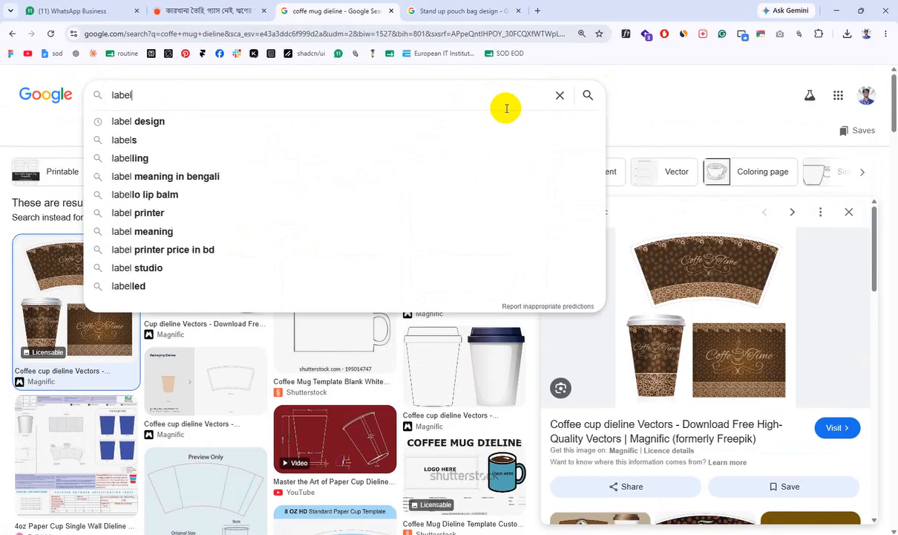
text( design di)
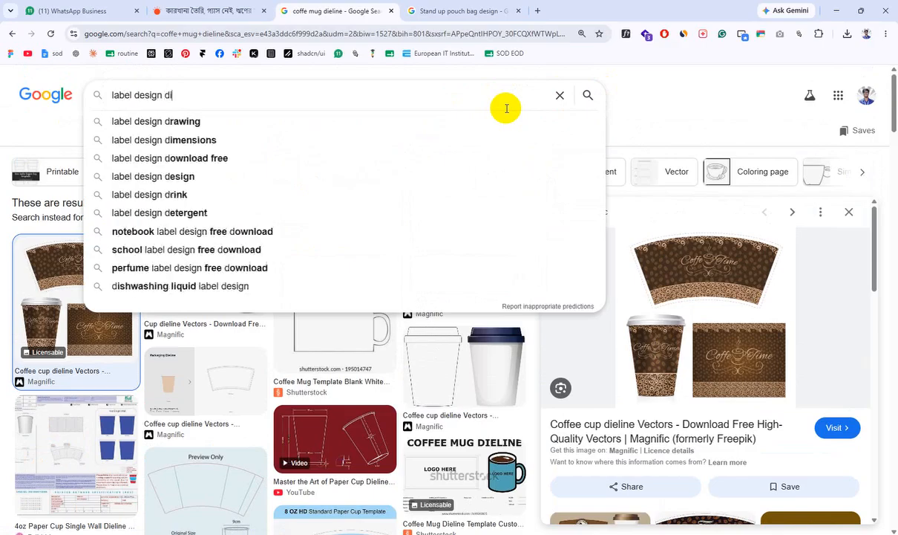
text(eline)
key(Return)
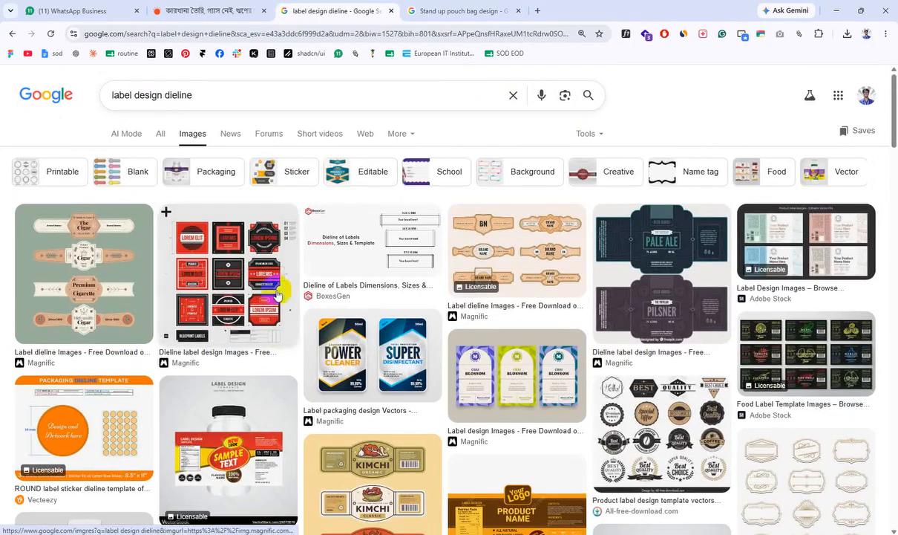
Preview the label results and copy the Adobe Stock image of four product label designs
click(384, 239)
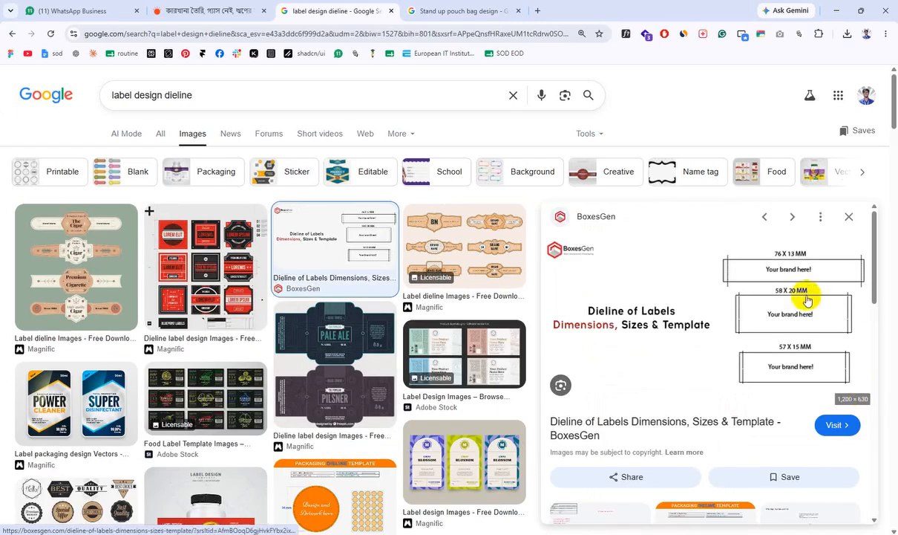
click(475, 394)
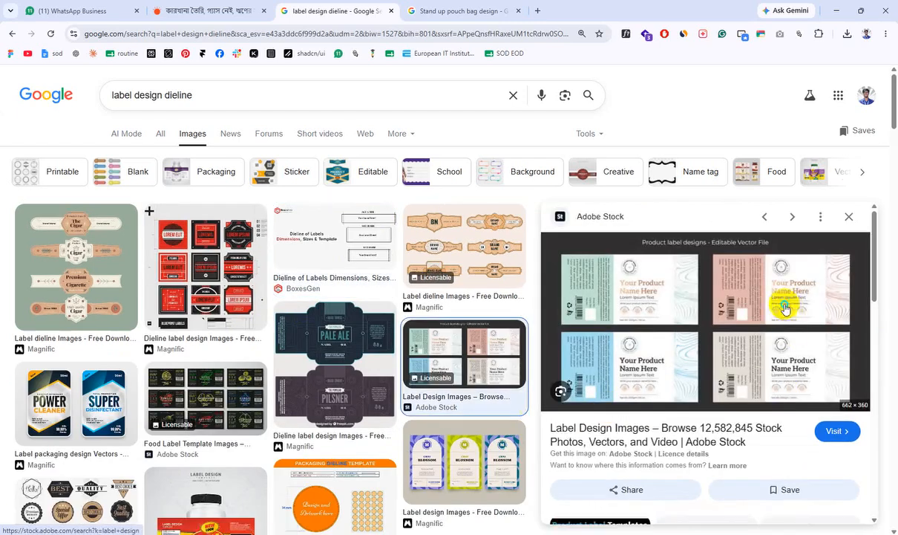
right_click(782, 300)
click(690, 212)
Switch to Illustrator and paste the copied product label image into empty canvas space
click(667, 531)
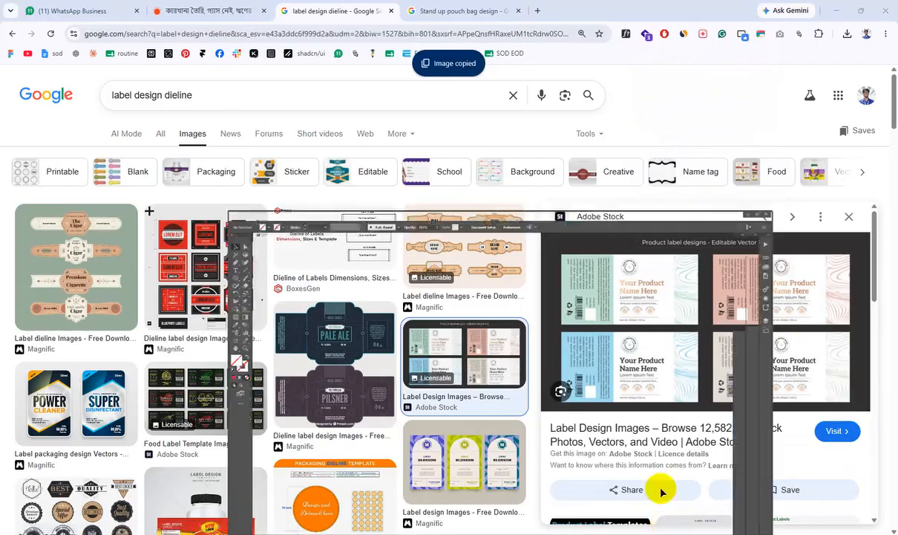
key(ctrl+v)
drag(453, 254, 639, 334)
drag(235, 368, 217, 401)
drag(266, 295, 306, 365)
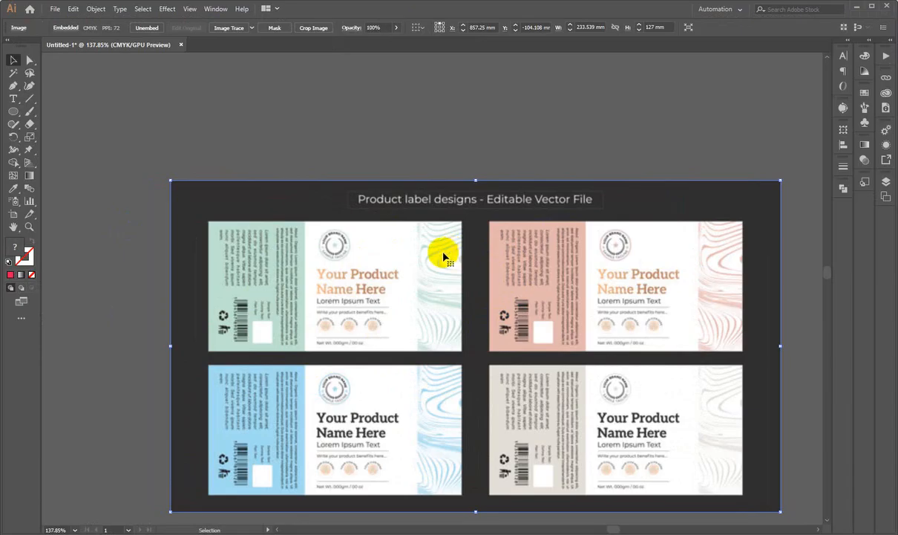
scroll(446, 255, down, 1)
Return to the browser and copy the Magnific label dieline image with six orange brand-name labels
key(alt+Tab)
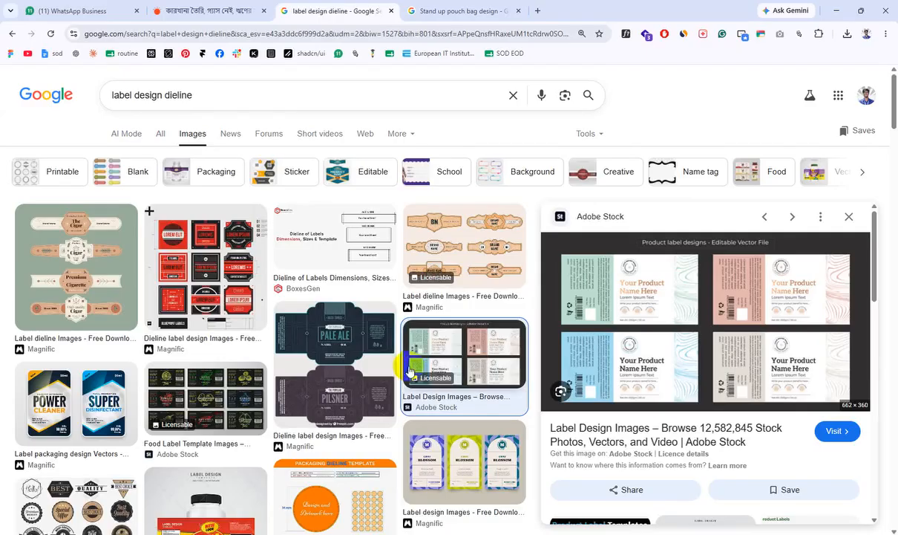
click(461, 234)
right_click(570, 279)
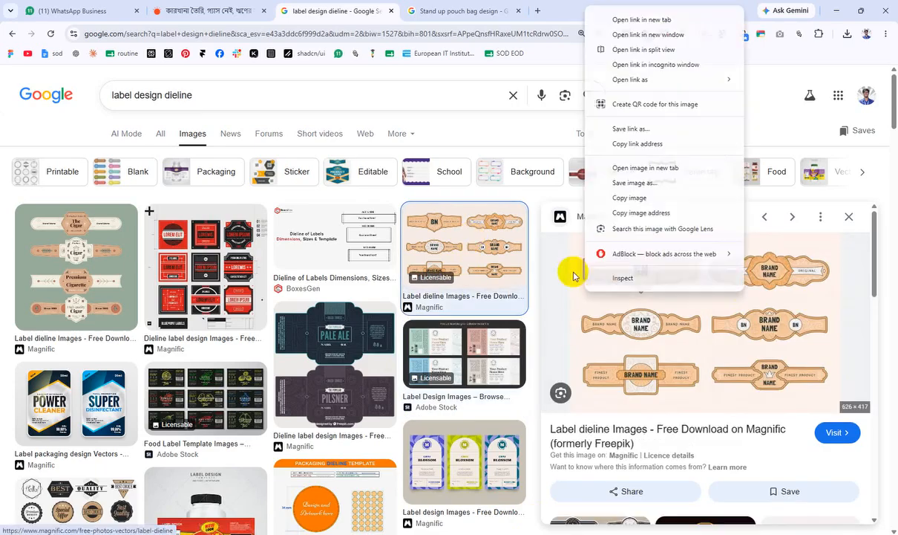
click(732, 197)
Switch to Illustrator, paste the six-label dieline image and place it directly below the product label image
key(alt+Tab)
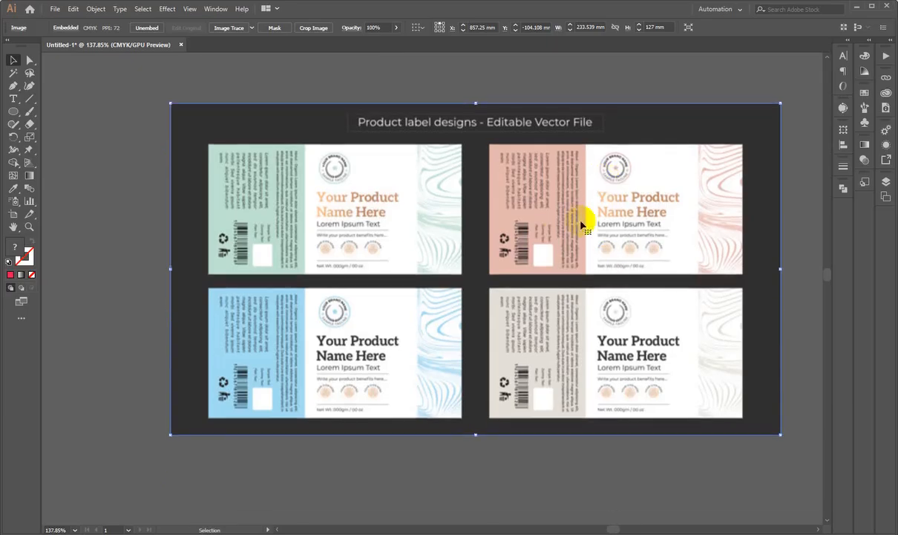
key(ctrl+v)
drag(461, 331, 737, 222)
drag(710, 191, 261, 364)
drag(197, 399, 367, 284)
scroll(315, 341, down, 3)
drag(451, 285, 327, 283)
drag(372, 262, 591, 377)
drag(520, 365, 225, 332)
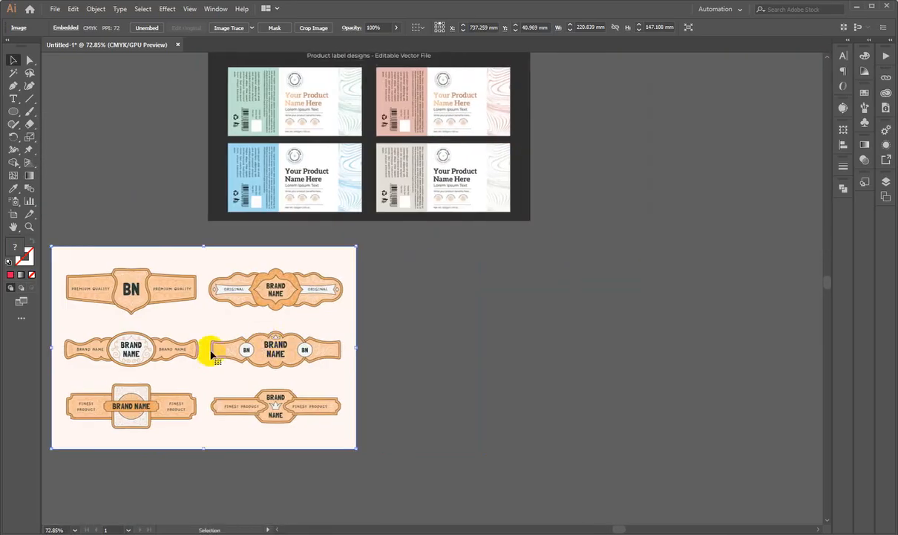
drag(250, 364, 447, 368)
drag(444, 322, 488, 347)
drag(397, 322, 450, 321)
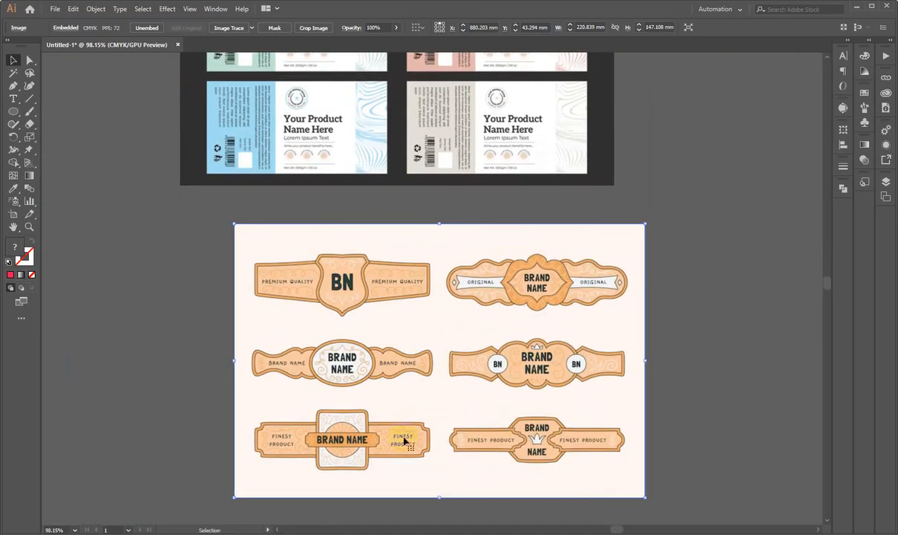
drag(537, 381, 509, 371)
click(728, 261)
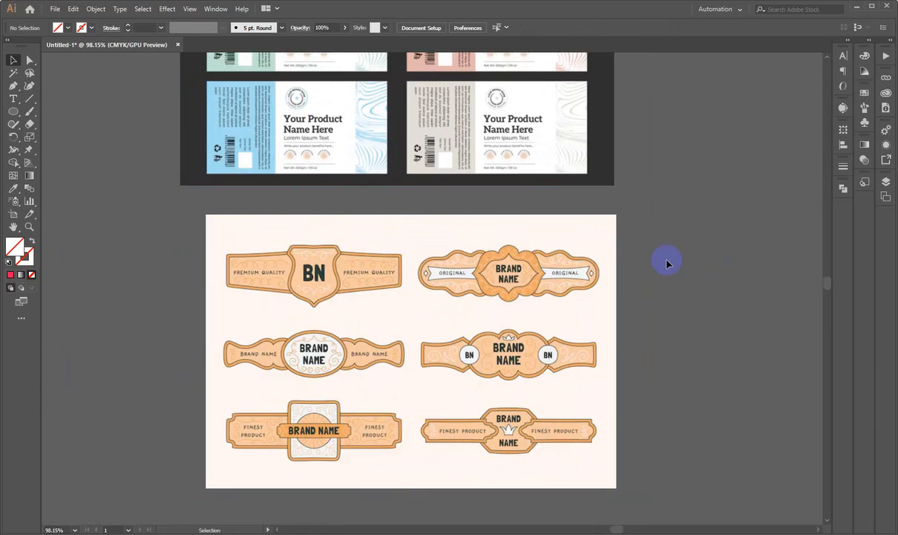
Examine the outline and notched corners of the "Finest Product" label with the square centre panel
scroll(645, 265, down, 2)
scroll(375, 388, down, 1)
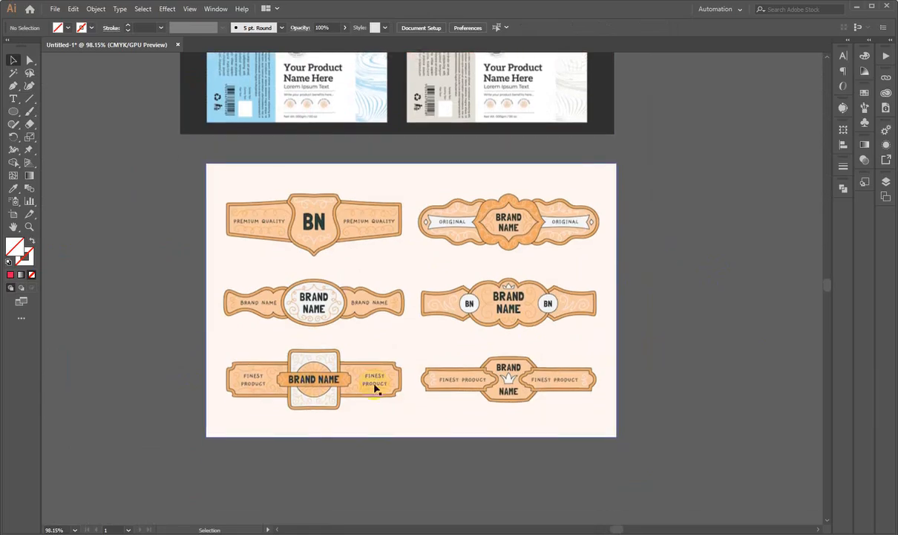
scroll(375, 387, down, 3)
scroll(357, 349, up, 5)
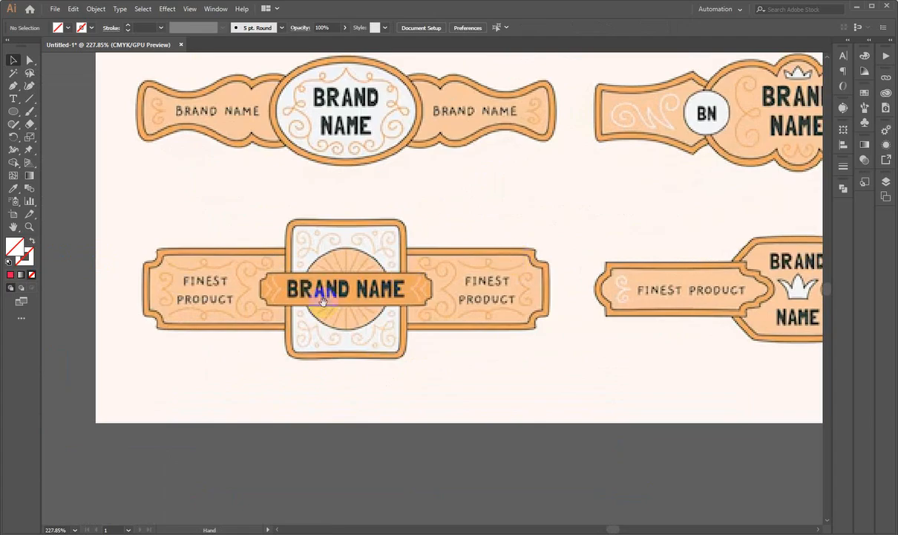
scroll(334, 308, down, 3)
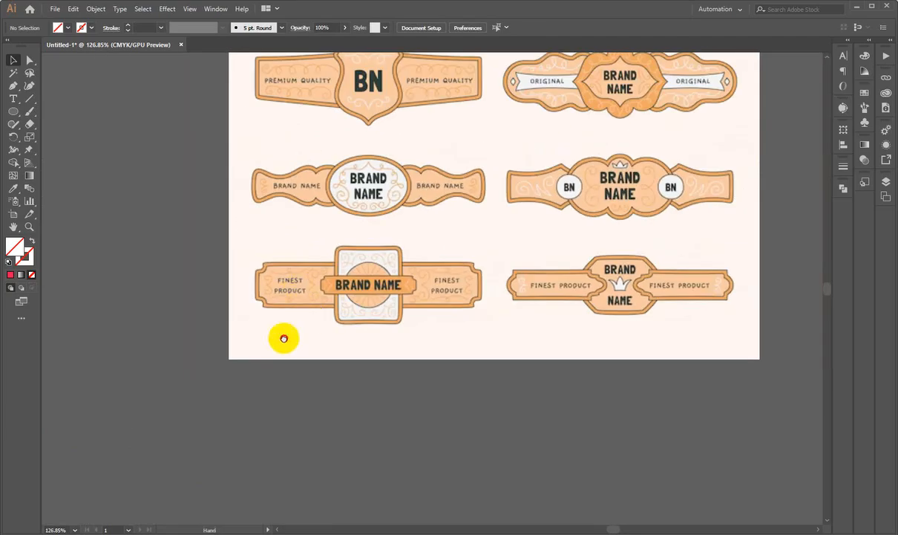
scroll(349, 289, up, 4)
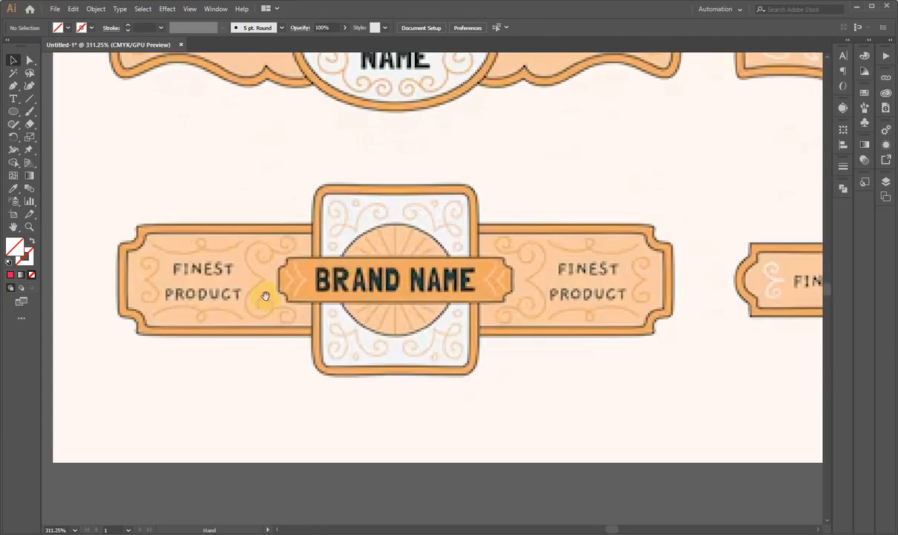
drag(341, 278, 336, 292)
scroll(311, 287, down, 1)
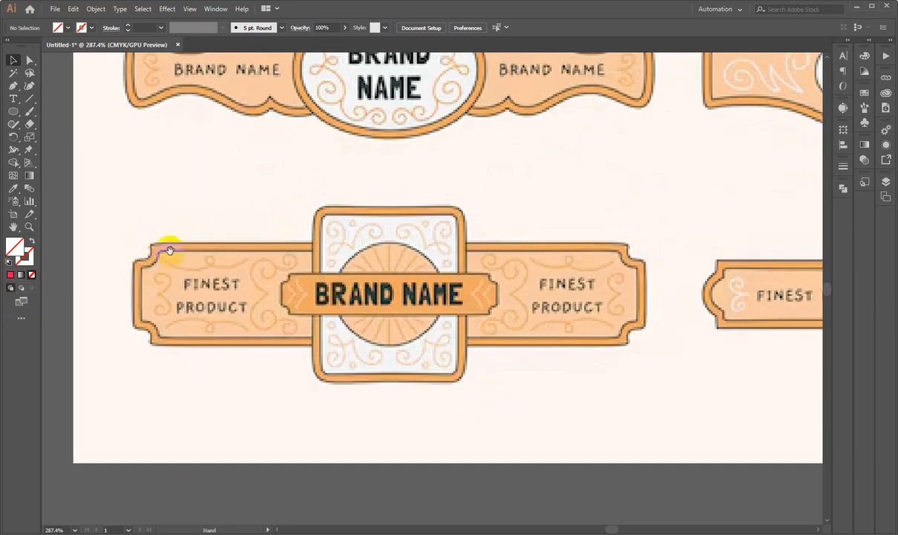
drag(186, 238, 250, 253)
Draw a rectangle about 114 mm wide and 37 mm high in the empty area below the six-label image
scroll(250, 252, down, 3)
drag(273, 407, 269, 252)
scroll(268, 253, down, 1)
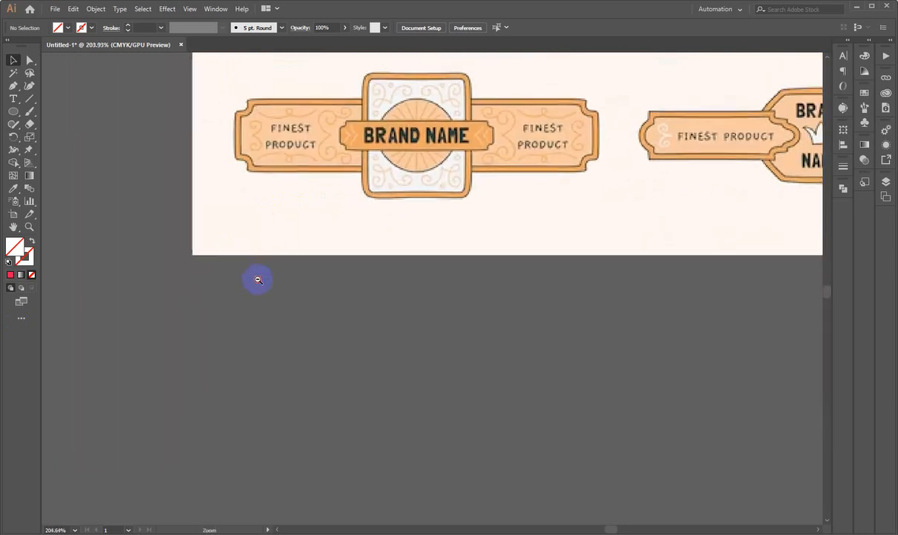
click(13, 111)
click(44, 112)
drag(238, 285, 672, 424)
Fill the new rectangle with bright red
double_click(14, 245)
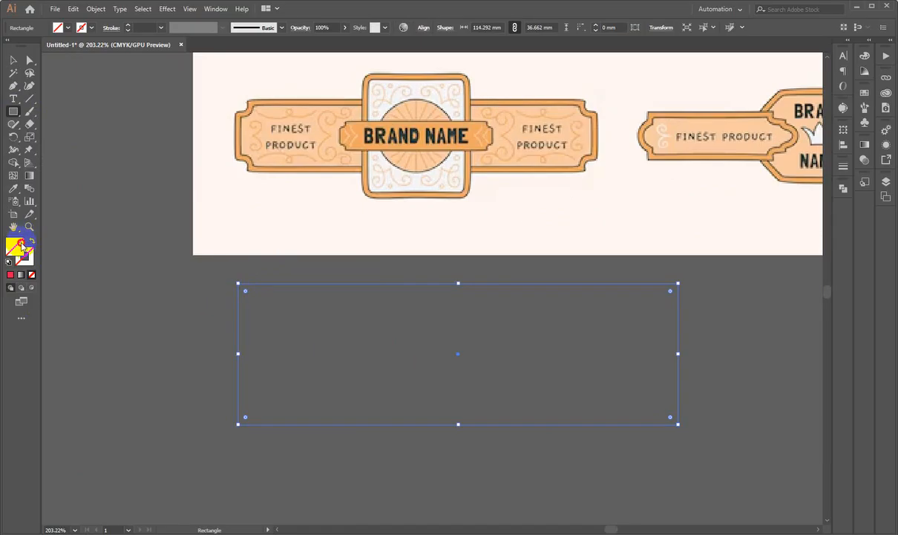
drag(605, 175, 688, 137)
click(776, 140)
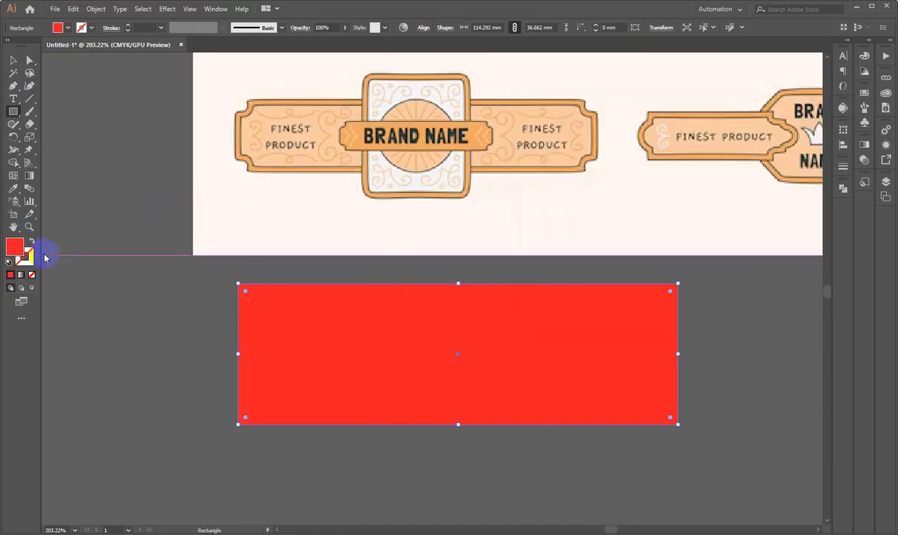
Fill the rectangle with the pale pink sampled from the label image's background and move it slightly down
click(13, 188)
click(225, 208)
click(14, 61)
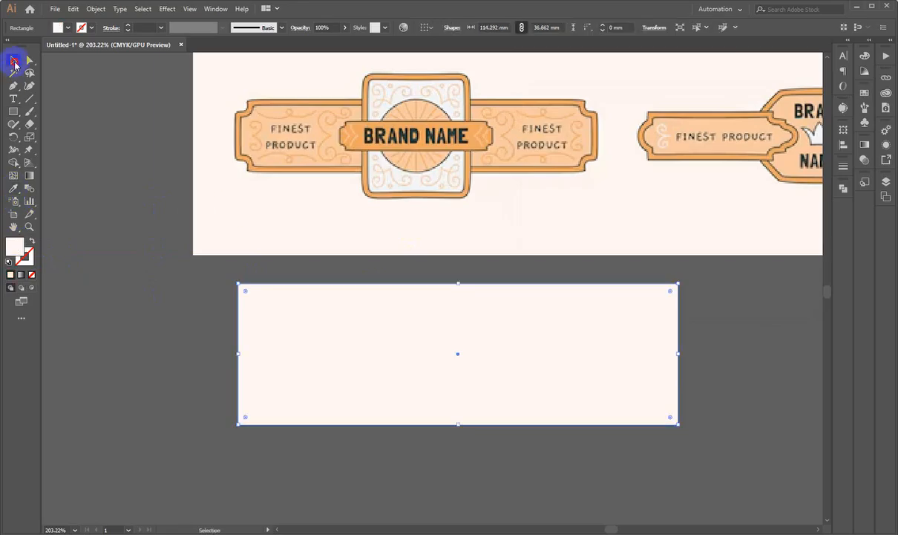
click(191, 295)
drag(374, 354, 307, 319)
drag(351, 296, 360, 324)
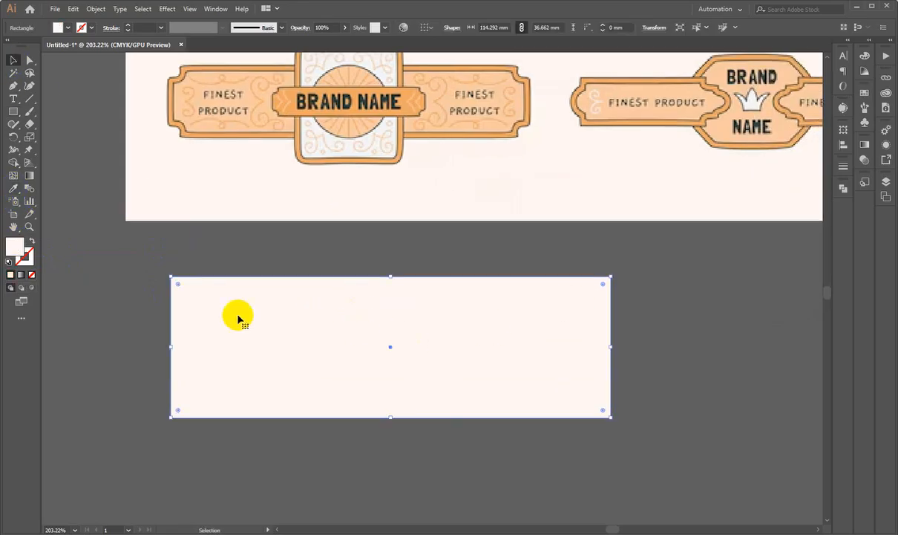
Try a corner radius of about 3.8 mm on the rectangle with inverted round corners, and undo the inversion
mouse_move(180, 285)
mouse_down()
mouse_move(189, 301)
mouse_move(181, 293)
mouse_up()
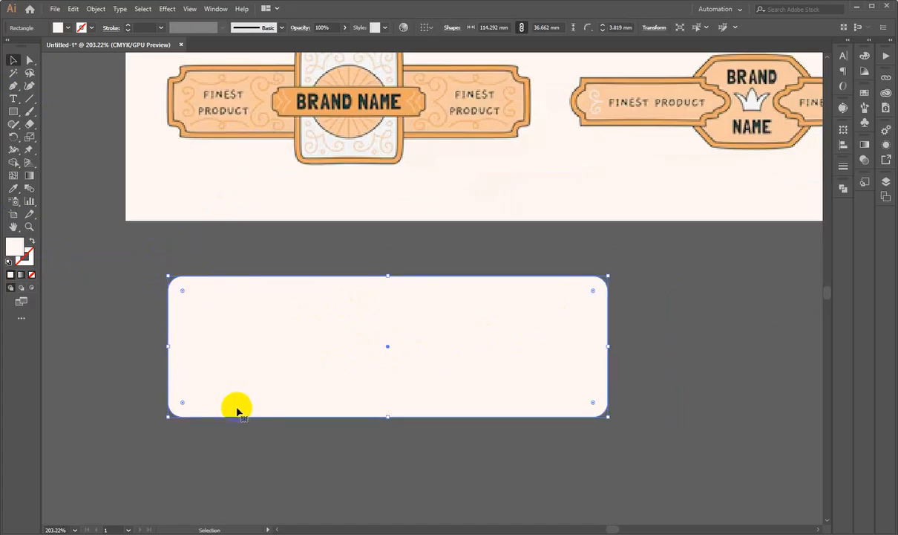
alt+click(182, 291)
click(623, 333)
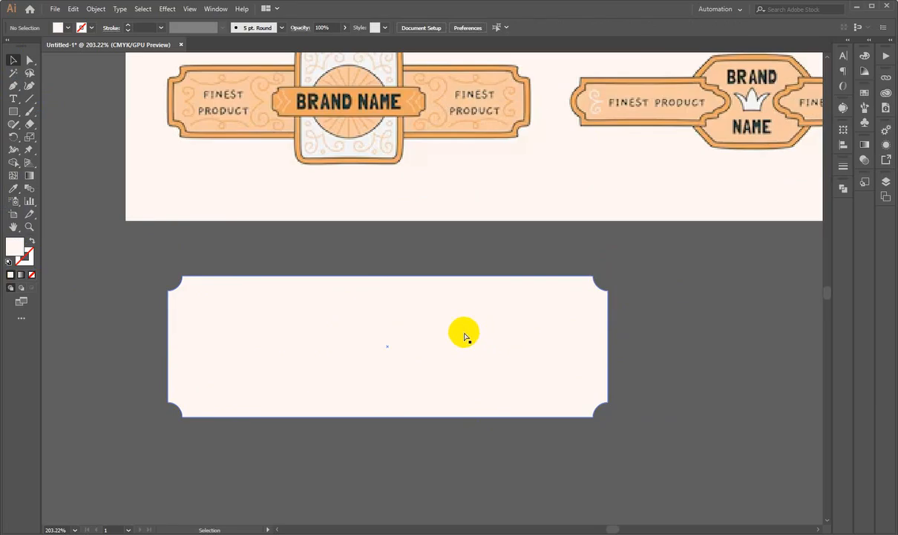
key(ctrl+z)
Set all four corners of the rectangle to a radius of about 5.7 mm and make them inverted round
scroll(400, 328, left, 1)
mouse_move(196, 290)
mouse_down()
mouse_move(188, 285)
mouse_move(216, 313)
mouse_move(321, 332)
mouse_move(295, 341)
mouse_move(214, 331)
mouse_move(191, 308)
mouse_up()
alt+click(211, 305)
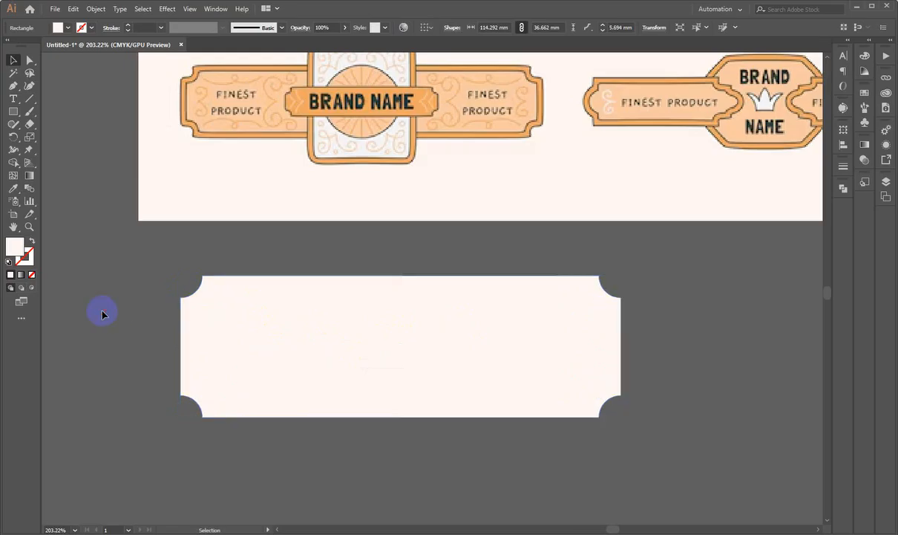
Reposition the notched-corner rectangle in the empty space below the "Finest Product" label
drag(487, 330, 517, 313)
drag(501, 324, 426, 365)
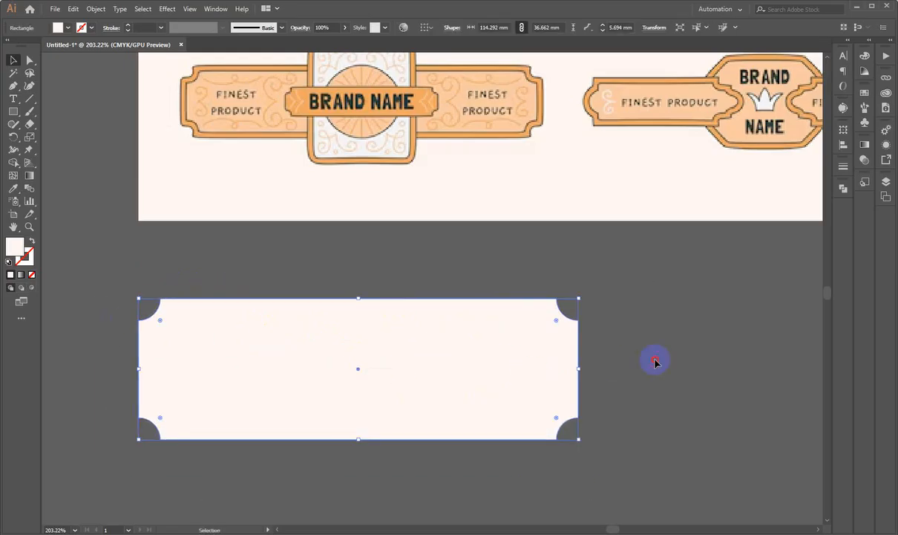
click(656, 363)
drag(296, 377, 472, 372)
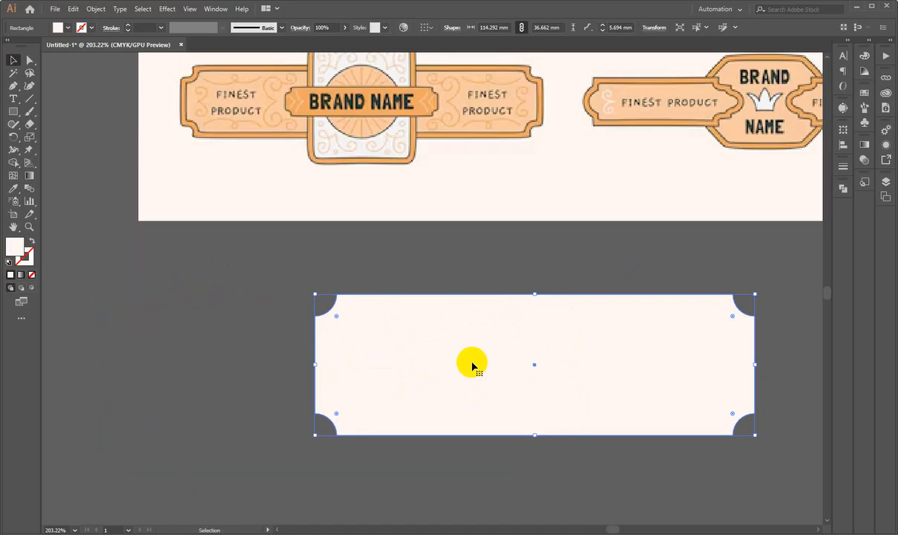
scroll(341, 367, up, 3)
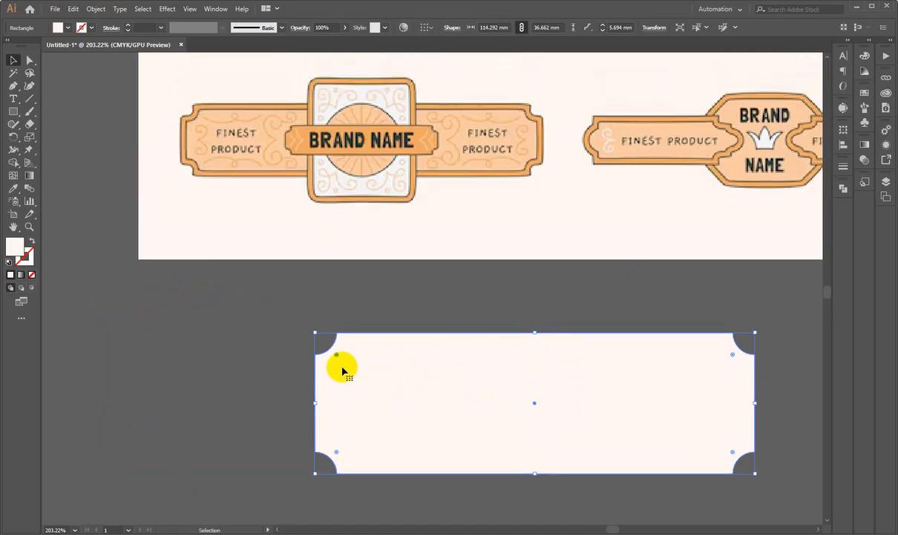
scroll(323, 367, down, 1)
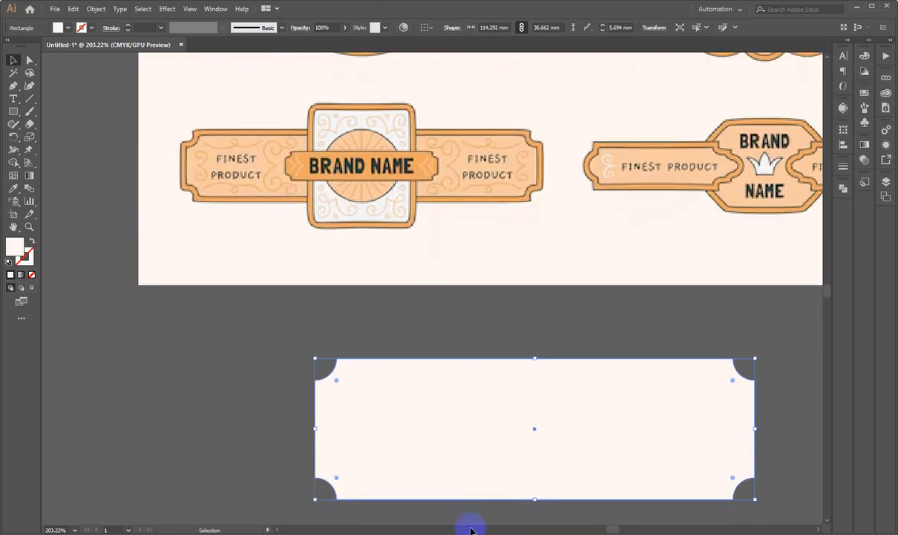
drag(483, 417, 451, 406)
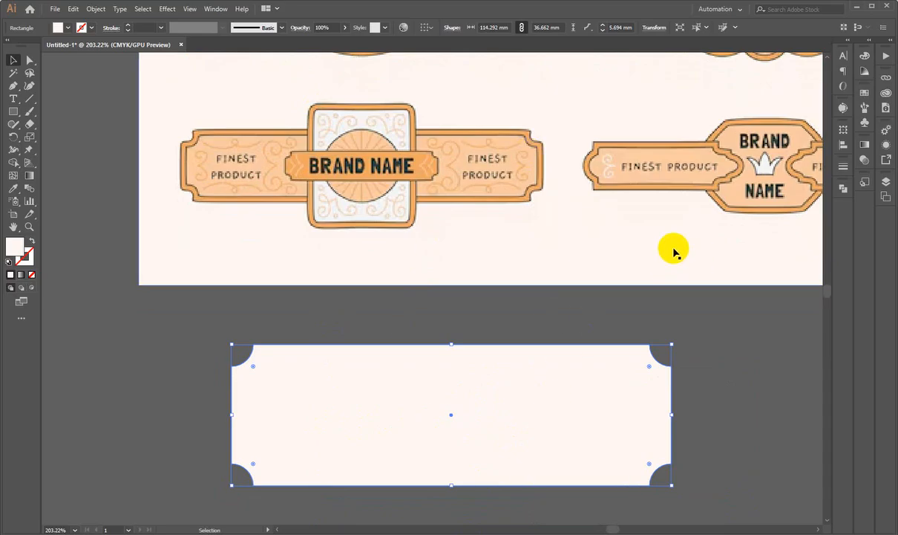
Delete the notched-corner rectangle below the label reference image
drag(504, 366, 562, 363)
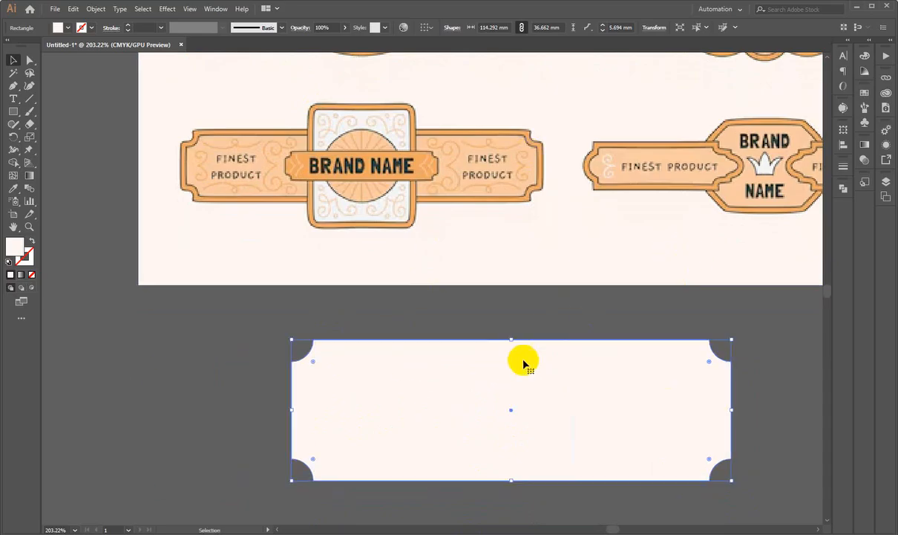
drag(536, 401, 428, 390)
drag(279, 396, 325, 374)
key(Delete)
scroll(327, 371, up, 3)
scroll(328, 369, down, 5)
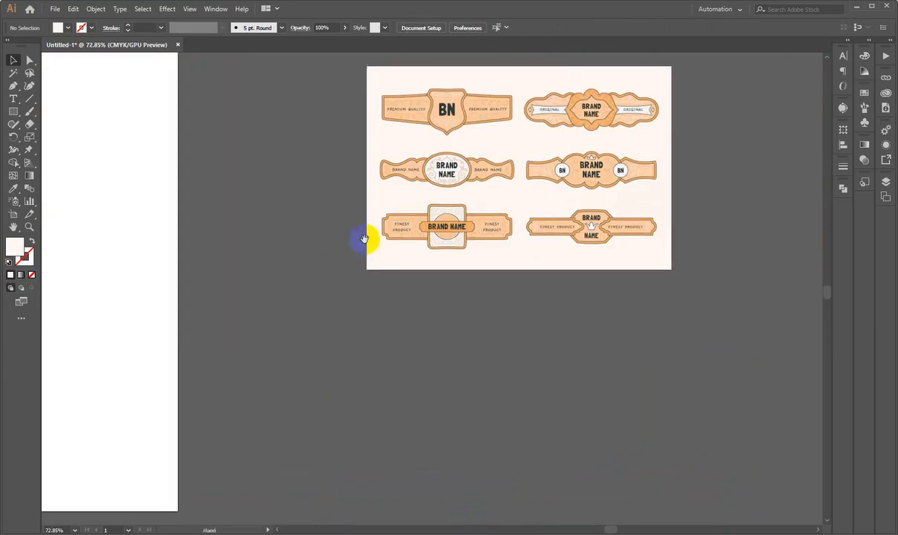
Delete the label reference image from the area beside the artboard
drag(364, 238, 346, 343)
drag(516, 257, 593, 380)
key(Delete)
drag(473, 106, 473, 296)
key(Delete)
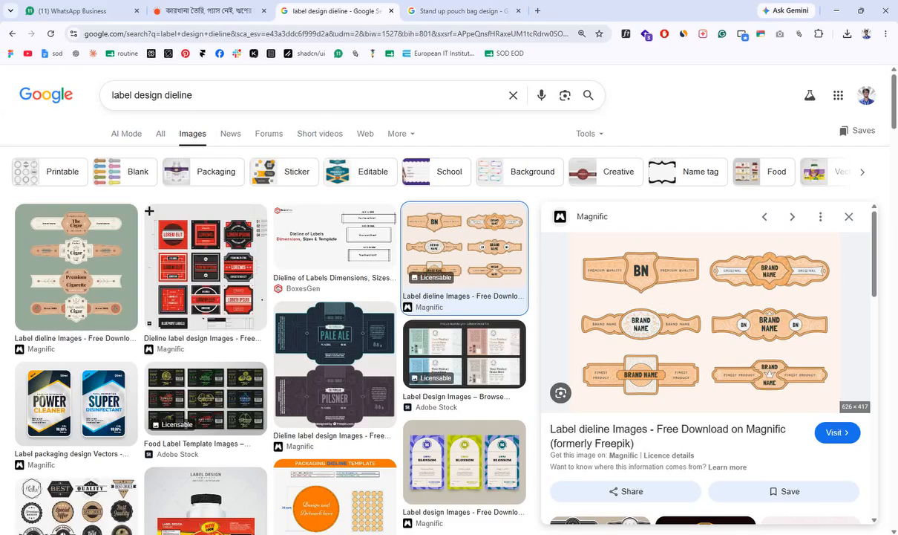
Switch to the browser and search Google Images for "box design dieline"
drag(134, 106, 90, 100)
key(BackSpace)
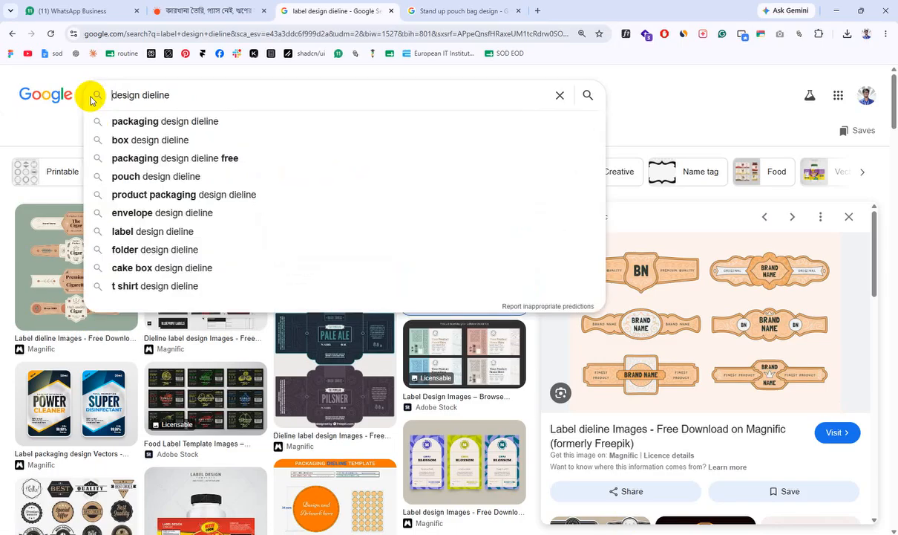
text(box)
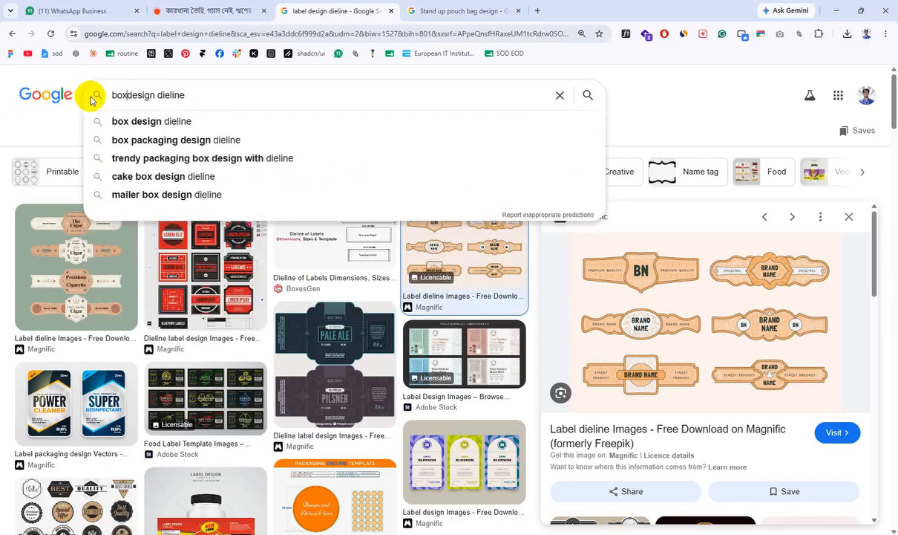
key(Return)
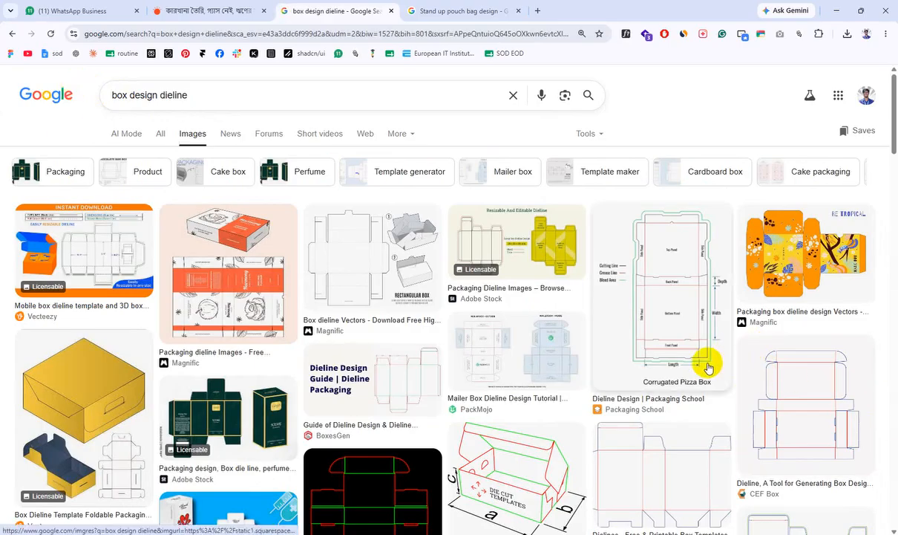
Preview several box dieline results, including the rectangular box, syrup box, printable box template and bottle box
click(306, 253)
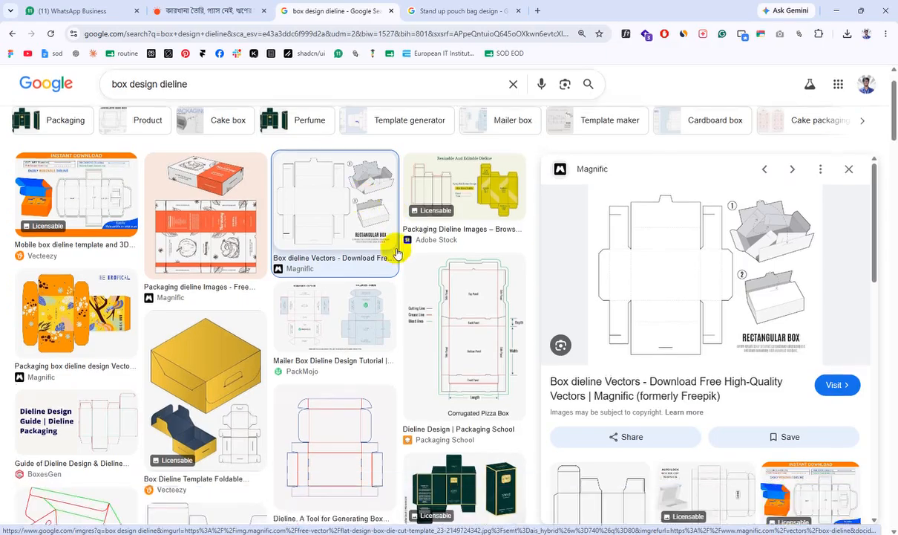
click(457, 176)
scroll(414, 284, down, 3)
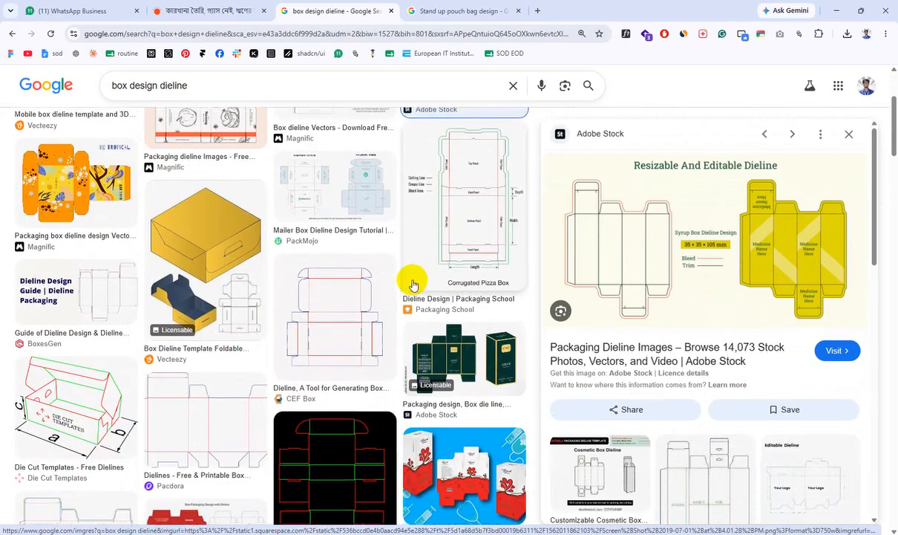
click(240, 333)
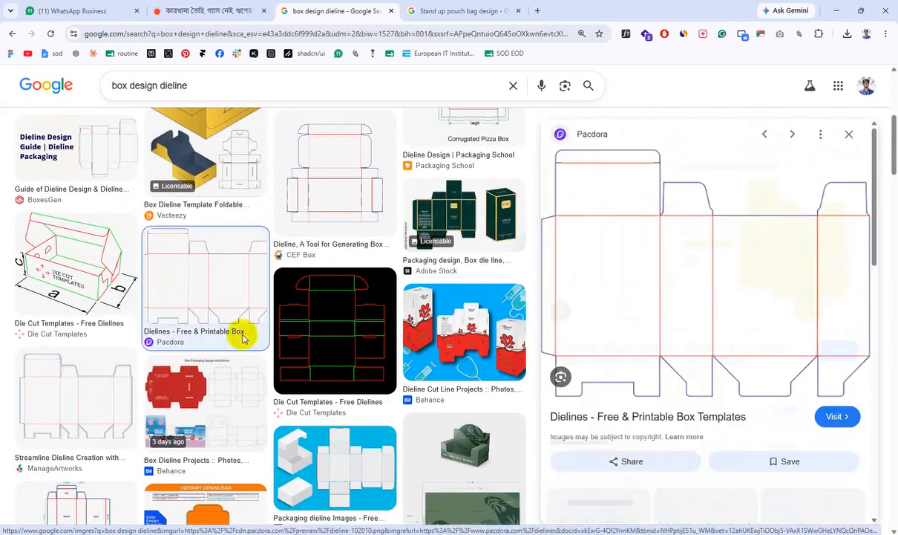
scroll(74, 330, down, 2)
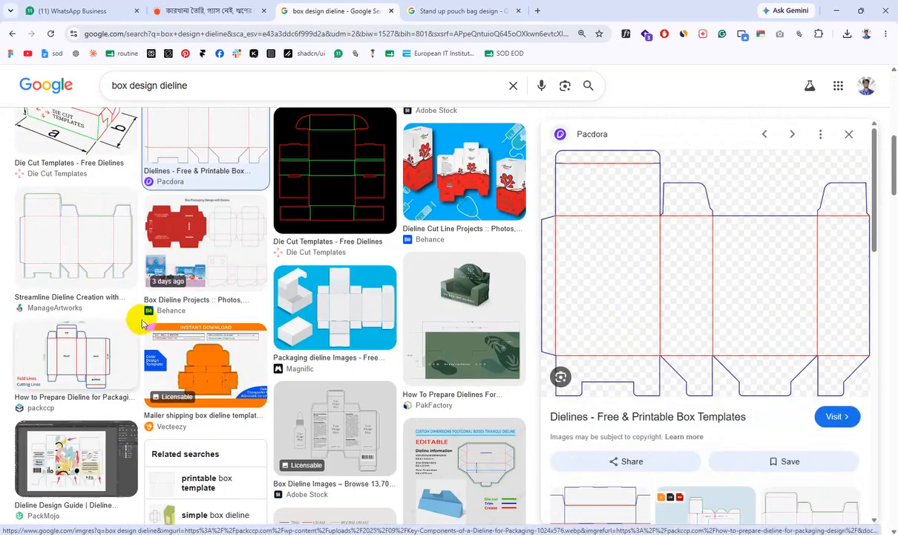
click(327, 326)
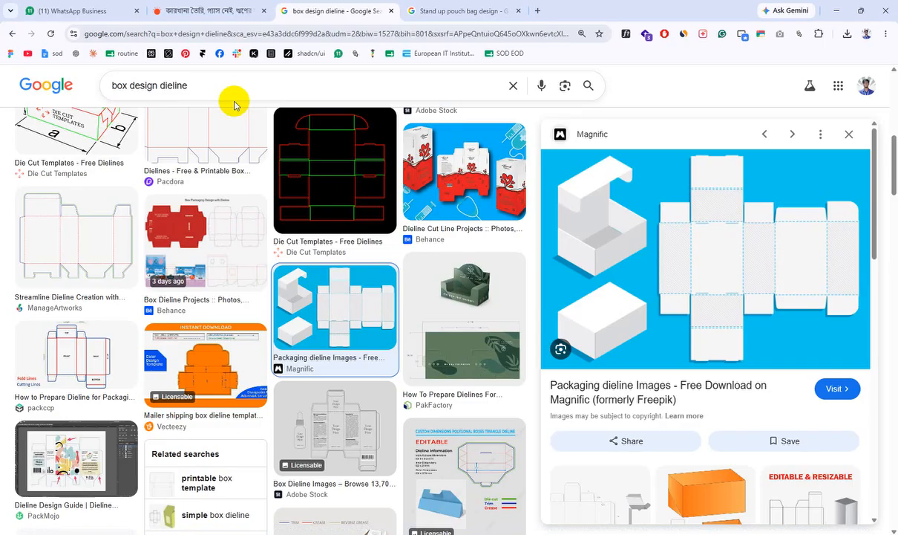
scroll(220, 391, down, 2)
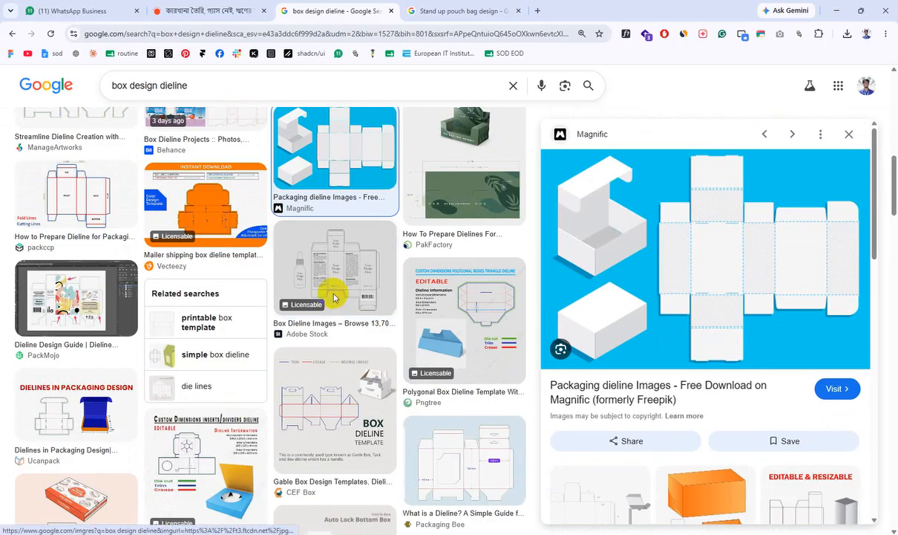
click(331, 289)
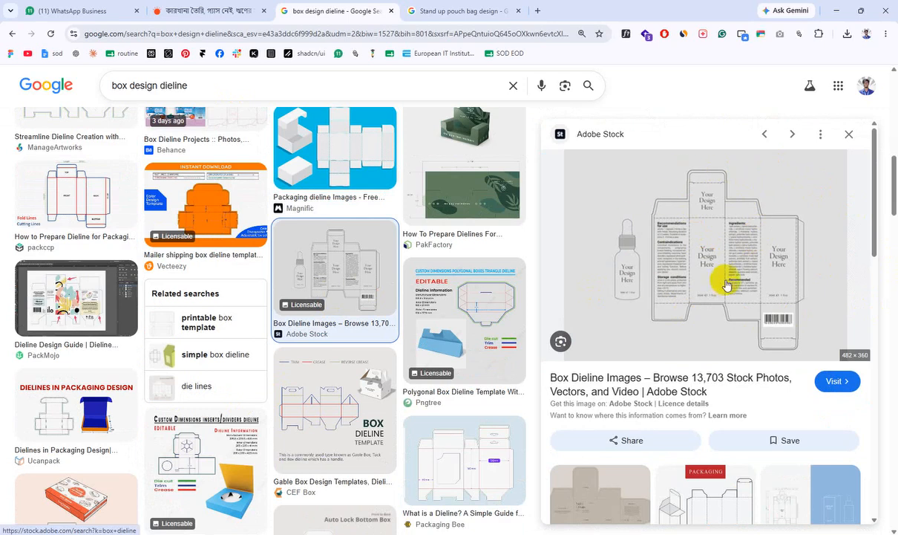
Examine further box dielines, including the makeup box template, the rectangular box and the orange printed packaging box
scroll(717, 286, down, 2)
scroll(267, 424, down, 1)
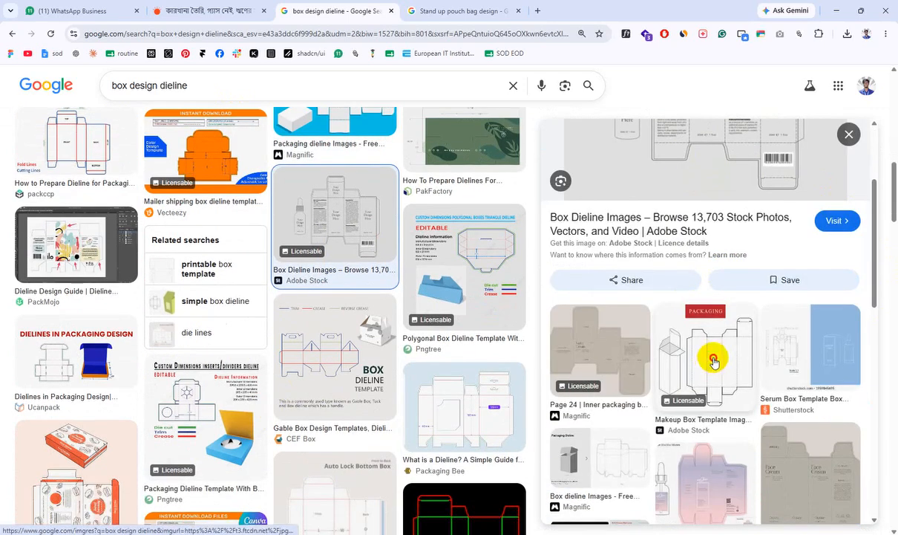
click(712, 361)
scroll(235, 352, down, 4)
scroll(307, 301, down, 4)
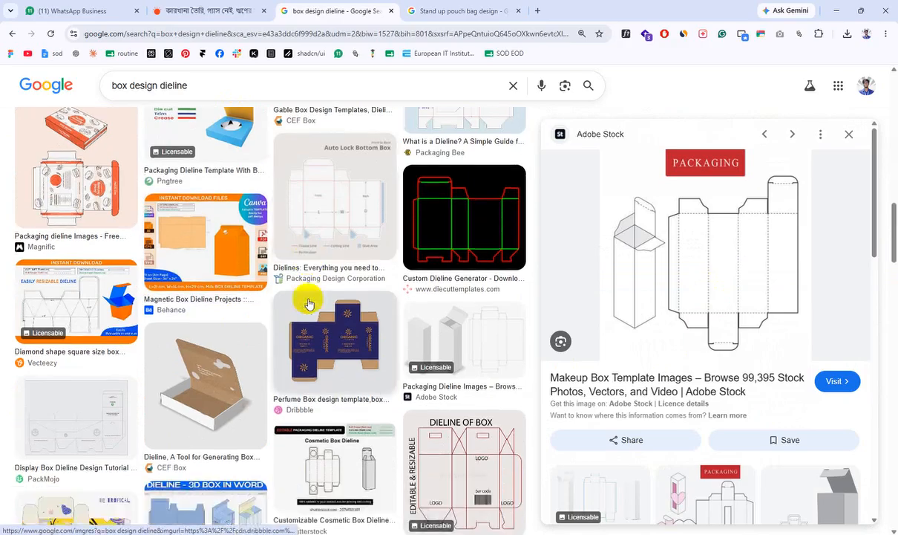
scroll(299, 318, down, 2)
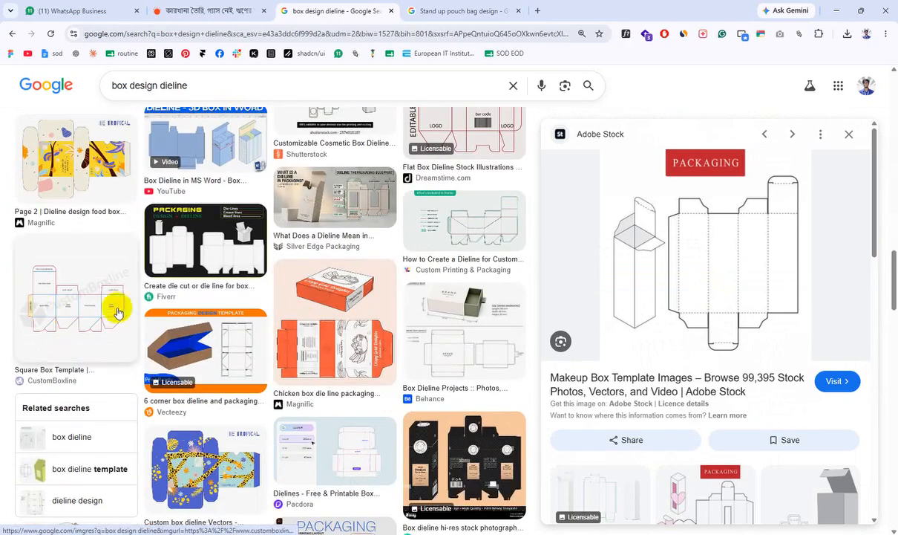
scroll(344, 279, down, 2)
scroll(306, 372, up, 10)
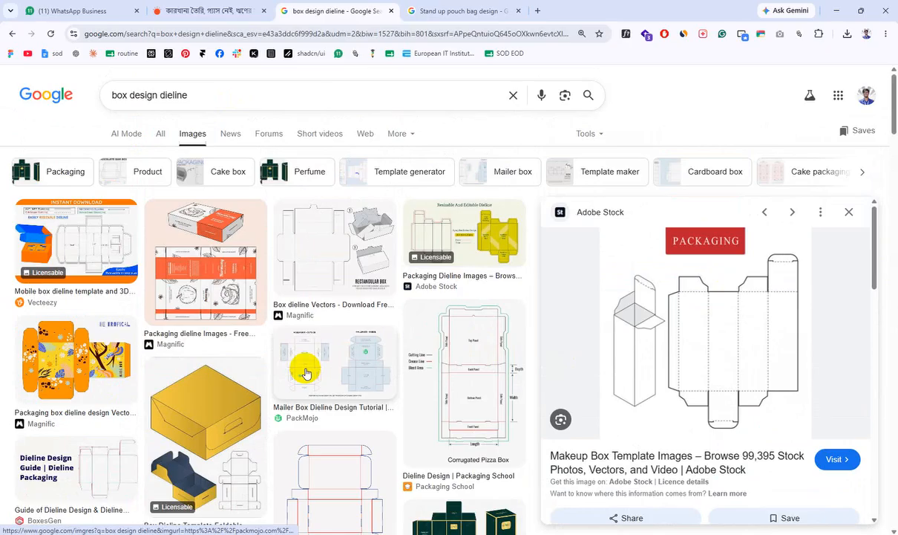
click(321, 281)
scroll(177, 384, down, 4)
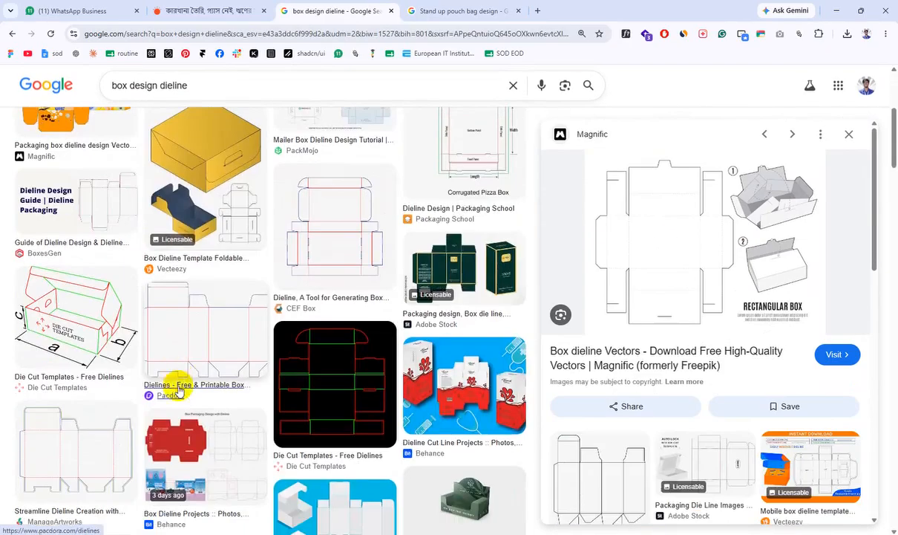
scroll(176, 379, up, 2)
scroll(179, 375, up, 2)
click(206, 271)
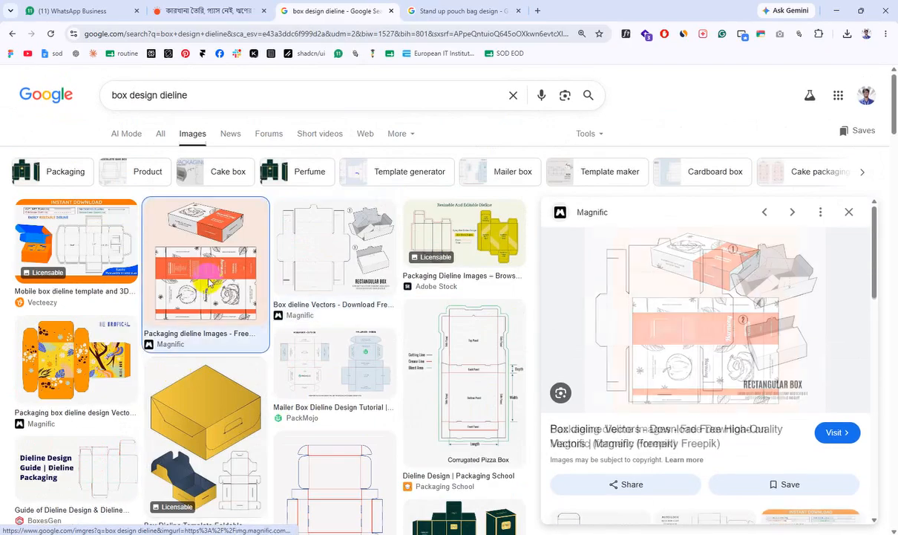
Refine the image search to "pizza box design dieline"
double_click(121, 95)
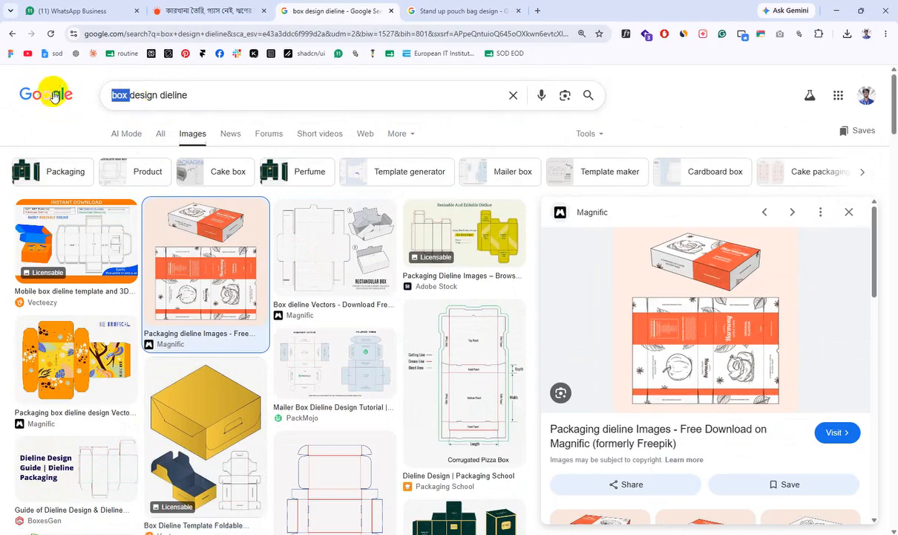
key(Left)
text(pi)
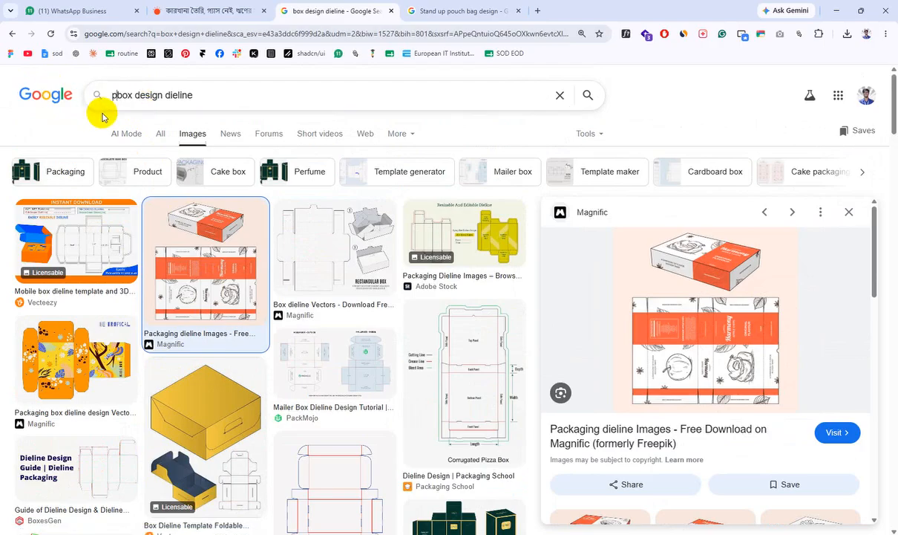
text(zza)
key(Return)
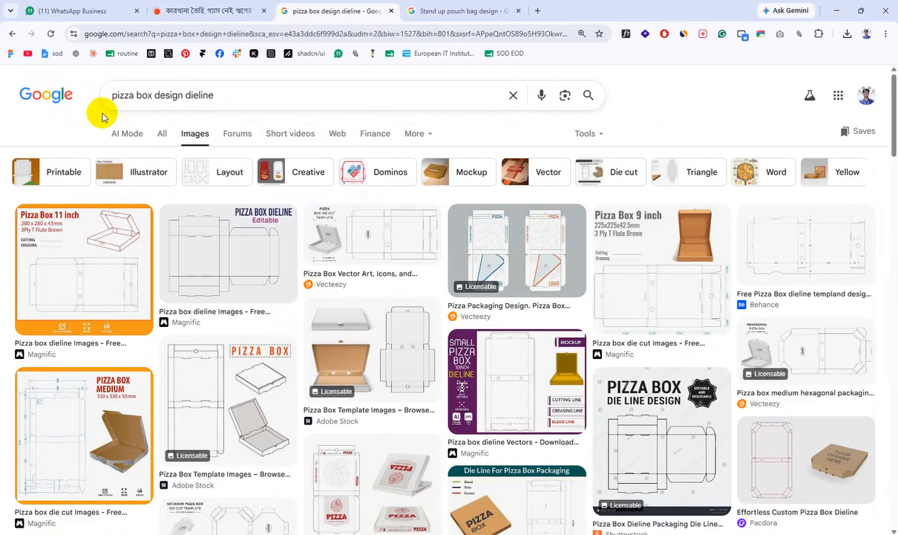
Open the editable pizza box dieline result and copy its image
click(377, 351)
click(239, 236)
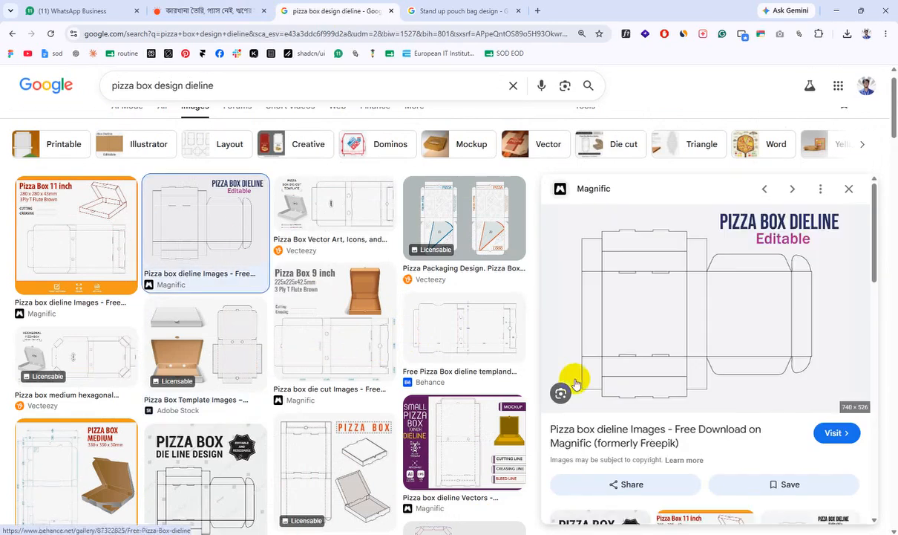
right_click(697, 295)
click(741, 202)
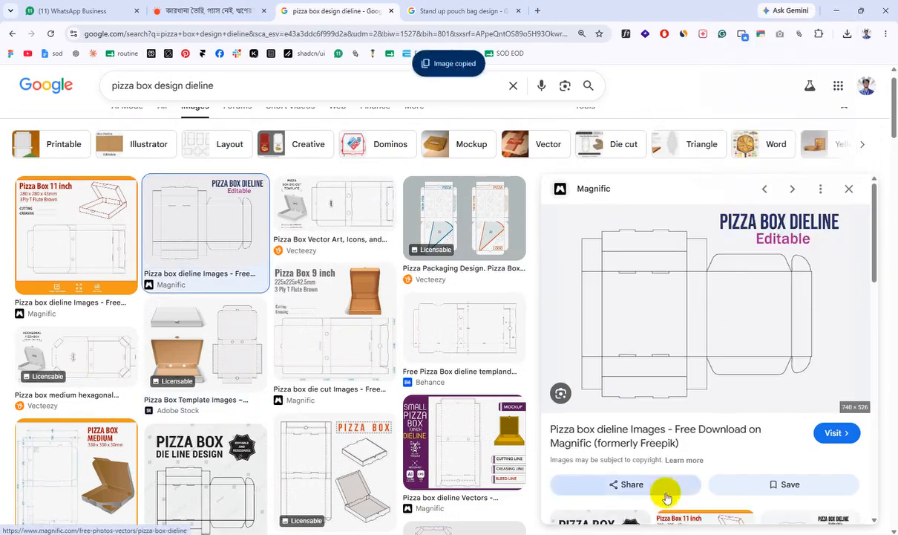
Switch to Illustrator, paste the pizza box dieline image and move it farther out beside the artboard
key(alt+Tab)
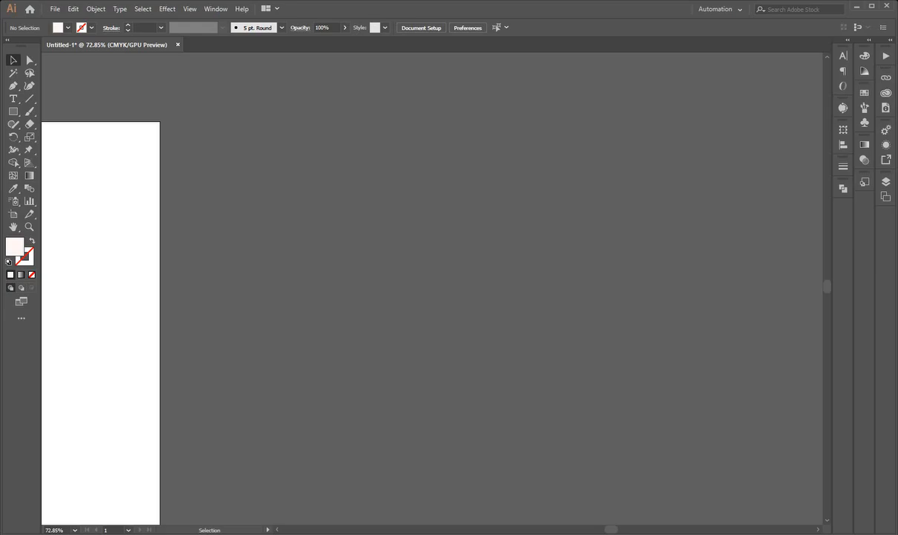
click(526, 335)
key(ctrl+v)
drag(476, 282, 386, 336)
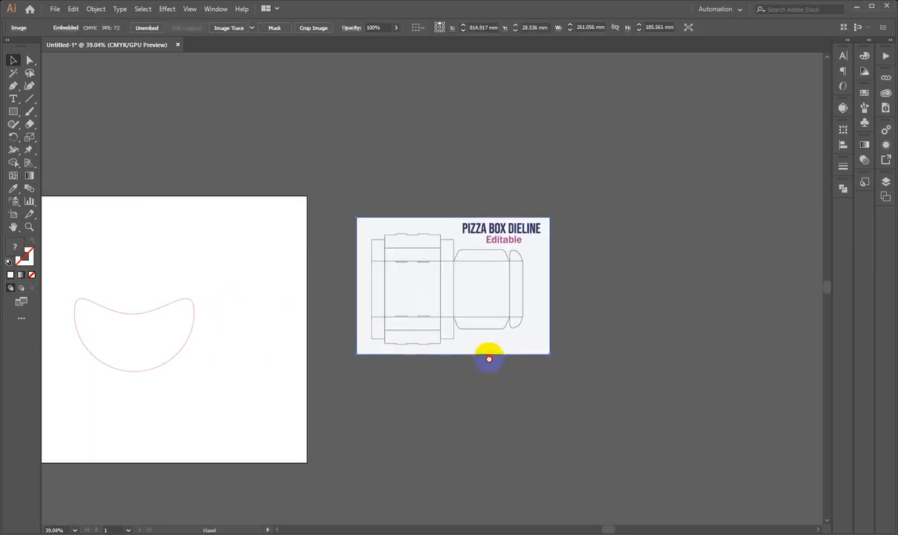
drag(489, 359, 338, 379)
drag(295, 360, 536, 222)
drag(246, 413, 540, 348)
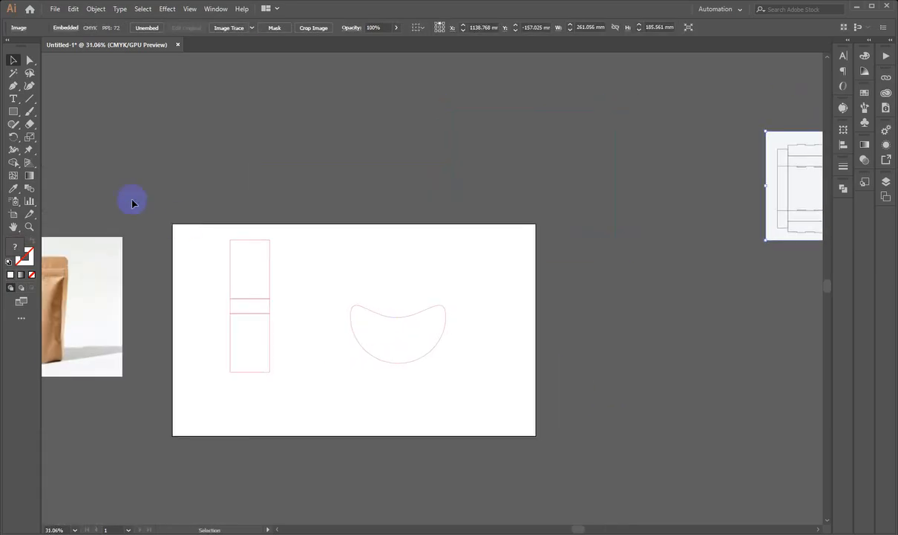
Move the red outline shapes off the artboard and place the pizza box dieline image above it
click(263, 309)
drag(254, 311, 485, 123)
drag(785, 202, 297, 114)
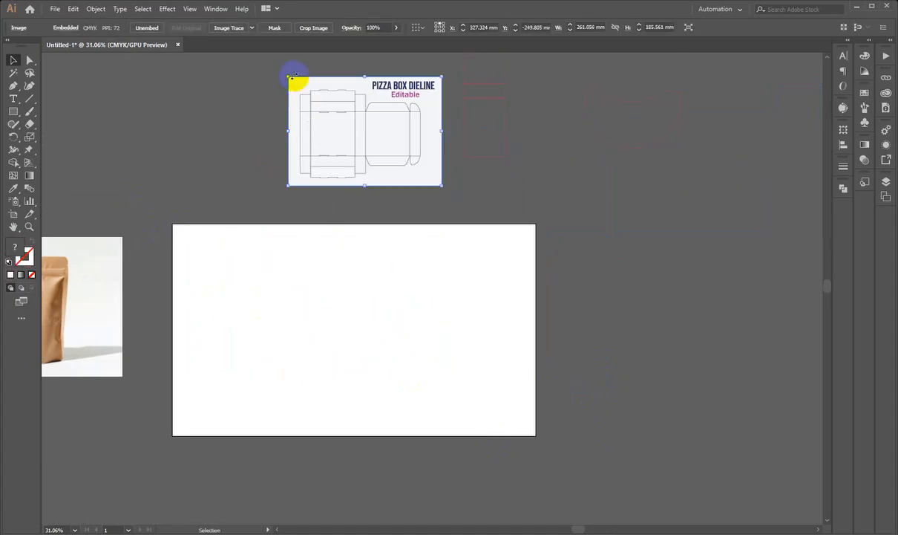
click(266, 9)
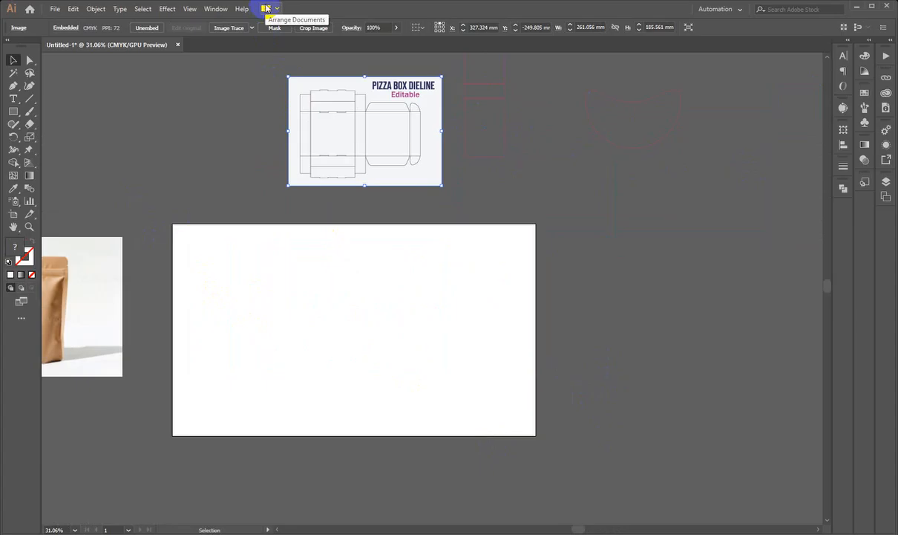
click(563, 199)
Reposition the pizza box dieline image so it straddles the artboard's upper edge
drag(419, 261, 547, 263)
drag(556, 135, 507, 233)
drag(448, 304, 427, 287)
drag(418, 291, 349, 332)
drag(366, 266, 510, 168)
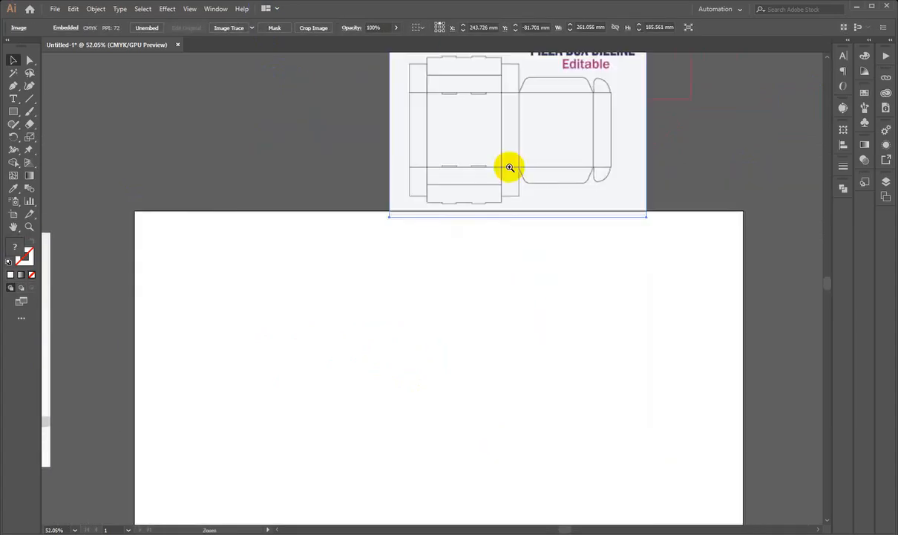
drag(312, 340, 337, 349)
drag(330, 372, 337, 305)
drag(409, 325, 373, 431)
click(532, 255)
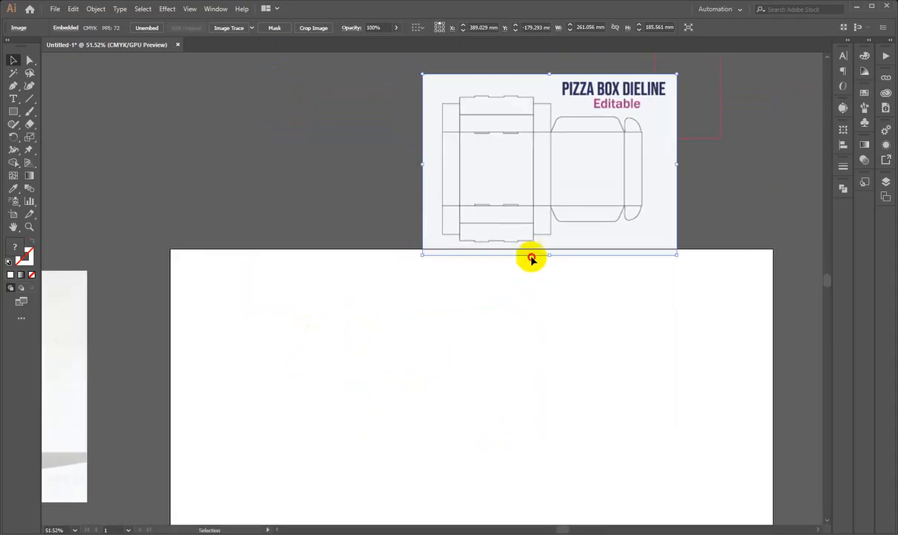
drag(557, 252, 440, 204)
drag(448, 160, 479, 288)
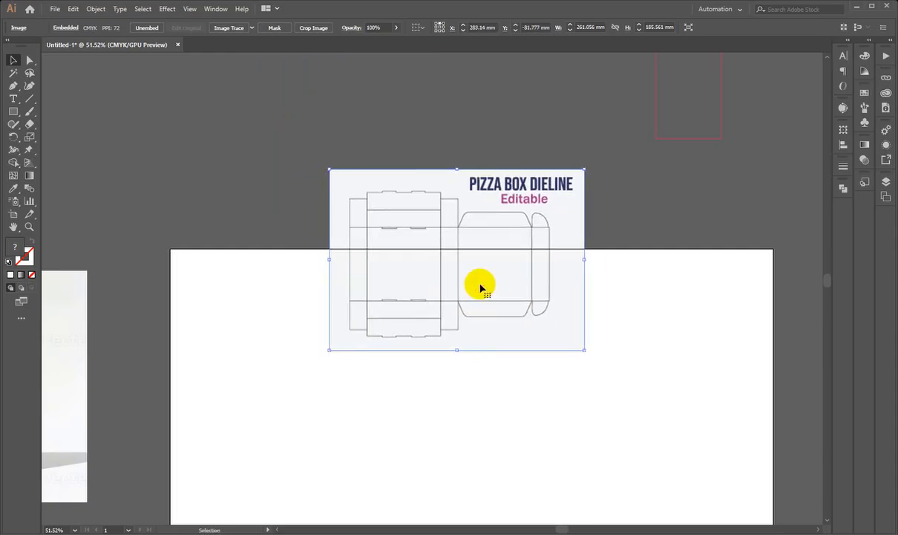
Scale the pizza box dieline image proportionally to about 194 mm wide and move it just above the artboard
click(717, 152)
drag(434, 220, 391, 282)
key(space)
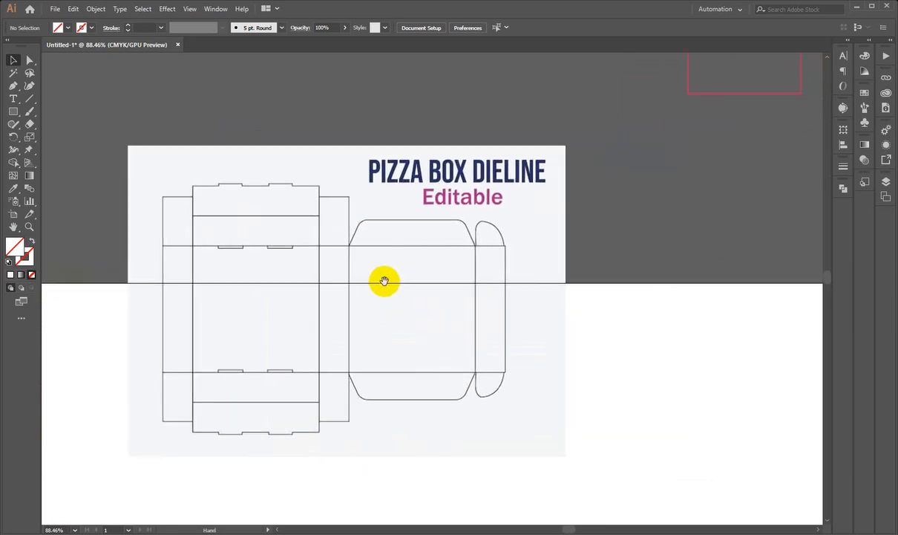
drag(324, 278, 403, 230)
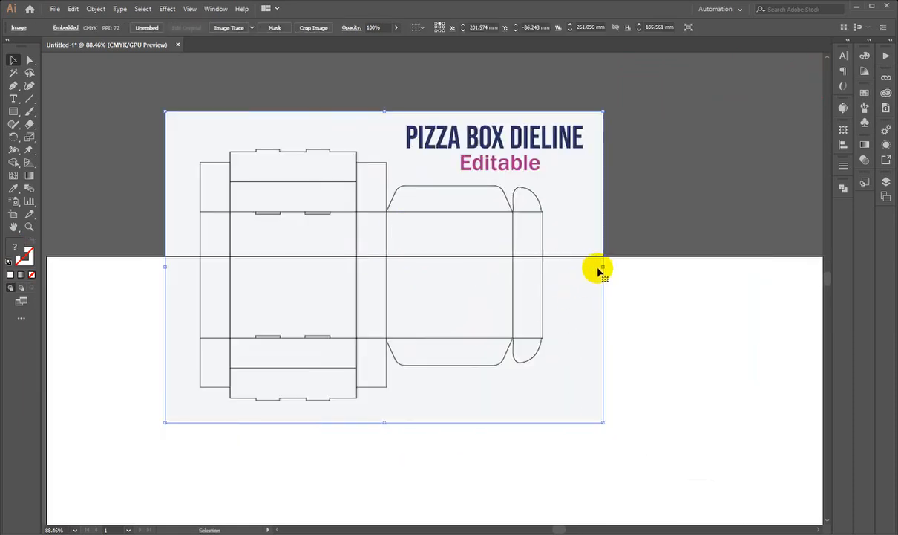
shift+drag(603, 267, 491, 266)
drag(215, 295, 390, 162)
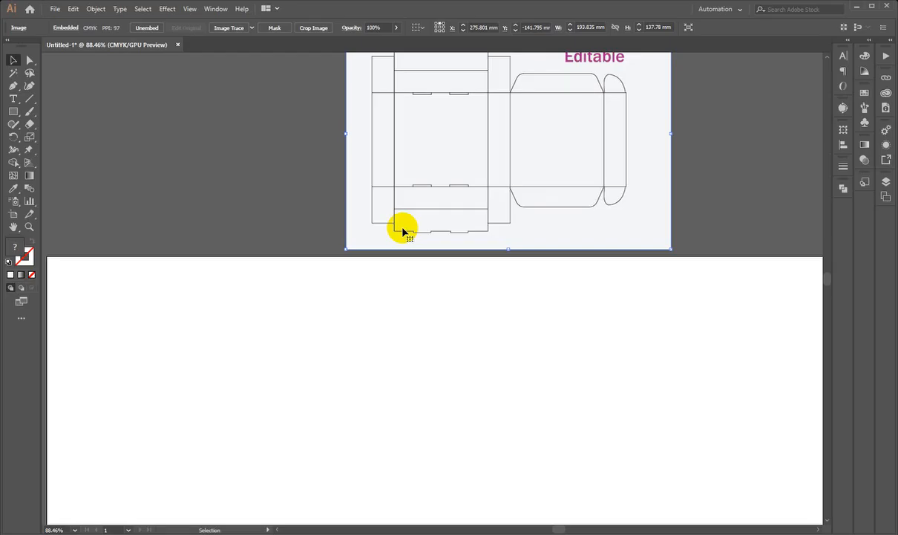
Move the pizza box dieline image to just beyond the artboard's right edge, at about X 746 mm, Y 103 mm
key(ctrl+0)
key(ctrl+minus)
key(ctrl+minus)
key(ctrl+plus)
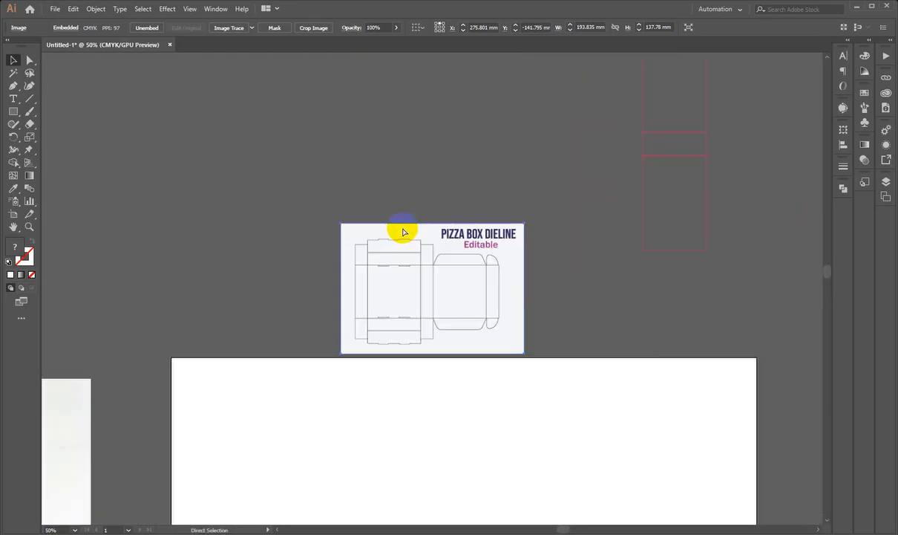
key(ctrl+0)
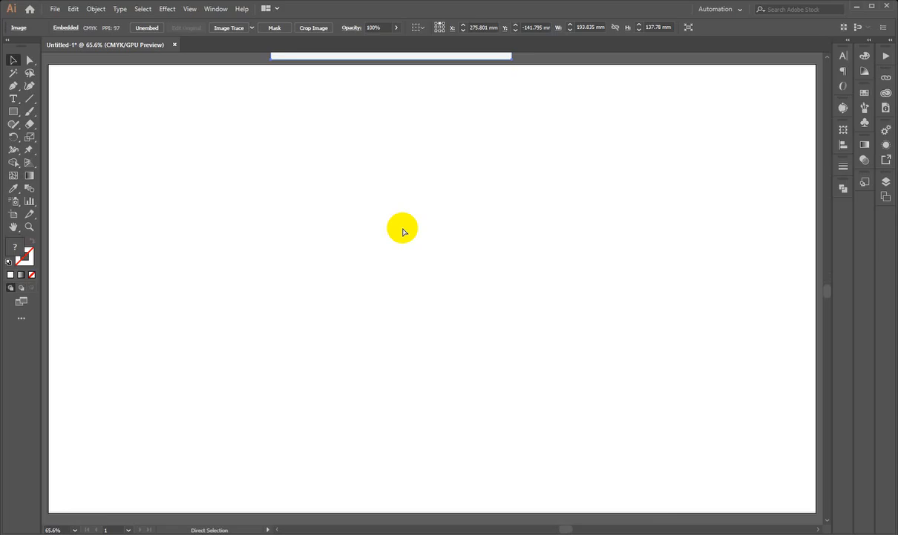
key(ctrl+minus)
key(ctrl+minus)
key(ctrl+minus)
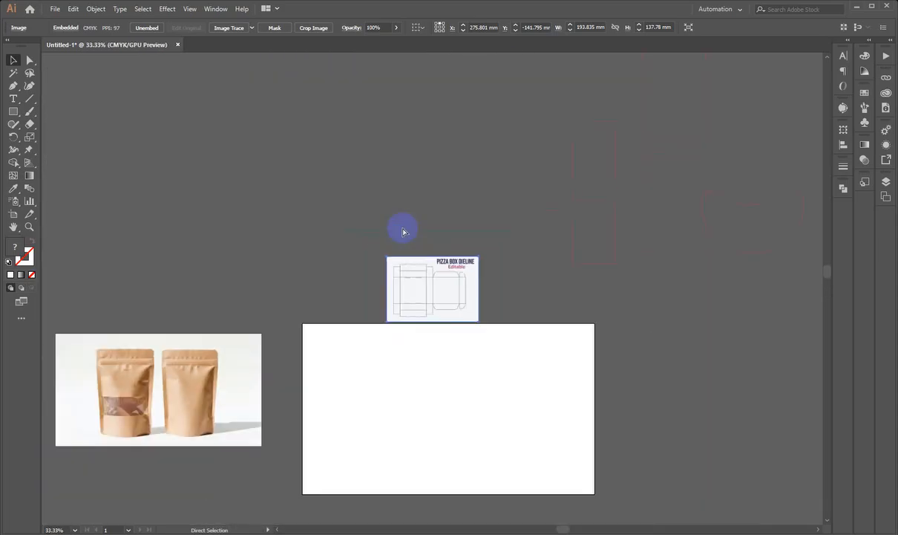
drag(447, 433, 441, 331)
drag(398, 195, 418, 195)
drag(418, 196, 699, 344)
drag(612, 361, 130, 64)
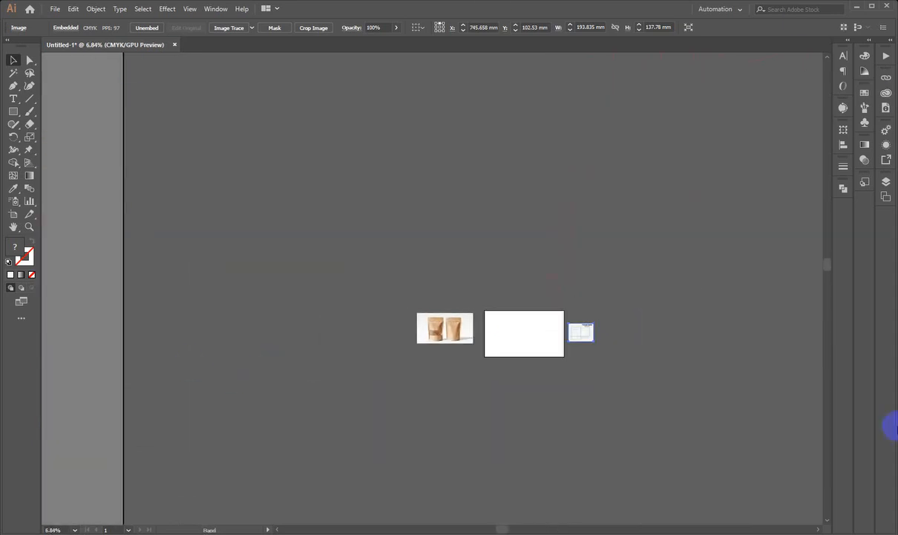
drag(336, 316, 213, 220)
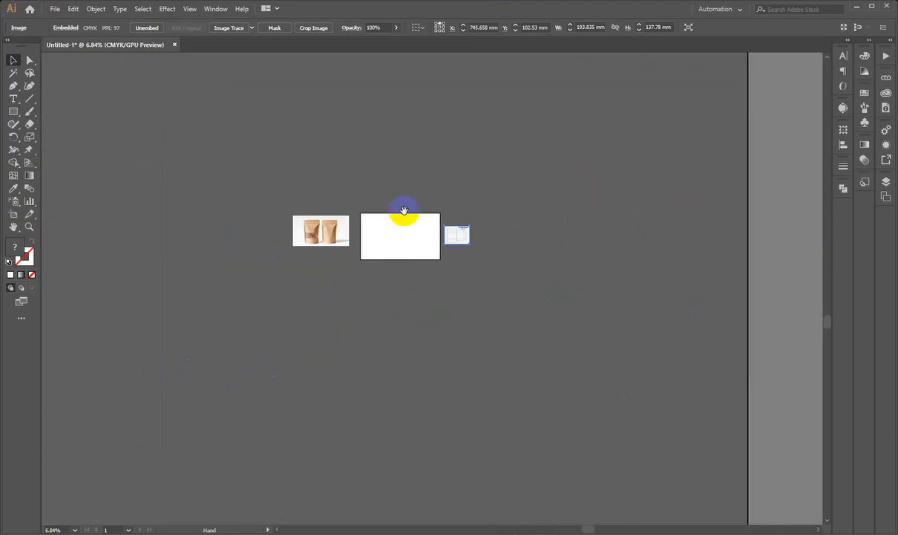
drag(457, 250, 668, 232)
drag(250, 271, 495, 412)
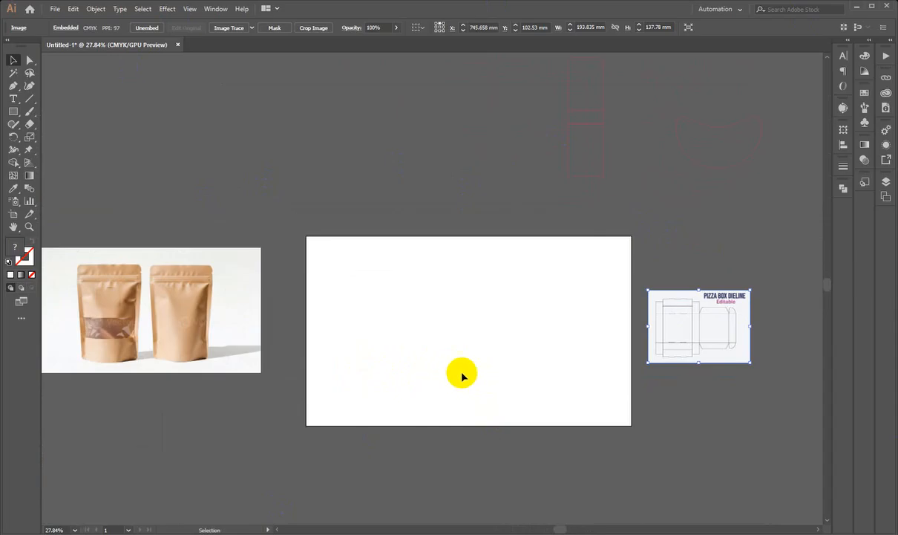
drag(443, 445, 468, 528)
drag(493, 330, 512, 330)
drag(363, 295, 445, 317)
drag(399, 354, 356, 344)
drag(16, 114, 47, 112)
drag(207, 213, 194, 192)
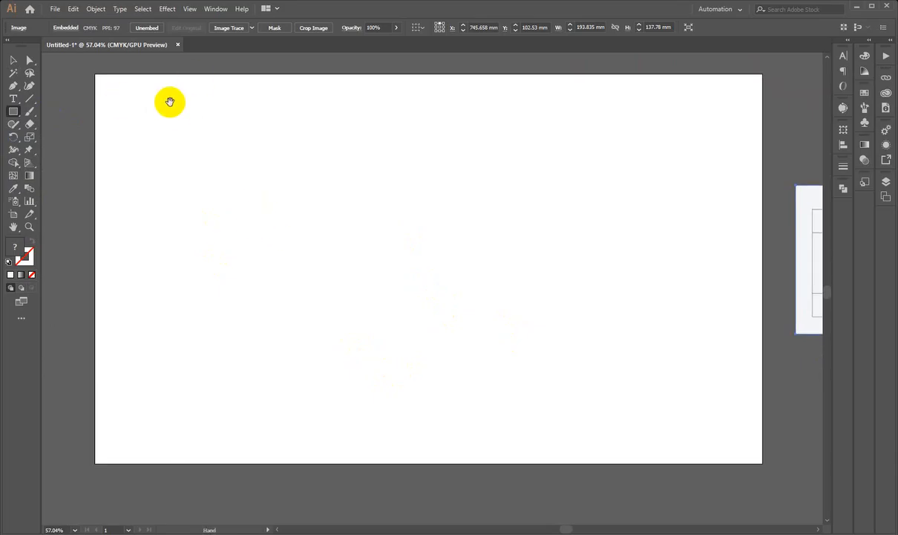
drag(299, 268, 297, 292)
drag(373, 259, 351, 237)
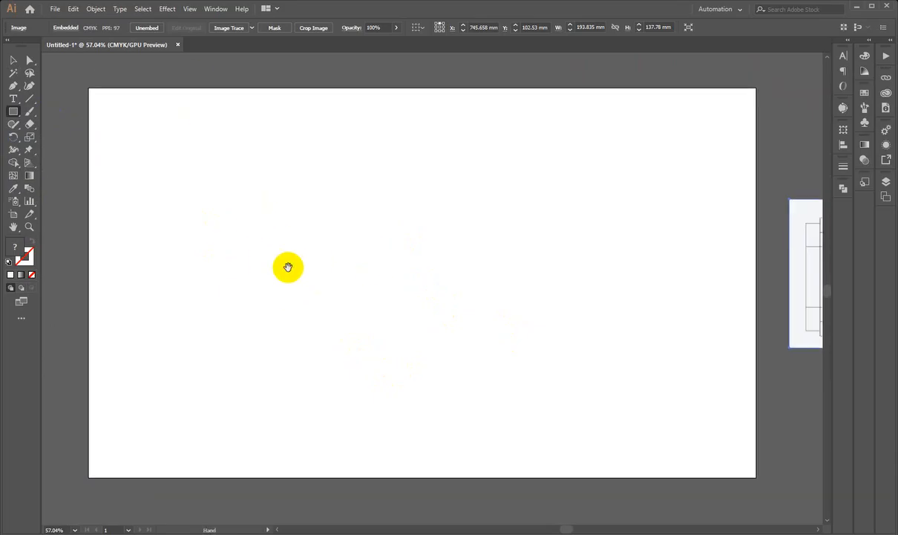
drag(289, 267, 306, 268)
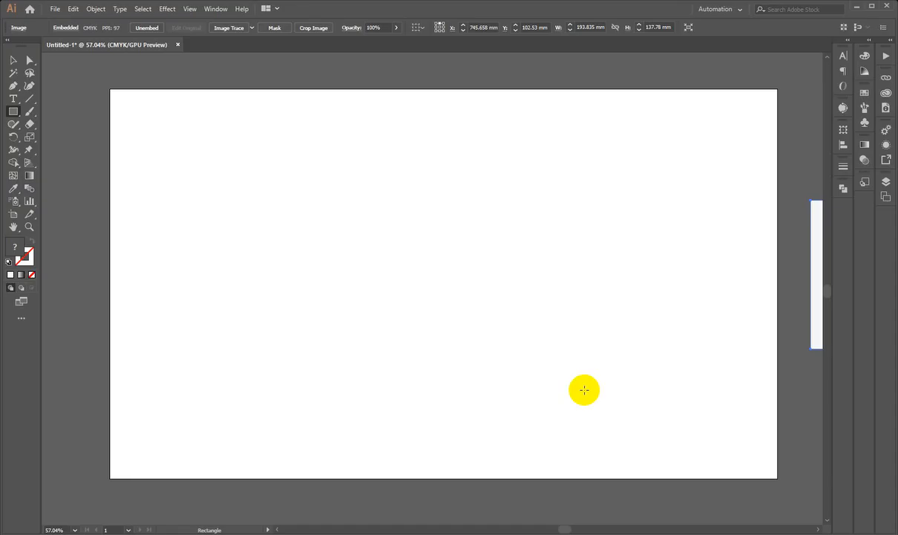
scroll(585, 390, down, 1)
key(space)
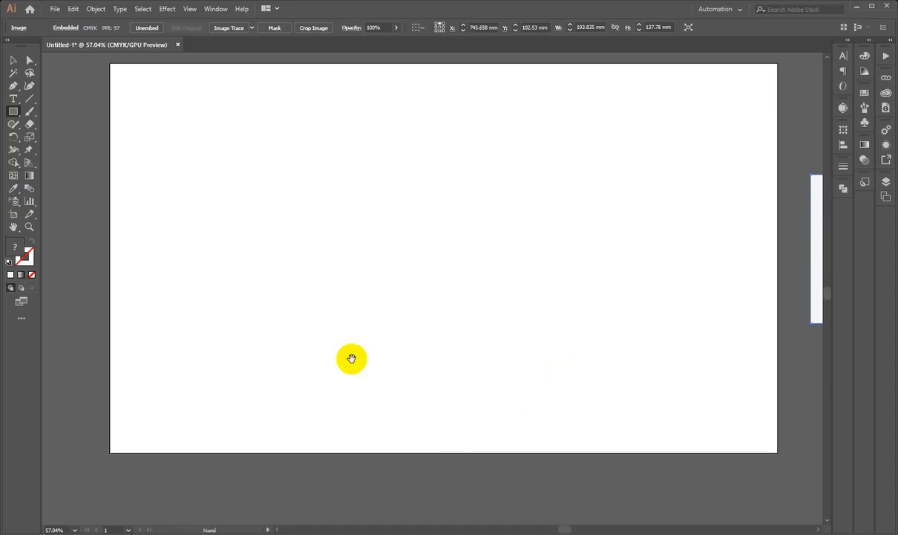
Close the untitled document without saving and open Pack.ai from the Downloads folder
key(ctrl+w)
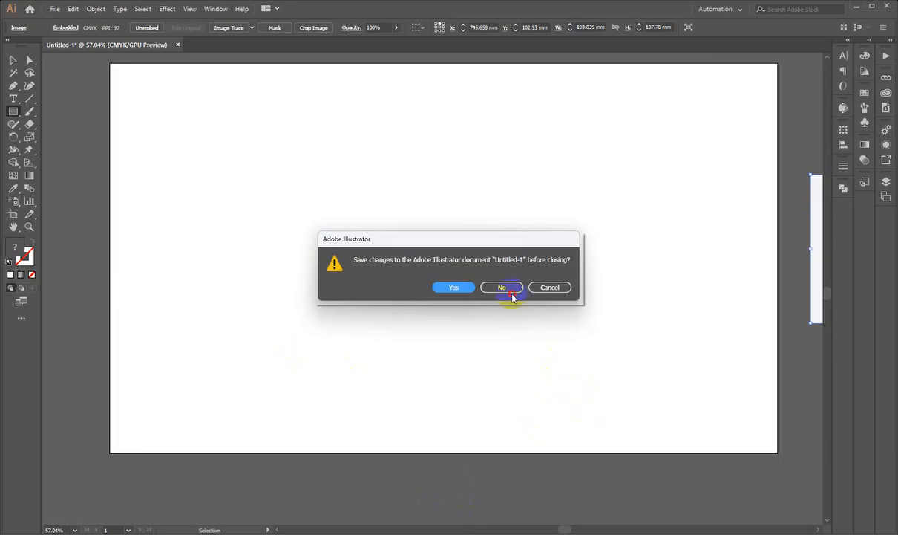
click(503, 287)
click(425, 534)
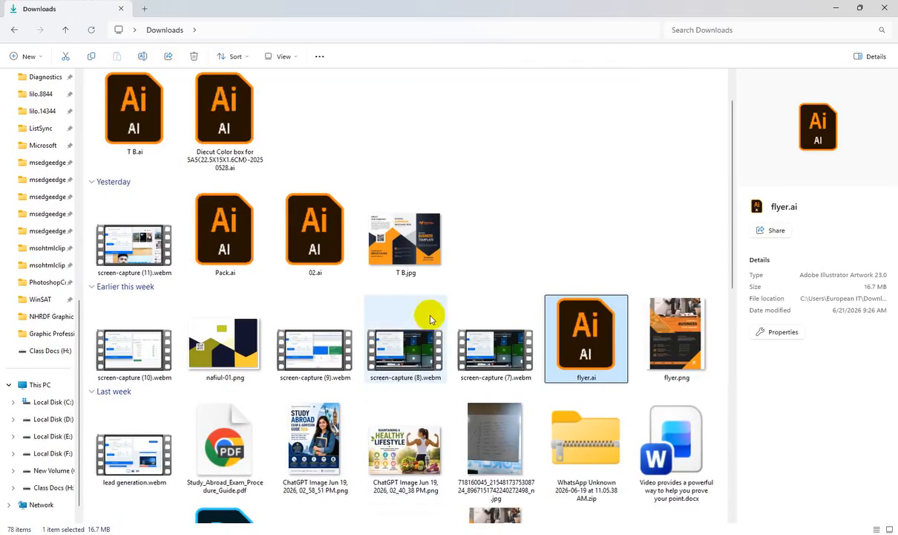
scroll(212, 155, up, 1)
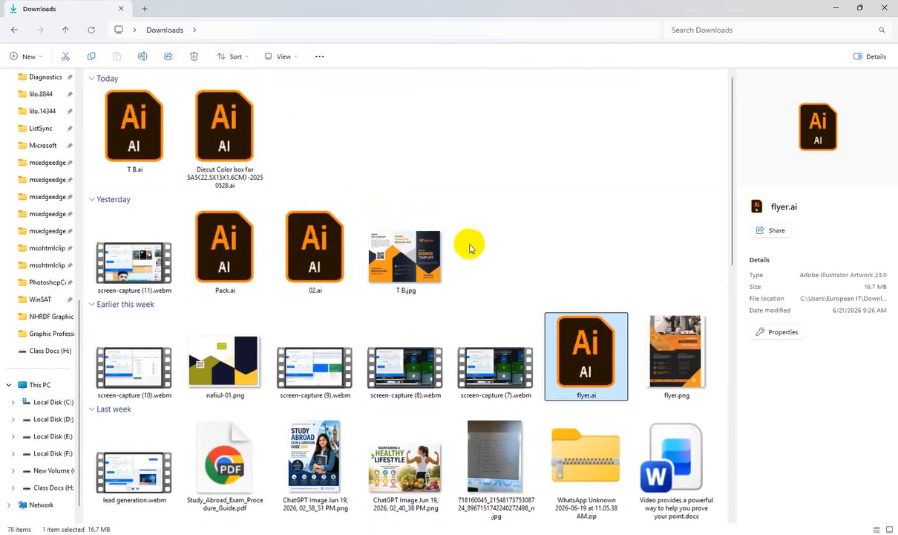
double_click(237, 255)
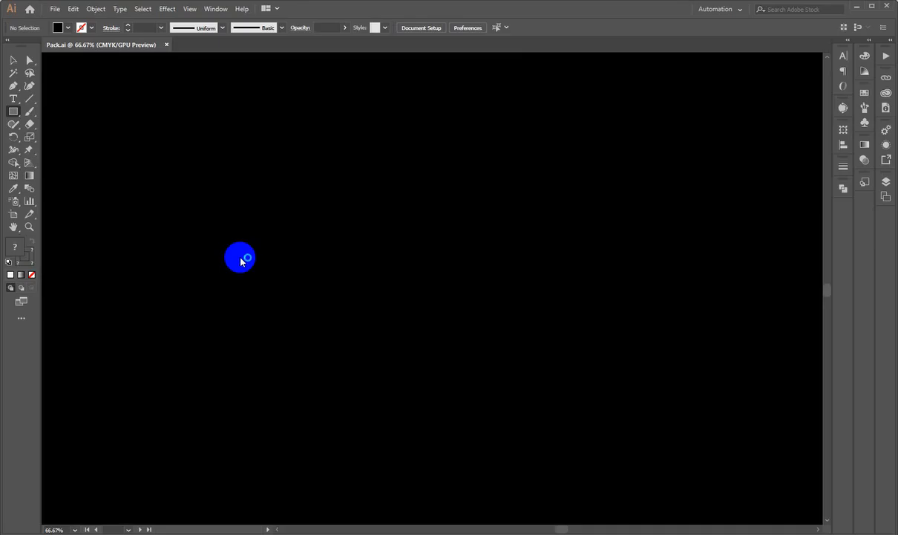
scroll(294, 224, down, 3)
scroll(308, 293, up, 3)
scroll(313, 306, down, 2)
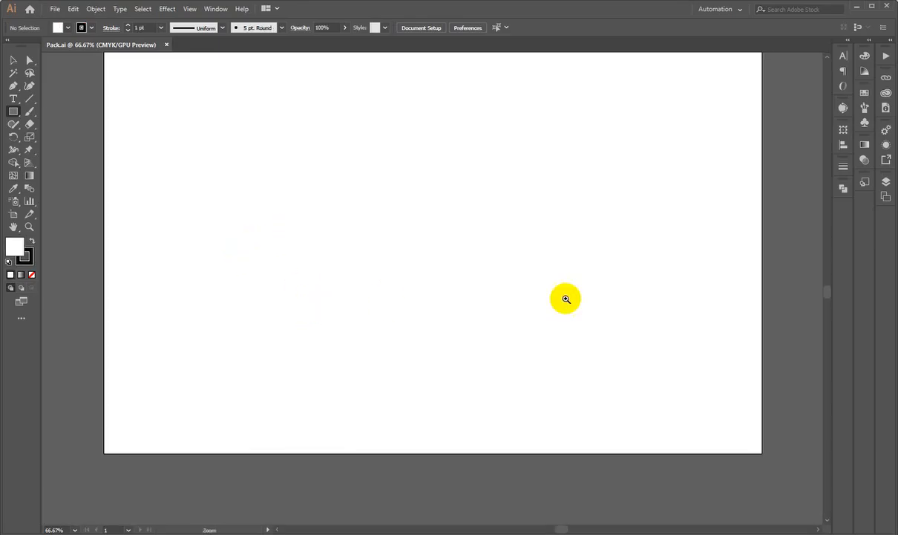
drag(565, 298, 452, 394)
Open 02.ai from the Downloads folder, accepting the newer-version import, and close it after a look
click(435, 533)
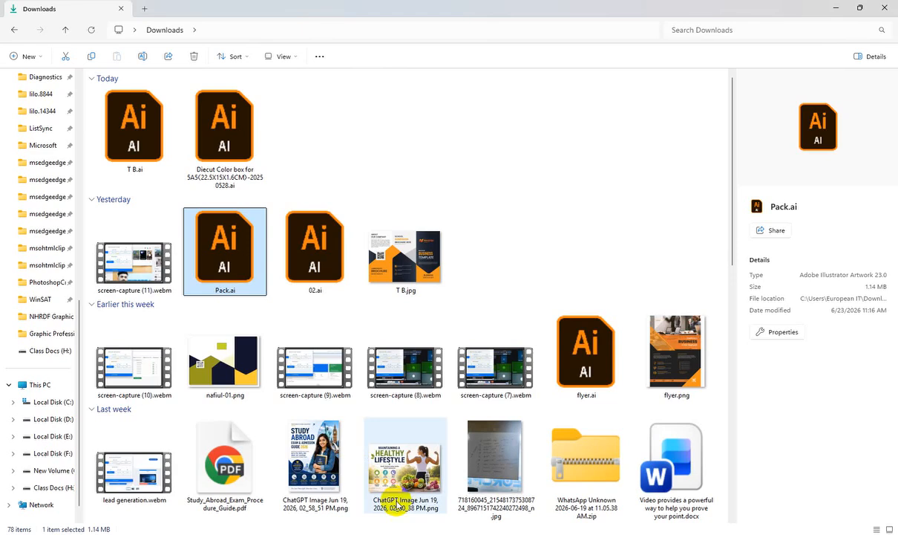
double_click(320, 251)
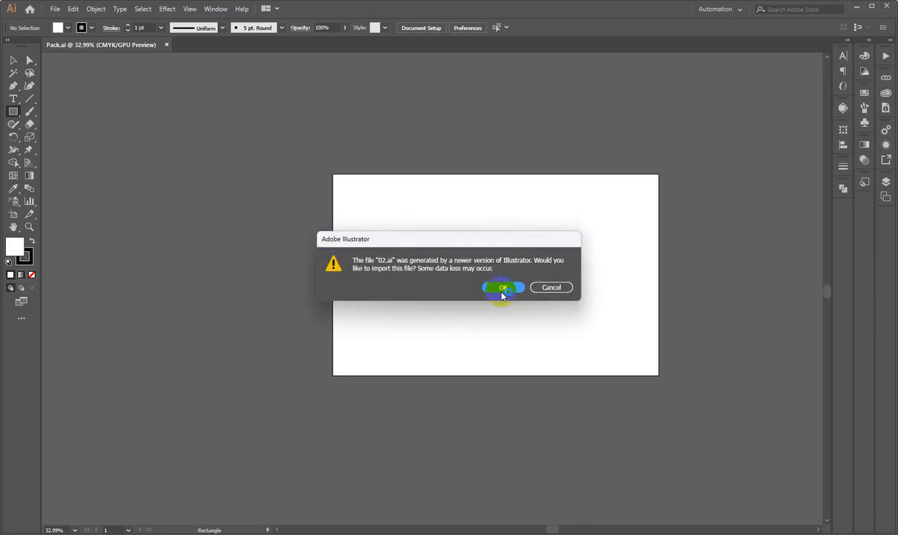
click(502, 288)
drag(443, 302, 146, 357)
key(ctrl+w)
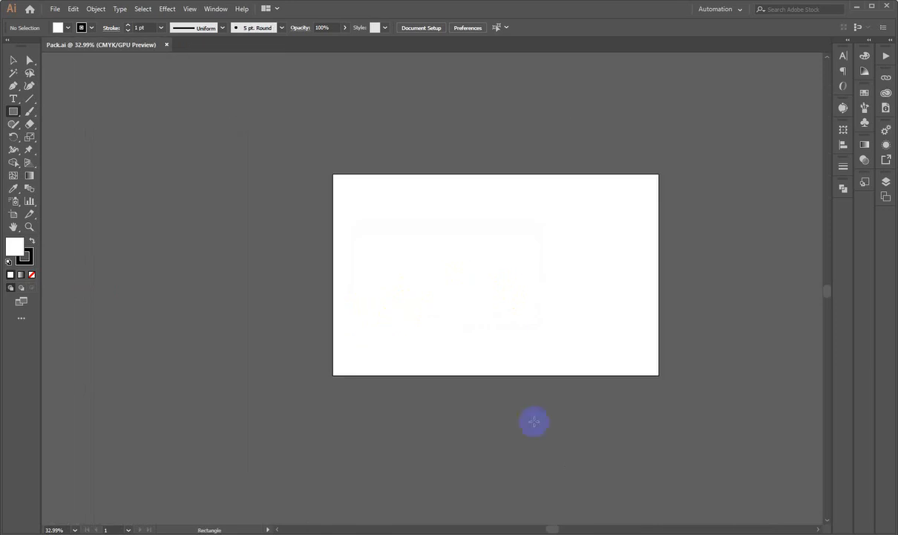
key(alt+Tab)
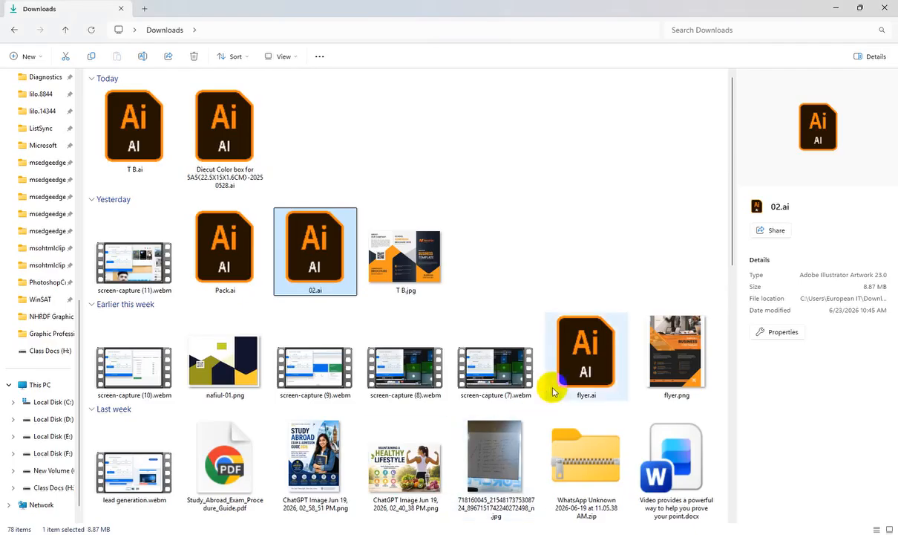
mouse_move(564, 349)
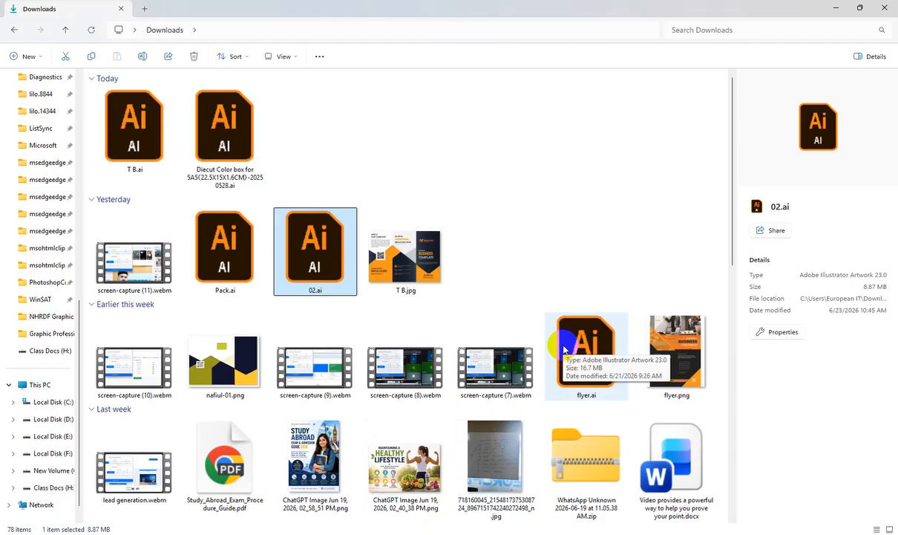
key(alt+Tab)
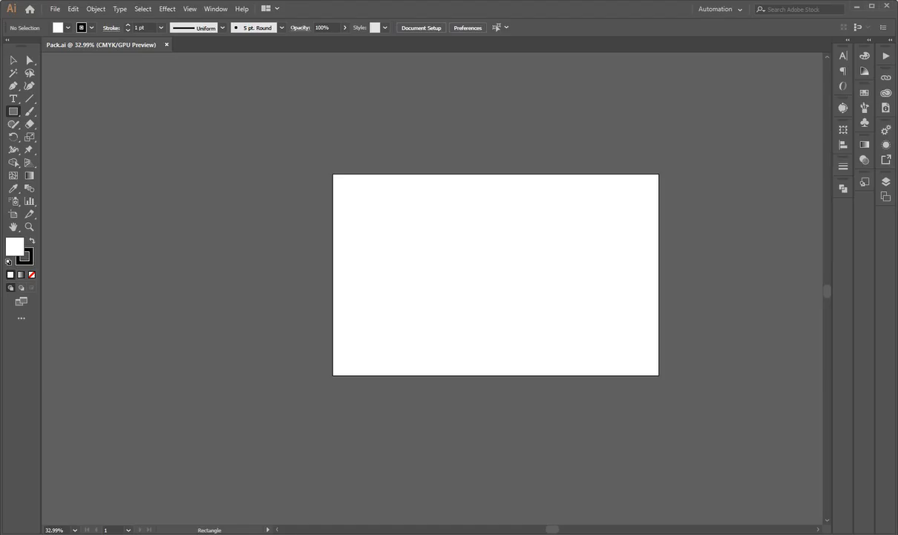
scroll(287, 238, down, 4)
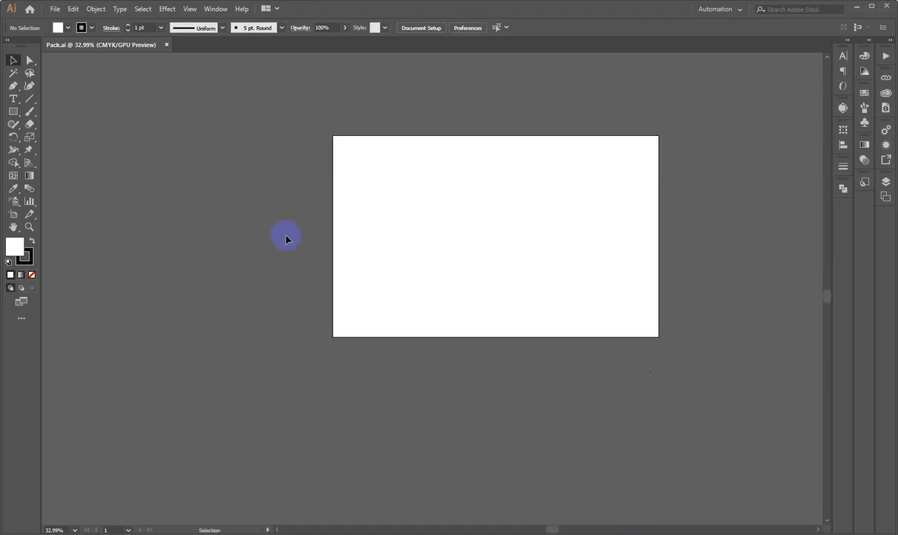
key(ctrl+0)
drag(454, 248, 413, 289)
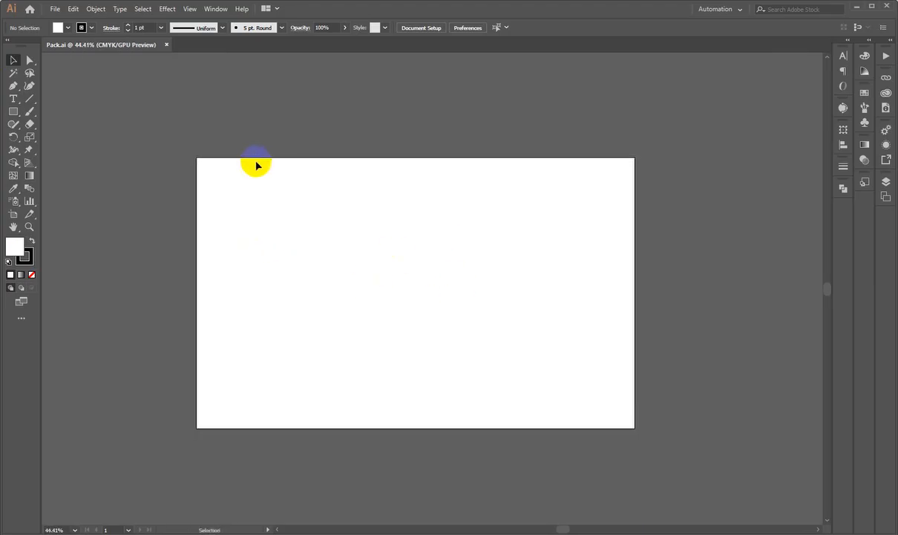
drag(446, 259, 464, 286)
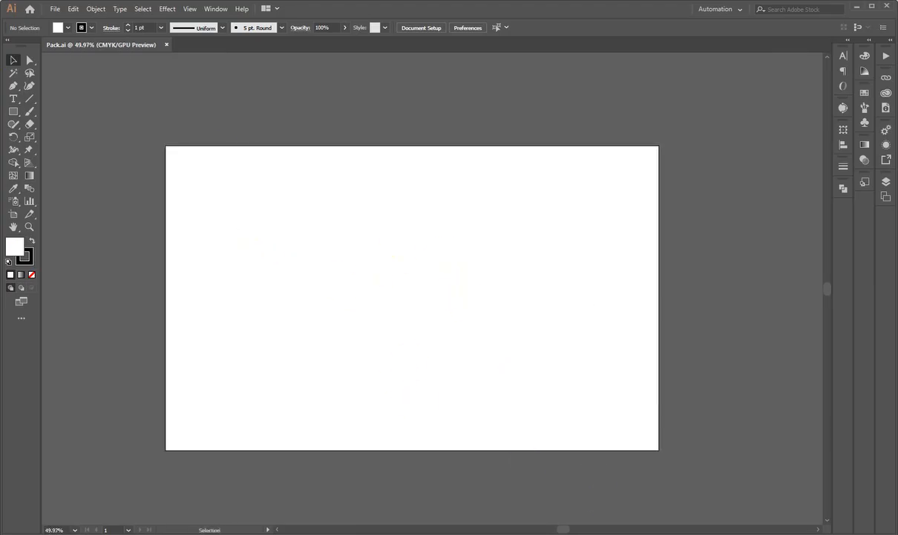
Switch to the browser, look through the pizza box dieline image results and preview the Shutterstock pizza box dieline
key(alt+Tab)
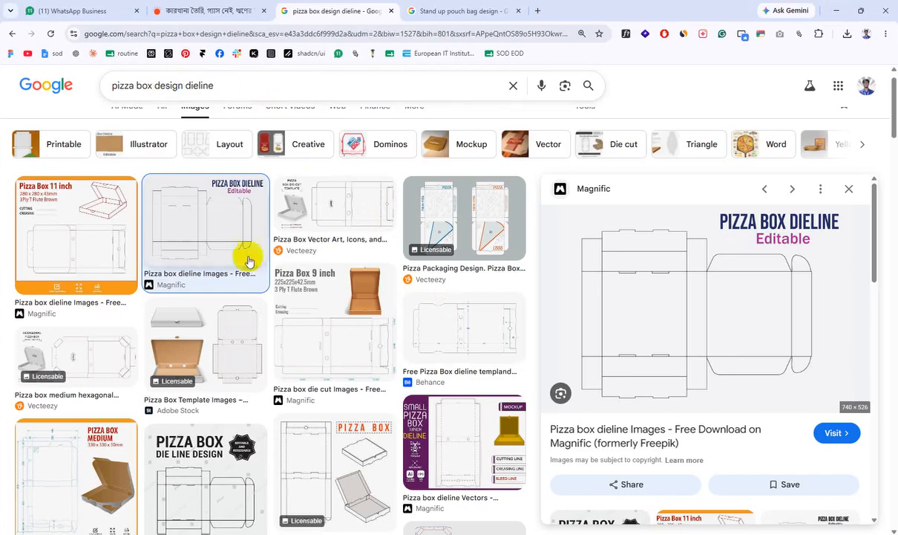
scroll(228, 411, up, 1)
scroll(357, 381, down, 3)
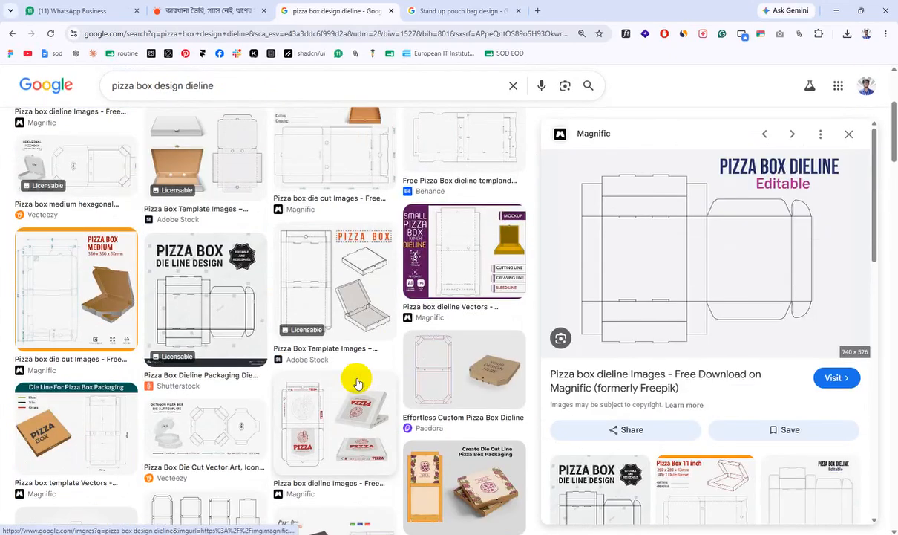
scroll(356, 387, down, 3)
scroll(356, 387, down, 2)
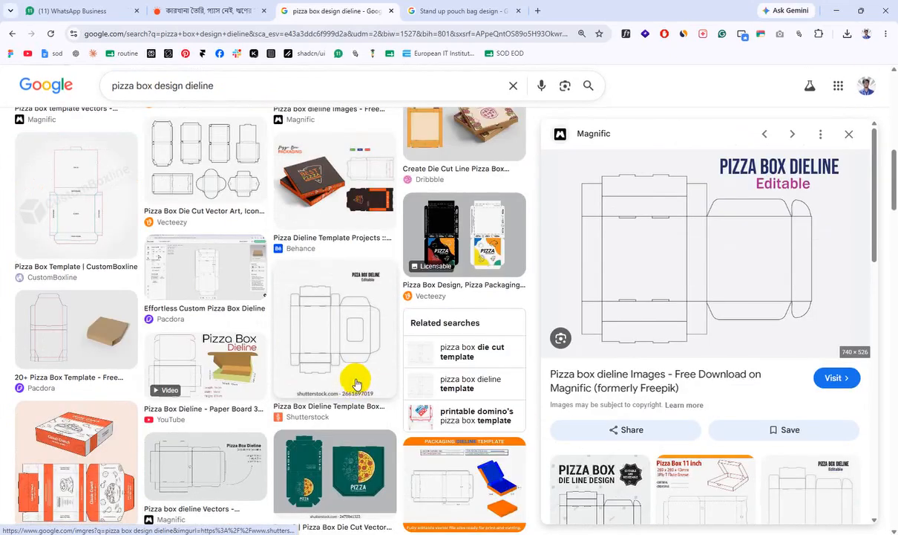
scroll(474, 311, down, 2)
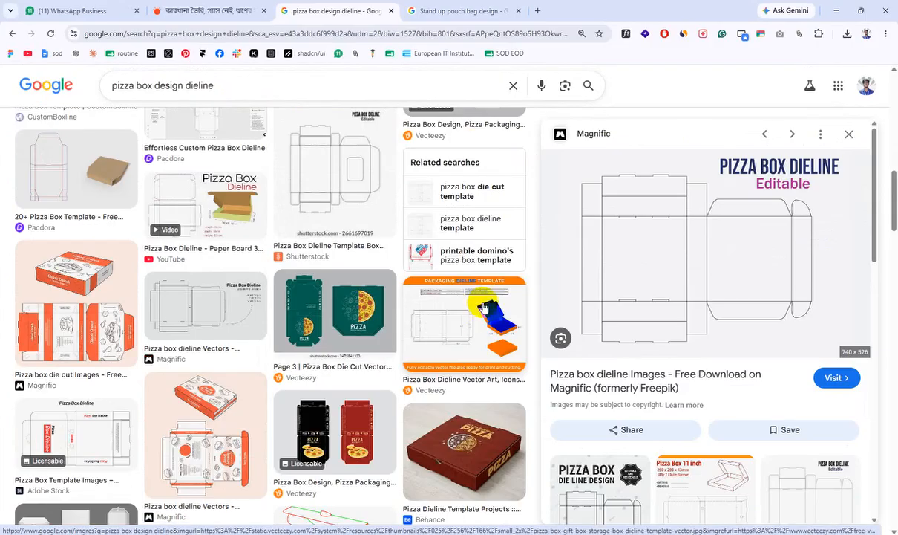
scroll(464, 319, down, 5)
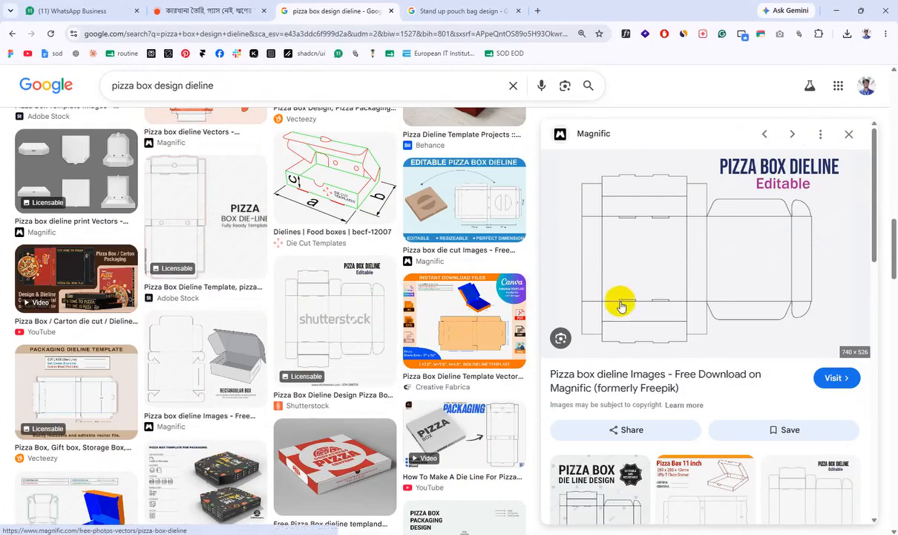
scroll(621, 306, down, 3)
click(835, 292)
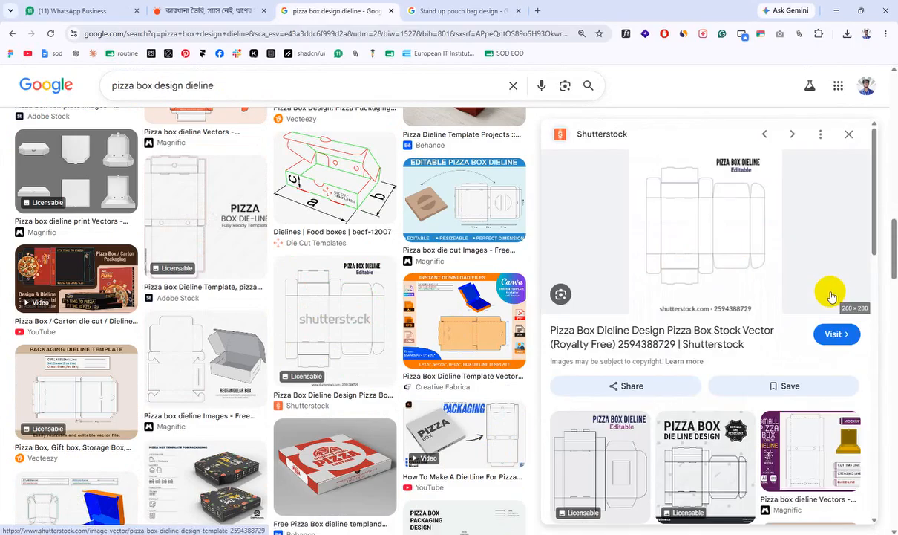
scroll(310, 364, down, 2)
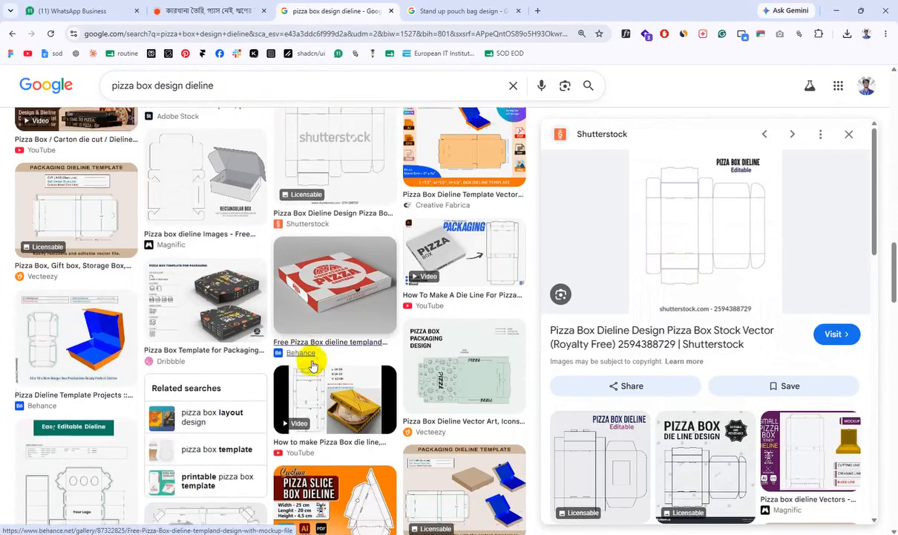
scroll(311, 361, up, 3)
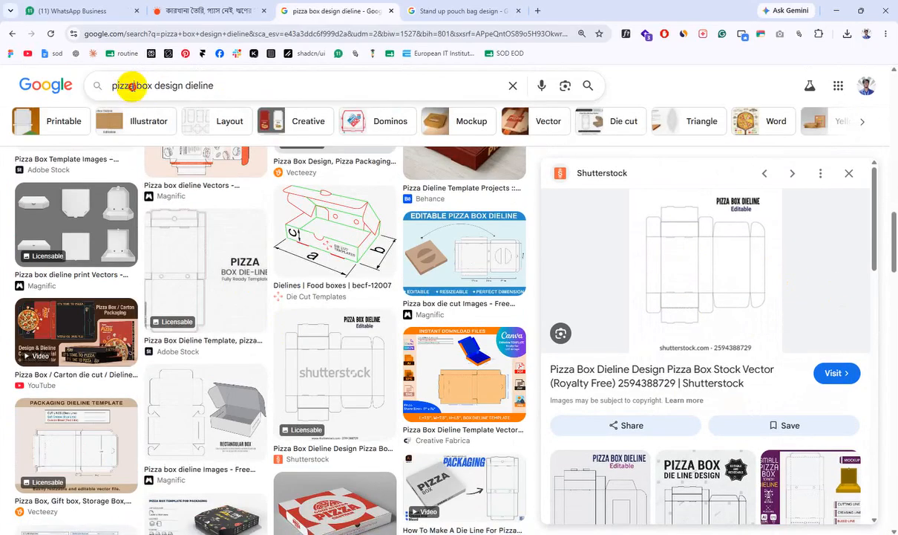
Search Google Images for "medicine box design dieline"
double_click(130, 85)
key(BackSpace)
text(medic)
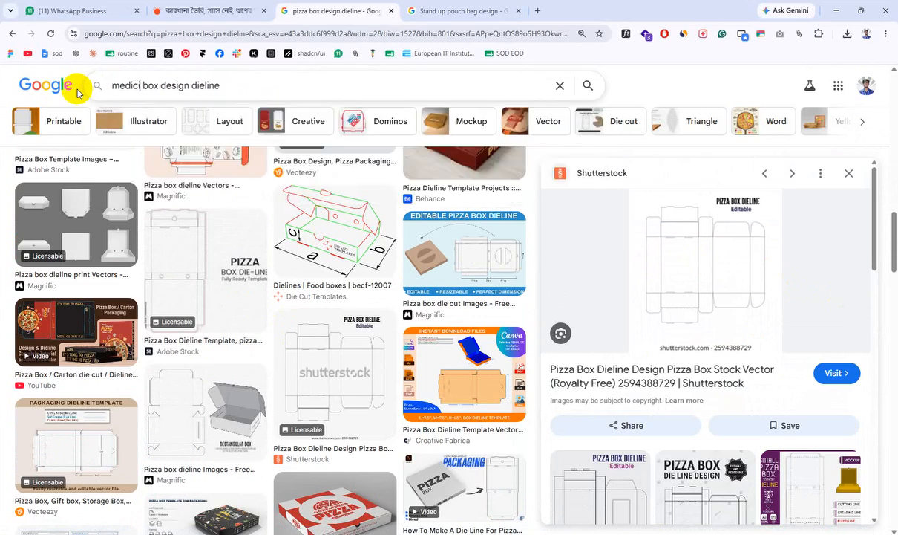
text(ine)
key(Return)
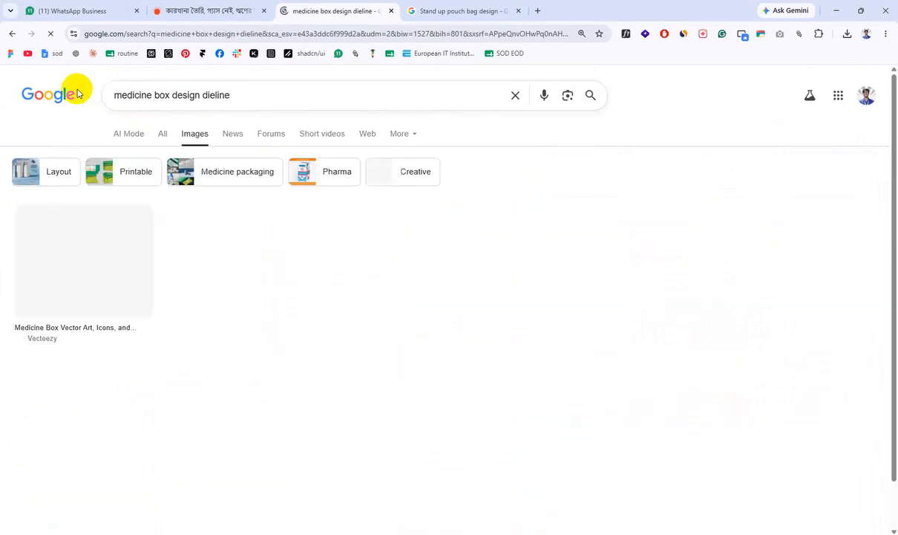
Copy the Vecteezy medicine box die-cut template image from the search results and paste it into Pack.ai in Illustrator
click(129, 278)
right_click(735, 303)
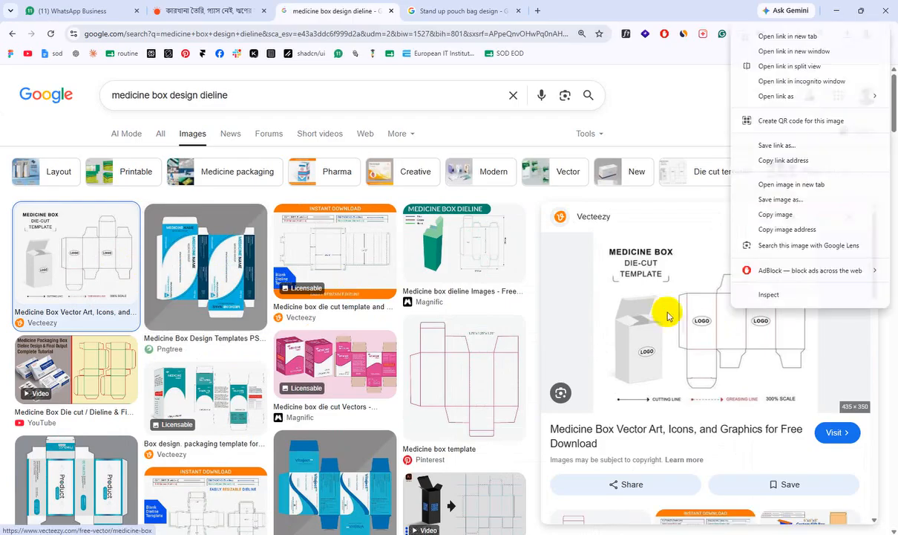
click(782, 216)
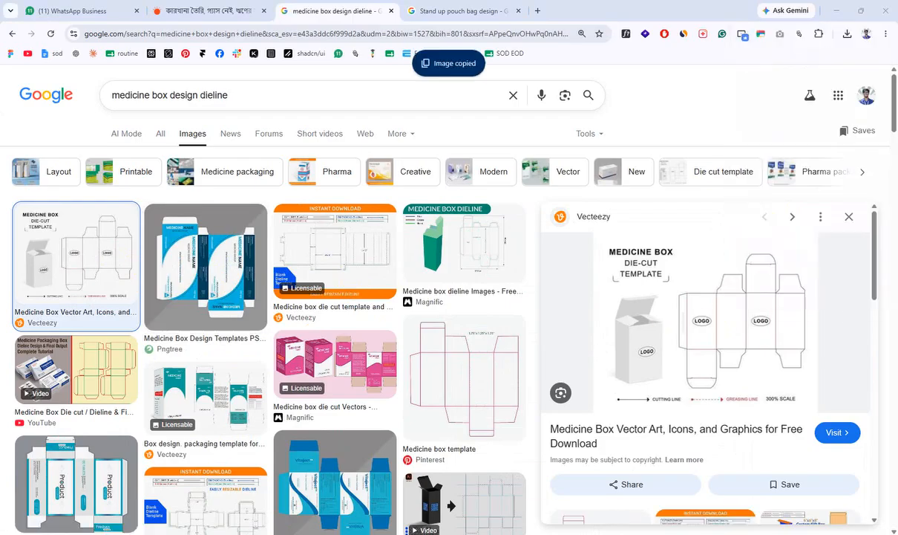
click(654, 533)
key(ctrl+v)
Move the pasted medicine box template image off the artboard, placing it just above the artboard's upper edge
drag(473, 284, 683, 394)
drag(246, 371, 488, 286)
drag(475, 287, 357, 357)
drag(356, 358, 346, 375)
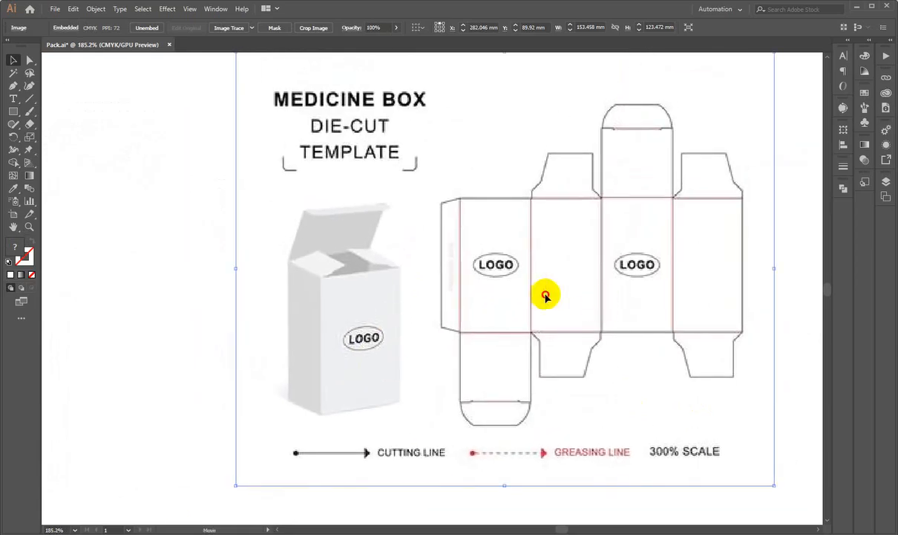
drag(601, 305, 563, 324)
drag(496, 312, 484, 446)
drag(486, 386, 334, 394)
drag(455, 380, 431, 112)
drag(427, 175, 460, 185)
drag(294, 345, 291, 352)
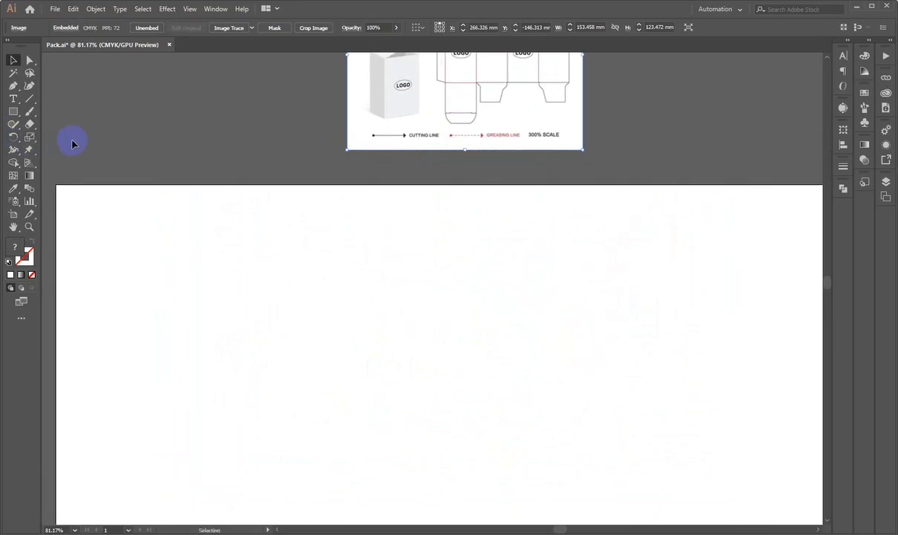
Add the text "30 x 20 x 90 mm" near the artboard's upper-left corner and enlarge it to about 81 pt
click(198, 220)
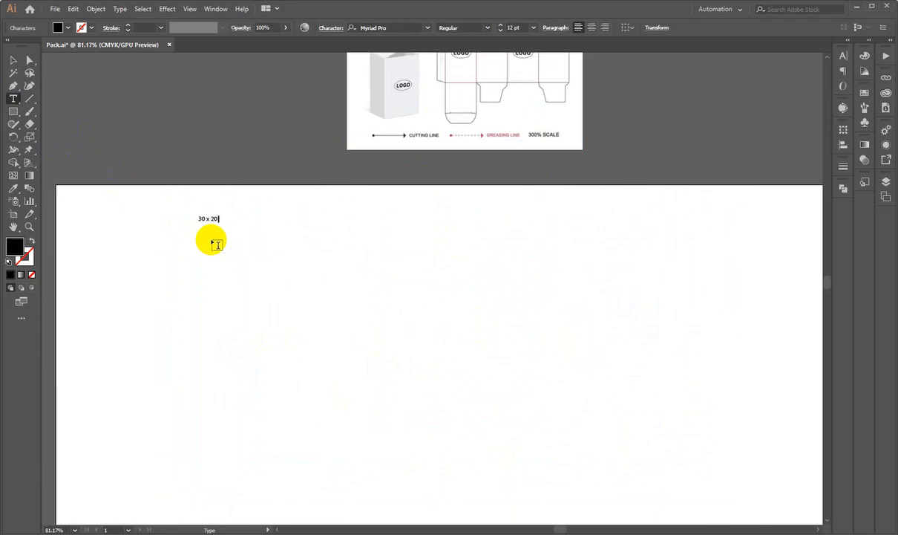
text(30 x 20 x 90 mm)
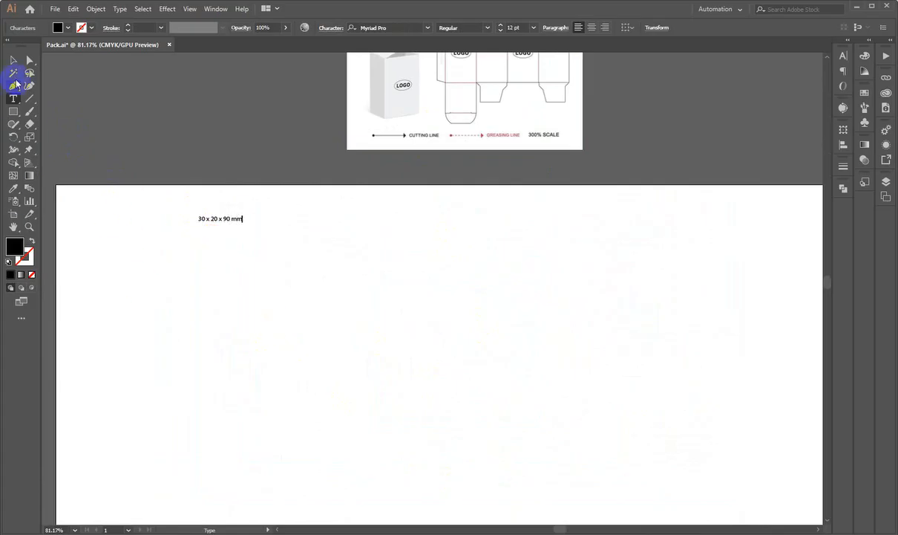
click(13, 60)
drag(242, 222, 331, 235)
drag(453, 230, 401, 291)
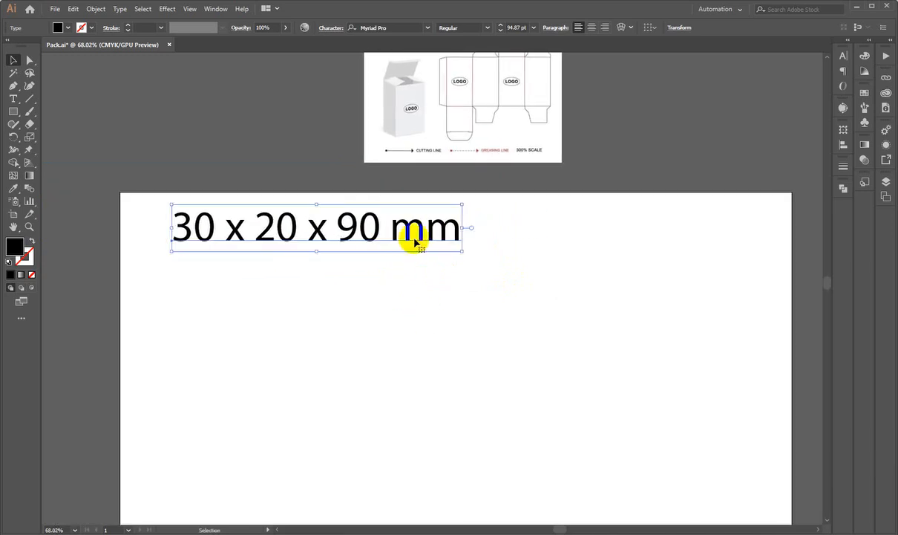
drag(461, 227, 419, 231)
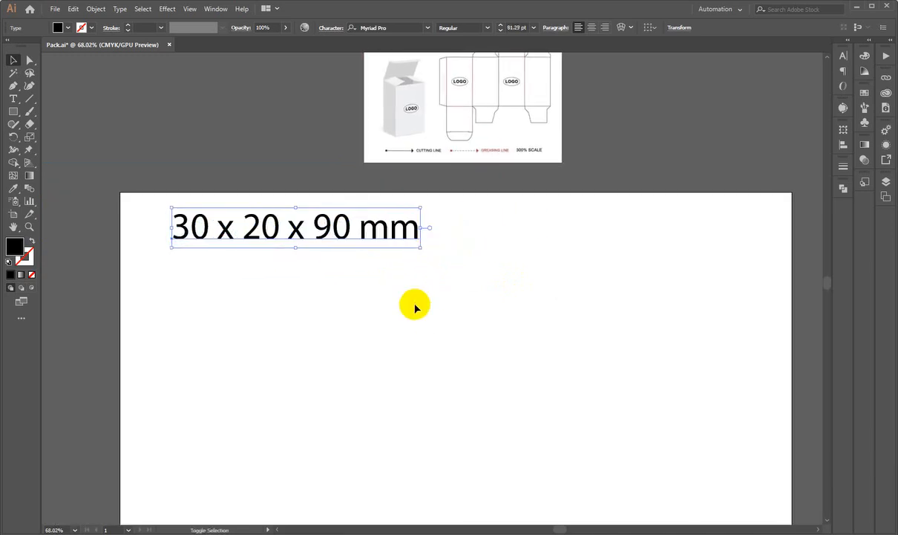
click(405, 318)
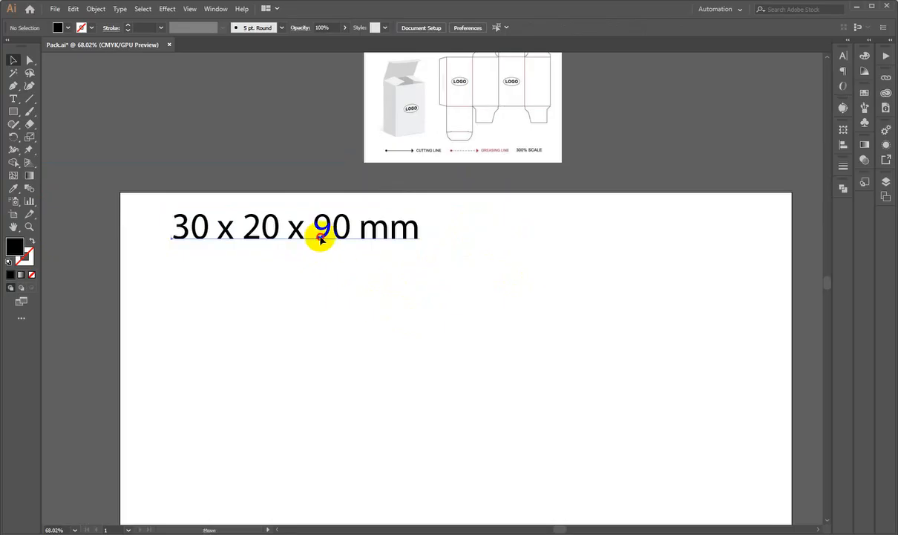
Examine the box size label and the panel layout of the medicine box die-cut reference
drag(321, 238, 318, 238)
click(322, 287)
key(ctrl+0)
drag(455, 288, 299, 280)
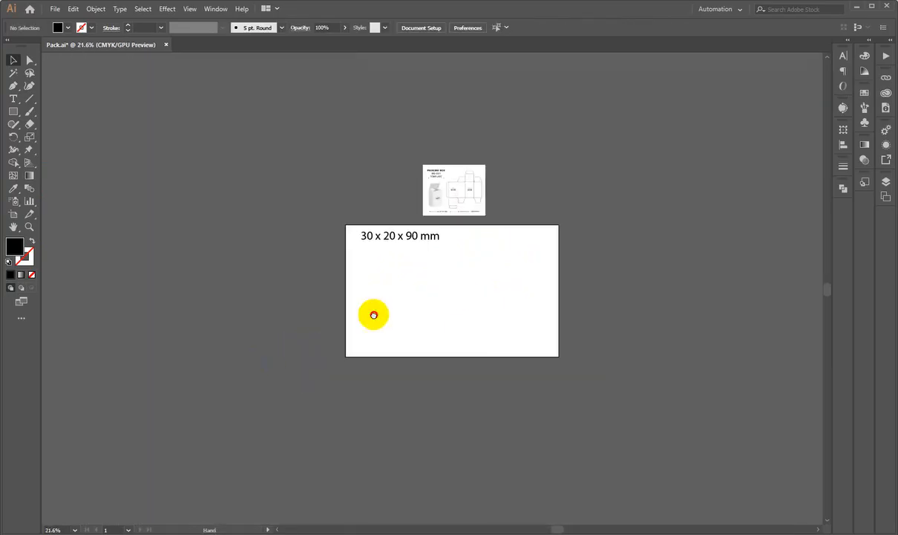
drag(373, 314, 289, 371)
drag(321, 356, 427, 389)
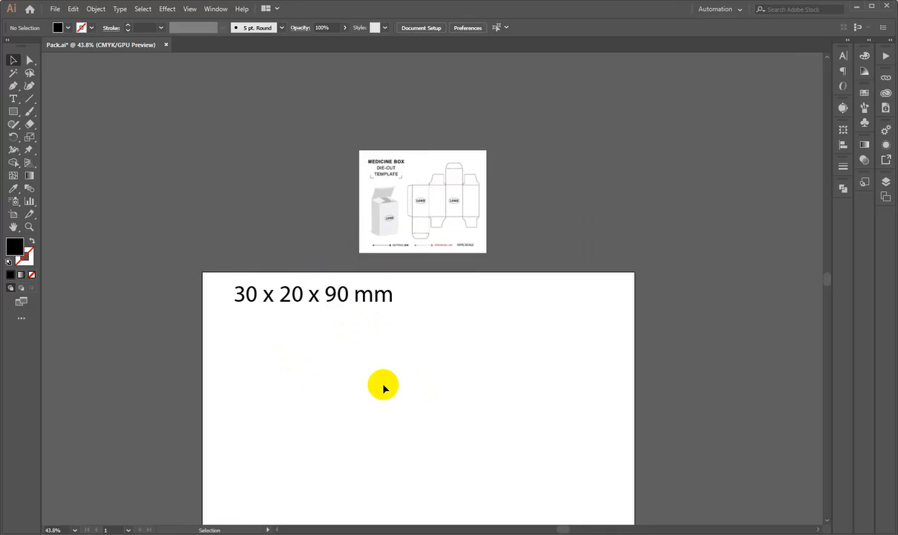
key(ctrl+0)
drag(167, 268, 255, 303)
ctrl+alt+click(311, 273)
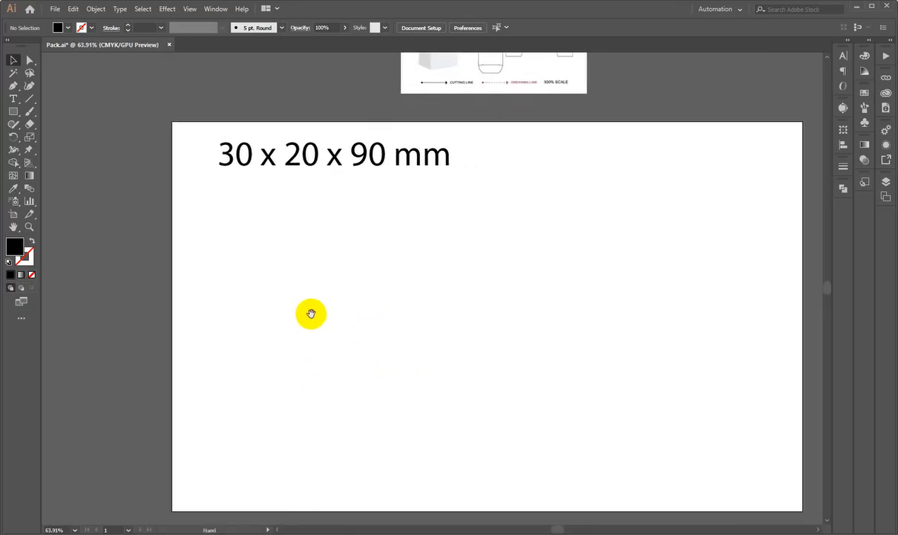
ctrl+click(333, 288)
drag(311, 315, 303, 357)
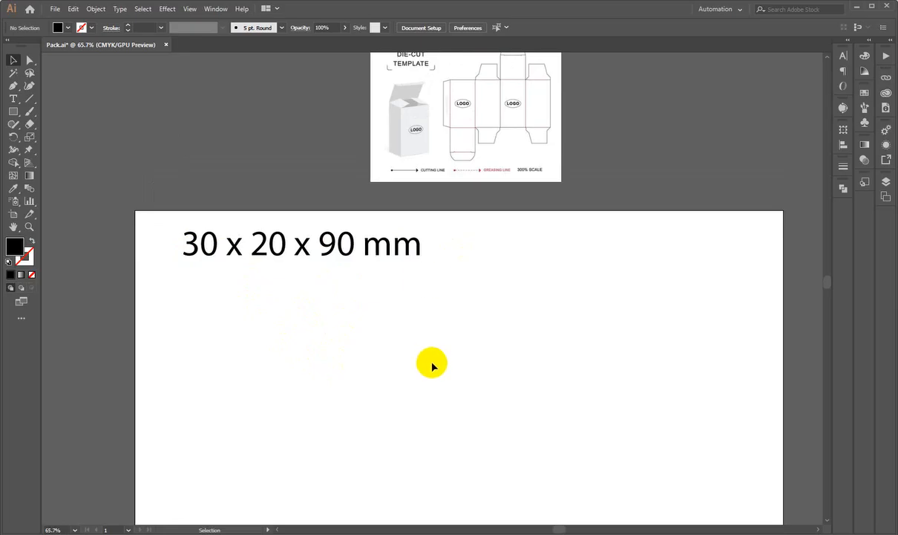
drag(496, 131, 586, 330)
drag(432, 268, 698, 225)
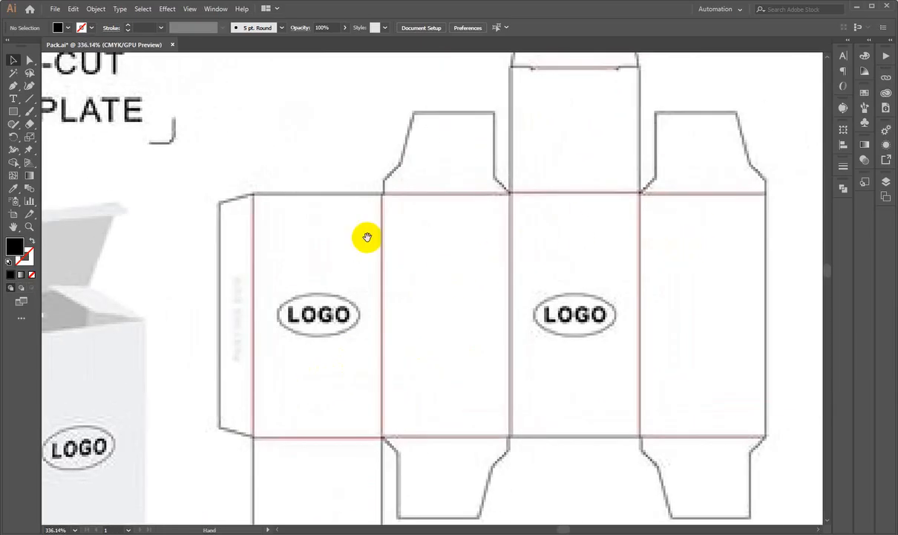
Try covering the first two main panels of the reference dieline with filled rectangles, and delete both rectangles
click(12, 110)
drag(254, 193, 382, 230)
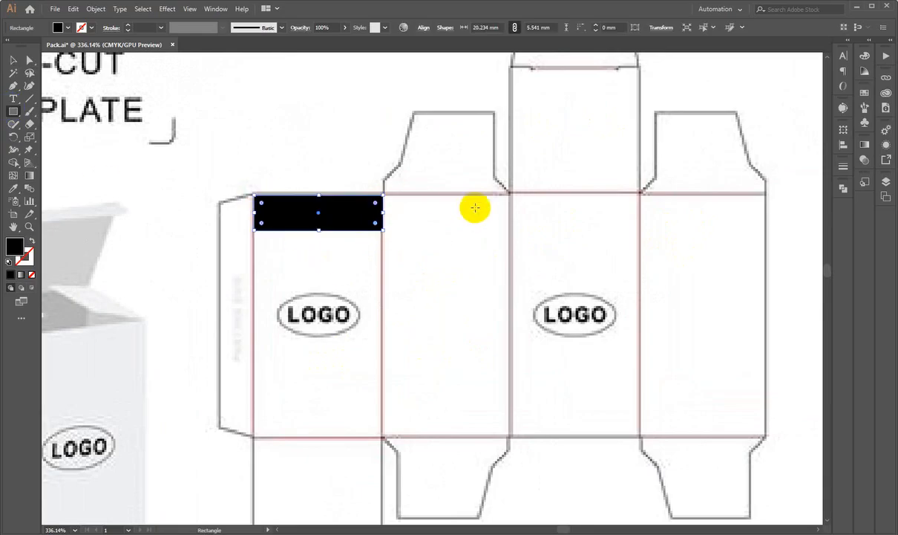
drag(508, 195, 386, 338)
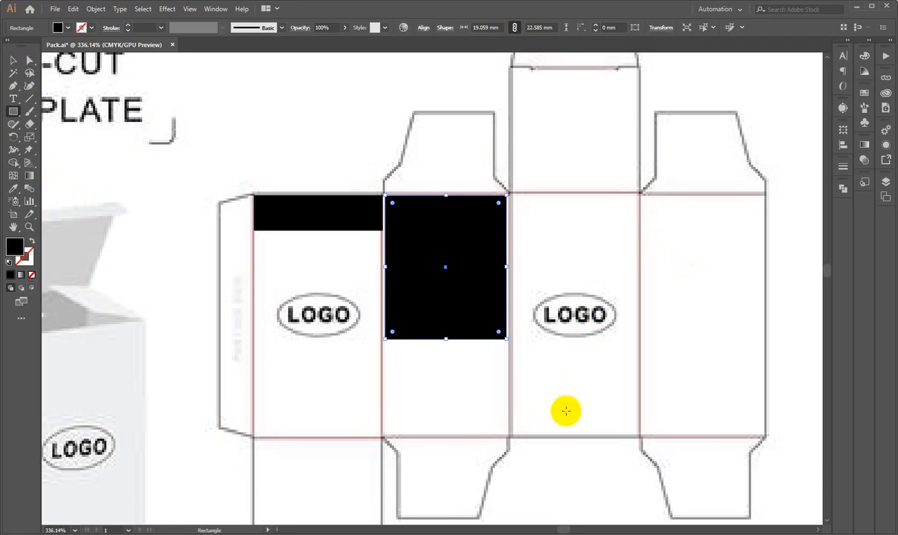
click(14, 64)
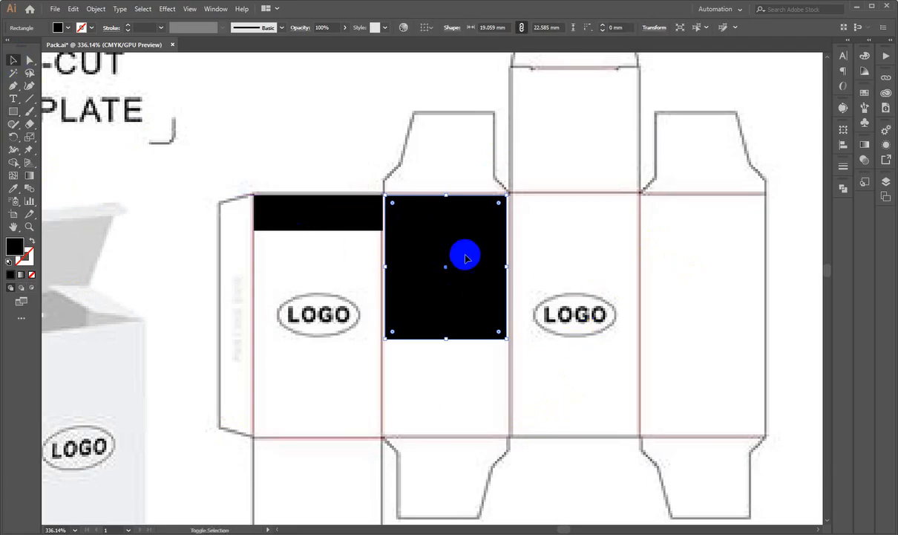
key(Delete)
click(334, 222)
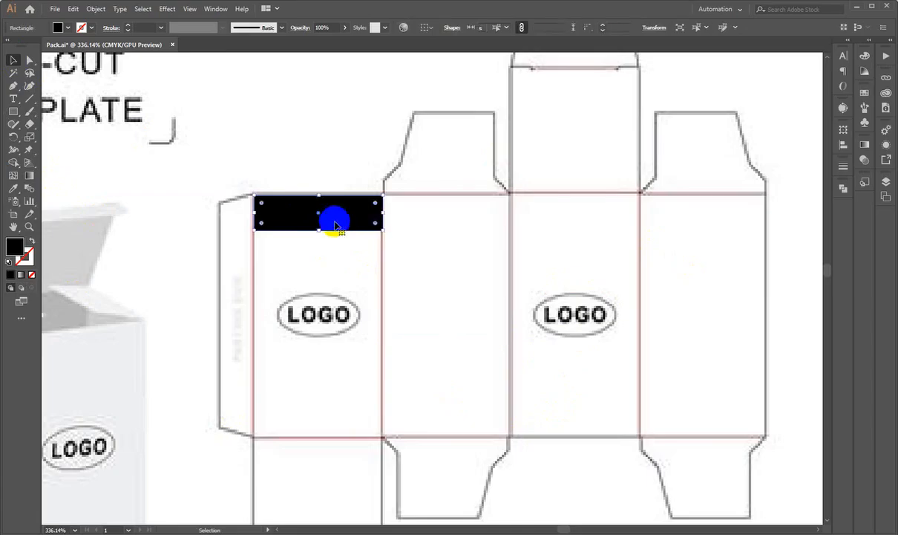
key(Delete)
Compare the whole medicine box die-cut reference with the size label on the artboard
key(ctrl+0)
drag(513, 282, 356, 276)
drag(490, 202, 706, 313)
drag(565, 204, 535, 273)
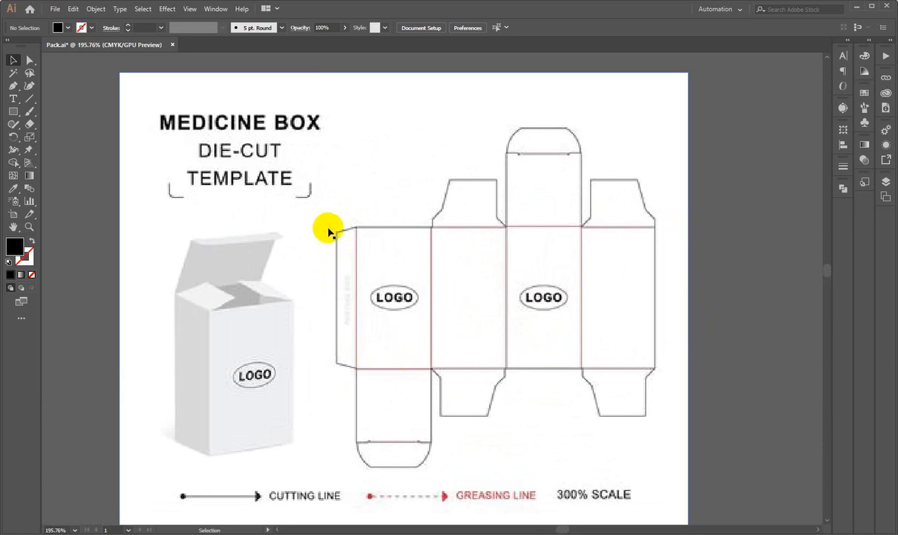
drag(606, 247, 441, 297)
drag(472, 400, 491, 145)
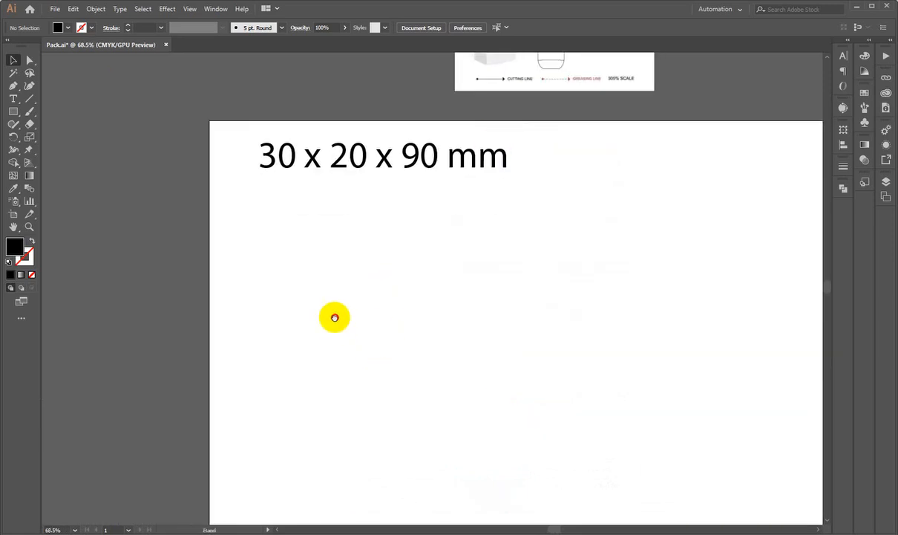
drag(333, 317, 267, 285)
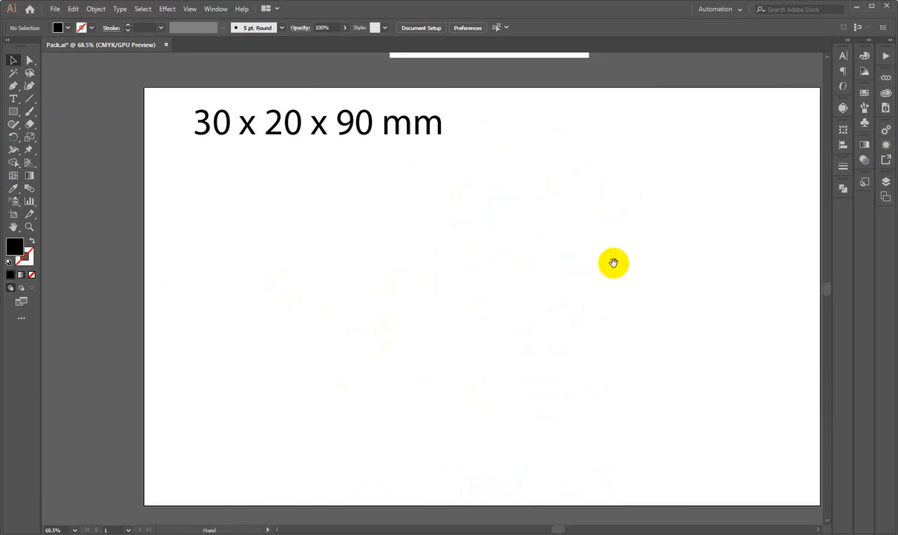
drag(642, 260, 606, 333)
mouse_move(512, 293)
mouse_down()
mouse_move(506, 296)
mouse_move(523, 298)
mouse_up()
drag(276, 318, 283, 305)
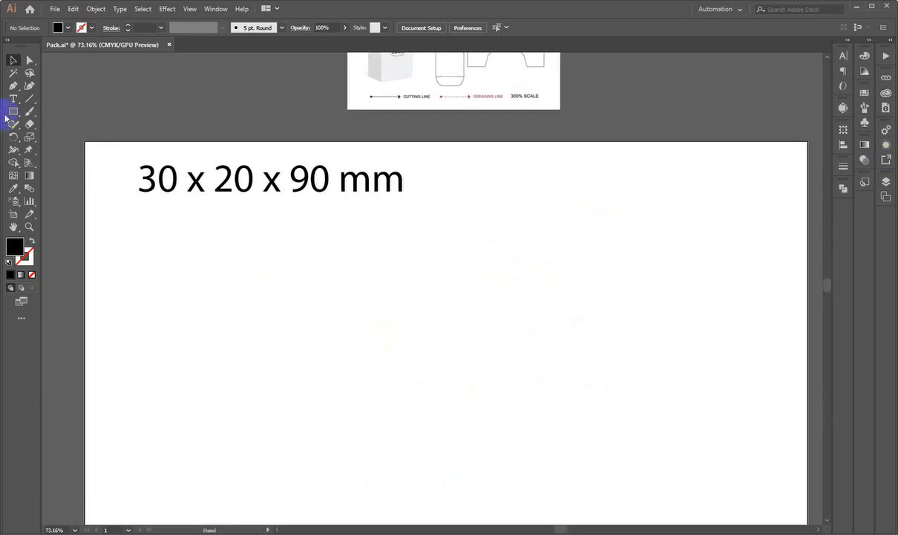
Create a rectangle 30 mm wide and 90 mm high below the size label on the artboard
click(13, 110)
click(363, 319)
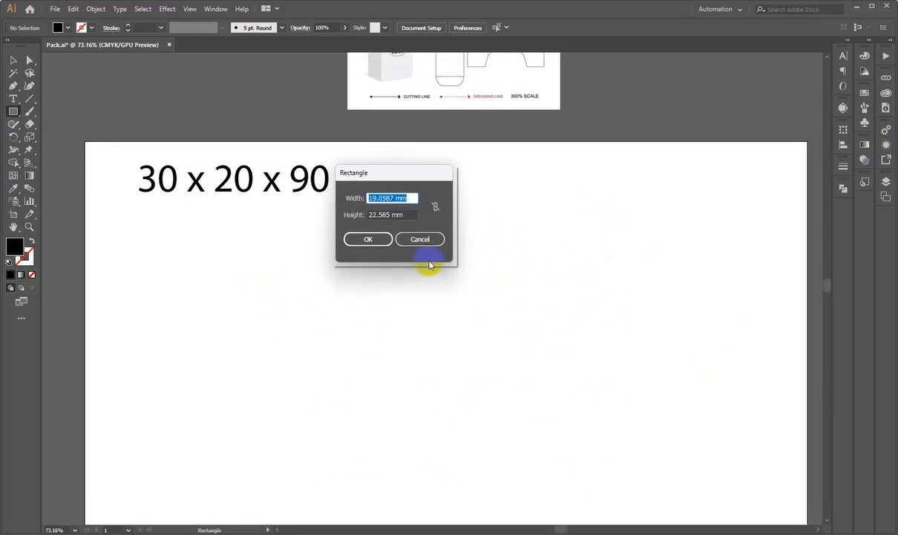
key(Tab)
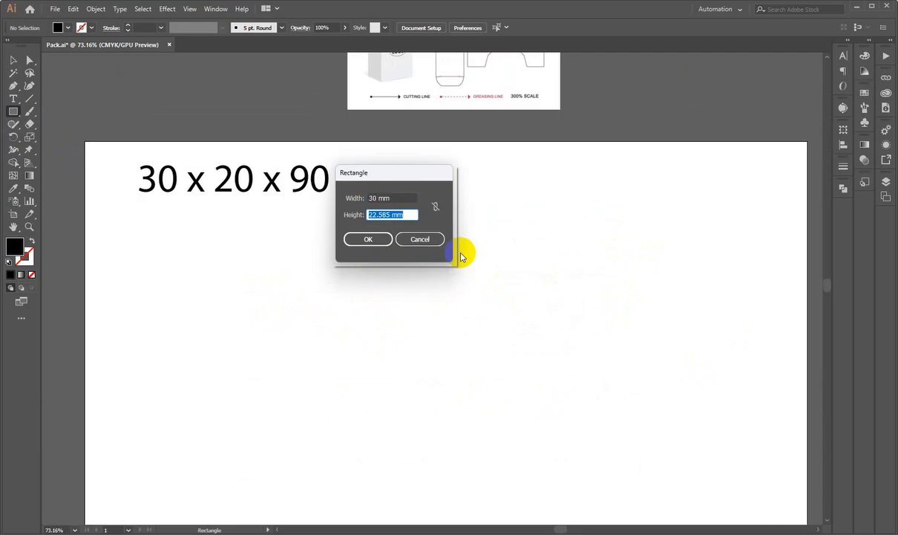
text(90)
key(Return)
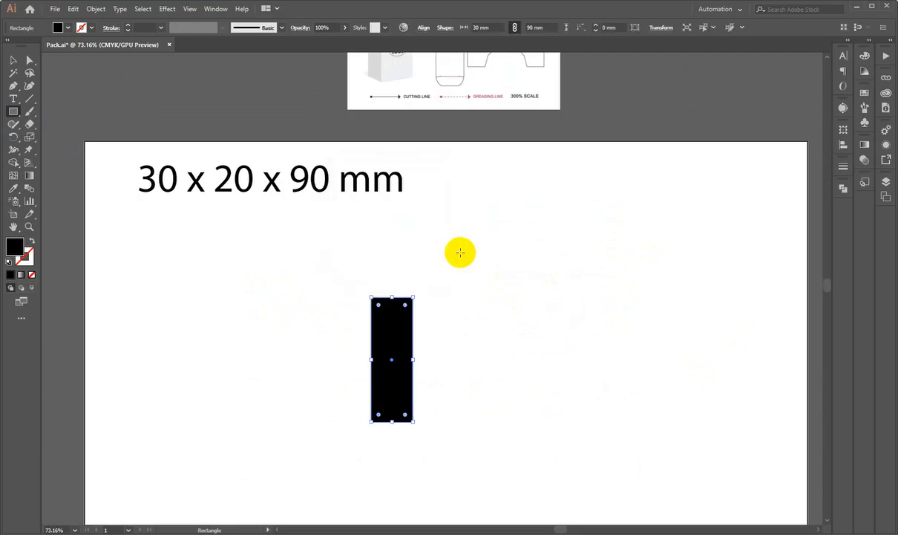
Swap the rectangle's fill and stroke to leave a black outline with no fill
click(12, 62)
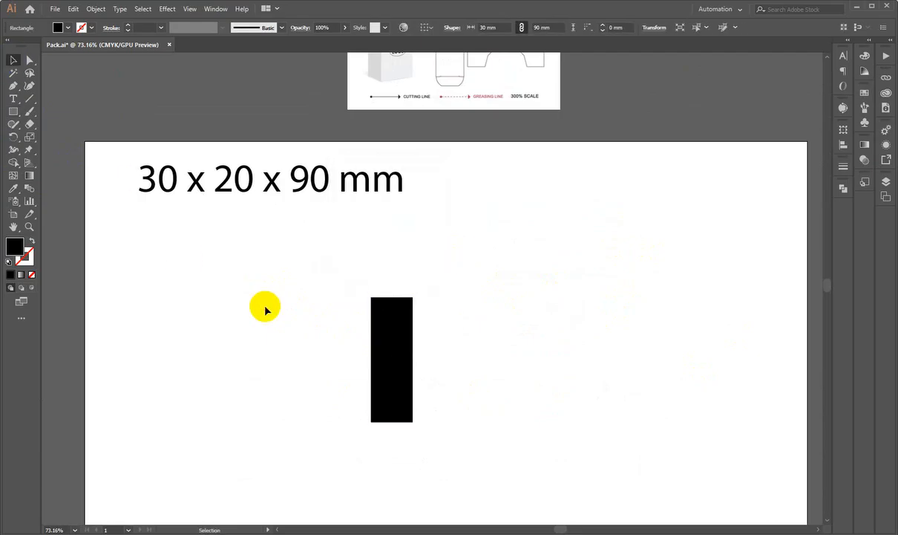
click(32, 242)
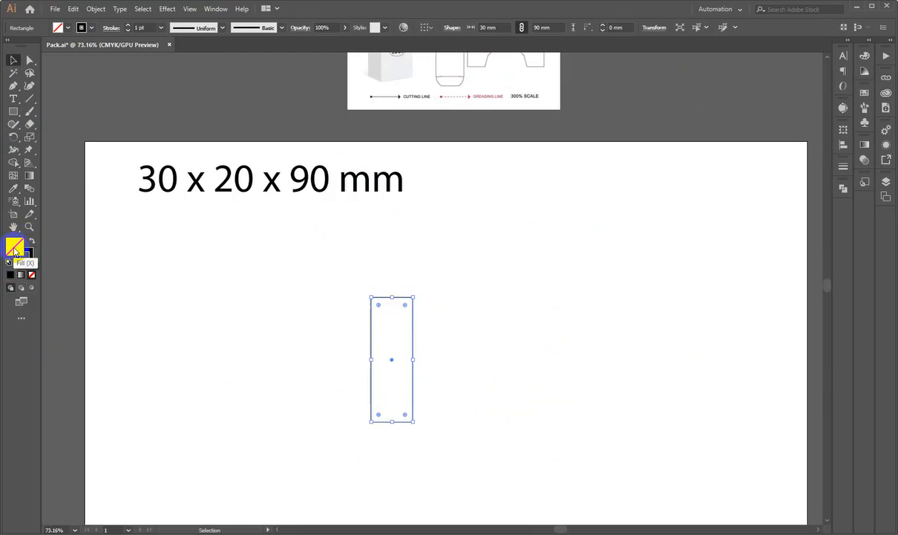
click(545, 373)
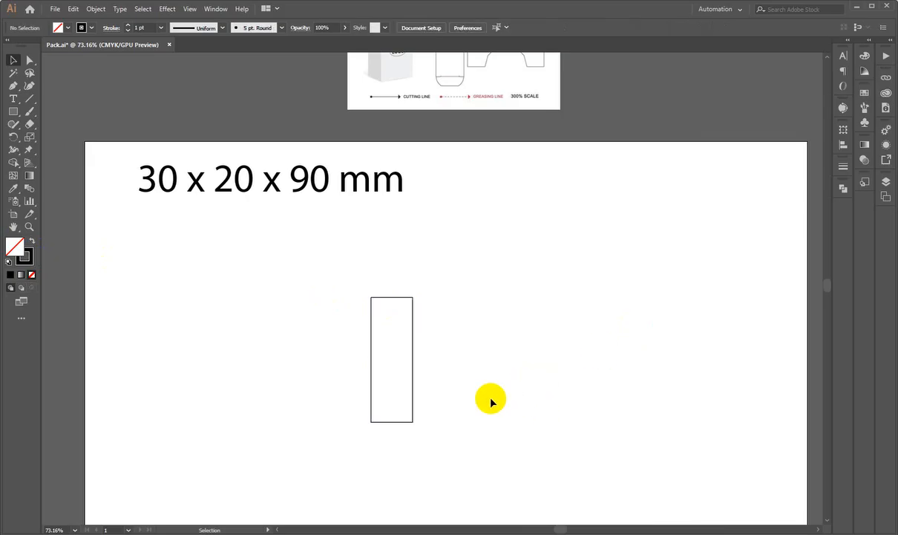
scroll(485, 329, up, 3)
scroll(486, 329, down, 5)
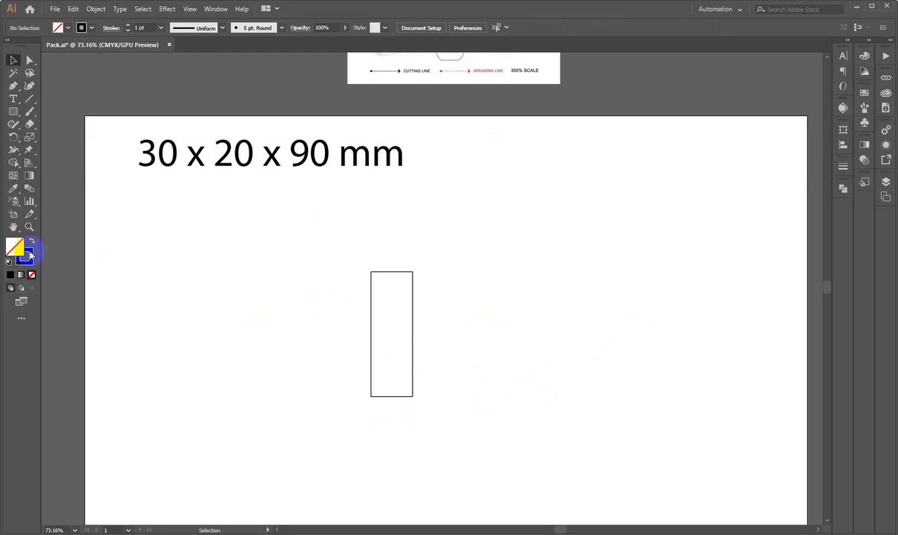
scroll(445, 293, up, 3)
scroll(423, 290, down, 1)
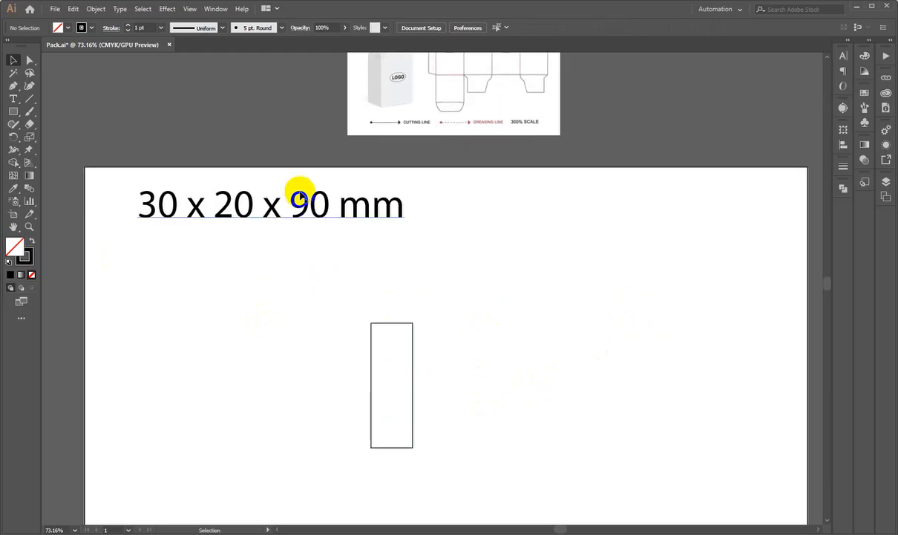
click(296, 200)
click(199, 302)
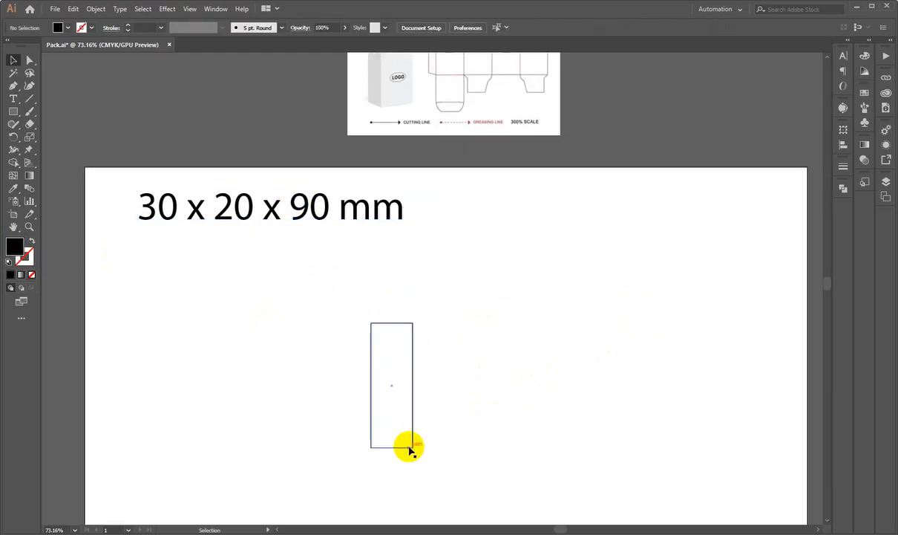
Duplicate the 30 x 90 mm rectangle against its right edge and set the copy's width to 20 mm, keeping the shared edge fixed
drag(405, 415, 474, 368)
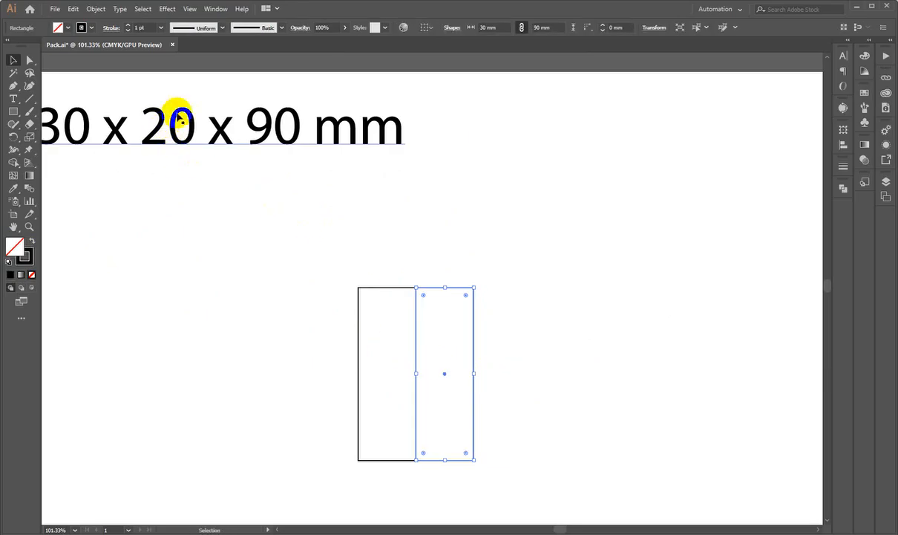
key(ctrl+space)
drag(339, 264, 392, 330)
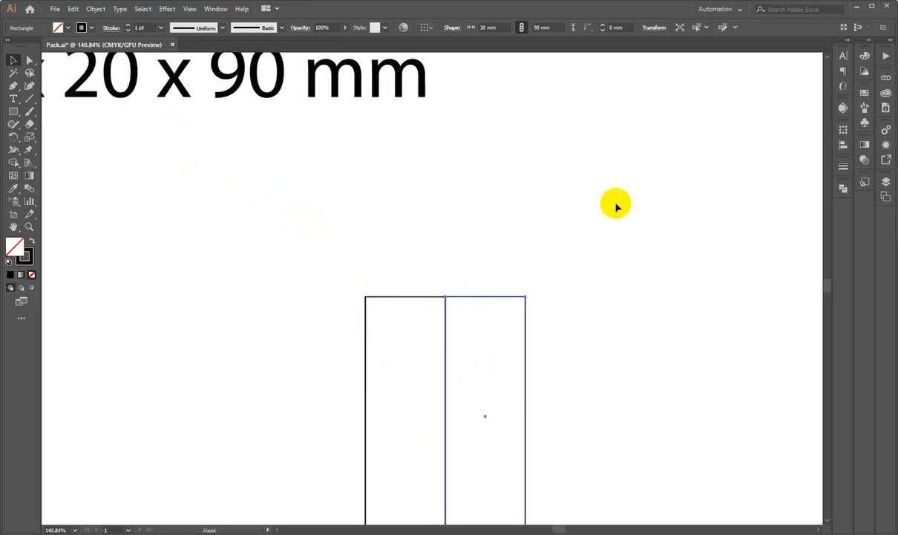
drag(632, 205, 508, 410)
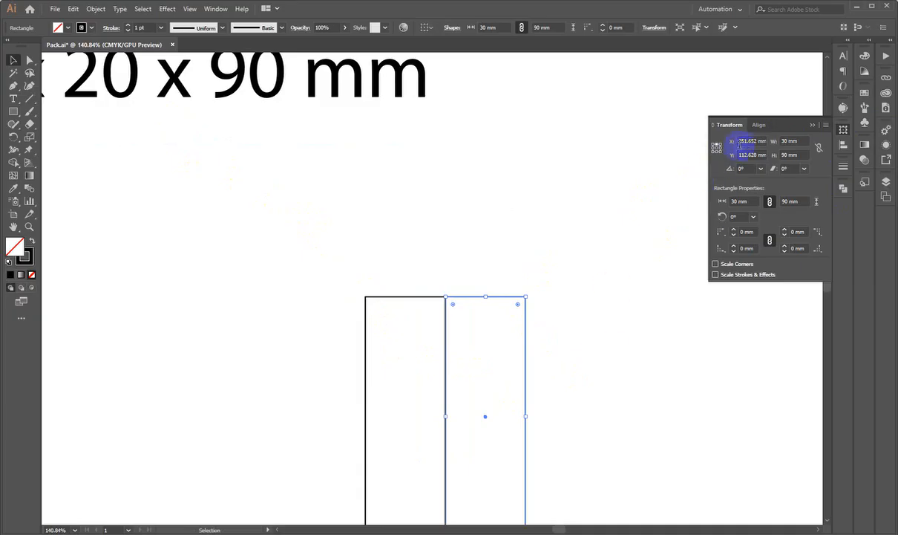
scroll(570, 428, down, 3)
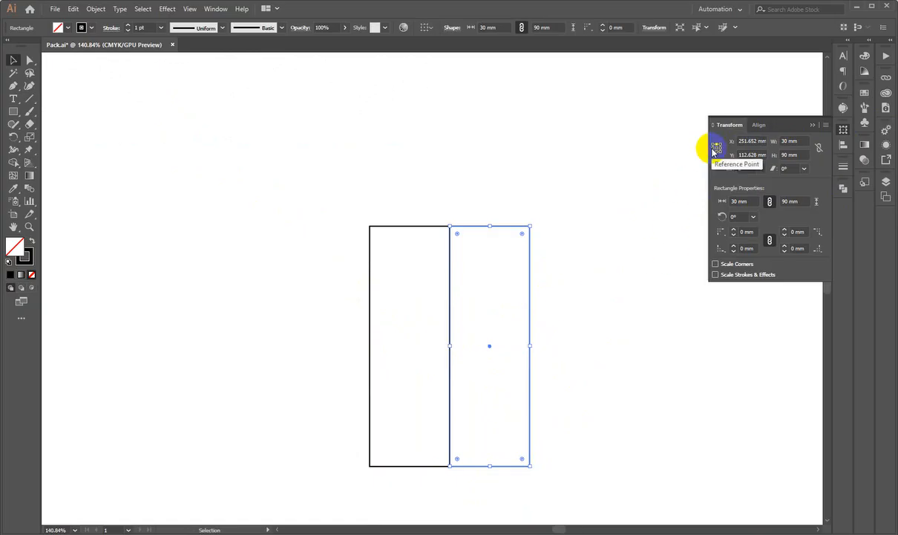
click(793, 140)
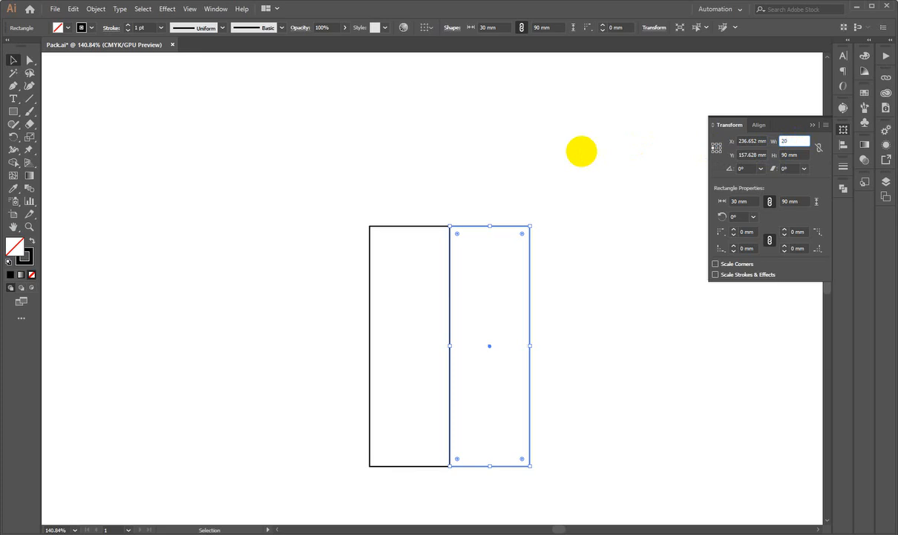
key(Return)
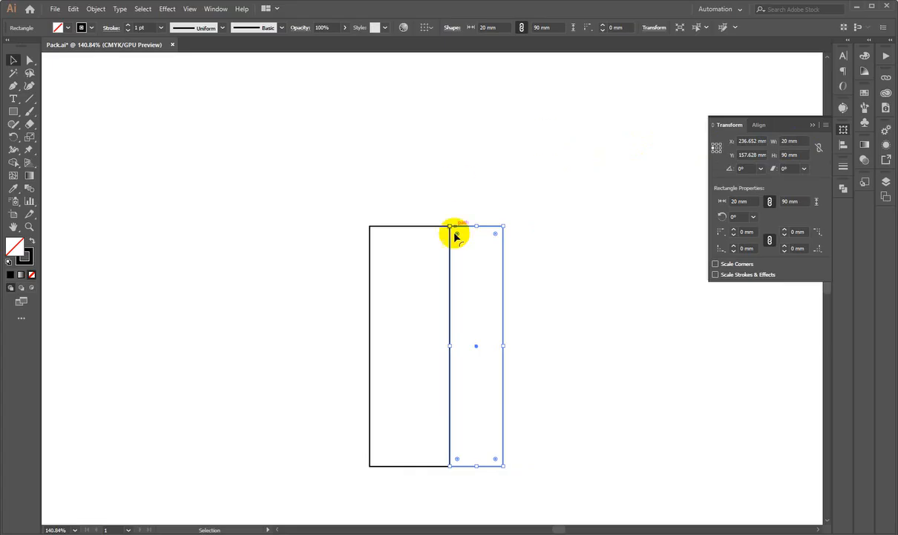
Duplicate the 30 mm and 20 mm panels together, placing the copies flush against the right edge to form four panels
drag(234, 200, 662, 432)
drag(572, 395, 377, 371)
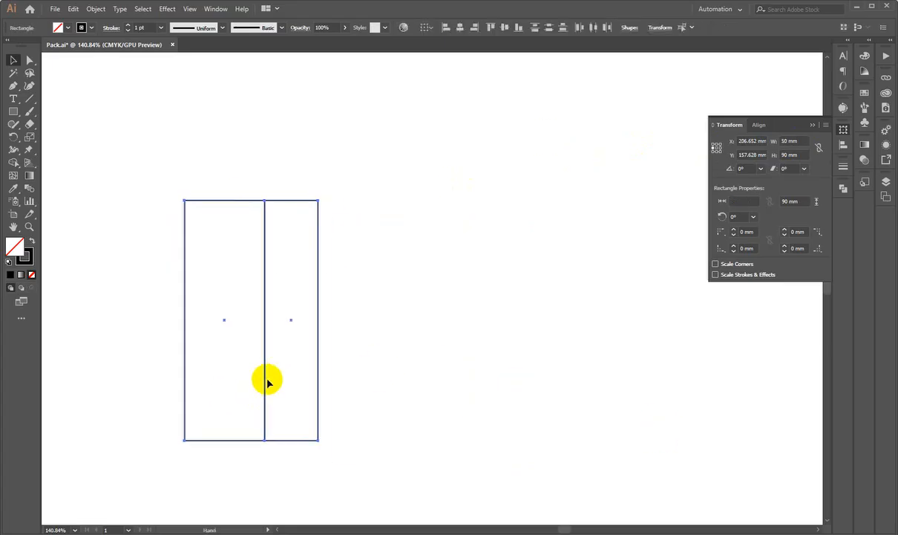
drag(266, 336, 403, 358)
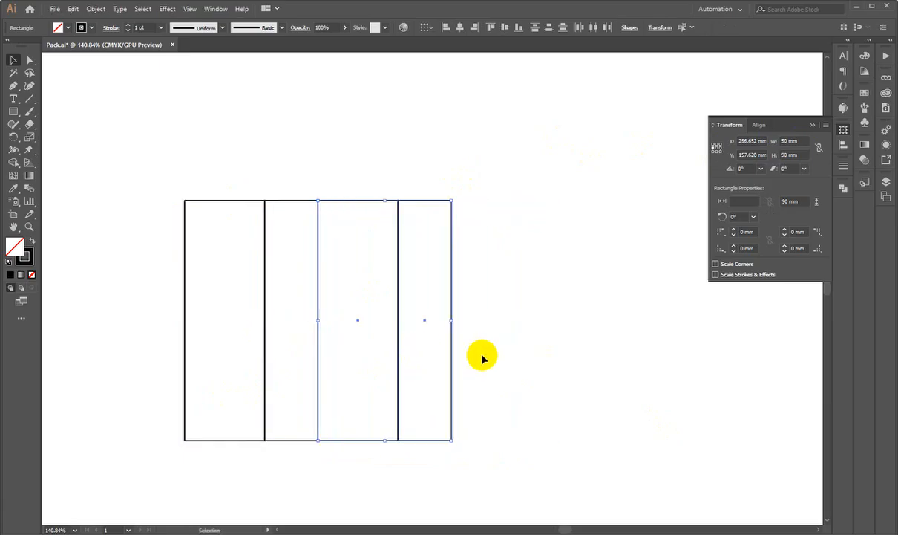
click(562, 342)
Examine the glue flap along the left side of the medicine box reference dieline
drag(304, 379, 332, 379)
drag(435, 249, 274, 296)
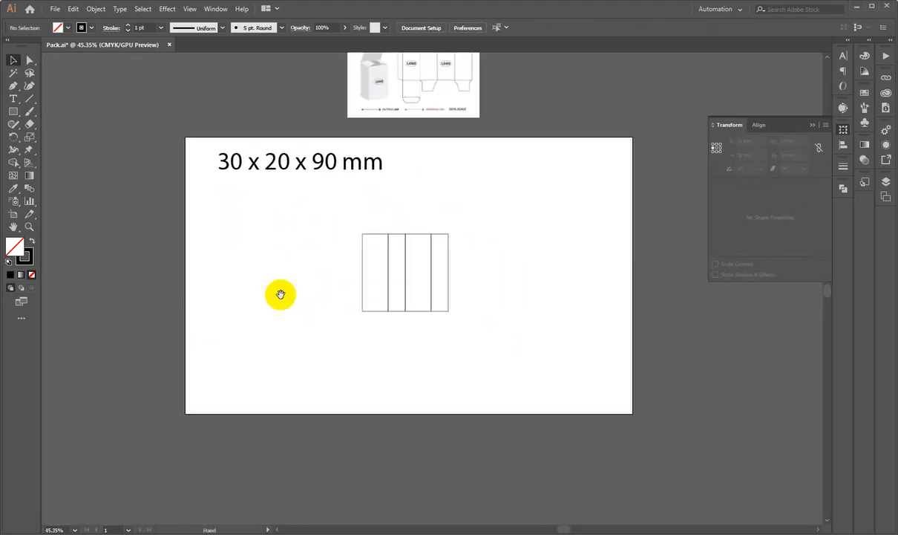
scroll(281, 294, up, 3)
scroll(464, 109, up, 5)
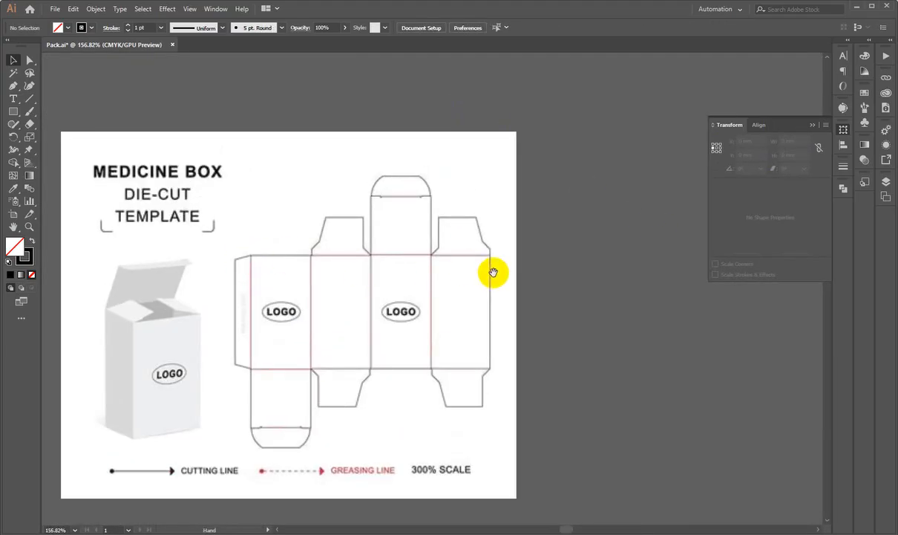
drag(291, 327, 291, 126)
drag(457, 358, 493, 119)
drag(244, 95, 366, 405)
scroll(420, 137, up, 4)
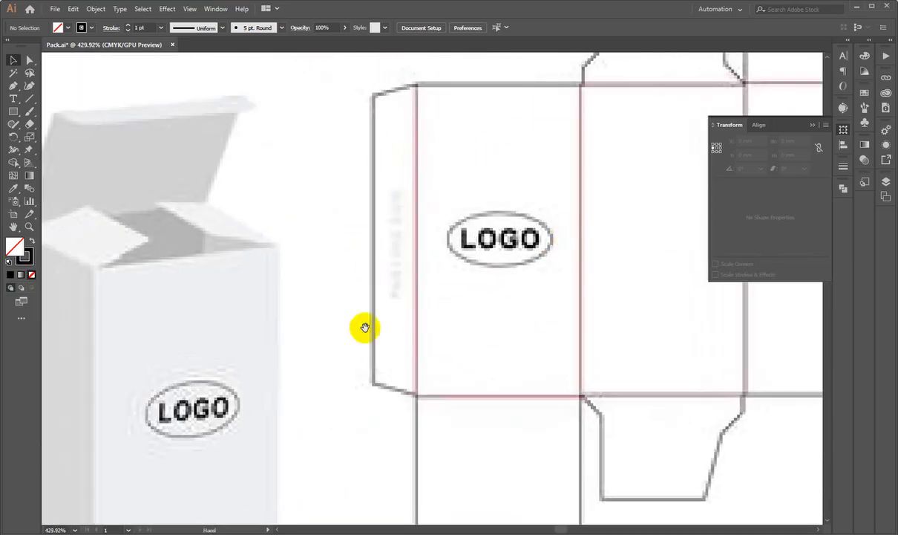
drag(360, 382, 79, 451)
drag(347, 461, 379, 214)
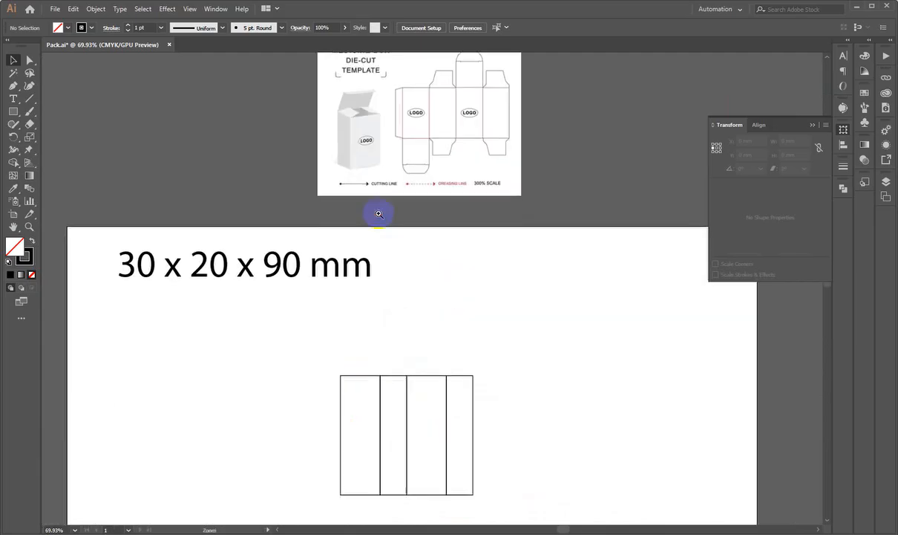
Duplicate the last 20 mm panel flush against its outer right edge as the base for the glue flap
drag(384, 465, 493, 446)
drag(526, 361, 476, 305)
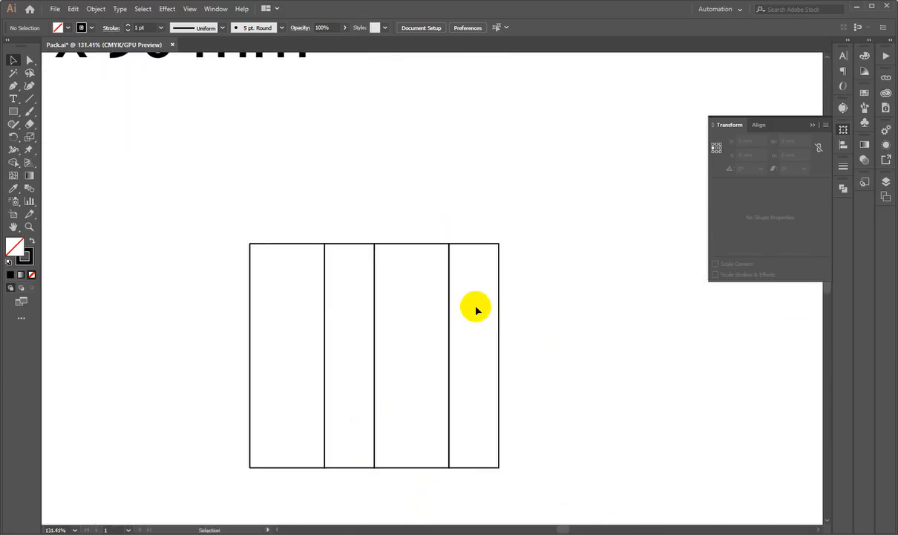
scroll(456, 268, down, 5)
drag(534, 252, 474, 268)
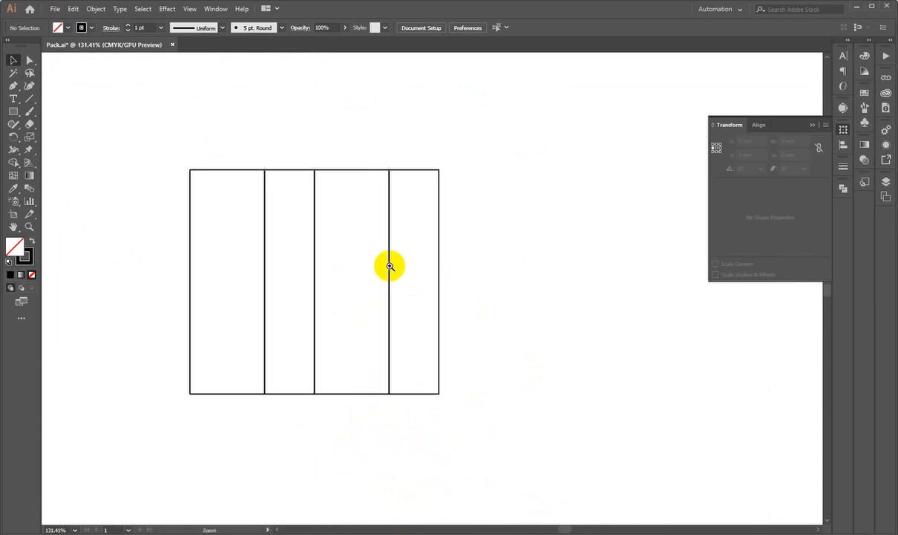
drag(388, 267, 435, 338)
drag(484, 294, 481, 337)
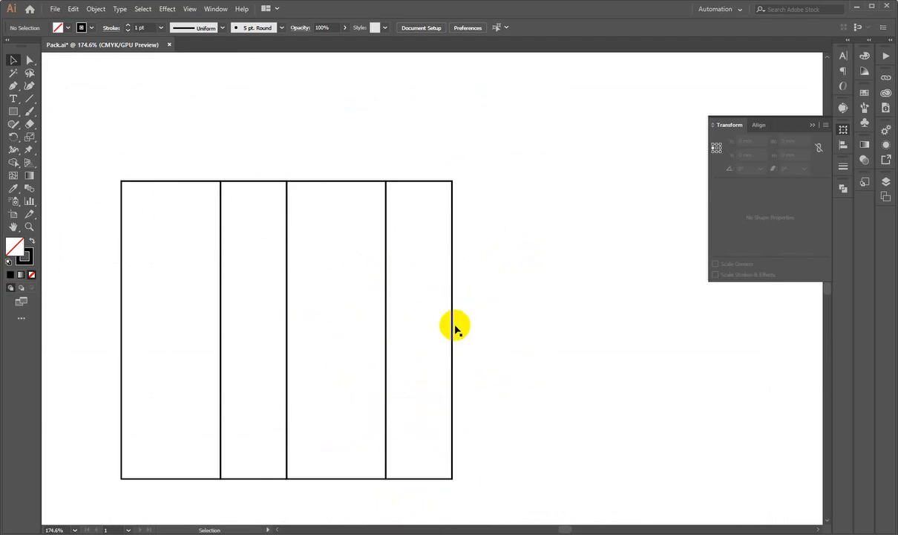
drag(452, 327, 519, 329)
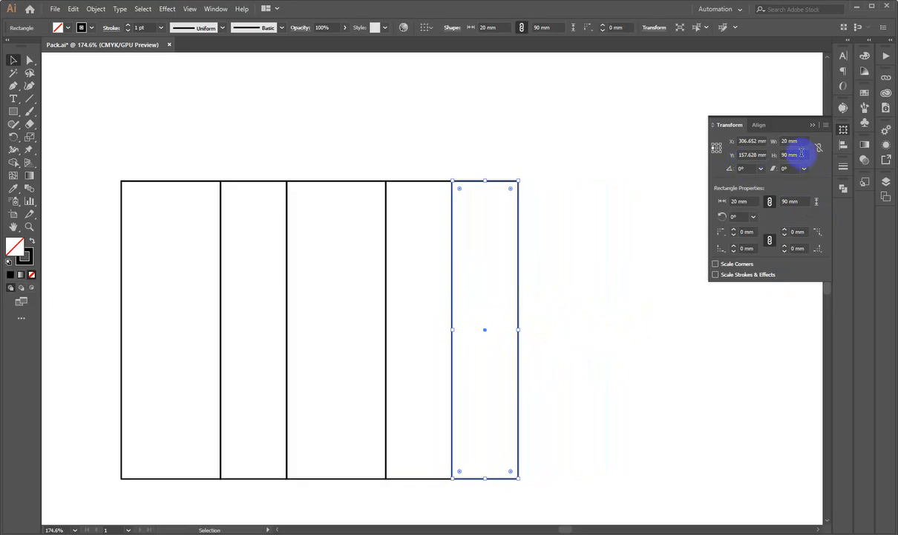
click(559, 231)
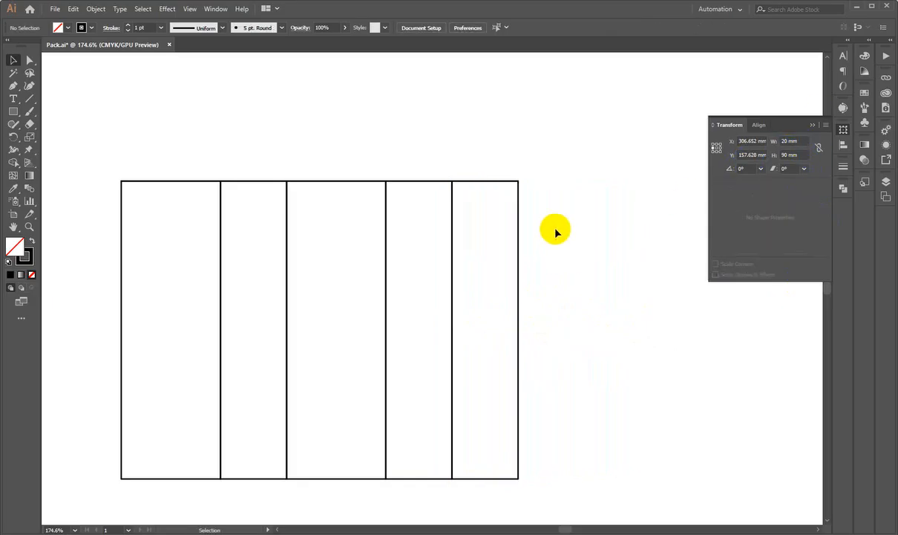
Set the width of the outermost copied panel to 5 mm for the glue flap
click(530, 353)
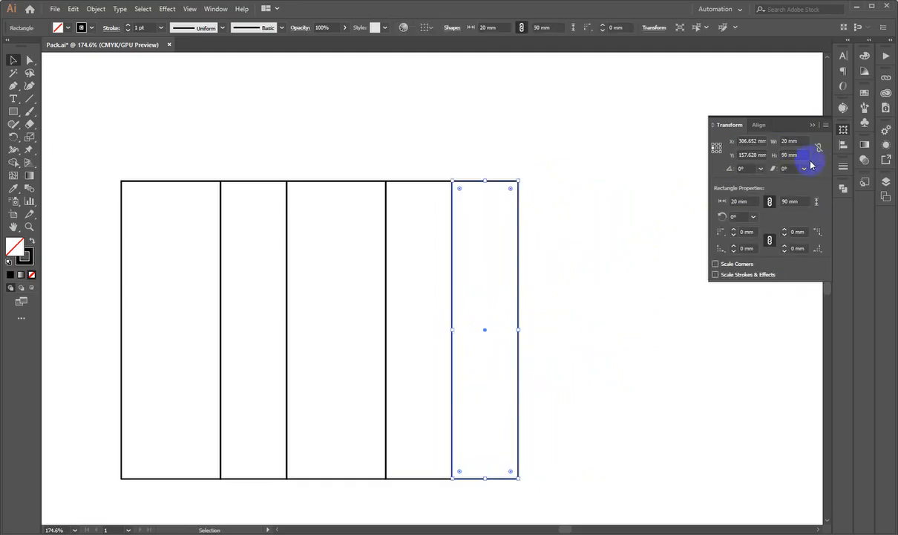
click(802, 141)
text(5)
key(Return)
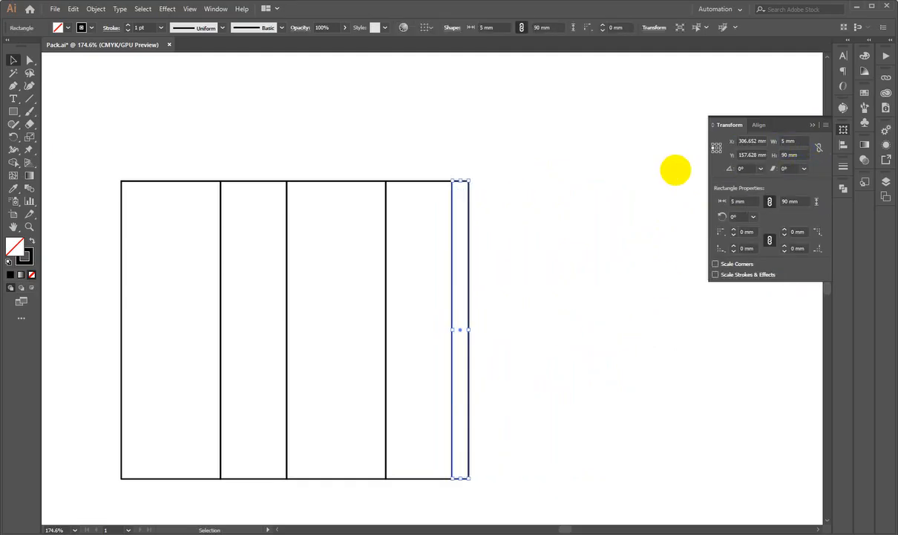
click(486, 181)
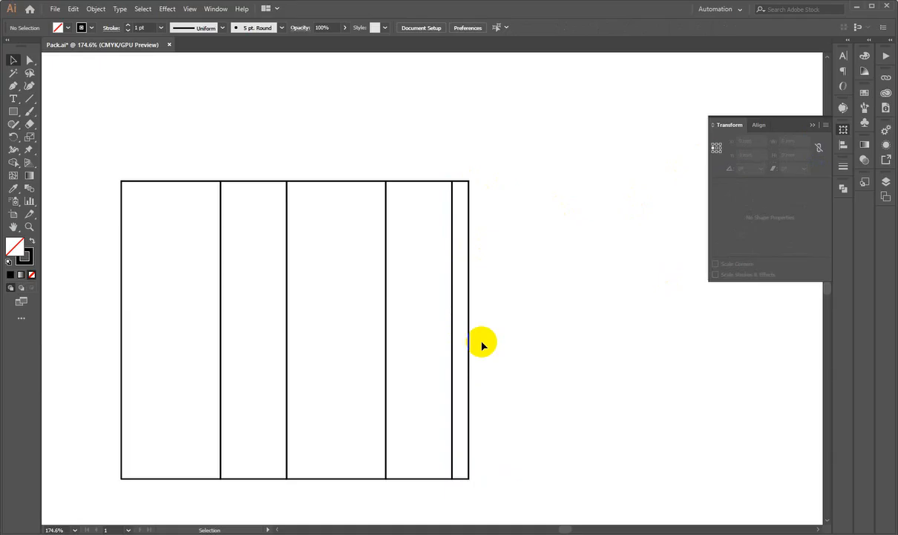
Compare the 5 mm strip's upper end with the slanted corners of the glue flap on the reference dieline
scroll(597, 277, down, 5)
key(ctrl+space)
drag(460, 90, 643, 393)
key(space)
drag(532, 344, 504, 359)
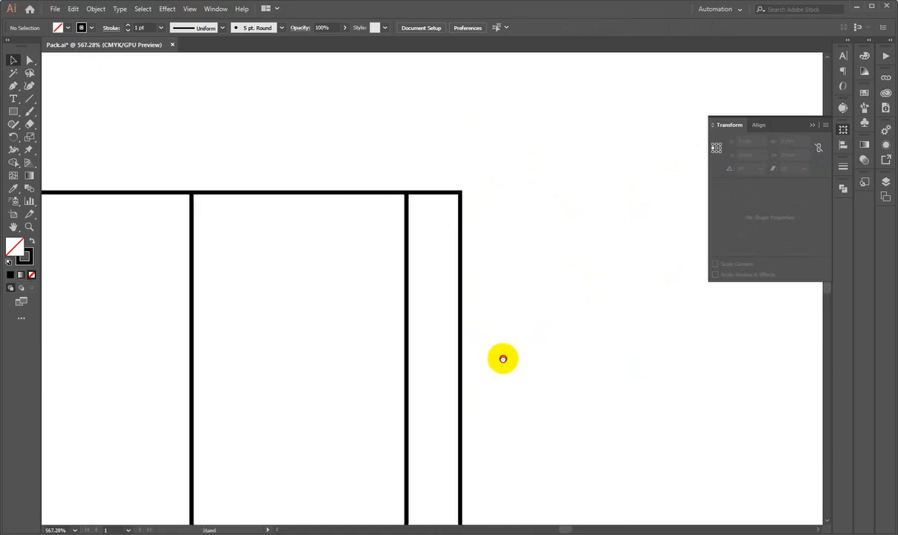
key(ctrl+space)
drag(455, 290, 114, 340)
key(space)
drag(363, 227, 375, 452)
key(ctrl+space)
drag(384, 263, 602, 267)
key(space)
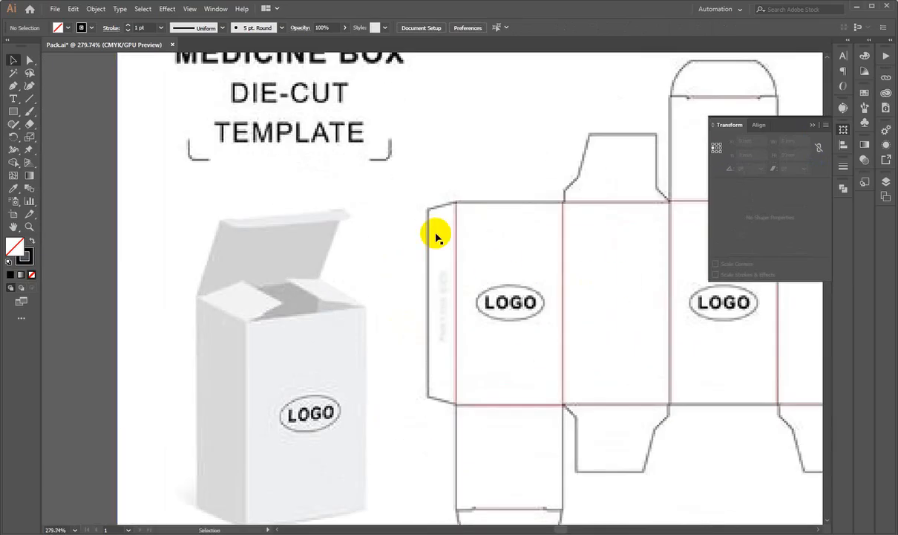
Move only the glue flap's upper outer corner point down about 3.5 mm to slant its top edge
scroll(418, 247, down, 4)
key(ctrl+0)
scroll(418, 245, down, 5)
scroll(417, 245, right, 1)
key(ctrl+space)
drag(490, 146, 708, 465)
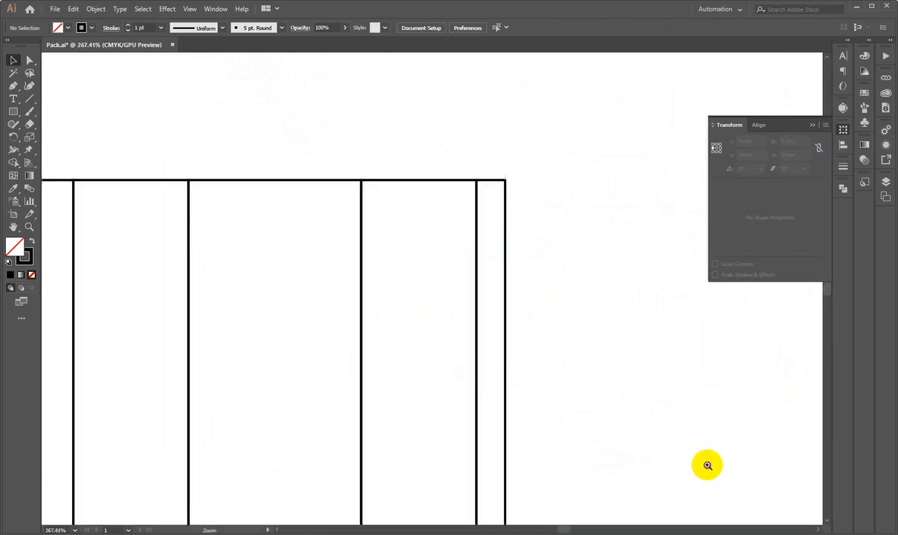
click(30, 60)
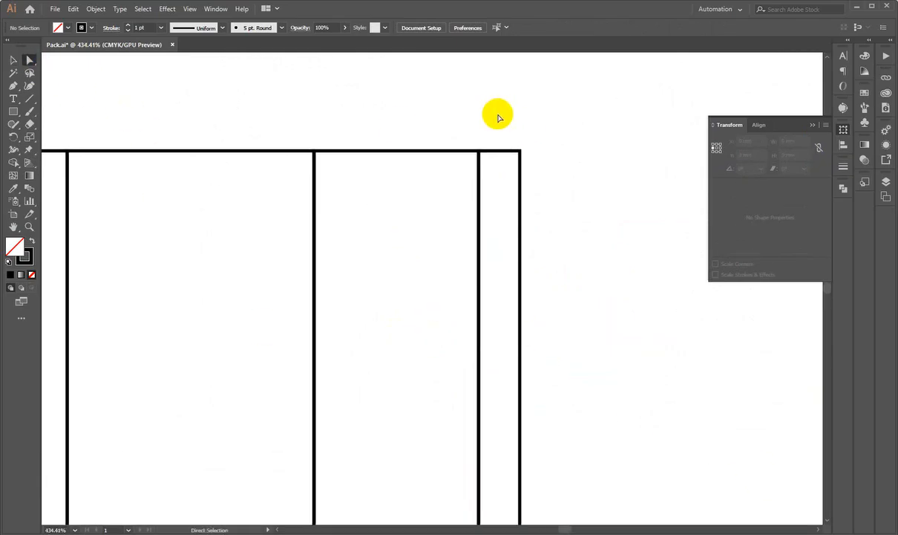
drag(499, 117, 572, 192)
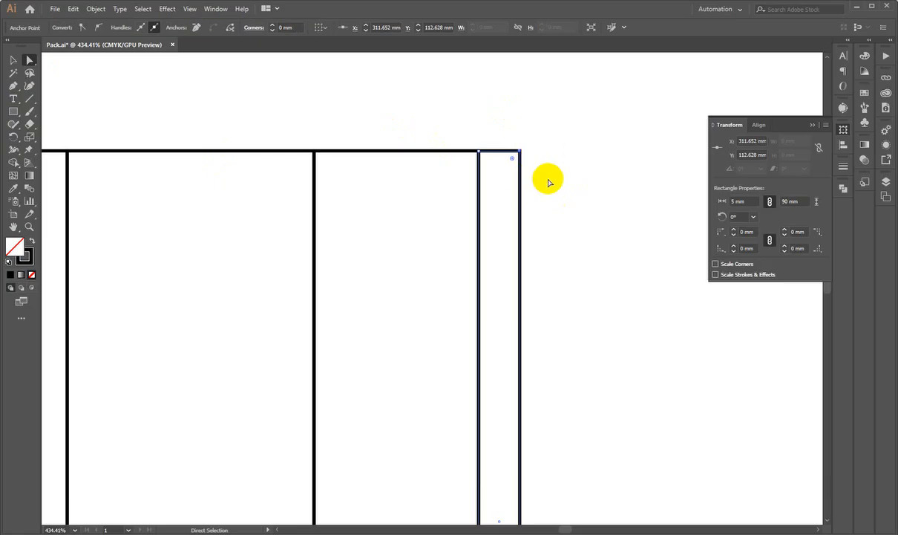
key(Down)
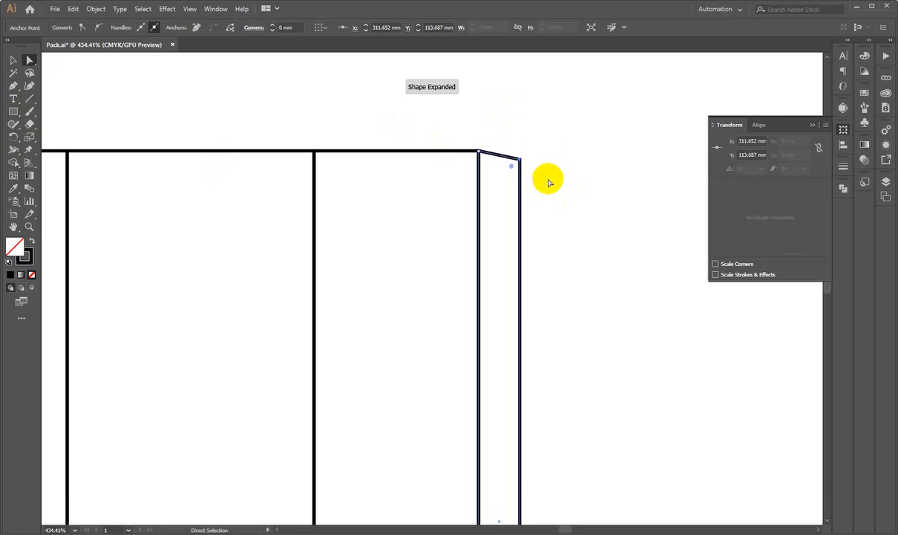
key(Down)
key(Down)
key(Down)
key(Down)
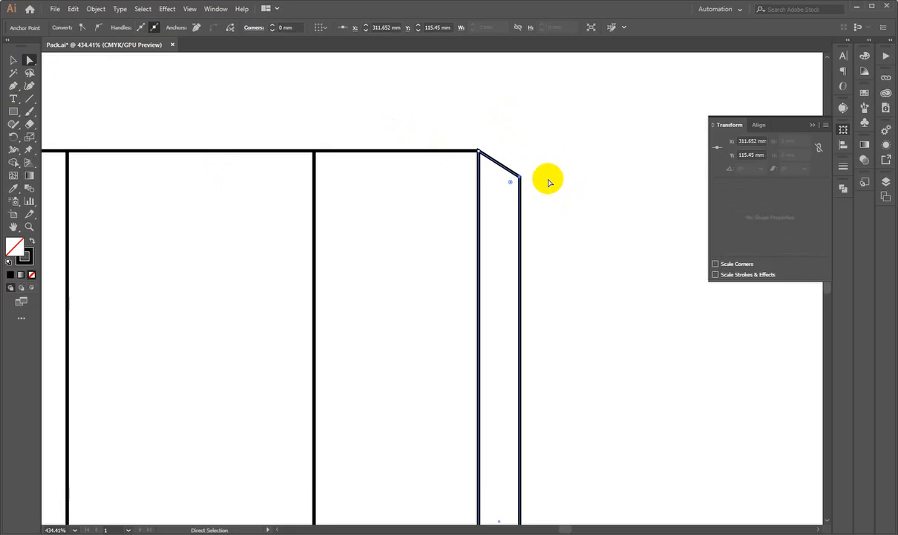
Move only the glue flap's lower outer corner point up about 3.5 mm to slant its bottom edge
key(ctrl+0)
drag(547, 180, 533, 116)
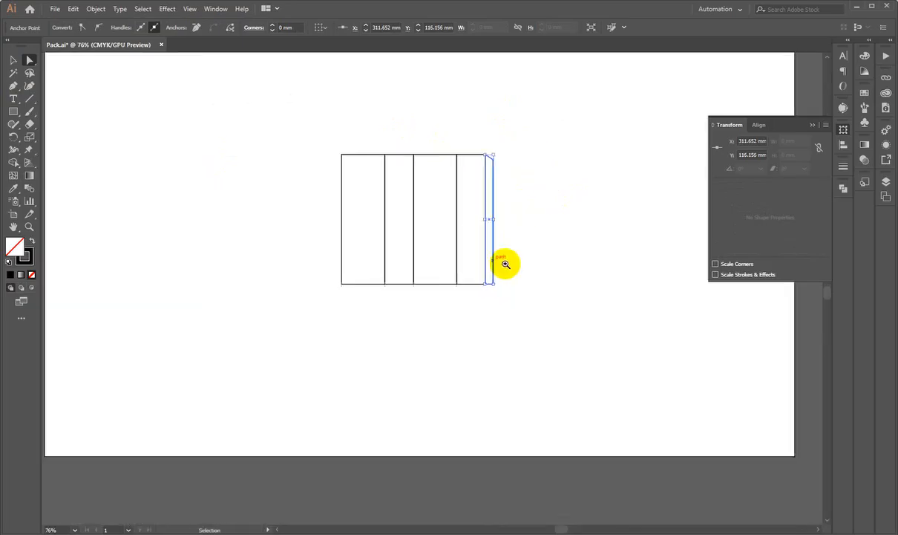
drag(470, 303, 649, 257)
drag(562, 257, 540, 347)
drag(526, 356, 482, 323)
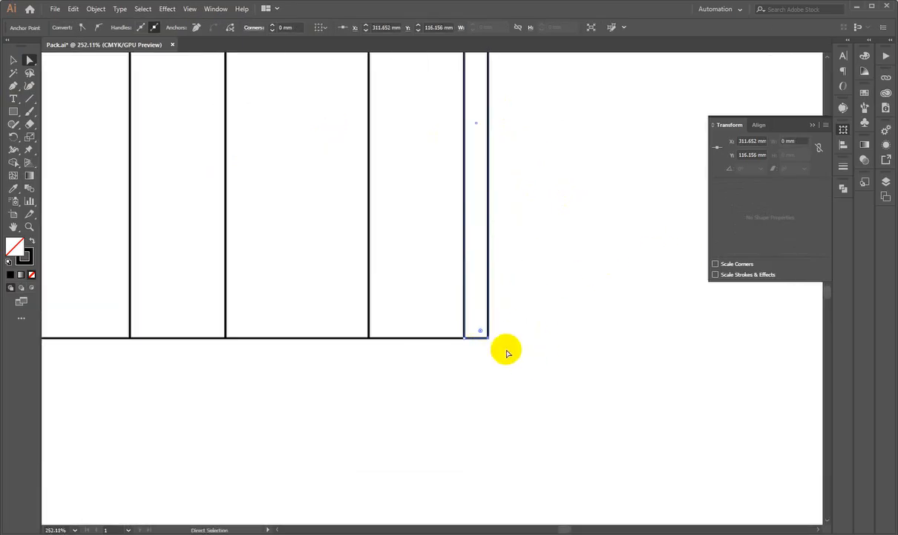
key(Up)
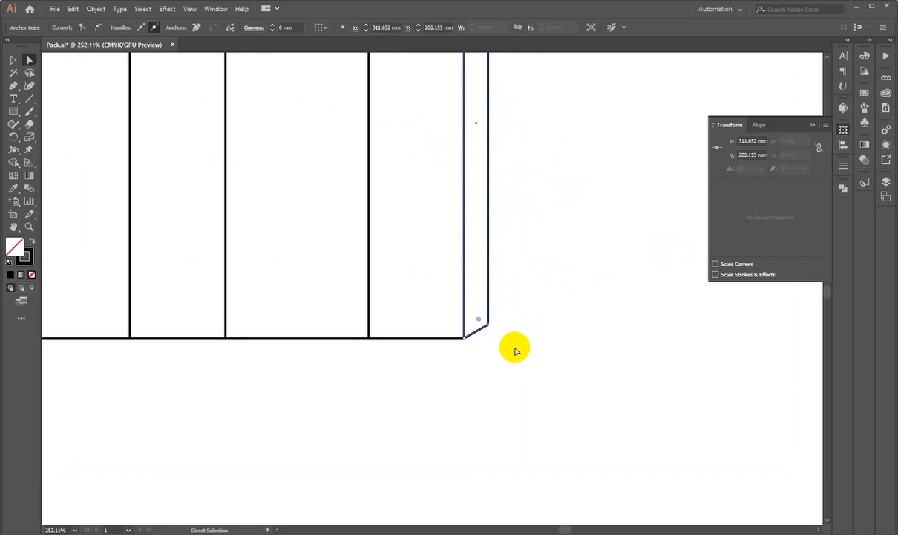
click(14, 59)
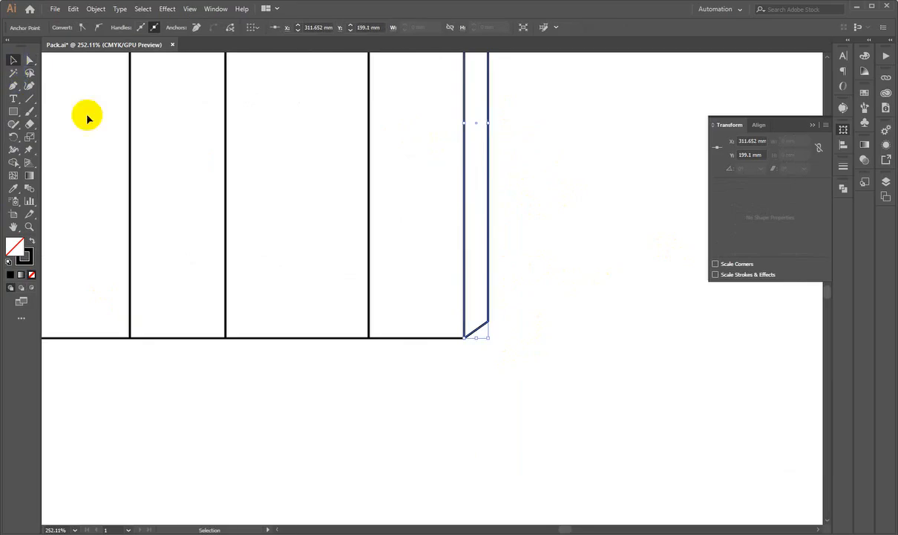
click(529, 270)
Compare the upper edges of the drawn panels with the closing and side flaps on the reference dieline
key(ctrl+0)
drag(498, 183, 576, 193)
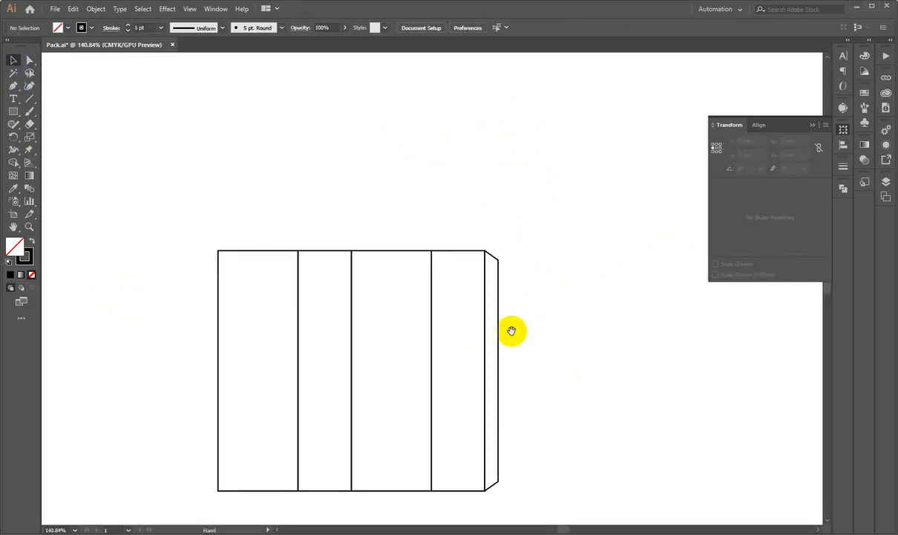
drag(505, 319, 521, 323)
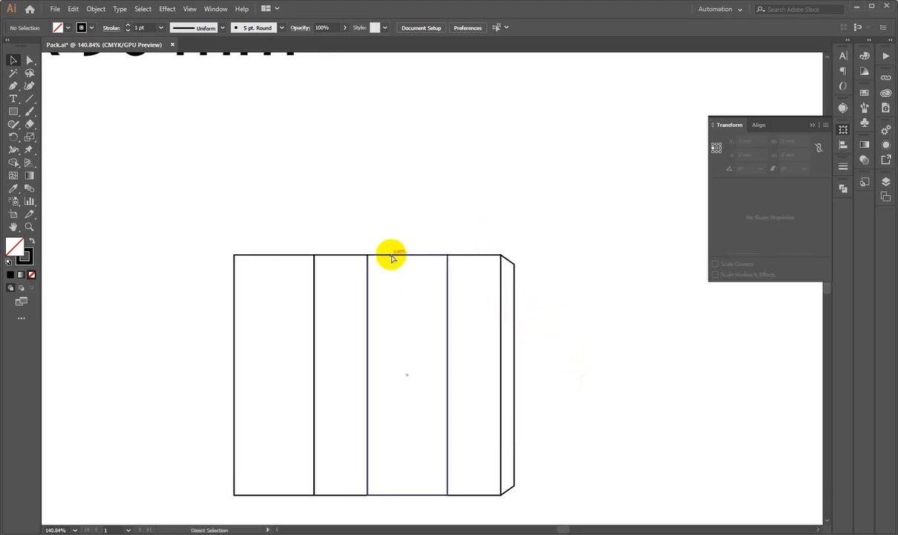
drag(392, 257, 398, 456)
scroll(577, 293, up, 5)
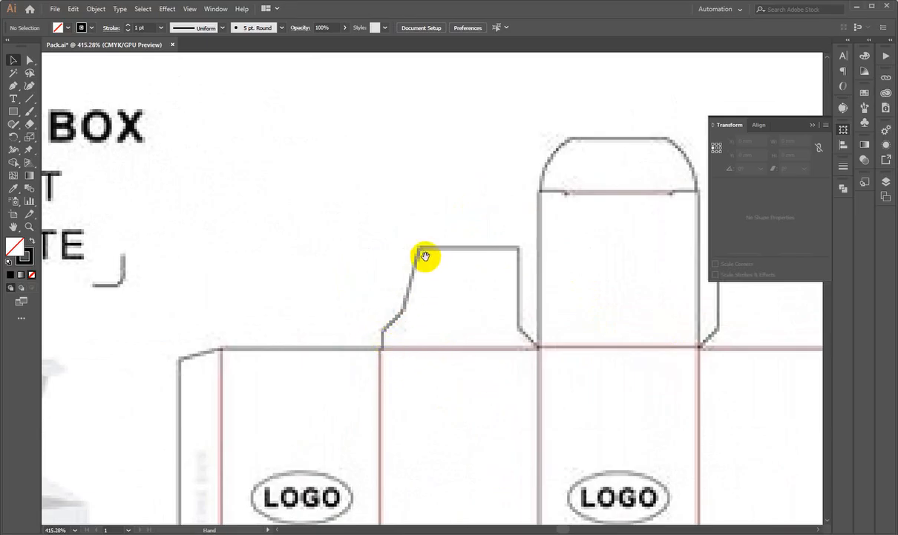
scroll(502, 288, down, 4)
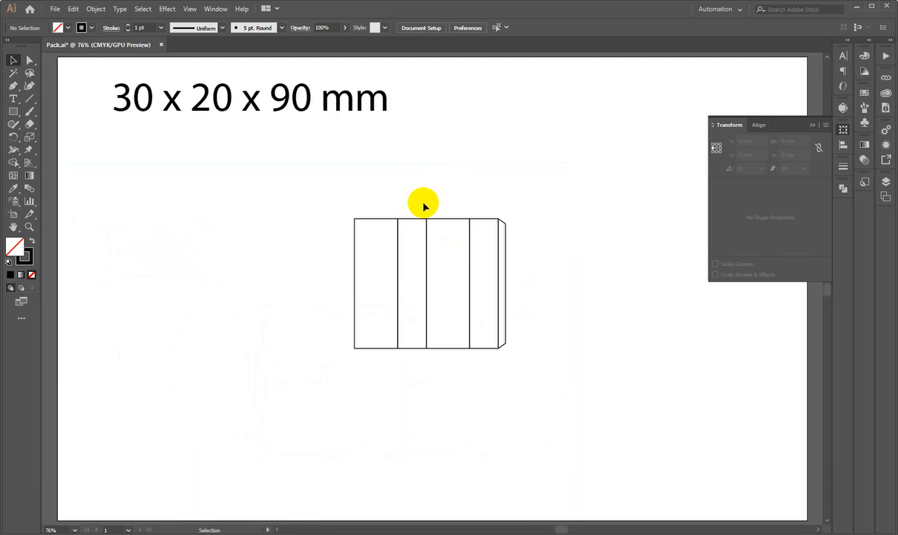
Duplicate the 20 x 90 mm second panel and place the copy directly above it, with the copy's lower edge on the panel's upper edge
scroll(424, 202, up, 5)
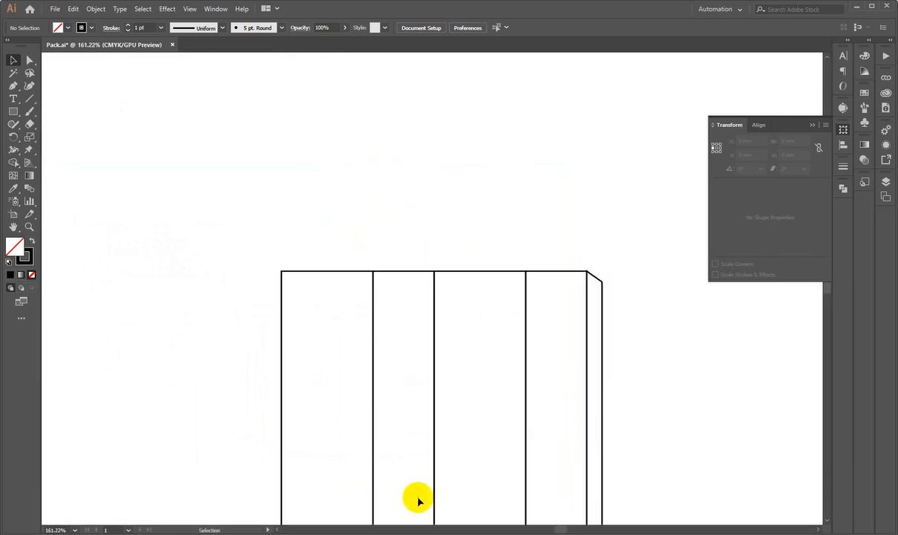
click(436, 493)
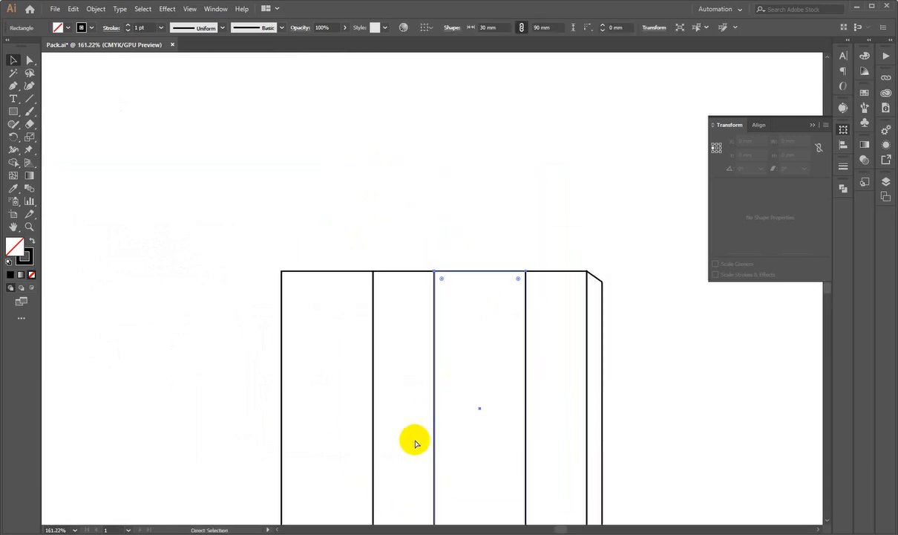
drag(375, 447, 421, 334)
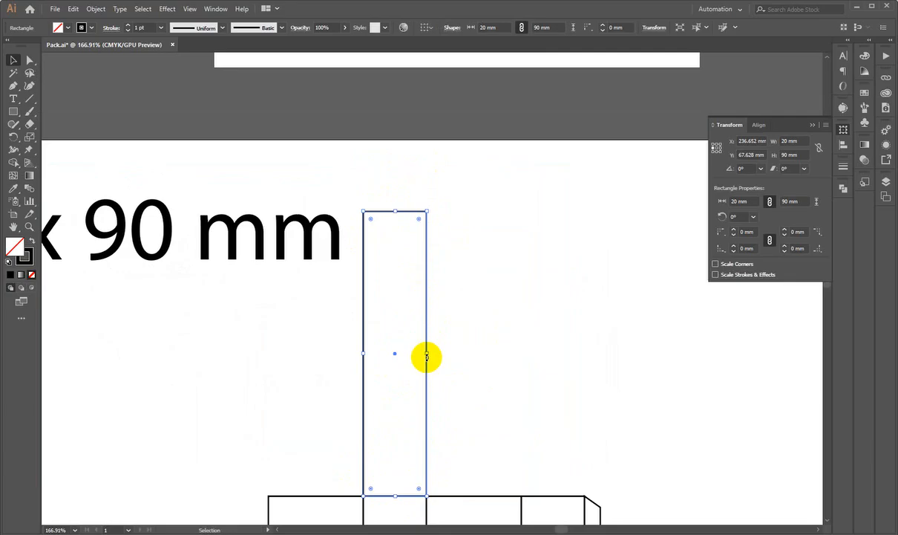
scroll(428, 327, down, 2)
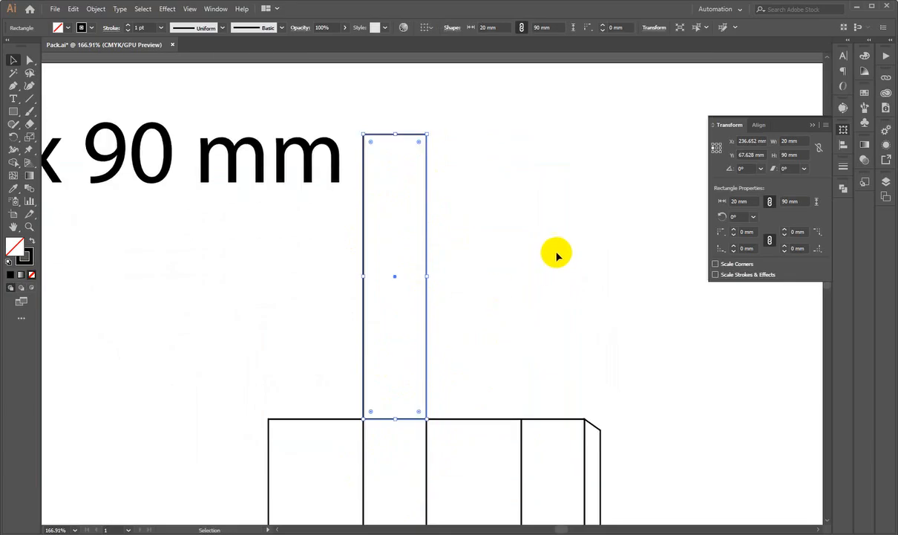
scroll(554, 253, down, 2)
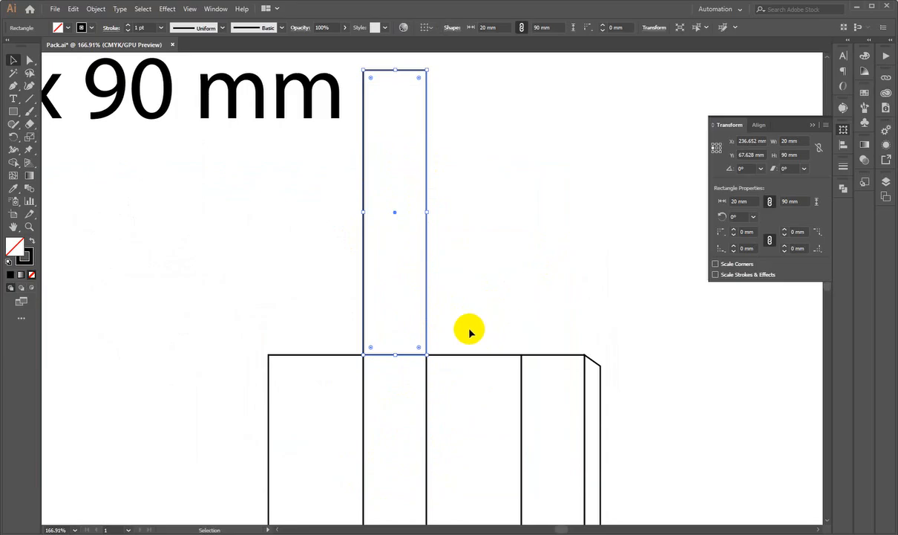
click(472, 395)
click(488, 257)
drag(487, 260, 297, 322)
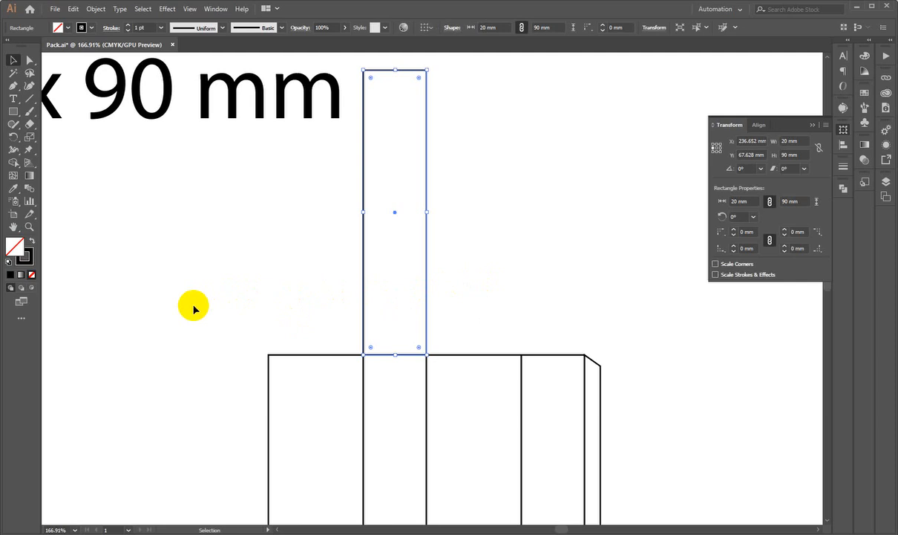
Check the dimensions of the adjacent 30 mm wide panel and set the transform reference point to bottom centre
scroll(457, 372, up, 2)
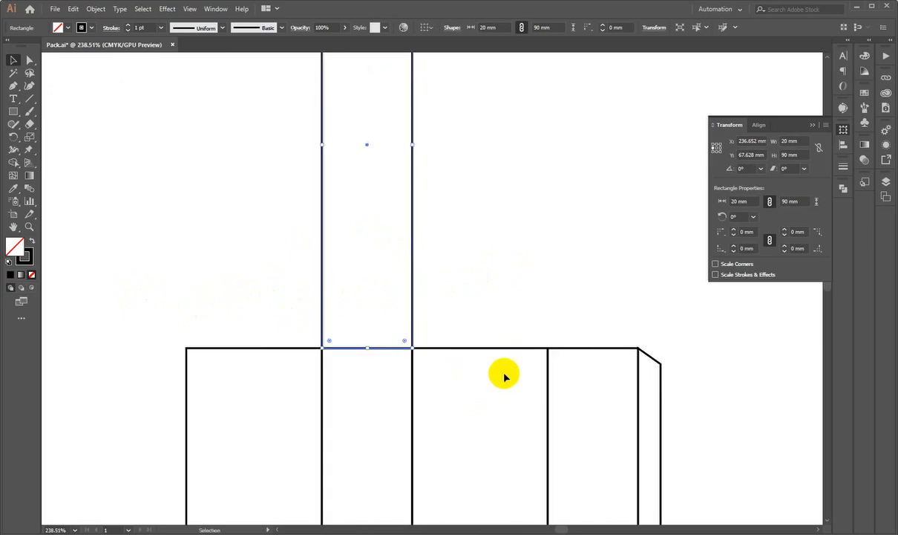
click(475, 412)
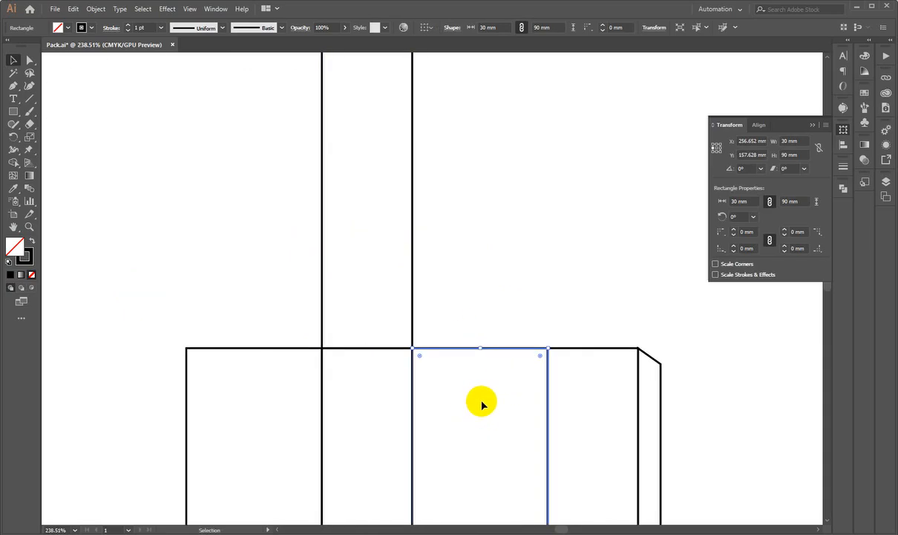
click(791, 140)
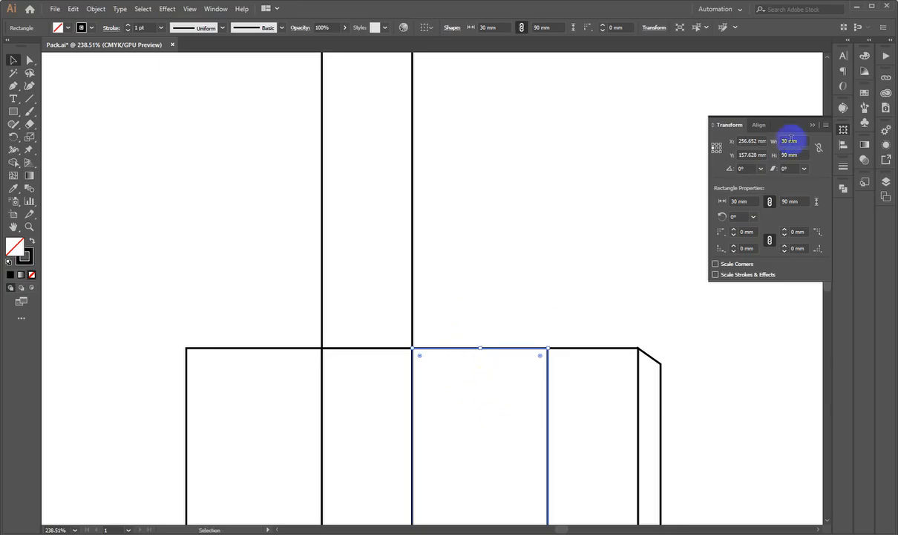
drag(800, 142, 739, 146)
key(space)
drag(535, 254, 495, 398)
scroll(215, 420, down, 2)
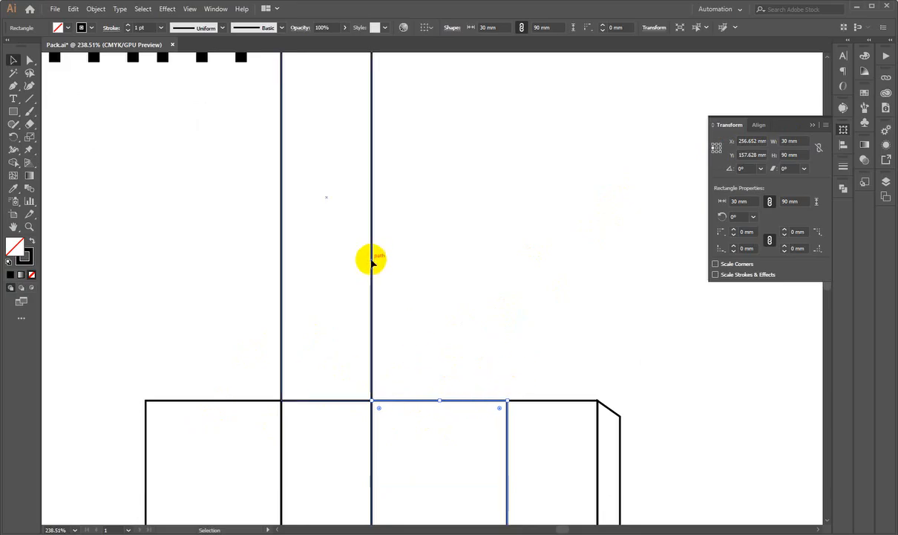
click(793, 154)
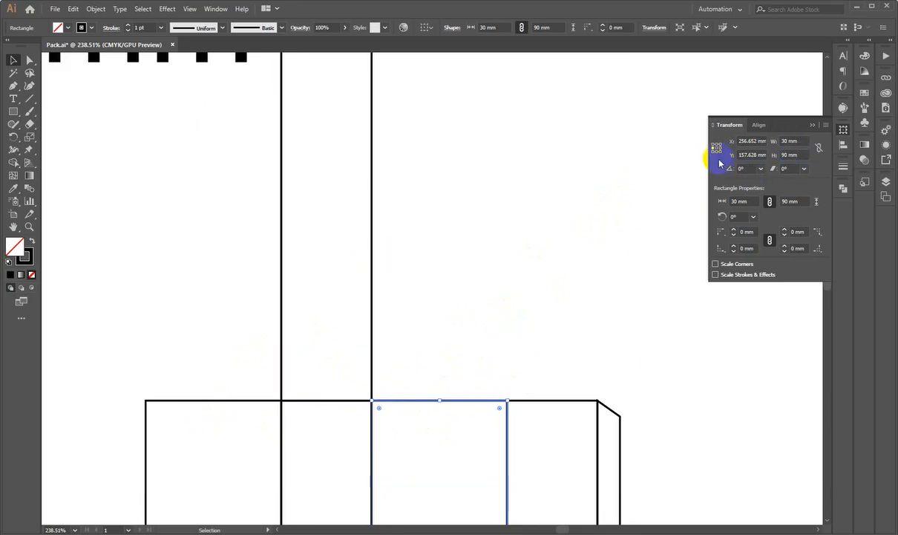
Try to set the 30 mm wide panel's height to 30 mm and undo the change
click(794, 155)
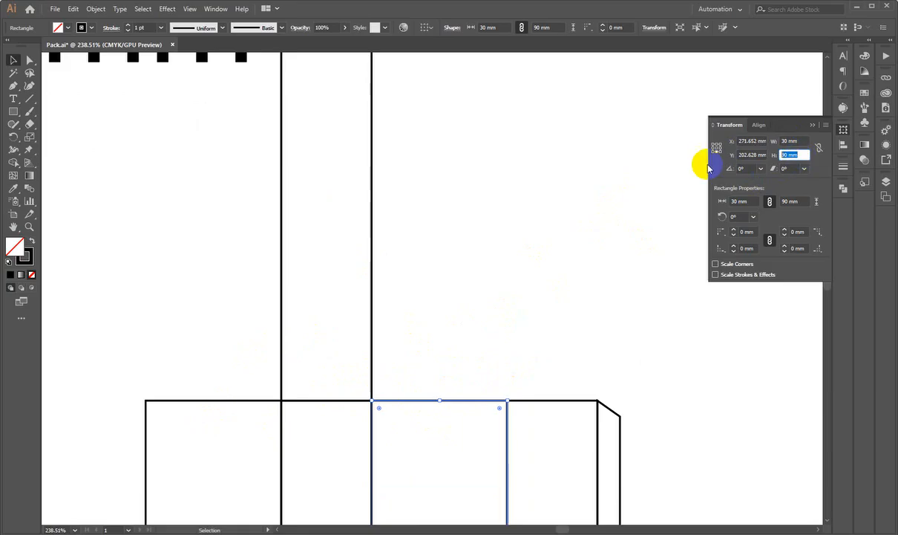
text(30)
key(Return)
key(ctrl+z)
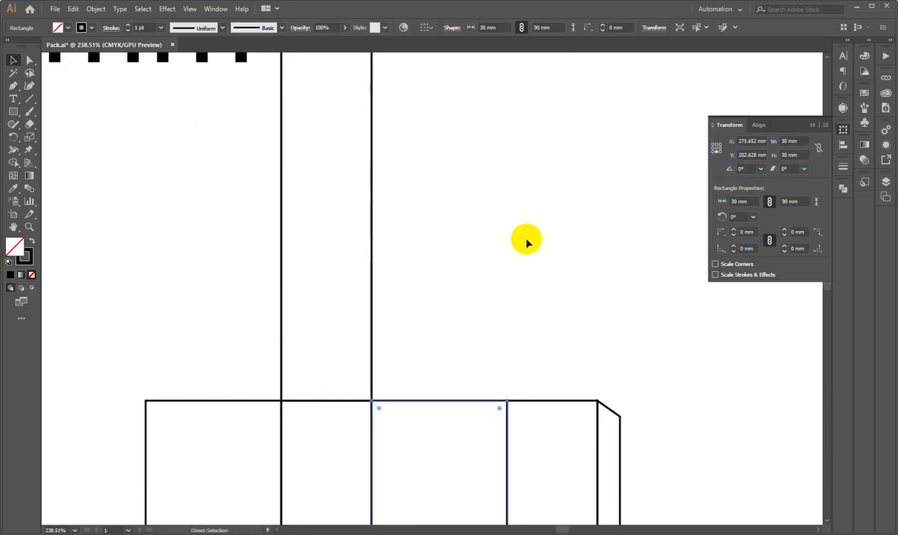
Set the height of the copied rectangle above the second panel to 30 mm, keeping its lower edge fixed
drag(475, 244, 251, 248)
click(794, 154)
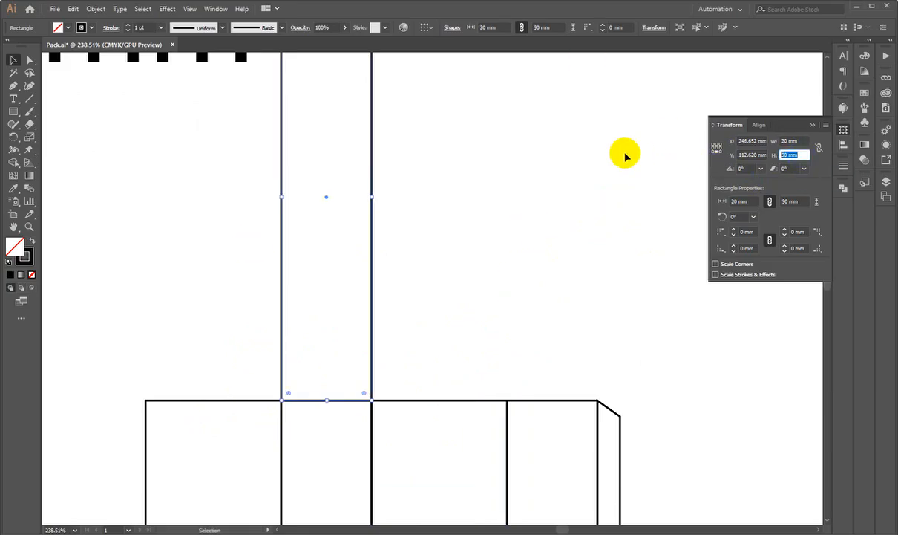
text(30)
key(Return)
click(346, 177)
drag(405, 339, 455, 350)
ctrl+click(442, 385)
drag(441, 384, 465, 384)
drag(465, 384, 409, 381)
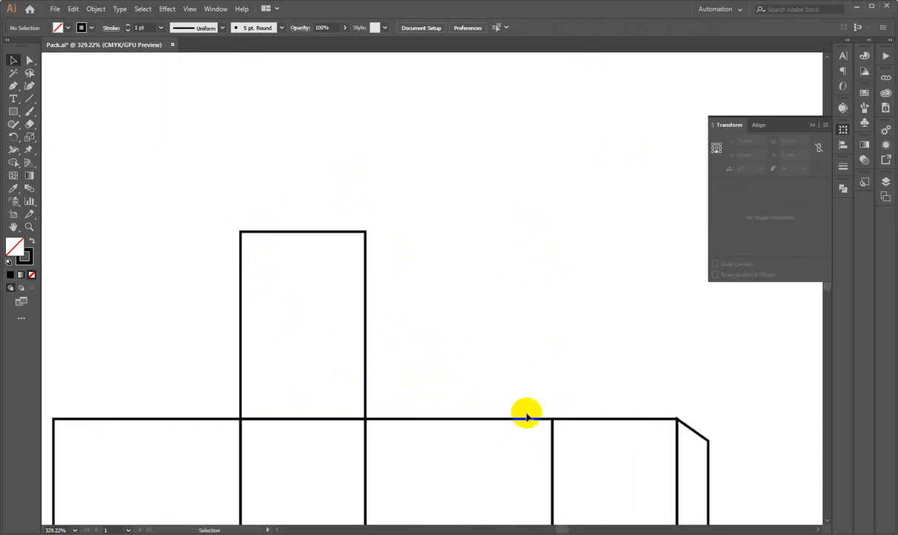
Set the height of the side flap rectangle above the second panel to 17 mm from its bottom centre
click(240, 353)
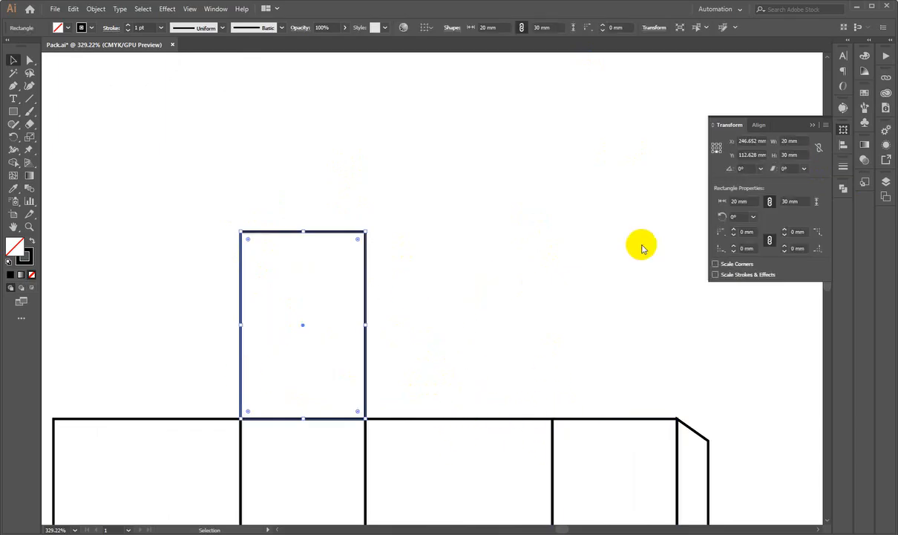
click(794, 156)
double_click(797, 157)
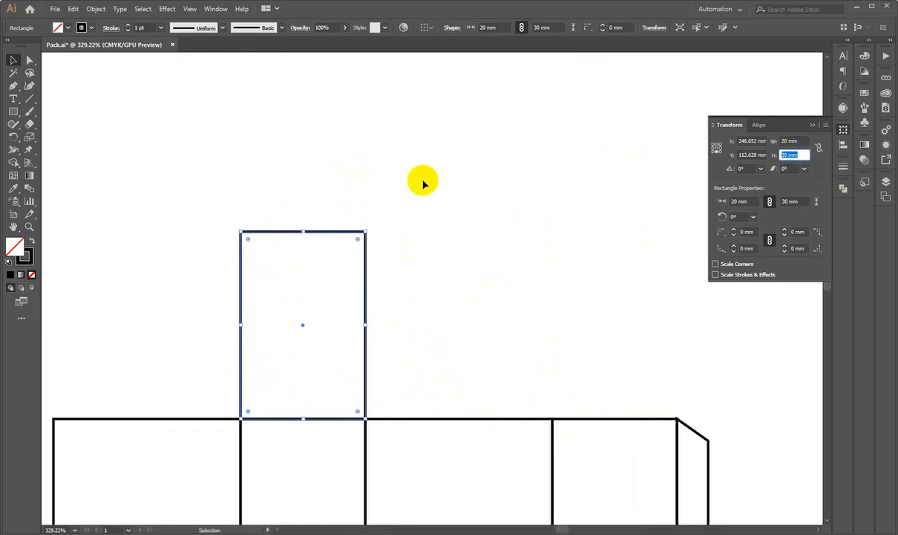
click(851, 460)
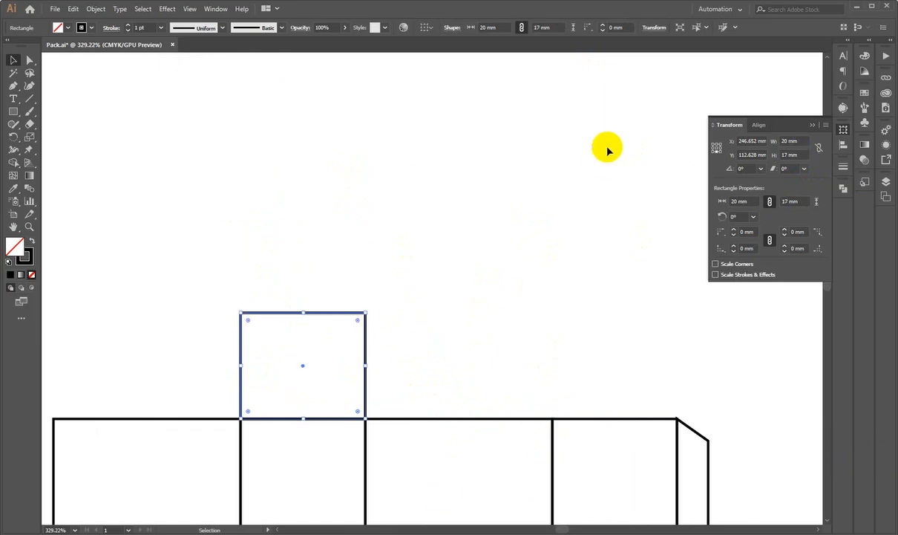
click(590, 191)
Examine the side flaps' shape and the angled cuts near their base on the reference dieline
scroll(591, 193, down, 3)
drag(214, 312, 342, 351)
drag(496, 317, 165, 320)
drag(444, 258, 297, 241)
drag(311, 191, 334, 371)
drag(394, 223, 405, 448)
drag(390, 278, 387, 419)
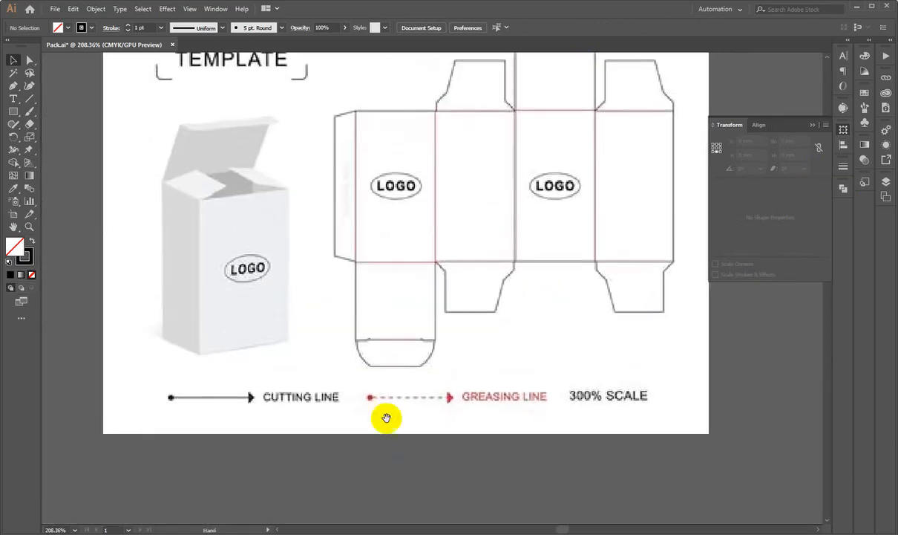
drag(373, 113, 206, 410)
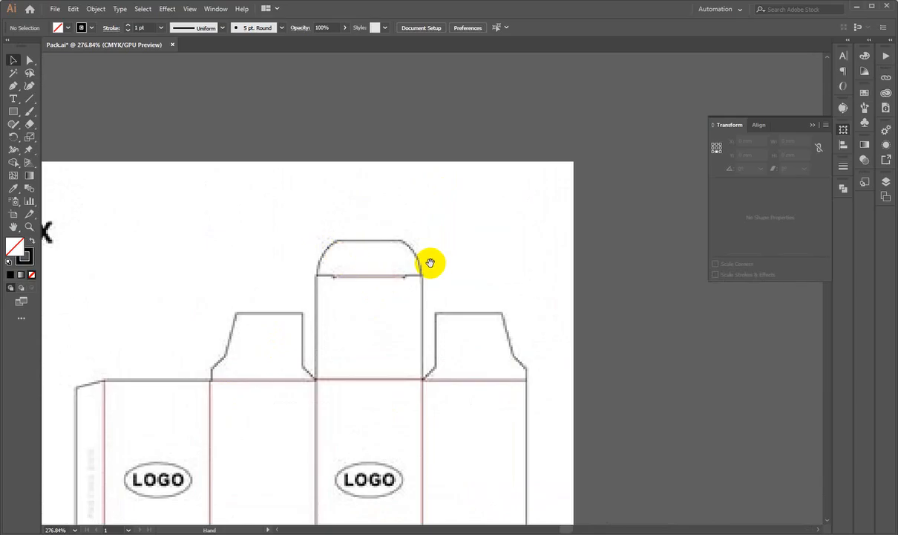
drag(429, 252, 428, 176)
drag(354, 298, 378, 290)
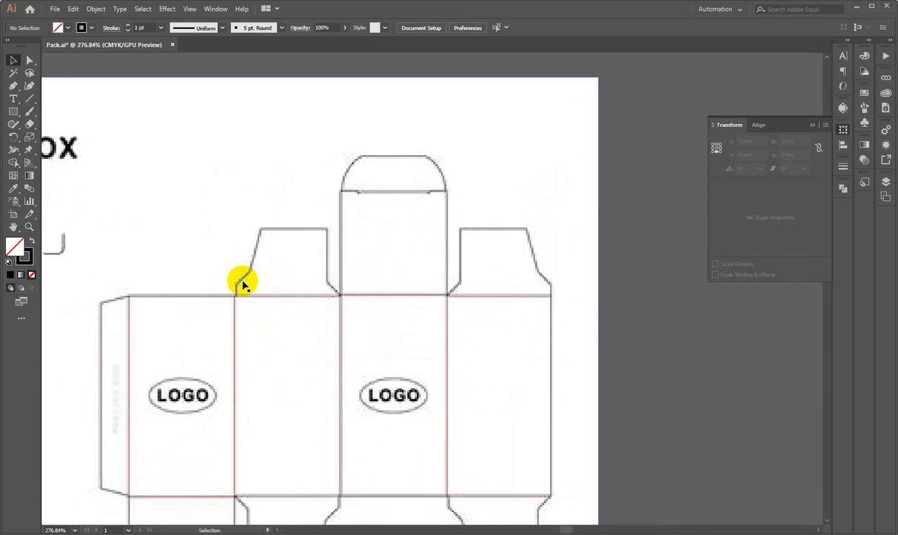
scroll(152, 274, down, 5)
key(ctrl+0)
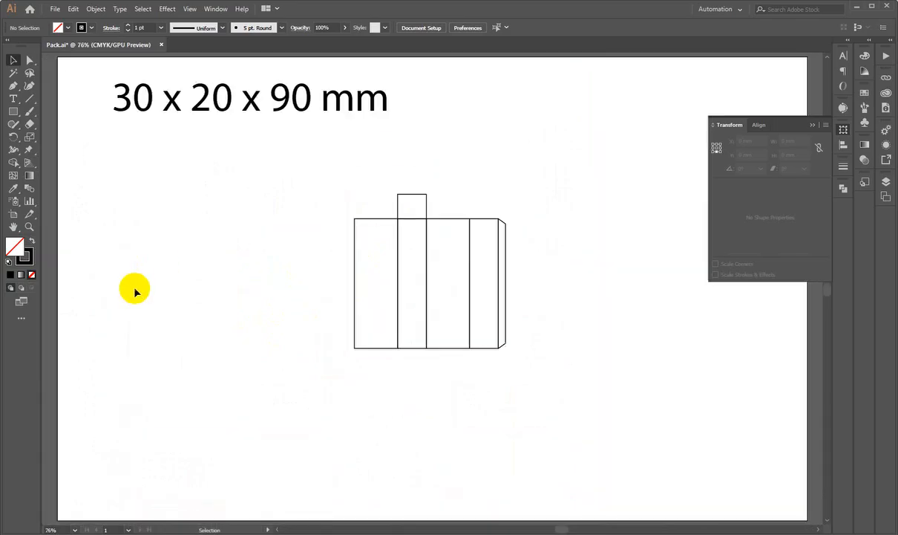
Draw a 2 x 2 mm square beside the side flap above the second panel
scroll(132, 291, down, 6)
drag(461, 110, 776, 167)
drag(297, 266, 631, 204)
drag(401, 225, 358, 232)
mouse_move(366, 228)
mouse_down()
mouse_move(381, 229)
mouse_move(366, 240)
mouse_up()
drag(13, 111, 49, 110)
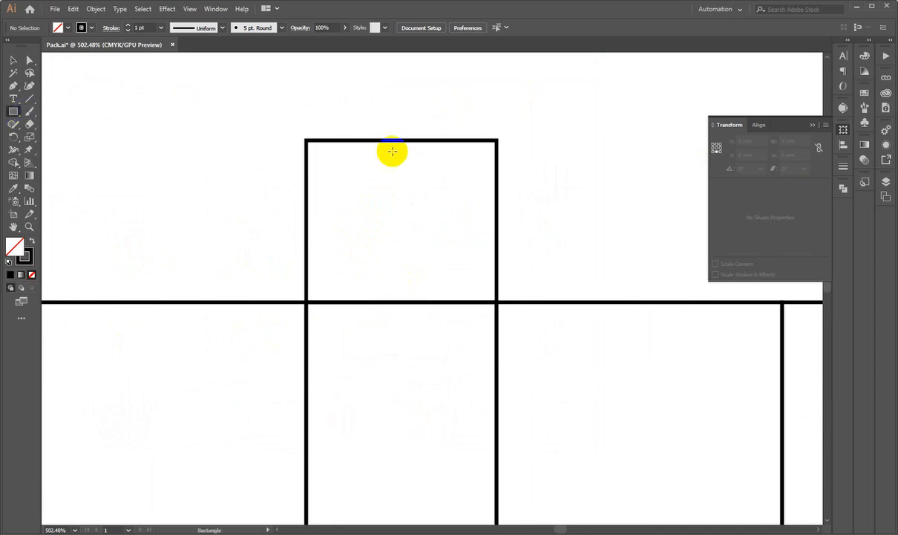
click(582, 151)
text(2)
key(Tab)
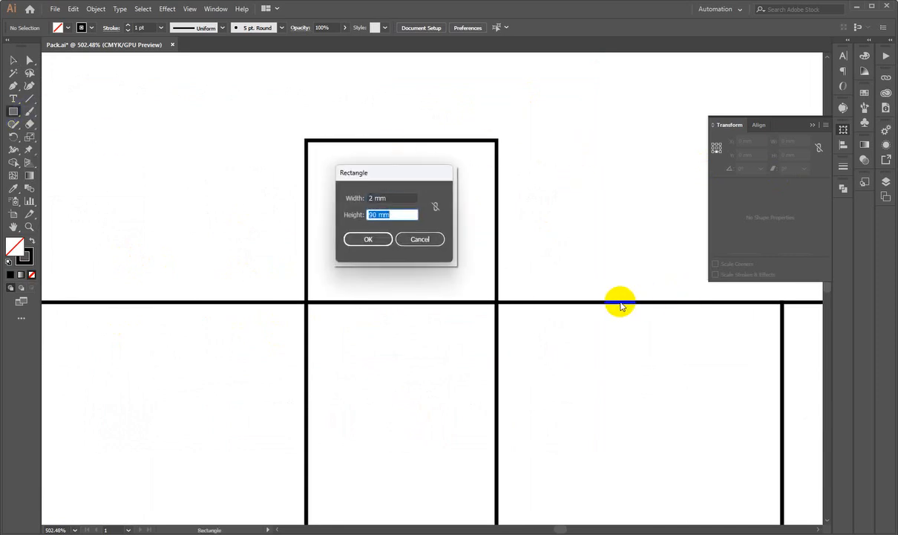
key(Return)
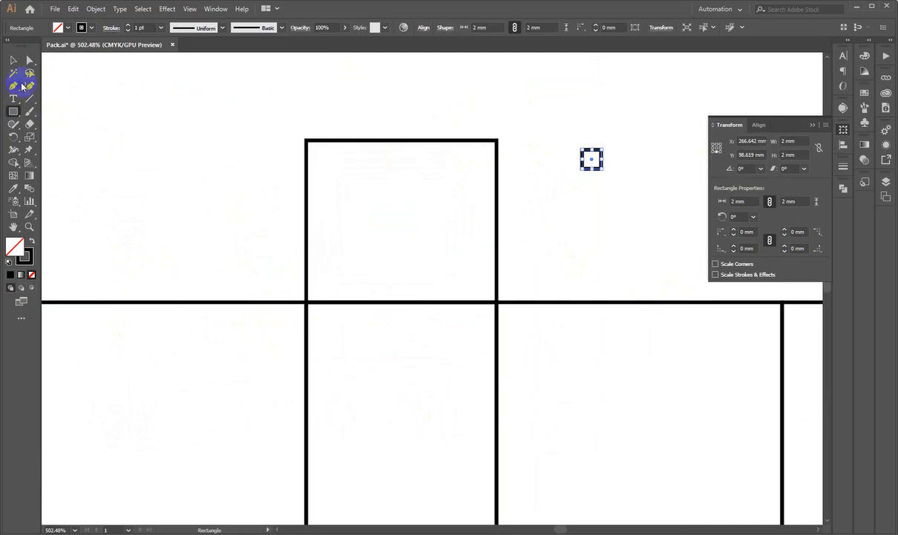
Align the 2 mm square to the right and bottom edges of the side flap, using the flap as the key object
click(17, 60)
drag(610, 123, 471, 253)
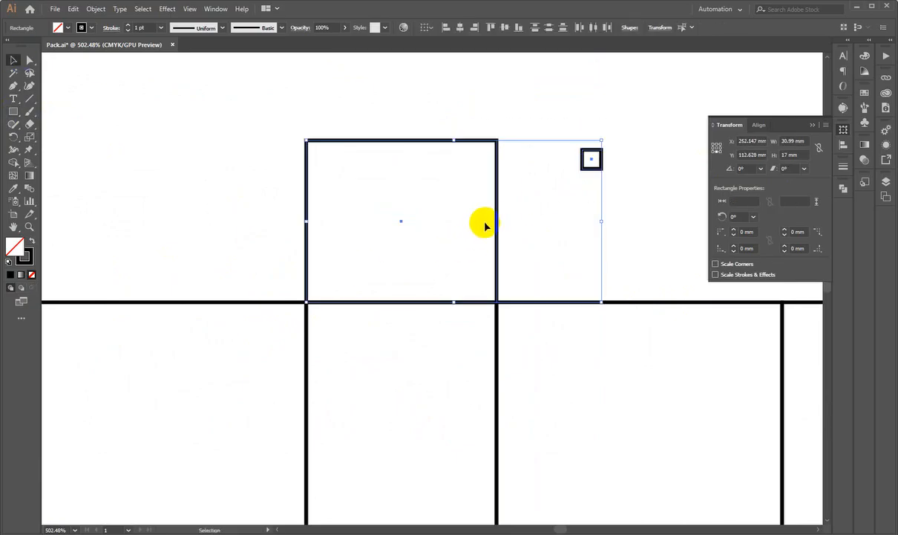
click(498, 220)
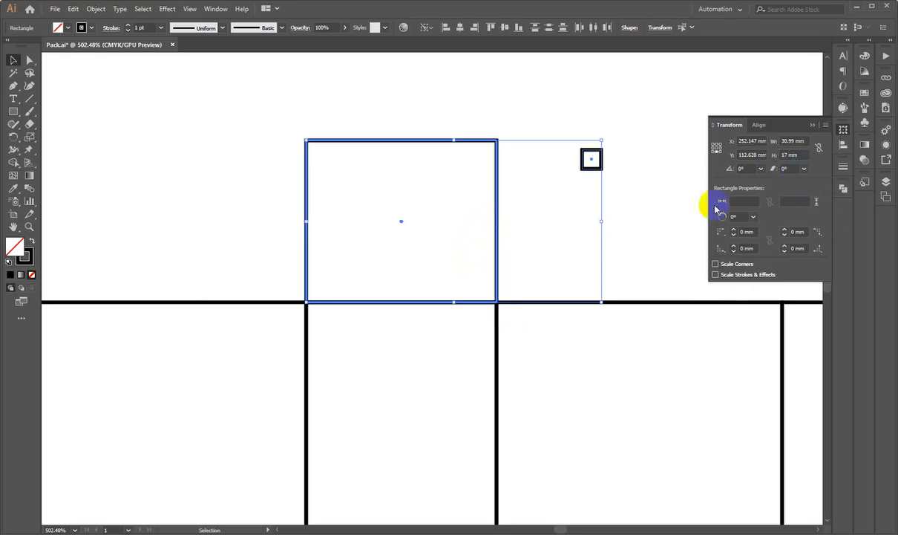
click(843, 144)
click(757, 154)
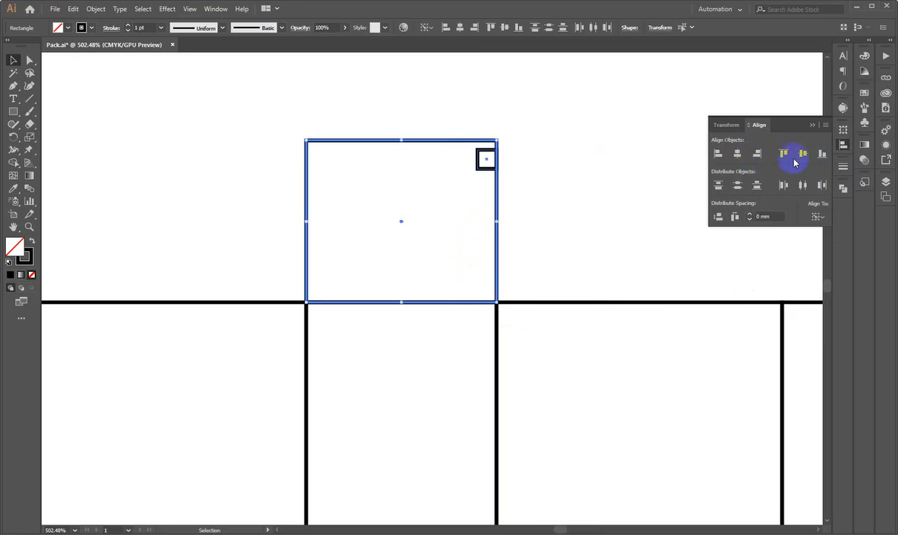
click(821, 154)
click(556, 226)
Save the file and place a horizontal ruler guide along the upper edge of the 2 mm square
drag(487, 289, 764, 292)
drag(526, 272, 388, 320)
drag(405, 238, 388, 222)
key(ctrl+r)
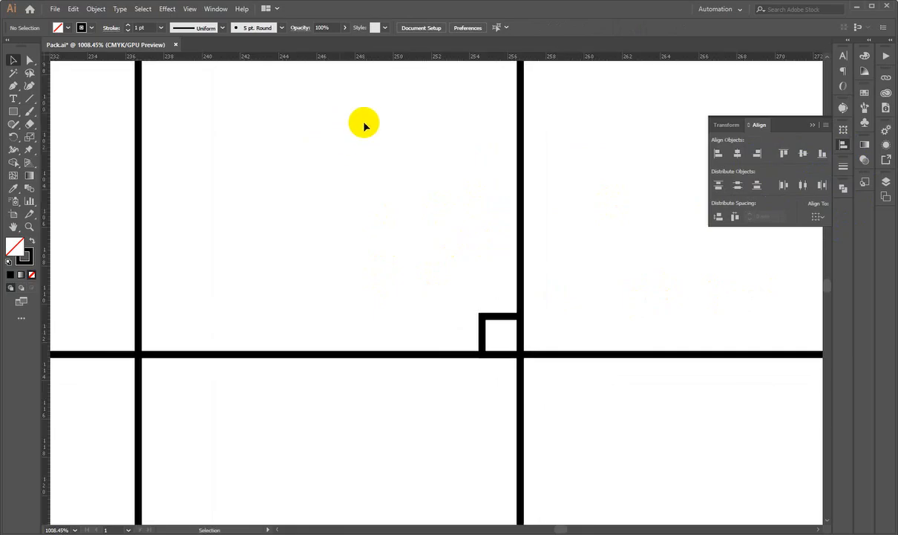
key(ctrl+s)
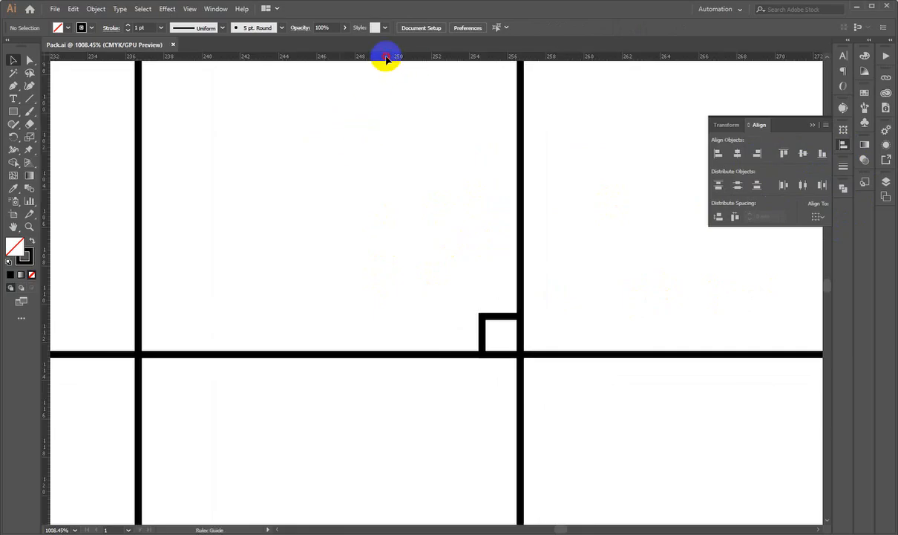
drag(386, 58, 398, 317)
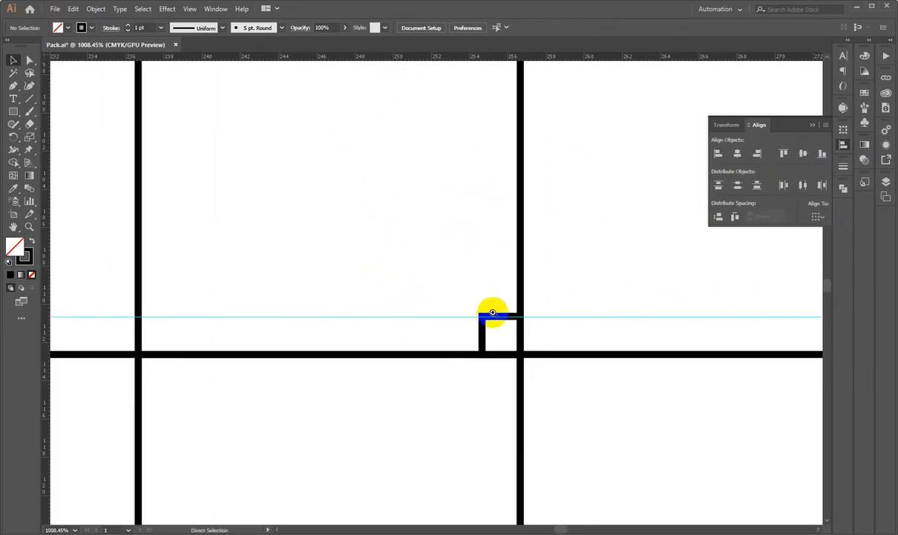
Delete the 2 mm square from the side flap's corner, leaving the guide in place
drag(492, 311, 672, 307)
click(496, 373)
key(Delete)
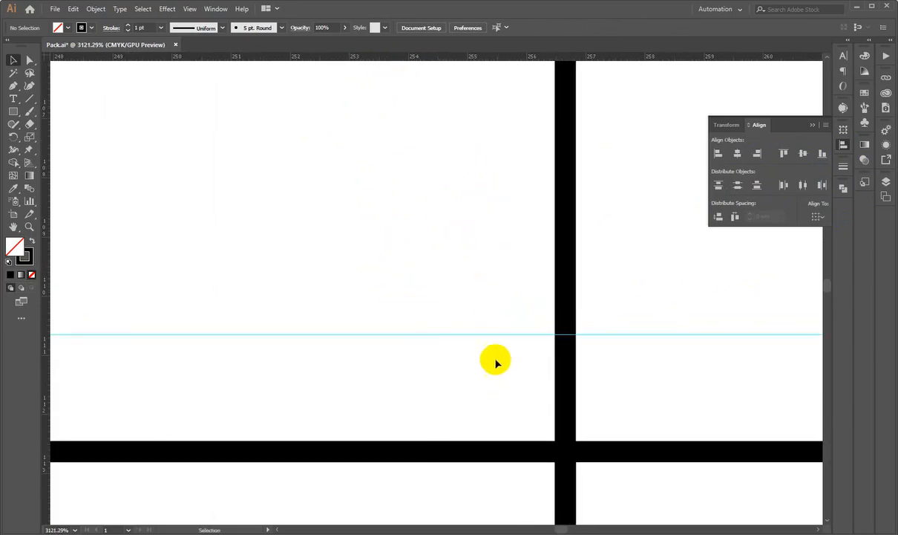
key(ctrl+0)
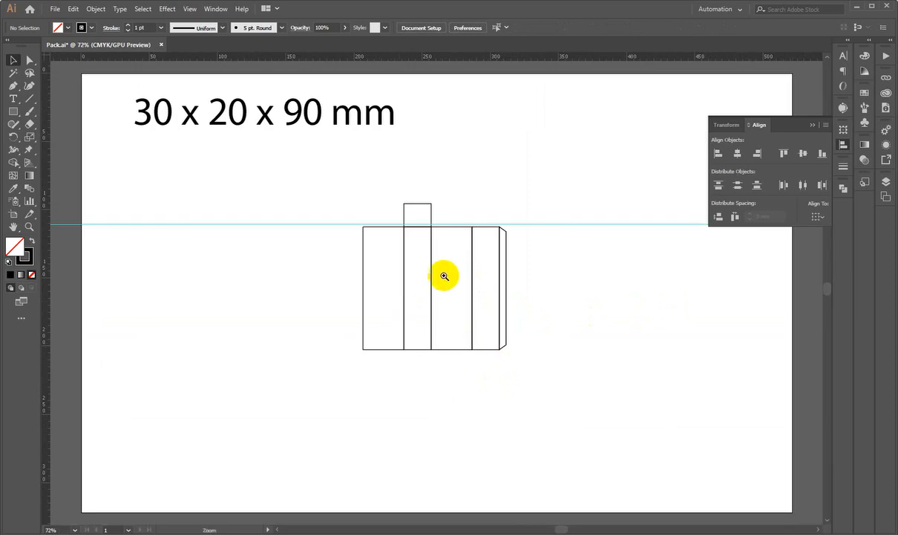
Add anchor points to both side edges of the side flap above the second panel where the guide crosses them
drag(367, 196, 460, 394)
drag(413, 357, 490, 381)
drag(665, 381, 482, 431)
click(595, 407)
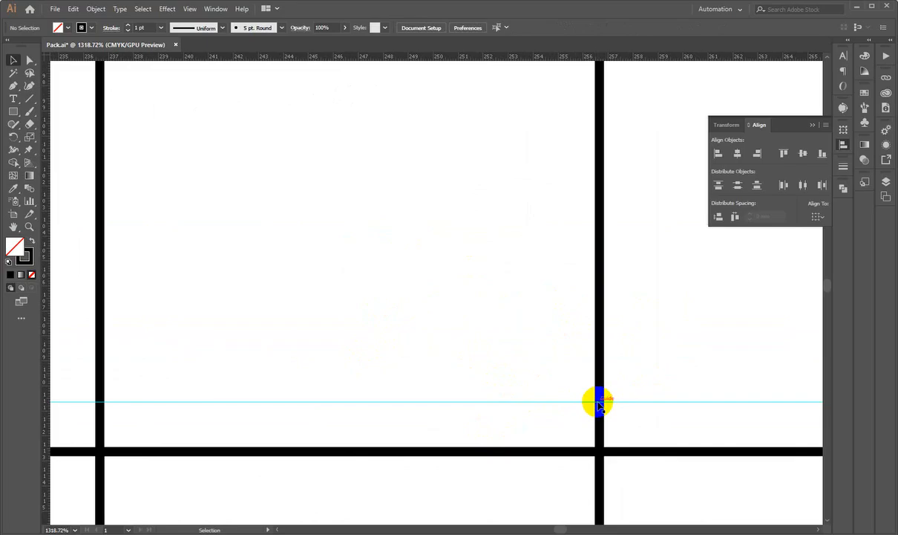
click(15, 90)
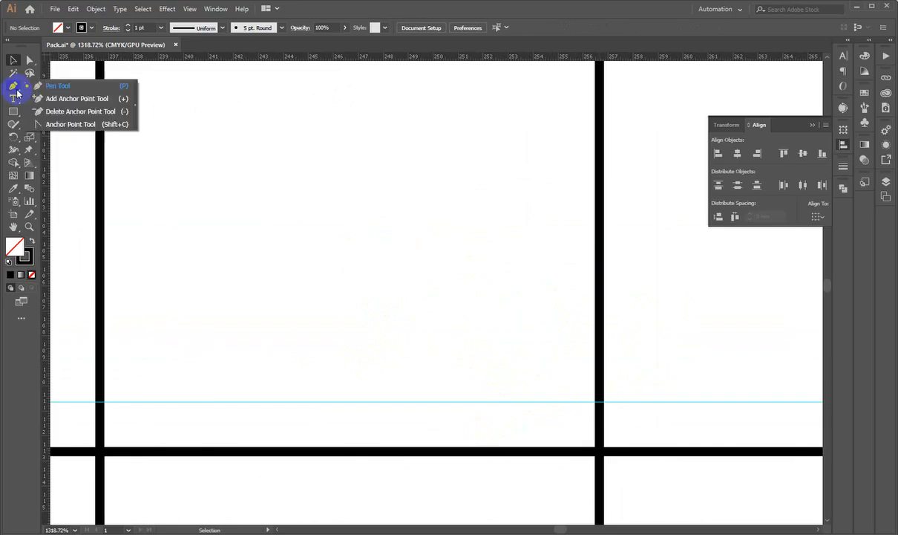
click(56, 103)
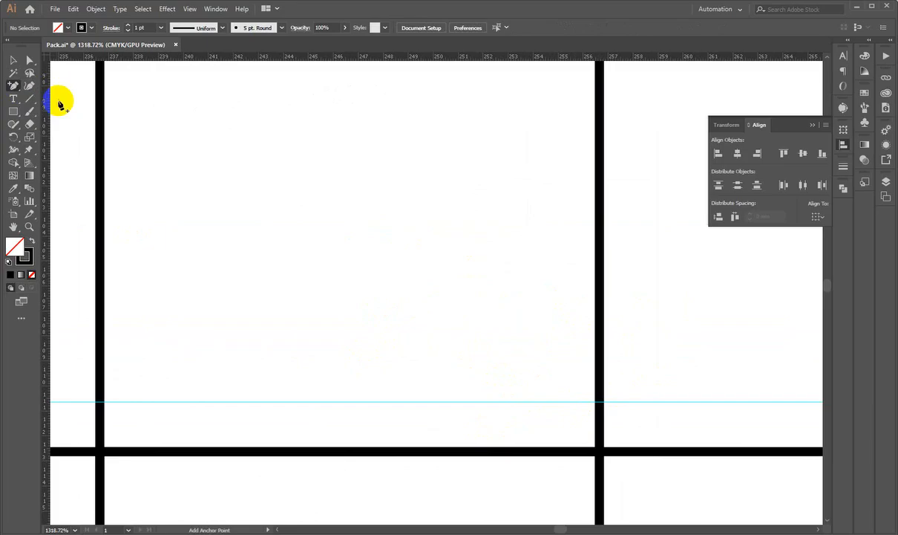
click(600, 402)
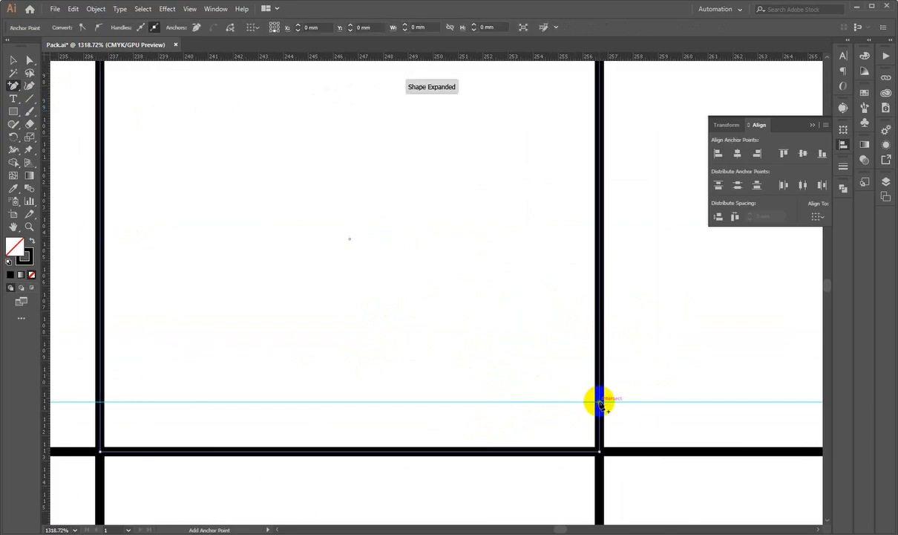
scroll(344, 408, left, 3)
click(187, 401)
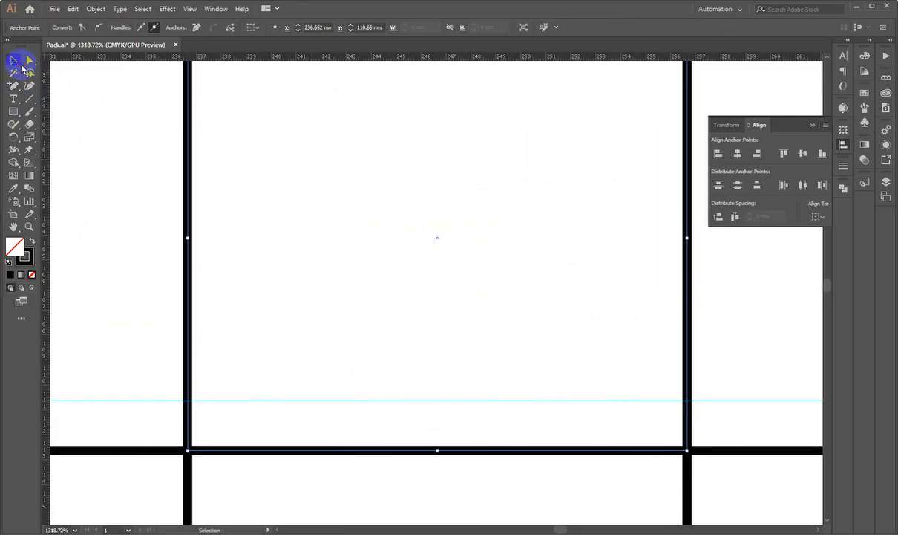
Nudge the side flap's right anchor on the guide inward to X 254.888 mm
drag(31, 65, 79, 63)
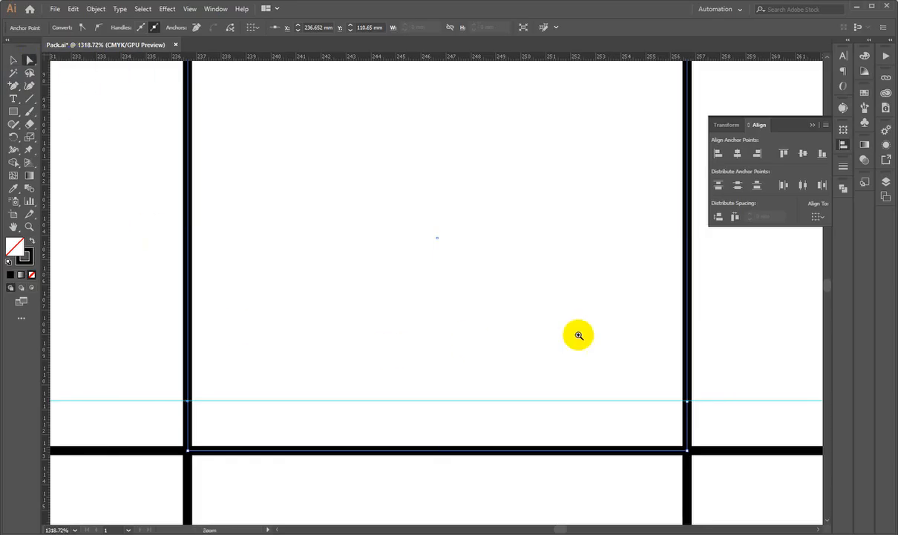
key(ctrl+space)
drag(577, 334, 559, 376)
key(ctrl+space)
key(space)
drag(629, 375, 529, 388)
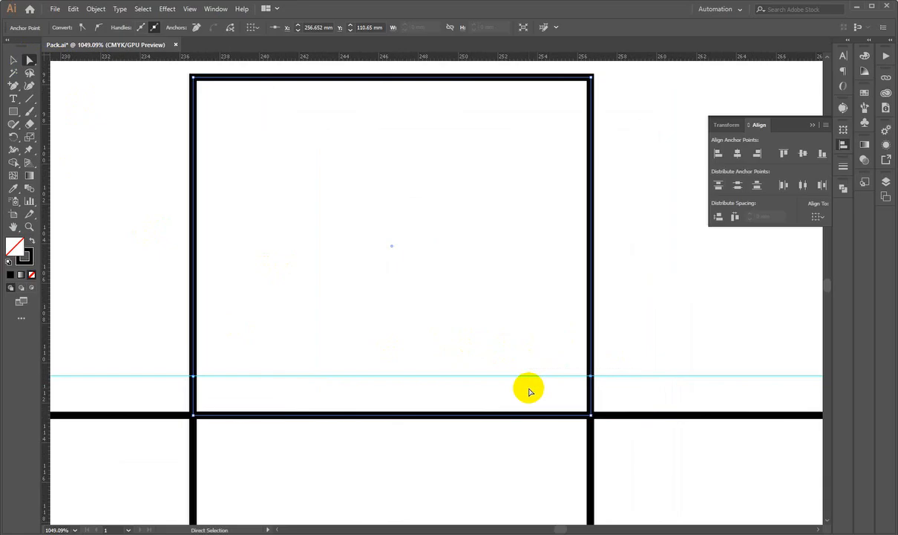
key(Left)
key(Left)
key(Left)
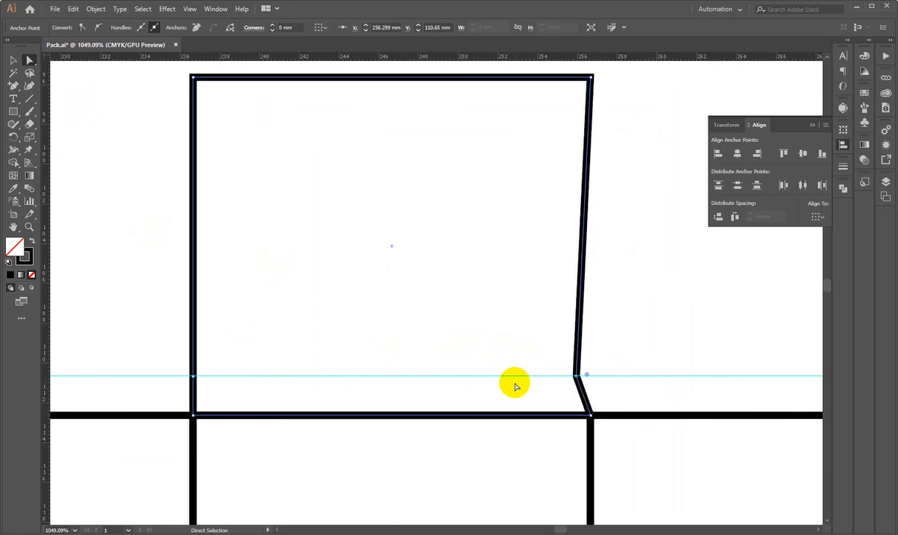
key(Left)
key(Left)
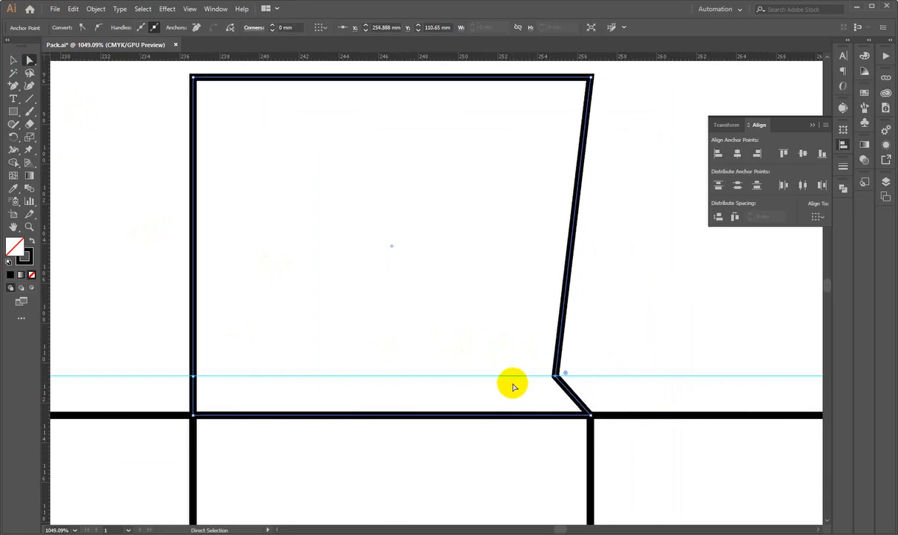
Nudge the side flap's left anchor on the guide inward to X 238.416 mm
drag(157, 366, 229, 387)
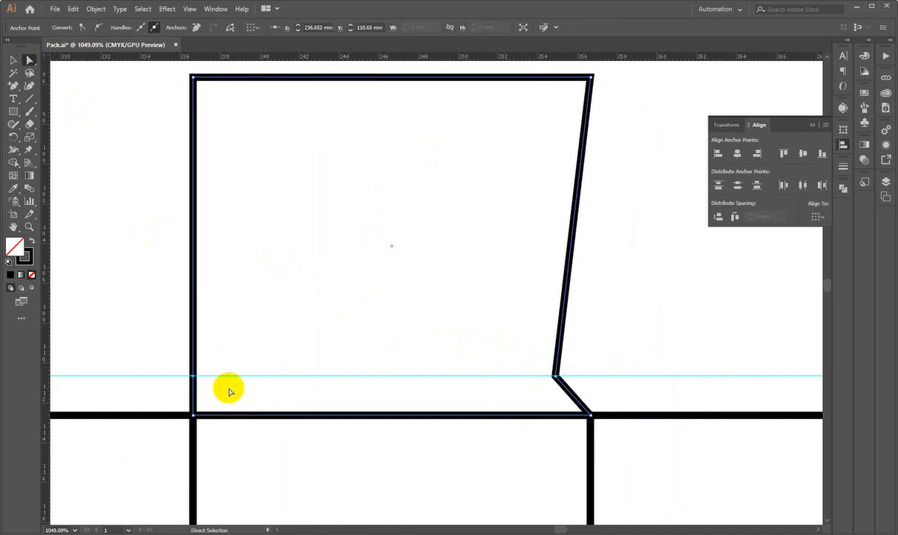
key(Right)
key(Right)
key(Right)
key(Right)
key(Right)
Nudge the side flap's upper-left corner anchor inward to X 240.533 mm to taper that side
scroll(232, 370, up, 3)
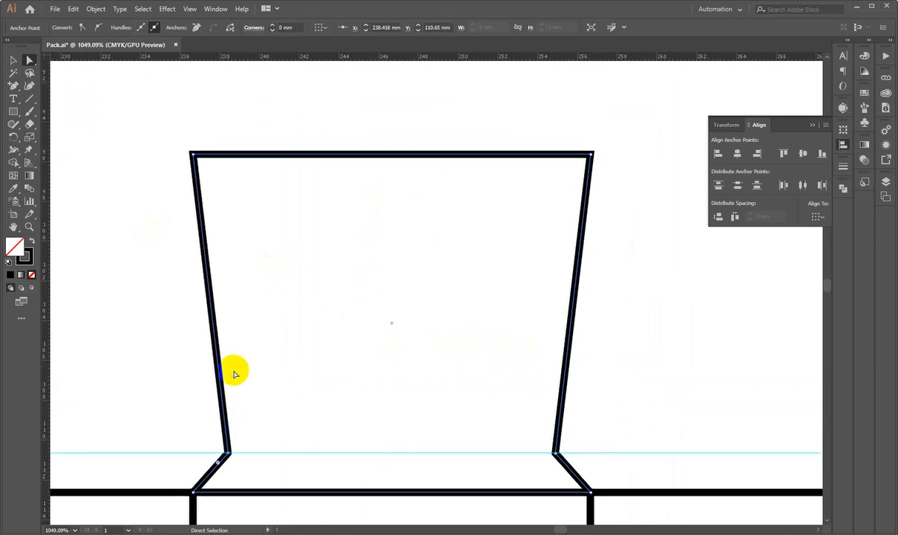
key(ctrl+space)
drag(381, 279, 294, 295)
key(space)
drag(339, 274, 331, 297)
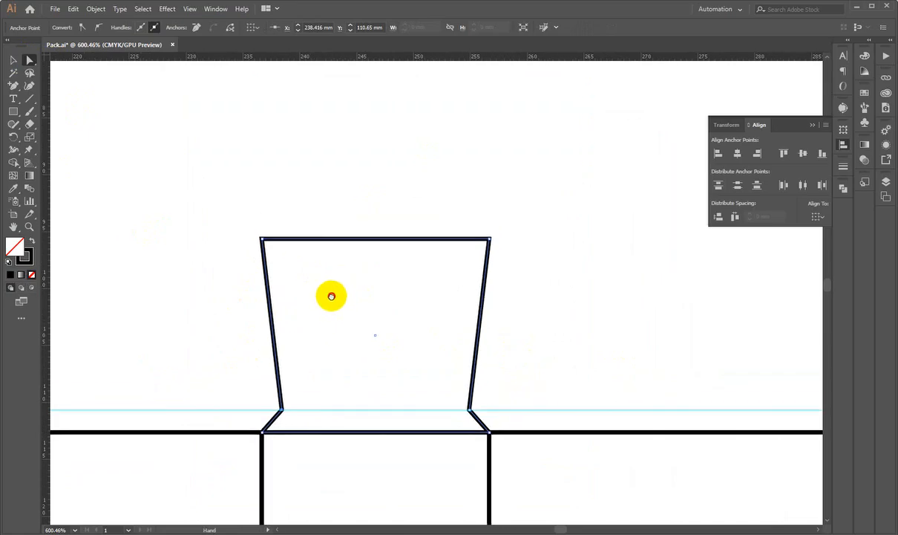
drag(229, 211, 329, 285)
key(Right)
key(Right)
key(Right)
key(Right)
key(Right)
key(Right)
key(Right)
key(Right)
key(Right)
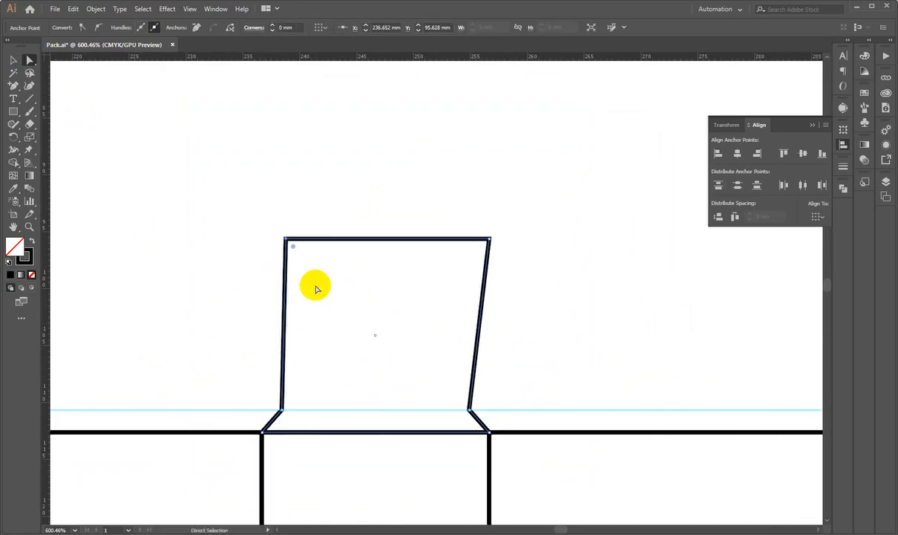
key(Right)
key(Right)
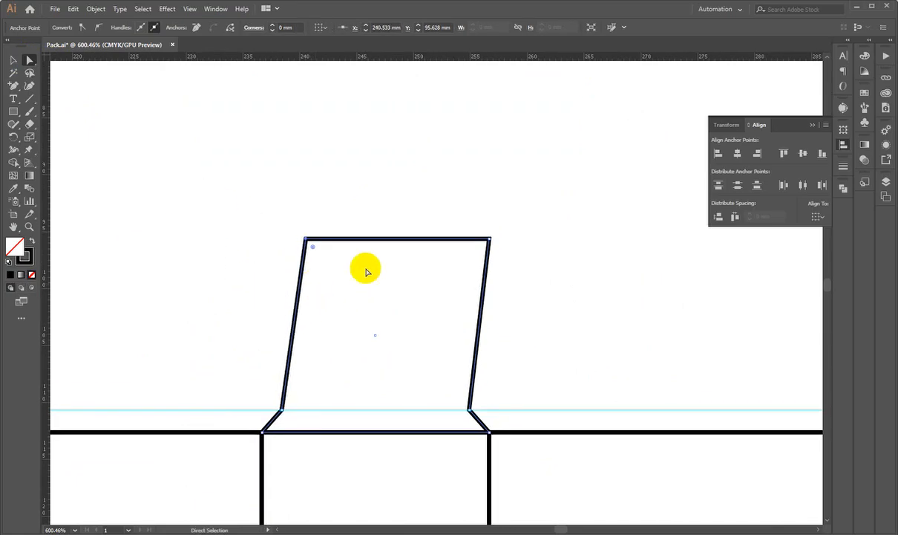
Nudge the side flap's upper-right corner anchor inward to about X 253.1 mm and deselect the flap
drag(446, 209, 528, 279)
key(Left)
key(Left)
key(Left)
key(Left)
key(Left)
key(Left)
key(Left)
key(Left)
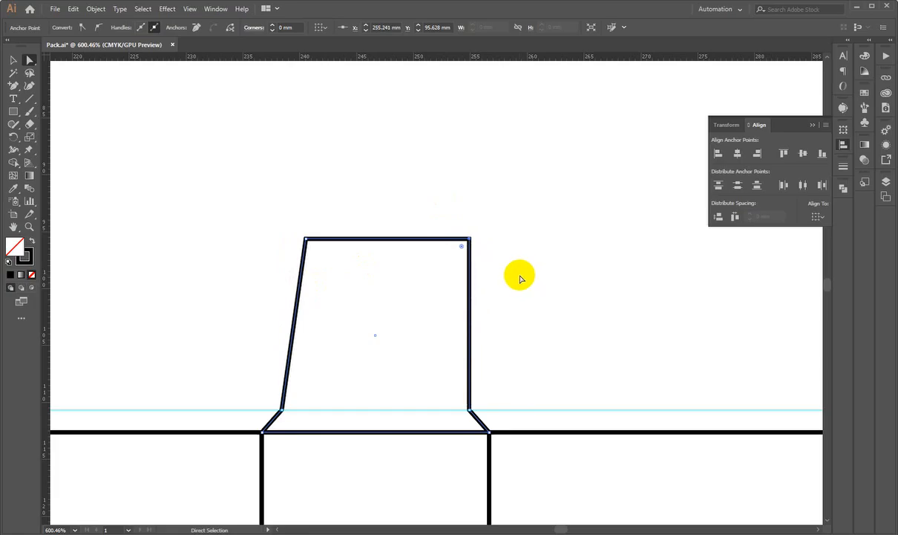
key(Left)
key(Left)
key(Left)
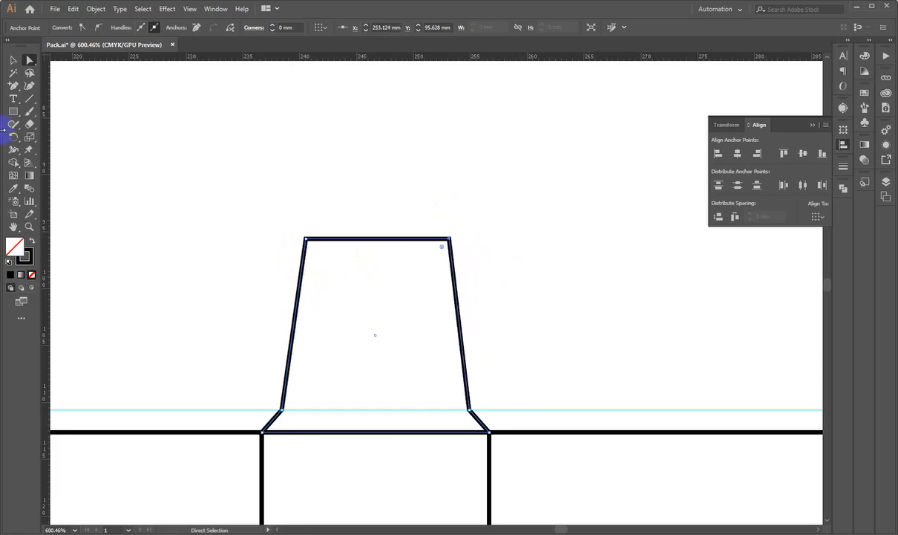
click(13, 65)
click(145, 118)
Duplicate the tapered side flap horizontally onto the fourth panel's upper edge
drag(500, 265, 283, 349)
drag(493, 326, 377, 304)
drag(390, 256, 437, 274)
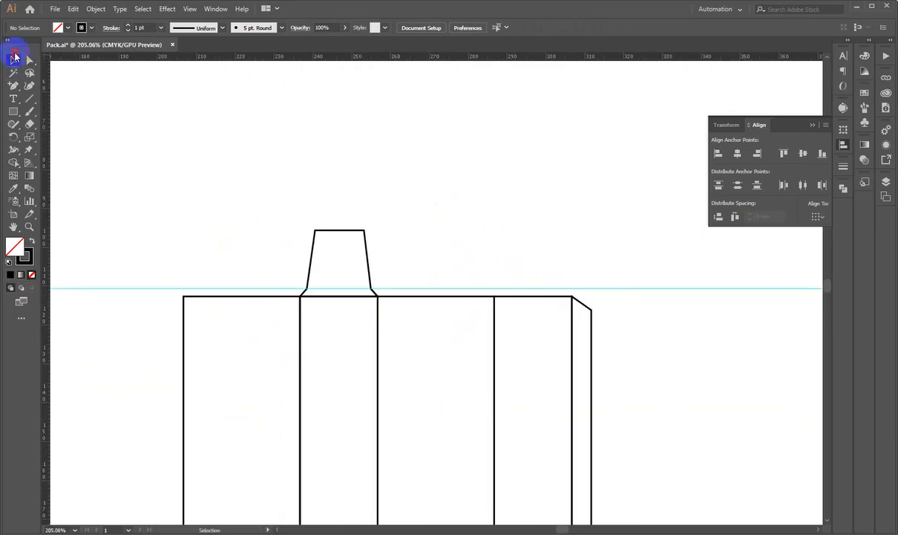
click(12, 59)
scroll(240, 171, right, 3)
drag(237, 224, 429, 231)
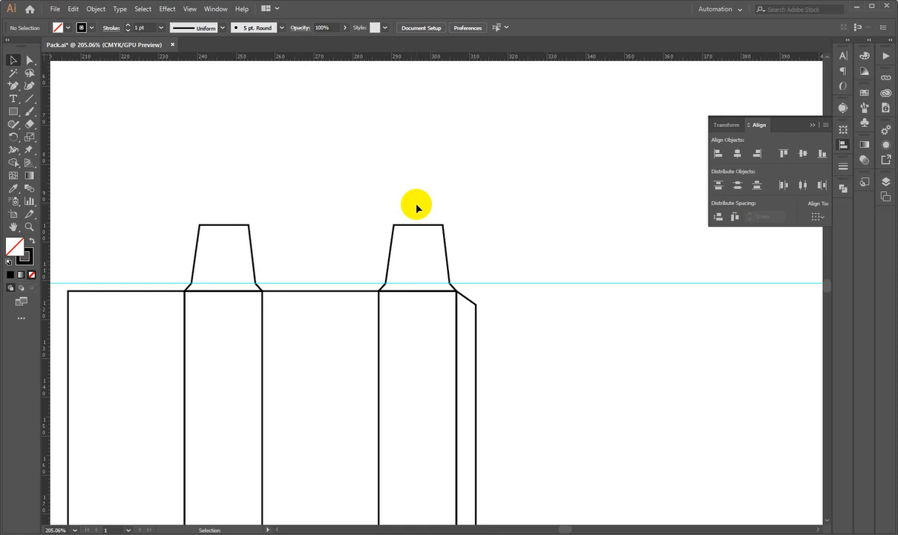
Duplicate the 30 x 90 mm third panel directly above itself, between the two side flaps
drag(325, 338, 442, 306)
drag(443, 306, 367, 346)
drag(438, 433, 399, 436)
drag(408, 511, 429, 278)
drag(413, 245, 438, 511)
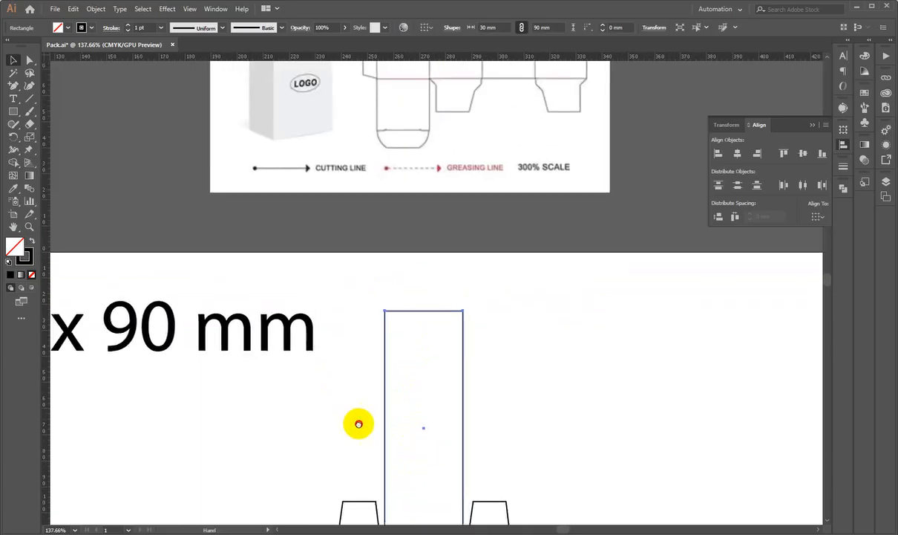
drag(358, 425, 464, 210)
drag(456, 282, 378, 328)
drag(368, 289, 321, 309)
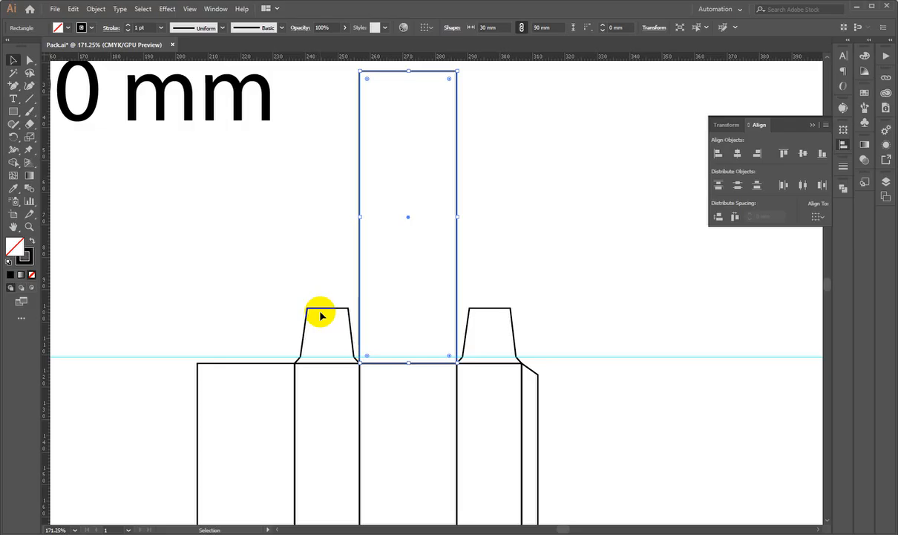
Examine the second panel's dimensions to determine the height needed for the closing panel above the third panel
scroll(312, 297, down, 5)
click(316, 475)
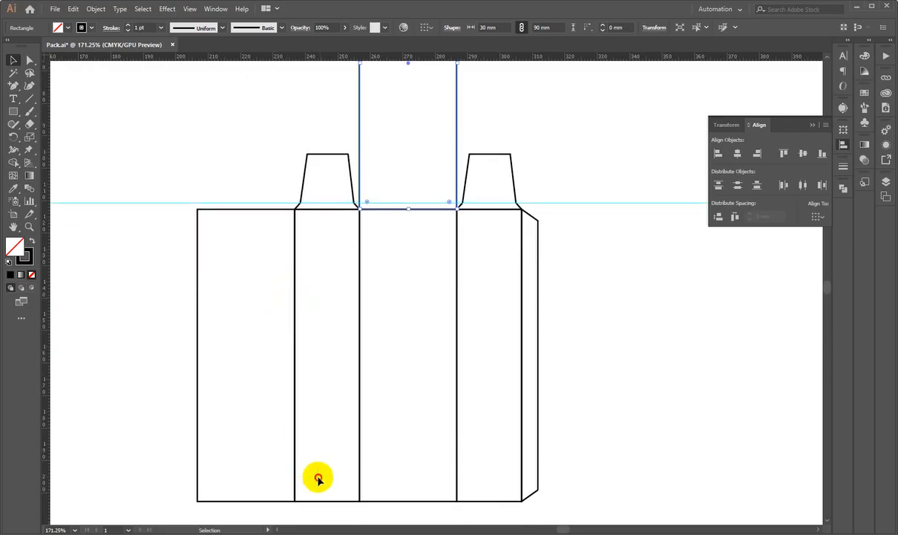
scroll(321, 505, down, 1)
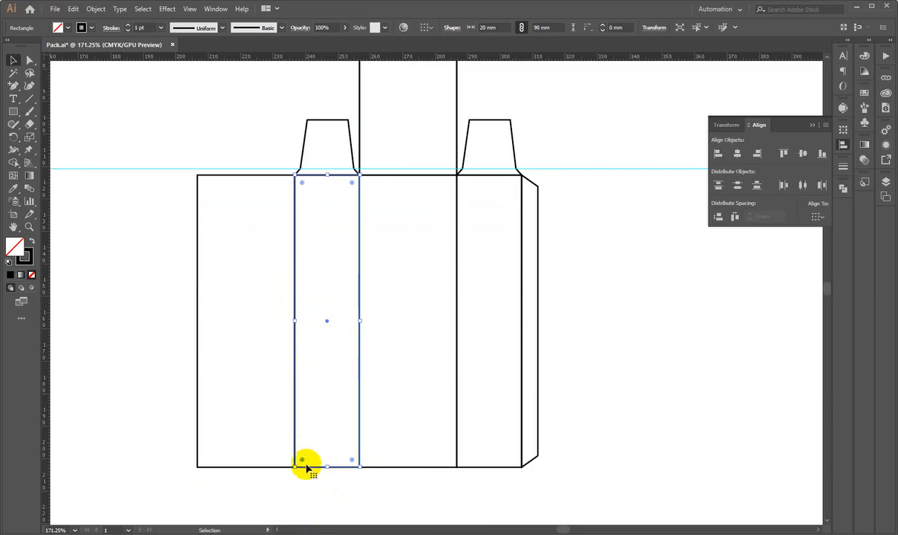
scroll(463, 375, up, 2)
scroll(473, 288, up, 2)
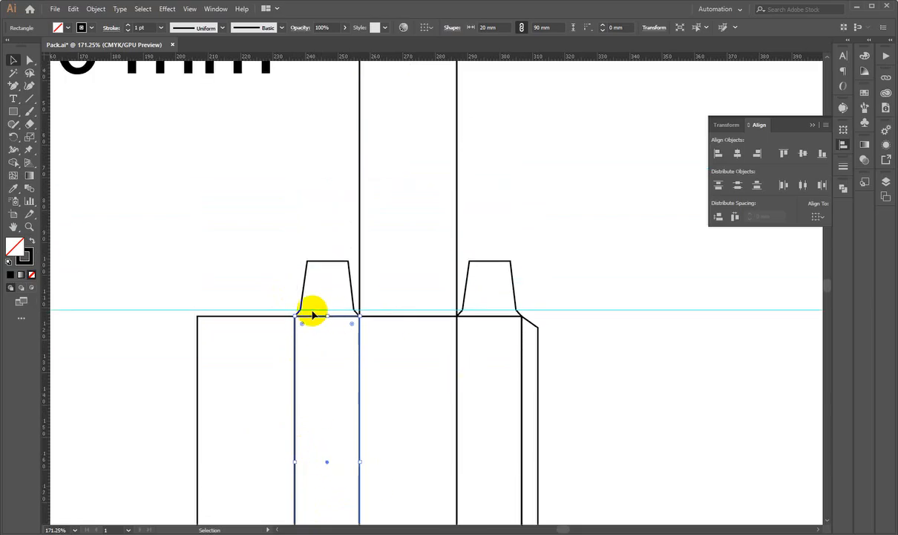
shift+click(216, 315)
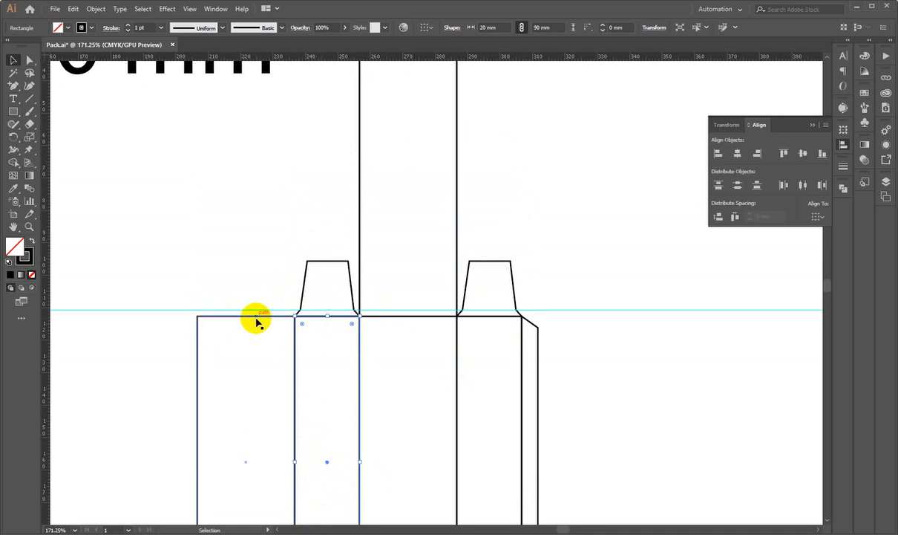
scroll(230, 327, down, 1)
drag(279, 184, 282, 346)
Set the height of the duplicated rectangle above the third panel to 20 mm, keeping its lower edge in place
click(458, 323)
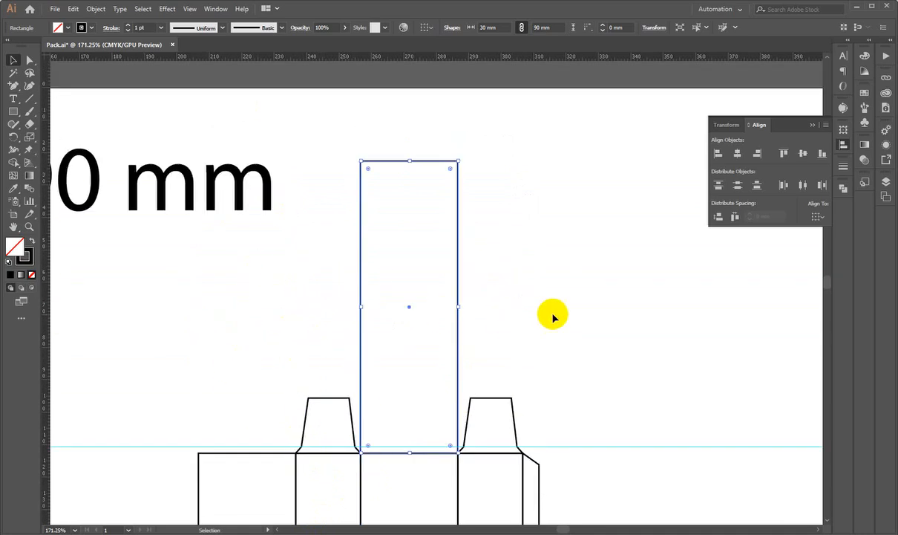
click(844, 130)
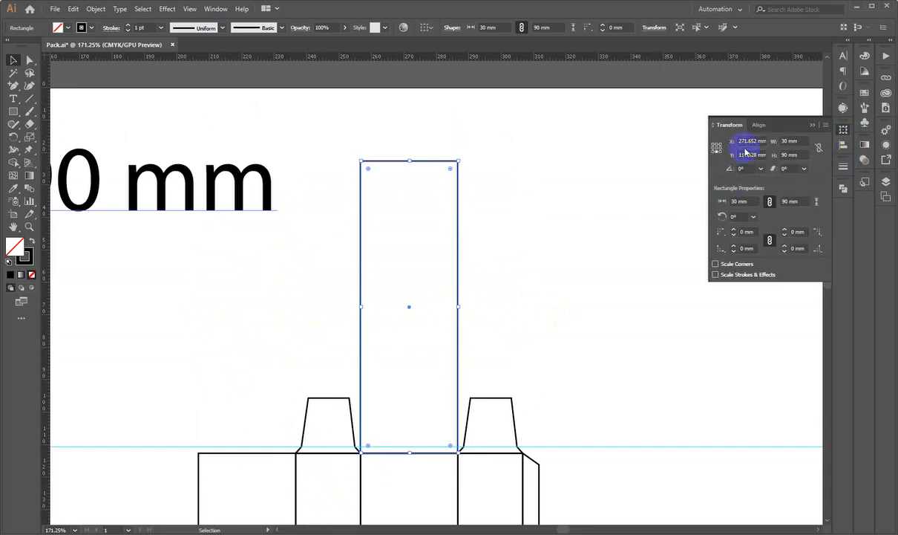
click(801, 142)
click(808, 156)
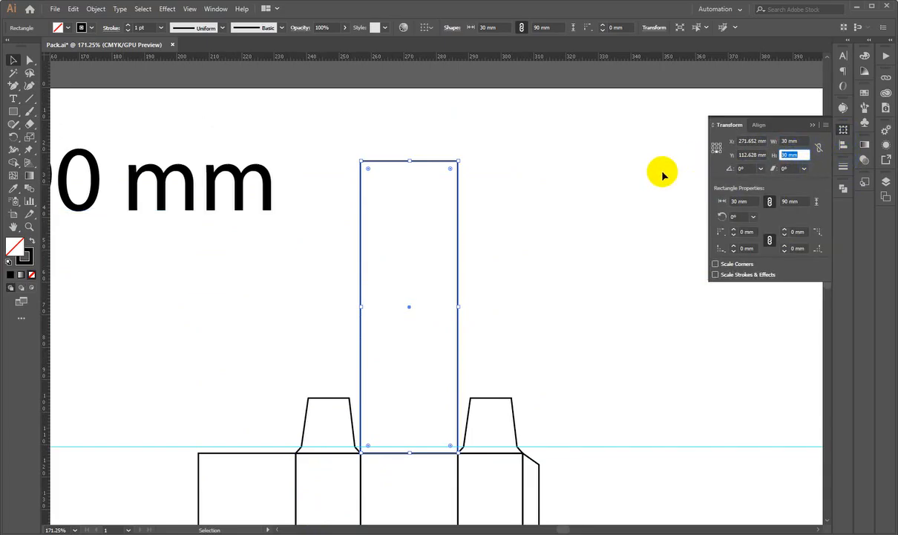
key(Return)
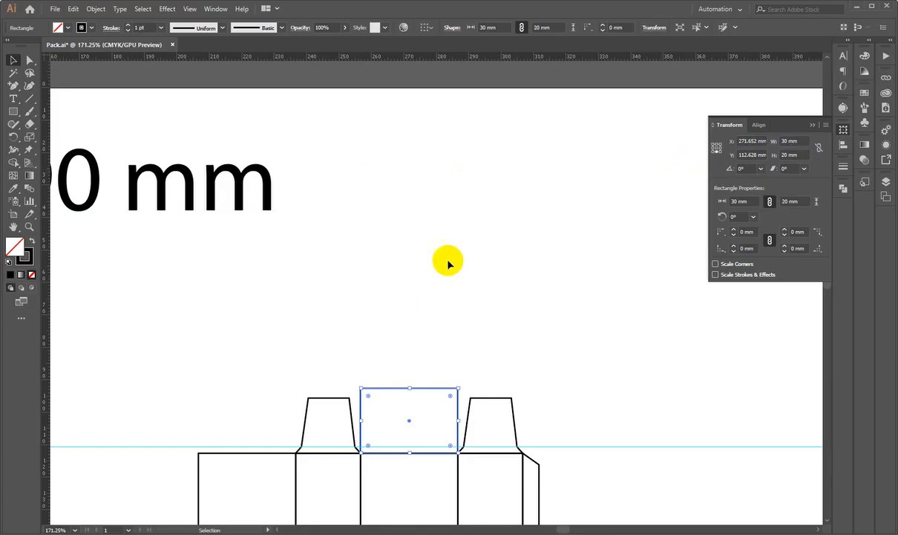
Duplicate the 30 x 20 mm closing panel directly above itself with their edges touching
click(393, 307)
scroll(378, 300, down, 2)
scroll(378, 308, up, 3)
drag(471, 370, 458, 383)
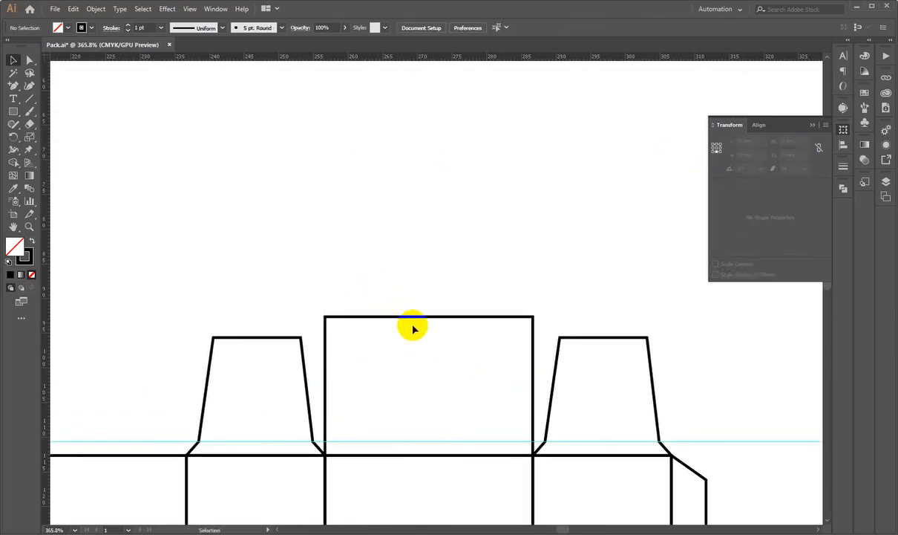
drag(410, 315, 442, 179)
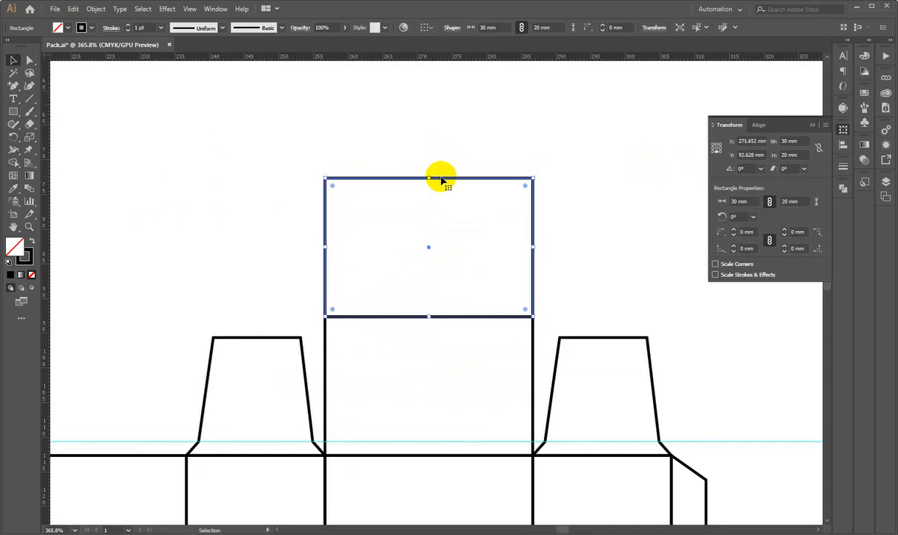
Set the uppermost rectangle's height to 5 mm, keeping its lower edge in place, and deselect it
click(192, 283)
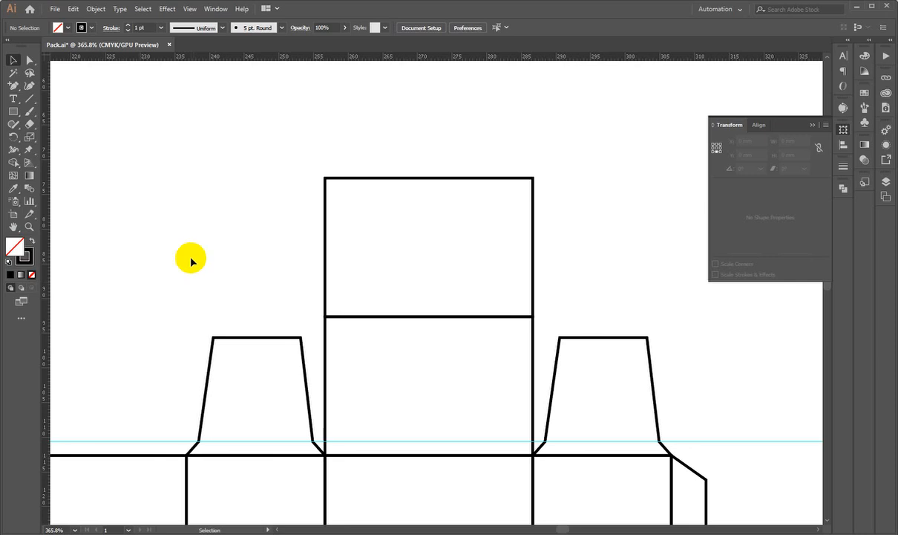
click(532, 226)
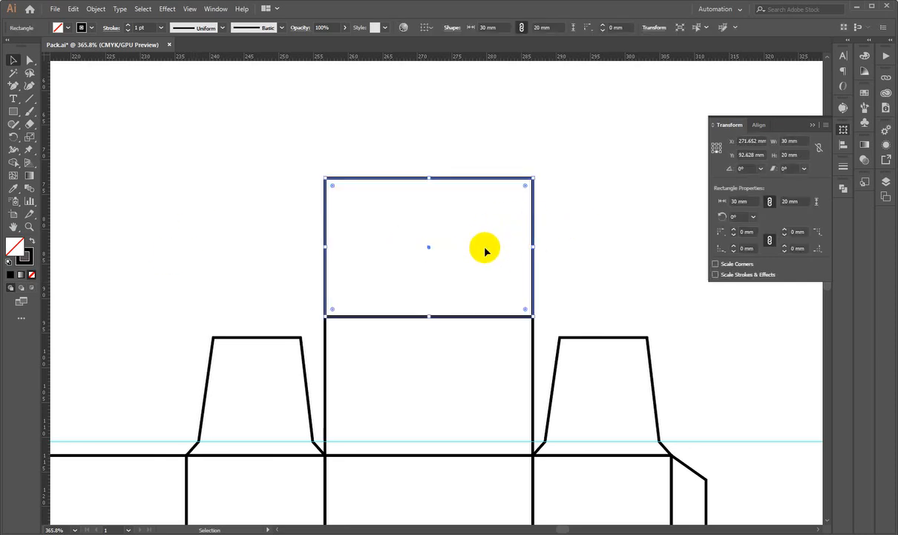
drag(620, 165, 429, 210)
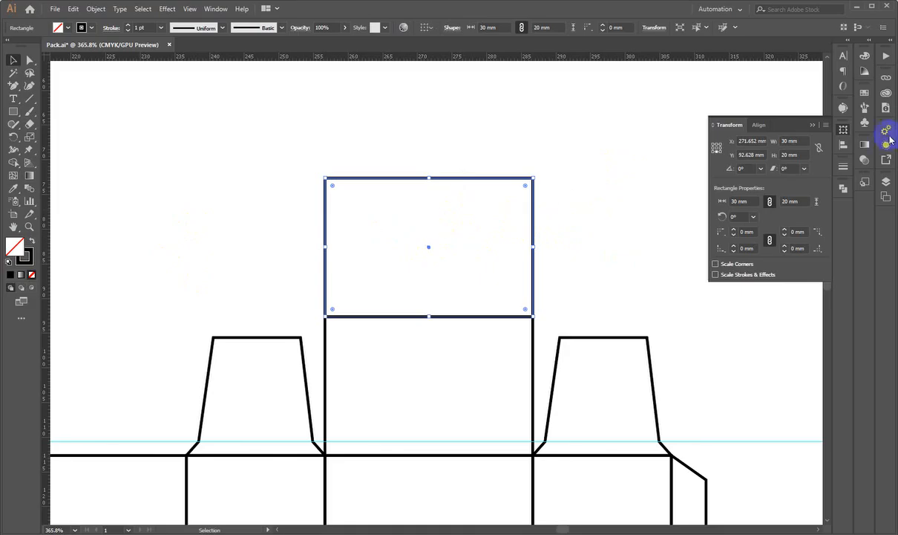
click(798, 155)
key(Return)
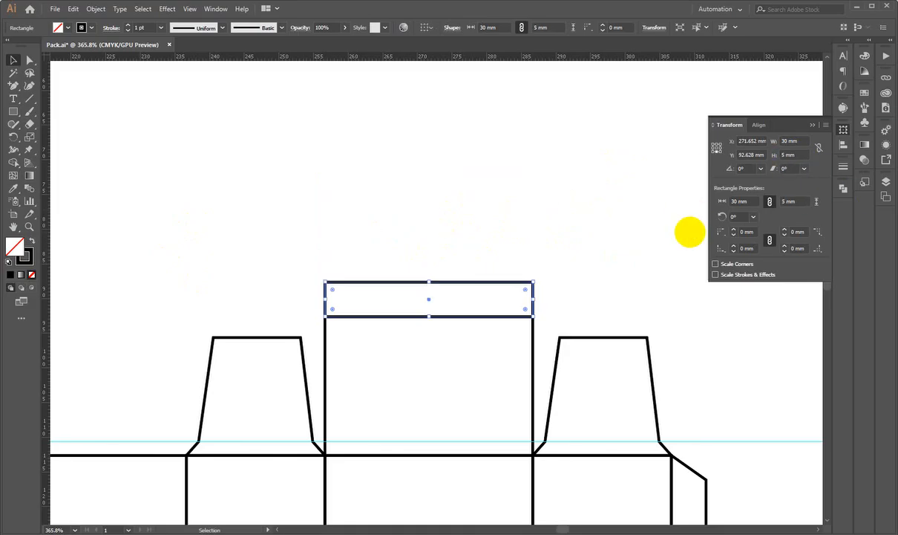
click(538, 245)
scroll(546, 242, down, 2)
click(499, 204)
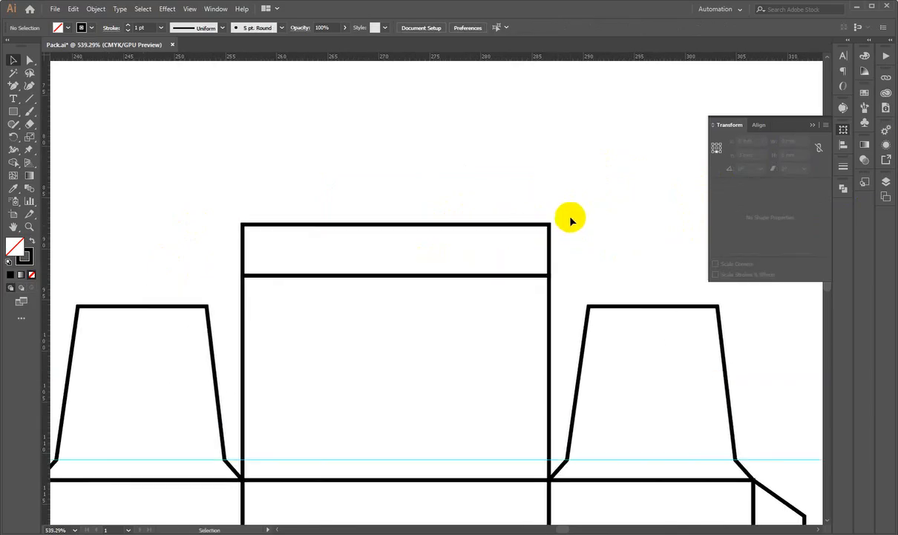
Round the two upper corners of the 5 mm tuck flap above the closing panel by about 1.3 mm
click(242, 232)
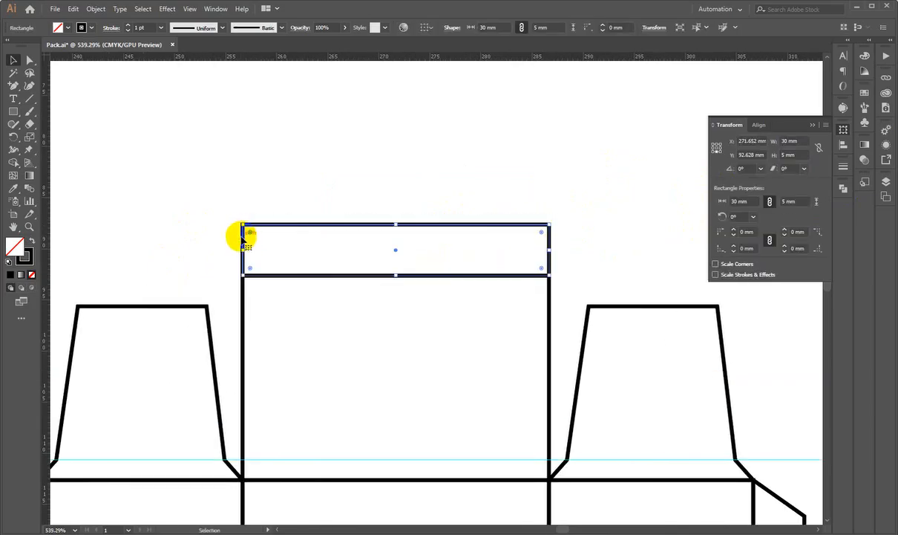
click(145, 138)
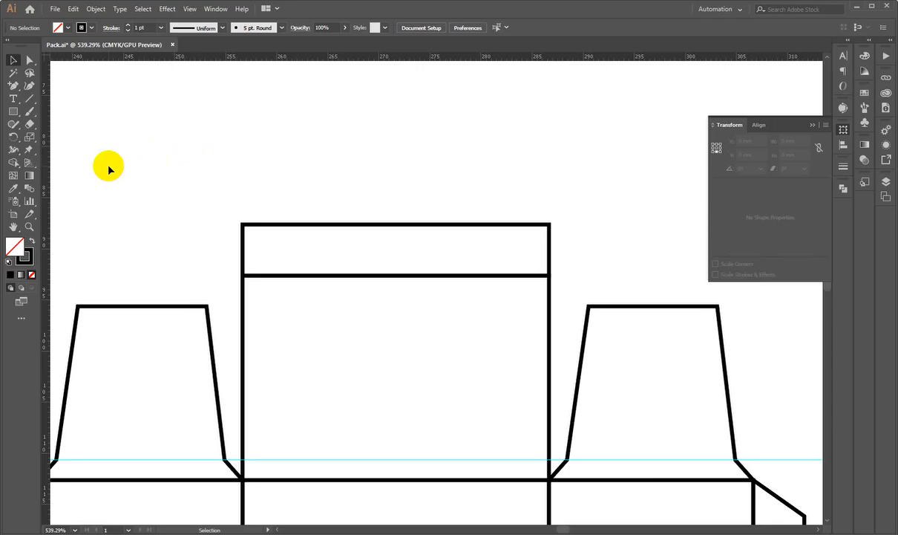
click(29, 60)
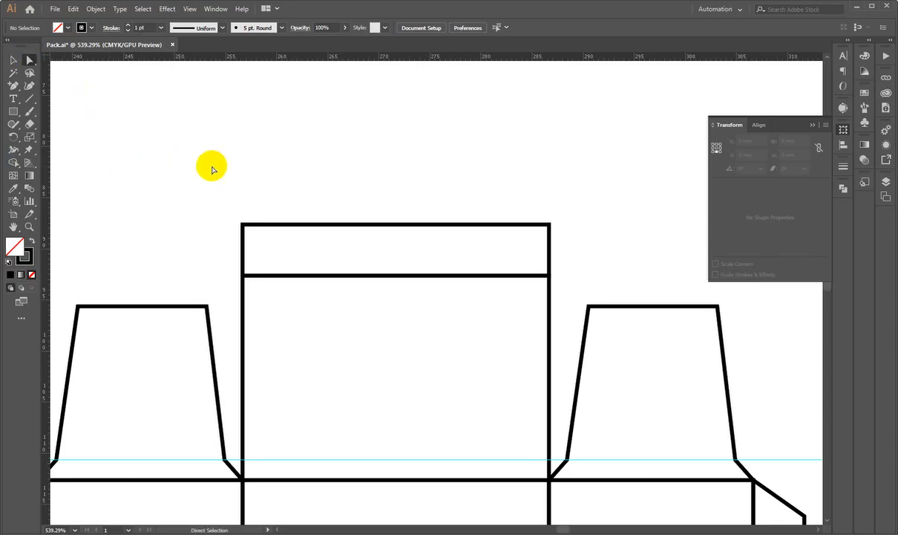
drag(182, 202, 538, 240)
click(454, 184)
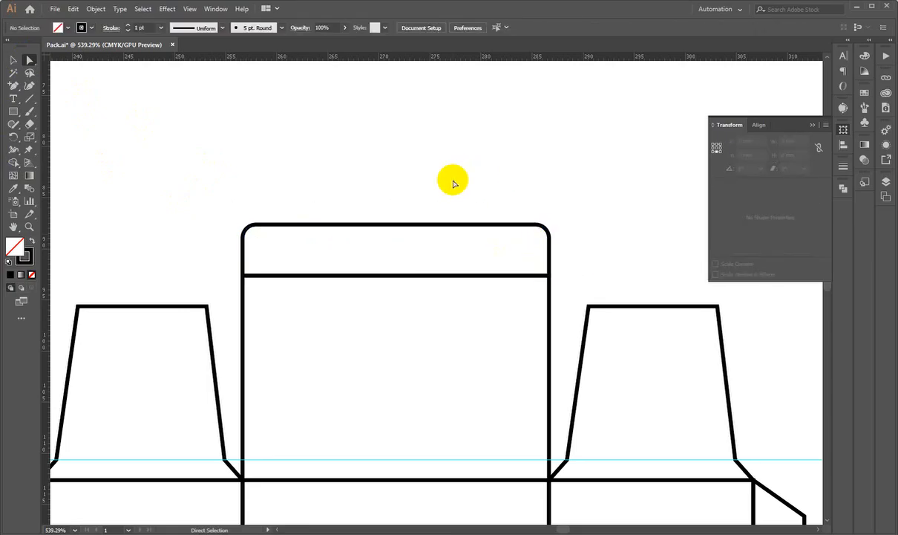
key(ctrl+0)
drag(439, 175, 615, 265)
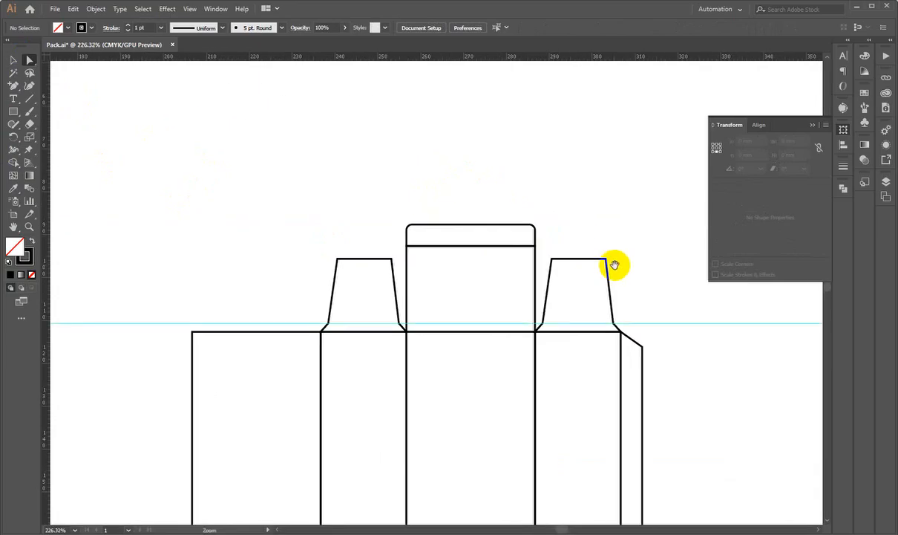
drag(478, 299, 399, 250)
click(14, 61)
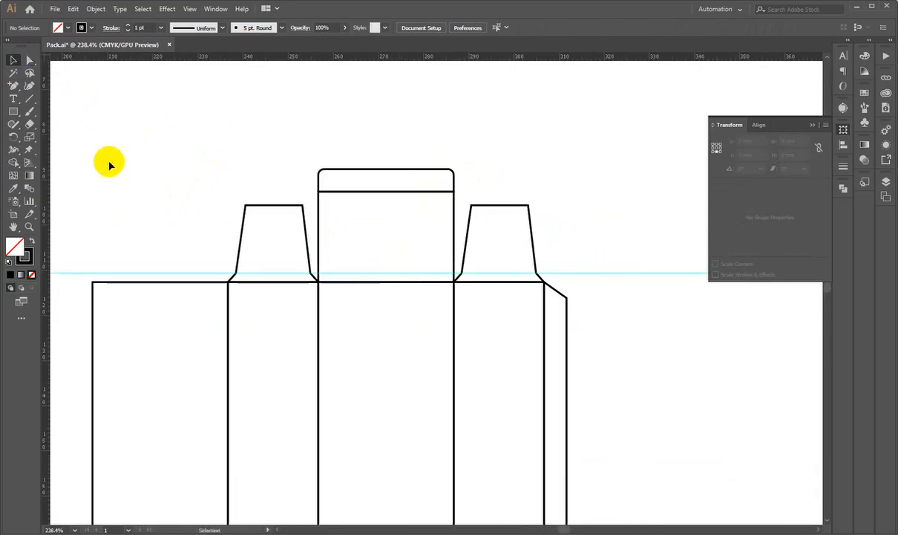
drag(378, 136, 492, 236)
drag(330, 285, 397, 251)
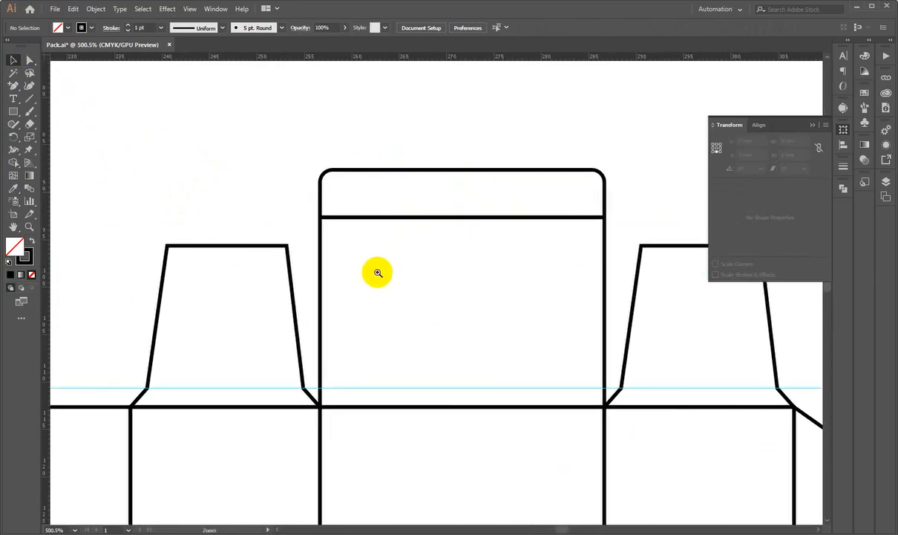
drag(361, 178, 337, 187)
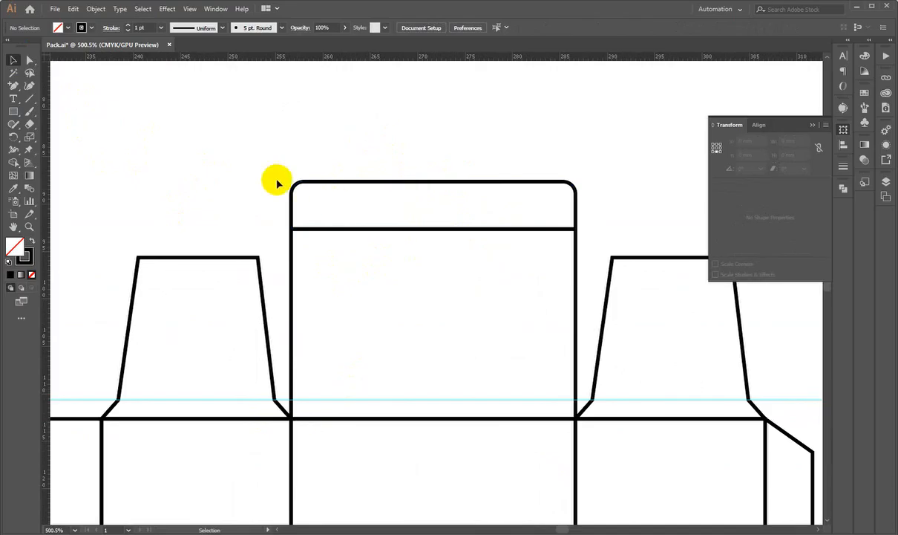
click(567, 194)
drag(562, 198, 556, 203)
click(385, 132)
key(ctrl+z)
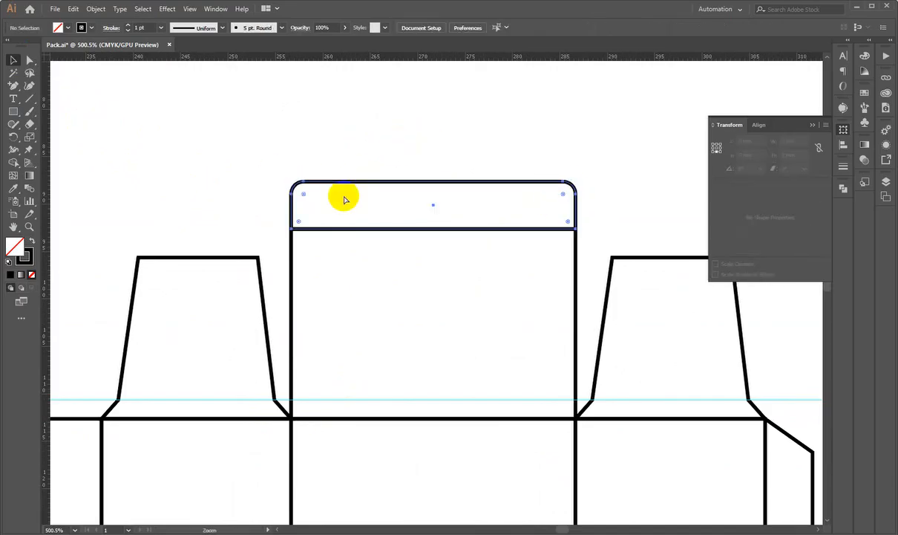
Increase the rounding of the tuck flap's two upper corners to about 2.26 mm and deselect it
click(305, 195)
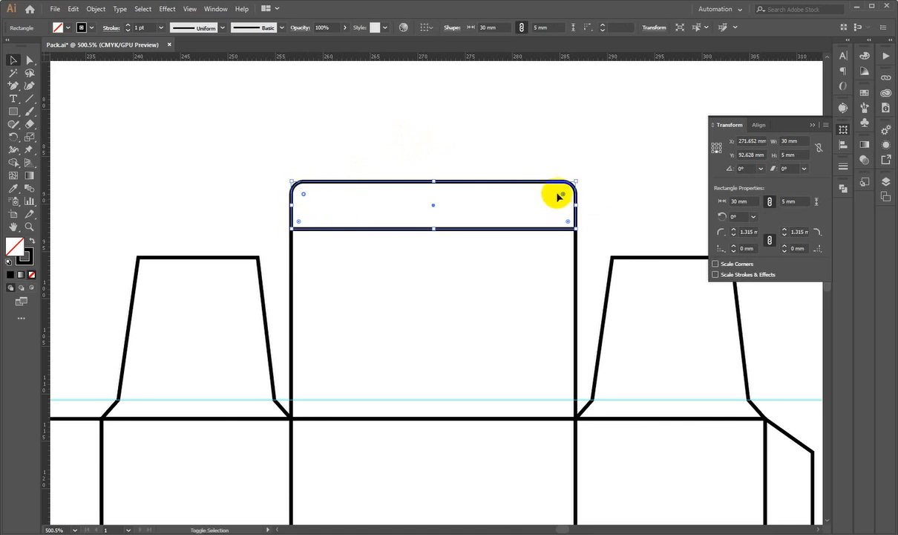
drag(565, 195, 555, 202)
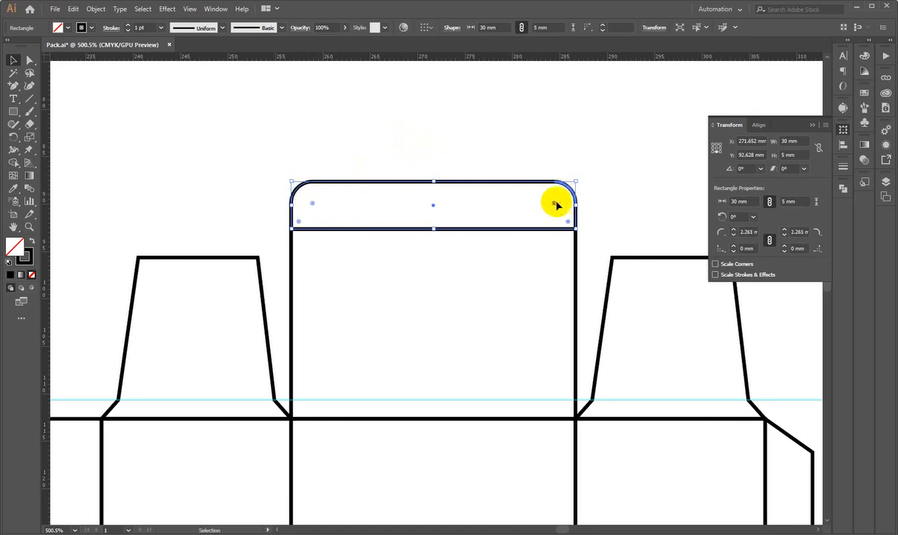
click(581, 154)
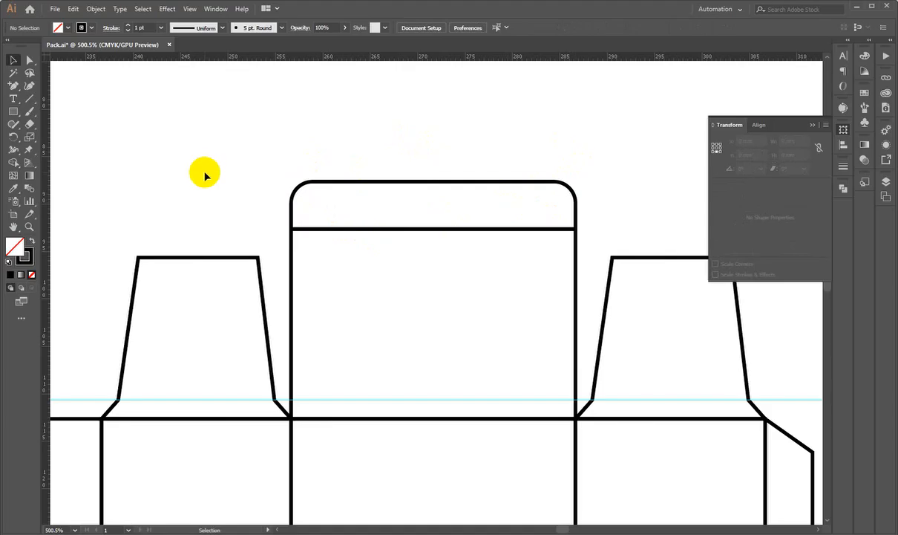
Examine the closing panel, tuck flap, side flaps and first panel along the box's upper edge
scroll(183, 114, down, 1)
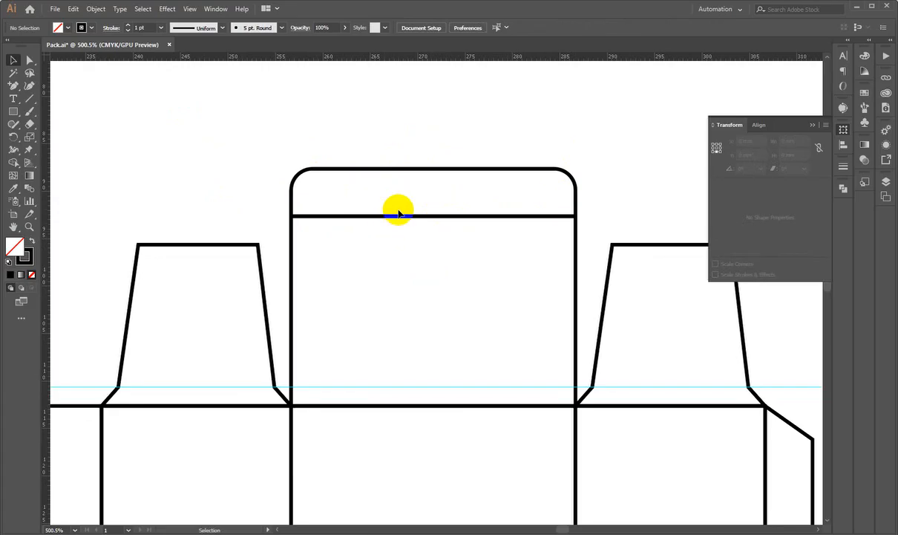
key(ctrl+0)
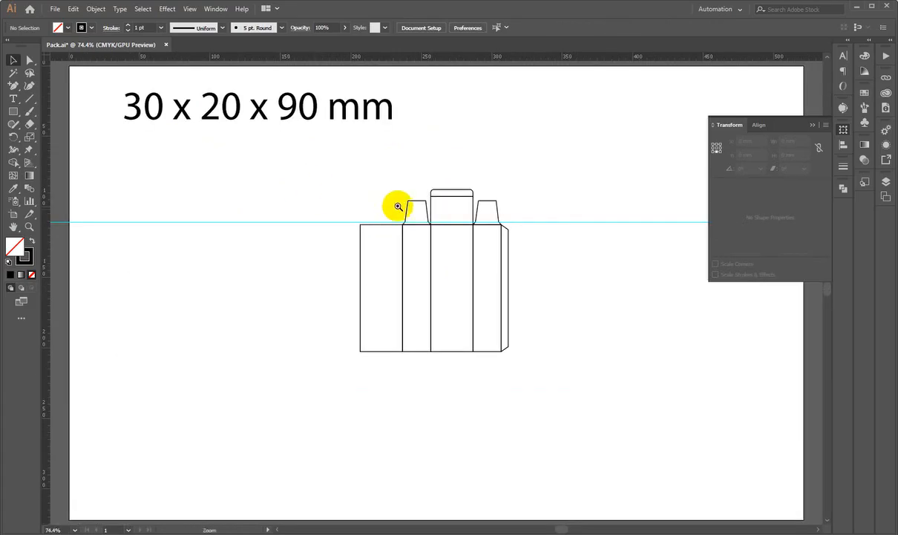
drag(397, 205, 646, 247)
drag(426, 263, 600, 253)
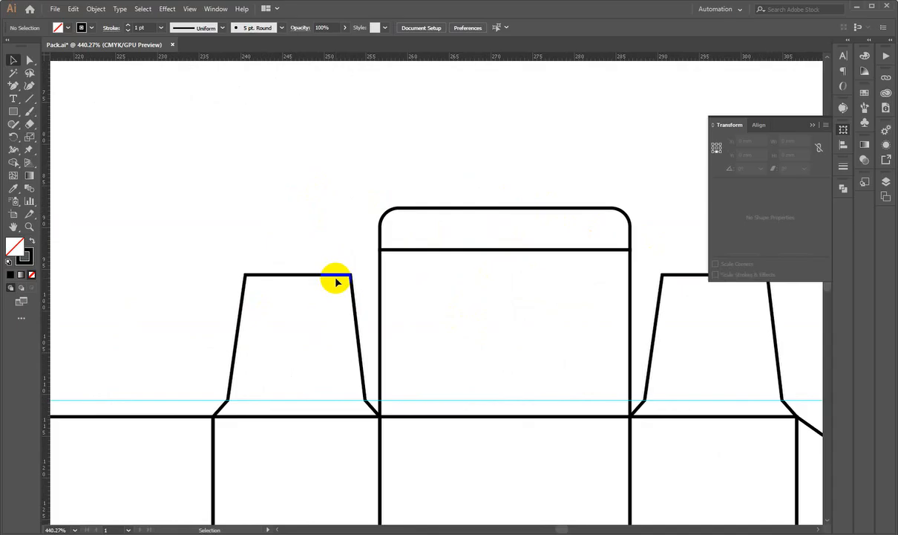
scroll(385, 222, down, 3)
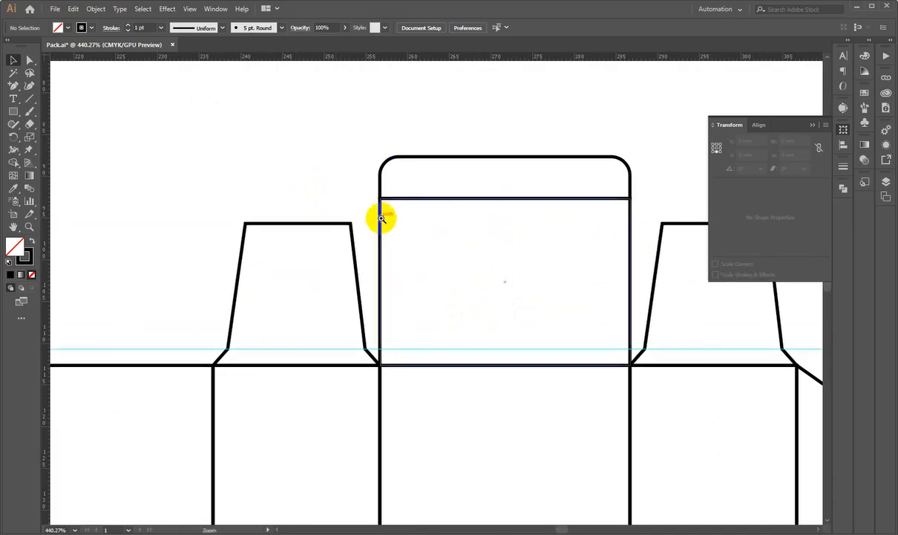
drag(525, 209, 488, 248)
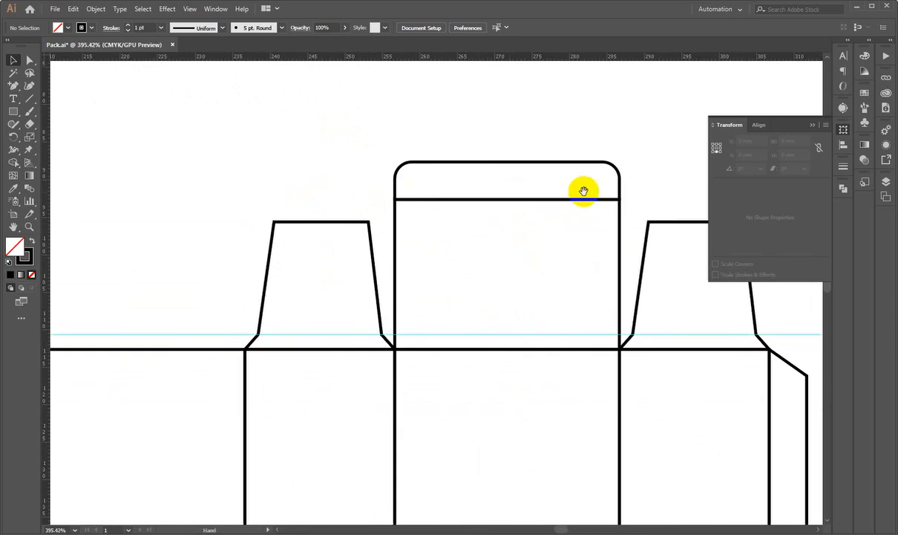
drag(261, 389, 540, 289)
drag(540, 289, 510, 291)
drag(398, 315, 477, 351)
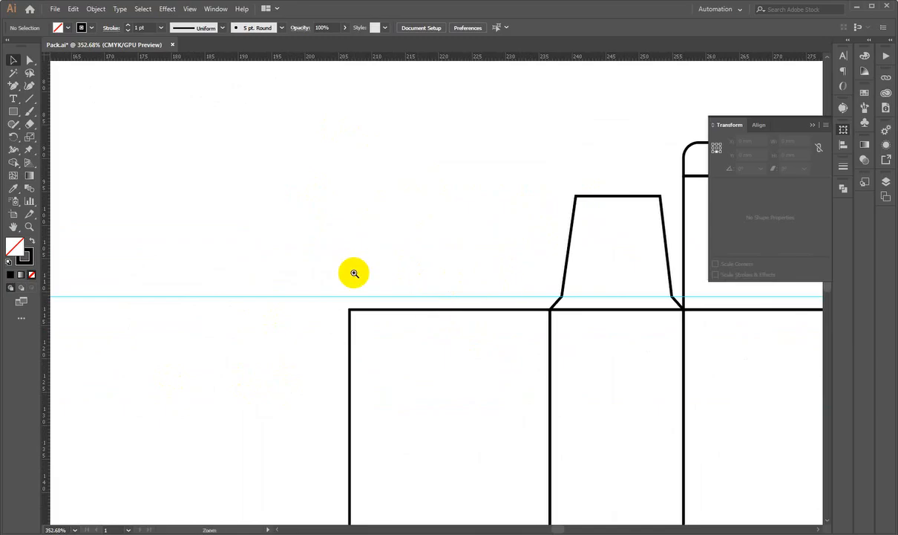
key(ctrl+0)
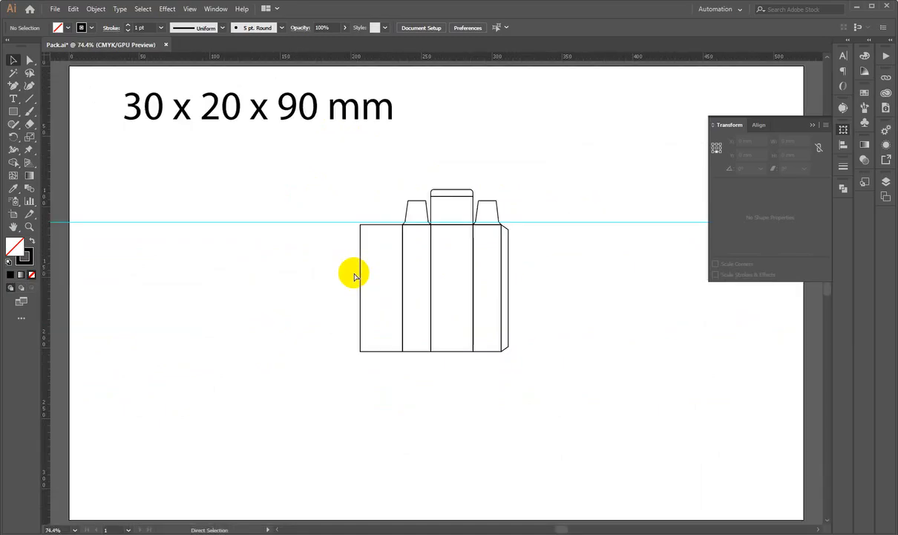
drag(475, 162, 633, 383)
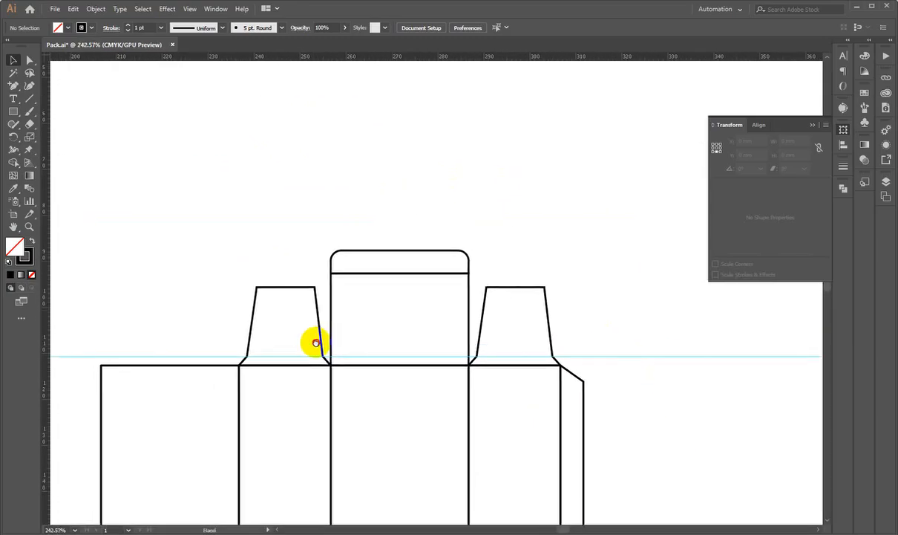
drag(316, 343, 317, 339)
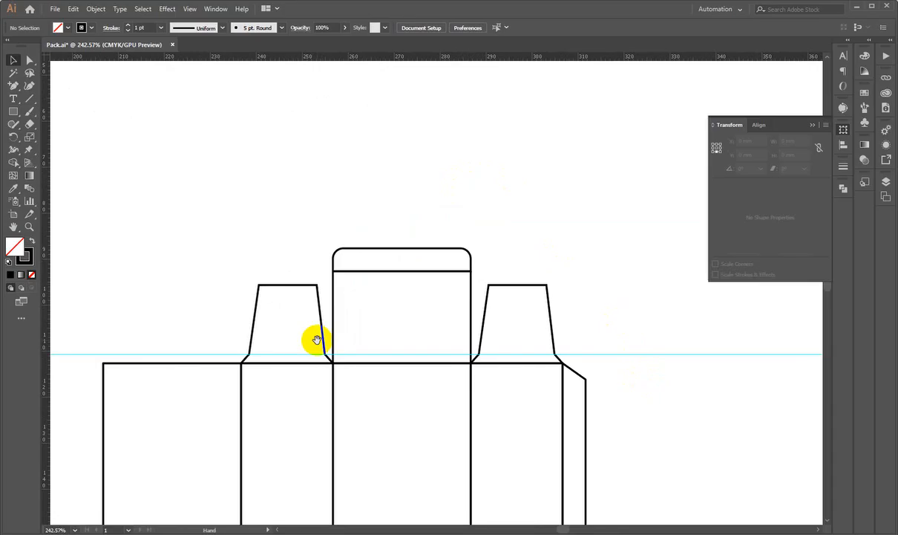
Duplicate the closing panel, tuck flap and both side flaps straight down to the lower edge of the box panels
click(10, 63)
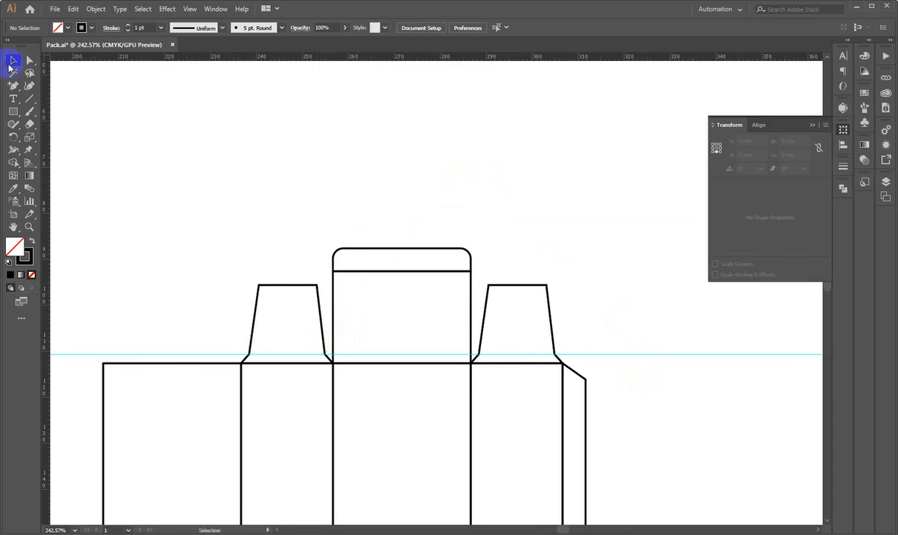
click(29, 61)
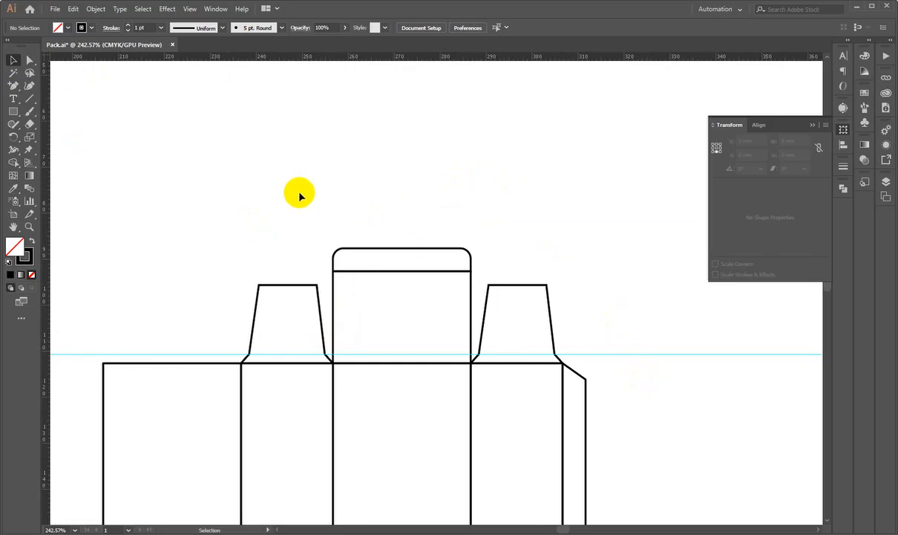
scroll(297, 195, down, 2)
drag(269, 212, 239, 233)
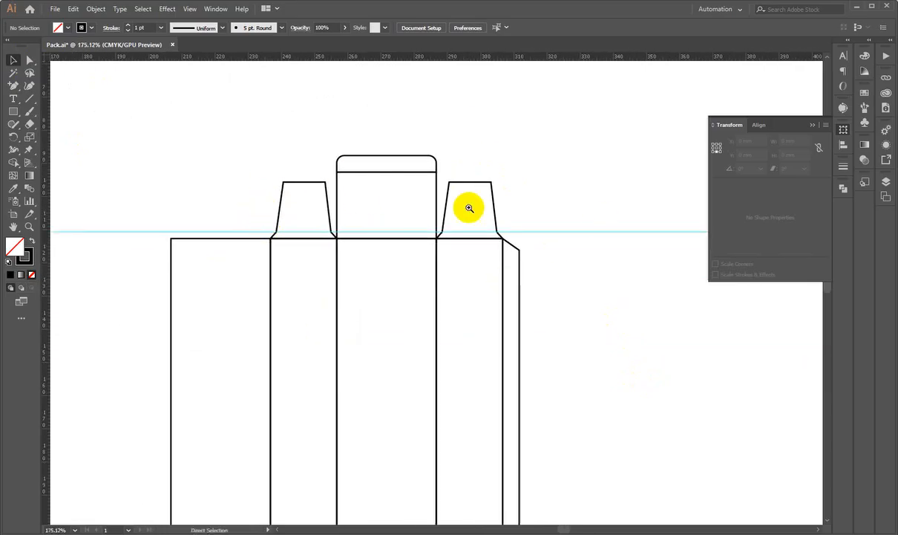
drag(471, 211, 412, 251)
click(412, 251)
drag(308, 136, 544, 215)
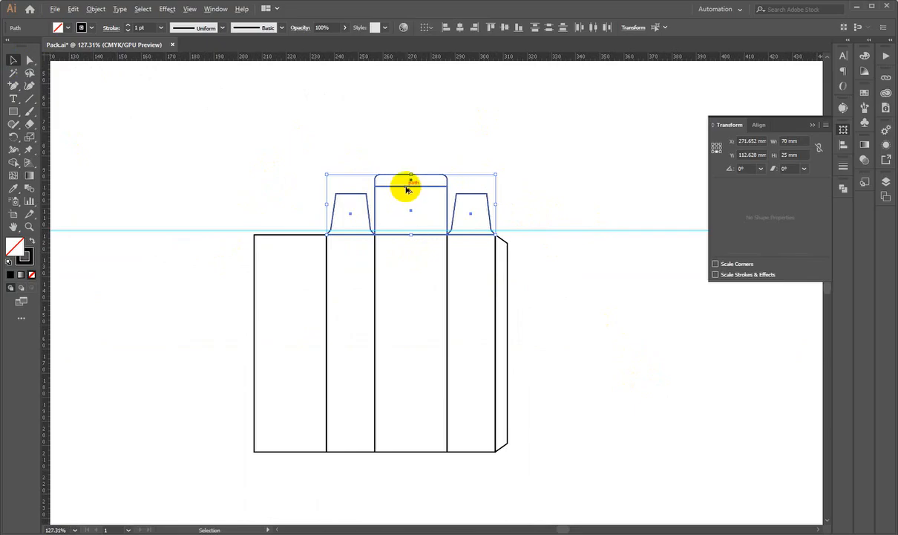
drag(406, 189, 484, 176)
Reflect the duplicated lower flaps across the horizontal axis, using the preview, and deselect them
right_click(484, 175)
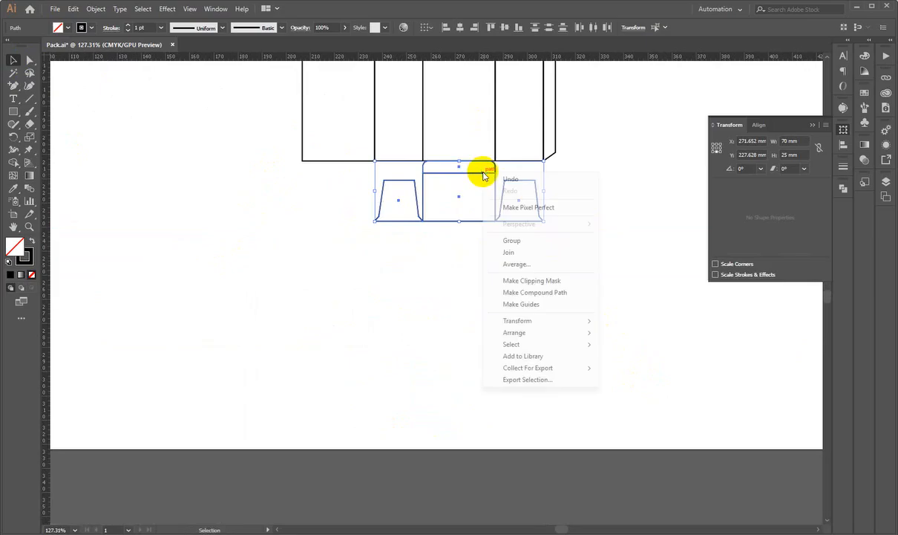
mouse_move(512, 322)
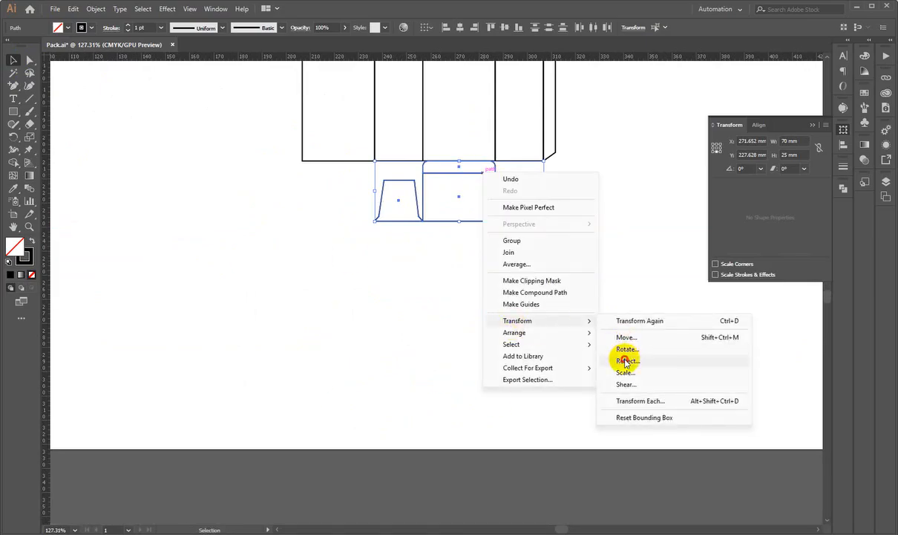
click(626, 361)
click(671, 110)
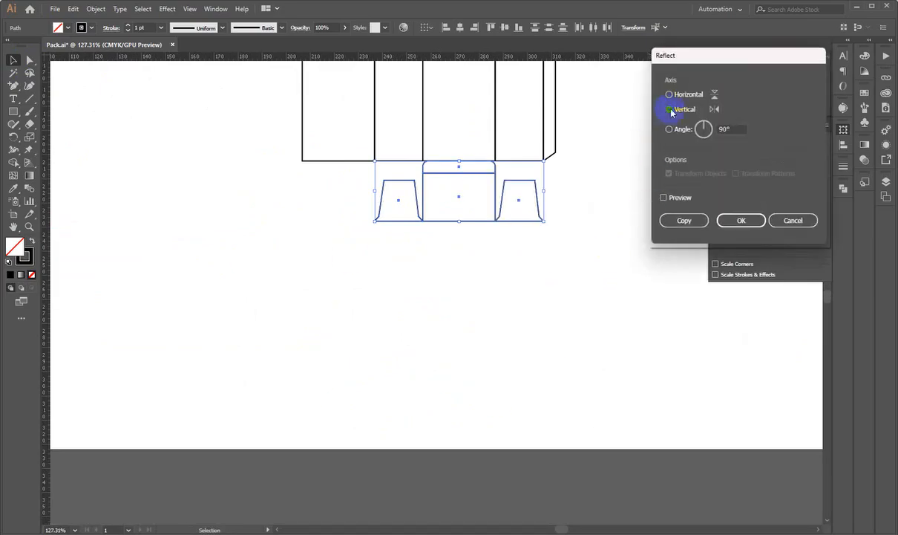
click(675, 204)
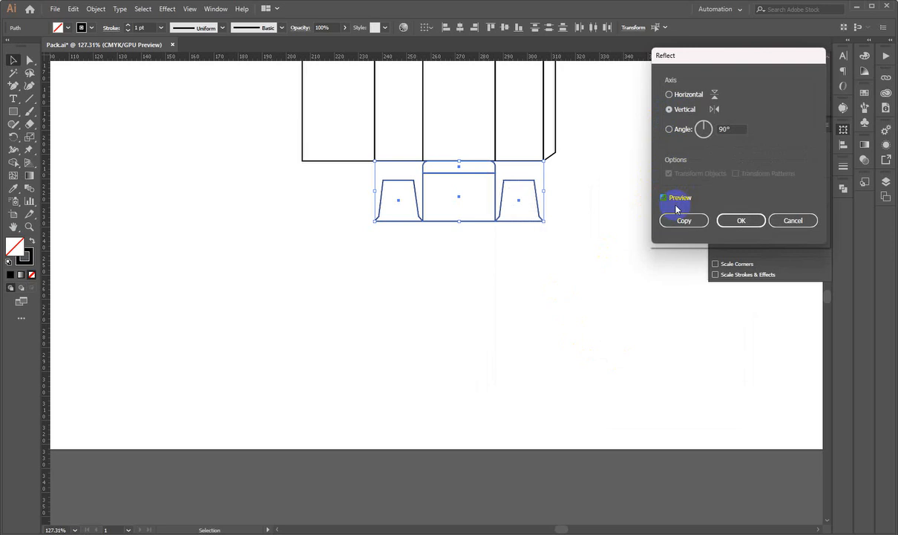
click(672, 95)
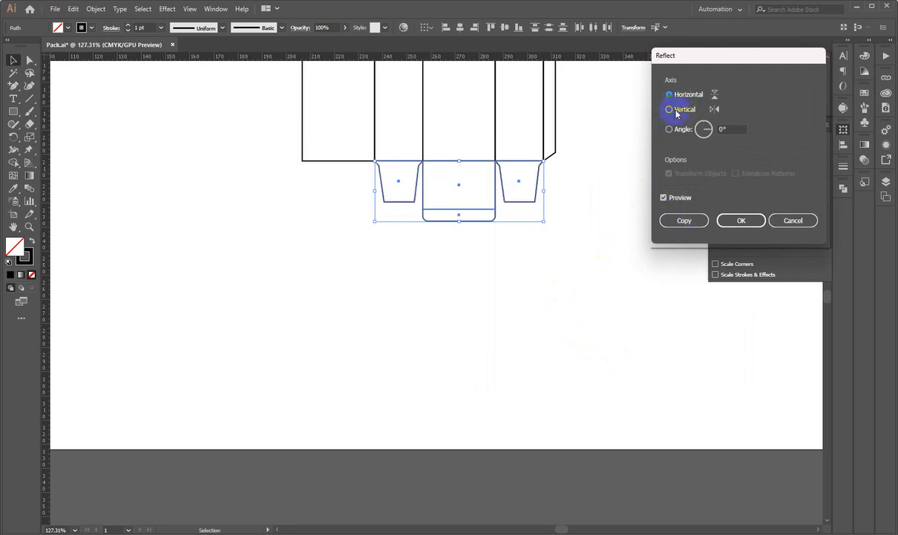
click(725, 224)
click(531, 331)
Move the lower closing panel with its tuck flap to directly beneath the first panel, edges touching, and deselect it
scroll(525, 335, up, 3)
scroll(431, 329, down, 2)
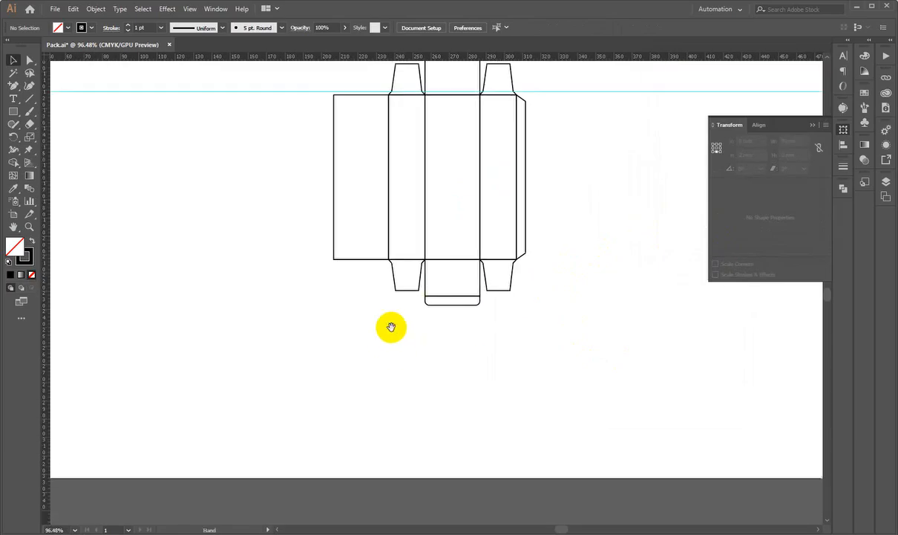
drag(469, 104, 467, 205)
scroll(464, 427, up, 2)
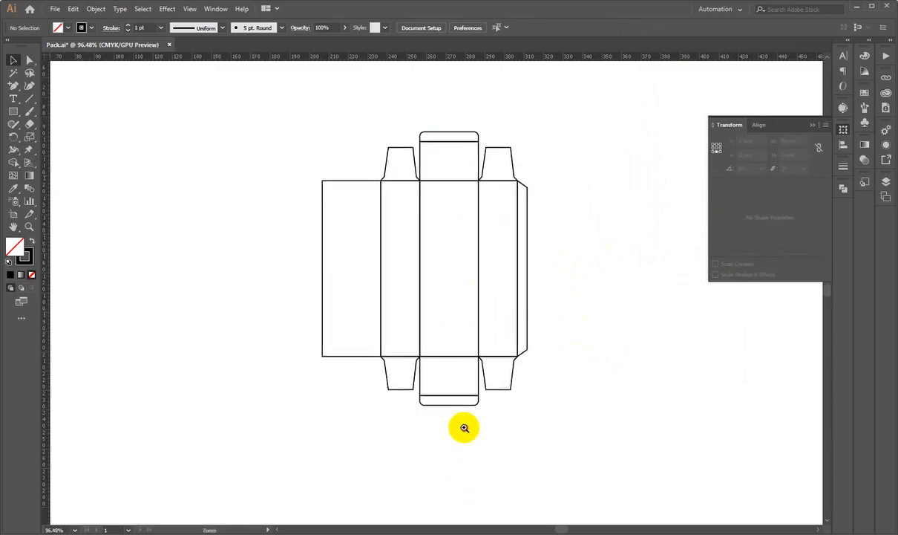
click(466, 391)
drag(459, 393, 345, 379)
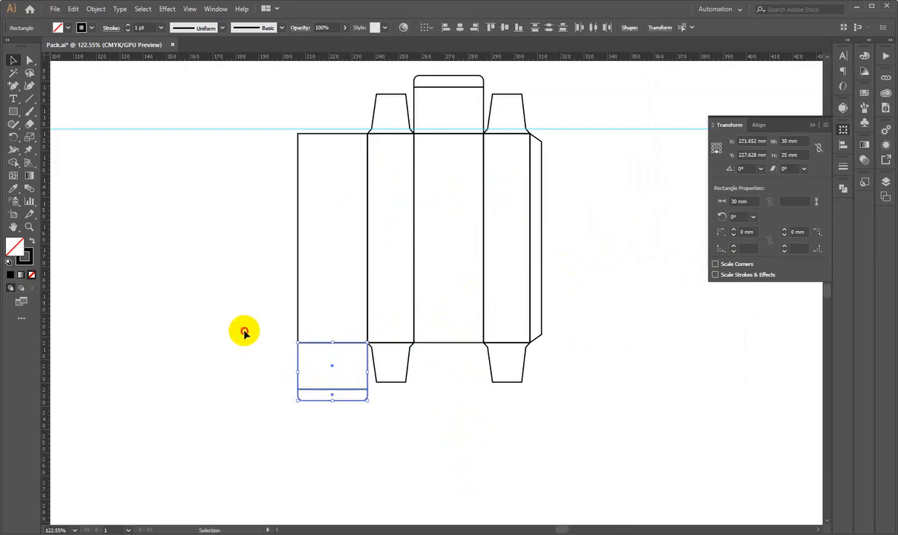
click(245, 332)
Unlock the guides in the document
drag(349, 305, 401, 356)
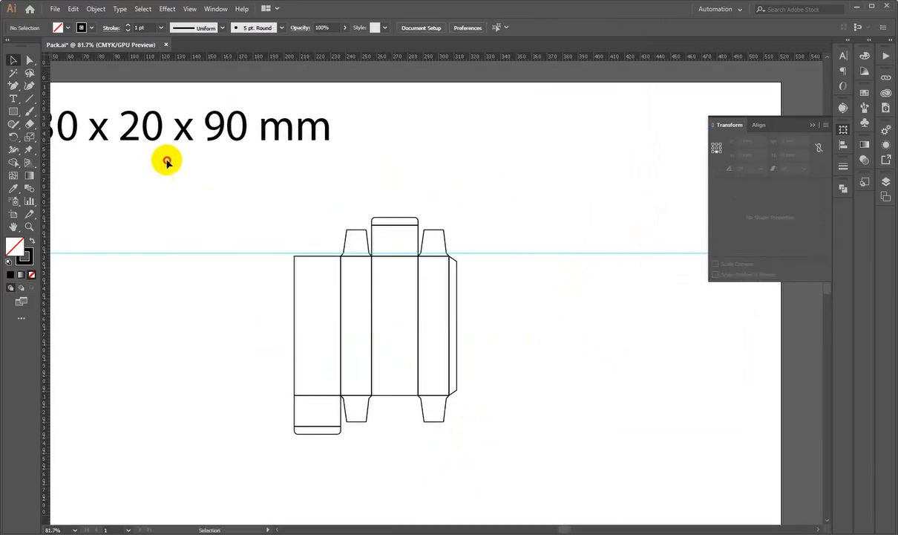
drag(167, 163, 623, 472)
right_click(582, 304)
click(621, 401)
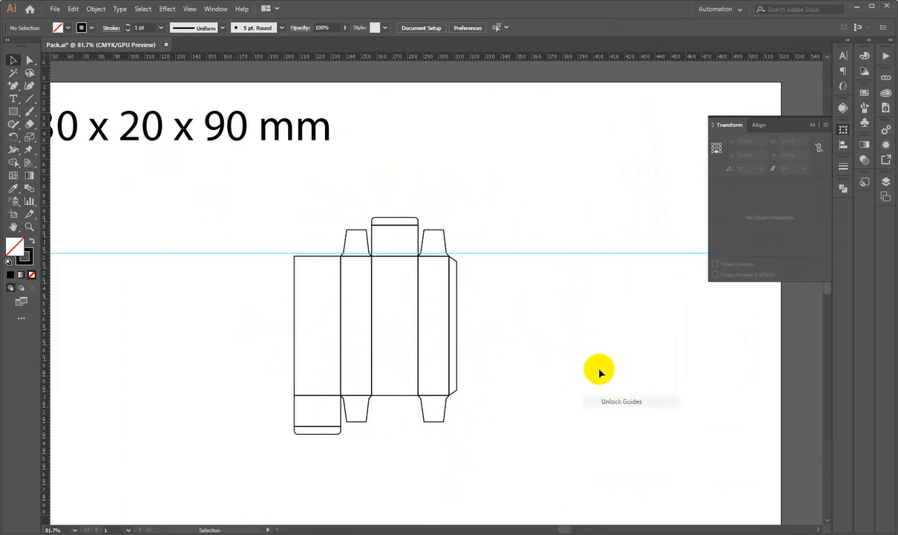
Delete the horizontal guide across the dieline's upper panel edges and lock the guides again
drag(556, 247, 594, 310)
key(Delete)
right_click(554, 235)
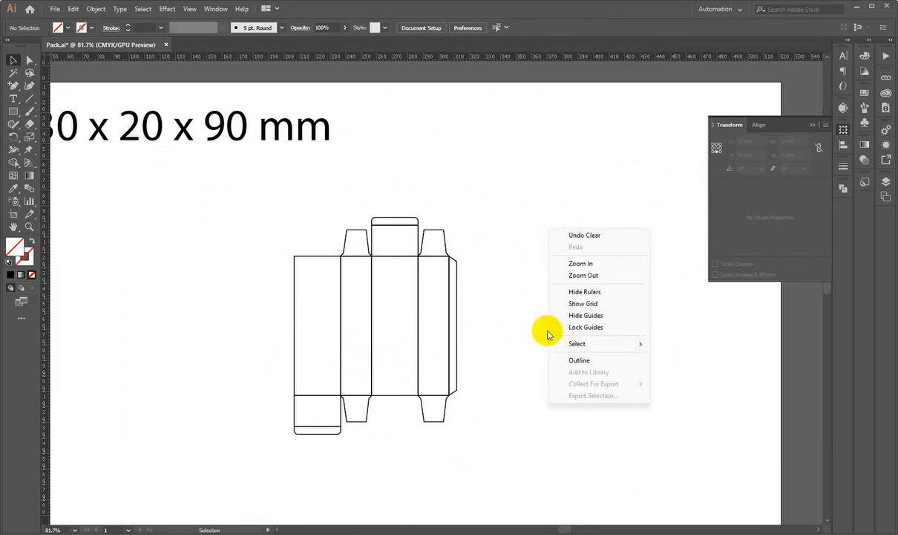
click(566, 326)
Set the stroke weight of the dieline panels and flaps to 0.5 pt, leaving out the lower tuck flap
drag(534, 195, 199, 403)
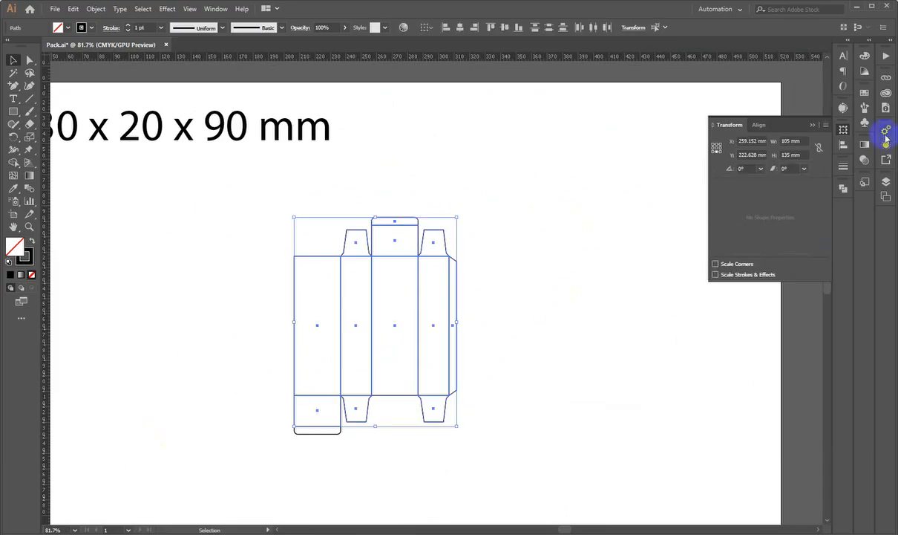
click(842, 165)
click(771, 179)
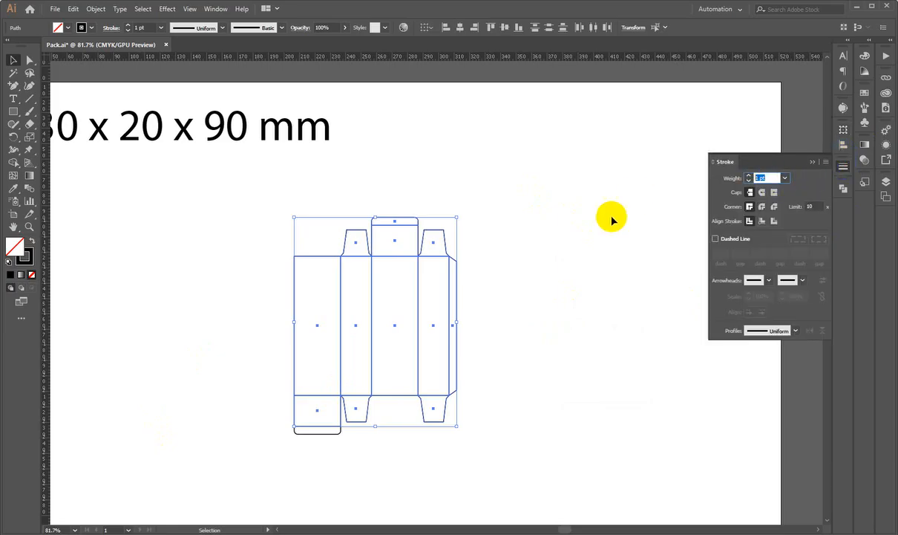
text(0.5)
key(Return)
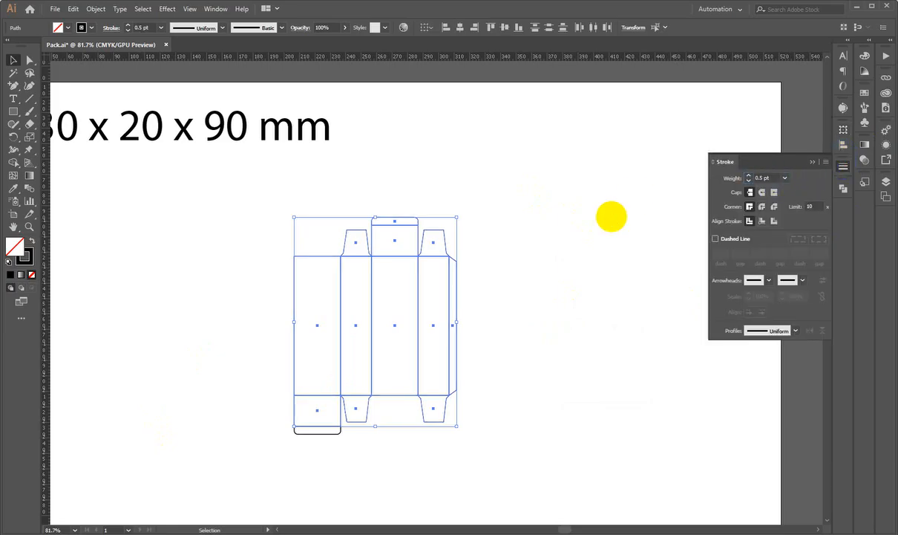
click(555, 334)
key(ctrl+0)
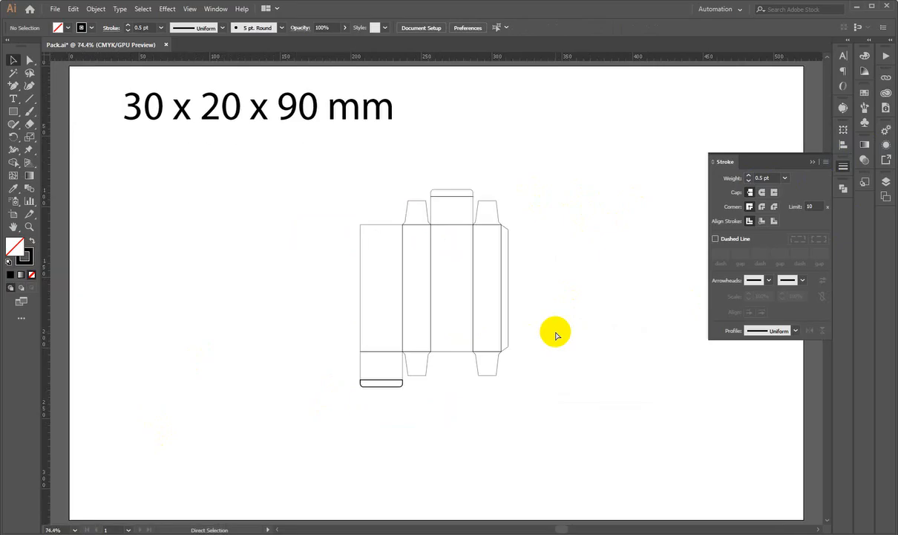
Match the lower closing panel and tuck flap to the 0.5 pt stroke of the other pieces with the Eyedropper, and deselect them
drag(576, 281, 501, 284)
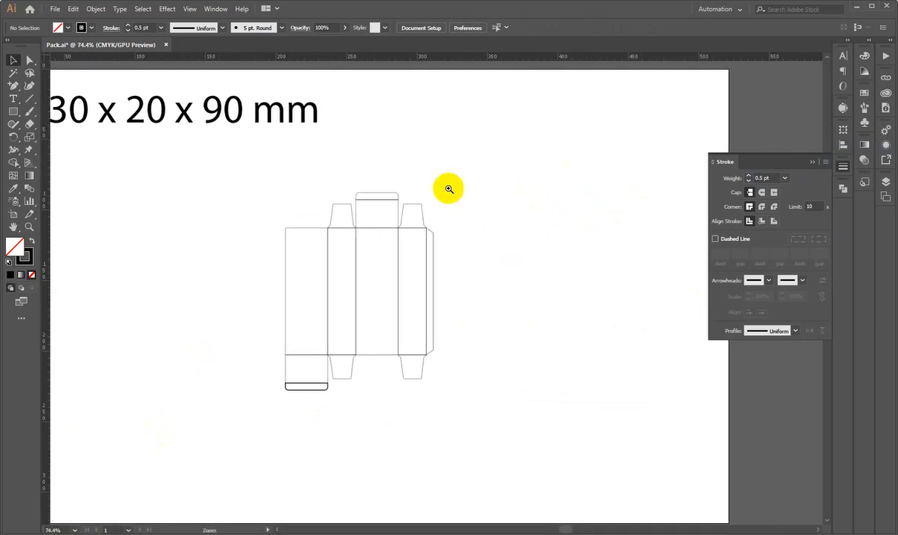
drag(295, 363, 382, 358)
drag(397, 325, 363, 401)
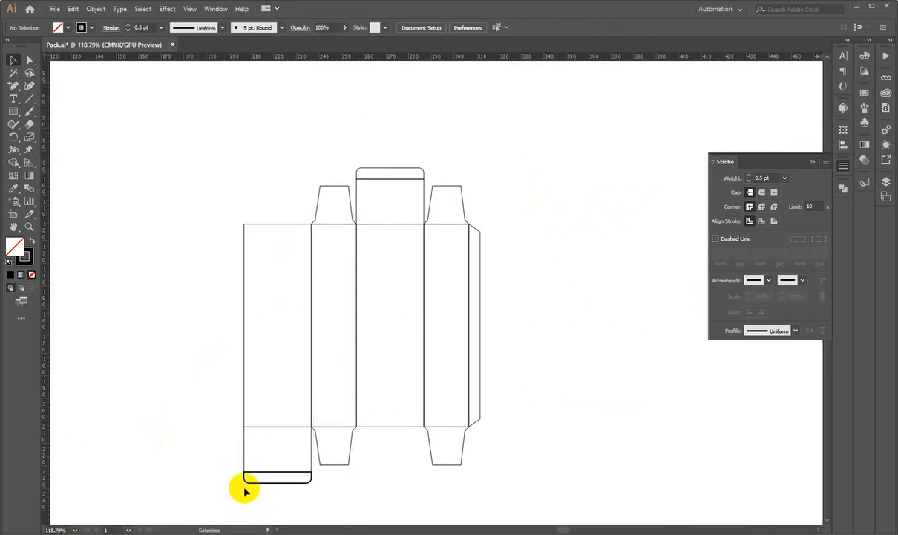
drag(272, 500, 288, 460)
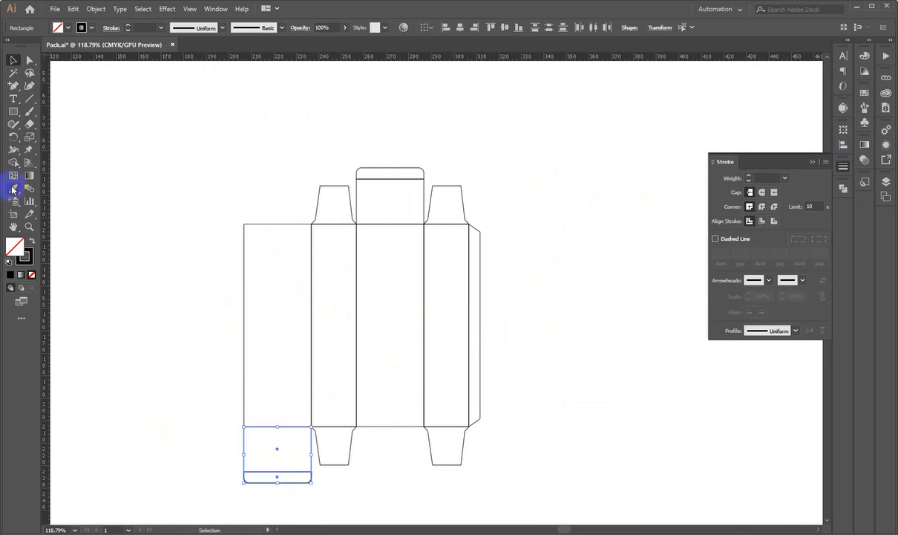
click(12, 190)
click(315, 222)
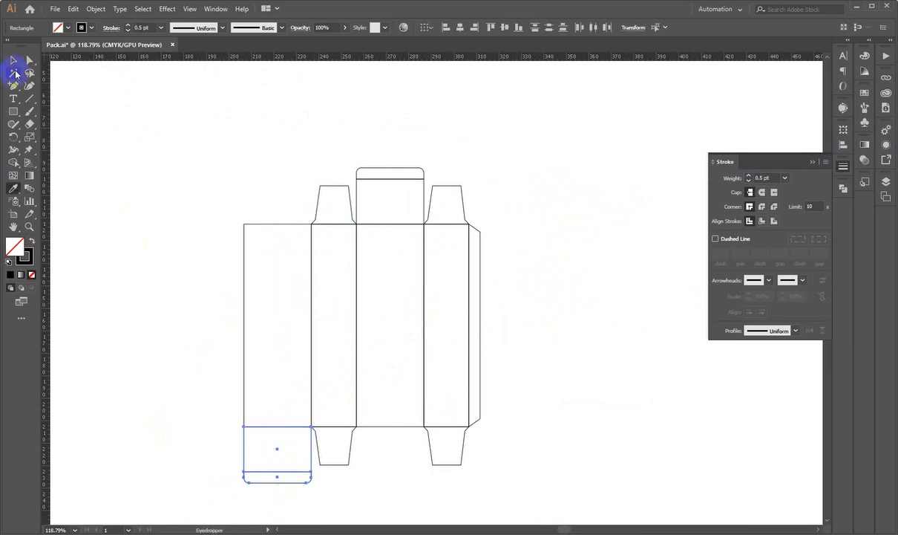
click(14, 64)
click(185, 168)
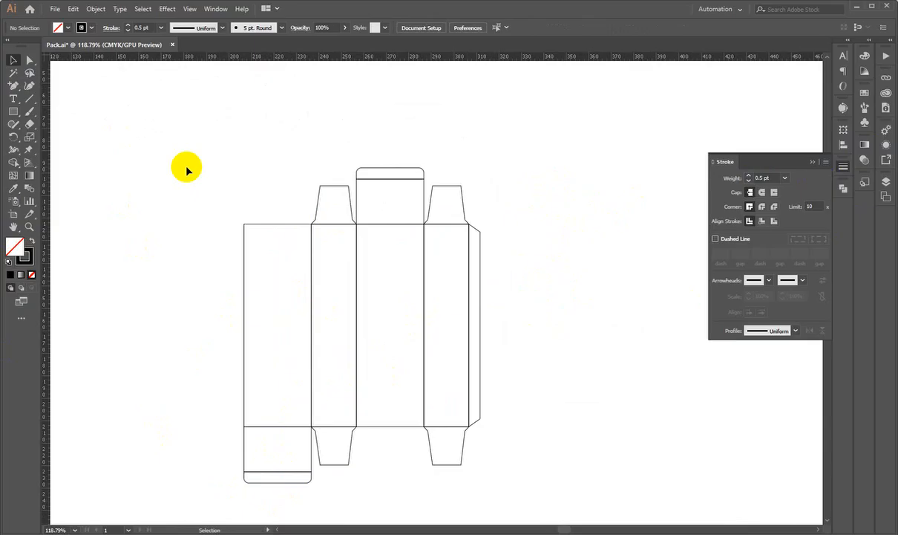
Examine the upper tuck flap's rounded corner up close and compare the dieline with the medicine box reference image
drag(401, 155, 795, 362)
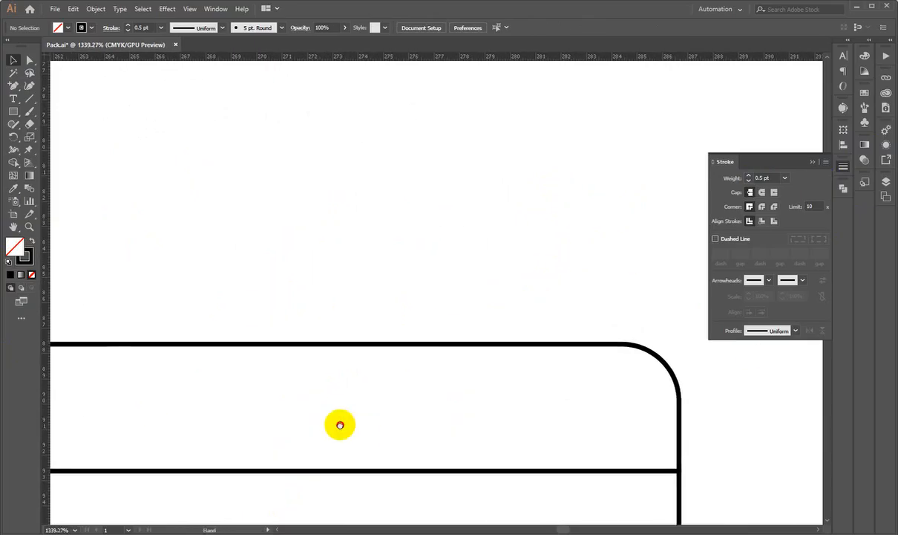
drag(339, 425, 513, 174)
drag(490, 211, 108, 323)
drag(452, 347, 326, 281)
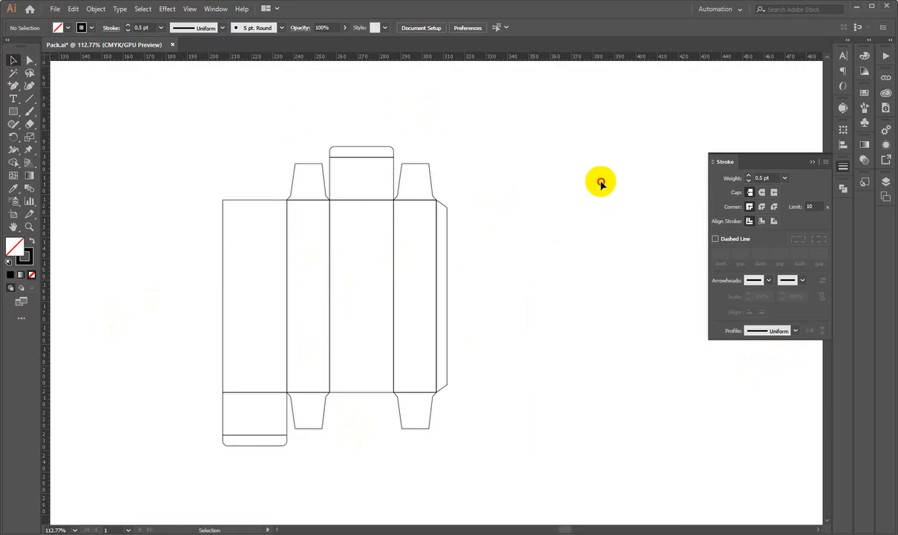
click(851, 176)
scroll(315, 395, down, 5)
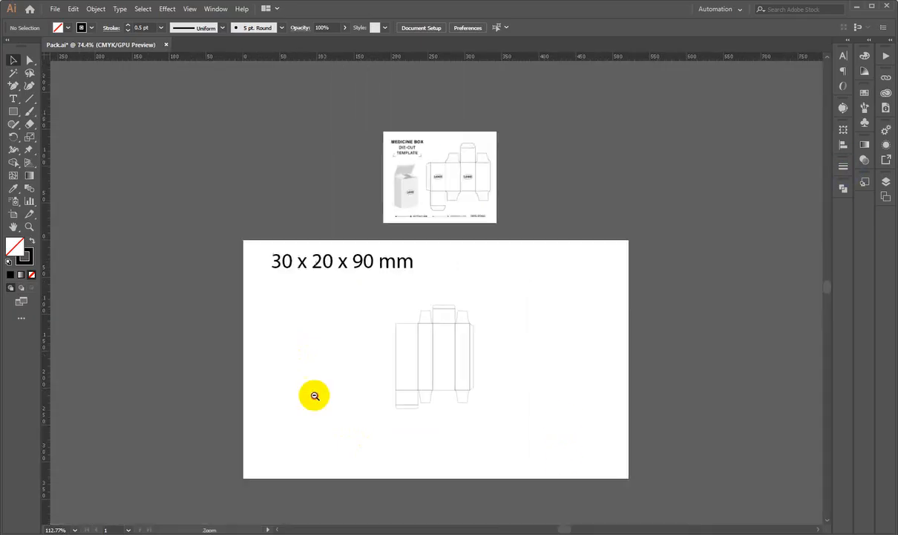
scroll(431, 241, up, 2)
drag(416, 238, 426, 210)
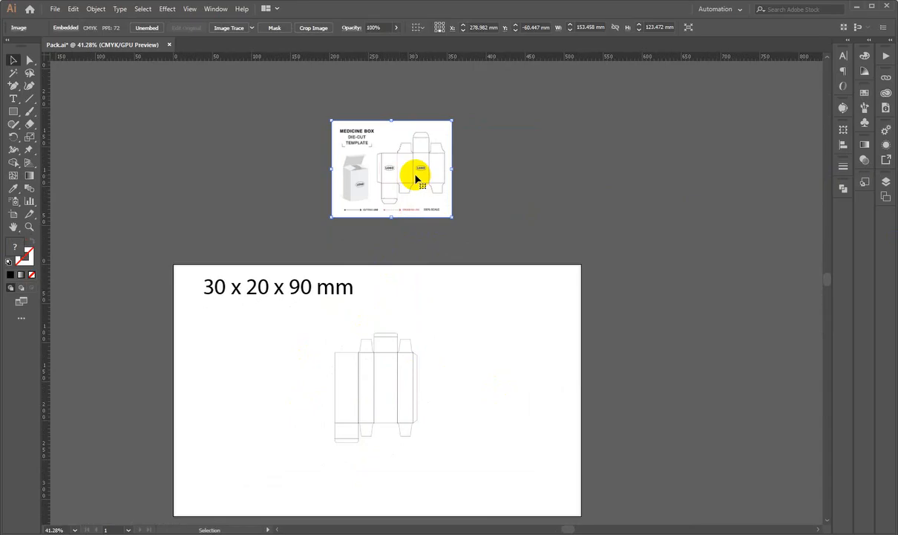
key(ctrl+0)
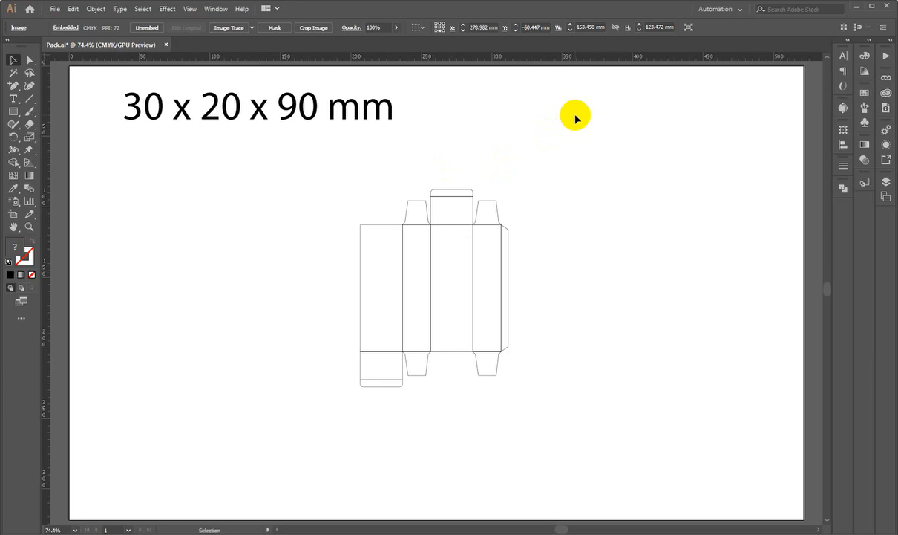
Check the complete dieline's panels, glue flap and closing flaps at both ends
drag(300, 189, 750, 445)
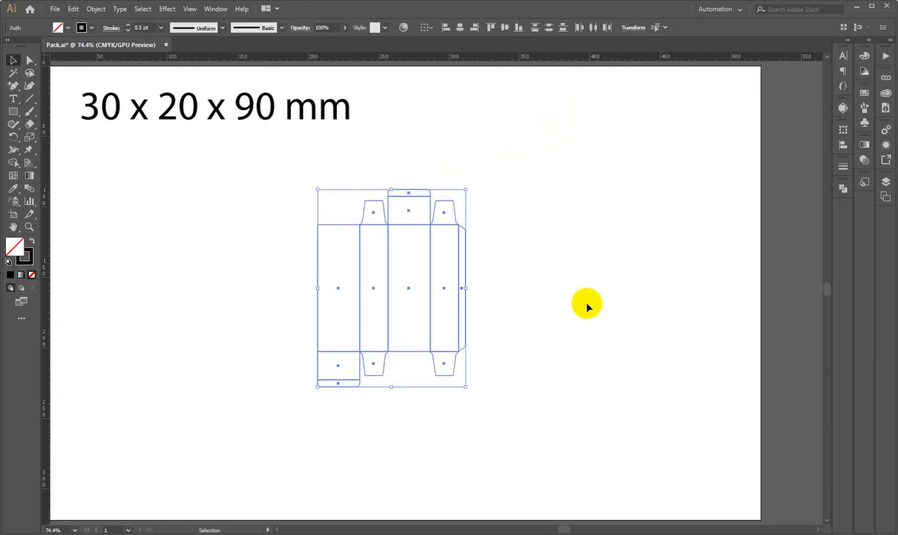
click(587, 287)
drag(393, 274, 467, 303)
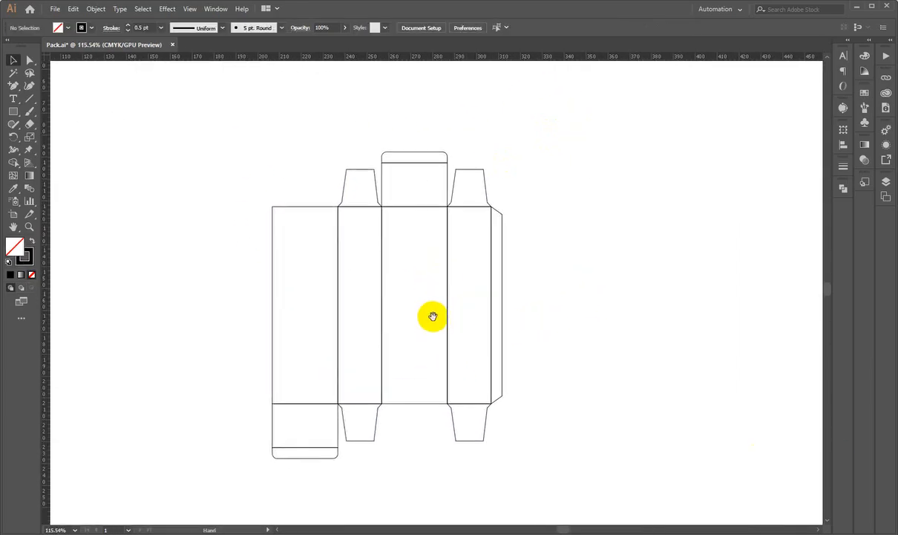
drag(394, 305, 452, 318)
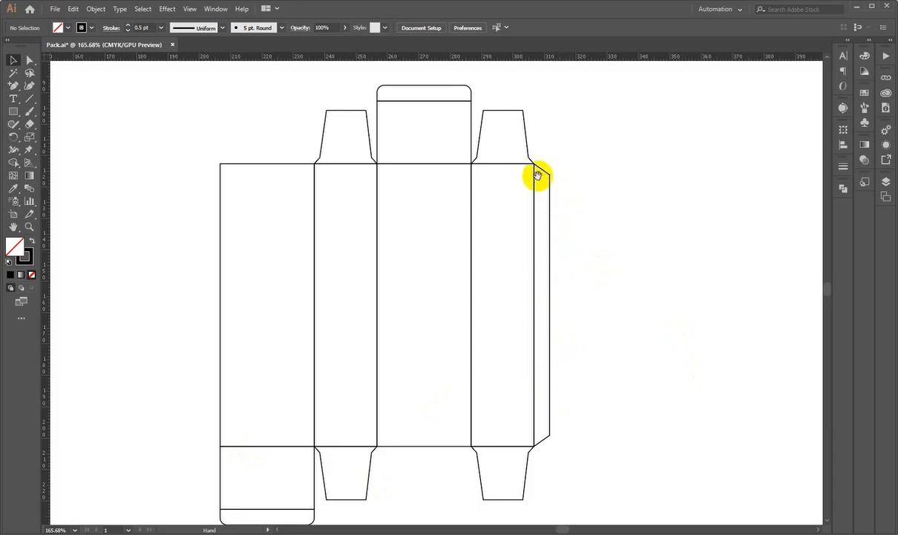
drag(538, 152, 429, 268)
drag(566, 264, 390, 342)
drag(316, 253, 355, 291)
drag(295, 372, 375, 385)
drag(622, 299, 658, 219)
drag(384, 211, 412, 249)
drag(567, 314, 519, 318)
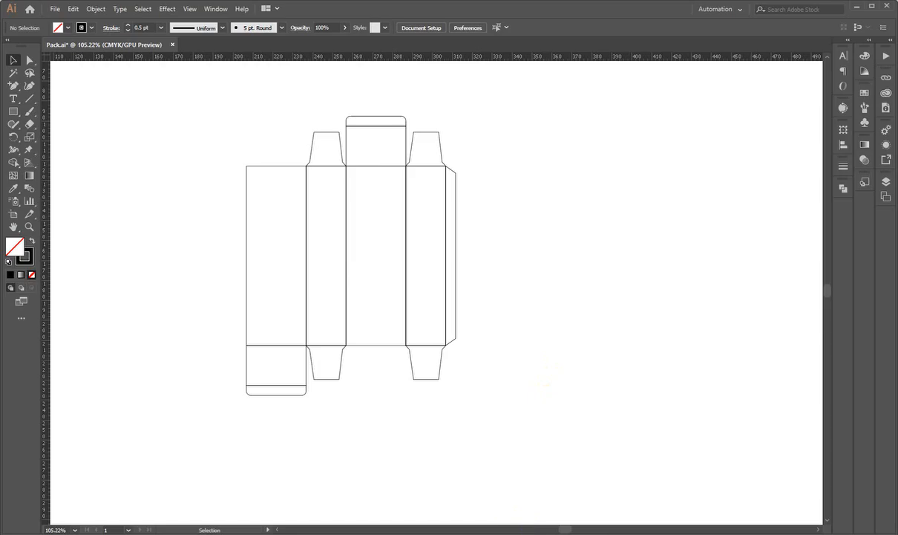
Switch to the browser and download Racing Car.eps from the Google Drive link in the WhatsApp chat, despite its missing virus scan
click(518, 531)
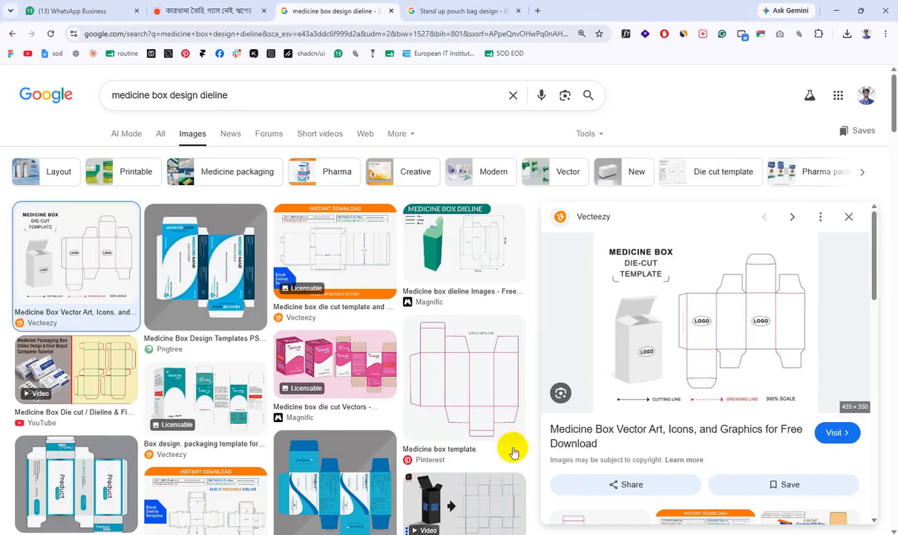
click(37, 5)
click(741, 225)
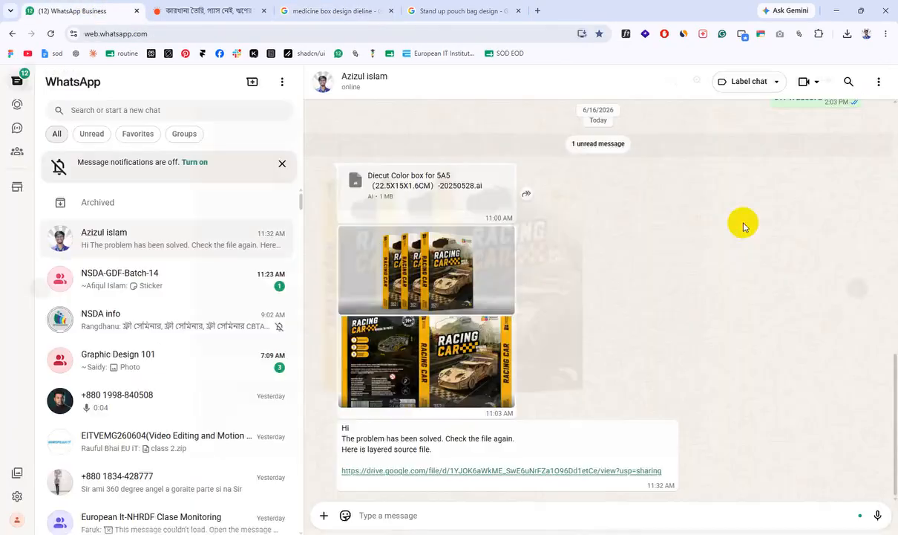
click(553, 474)
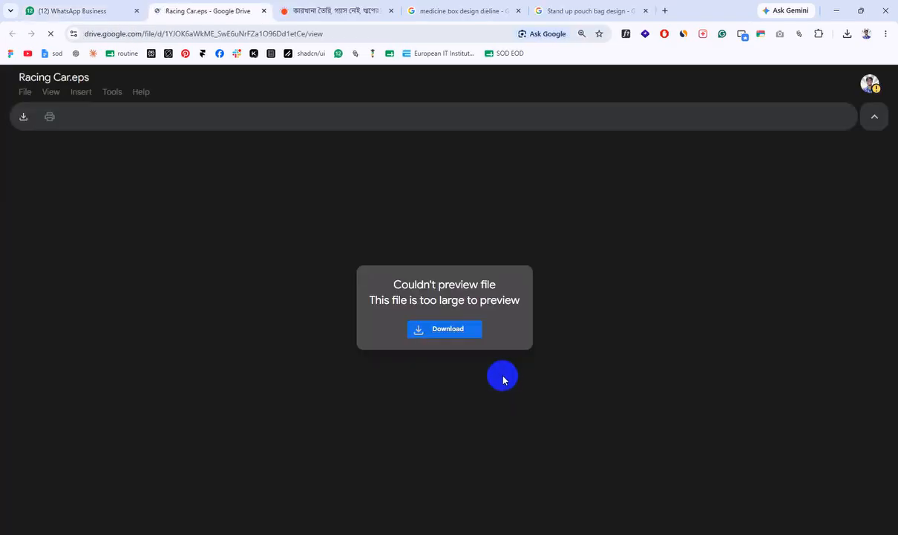
click(461, 334)
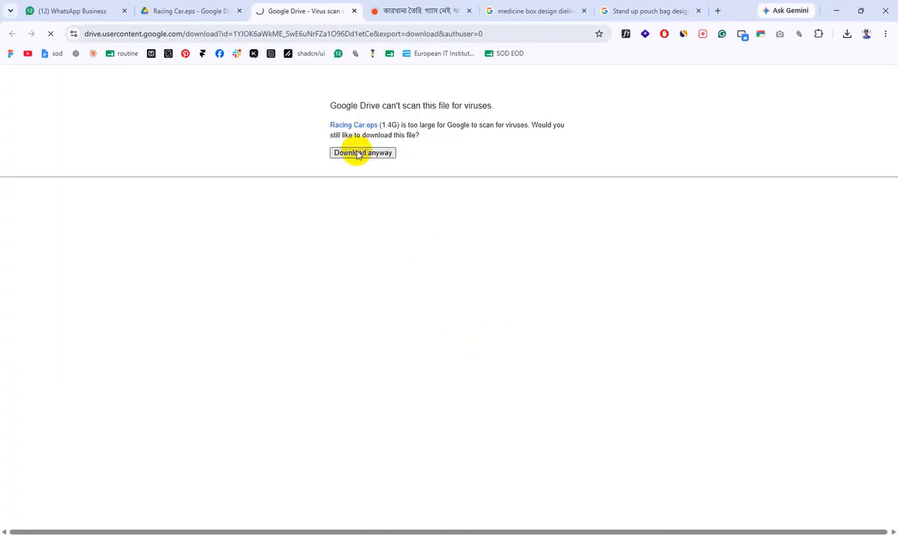
click(358, 152)
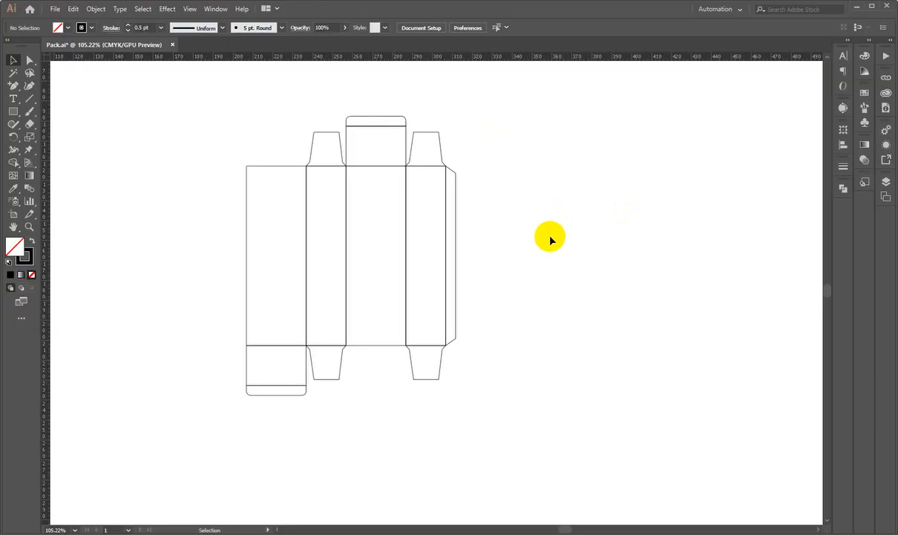
Rename the layer holding the box artwork as Dieline, and deselect the artwork
scroll(538, 241, down, 2)
scroll(507, 227, up, 4)
drag(529, 94, 273, 464)
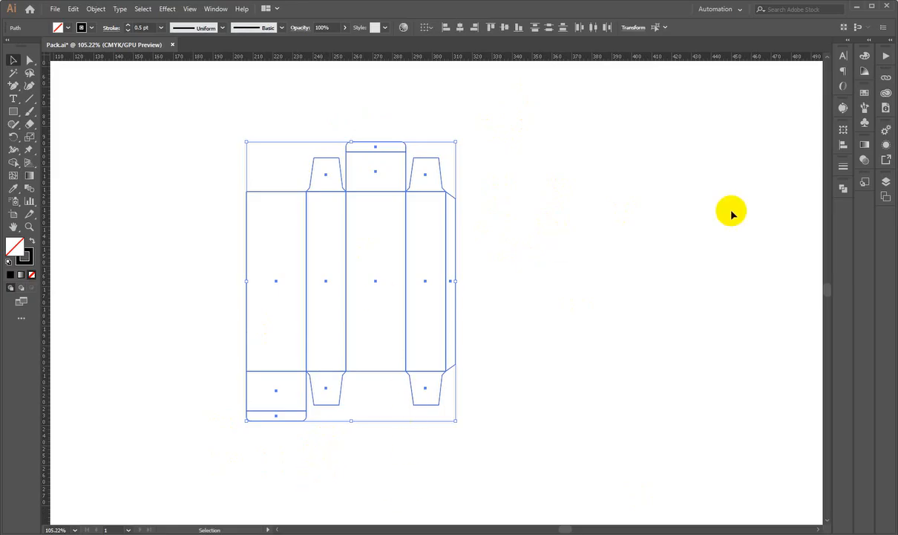
click(883, 181)
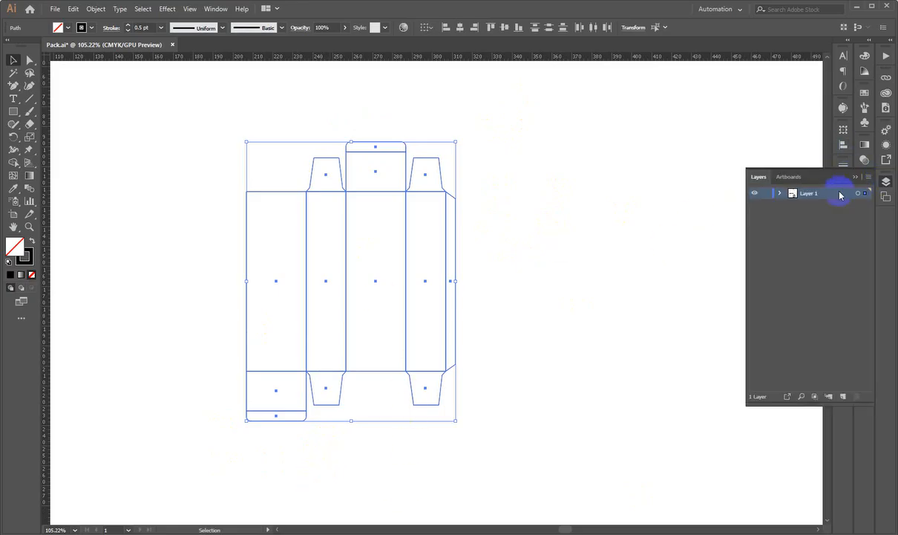
double_click(810, 193)
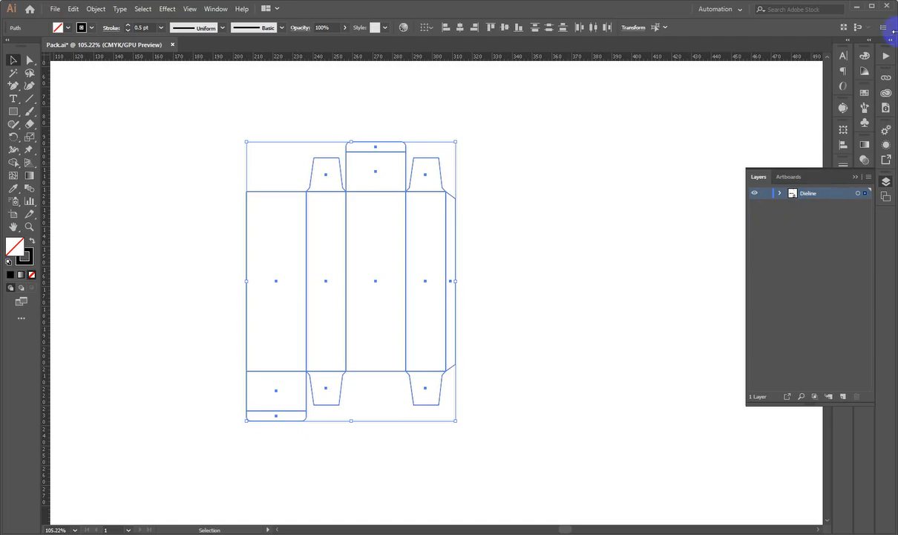
click(551, 281)
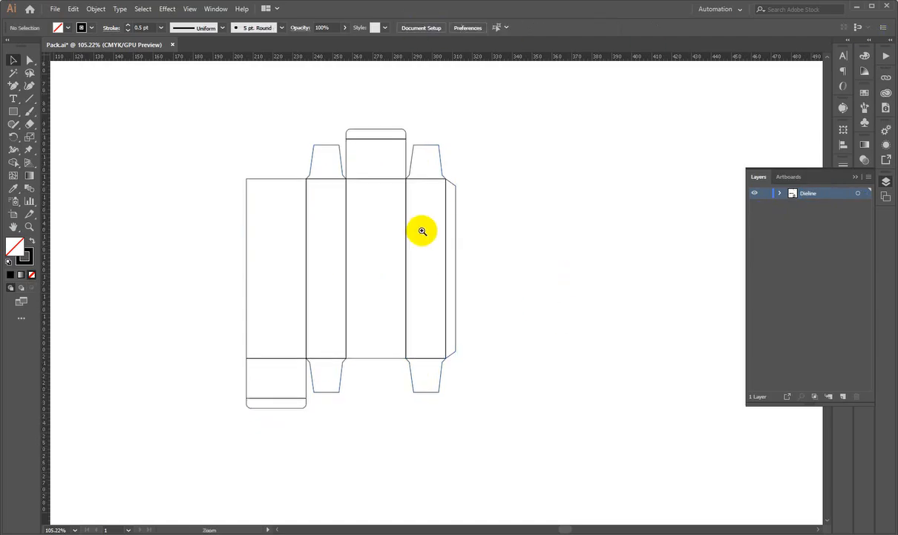
Group all the dieline panels and flaps, copy the group and deselect it
drag(417, 236, 352, 281)
drag(274, 168, 581, 427)
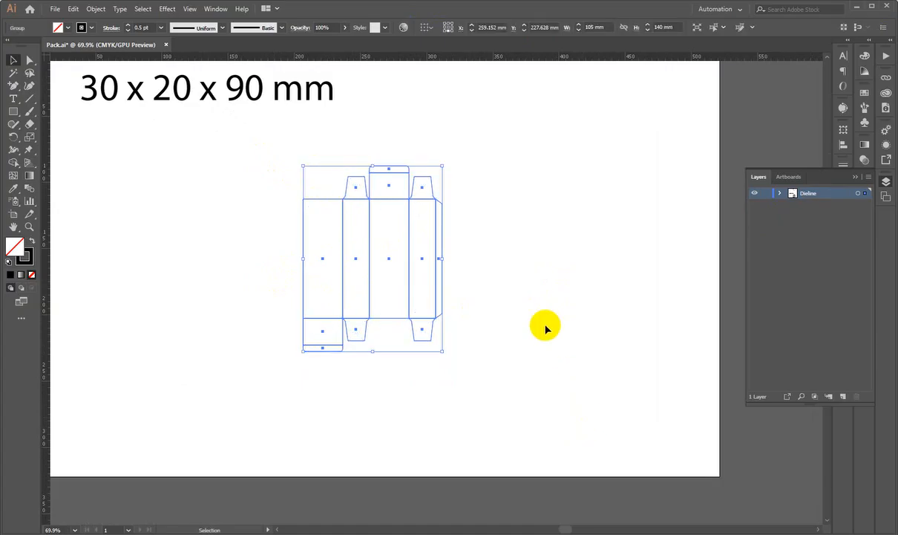
key(a)
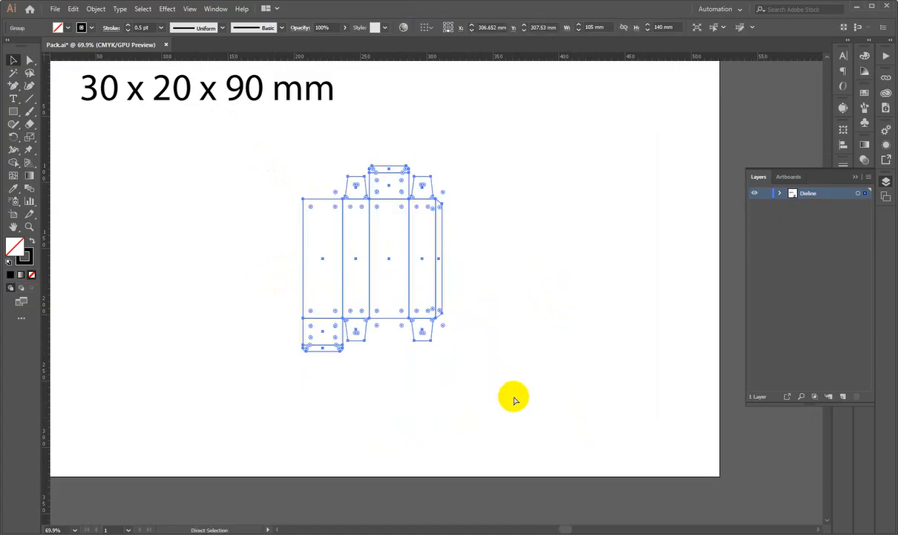
click(542, 355)
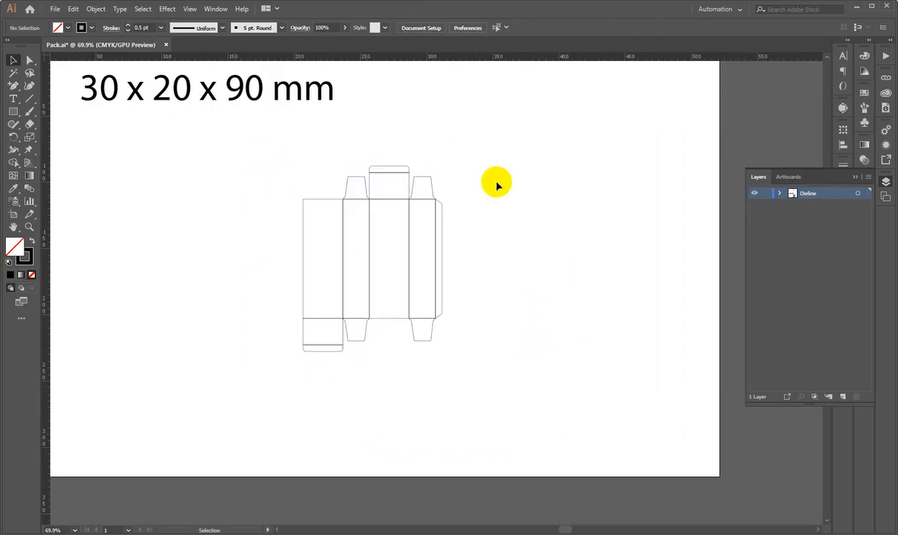
Add a new layer named Bleed above the Dieline layer
click(843, 395)
double_click(811, 196)
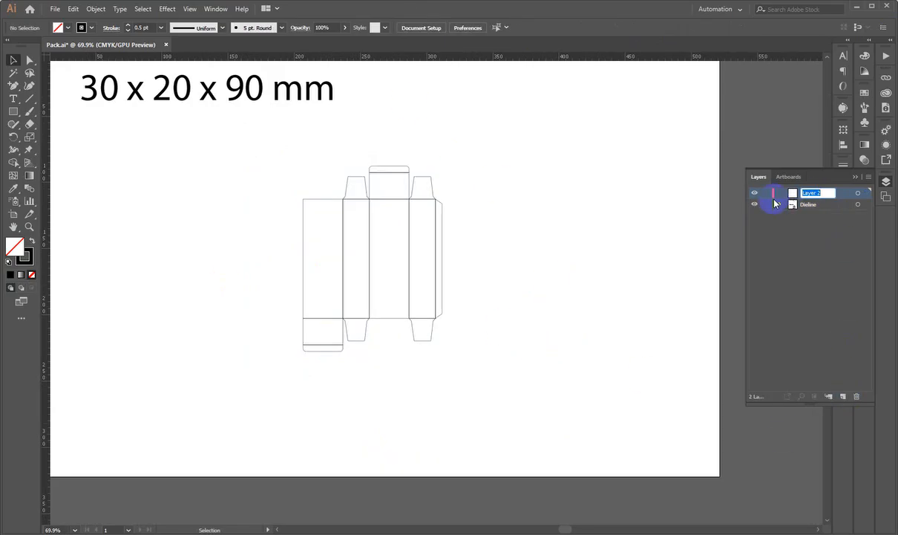
key(Return)
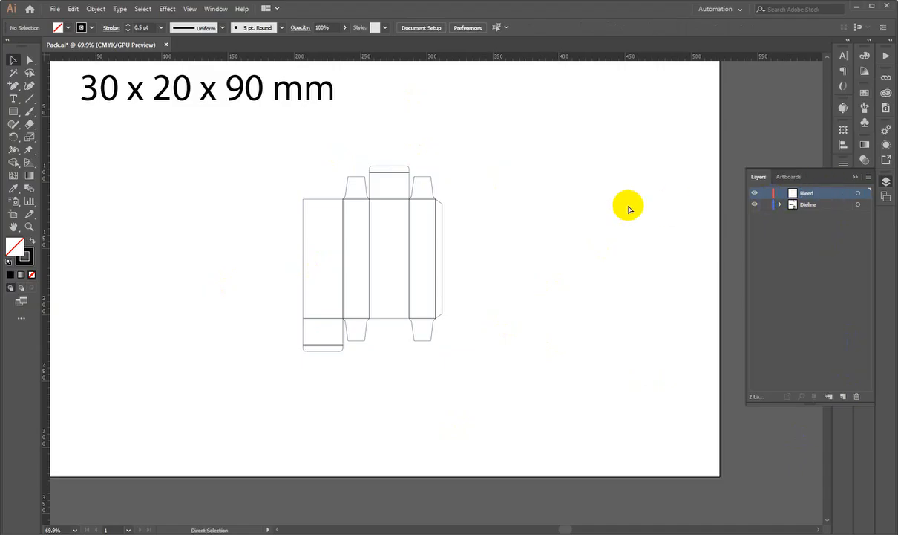
Paste the dieline group onto the Bleed layer, place it to the right of the original dieline, and deselect it
key(ctrl+v)
drag(467, 290, 602, 265)
drag(627, 184, 594, 284)
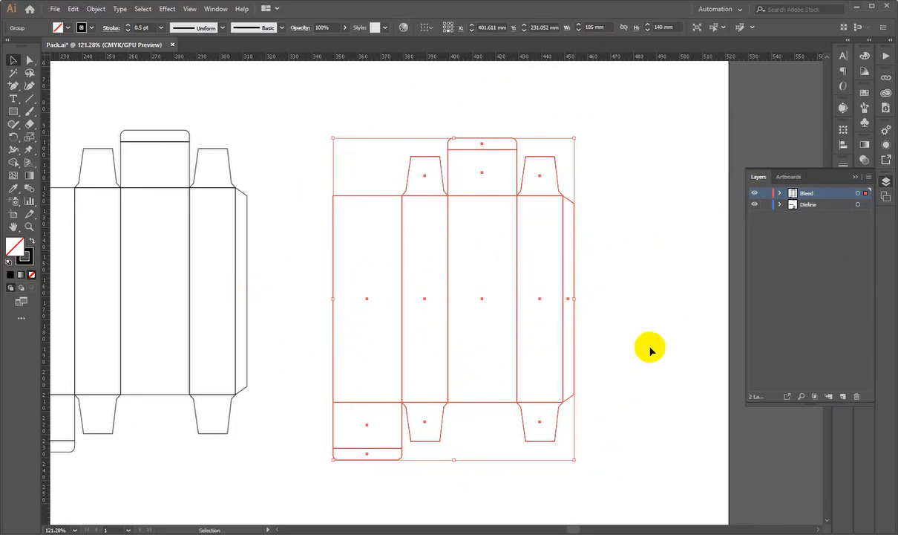
click(665, 328)
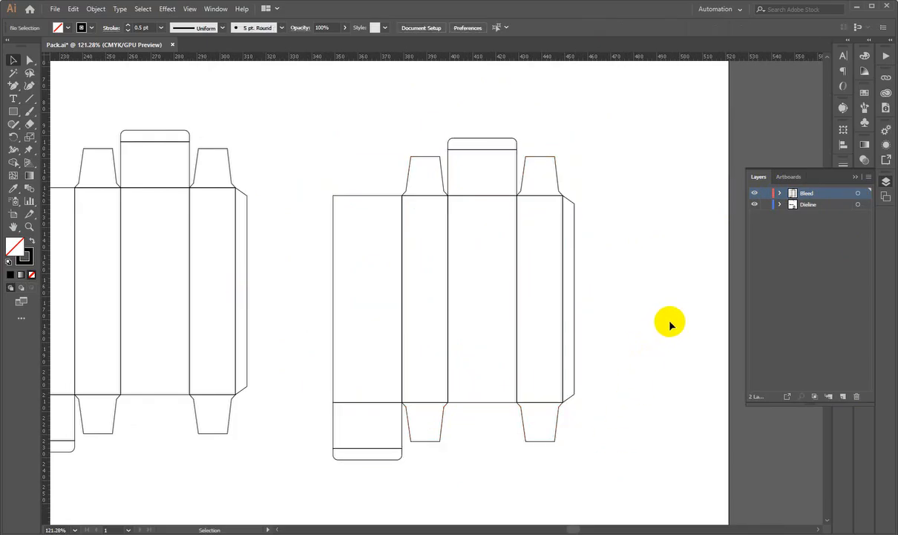
Ungroup the dieline copy on the Bleed layer and deselect its pieces
drag(578, 232, 633, 304)
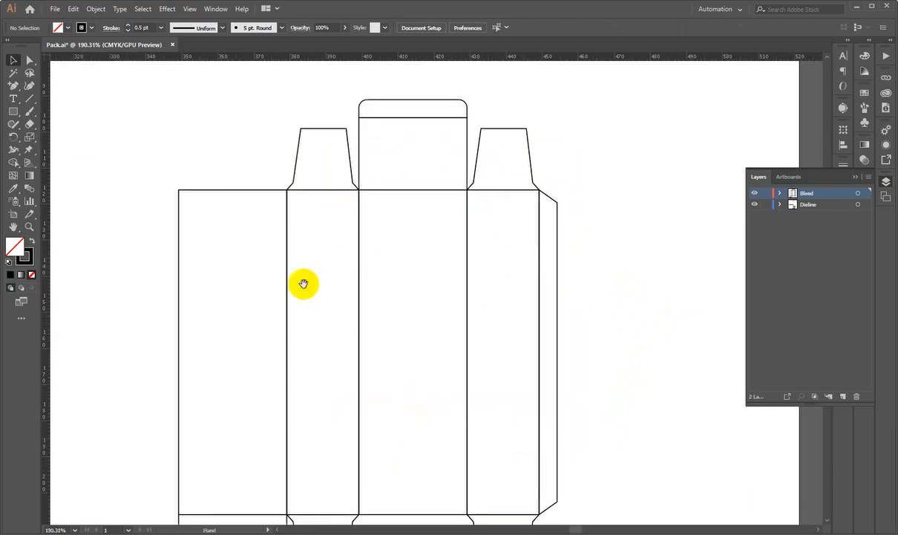
drag(303, 285, 374, 275)
drag(374, 275, 343, 272)
click(459, 211)
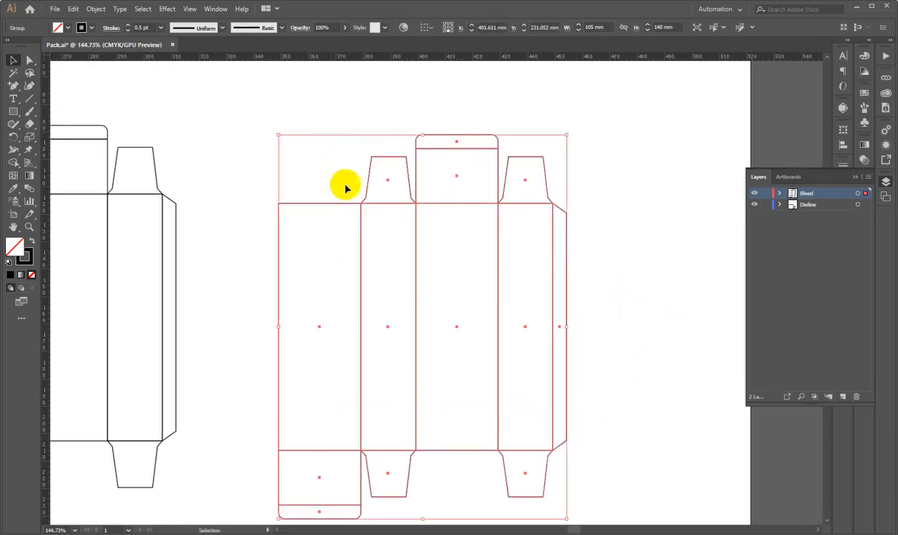
right_click(379, 193)
click(436, 283)
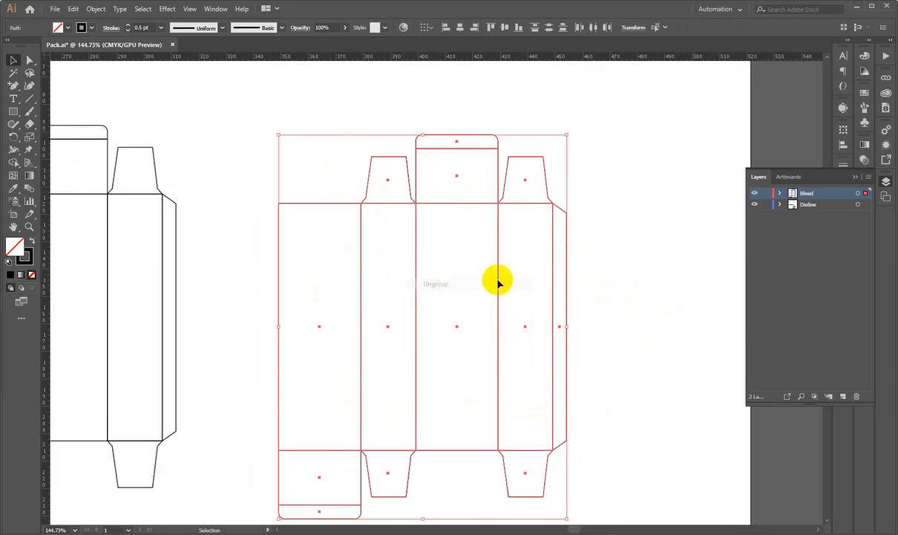
click(607, 237)
Delete the narrow glue flap from the far edge of the dieline copy
drag(568, 245, 686, 250)
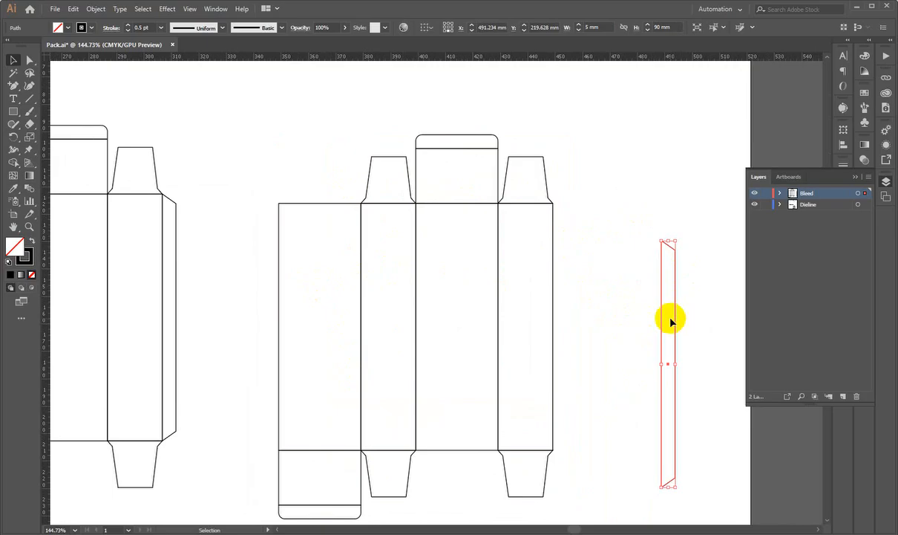
key(Delete)
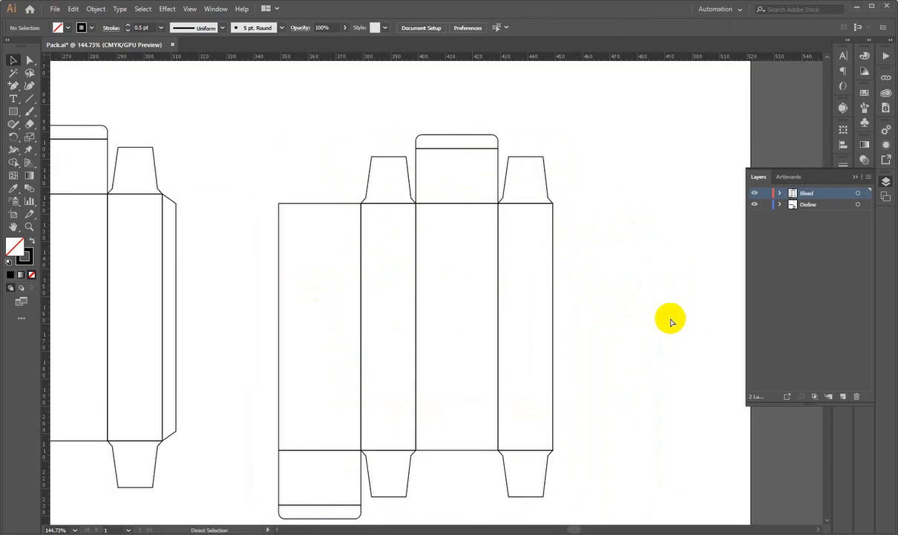
key(ctrl+z)
key(ctrl+z)
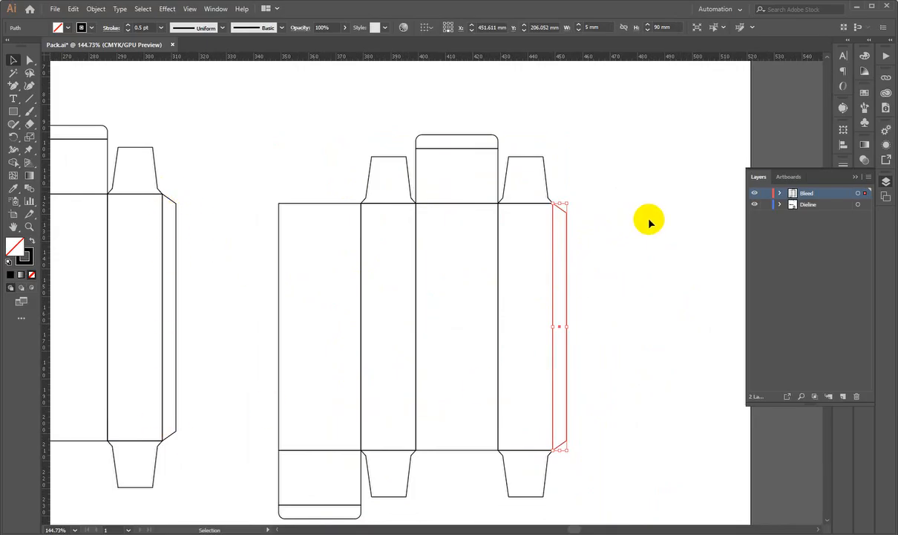
key(Delete)
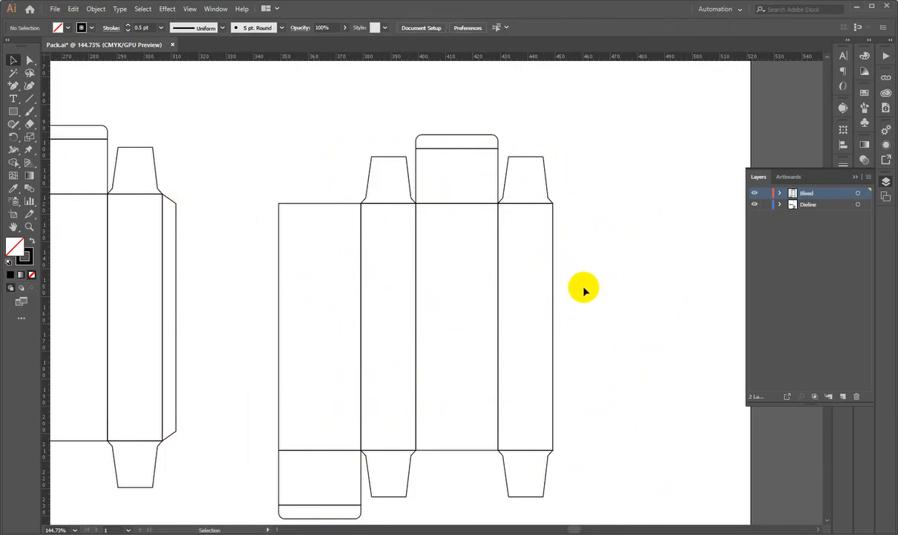
Select all the remaining panels and flaps of the dieline copy on the Bleed layer
key(ctrl+0)
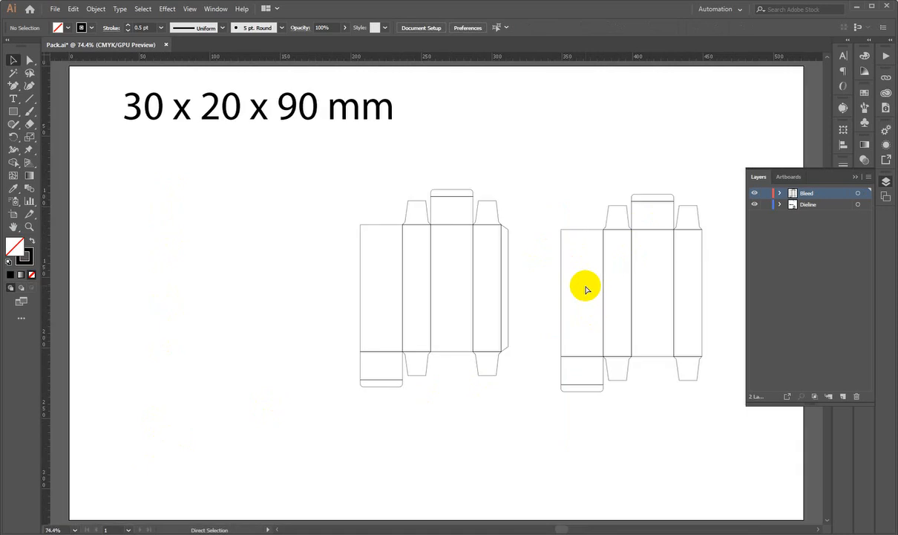
drag(615, 280, 546, 332)
drag(504, 324, 451, 324)
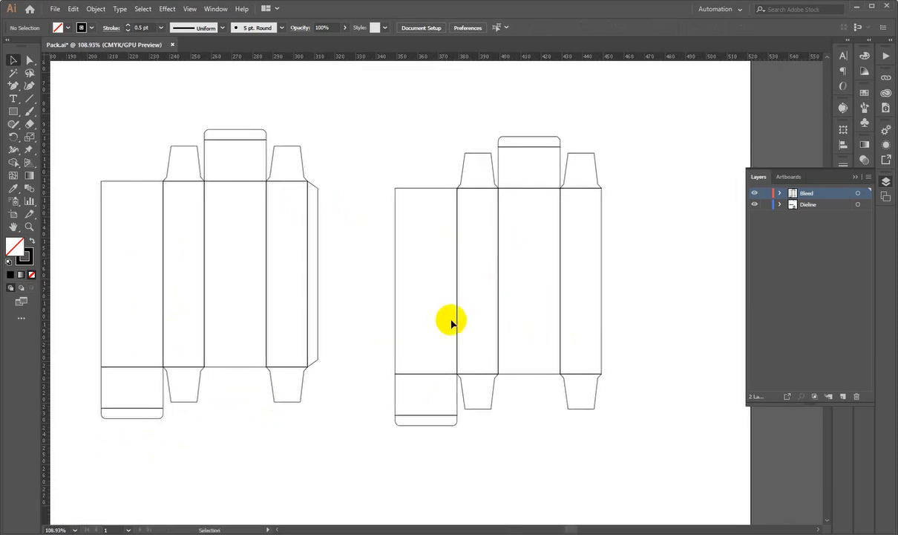
drag(357, 128, 630, 446)
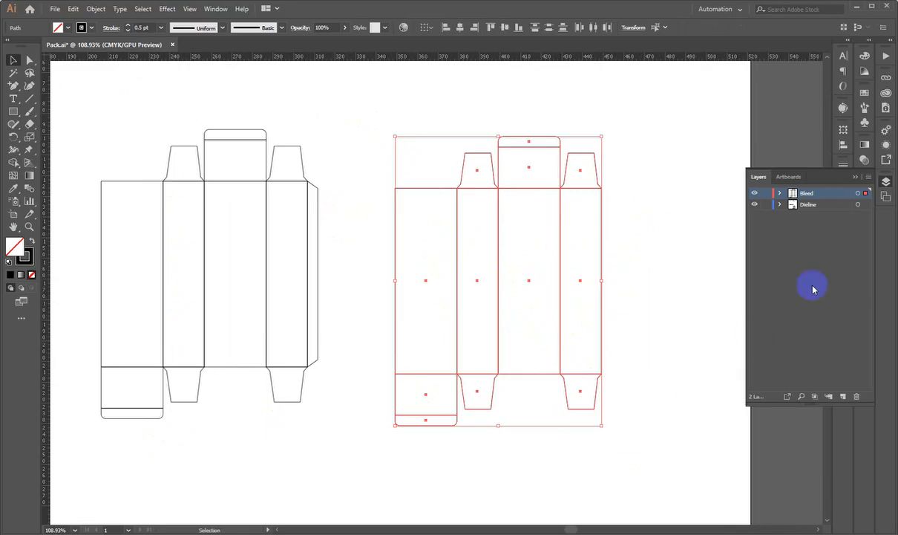
click(885, 182)
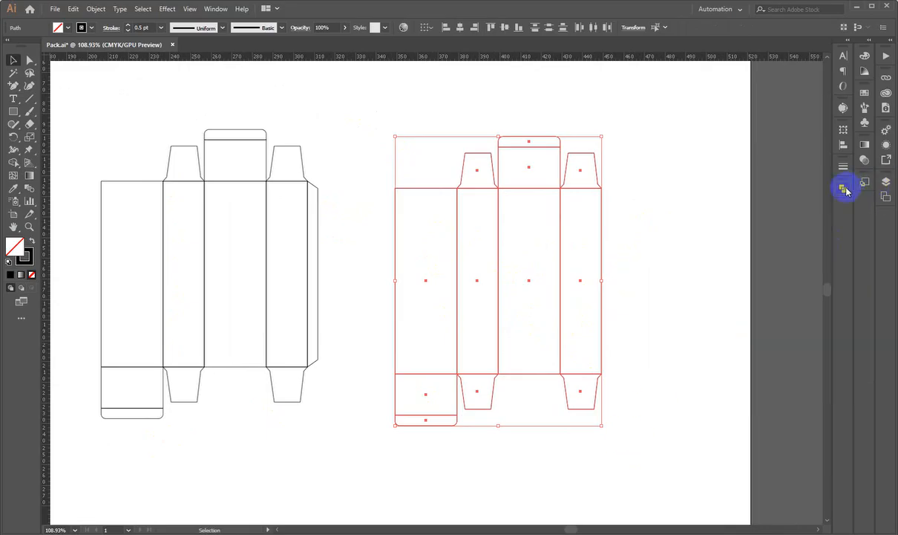
key(z)
drag(213, 181, 575, 174)
drag(466, 206, 74, 315)
drag(464, 293, 135, 280)
drag(462, 226, 537, 232)
drag(542, 355, 548, 343)
key(alt+Tab)
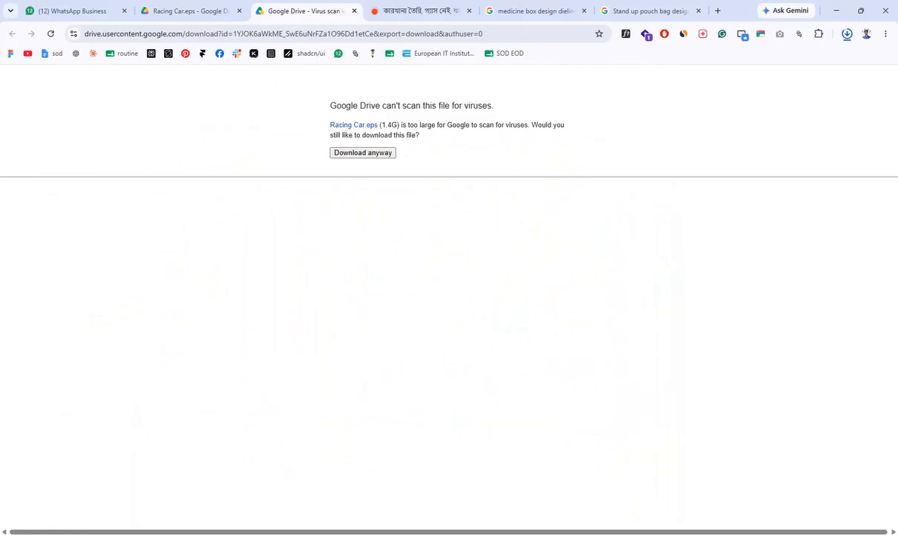
key(alt+Tab)
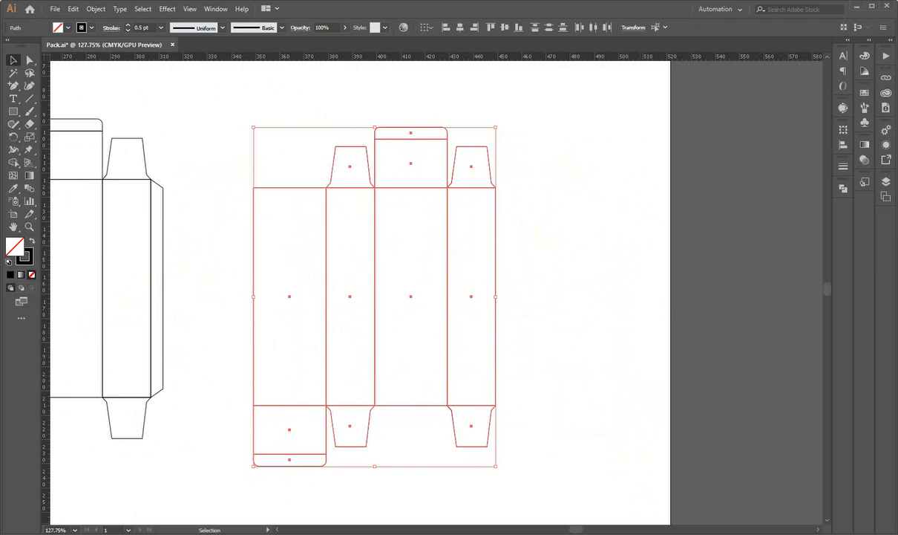
Unite the selected panels and flaps of the copy into a single outline with Pathfinder and deselect it
click(846, 186)
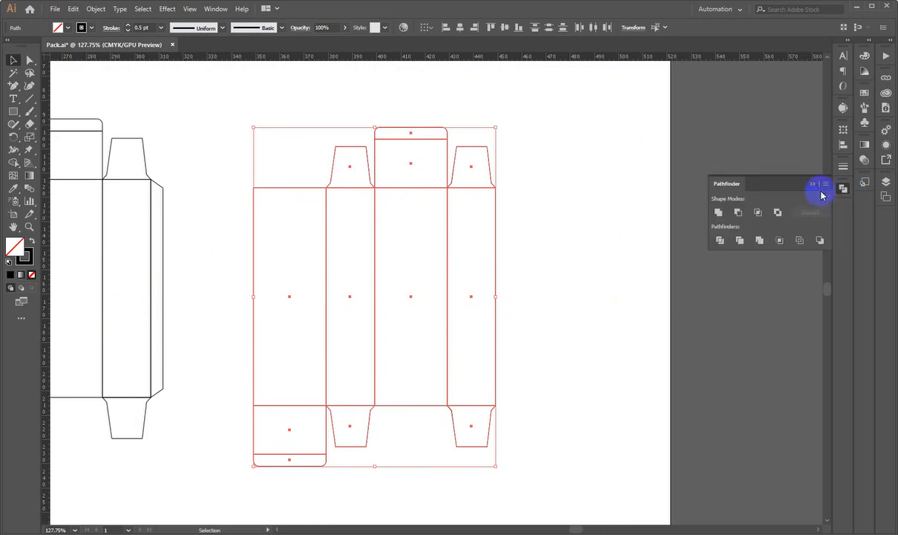
click(718, 212)
click(601, 289)
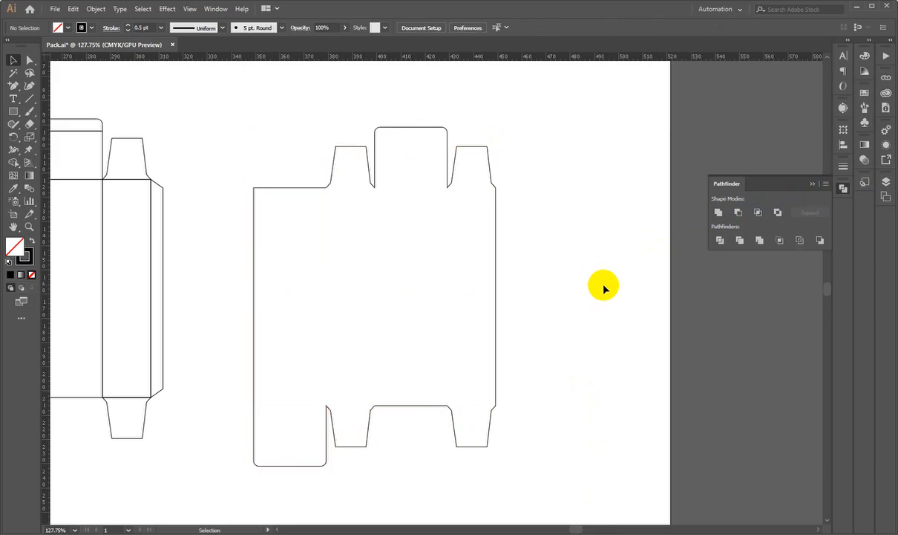
Create a 2 mm outward Offset Path from the united outline, using Miter joins and a miter limit of 4
drag(512, 255, 358, 335)
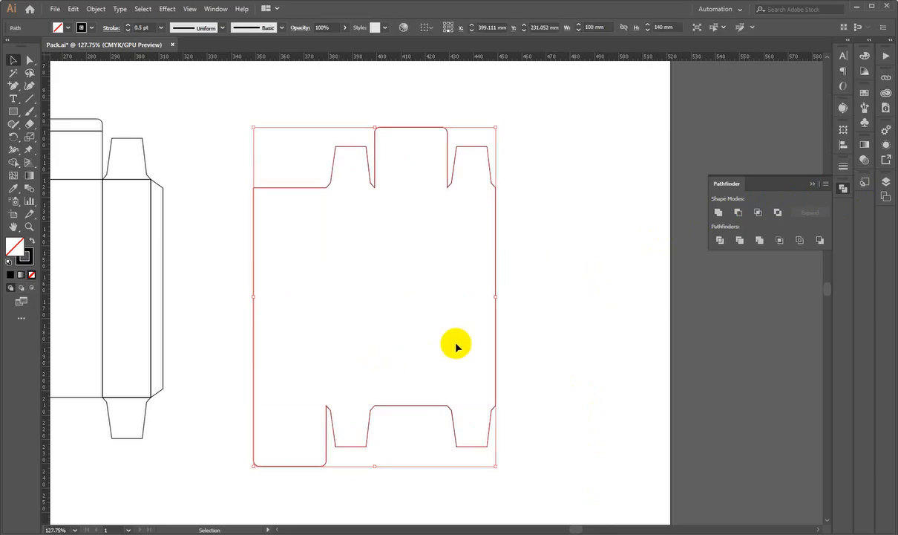
click(95, 9)
mouse_move(178, 257)
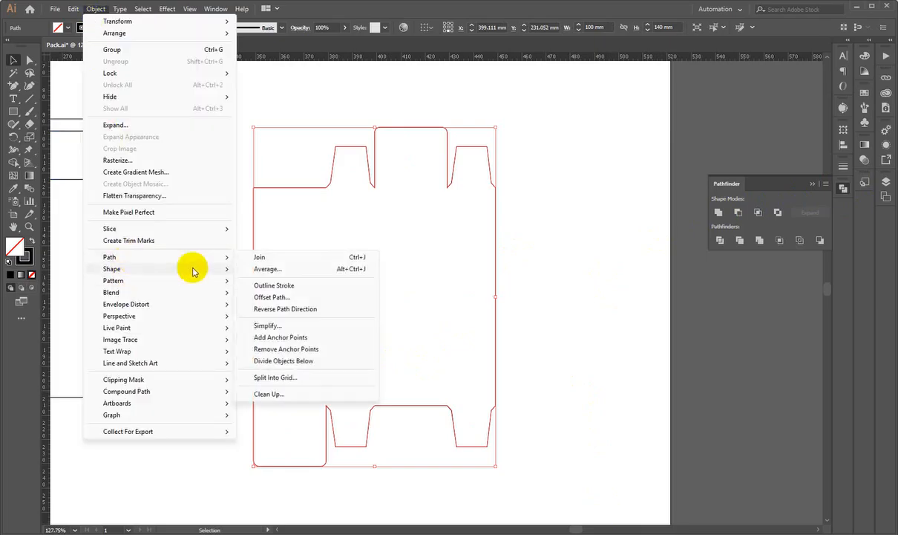
click(281, 297)
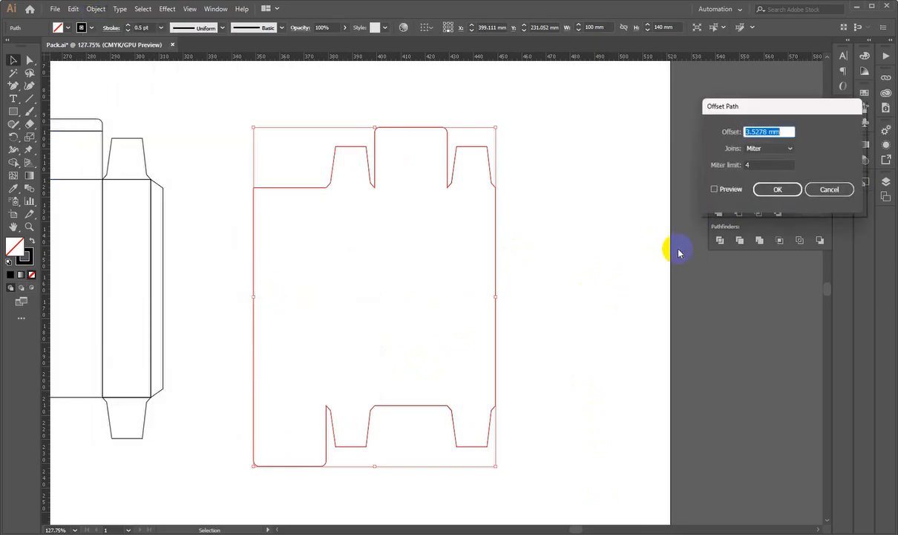
click(715, 189)
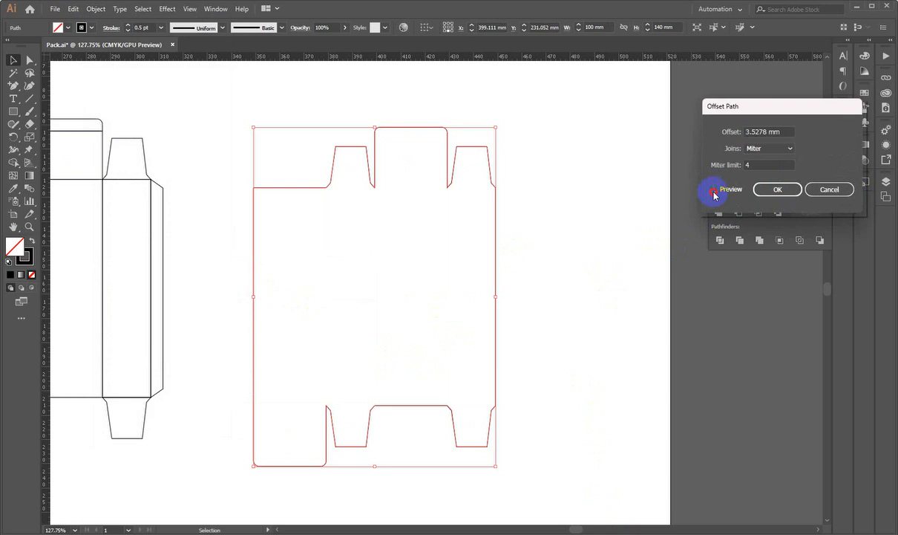
double_click(773, 130)
text(2)
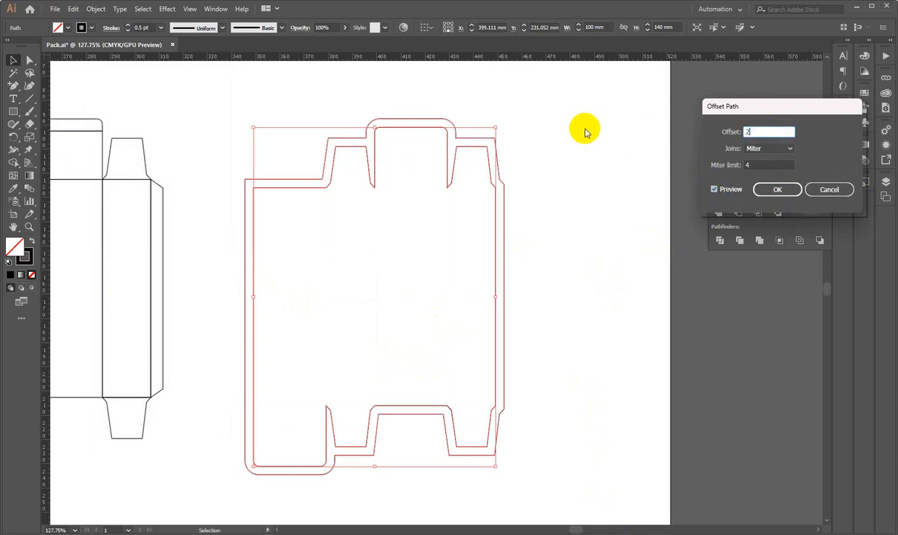
click(777, 190)
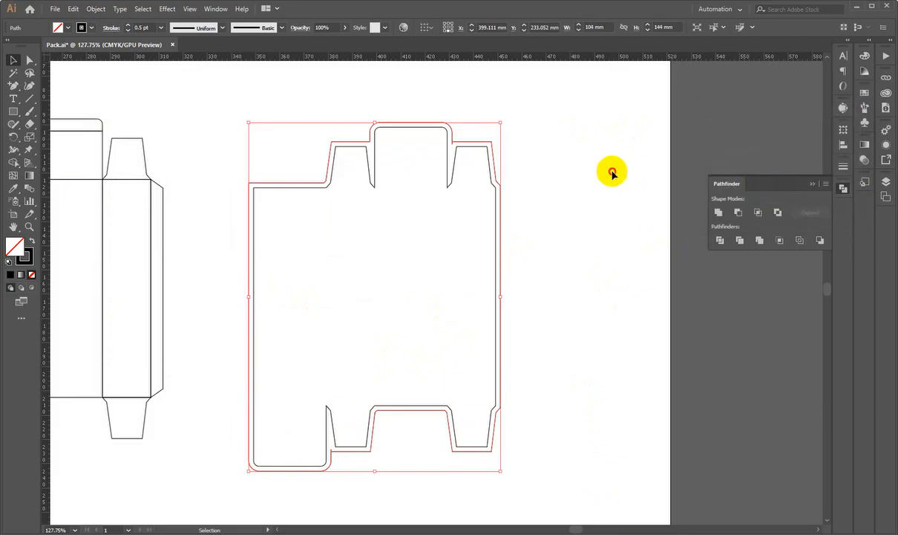
Unite the offset path with the inner outline into one bleed shape, and deselect it
drag(621, 117, 437, 201)
click(719, 214)
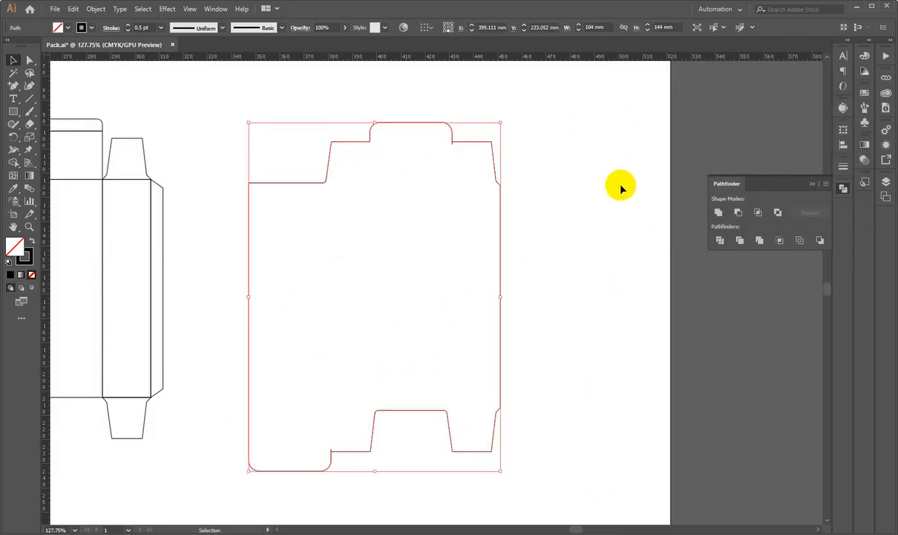
click(608, 191)
Set the bleed outline's stroke colour to light red f46e6e and deselect the outline
drag(553, 230, 460, 282)
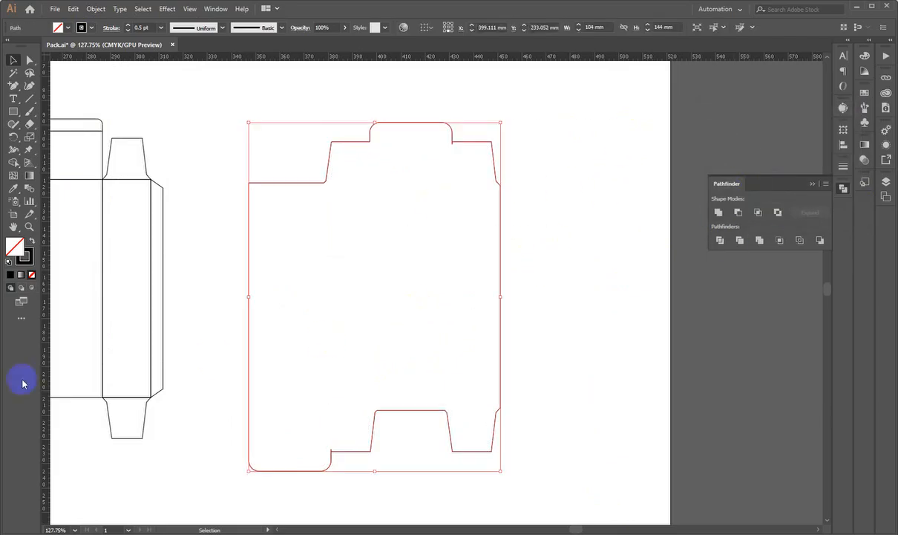
double_click(24, 256)
mouse_move(648, 167)
mouse_down()
mouse_move(576, 158)
mouse_move(549, 144)
mouse_up()
click(784, 140)
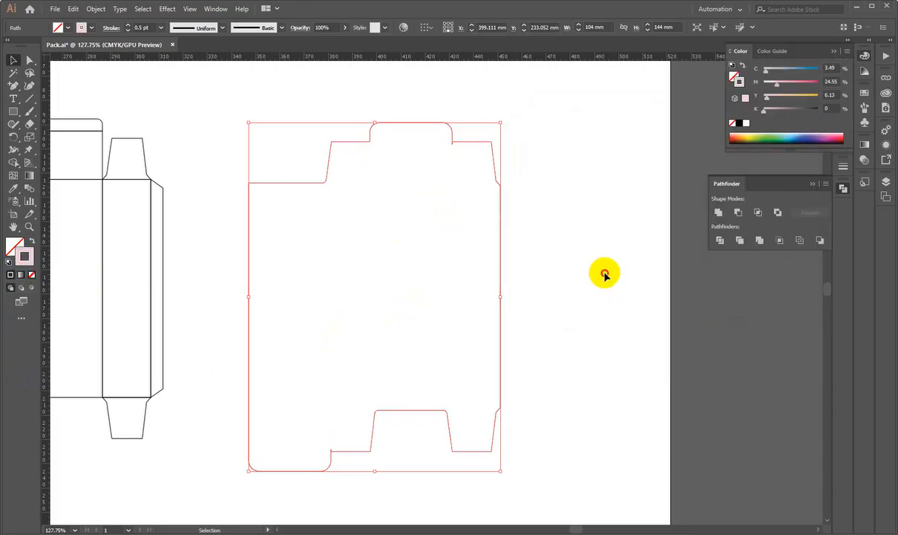
double_click(30, 262)
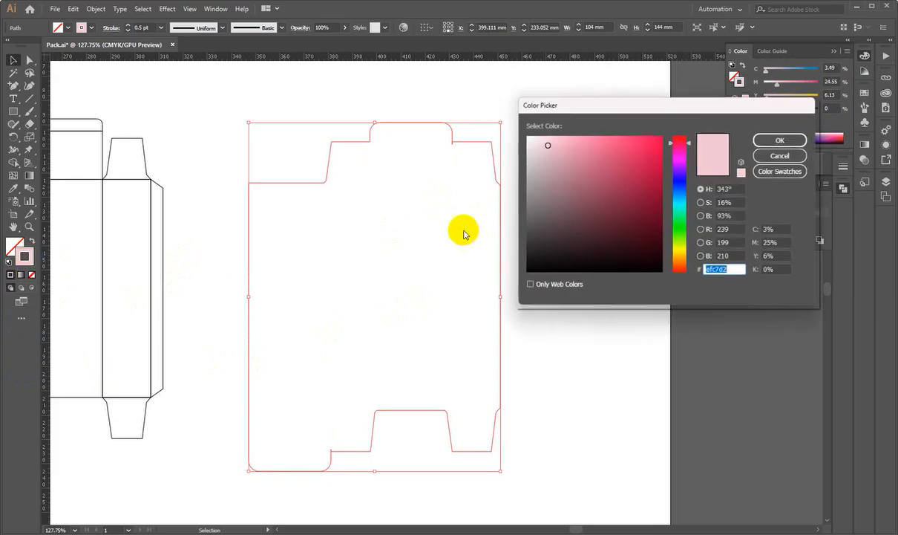
drag(594, 148, 602, 141)
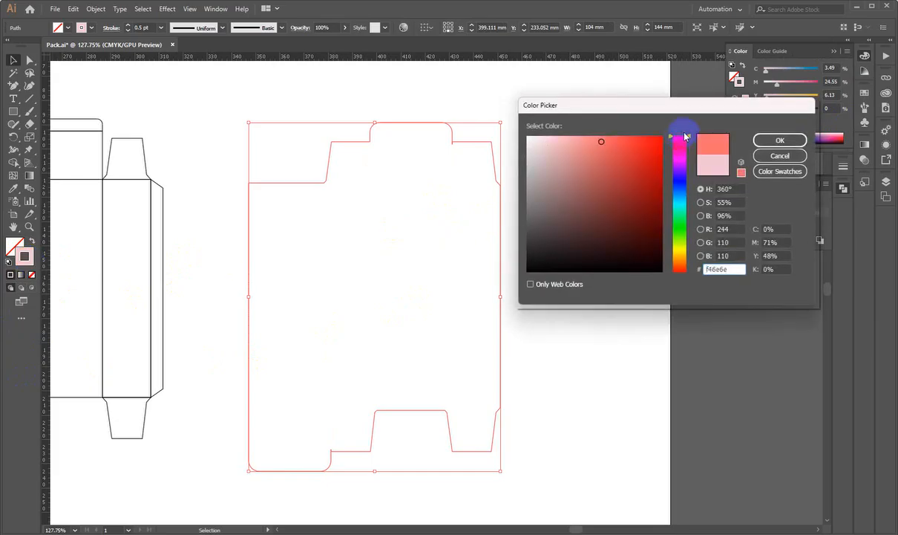
click(778, 140)
click(565, 330)
scroll(469, 332, left, 5)
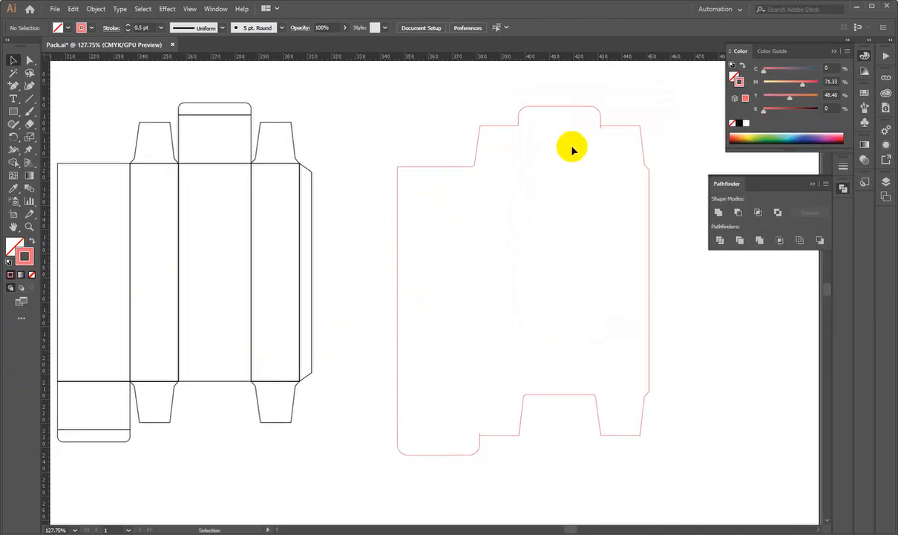
drag(545, 106, 500, 152)
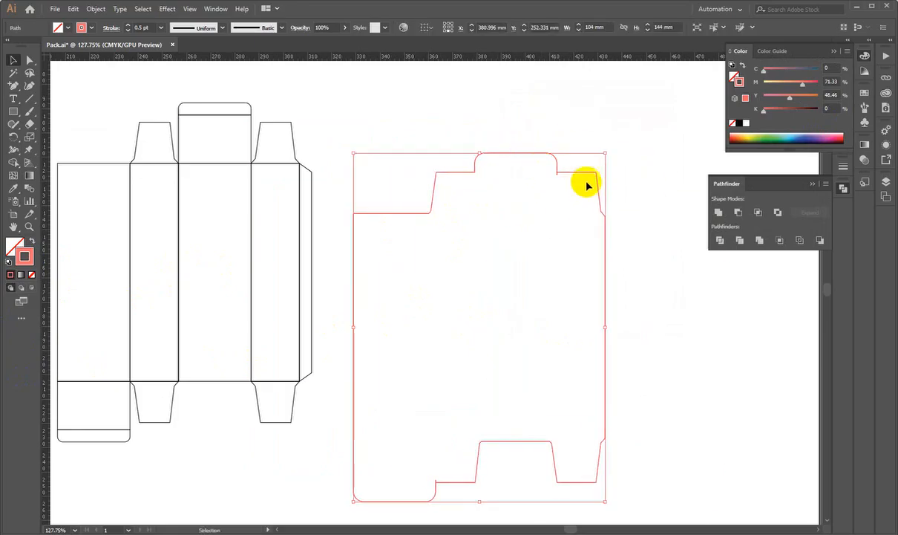
key(ctrl+z)
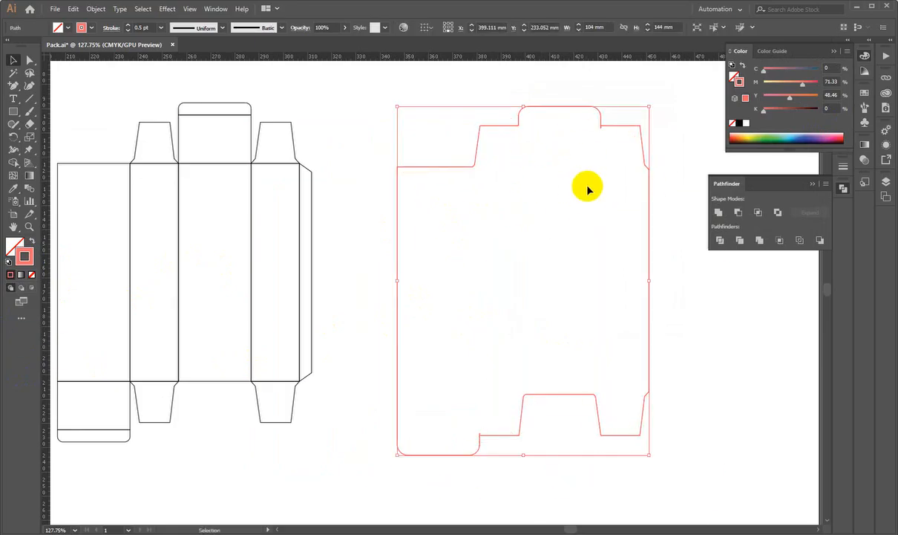
key(h)
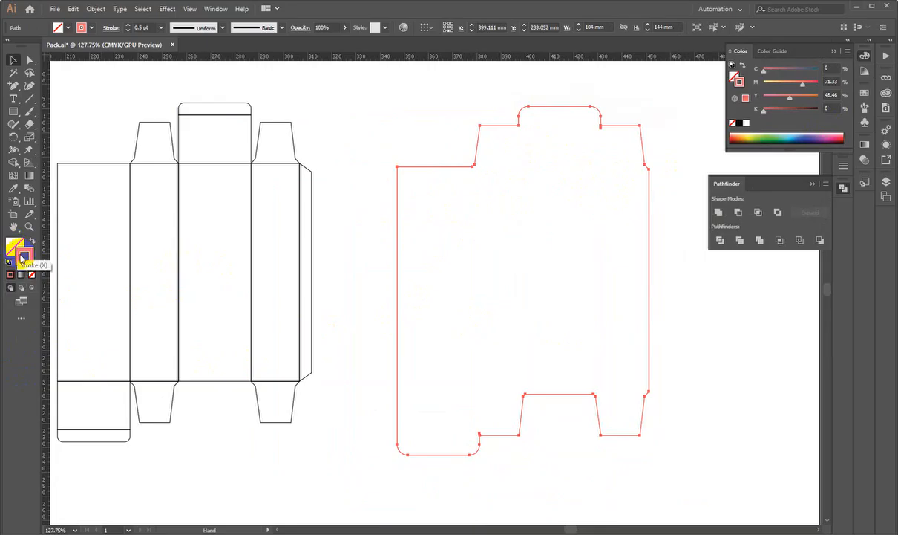
drag(460, 248, 507, 268)
key(v)
click(472, 152)
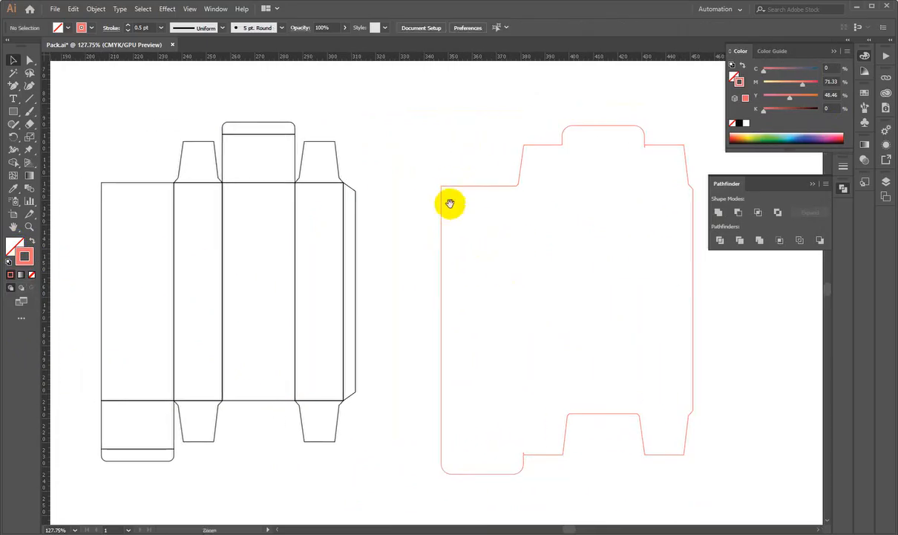
Align the bleed outline to the horizontal and vertical centre of the dieline group, with the dieline as key object, and deselect both
scroll(401, 216, left, 3)
click(225, 191)
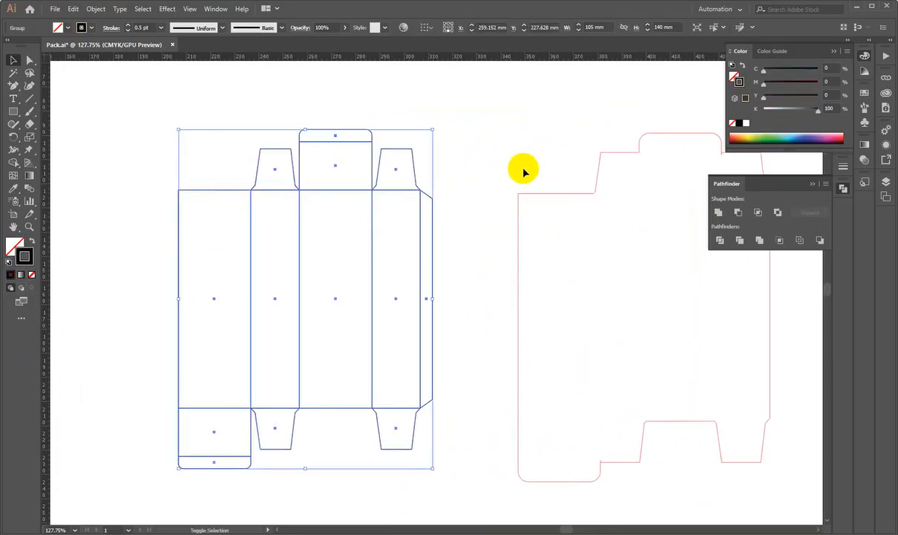
shift+click(518, 222)
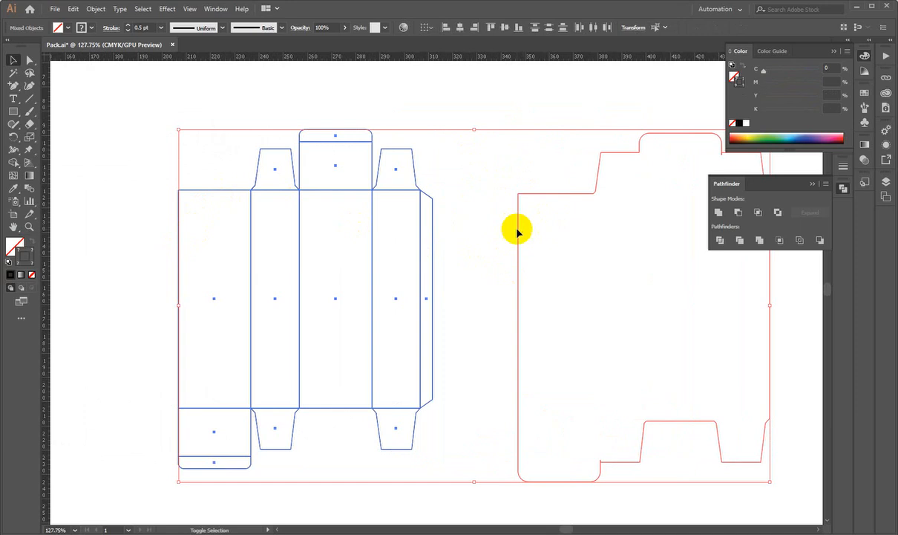
click(335, 194)
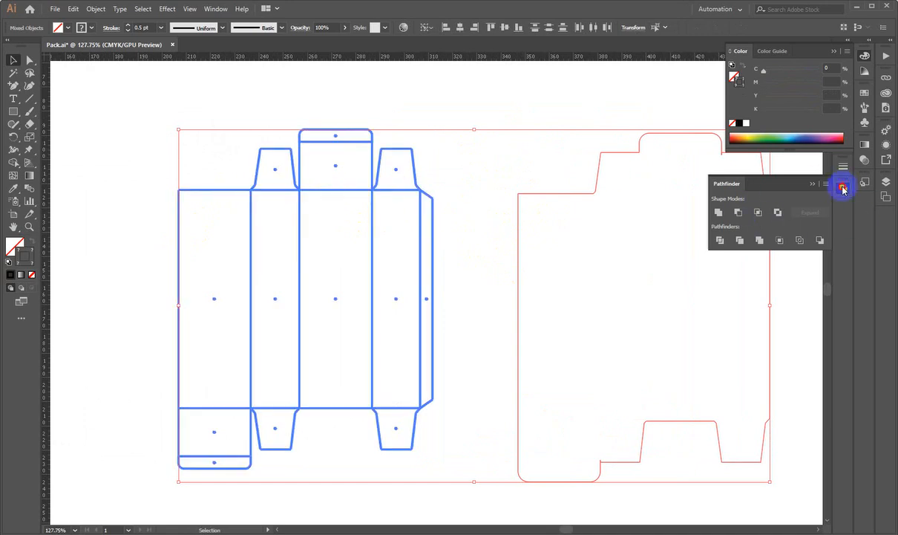
click(842, 188)
click(865, 58)
click(844, 144)
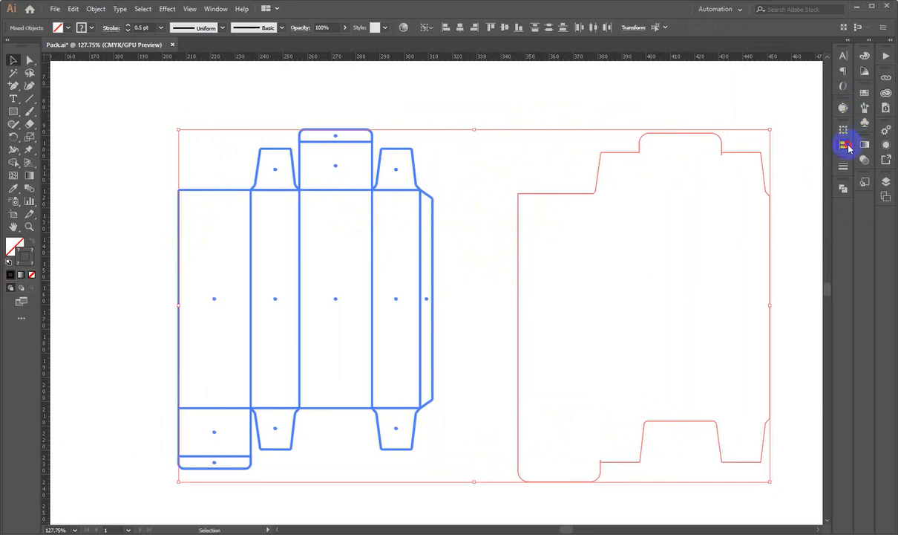
click(719, 153)
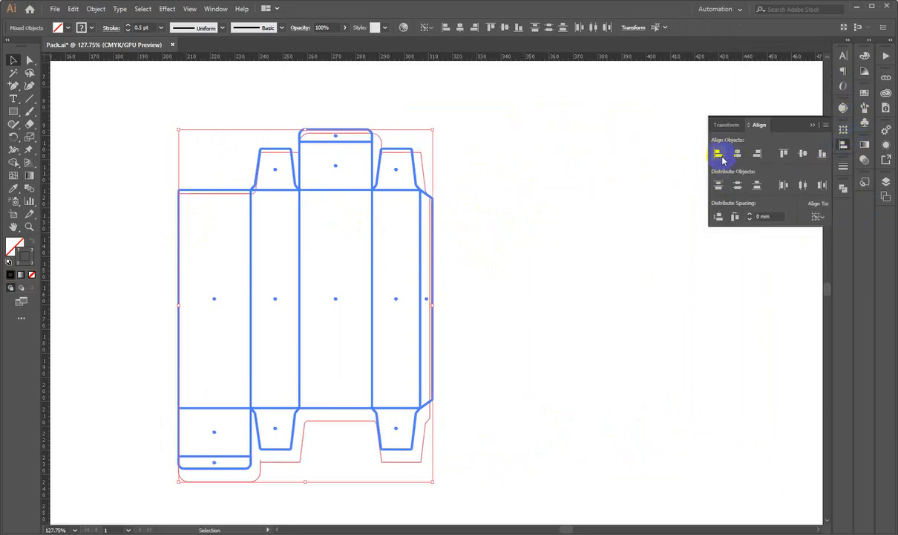
click(786, 153)
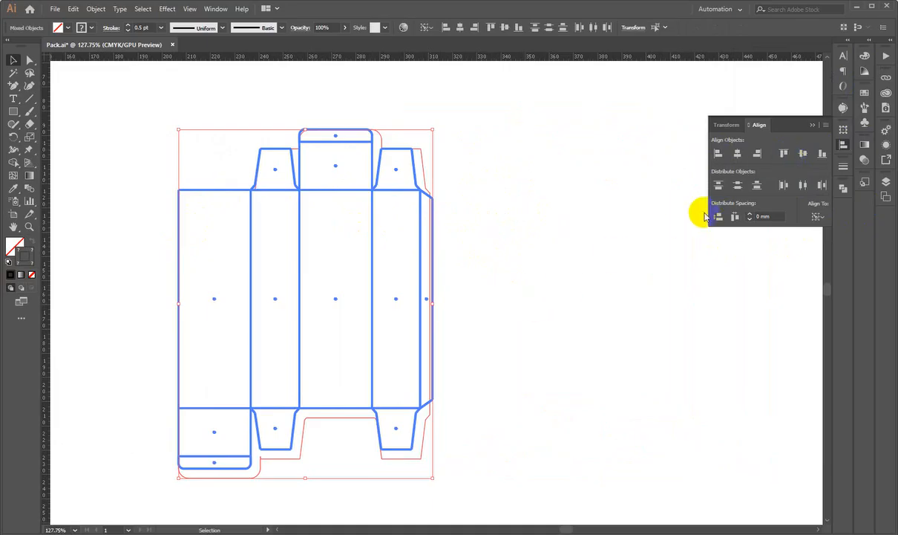
click(802, 153)
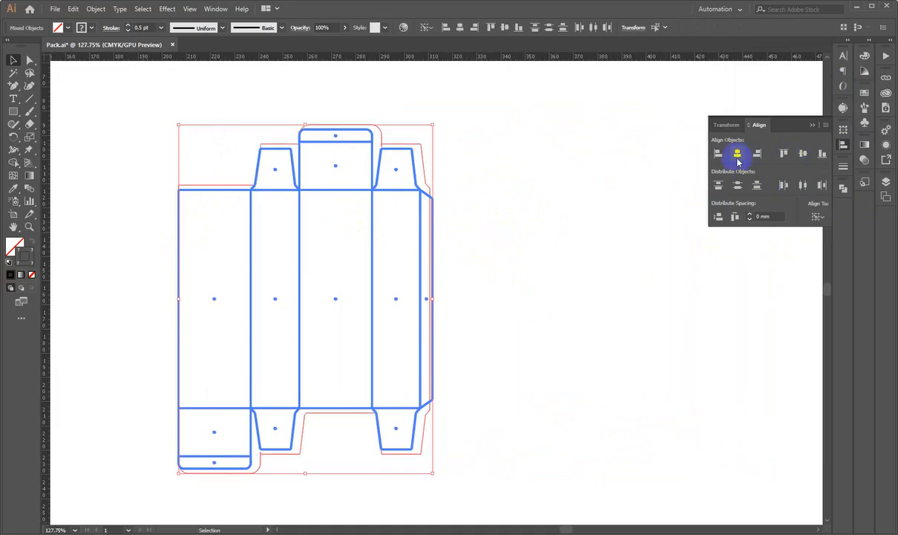
click(737, 155)
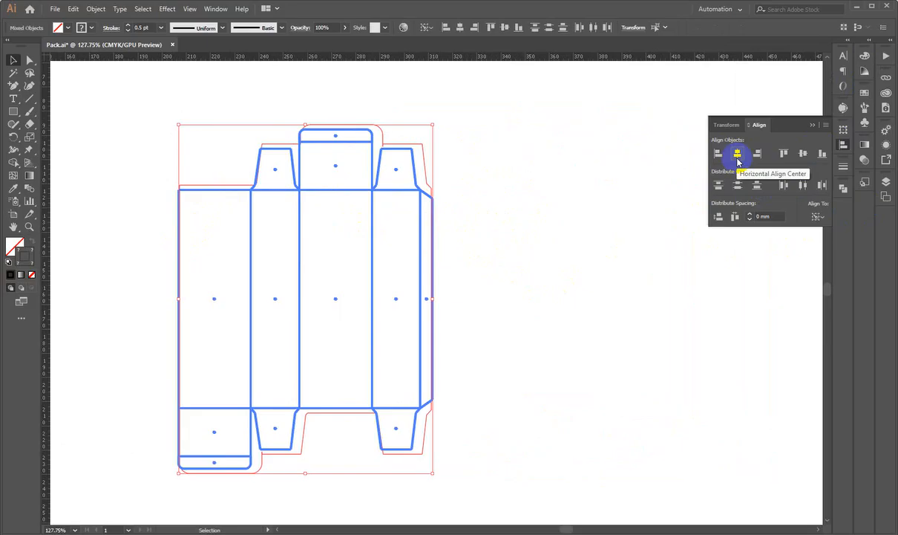
click(630, 276)
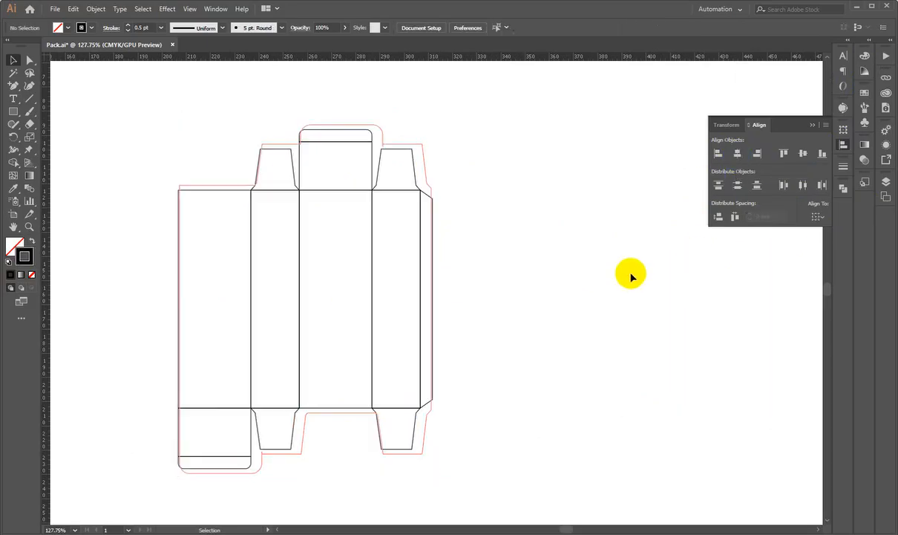
Try to shift the dieline group slightly left inside the bleed outline, undo the move, and deselect the group
drag(425, 223, 495, 237)
drag(457, 186, 617, 205)
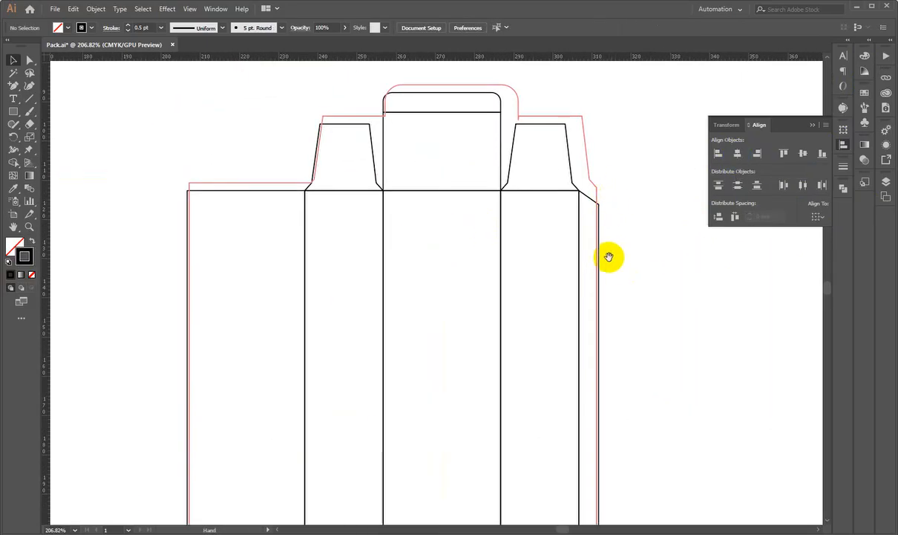
drag(598, 259, 590, 261)
key(z)
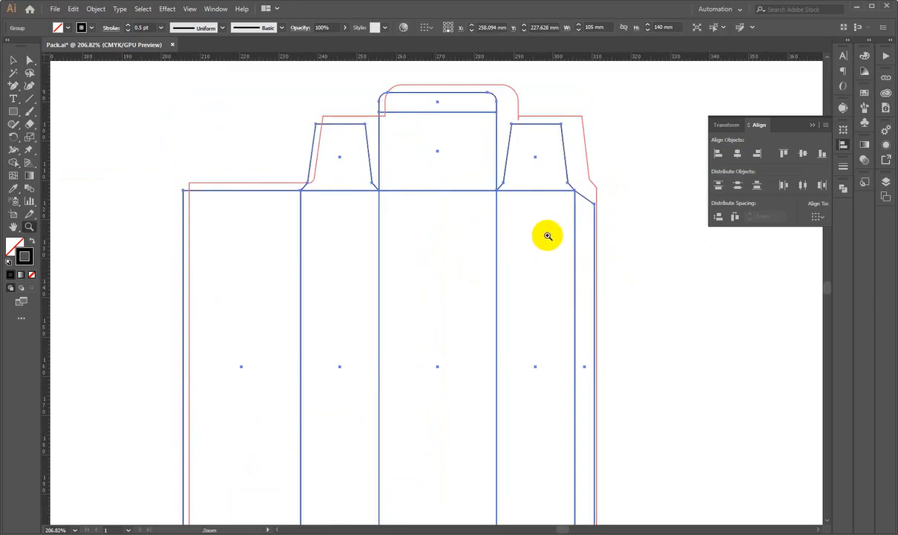
click(648, 235)
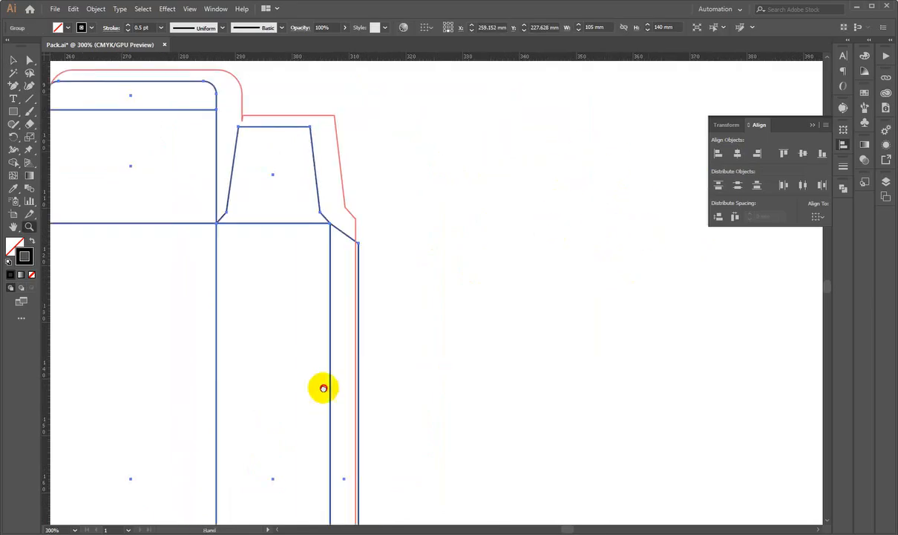
drag(323, 386, 643, 327)
click(12, 63)
drag(466, 185, 330, 238)
drag(329, 238, 349, 261)
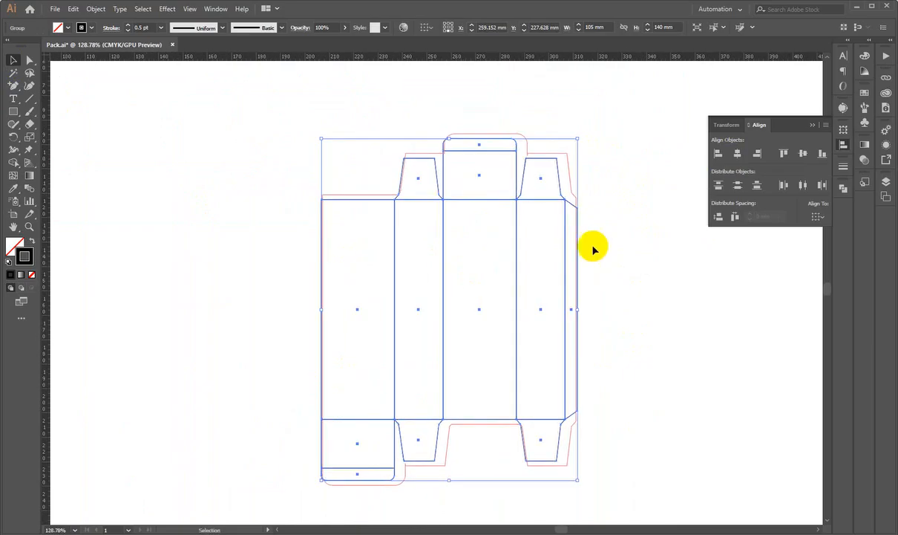
click(593, 249)
Hide the bleed outline and ungroup the dieline, undoing a trial move of the glue flap
click(569, 176)
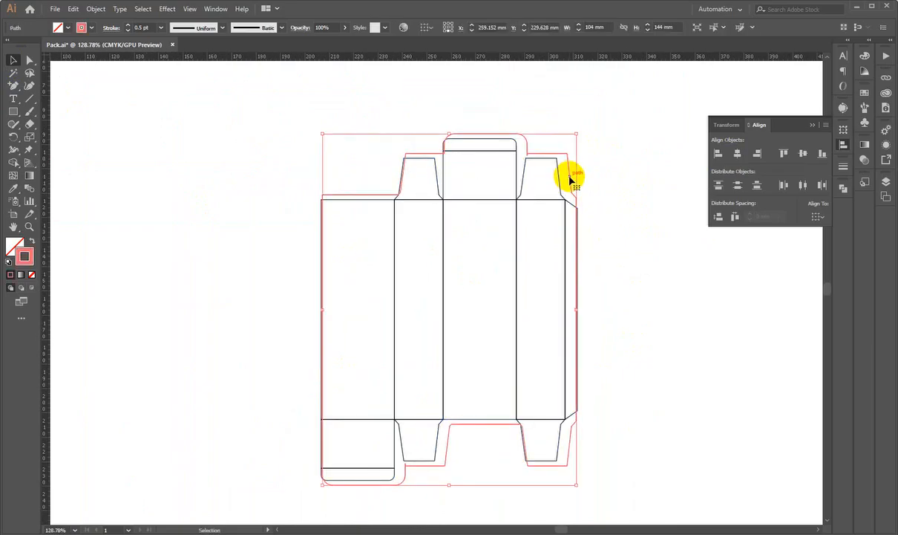
key(Delete)
right_click(516, 229)
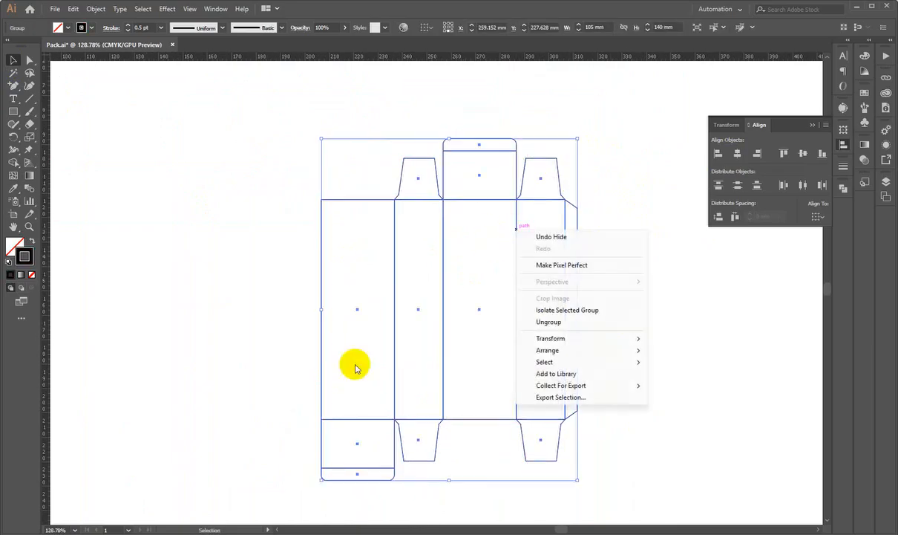
click(549, 322)
click(621, 332)
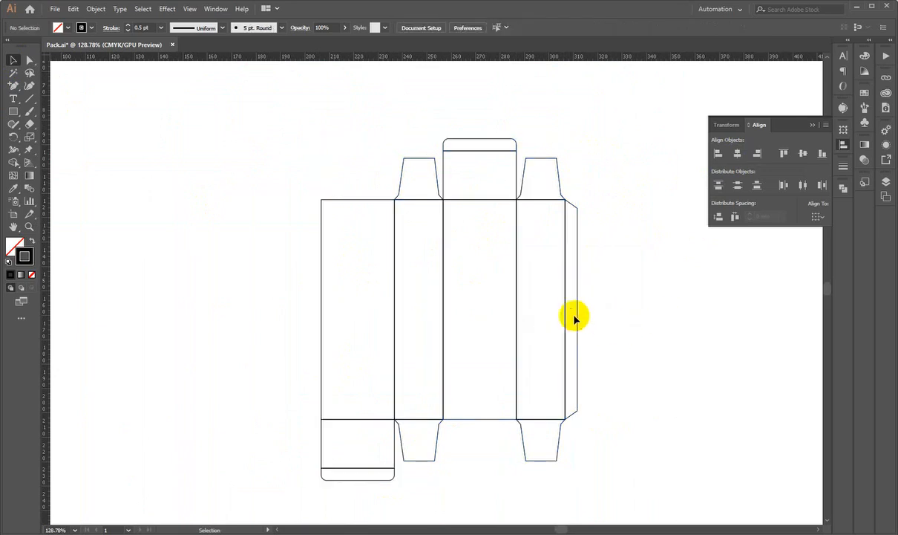
drag(574, 318, 672, 333)
key(ctrl+z)
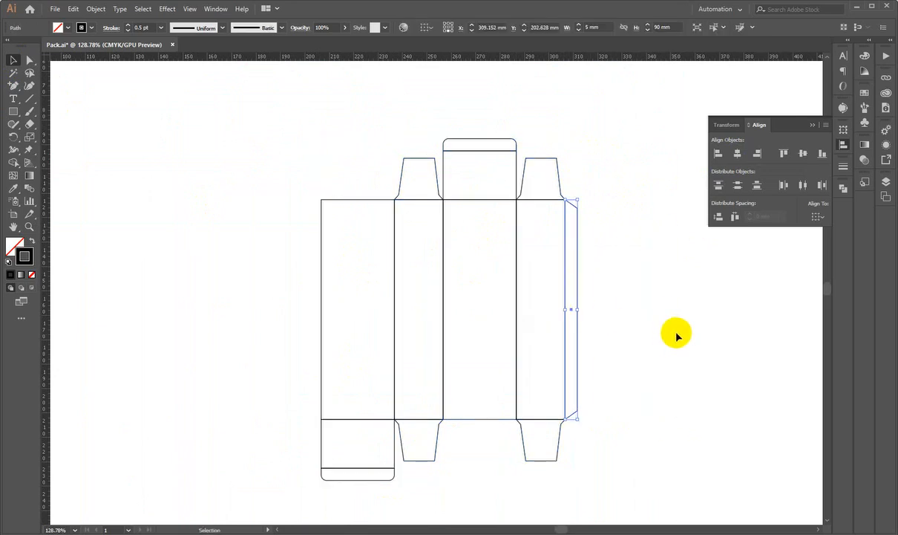
Group all dieline panels and flaps except the glue flap, show the hidden bleed outline again, and deselect everything
drag(246, 135, 652, 513)
drag(603, 292, 577, 275)
key(ctrl+g)
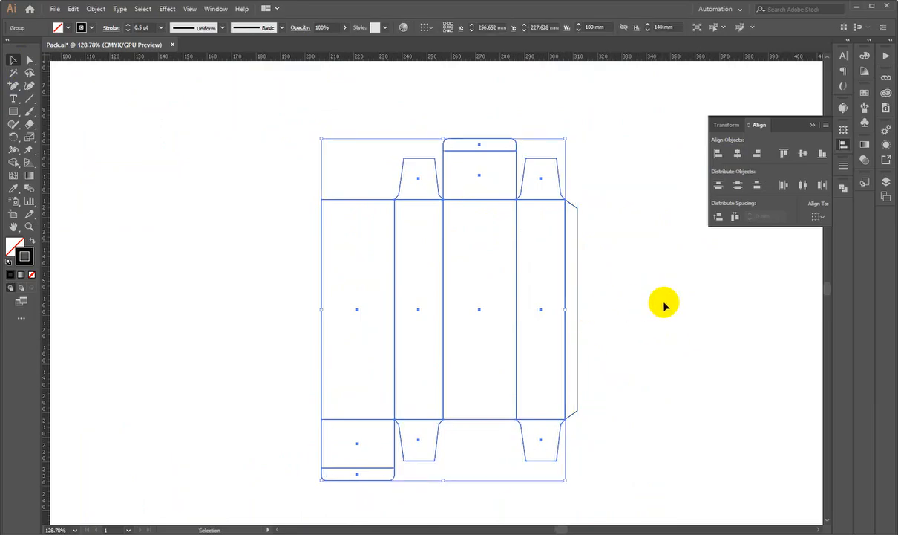
click(665, 305)
key(ctrl+alt+3)
click(650, 328)
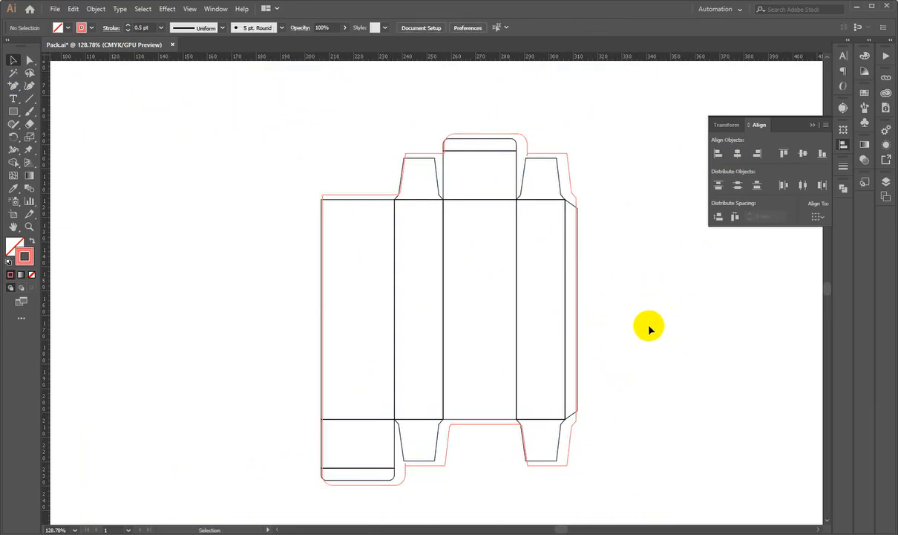
Centre the bleed outline horizontally and vertically on the grouped panels without the glue flap, and check the margin around the edges
drag(419, 123, 466, 217)
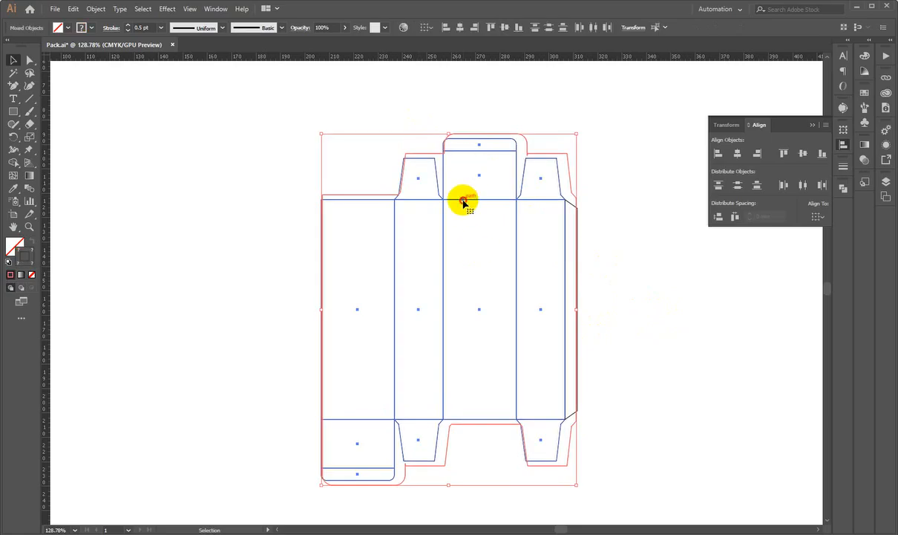
click(468, 199)
click(737, 153)
click(804, 154)
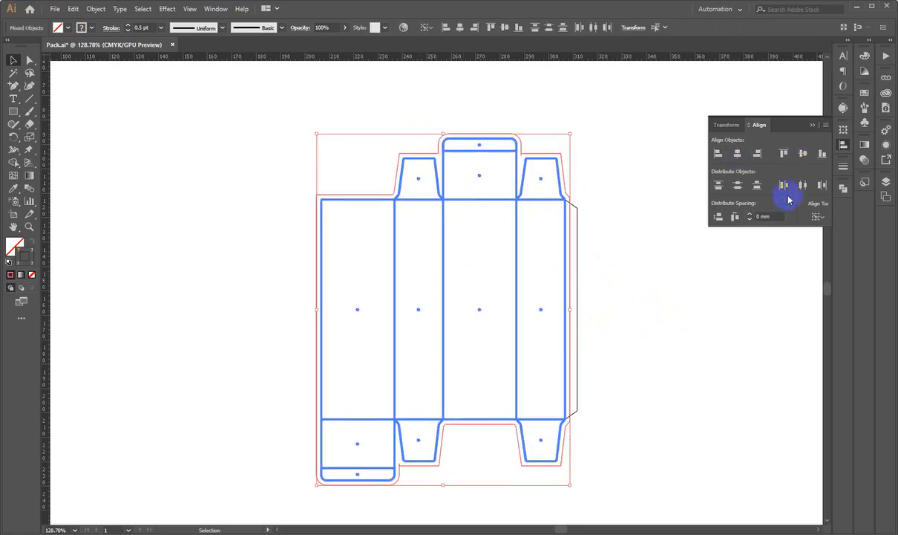
click(706, 427)
ctrl+click(547, 246)
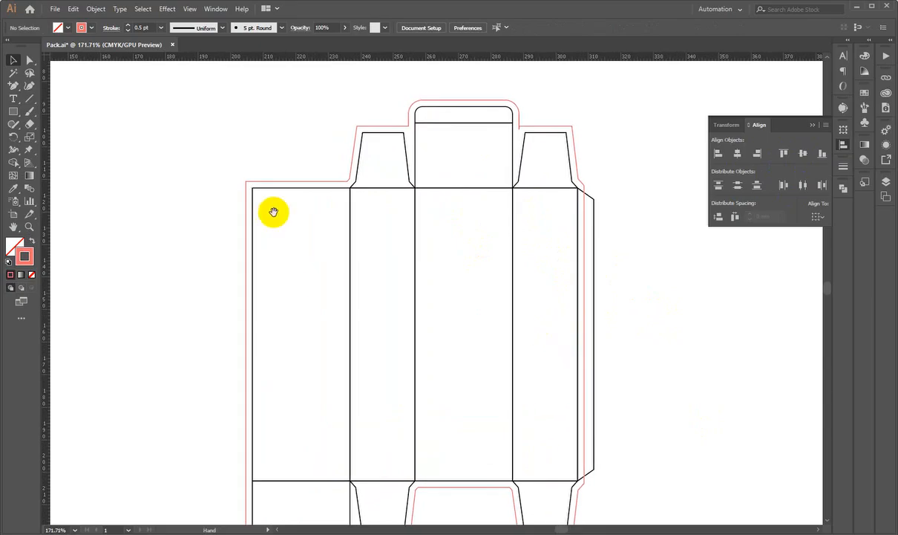
drag(485, 429, 496, 275)
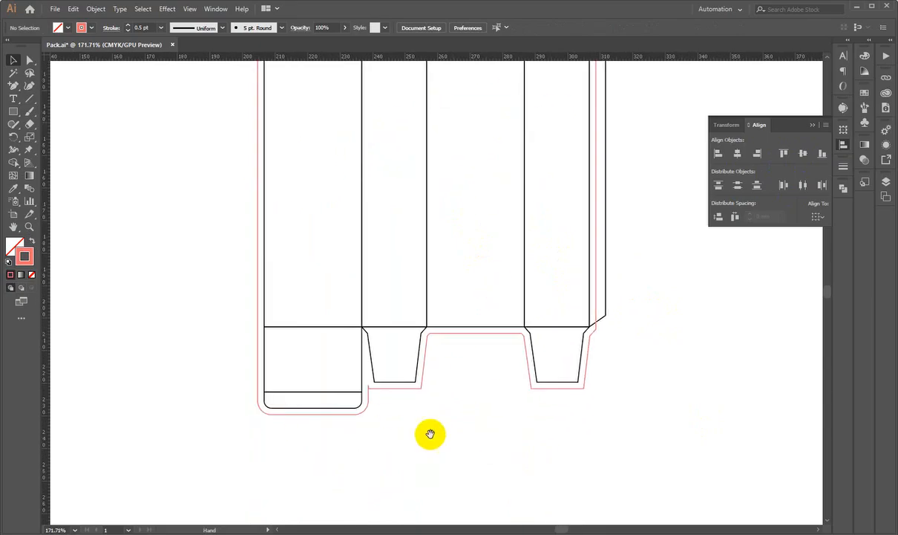
drag(475, 434, 483, 444)
drag(483, 382, 415, 427)
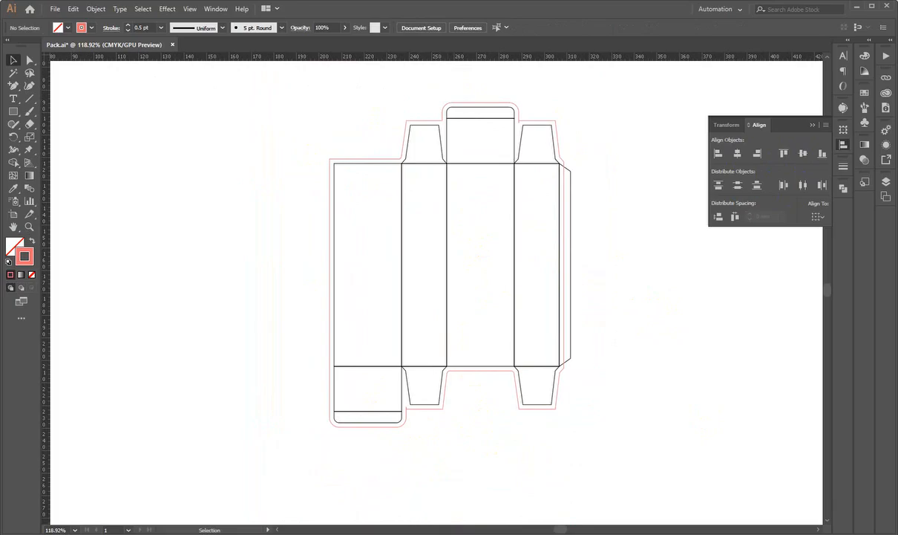
Switch to File Explorer, open Racing Car.eps from the Downloads folder, and dismiss the version warning
key(alt+Tab)
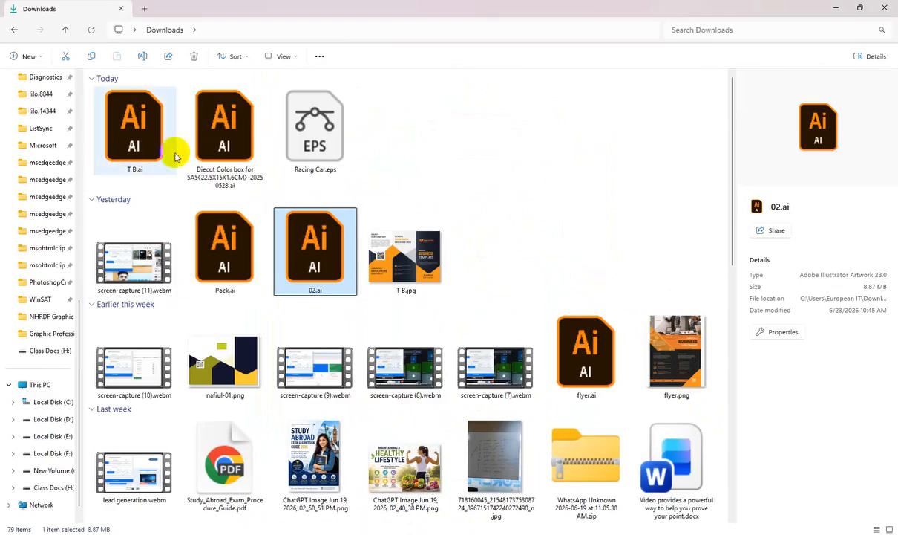
click(310, 127)
key(alt+Tab)
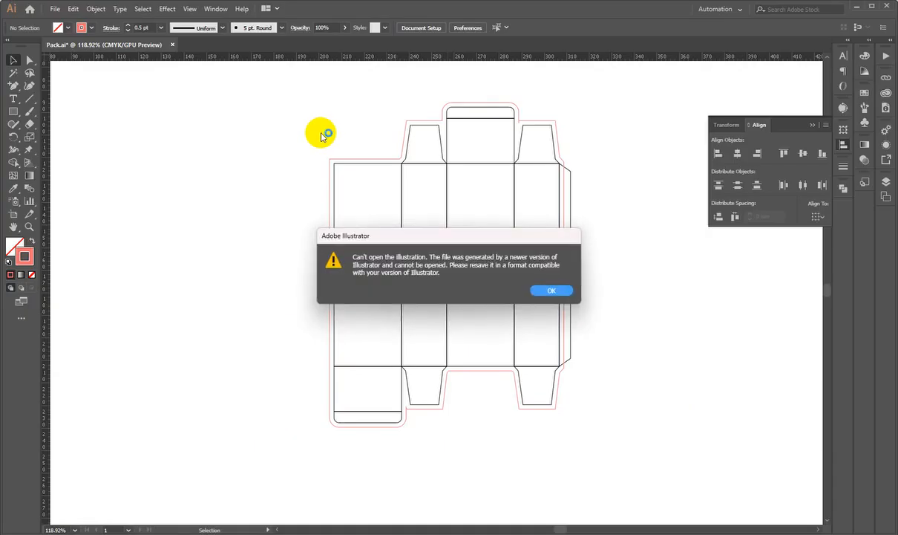
click(554, 292)
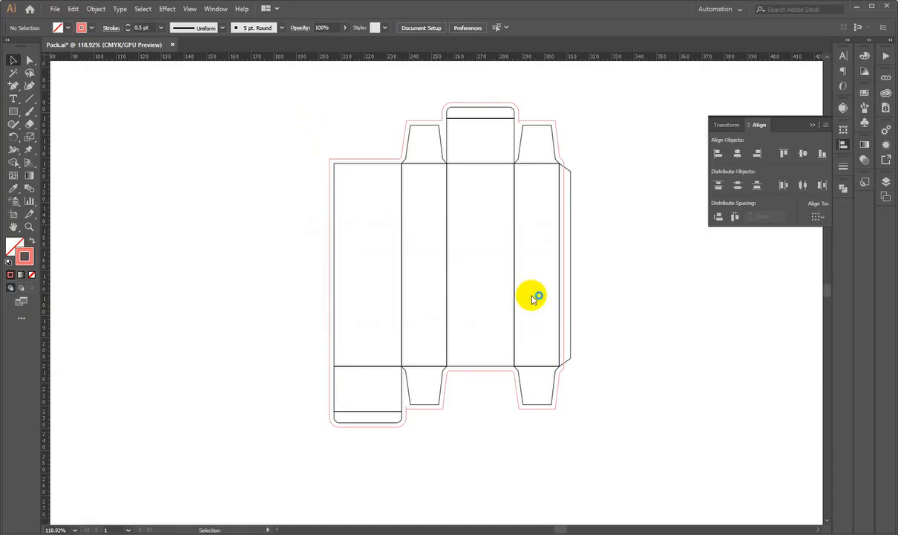
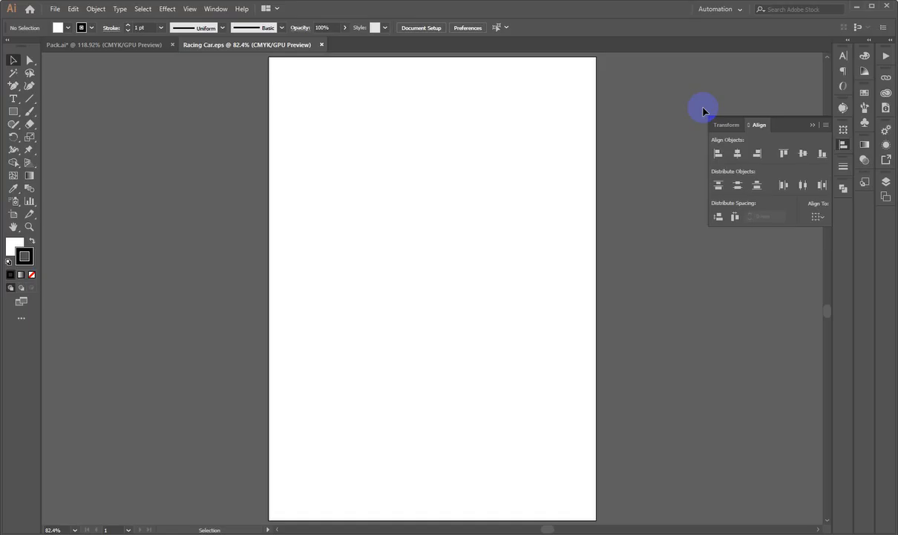
Look over the Racing Car.eps artboard, collapse the alignment options, and close the document
scroll(564, 125, down, 5)
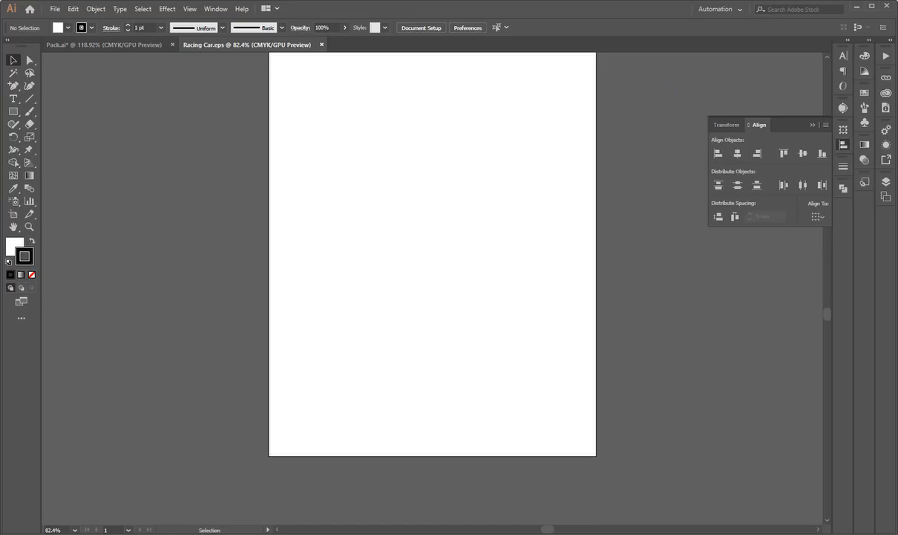
scroll(361, 502, up, 2)
drag(527, 258, 518, 369)
drag(487, 356, 457, 383)
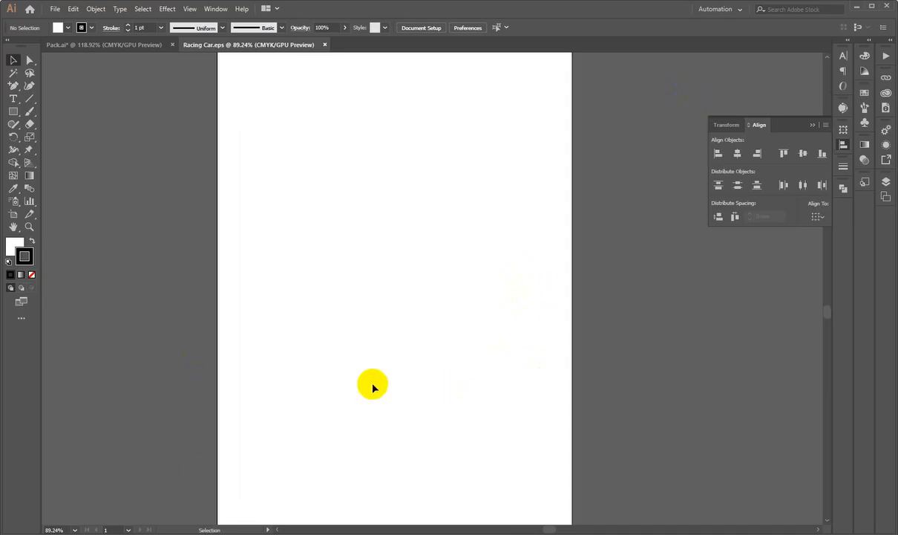
drag(757, 303, 297, 401)
drag(588, 185, 750, 306)
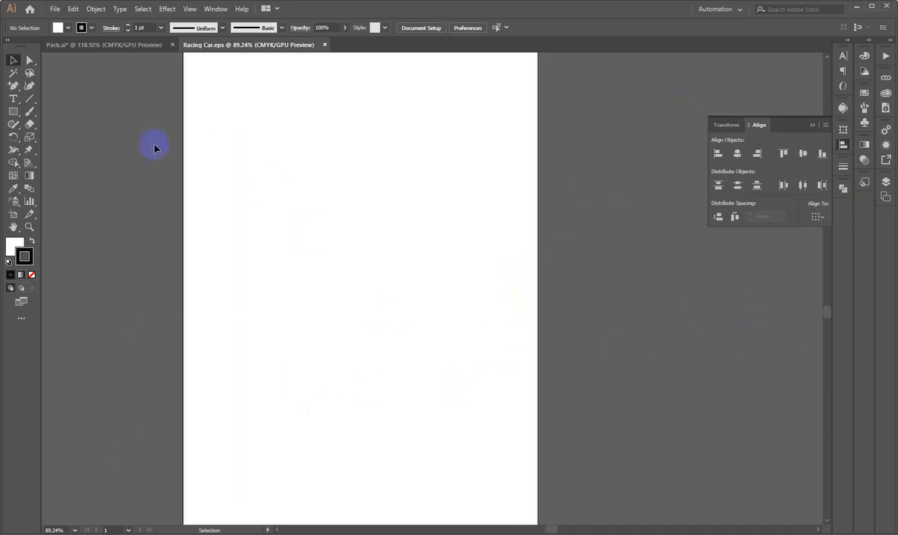
click(843, 147)
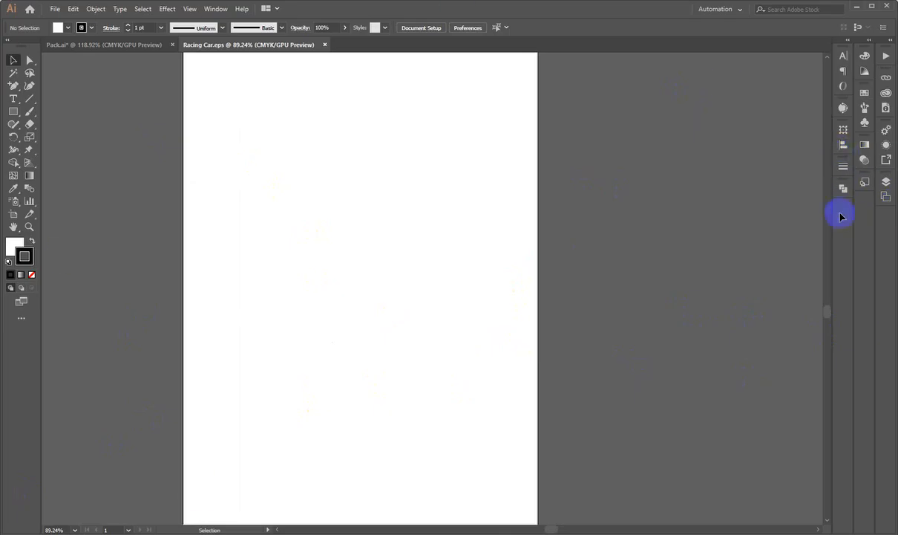
key(a)
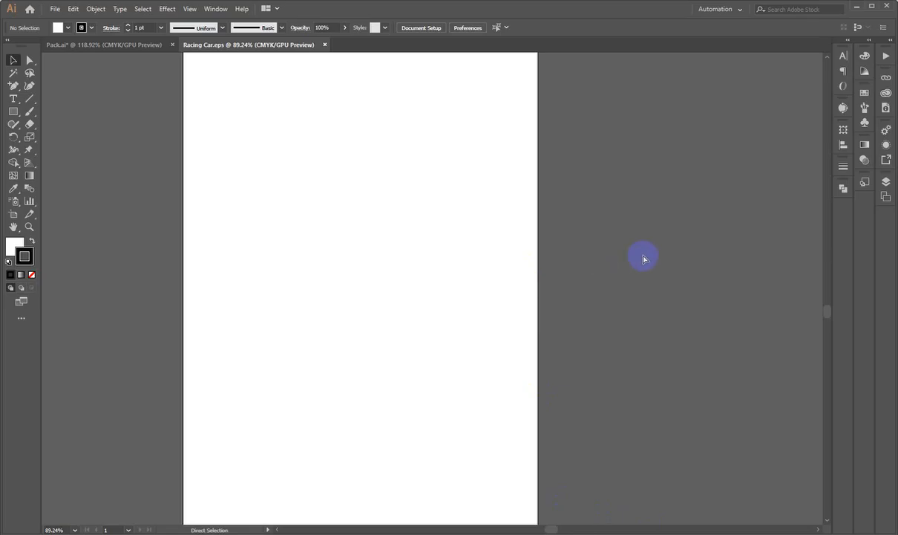
key(ctrl+w)
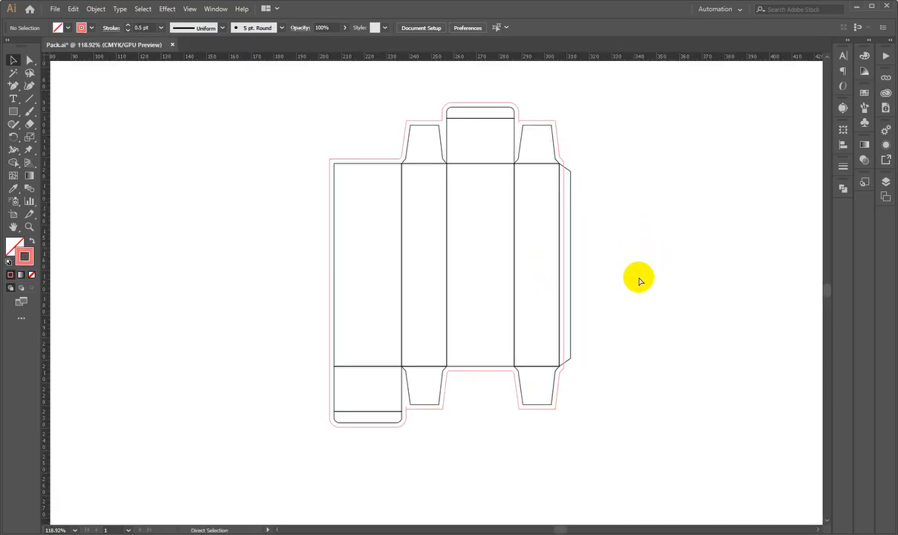
drag(627, 252, 493, 337)
drag(493, 336, 371, 372)
drag(589, 267, 627, 298)
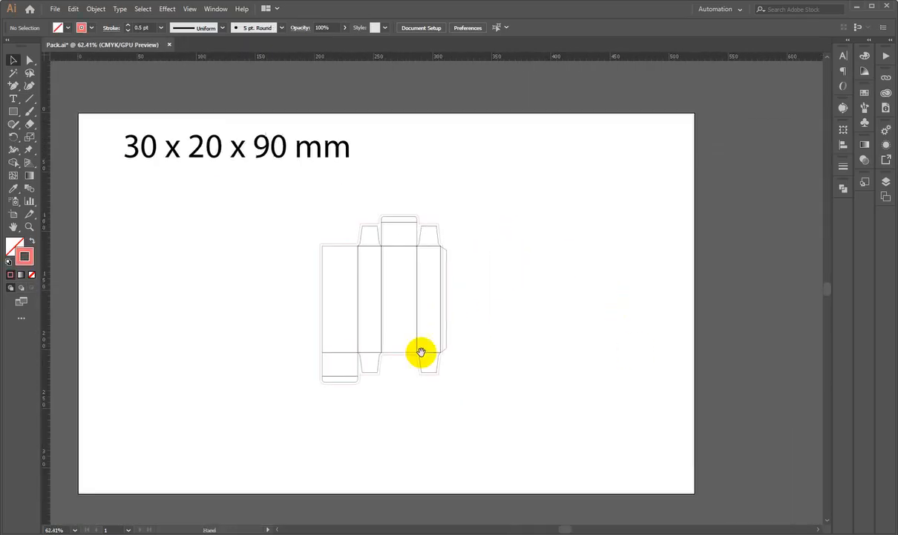
Examine the bleed outline around the upper tuck flap, the dust flaps and the glue flap of the box dieline
drag(421, 352, 555, 330)
drag(603, 174, 773, 263)
drag(444, 349, 487, 297)
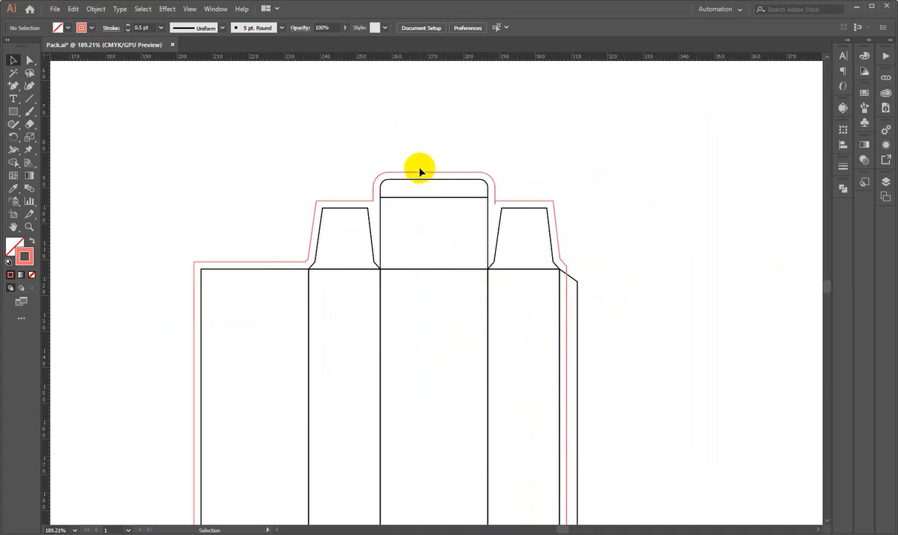
scroll(420, 172, down, 3)
drag(536, 301, 492, 334)
drag(578, 299, 584, 317)
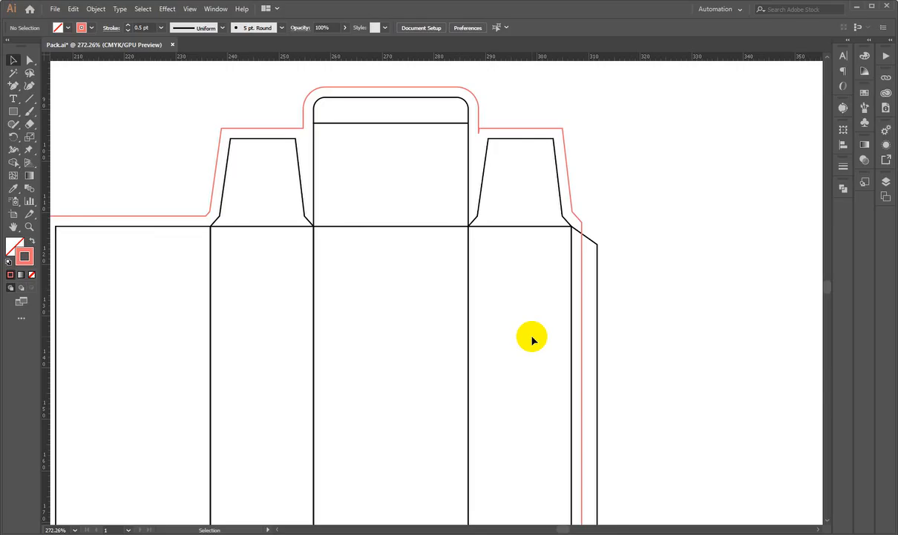
key(ctrl+0)
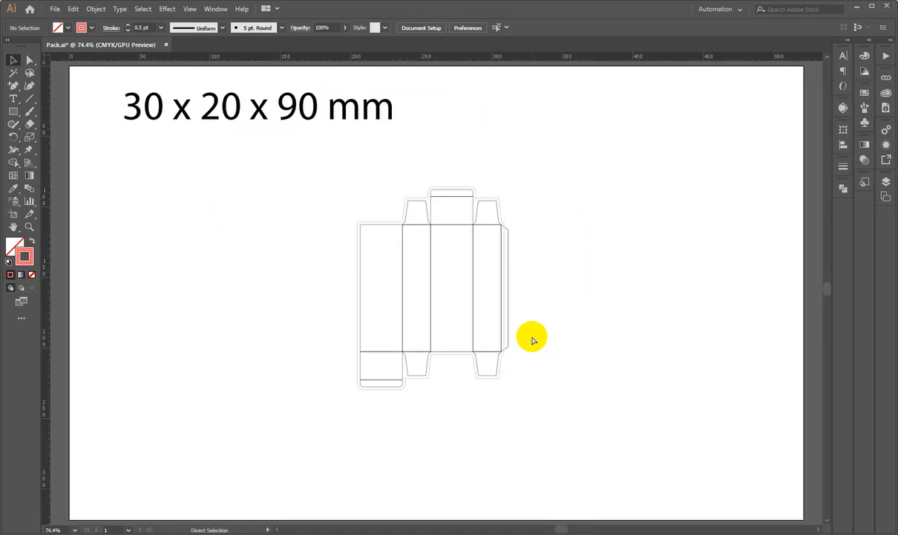
Check the bleed margin from the first panel across the upper flaps to the glue flap, and look over the whole dieline
drag(413, 244, 657, 204)
scroll(460, 206, up, 1)
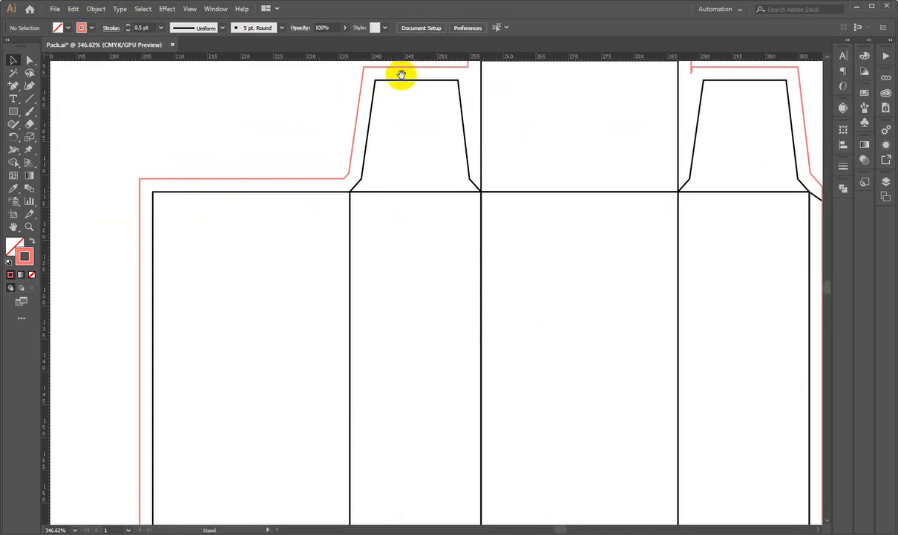
drag(478, 88, 431, 229)
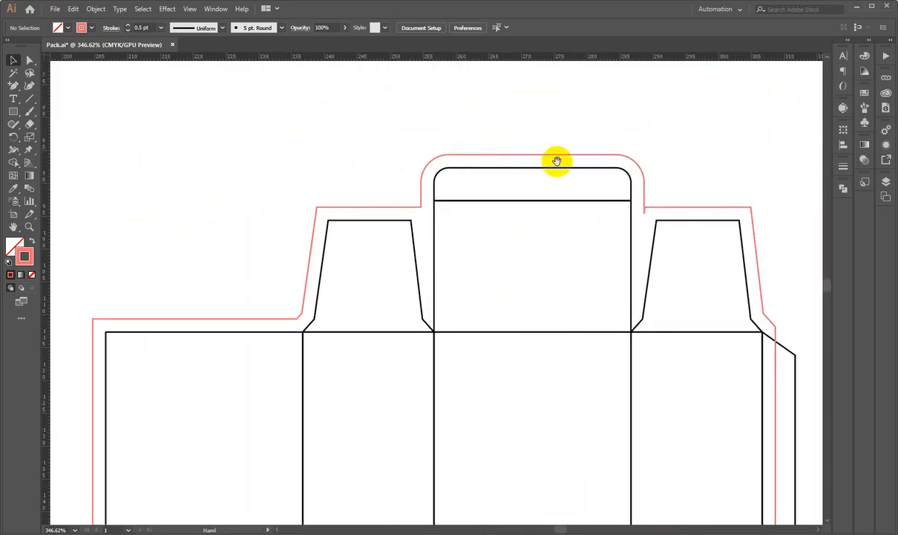
drag(628, 324, 563, 290)
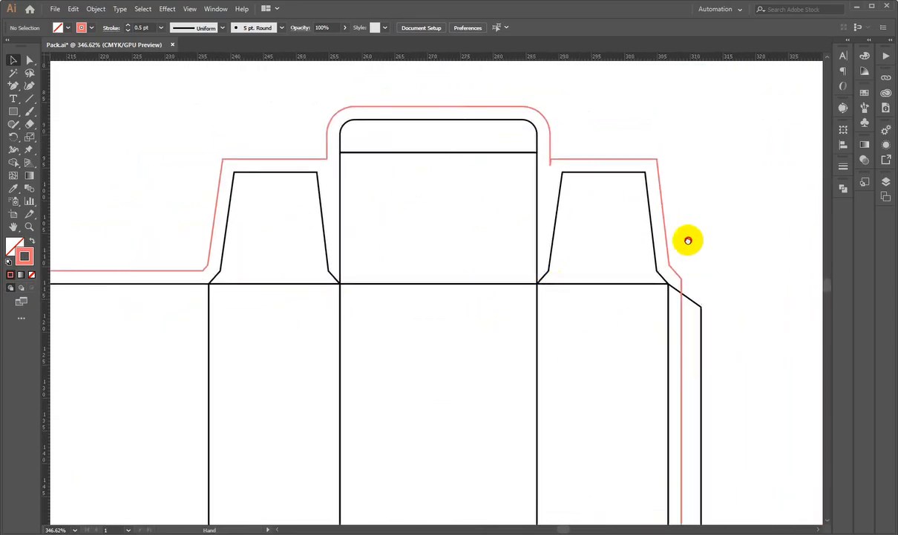
key(ctrl+0)
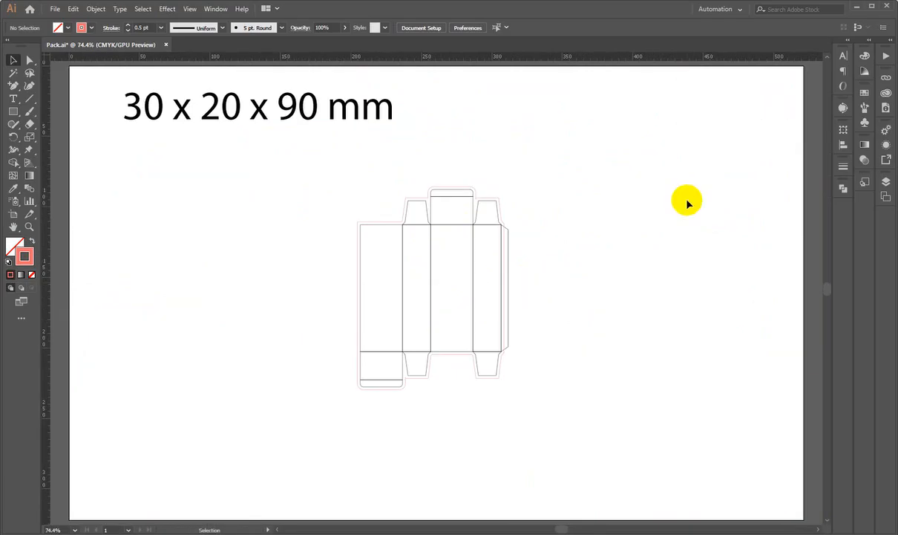
drag(458, 296, 643, 237)
drag(273, 164, 341, 218)
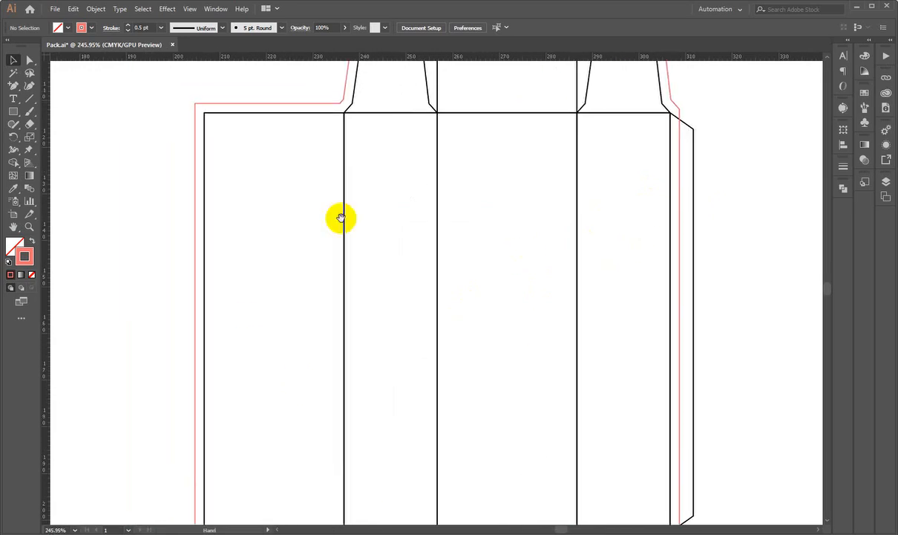
drag(463, 376, 449, 364)
drag(548, 236, 507, 277)
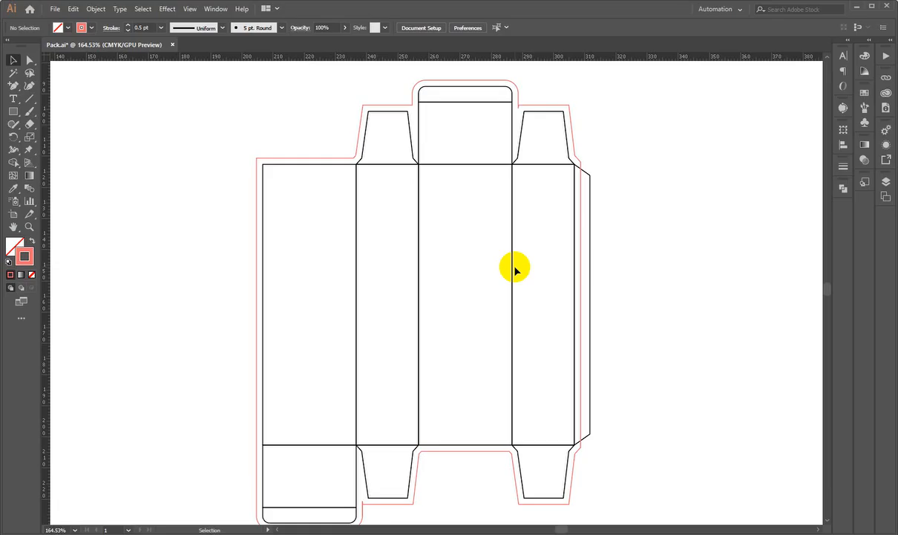
Copy the box dieline's panels and flaps, leaving out the side glue flap
drag(413, 241, 371, 341)
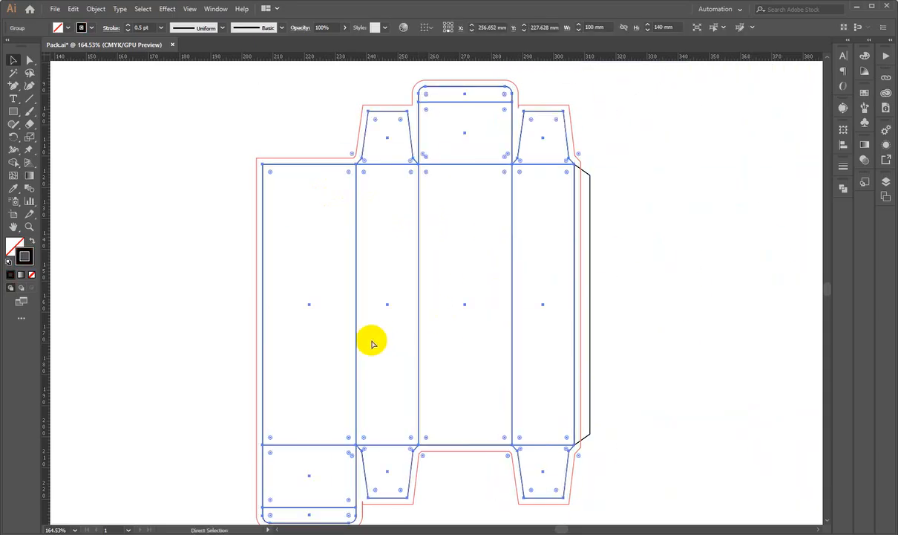
click(673, 183)
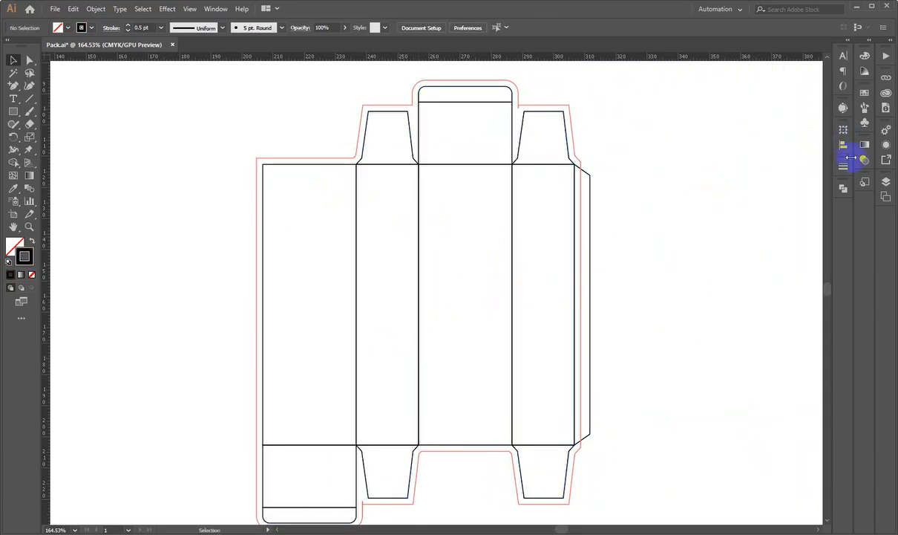
Add a top layer named Diecut and place the Bleed layer beneath the Dieline layer
click(886, 181)
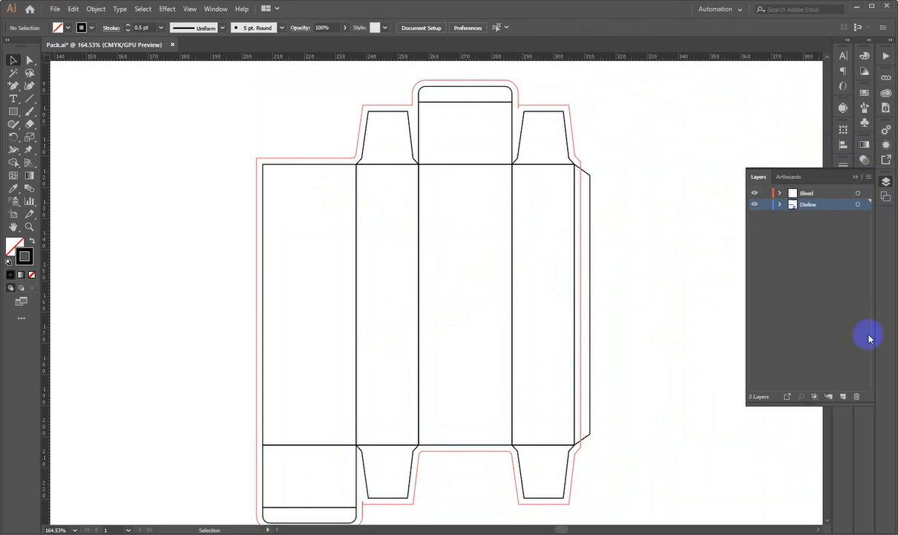
click(843, 396)
drag(822, 207, 816, 244)
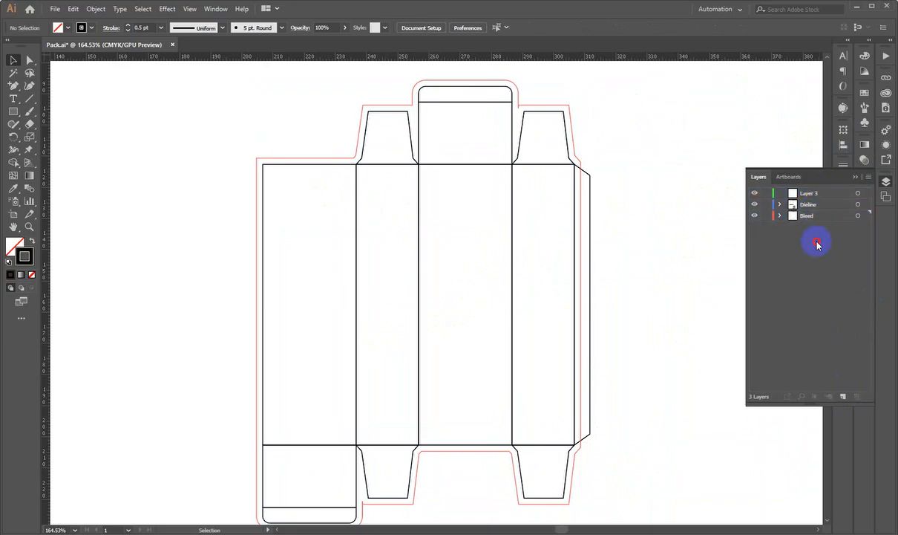
double_click(817, 193)
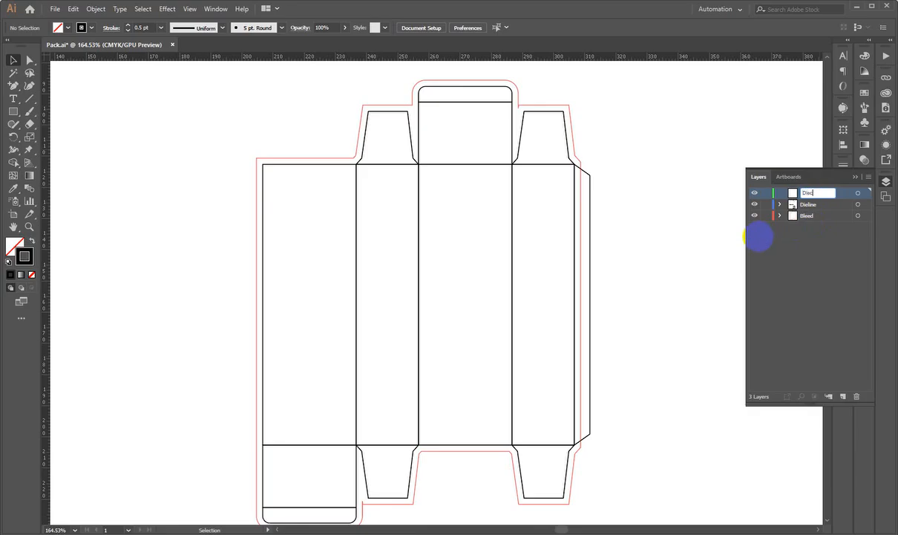
text(Diecut)
key(Return)
Paste the copied panels and flaps into the Diecut layer, on the empty artboard area beside the original dieline
drag(626, 254, 596, 276)
drag(657, 269, 434, 296)
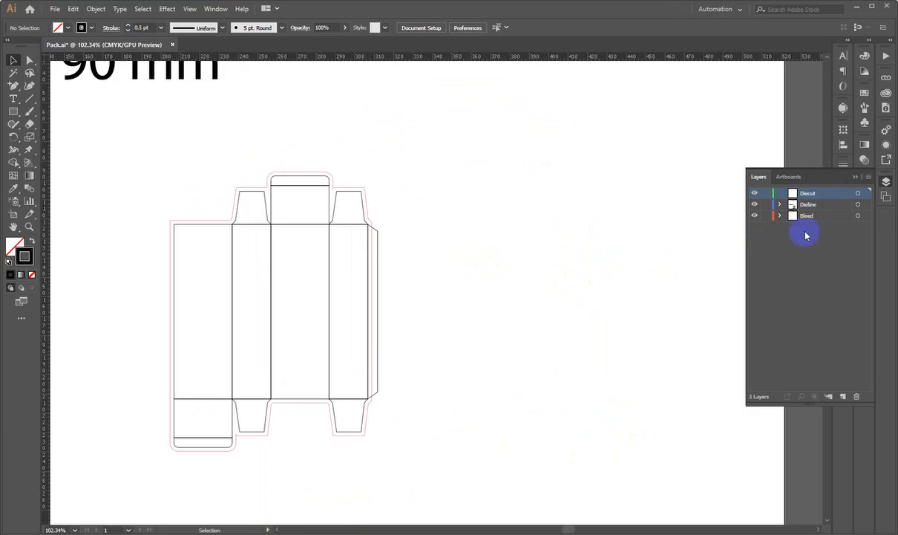
key(space)
drag(625, 228, 517, 238)
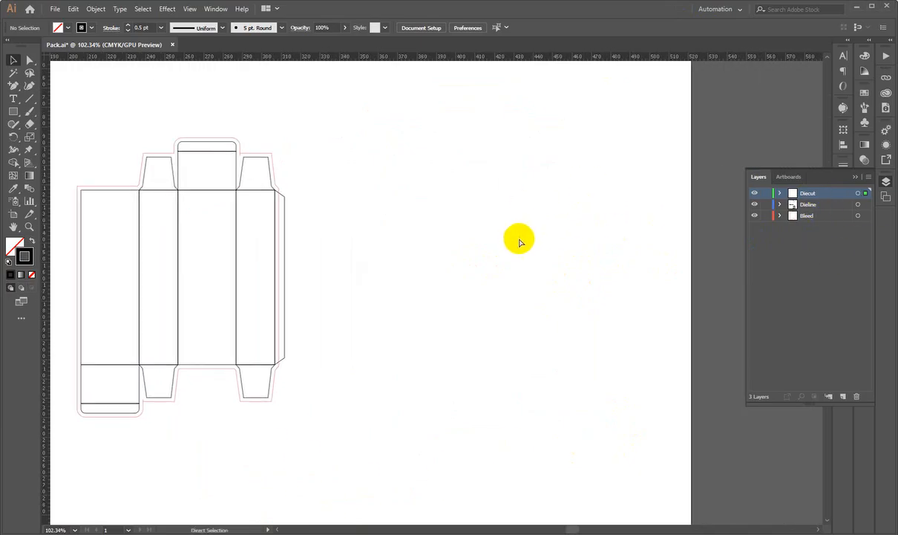
key(ctrl+v)
drag(490, 209, 562, 194)
key(ctrl+space)
drag(559, 128, 710, 239)
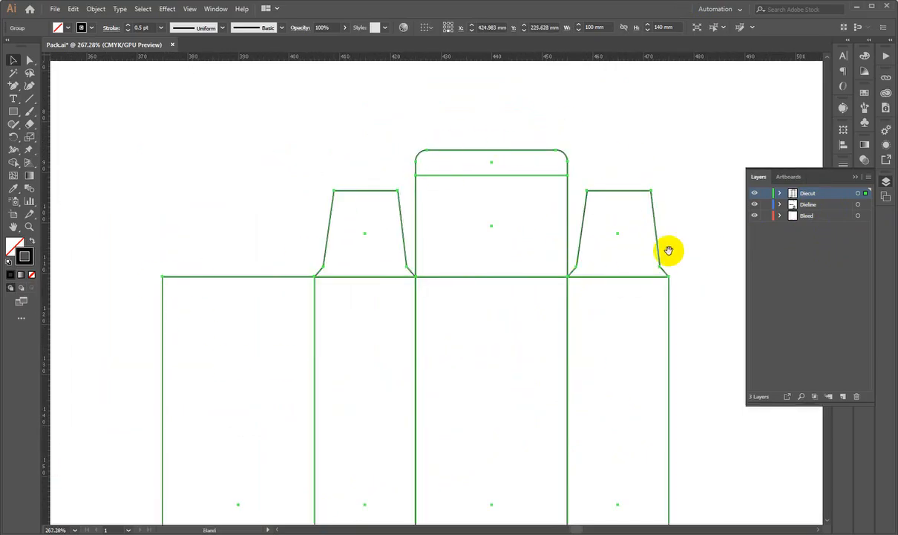
drag(323, 470, 358, 300)
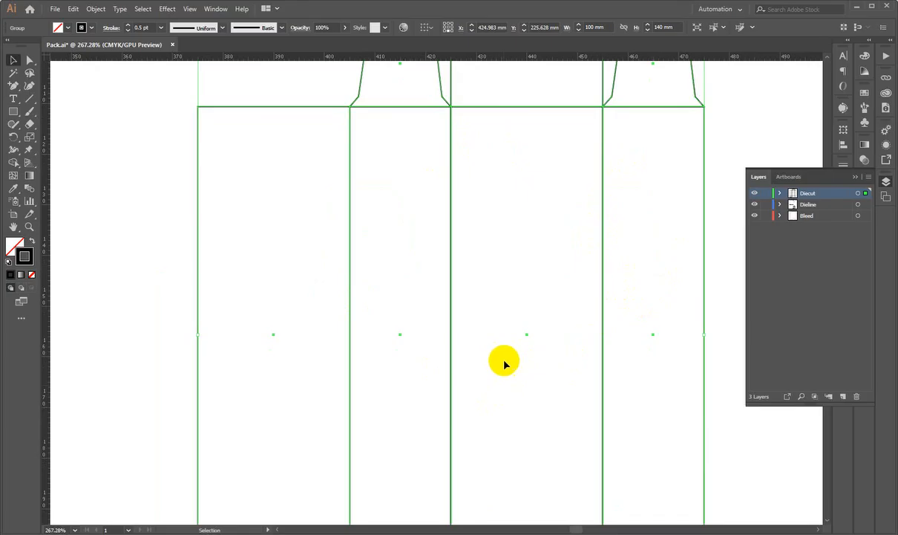
scroll(363, 303, down, 4)
Duplicate the pasted box outline and place the duplicate level with it, on the side away from the original dieline
drag(394, 275, 375, 334)
drag(376, 336, 601, 287)
key(ctrl+z)
drag(501, 292, 421, 300)
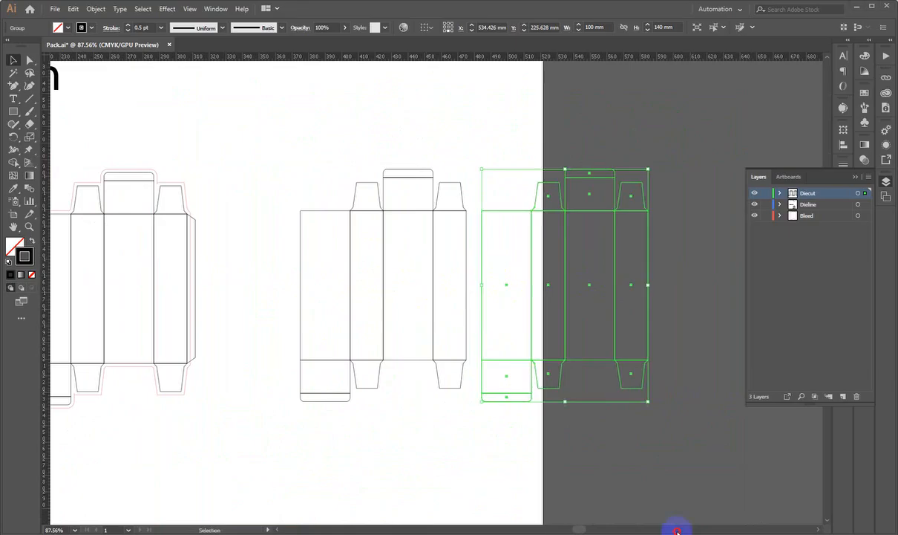
Select both Diecut copies together and place them on the artboard, clear of the original dieline
drag(445, 241, 534, 386)
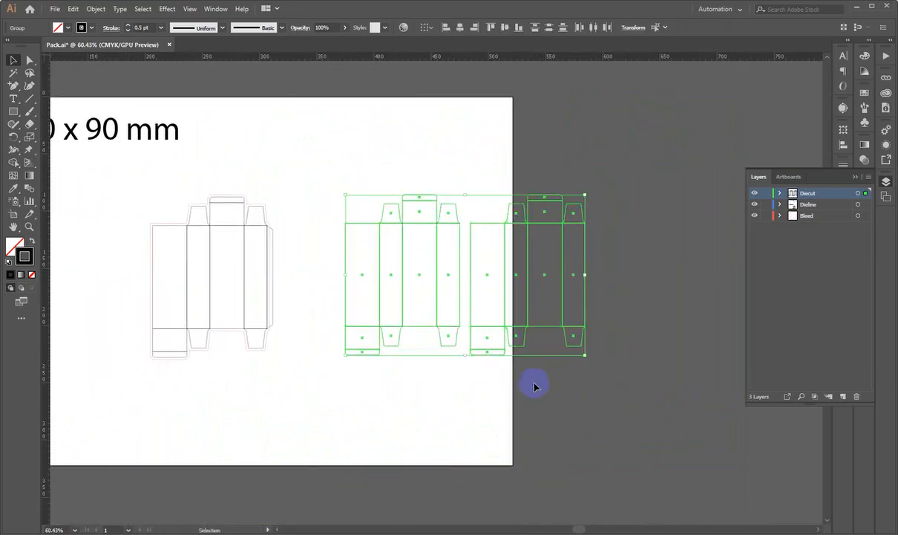
drag(442, 353, 277, 317)
drag(268, 241, 523, 247)
drag(542, 236, 617, 321)
drag(613, 328, 593, 361)
drag(377, 226, 264, 243)
click(556, 235)
scroll(566, 248, right, 3)
click(706, 293)
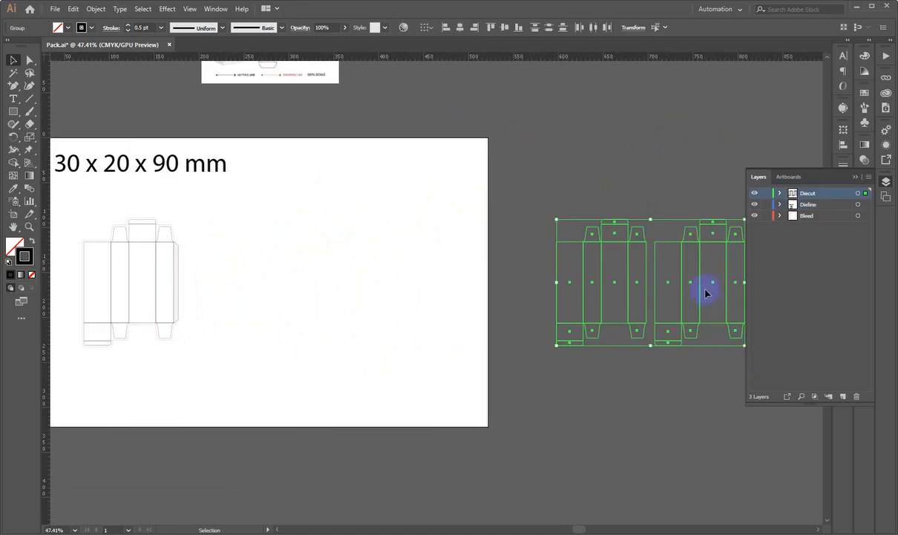
drag(701, 278, 384, 277)
Move the Diecut copy nearest the original dieline about 7 mm farther from the second copy
click(432, 392)
drag(341, 309, 476, 330)
drag(335, 391, 190, 217)
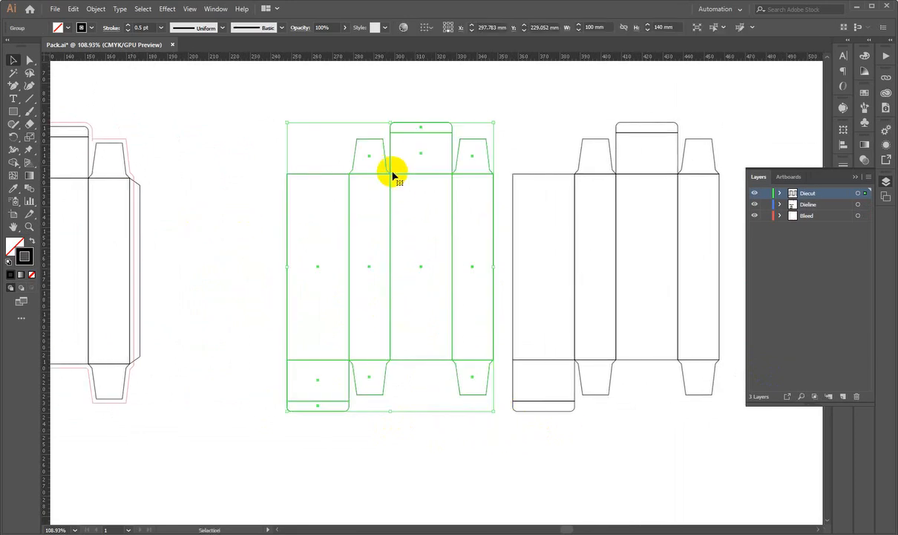
drag(391, 178, 377, 178)
Give the Diecut copy nearest the original dieline a dashed stroke with 3 pt dashes
click(844, 162)
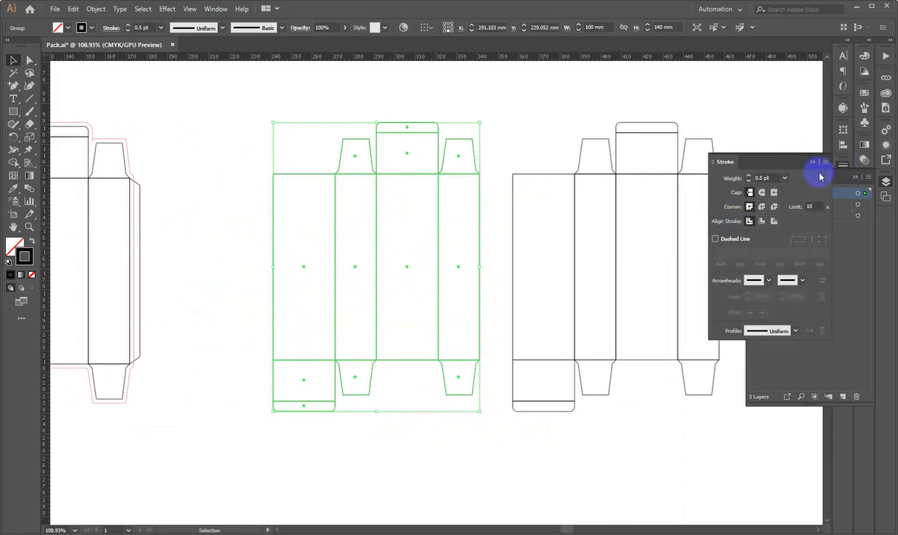
click(715, 239)
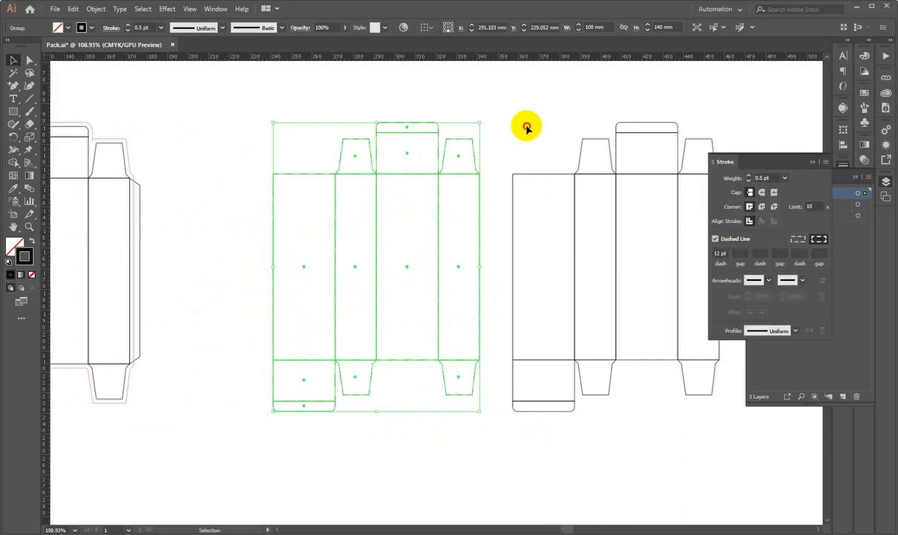
click(524, 128)
drag(469, 162, 474, 167)
click(377, 173)
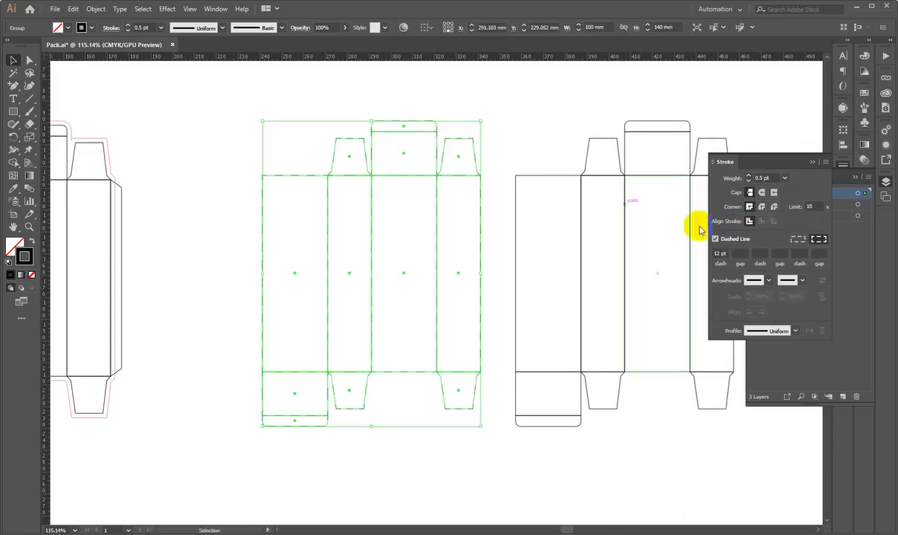
click(719, 253)
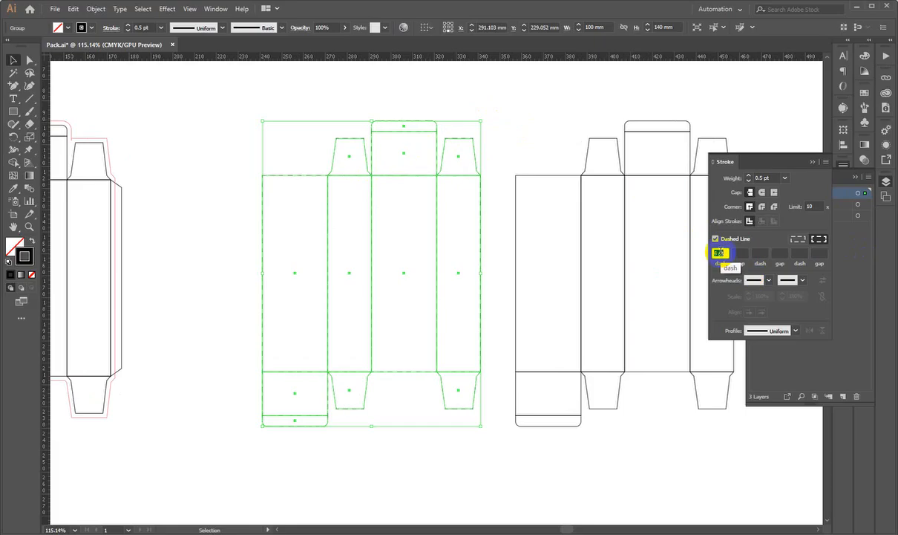
text(3)
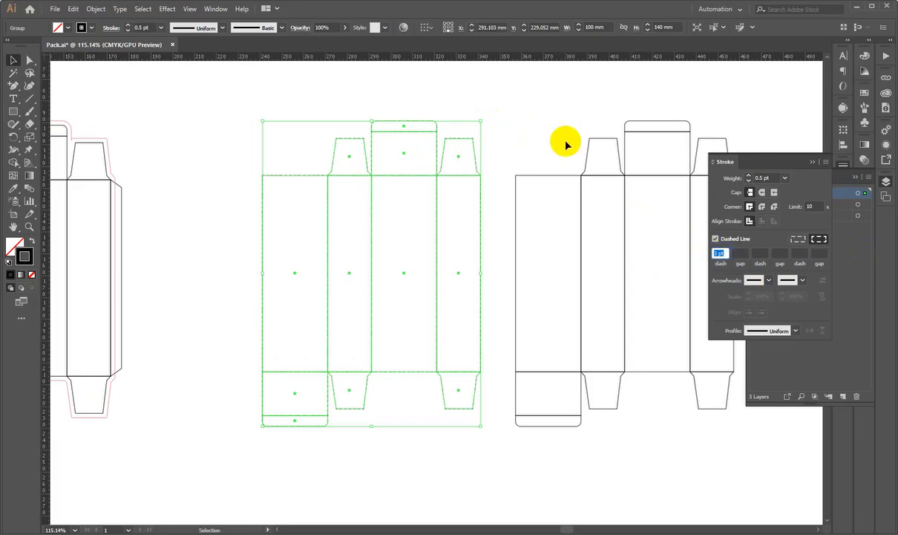
click(538, 112)
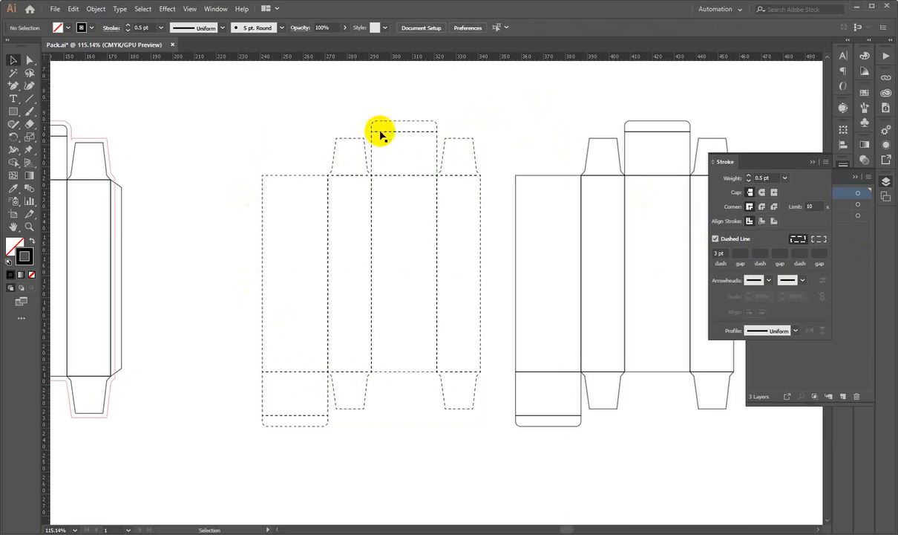
Delete the three vertical fold lines between the body panels of the solid-line copy
drag(527, 170, 477, 177)
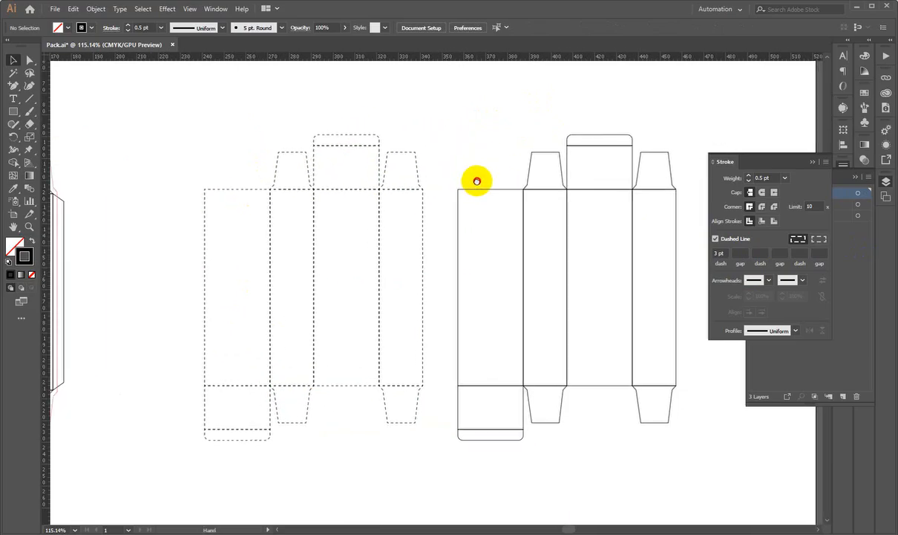
drag(297, 176, 292, 211)
drag(540, 206, 361, 195)
mouse_move(430, 160)
mouse_down()
mouse_move(452, 195)
mouse_move(439, 173)
mouse_up()
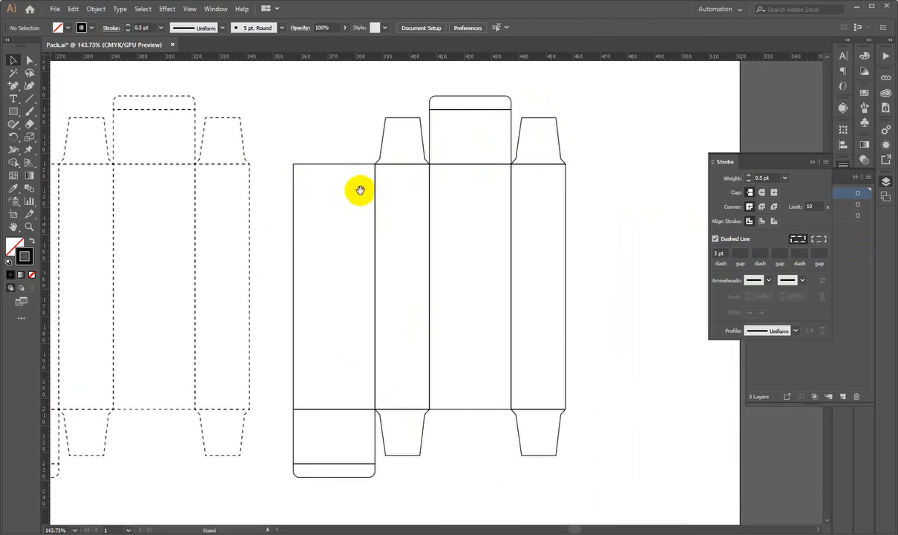
drag(380, 229, 379, 220)
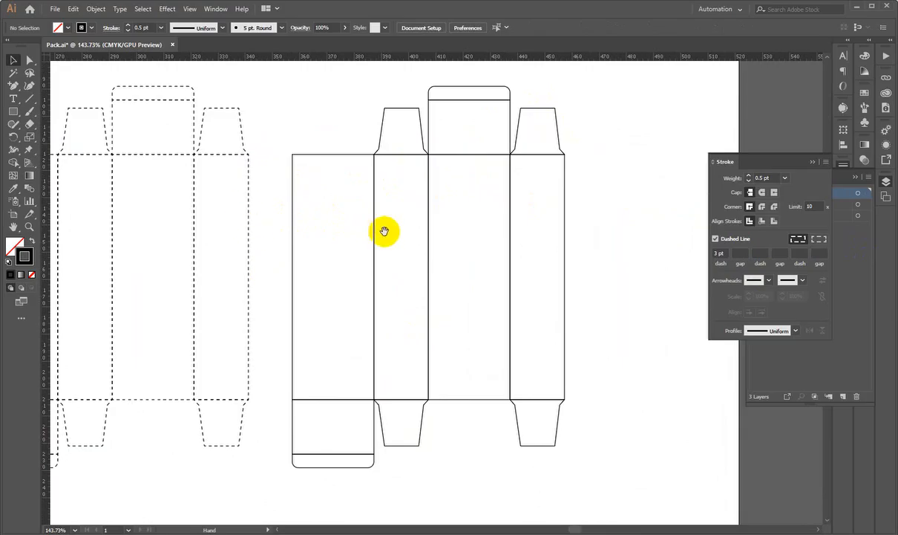
drag(31, 68, 88, 66)
drag(360, 213, 525, 256)
key(Delete)
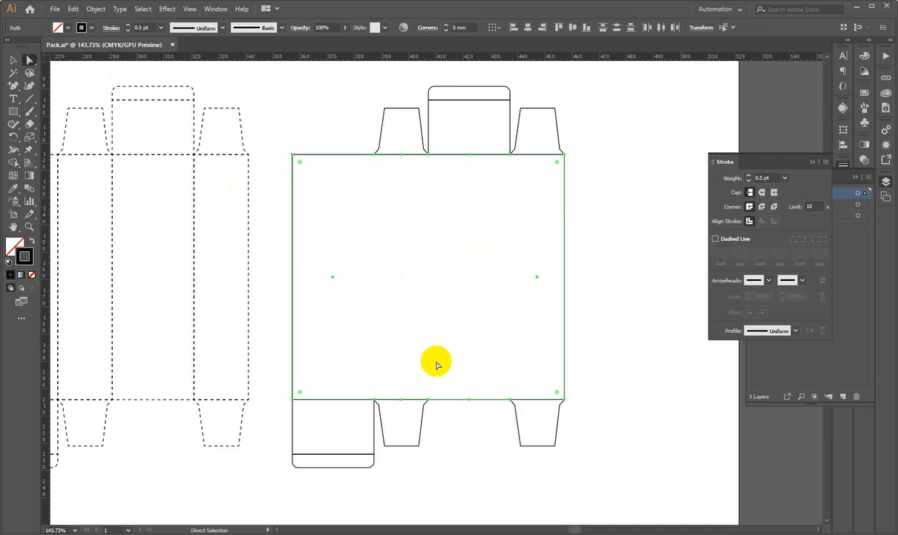
Delete the fold lines above the lower-left dust flap and across the lower closure panel and its tuck flap
scroll(446, 340, down, 2)
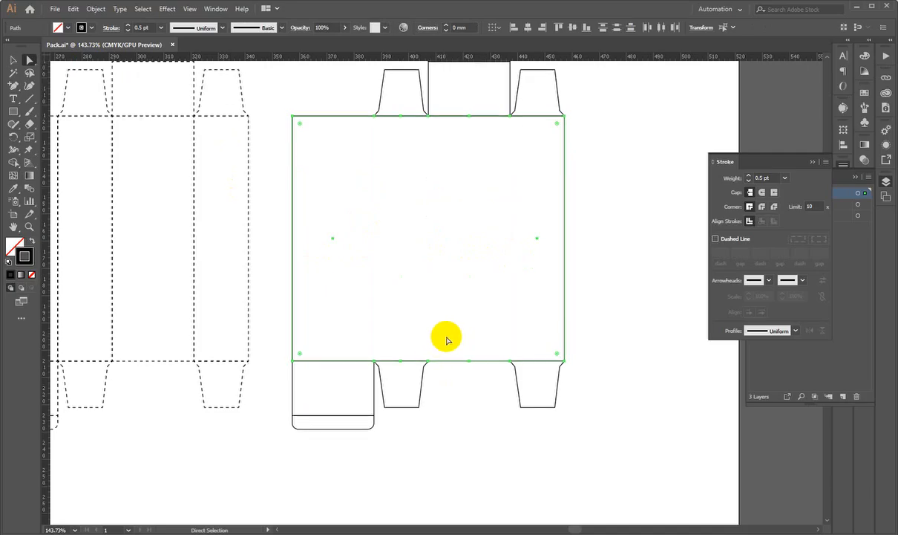
click(401, 374)
key(Delete)
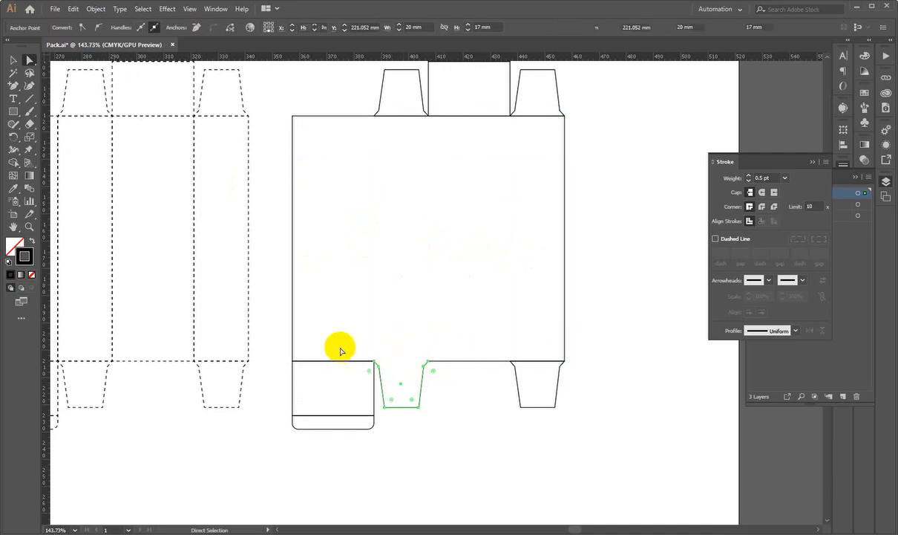
drag(328, 344, 344, 390)
key(Delete)
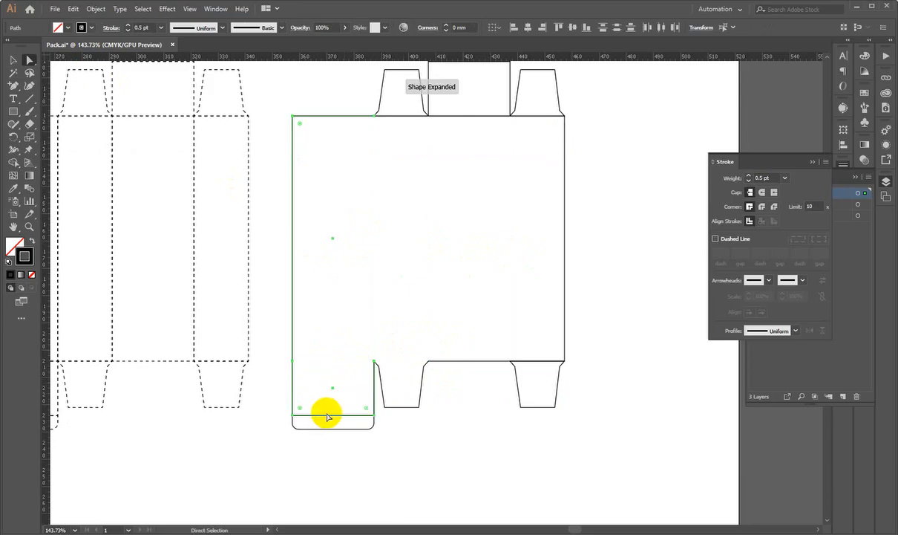
click(328, 424)
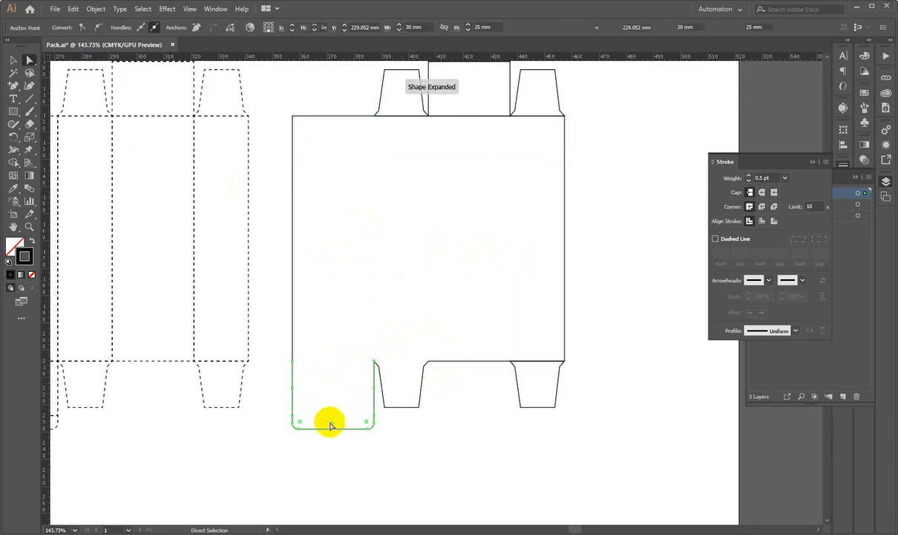
Delete the fold lines on the upper dust flaps and upper closure panel, plus the one above the lower-right dust flap
scroll(381, 327, up, 3)
drag(398, 187, 396, 186)
key(Delete)
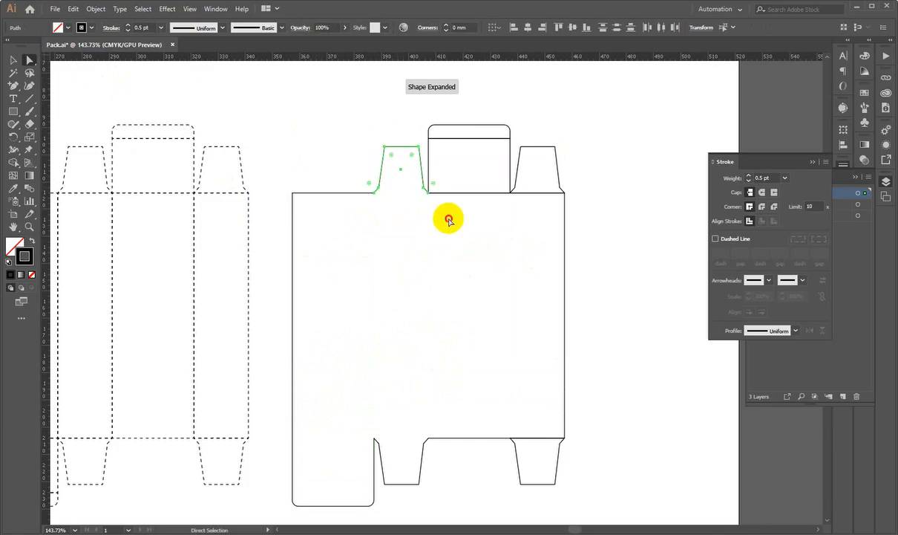
drag(449, 219, 468, 132)
key(Delete)
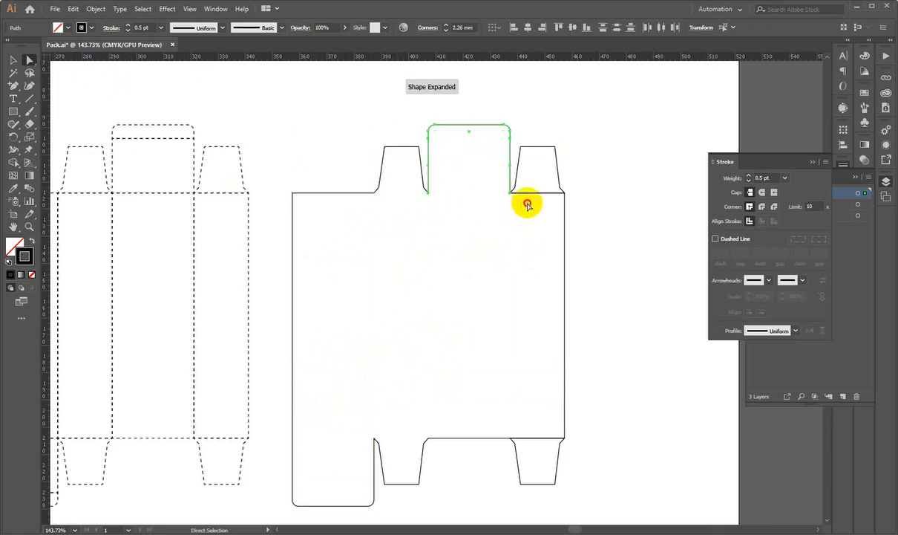
click(537, 192)
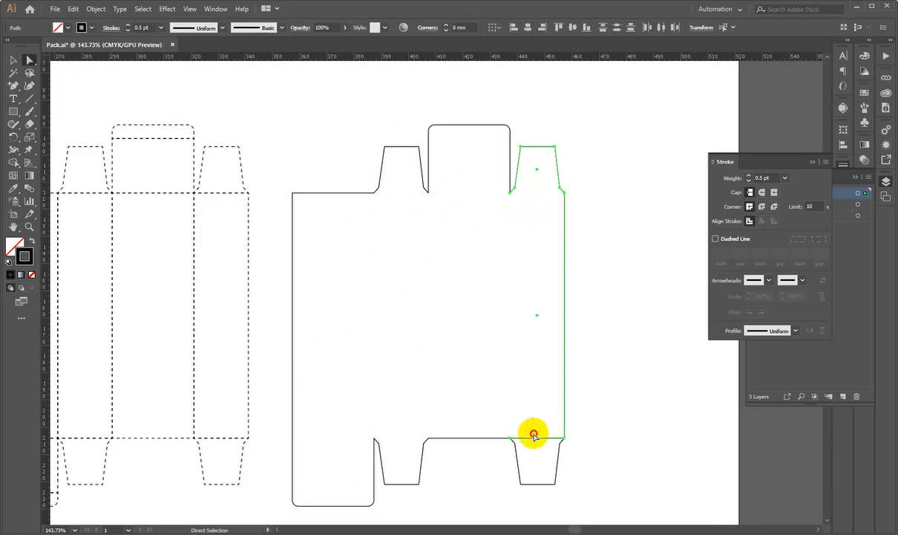
click(539, 459)
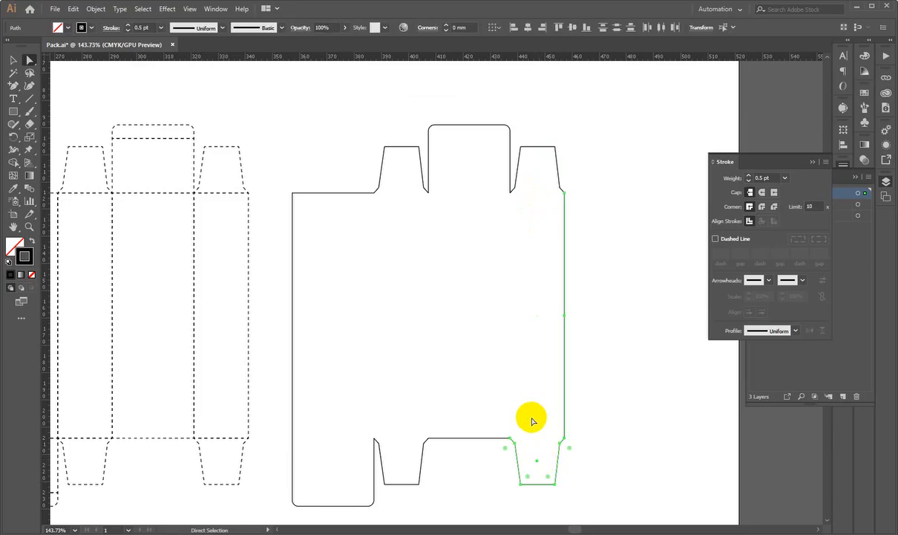
Try to join the open ends of the right panel's outline at the lower dust flap
key(v)
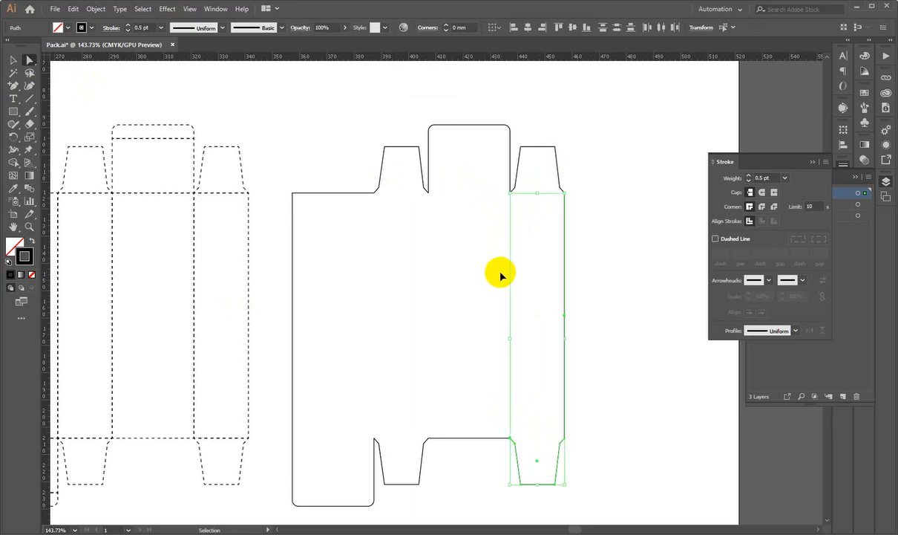
key(ctrl+j)
click(537, 412)
click(538, 438)
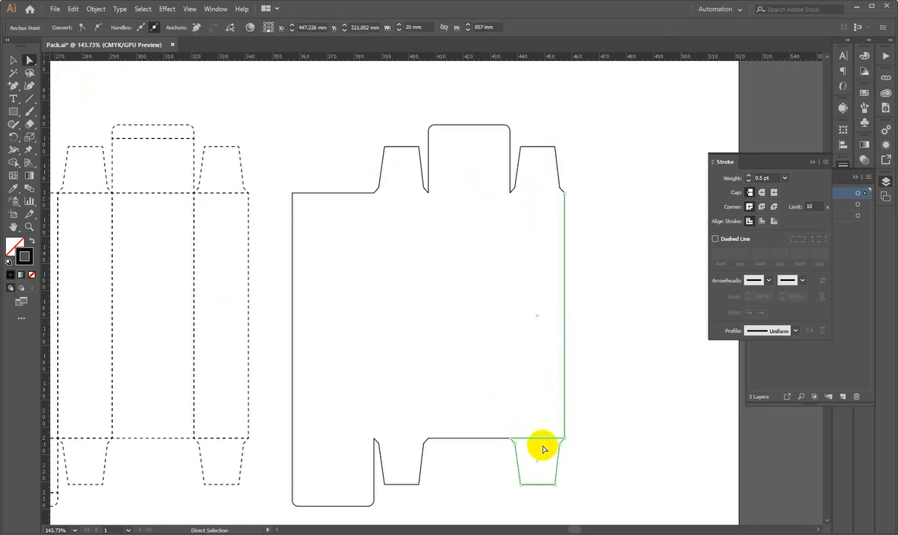
click(546, 442)
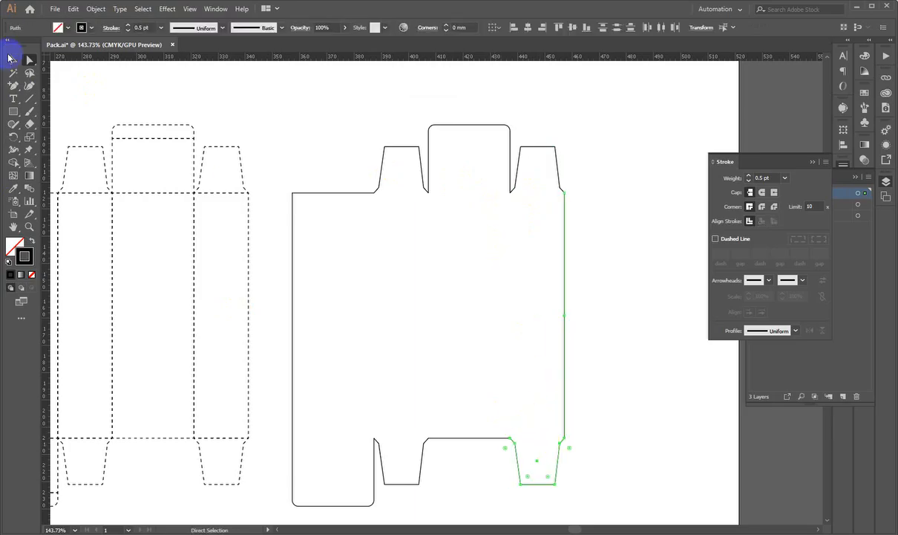
click(13, 59)
click(622, 177)
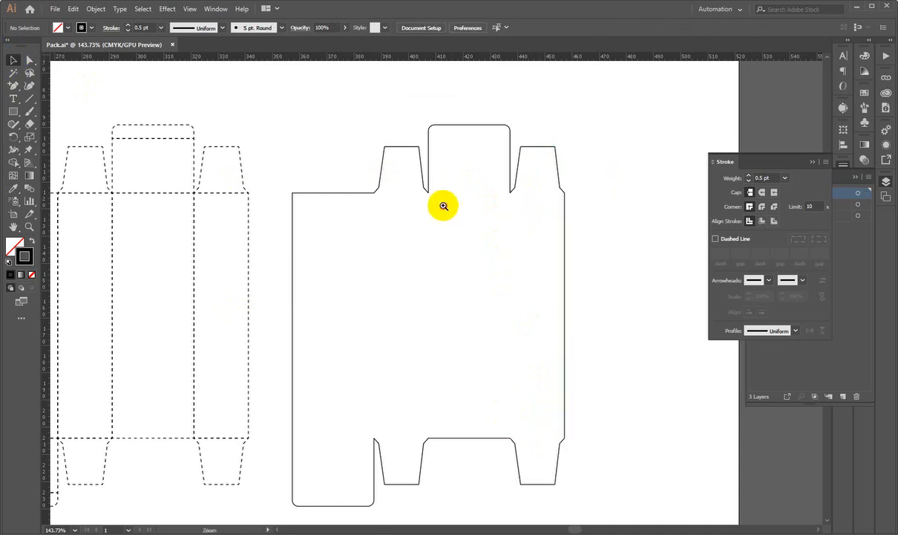
Move the dashed fold-line drawing onto the solid outline copy so that their panels and flaps coincide
drag(443, 207, 411, 225)
drag(434, 195, 413, 170)
key(ctrl+z)
click(417, 125)
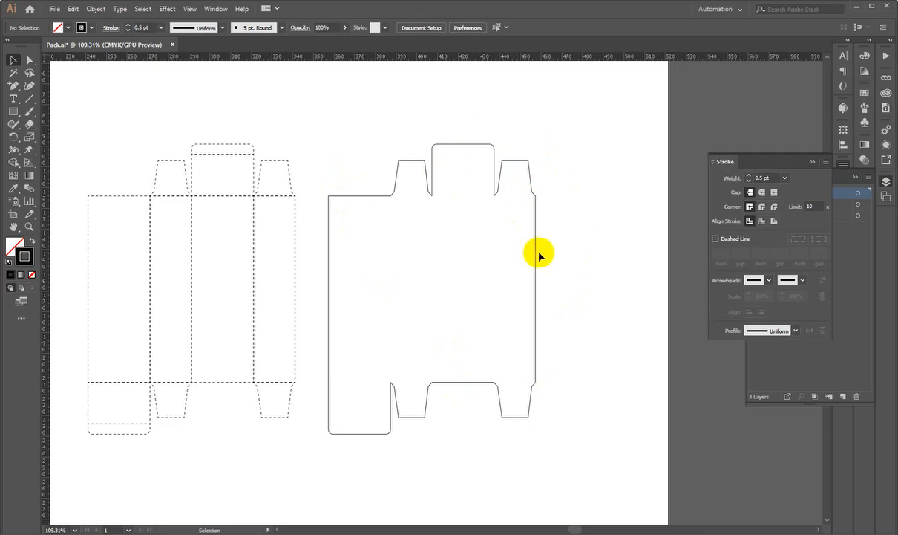
mouse_move(244, 196)
mouse_down()
mouse_move(169, 225)
mouse_move(266, 206)
mouse_move(224, 202)
mouse_move(456, 235)
mouse_move(485, 199)
mouse_move(622, 258)
mouse_up()
click(576, 162)
Examine the overlaid dashed fold lines and solid cut outline around the body panels, dust flaps and closure panels
key(ctrl+space)
key(space)
drag(339, 351, 399, 153)
key(ctrl+space)
drag(350, 190, 257, 212)
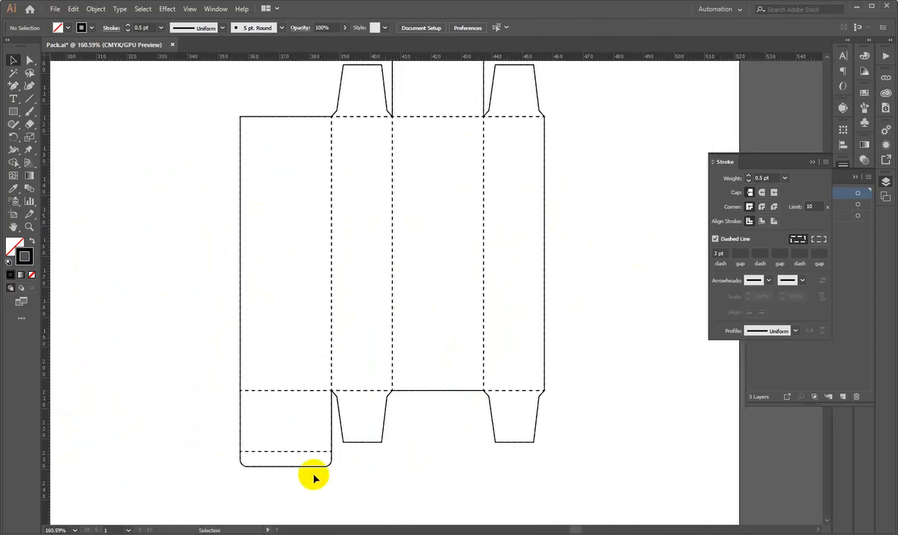
key(space)
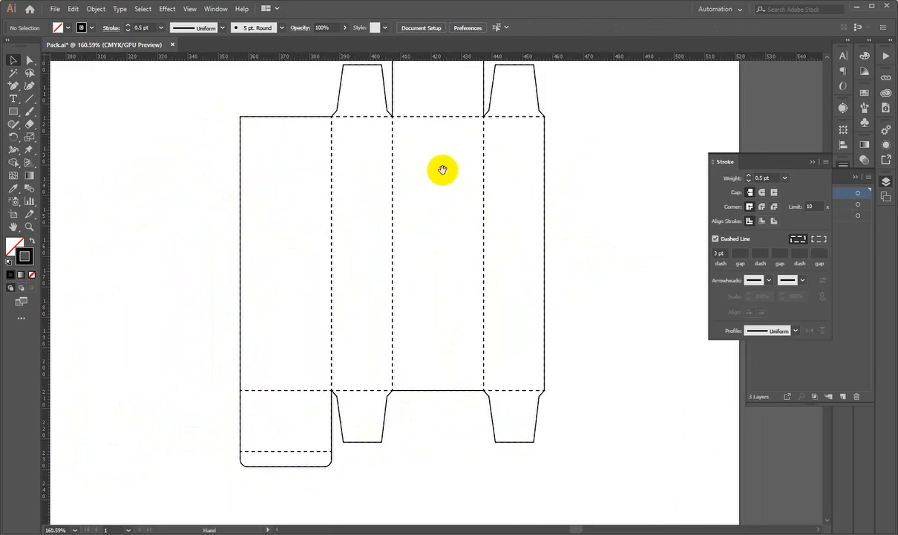
drag(442, 170, 439, 233)
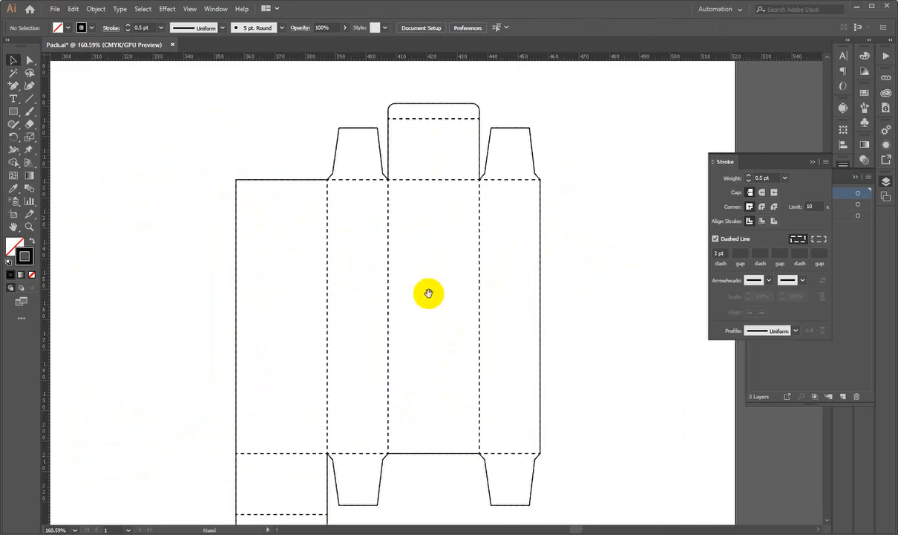
key(ctrl+space)
drag(438, 94, 439, 216)
key(space)
drag(279, 252, 407, 249)
key(ctrl+space)
drag(435, 235, 338, 316)
key(space)
key(ctrl+space)
drag(391, 303, 334, 309)
key(space)
Group the combined fold lines and cut outline and align the group over the original box template inside the bleed outline
drag(283, 310, 491, 277)
drag(505, 153, 778, 489)
key(ctrl+g)
key(space)
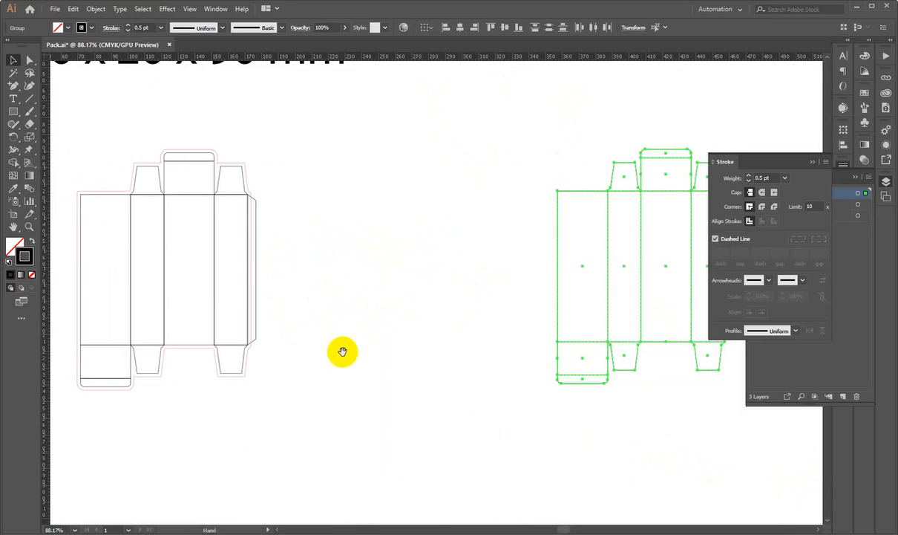
drag(344, 352, 406, 359)
drag(671, 242, 202, 250)
key(ctrl+space)
drag(178, 158, 373, 232)
drag(428, 190, 394, 166)
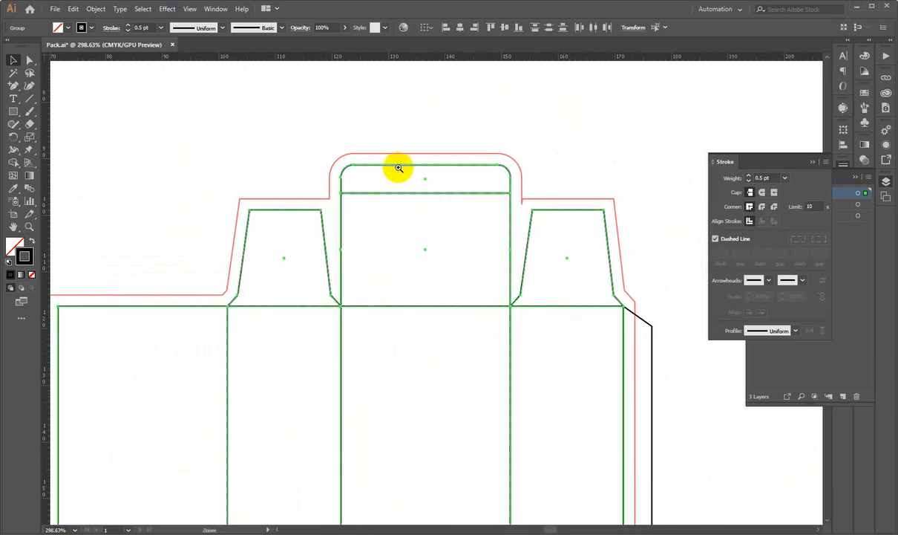
key(ctrl+space)
drag(470, 147, 309, 237)
click(309, 237)
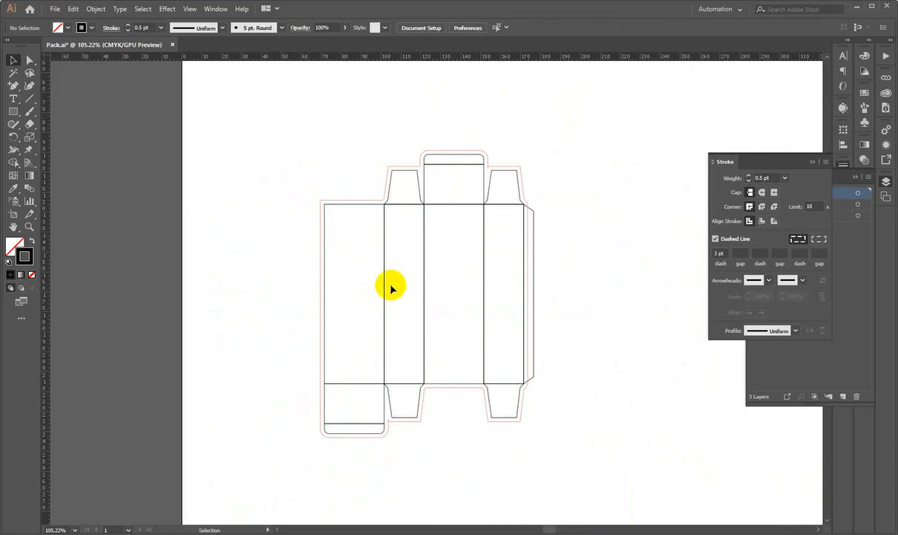
With the die-cut group hidden, delete the original solid box linework on the Dieline layer except the glue flap, and show all hidden artwork
click(446, 293)
key(Delete)
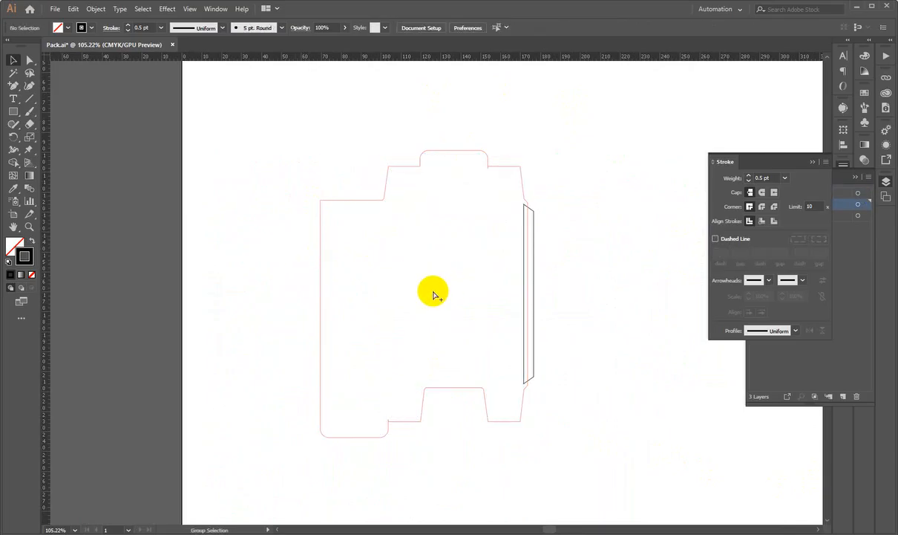
key(ctrl+alt+3)
click(579, 140)
key(ctrl+space)
drag(487, 171, 421, 332)
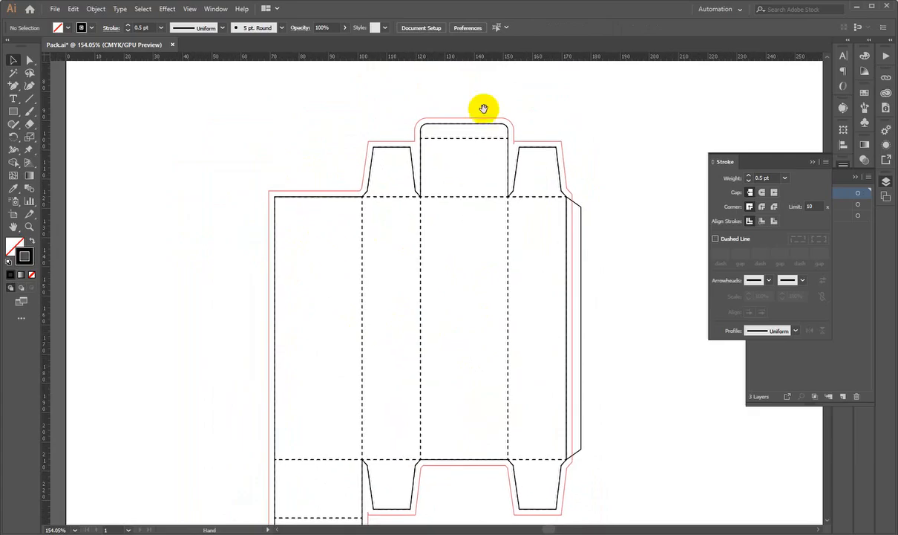
Examine the assembled box template and its Diecut, Dieline and Bleed layers
drag(421, 291, 439, 272)
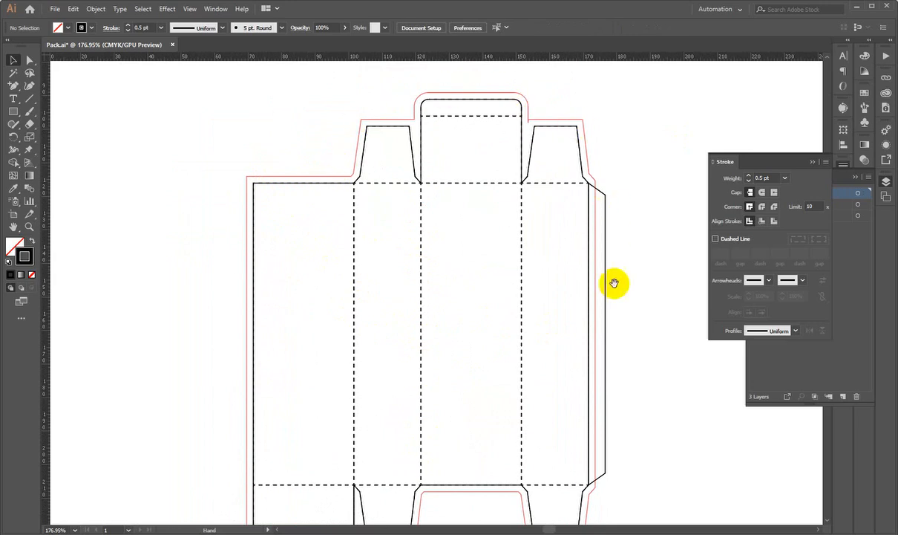
scroll(605, 312, down, 4)
drag(476, 306, 319, 364)
drag(470, 223, 379, 316)
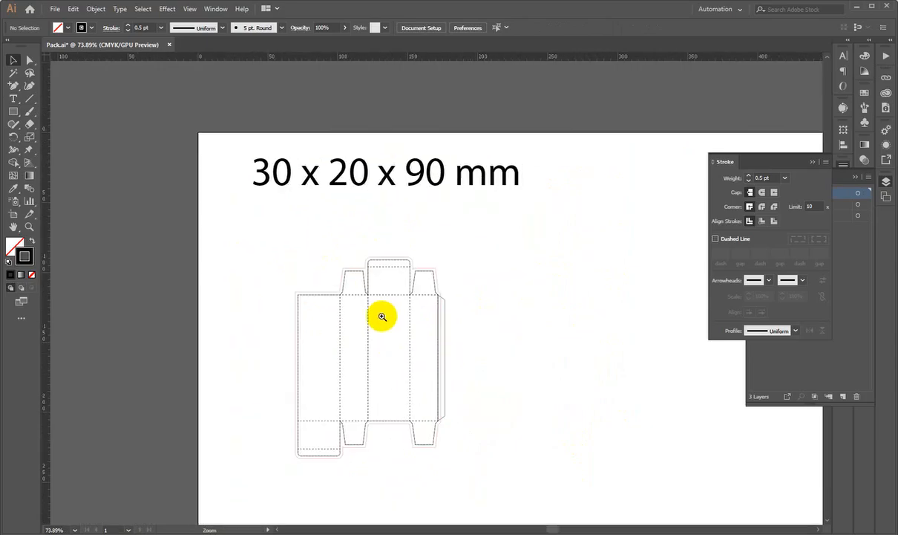
drag(470, 286, 897, 176)
click(886, 183)
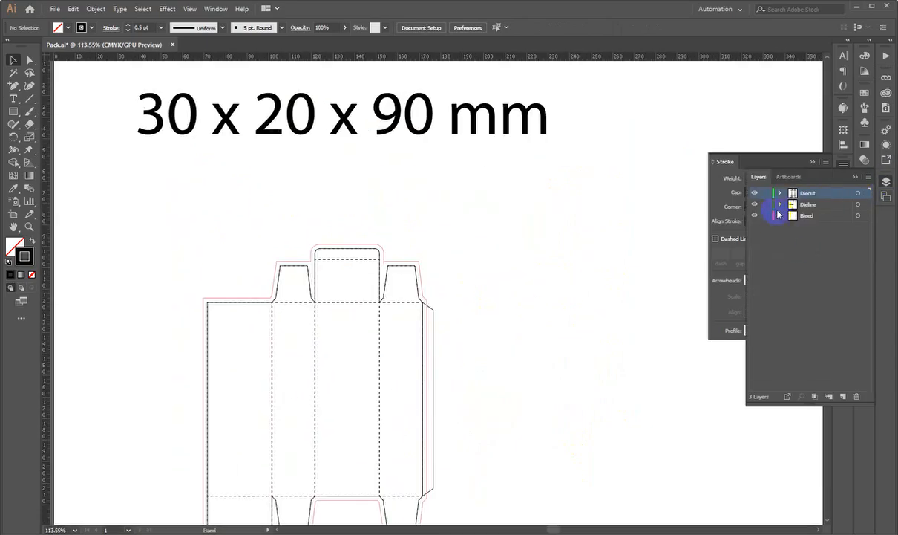
click(817, 228)
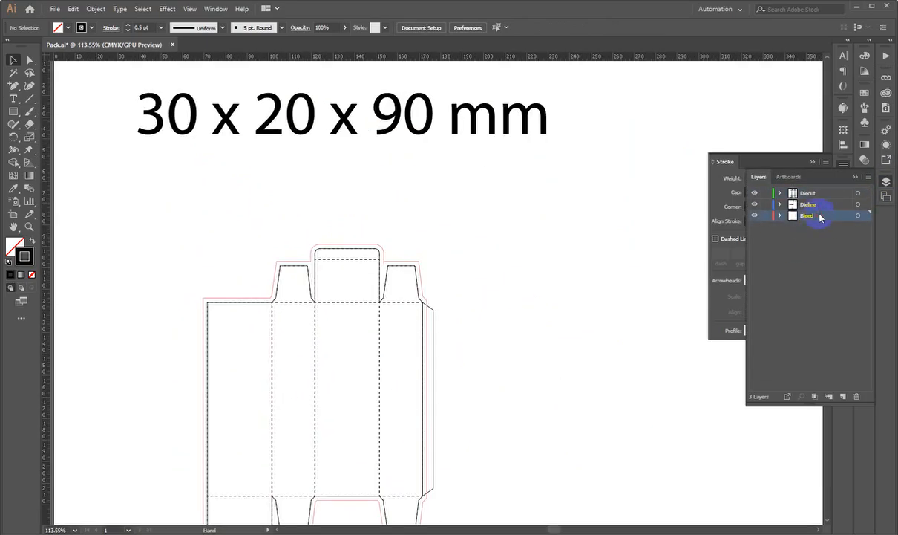
click(822, 203)
click(823, 193)
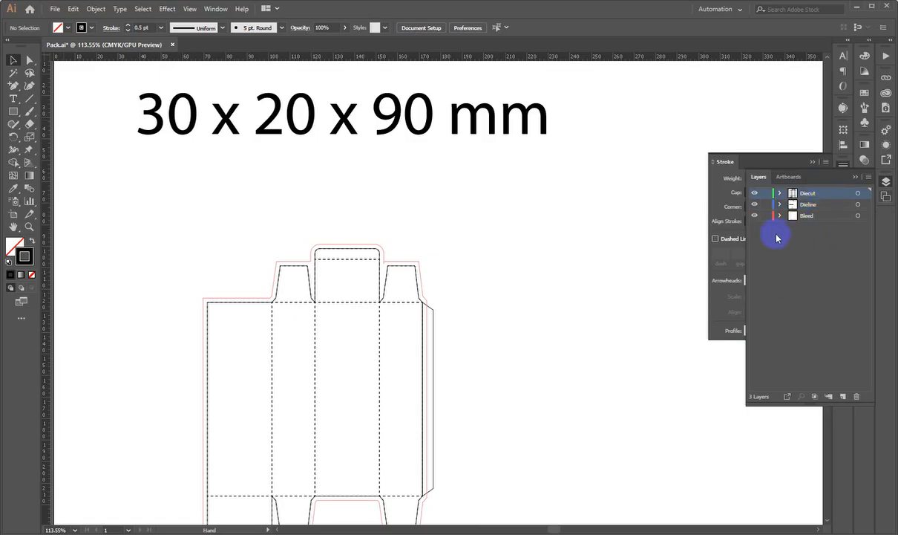
Create a layer named Design and place it below the Bleed layer
drag(527, 363, 593, 257)
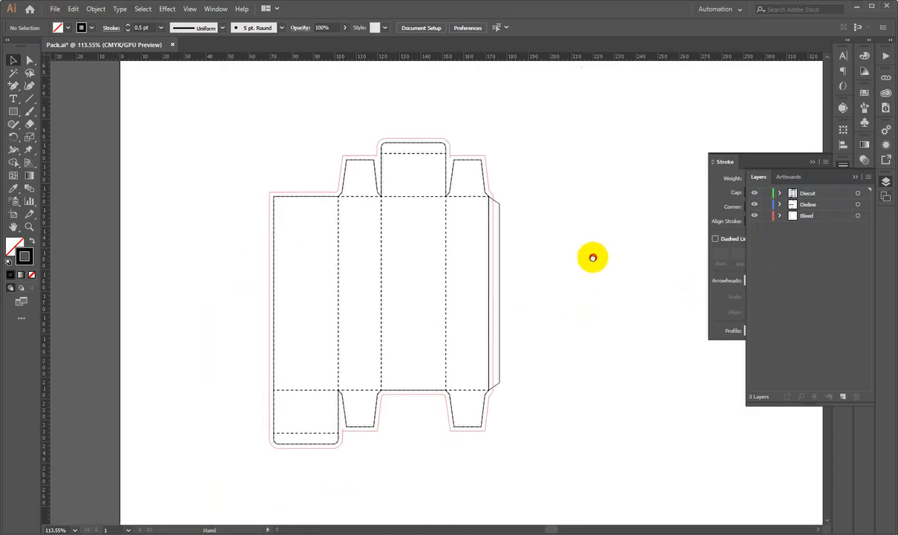
click(842, 394)
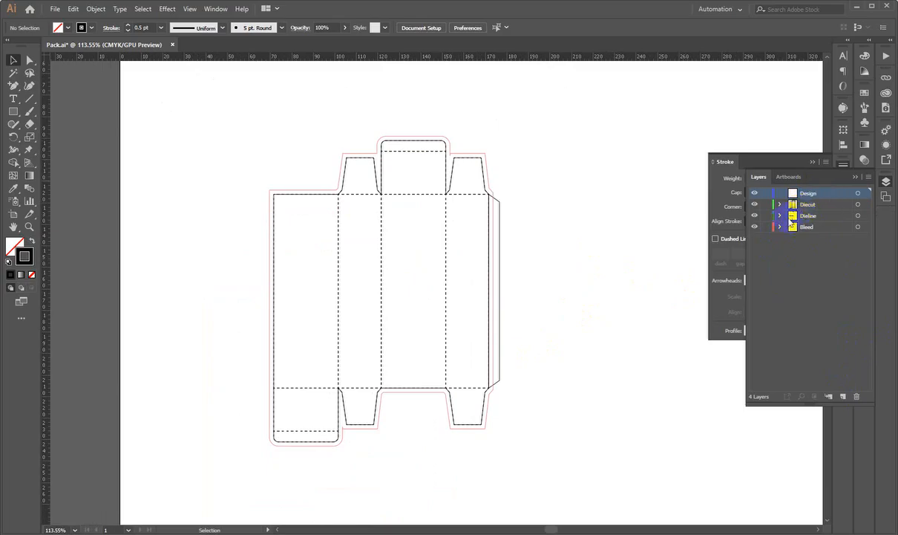
drag(824, 196, 824, 252)
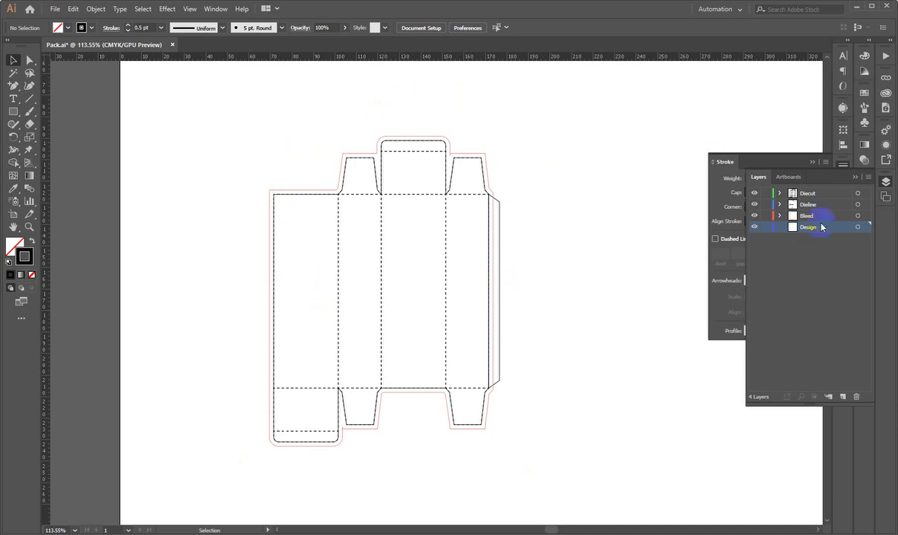
Lock the Diecut, Dieline and Bleed layers so that only the Design layer is editable
click(767, 195)
drag(545, 172, 168, 347)
drag(535, 183, 249, 347)
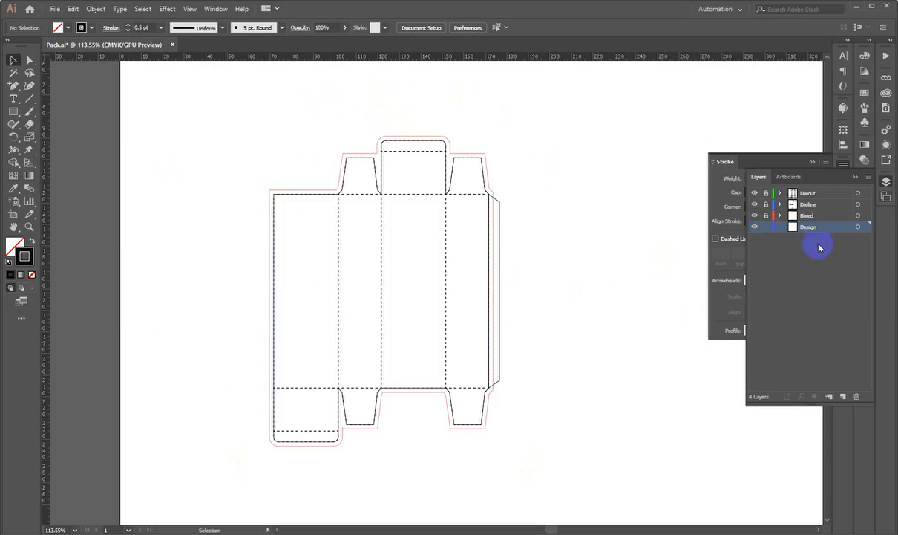
Draw a 30 x 90 mm rectangle covering the leftmost body panel on the Design layer
click(13, 100)
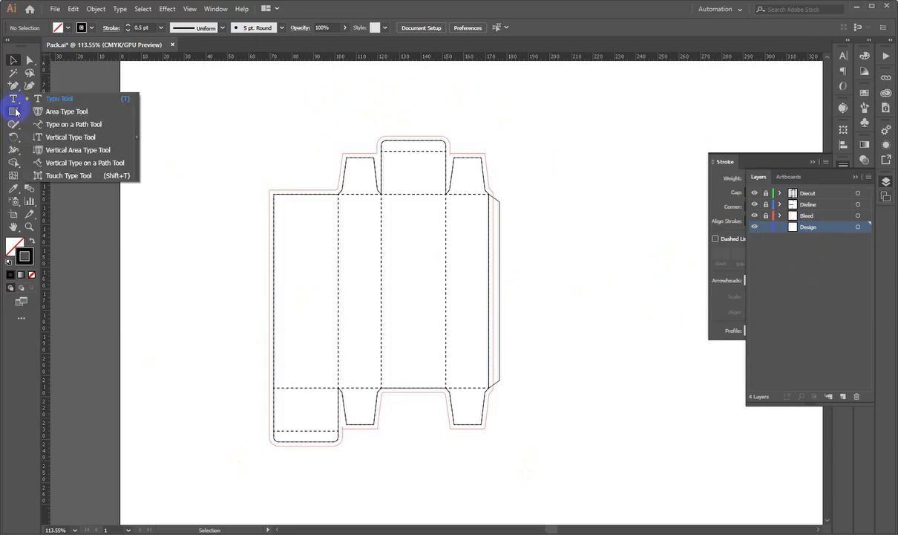
click(20, 112)
click(47, 112)
drag(359, 258, 418, 361)
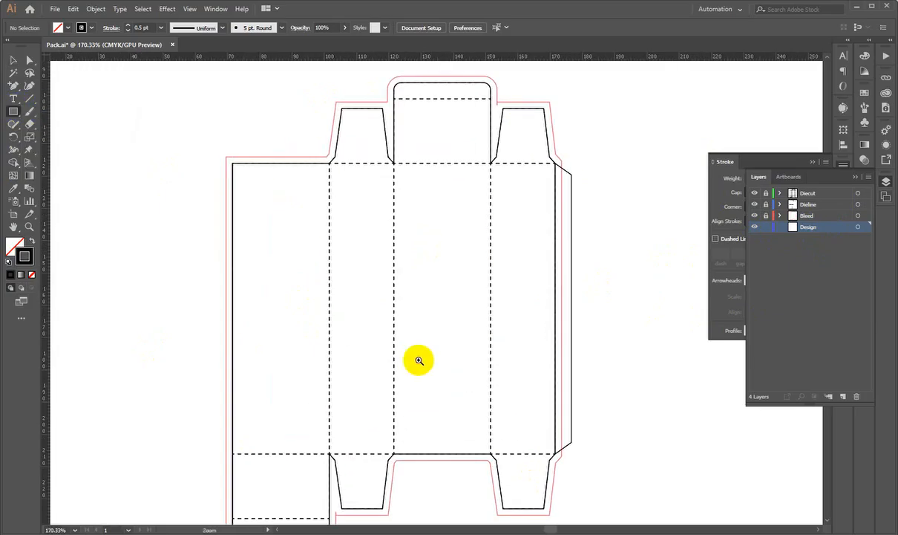
drag(271, 330, 330, 301)
drag(305, 246, 345, 317)
scroll(316, 268, up, 1)
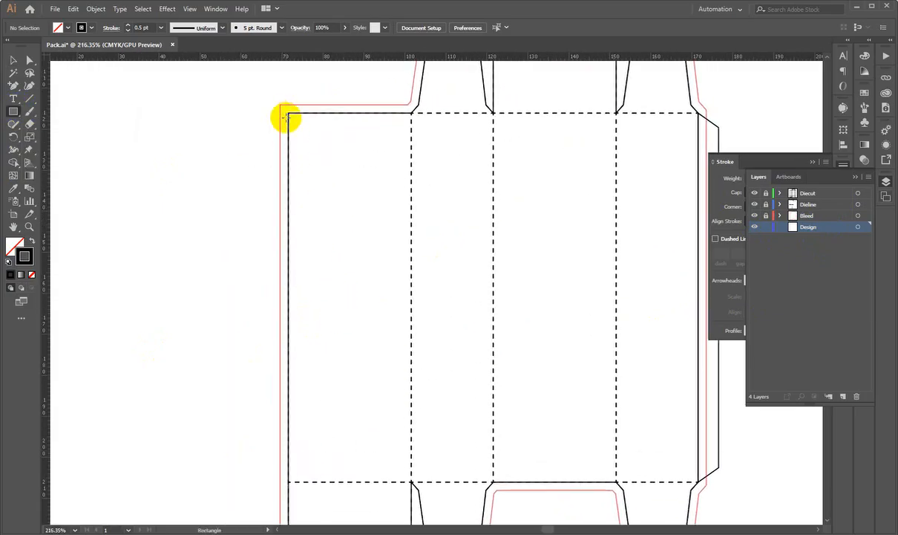
drag(289, 111, 411, 481)
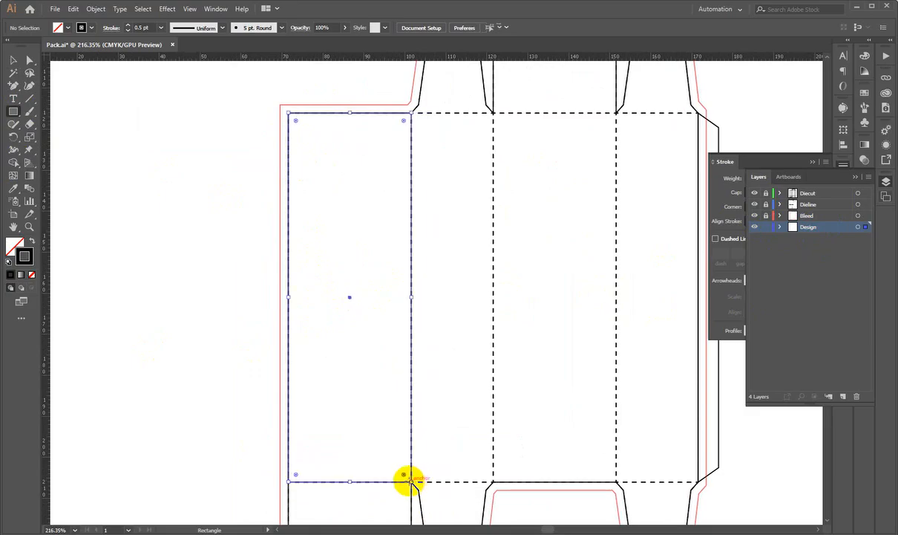
Remove the rectangle's stroke and fill it with green (C 77.89, M 0.18, Y 100, K 0)
click(32, 241)
double_click(12, 245)
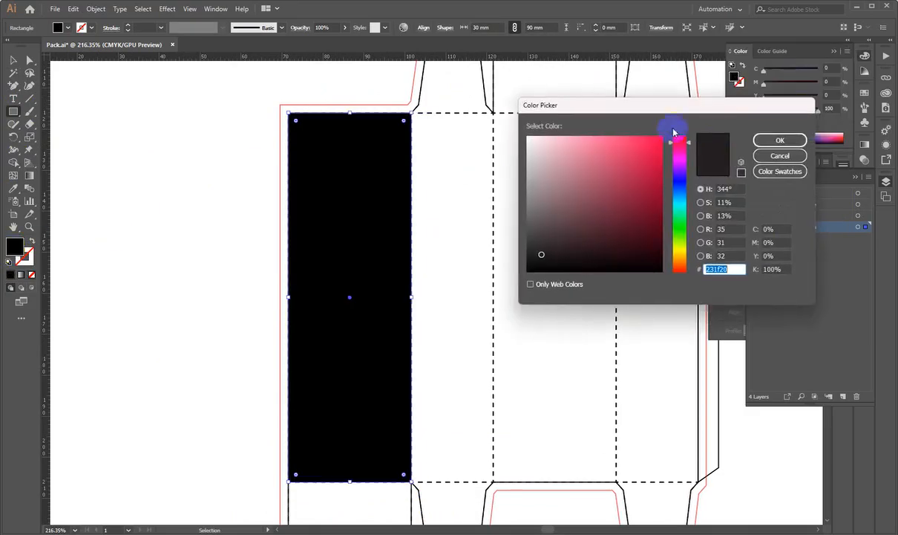
drag(672, 155, 672, 212)
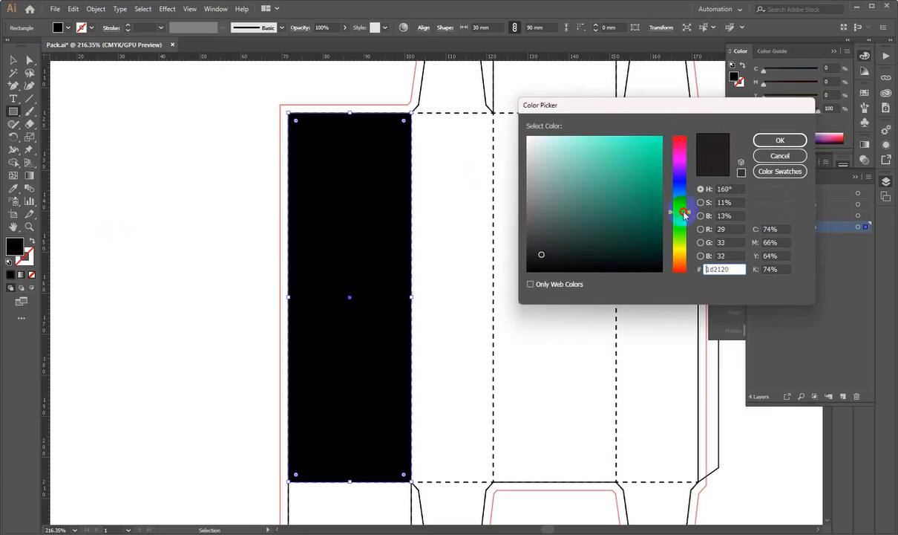
click(656, 162)
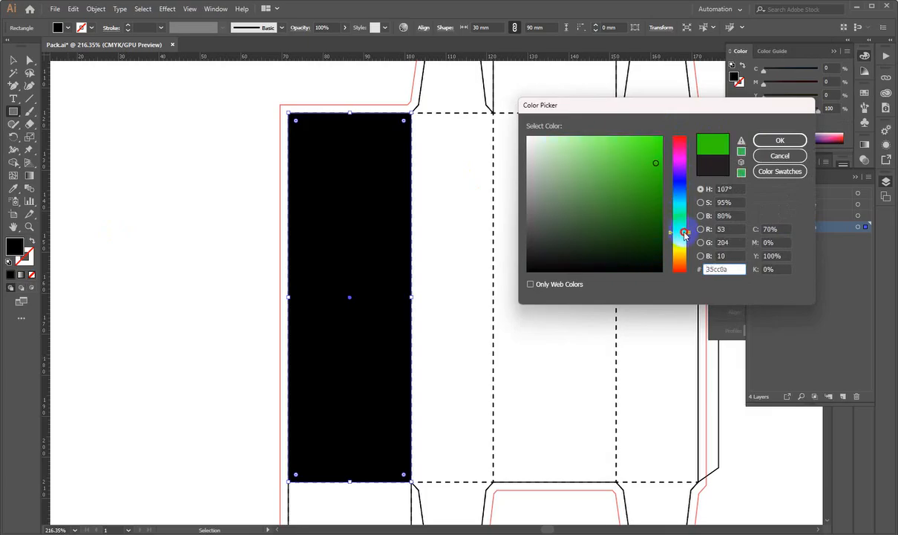
click(772, 141)
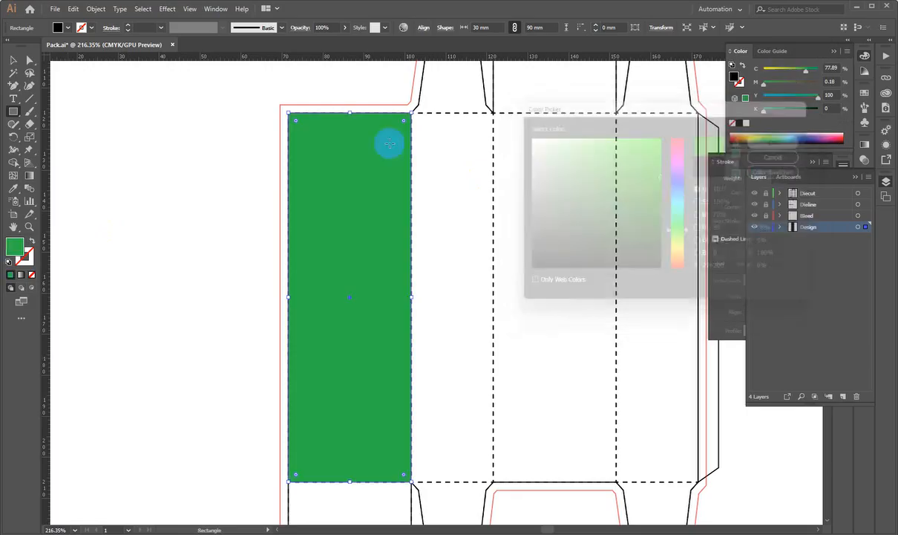
click(12, 59)
click(169, 236)
Resize the green rectangle into a 100 mm wide band across the lower part of all four body panels
scroll(313, 230, down, 2)
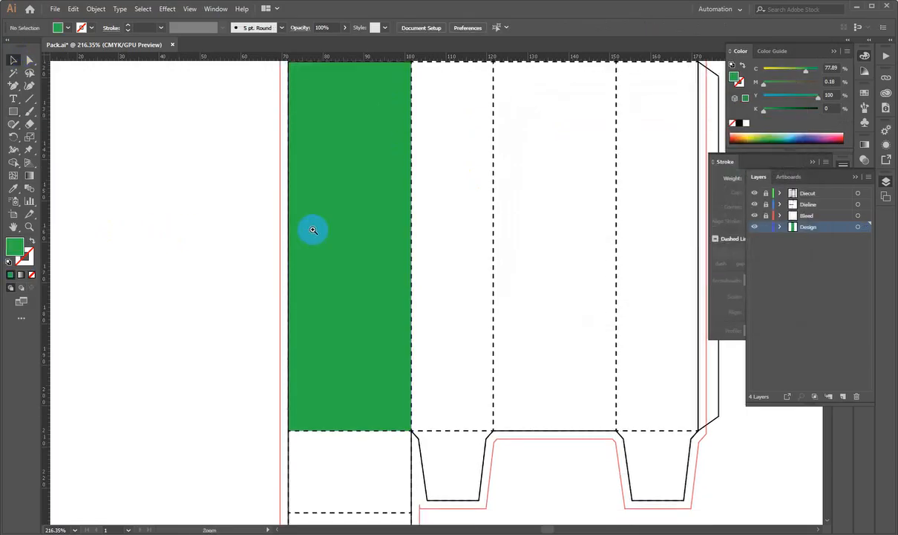
drag(313, 230, 285, 322)
click(319, 256)
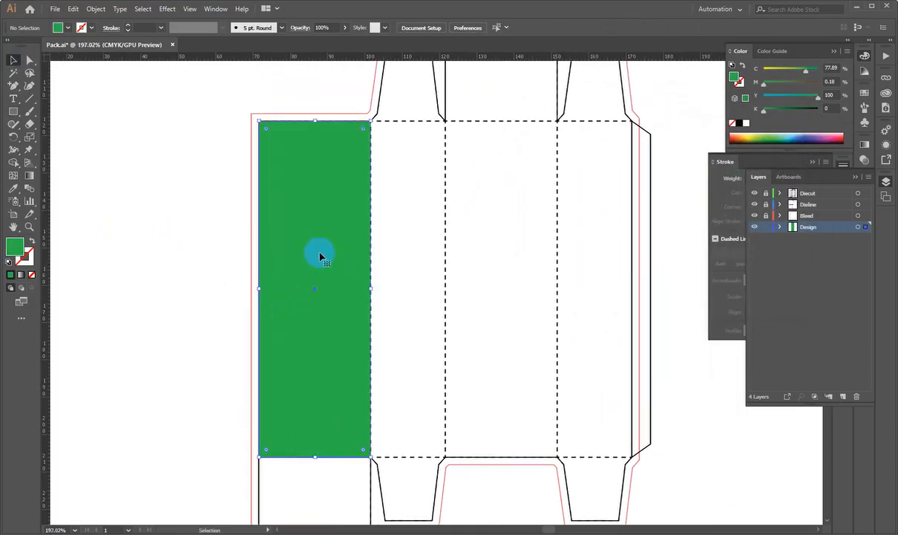
drag(370, 119, 634, 370)
click(184, 265)
drag(437, 280, 477, 281)
click(391, 394)
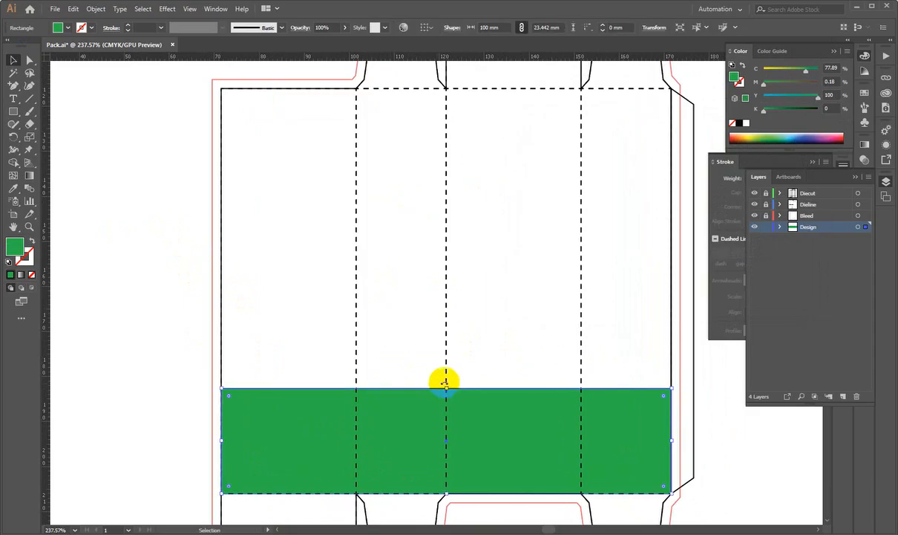
drag(446, 387, 447, 379)
click(171, 257)
Add the text "Napa" in 12 pt Myriad Pro Regular near the top of the leftmost body panel
drag(204, 114, 291, 151)
click(13, 98)
scroll(334, 240, up, 3)
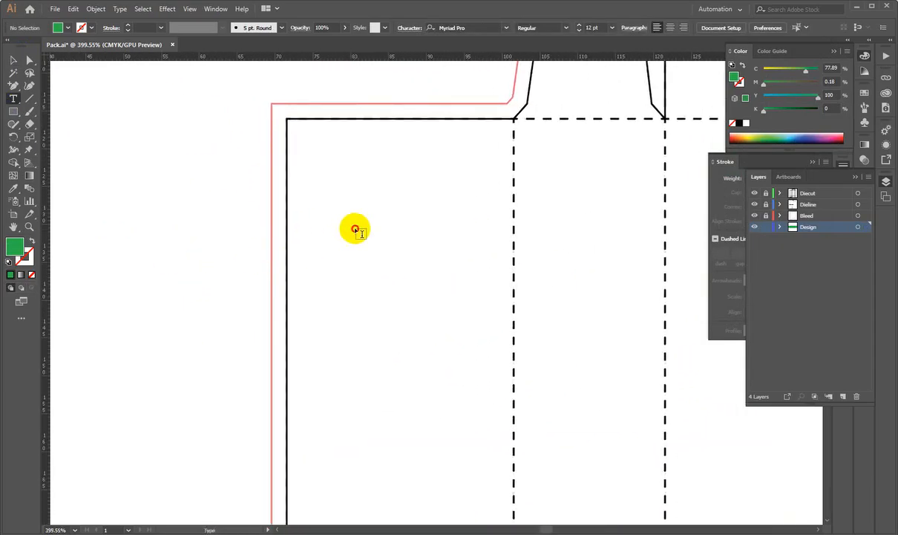
click(356, 224)
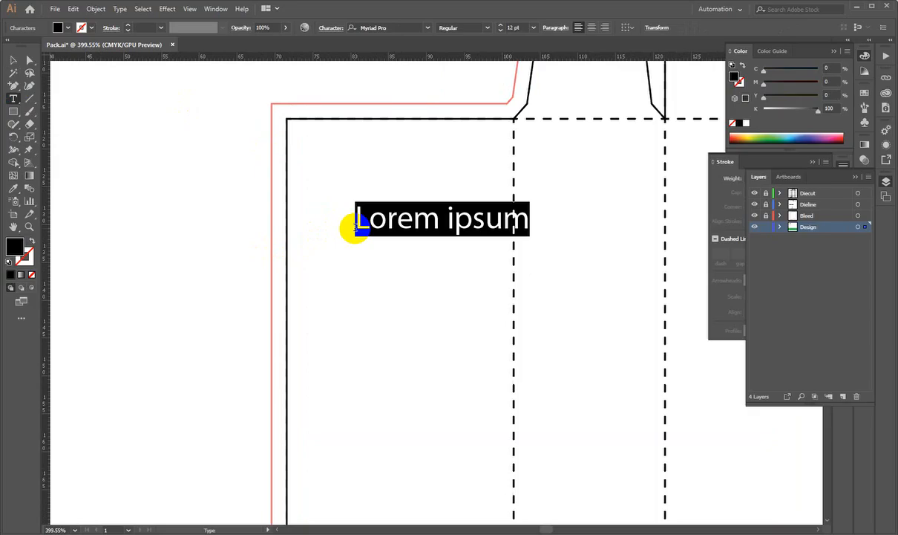
text(Napa)
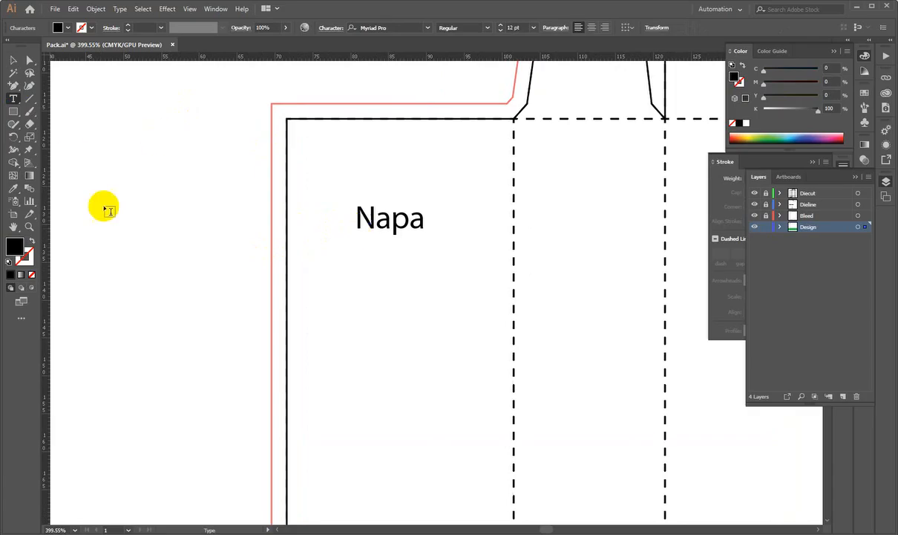
Duplicate the "Napa" text directly below itself and change the copy to "Extend"
click(11, 62)
drag(411, 213, 413, 256)
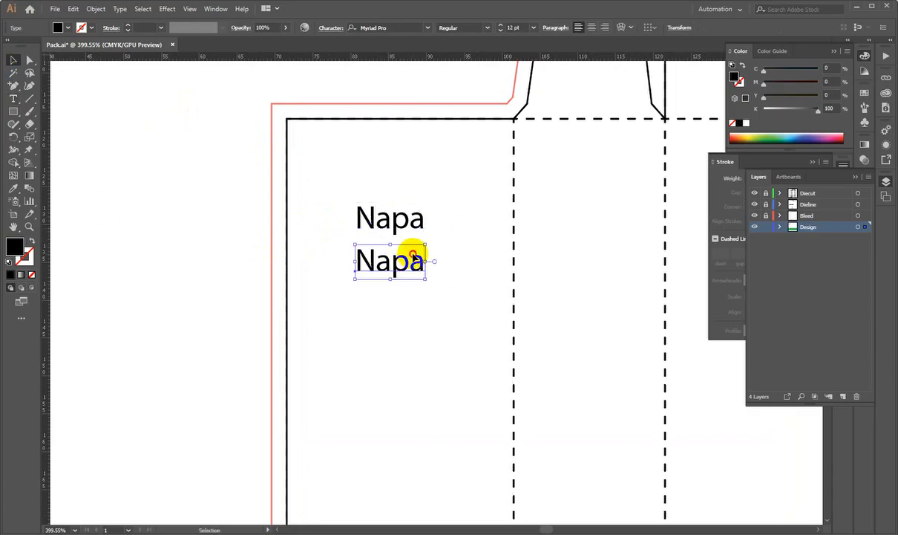
double_click(413, 256)
double_click(400, 263)
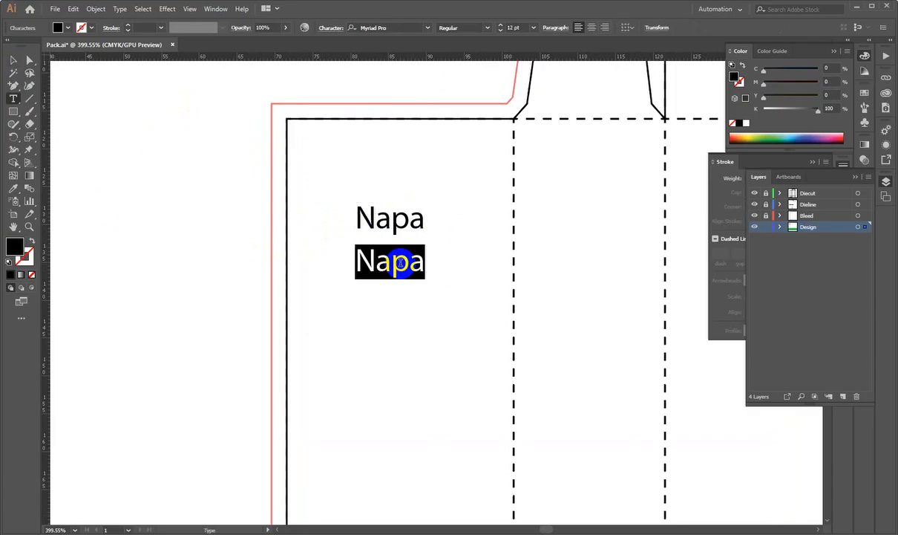
text(Extend)
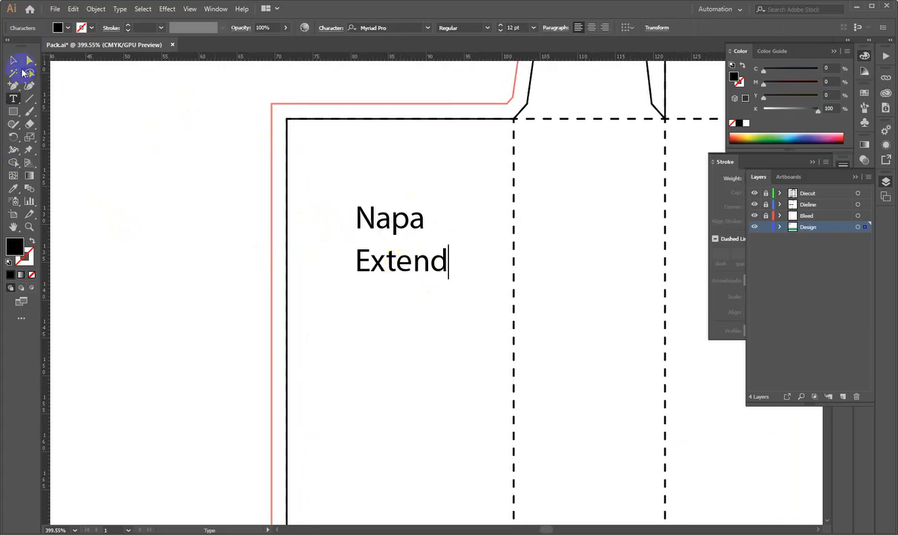
Set both the "Napa" and "Extend" texts to Poppins SemiBold
click(13, 61)
drag(364, 320, 490, 197)
click(864, 56)
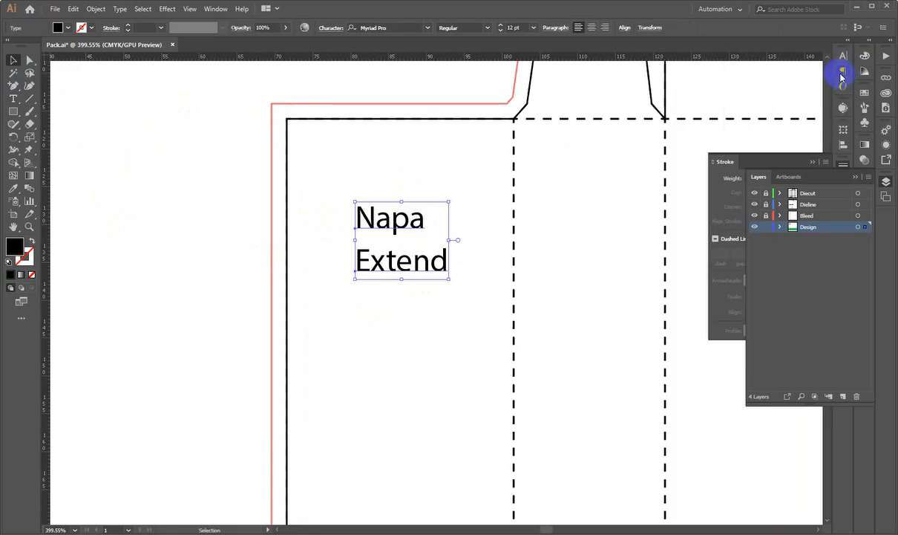
click(843, 57)
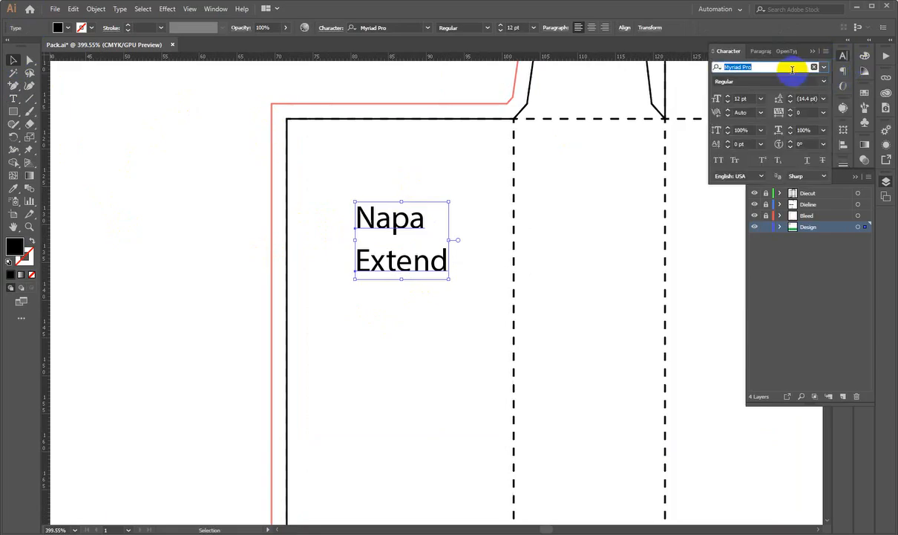
click(791, 68)
text(pop)
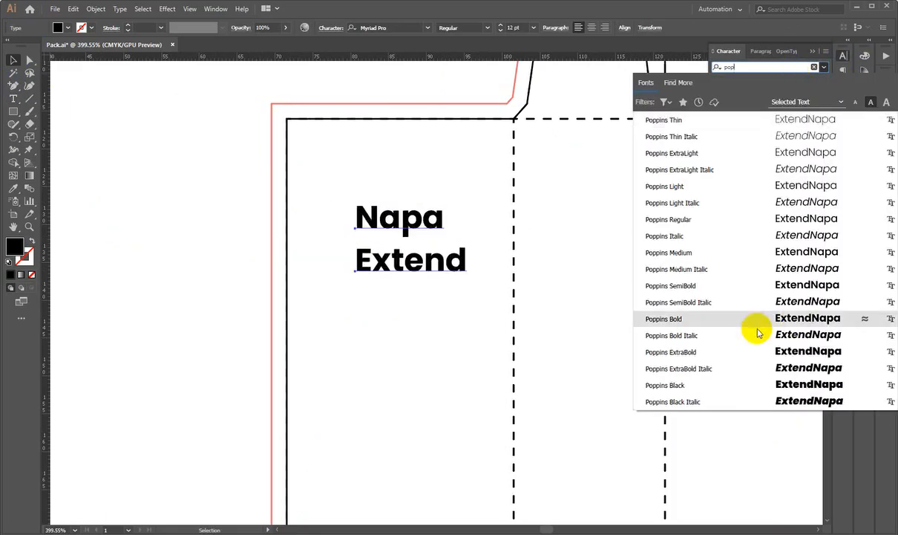
click(698, 285)
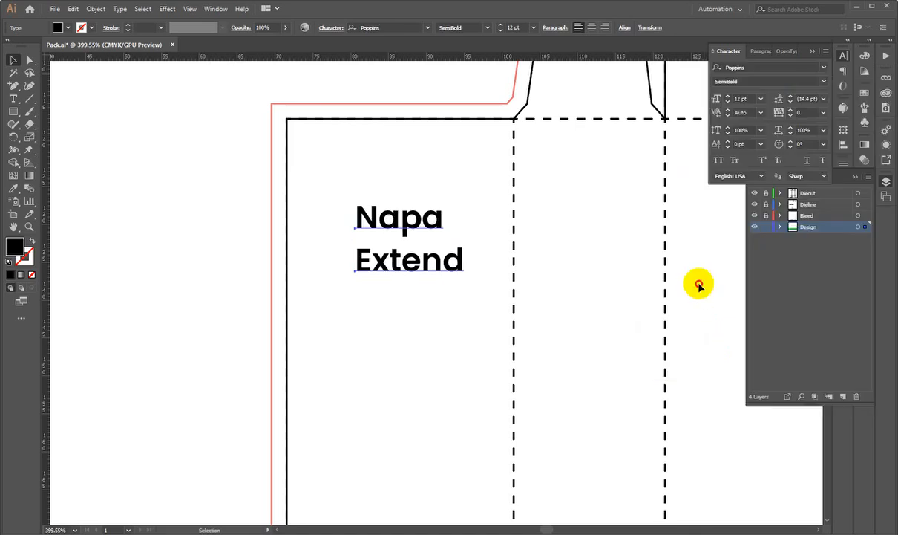
Center "Napa" above "Extend" and tighten the vertical gap between the two words
click(390, 375)
scroll(378, 271, up, 4)
drag(411, 314, 414, 282)
drag(421, 357, 417, 310)
drag(440, 381, 365, 180)
drag(421, 267, 414, 291)
click(333, 203)
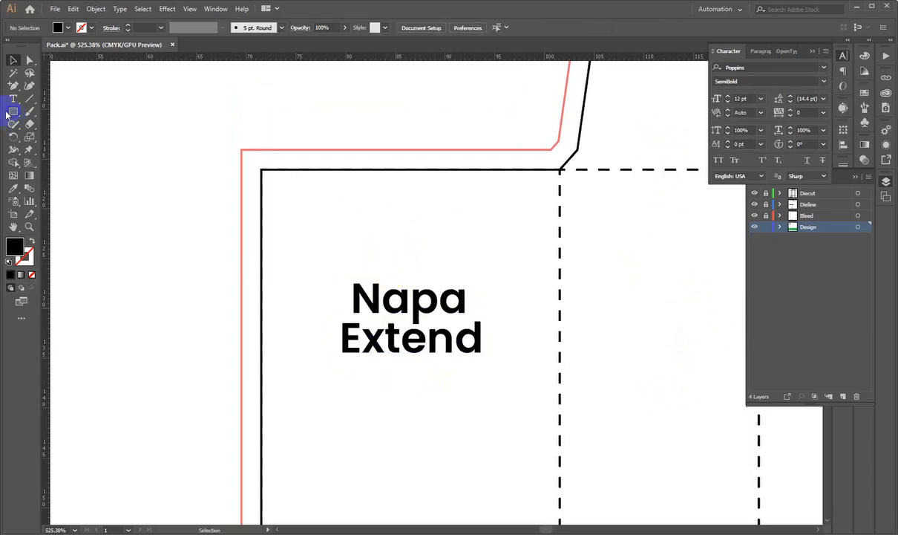
Draw a 30 mm wide rectangle across the top of the leftmost panel and align both words to its horizontal center
click(13, 114)
drag(261, 171, 560, 204)
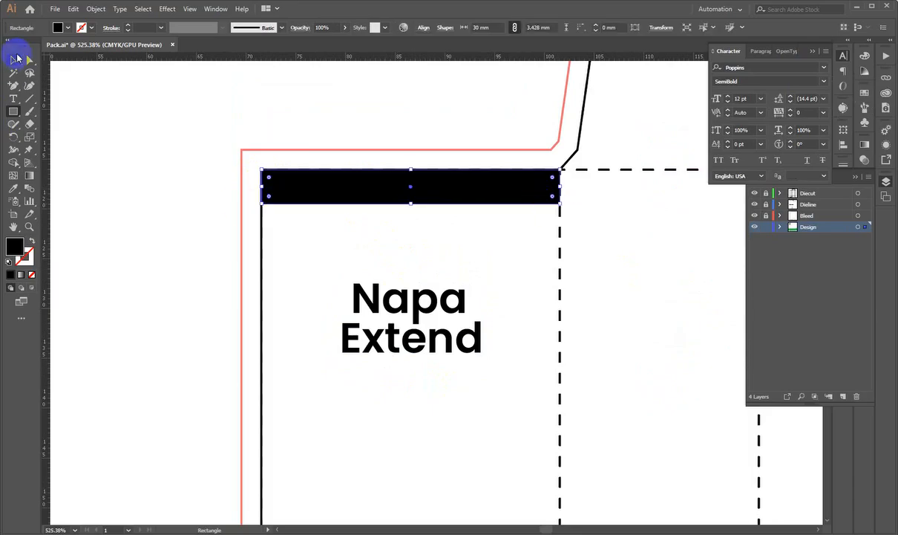
click(18, 58)
shift+click(455, 210)
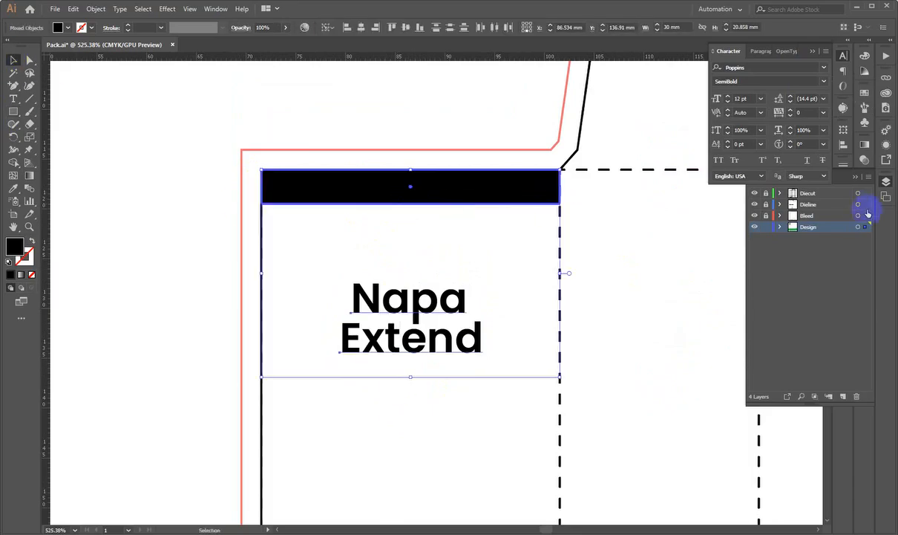
click(884, 185)
click(843, 165)
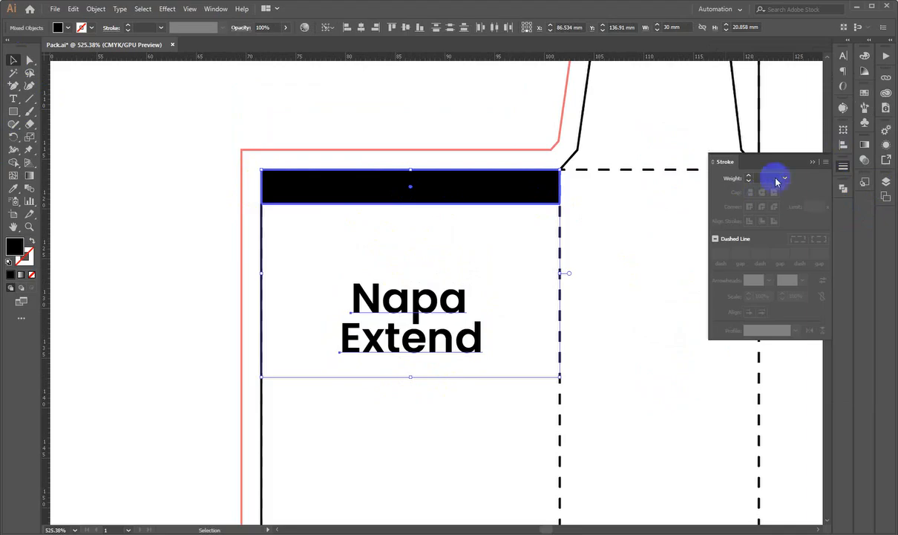
click(851, 171)
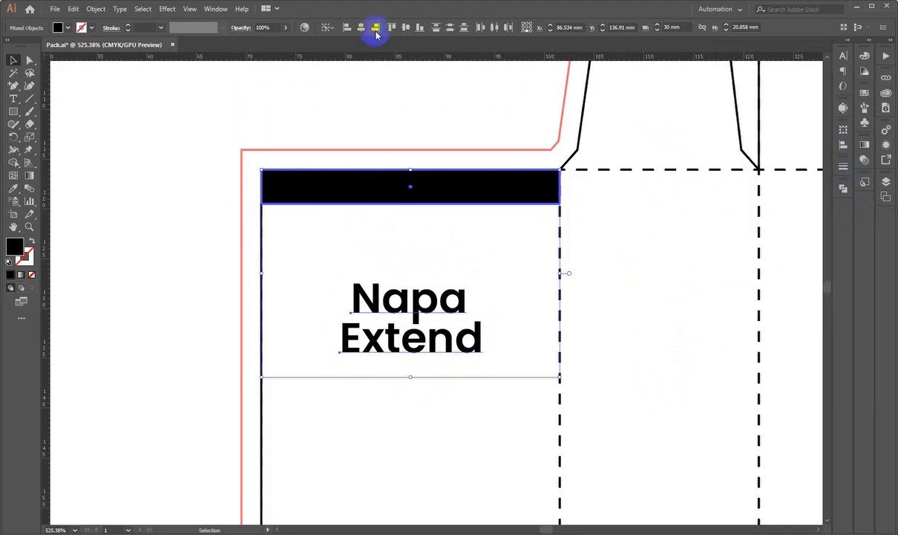
click(170, 194)
Enlarge "Napa" and "Extend" together from their center to about 15.38 pt
scroll(432, 294, up, 1)
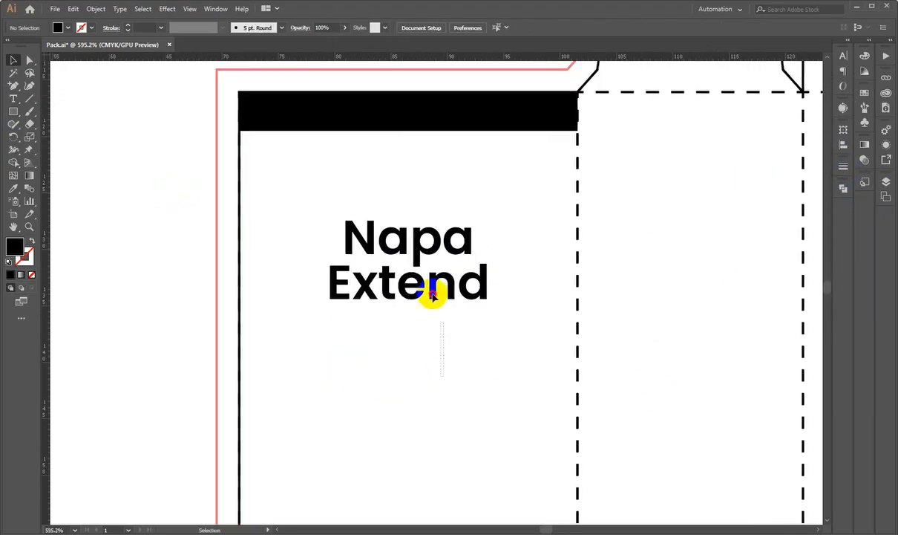
click(411, 306)
drag(409, 324, 418, 360)
mouse_move(406, 244)
mouse_down()
mouse_move(421, 215)
mouse_move(419, 236)
mouse_up()
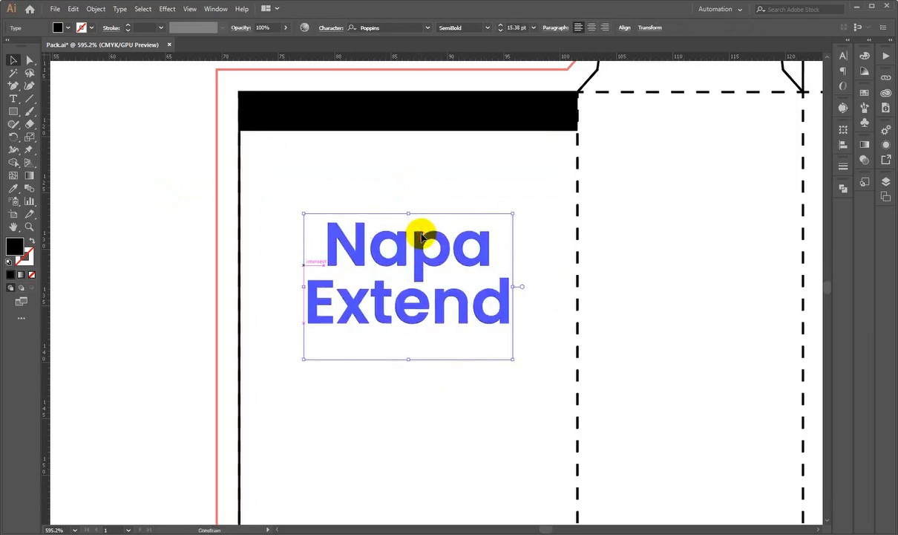
Delete the black helper rectangle at the top of the leftmost panel
click(357, 180)
scroll(385, 186, up, 2)
click(385, 185)
key(Delete)
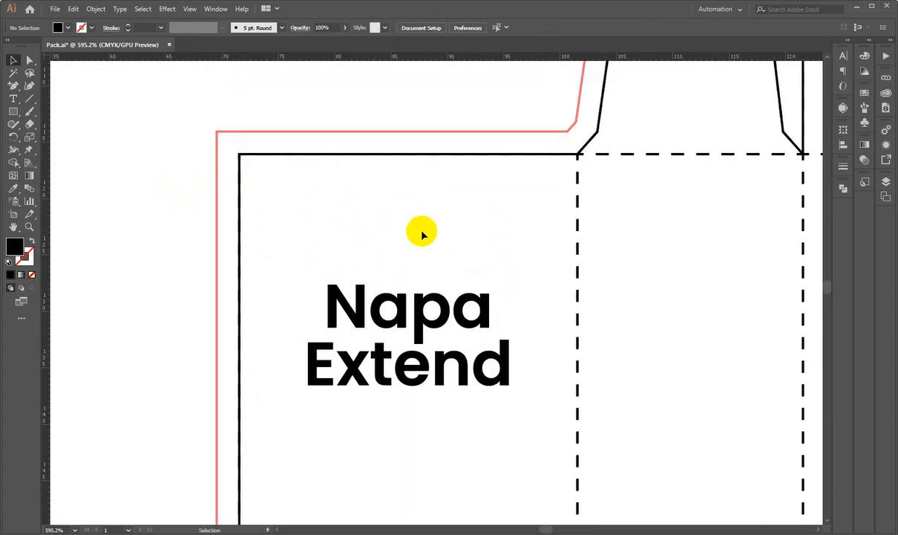
Nudge "Extend" slightly down to fine-tune its spacing below "Napa"
key(ctrl+0)
drag(184, 273, 263, 261)
drag(199, 245, 339, 224)
drag(324, 228, 490, 226)
drag(490, 227, 506, 242)
click(383, 238)
key(Down)
key(Down)
key(Down)
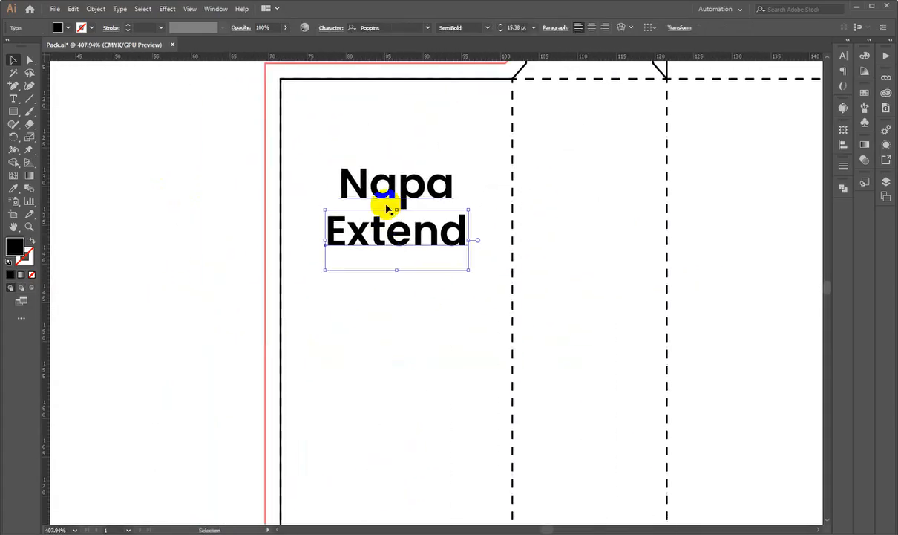
key(Up)
key(Up)
key(Up)
click(371, 190)
click(385, 229)
key(Down)
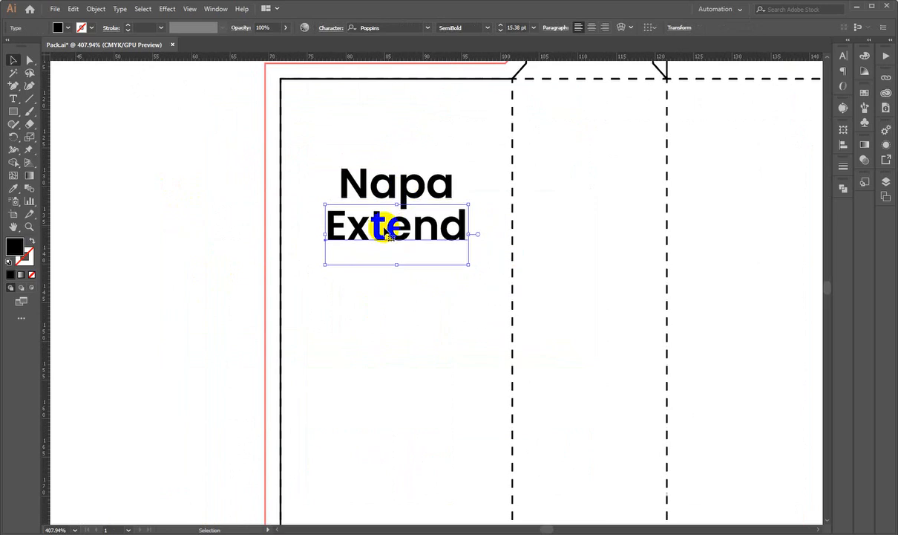
Change the font style of "Extend" to Poppins Regular
click(403, 202)
click(415, 211)
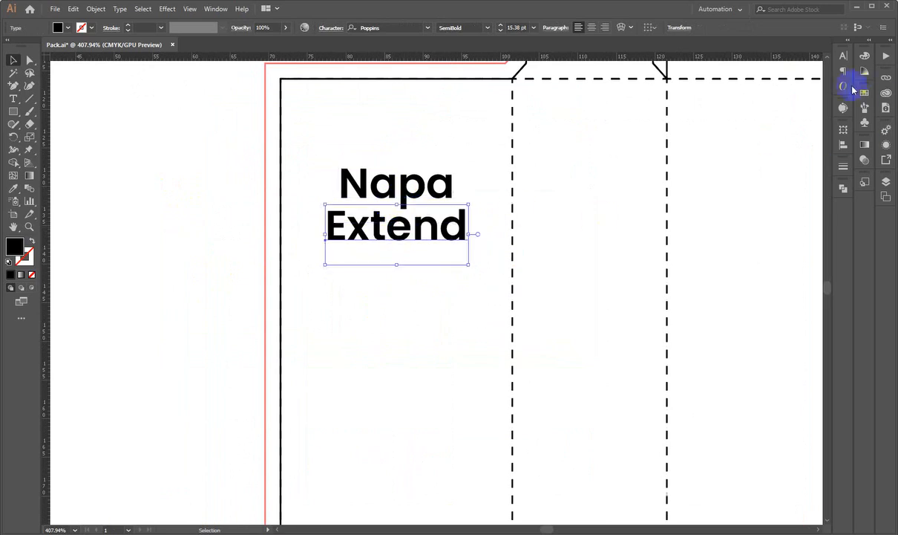
click(843, 58)
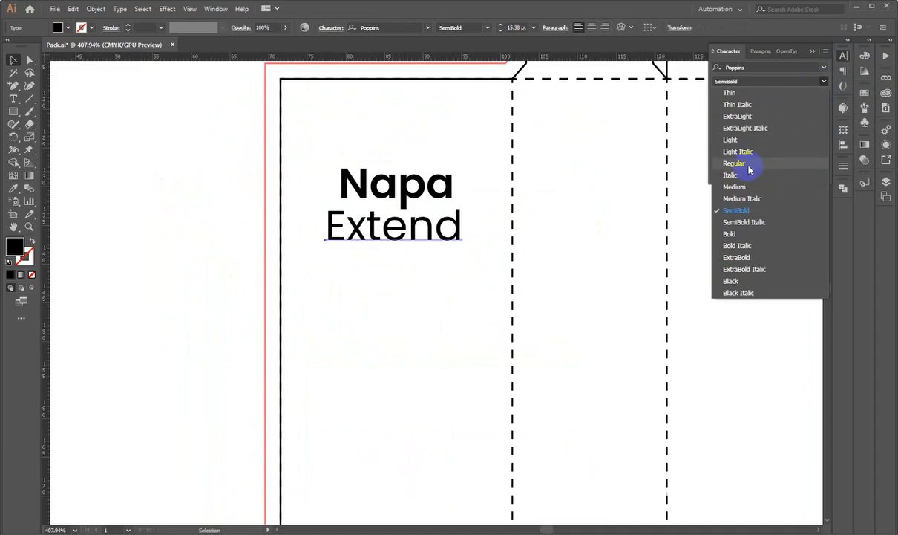
click(750, 169)
click(367, 318)
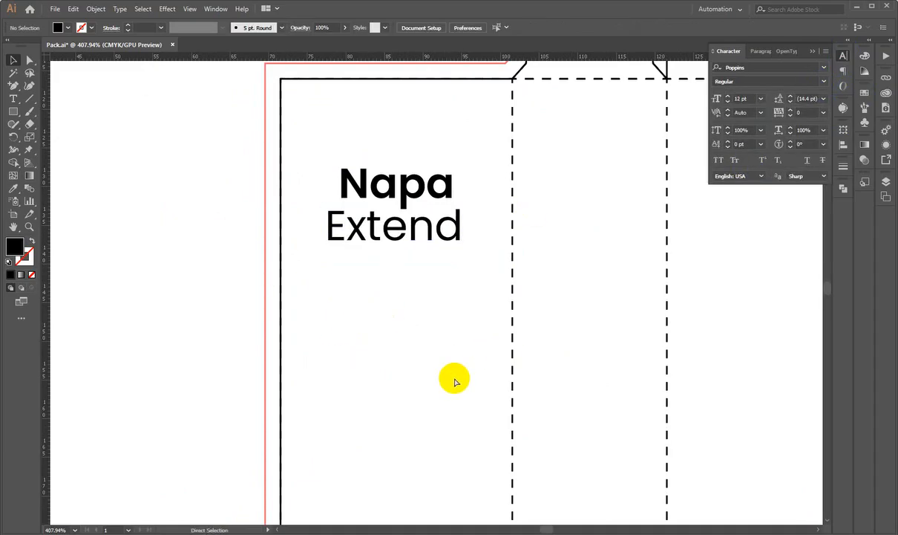
Move the "Napa" and "Extend" texts together slightly farther down the leftmost panel
key(ctrl+0)
drag(200, 229, 542, 254)
drag(236, 343, 557, 268)
drag(456, 215, 553, 233)
drag(487, 283, 414, 254)
drag(442, 331, 417, 323)
drag(392, 203, 393, 210)
drag(344, 157, 387, 243)
drag(399, 187, 399, 228)
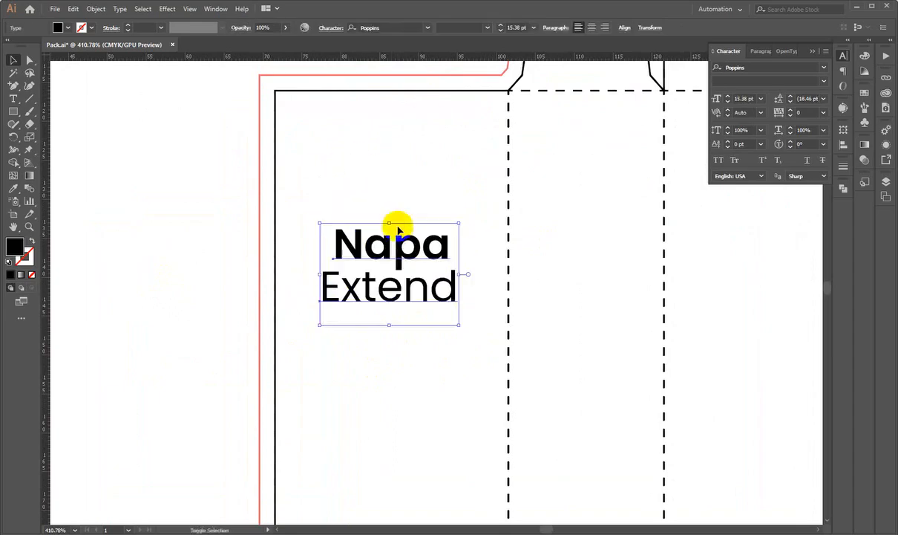
click(384, 174)
drag(344, 184, 383, 238)
ctrl+click(421, 388)
drag(407, 334, 387, 319)
drag(387, 337, 387, 329)
Recolor "Napa" with the green sampled from the band across the lower part of the box
click(450, 180)
click(423, 124)
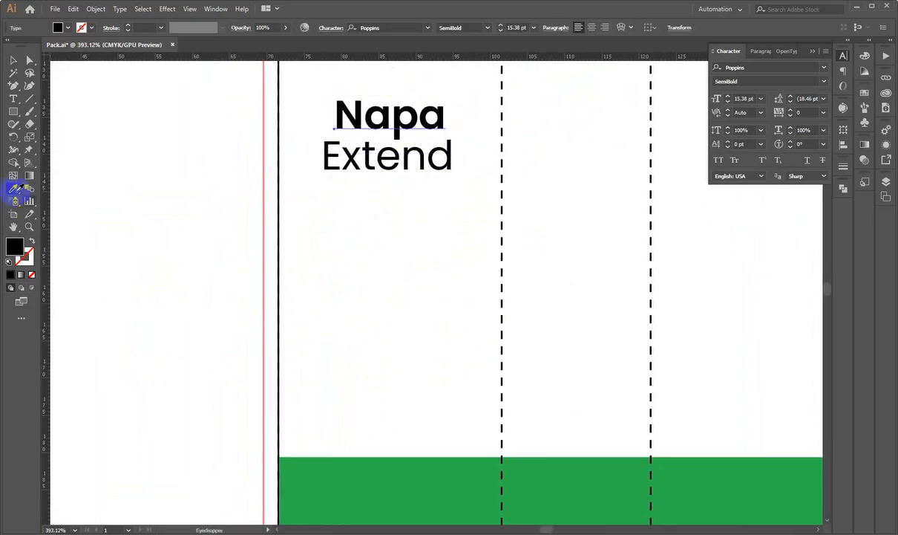
click(373, 482)
click(12, 61)
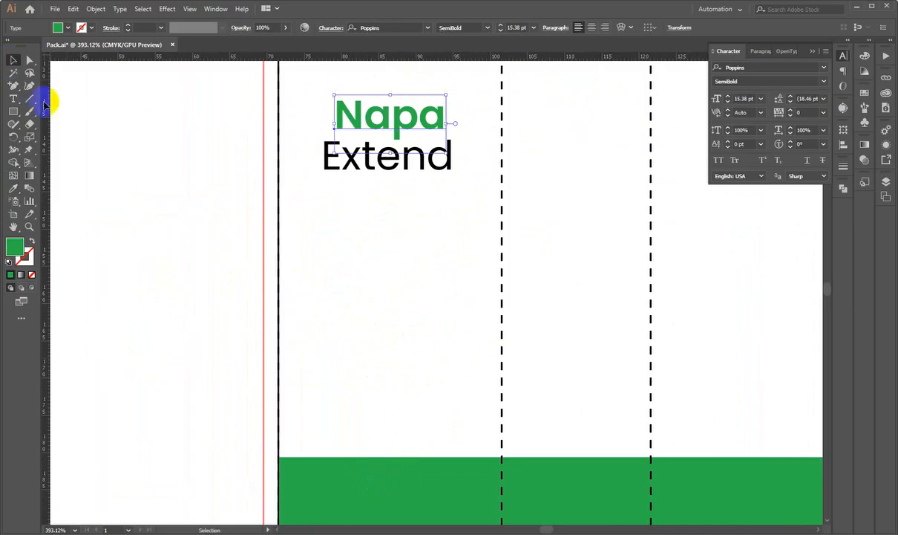
click(354, 275)
key(ctrl+space)
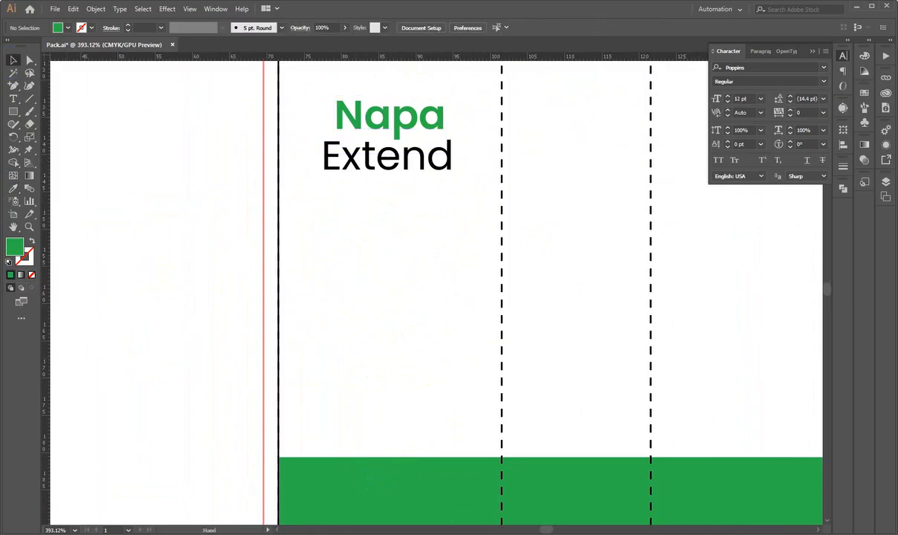
Switch to the web browser and search Google Images for "medicine logo"
key(alt+Tab)
click(344, 34)
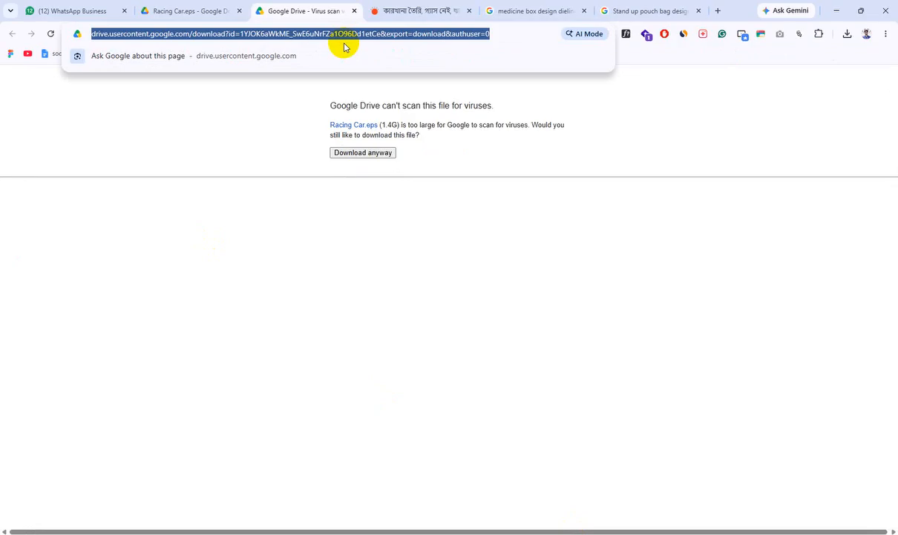
text(medici)
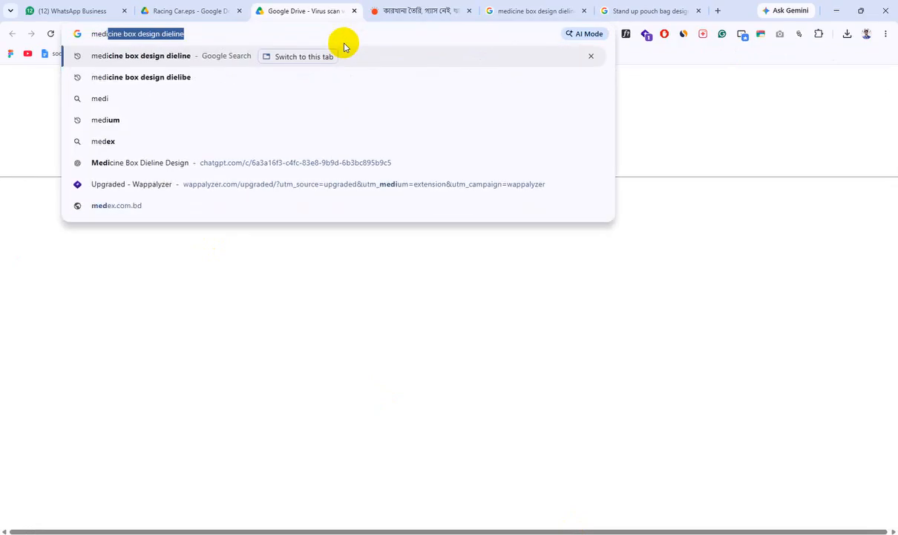
text(ne)
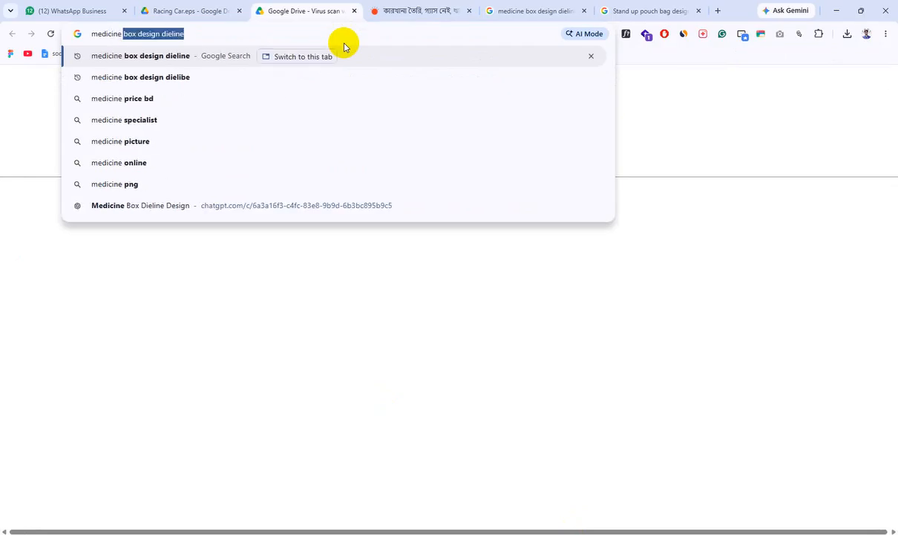
text( logo)
key(Return)
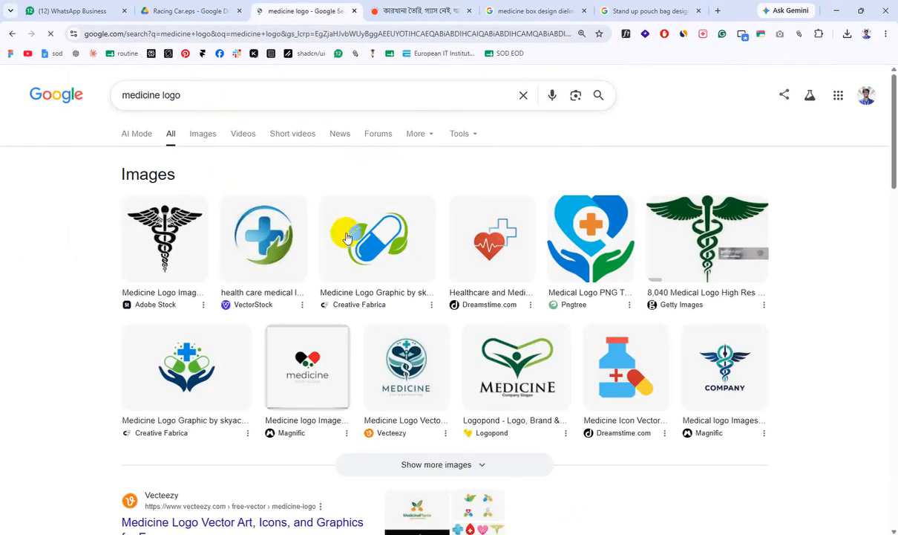
click(203, 134)
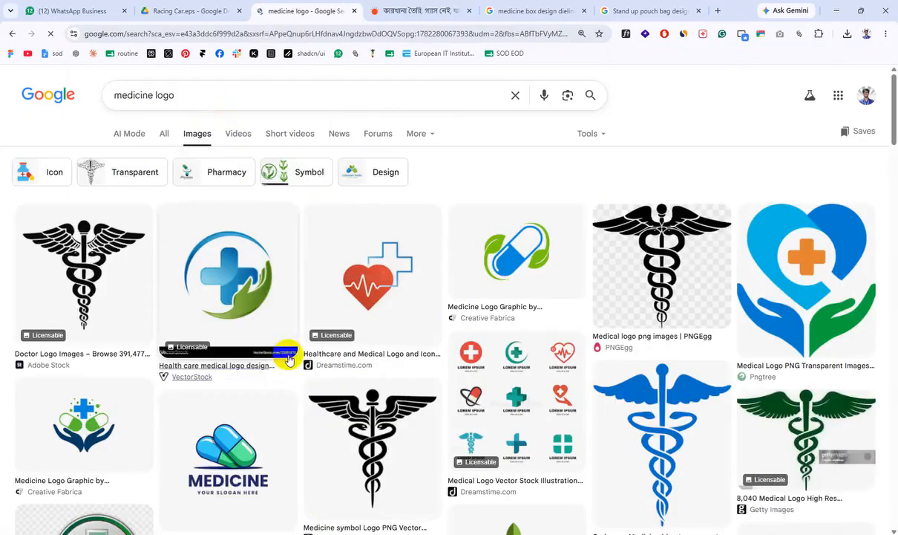
Find the green capsule-and-leaf logo from Free Vector Art & Graphics in the image results and copy its preview image
scroll(294, 358, down, 5)
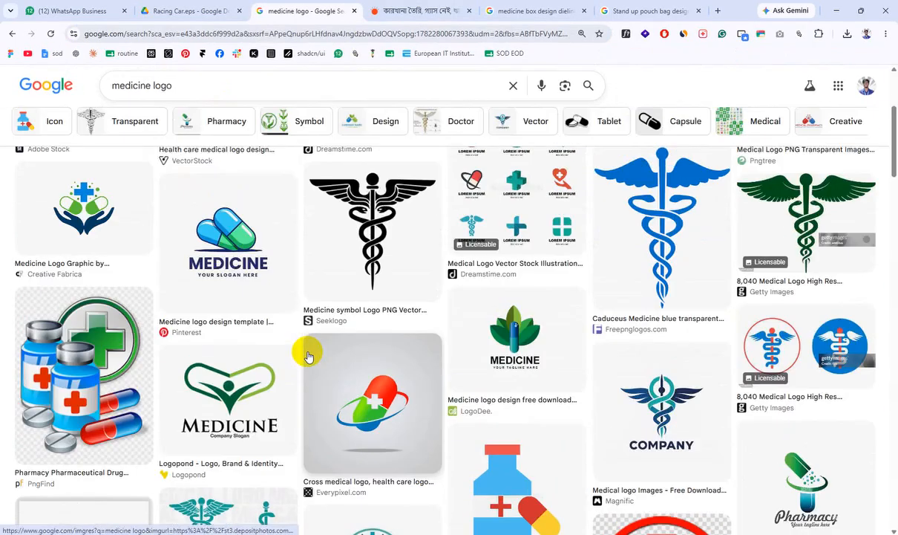
scroll(308, 356, down, 2)
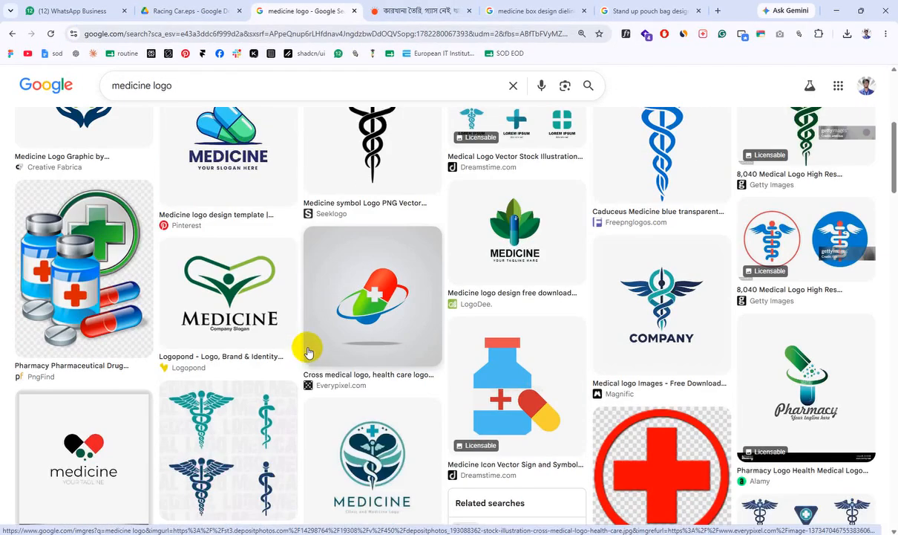
scroll(469, 280, down, 10)
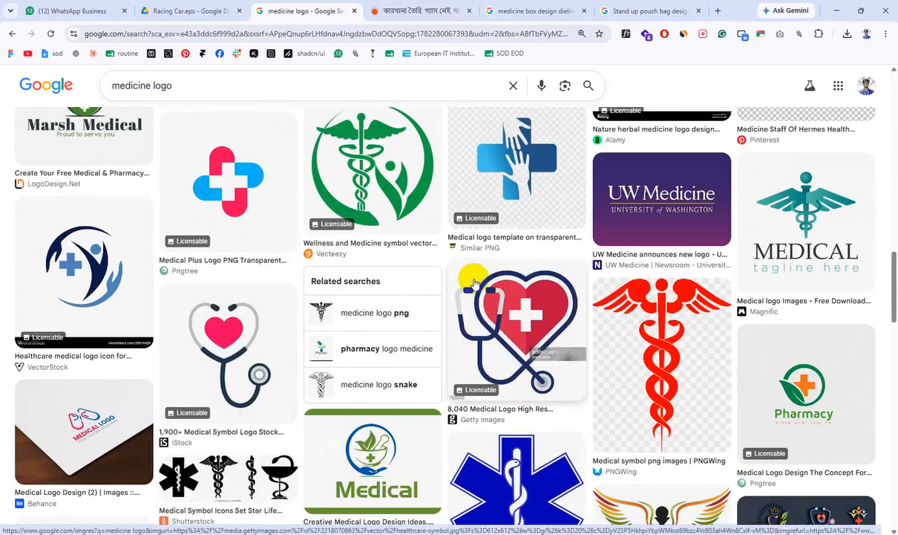
scroll(474, 285, down, 3)
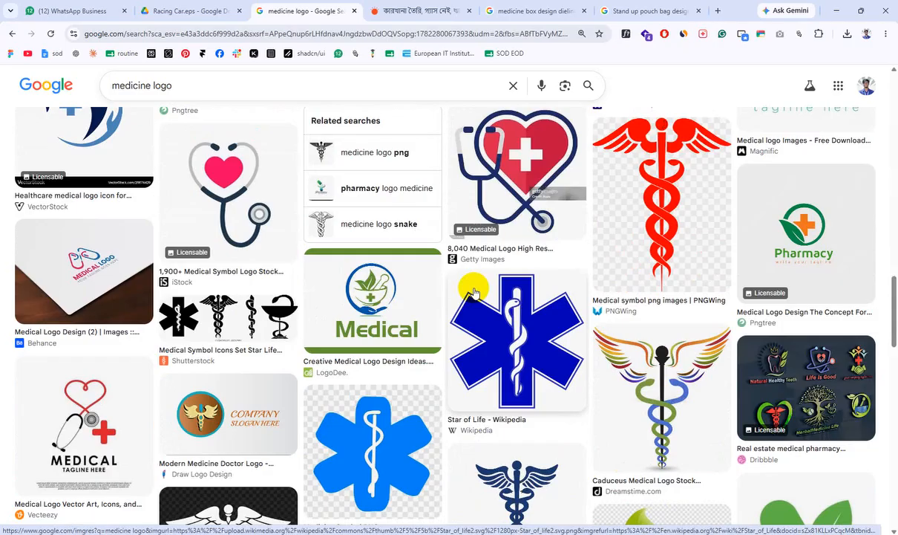
scroll(571, 294, down, 4)
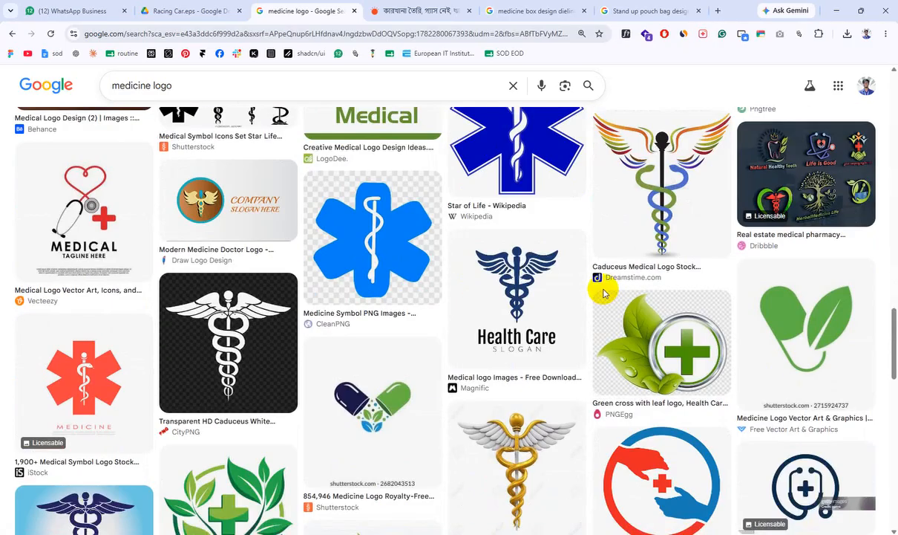
scroll(603, 294, down, 1)
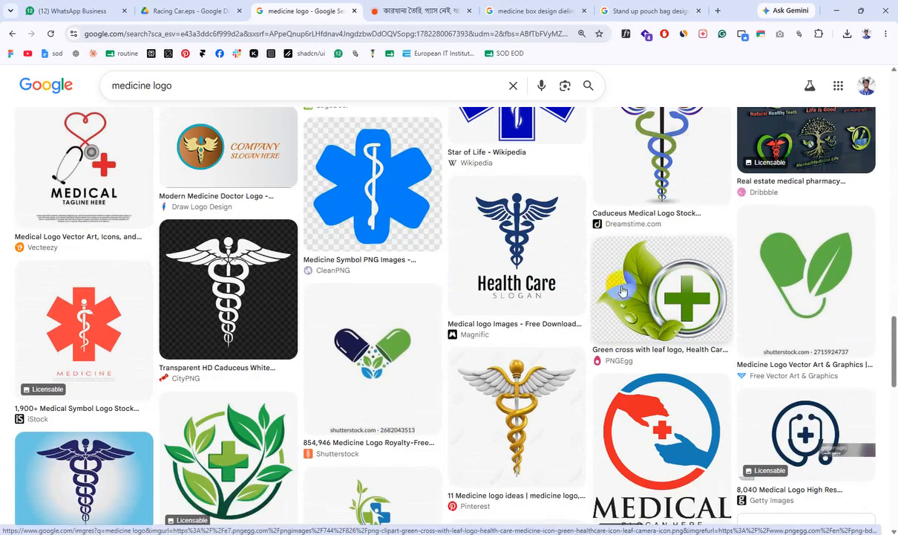
click(805, 286)
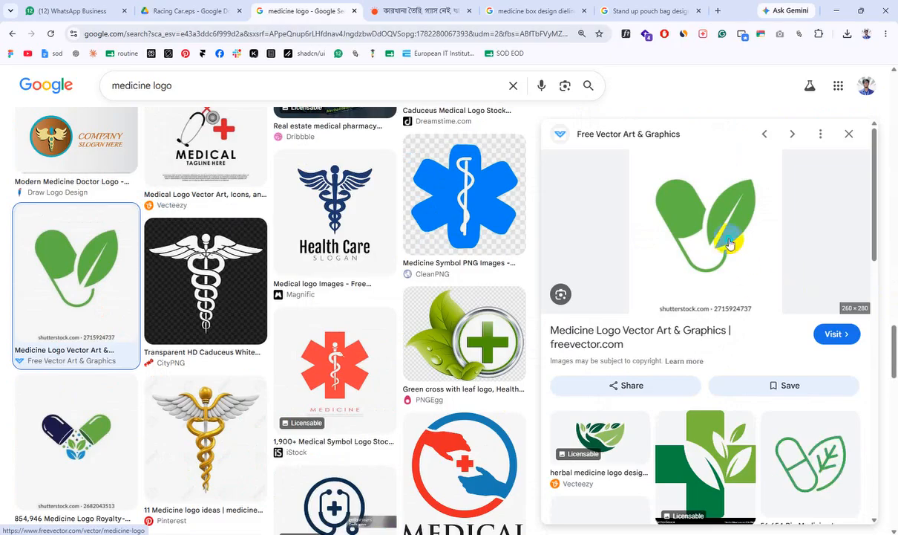
right_click(729, 243)
click(771, 433)
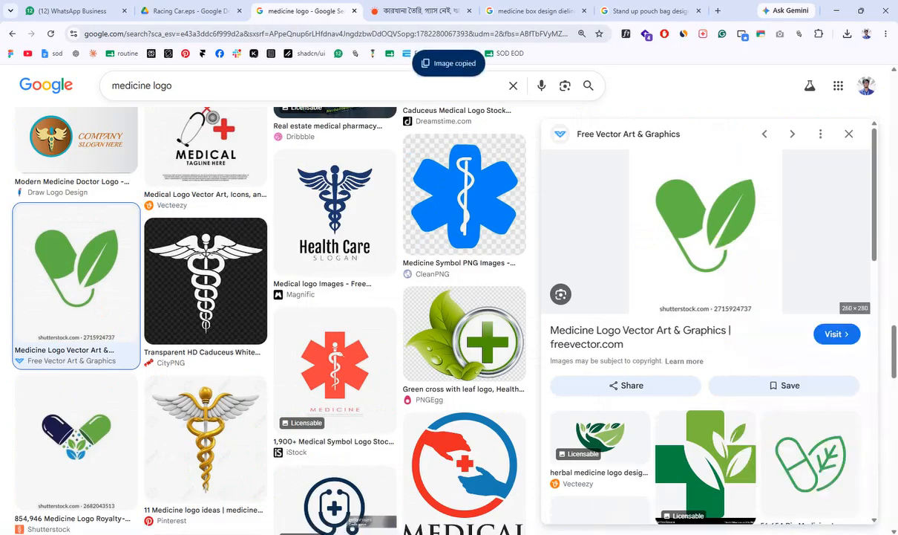
Return to Illustrator and paste the copied capsule-and-leaf logo beside the leftmost panel of the box template
key(alt+Tab)
scroll(508, 335, down, 3)
drag(263, 332, 481, 384)
key(ctrl+v)
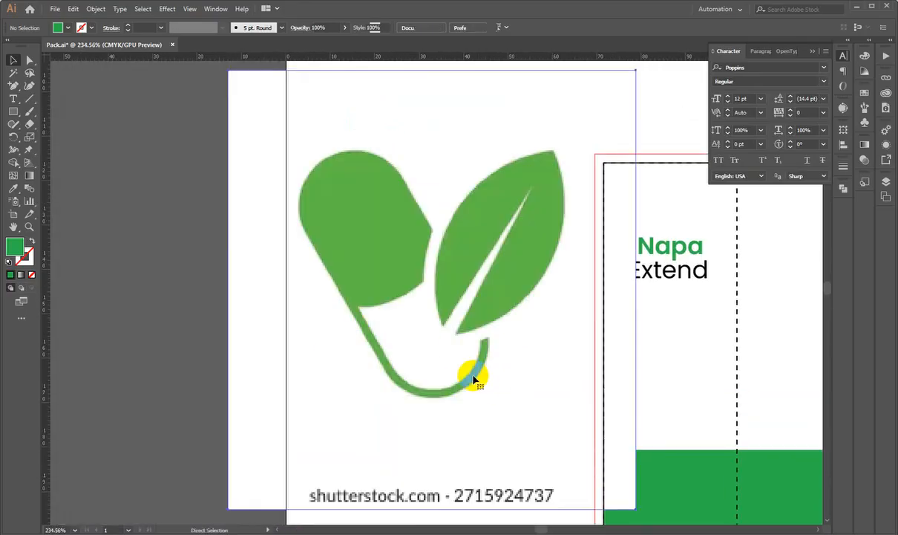
Move the pasted logo image clear of the box template, trace it with Auto-Color and Ignore White enabled, and expand the result
drag(502, 287, 376, 275)
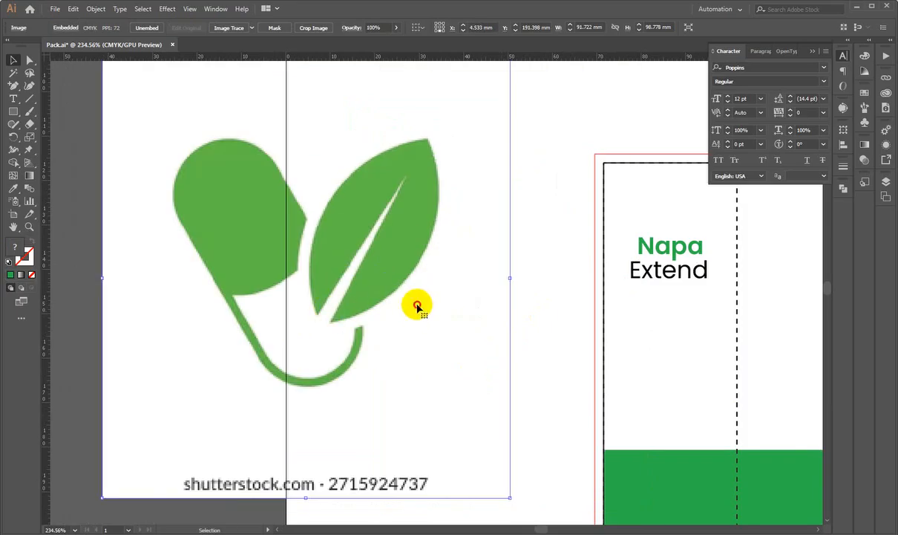
drag(417, 305, 383, 314)
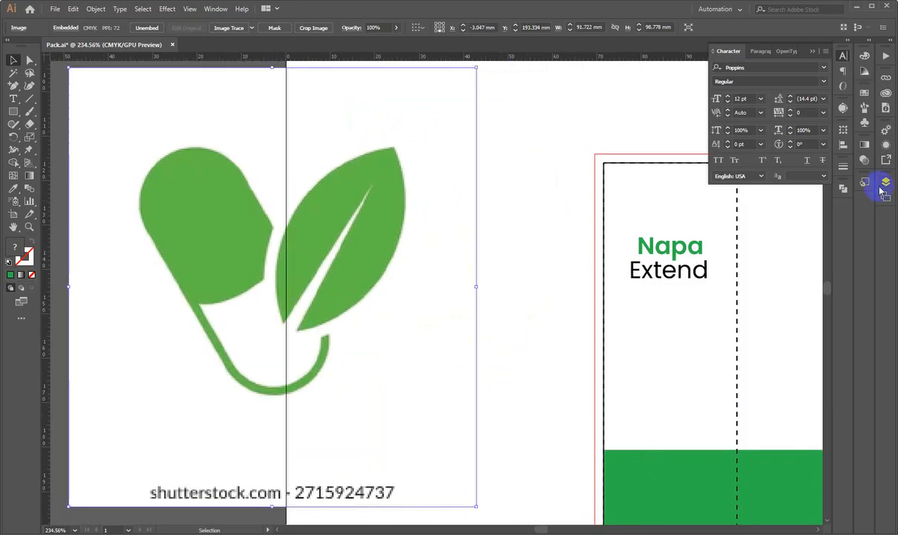
click(844, 57)
click(843, 108)
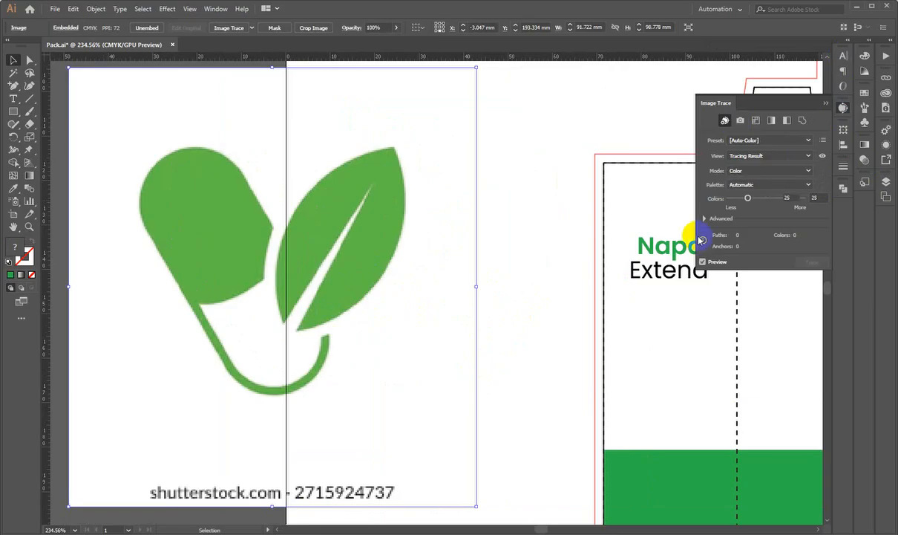
click(703, 220)
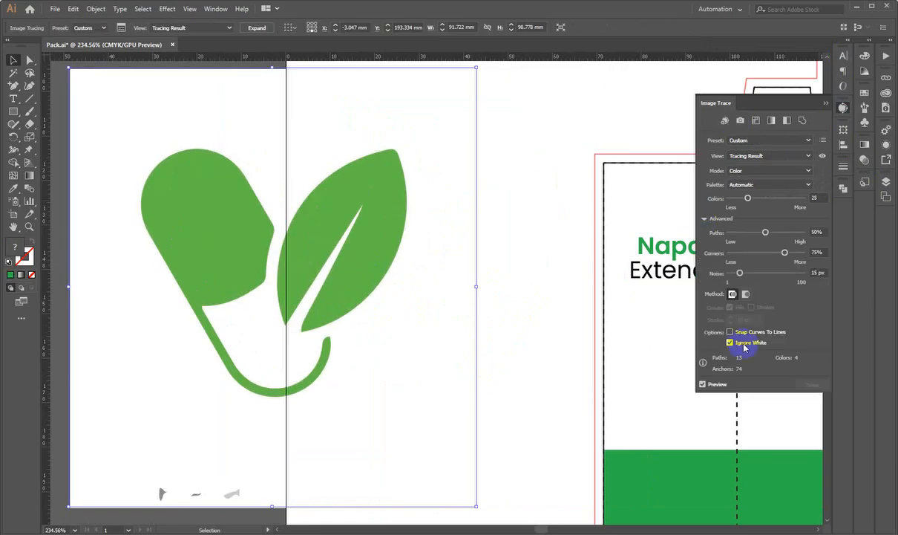
click(274, 30)
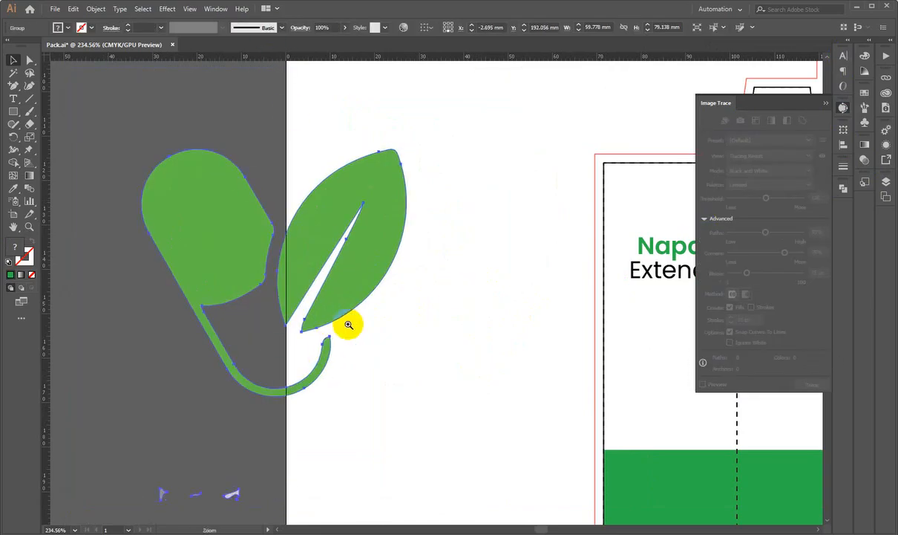
Ungroup the traced artwork and delete the leftover watermark fragments beneath the capsule-and-leaf logo
scroll(342, 323, down, 1)
key(Delete)
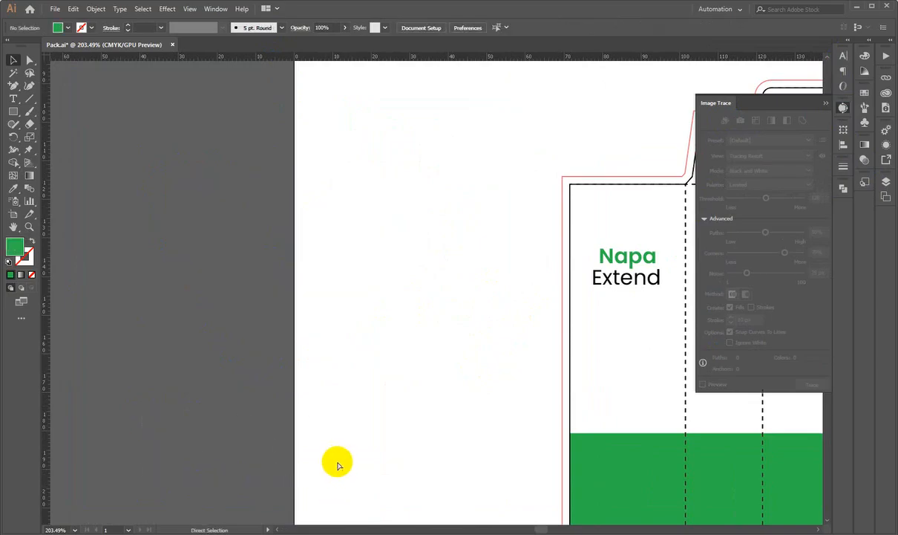
key(ctrl+z)
right_click(318, 294)
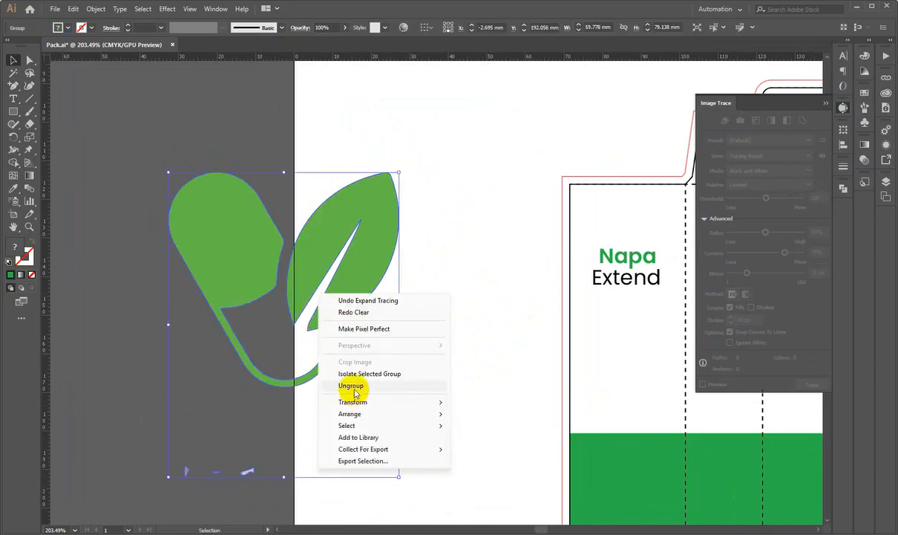
click(352, 386)
click(362, 503)
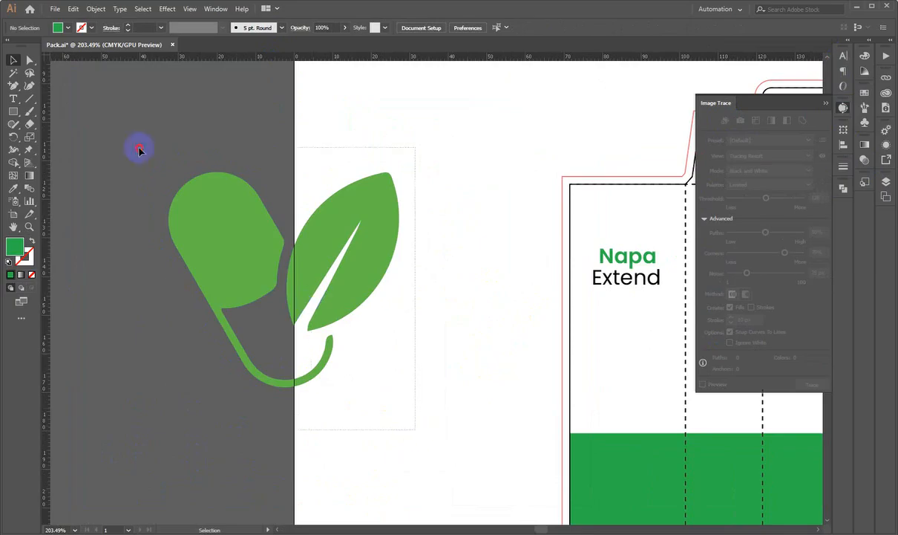
Group the capsule and leaf shapes, scale the group to about 7.3 mm wide, and place it above "Napa"
drag(139, 150, 139, 150)
drag(230, 220, 312, 211)
drag(480, 268, 381, 268)
key(ctrl+g)
drag(450, 288, 273, 301)
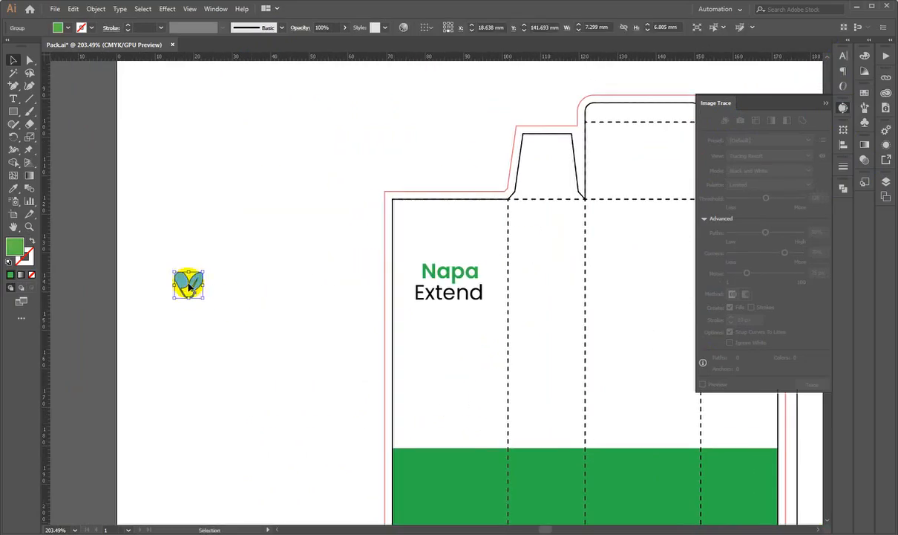
drag(189, 284, 445, 226)
scroll(445, 226, up, 3)
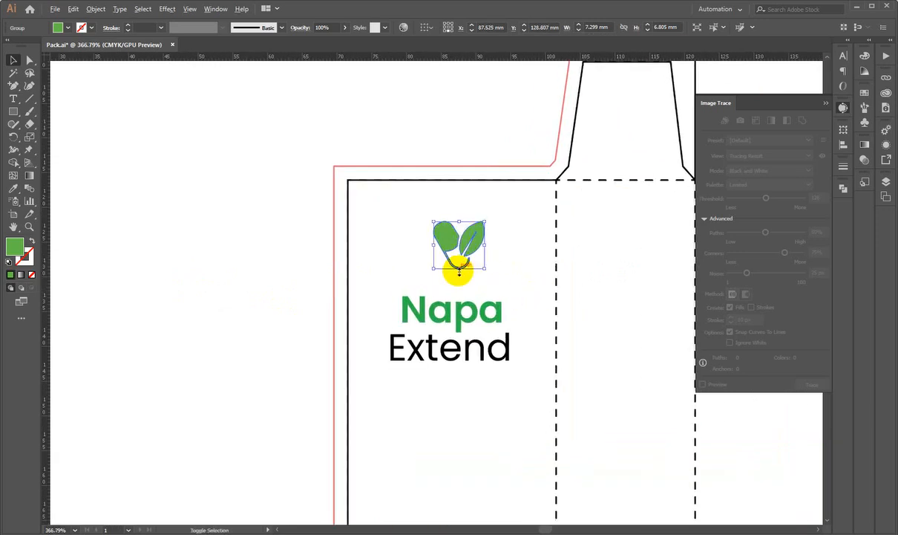
Enlarge the logo and reposition it above "Napa", leaving a wider gap between logo and title
drag(459, 269, 458, 288)
drag(479, 233, 438, 280)
click(237, 283)
scroll(467, 304, down, 2)
click(437, 249)
click(303, 283)
scroll(460, 212, up, 1)
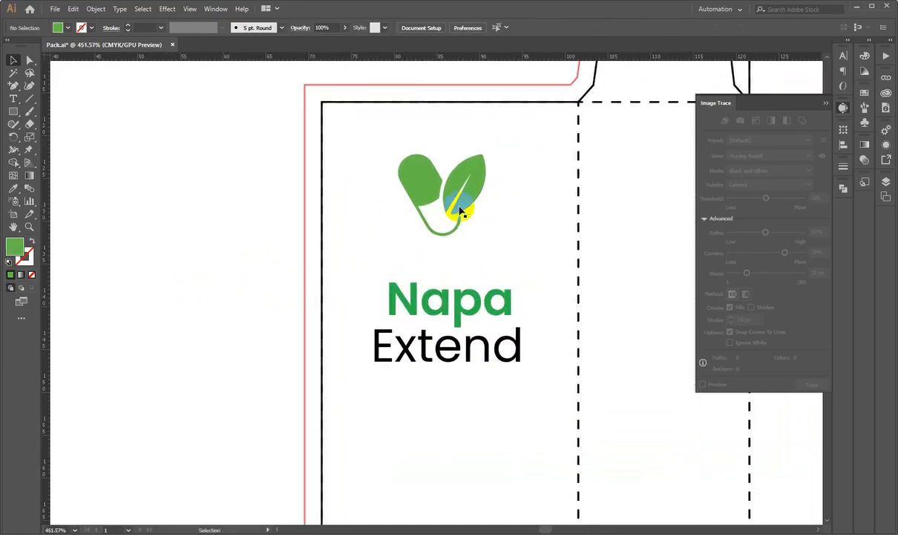
click(460, 211)
drag(486, 195, 469, 178)
click(273, 195)
Align the logo, "Napa" and "Extend" on their horizontal centers, using "Napa" as the key object
drag(393, 191, 381, 213)
drag(520, 401, 461, 398)
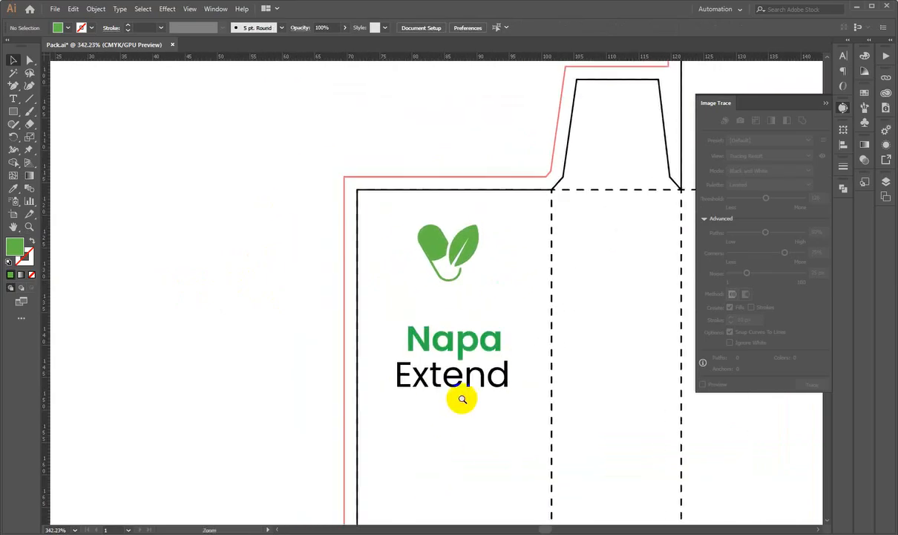
scroll(460, 372, down, 3)
drag(457, 341, 446, 144)
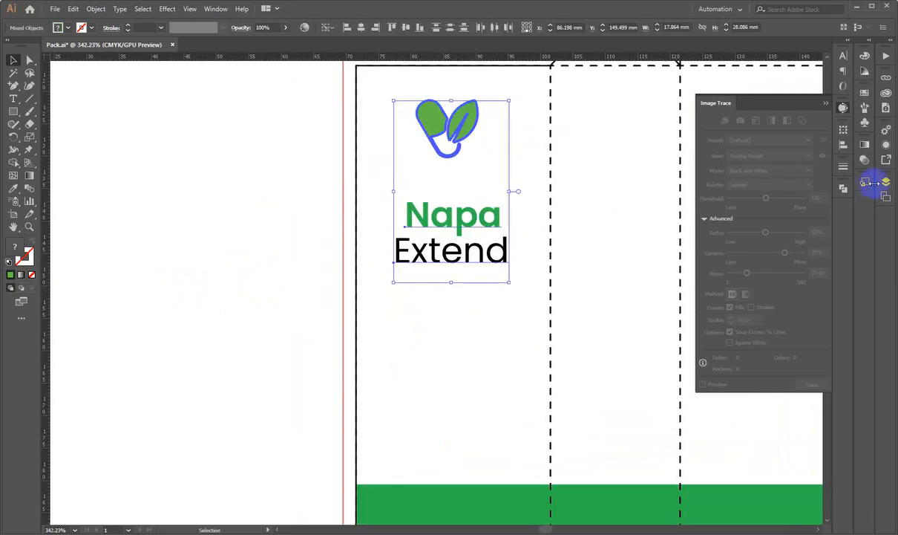
click(843, 146)
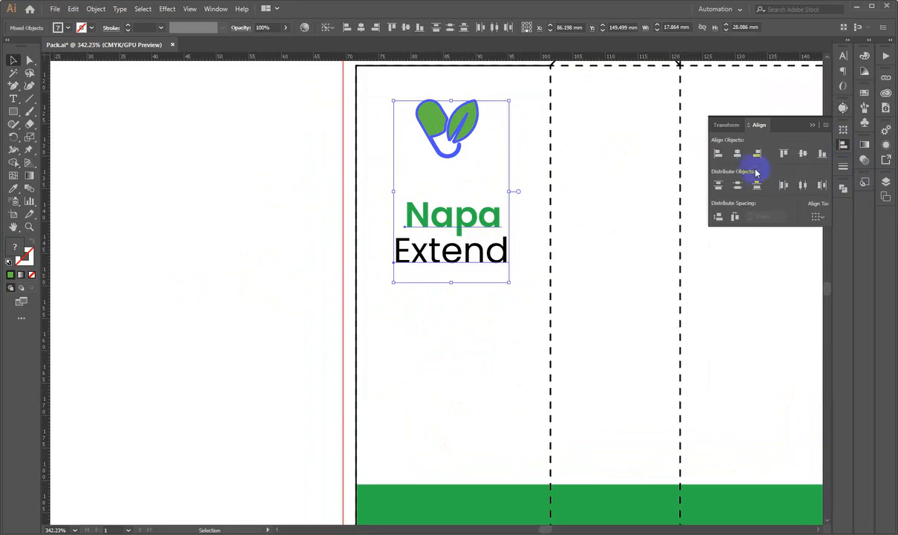
click(735, 154)
click(239, 206)
drag(348, 183, 357, 211)
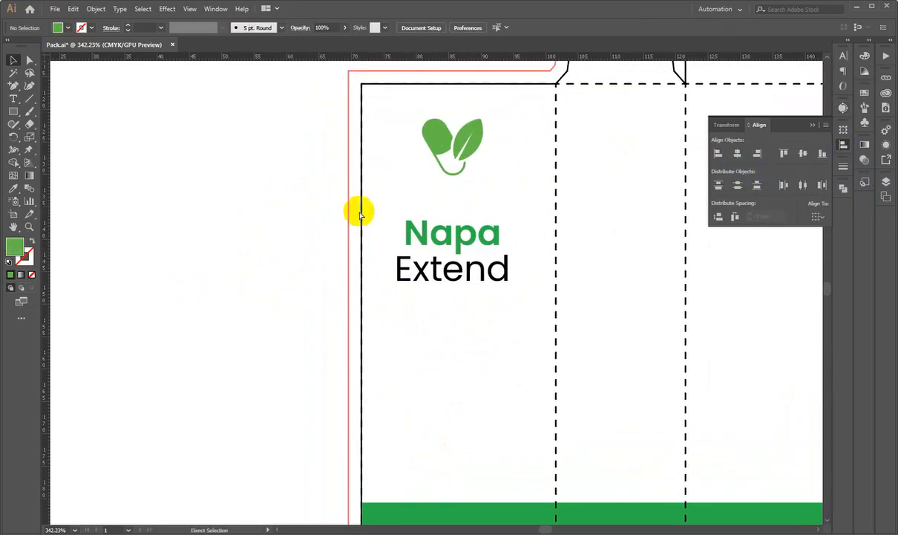
click(469, 232)
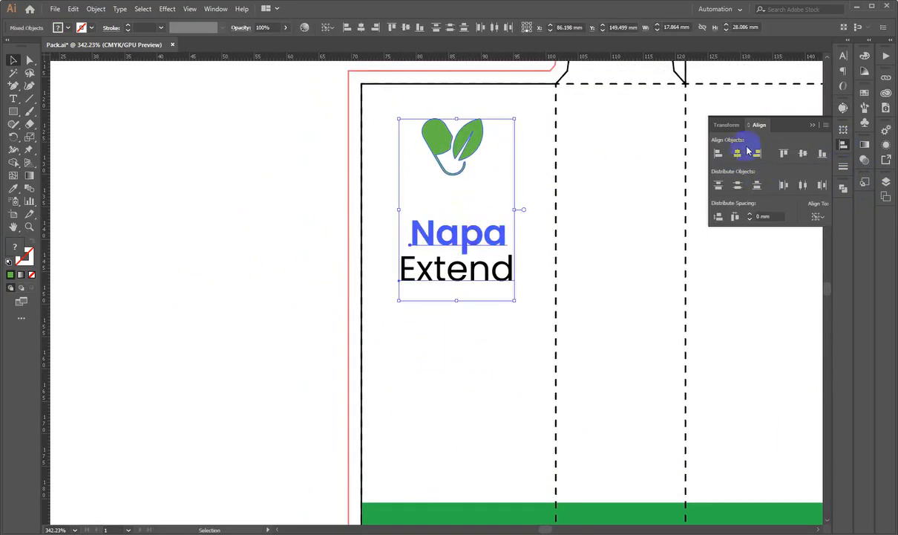
click(739, 155)
click(217, 208)
drag(420, 218, 369, 196)
drag(369, 196, 386, 217)
drag(396, 114, 411, 214)
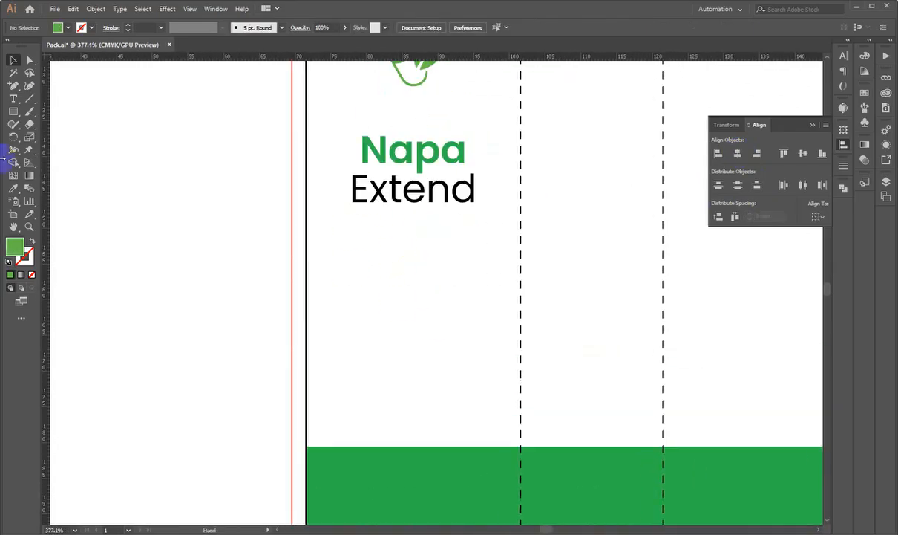
click(18, 101)
scroll(375, 223, up, 1)
drag(324, 237, 499, 369)
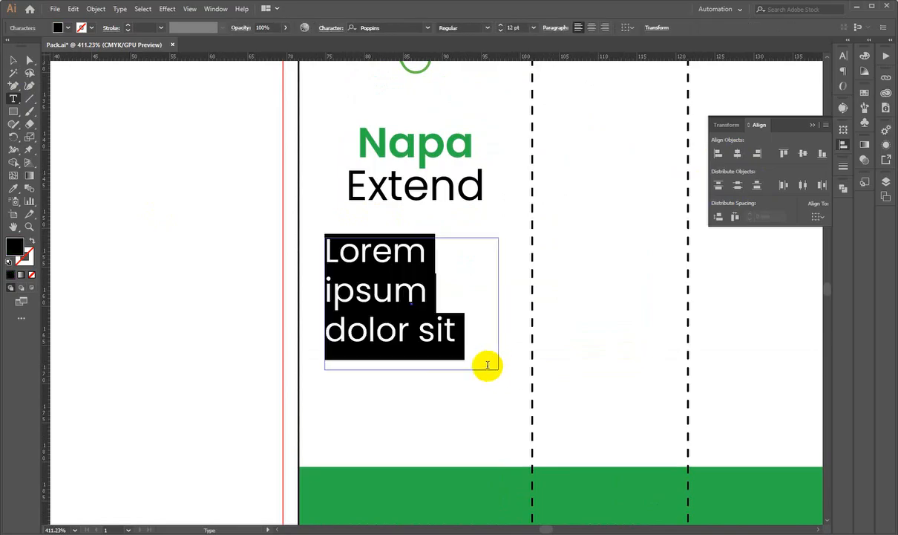
click(18, 60)
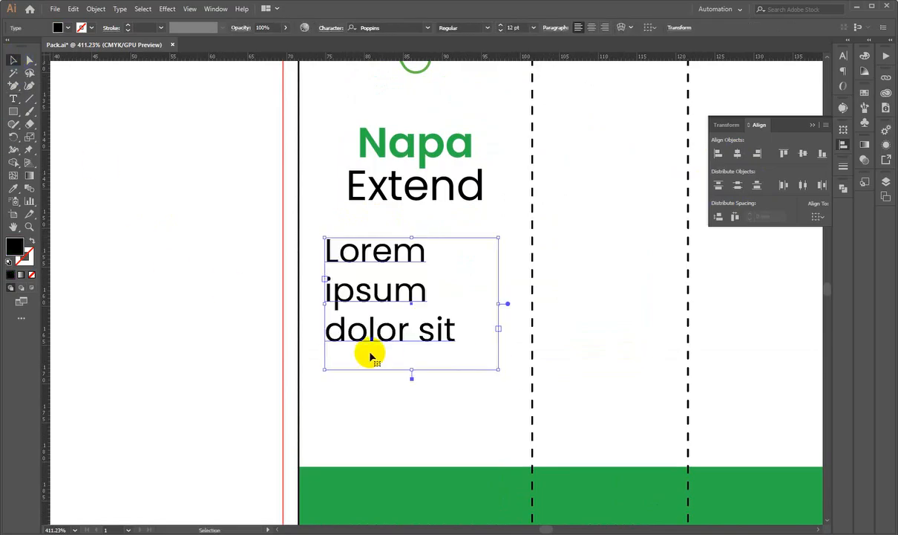
key(Delete)
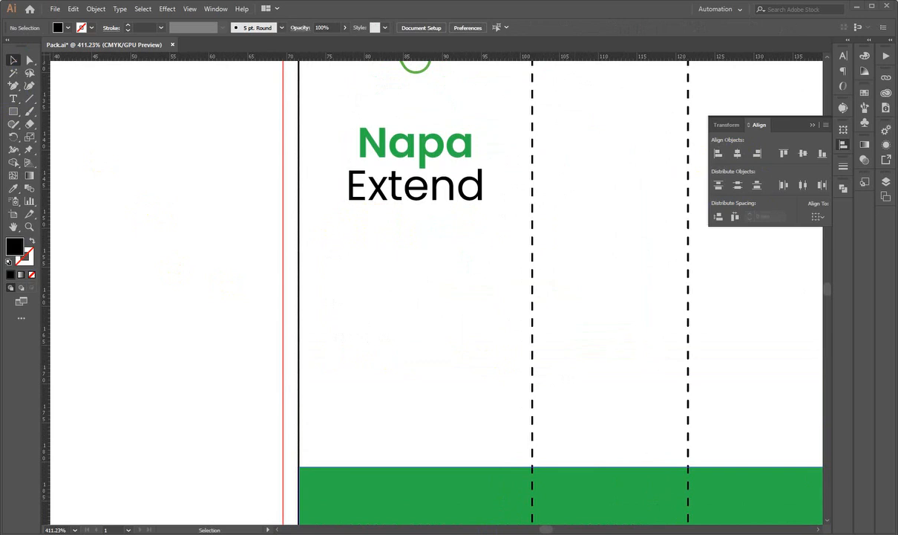
Switch to the web browser and search Google Images for "stomach vector"
key(alt+Tab)
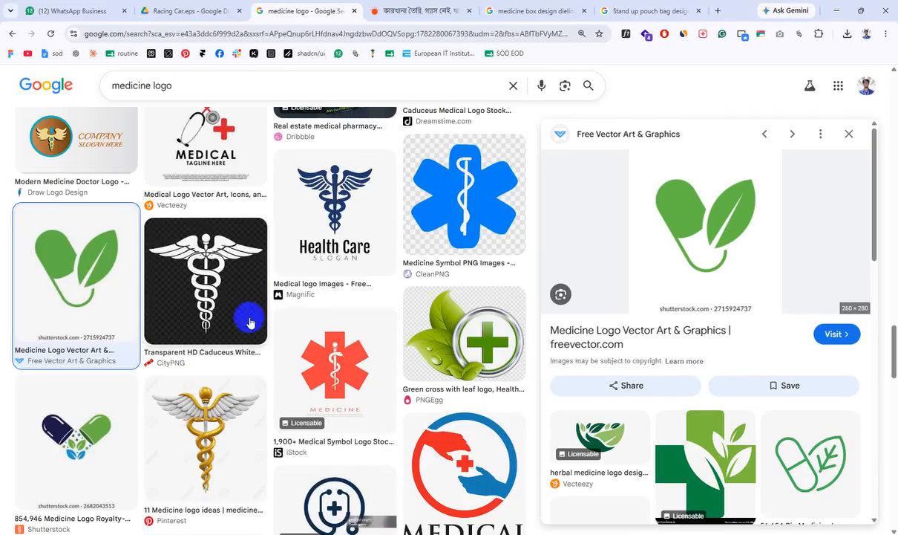
scroll(253, 319, up, 3)
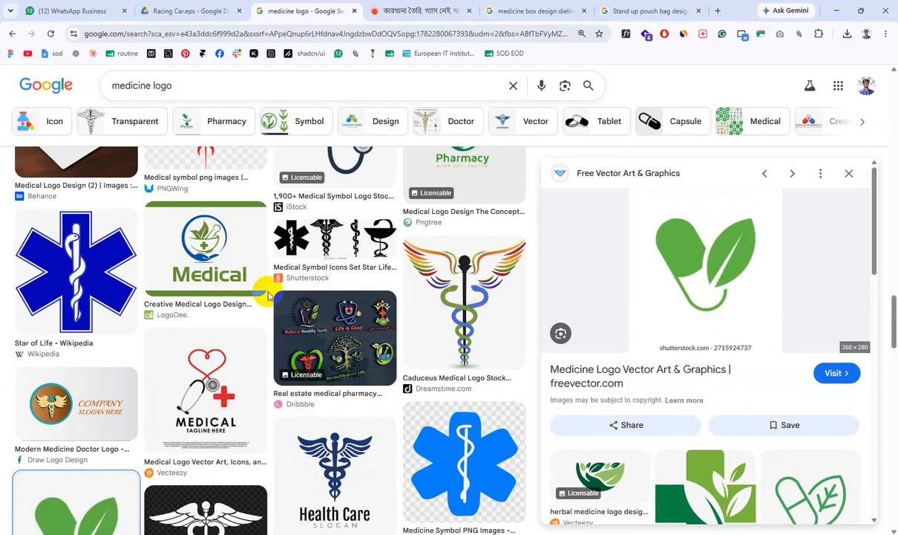
scroll(269, 295, down, 10)
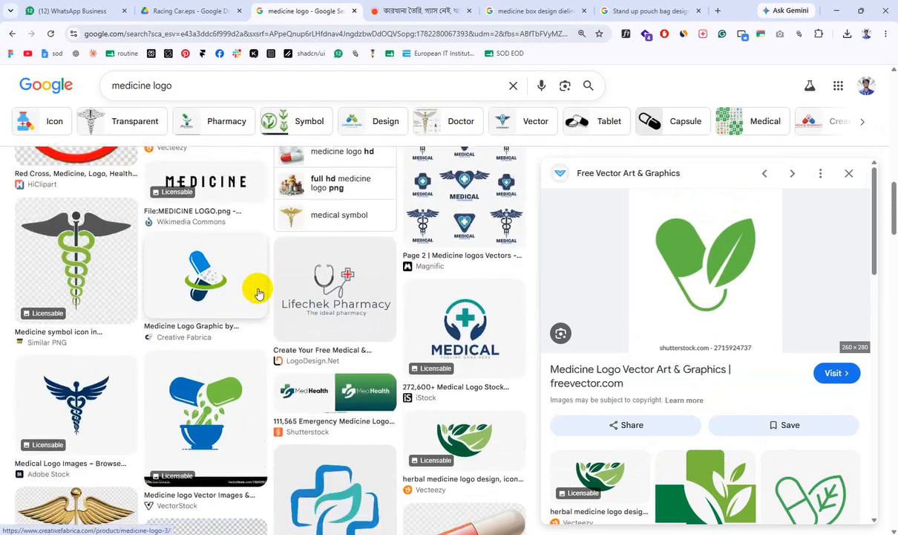
scroll(256, 295, up, 3)
scroll(245, 297, up, 5)
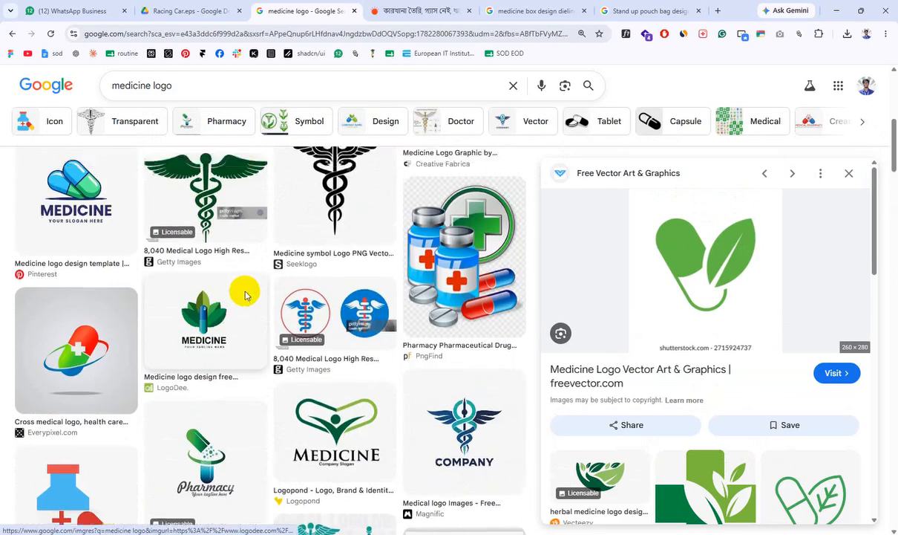
drag(182, 95, 0, 75)
text(stoc)
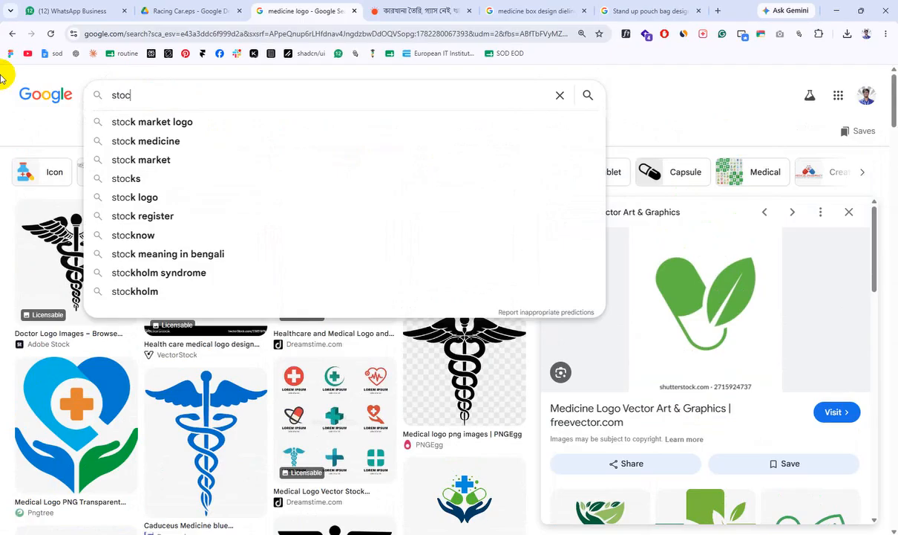
key(BackSpace)
text(macj)
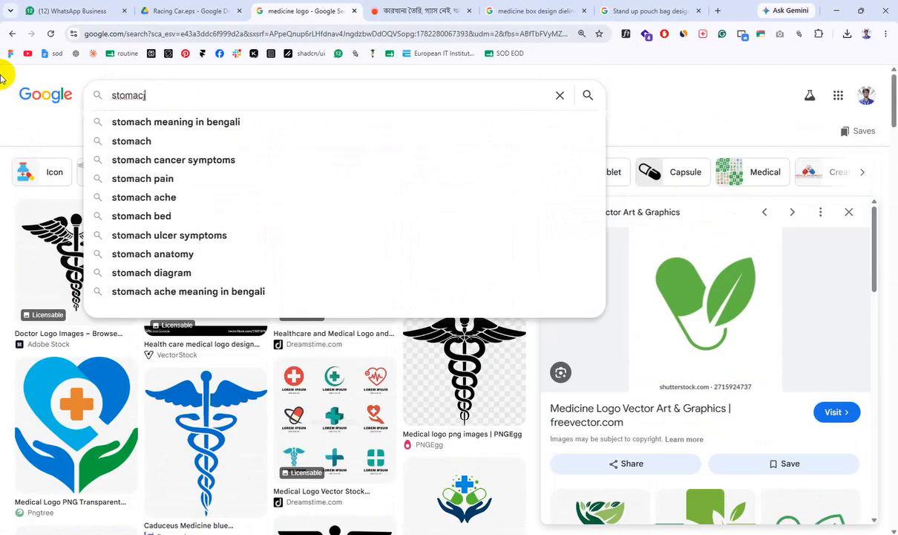
key(BackSpace)
text(h vec)
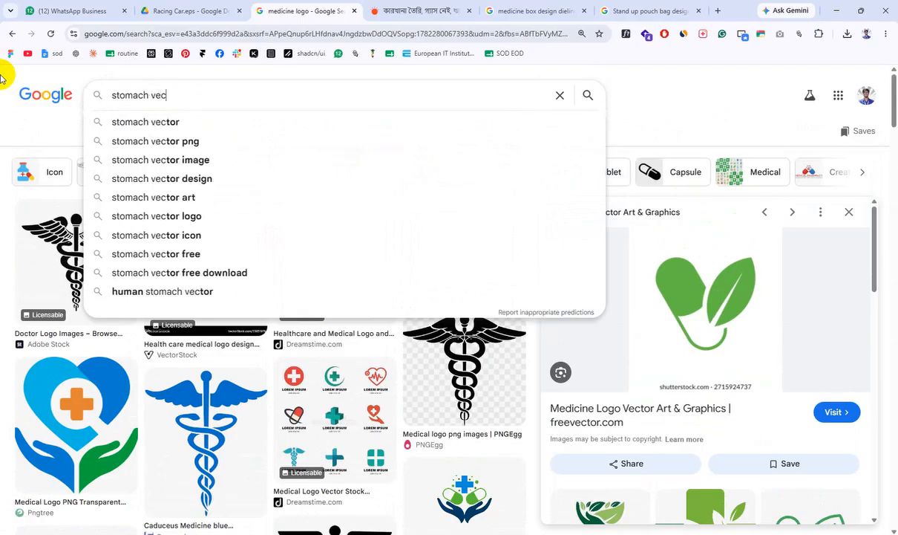
text(tor)
key(Return)
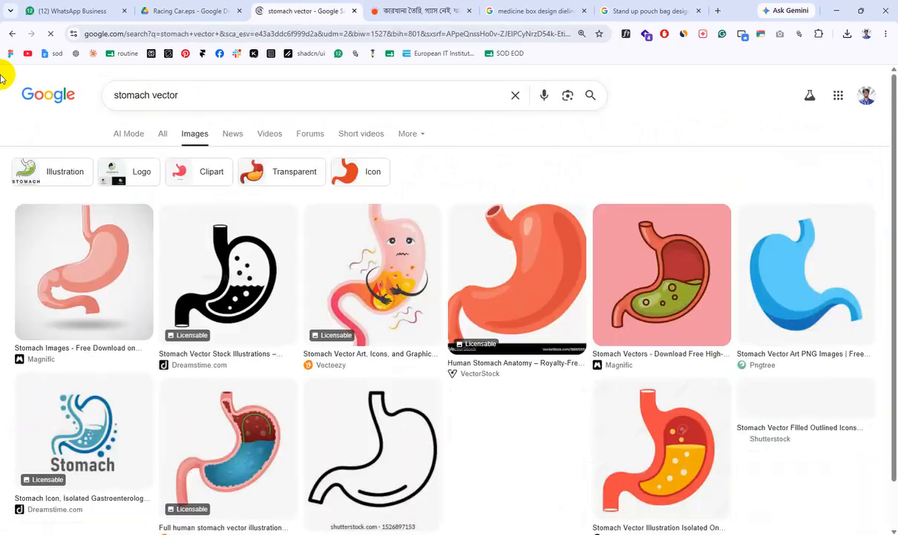
Find the solid black stomach silhouette from iStock in the image results and copy its preview image
click(82, 252)
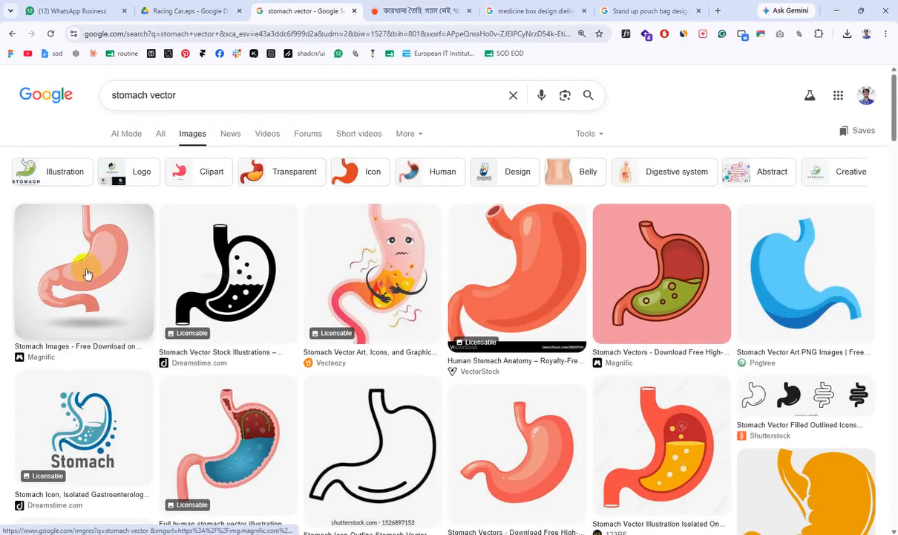
scroll(184, 334, down, 2)
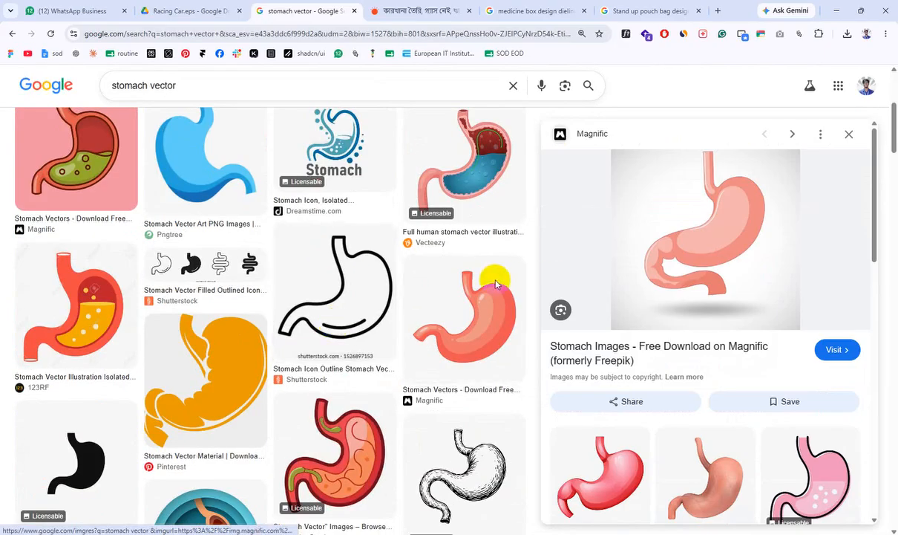
click(468, 264)
scroll(275, 287, down, 3)
click(134, 295)
right_click(653, 238)
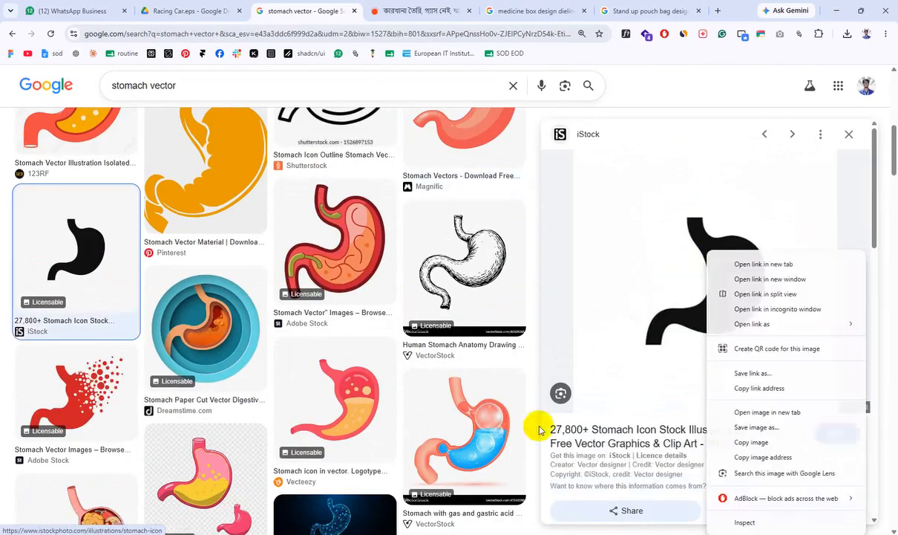
click(704, 431)
Return to Illustrator, paste the stomach silhouette, move it off the artboard beside the box template, and scale it to about 120 mm square
key(alt+Tab)
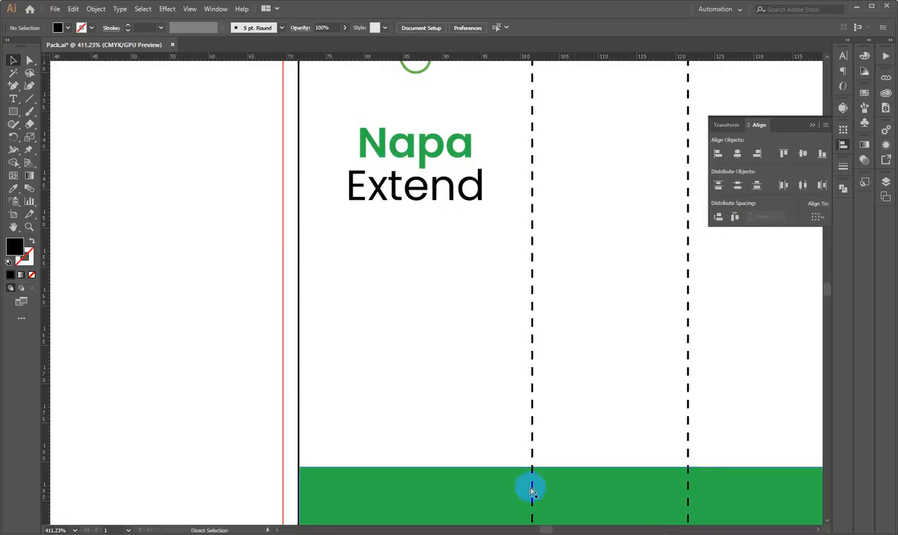
key(ctrl+v)
drag(433, 331, 268, 365)
drag(363, 382, 517, 381)
drag(603, 350, 221, 311)
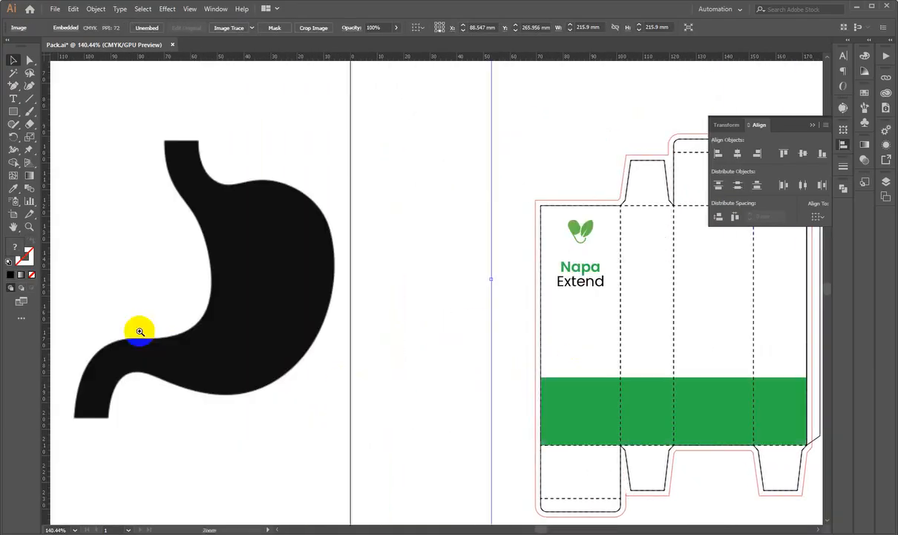
drag(140, 331, 381, 323)
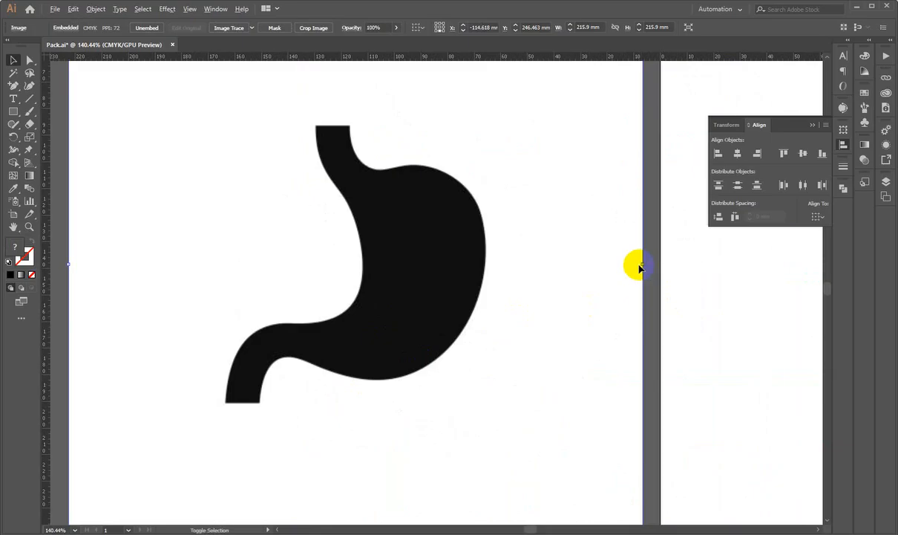
drag(640, 267, 516, 264)
click(842, 146)
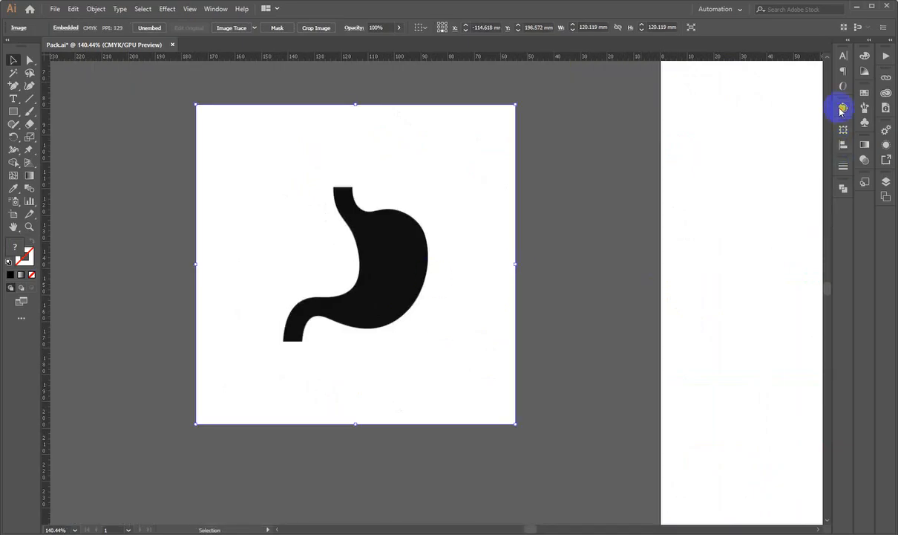
Trace the stomach image in Color mode with Ignore White enabled and Snap Curves To Lines off, and expand it into vector paths
click(842, 109)
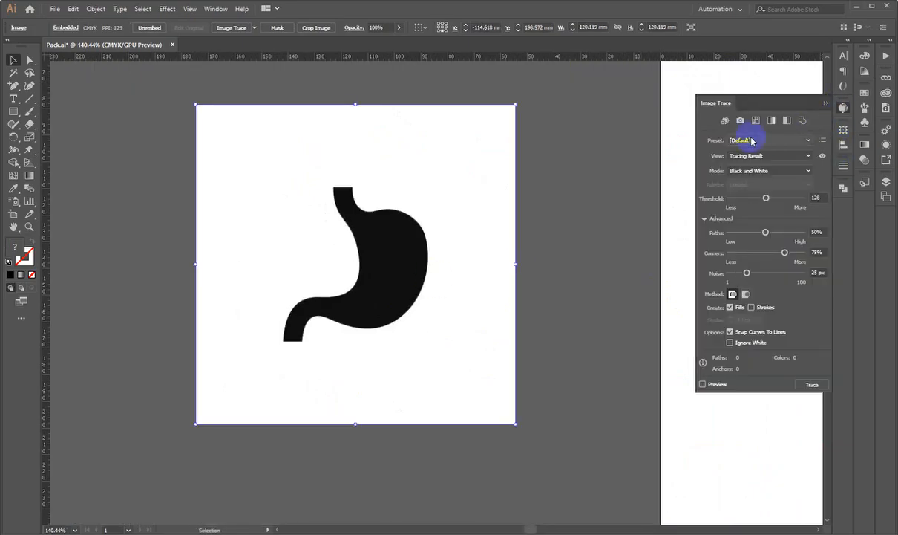
click(731, 343)
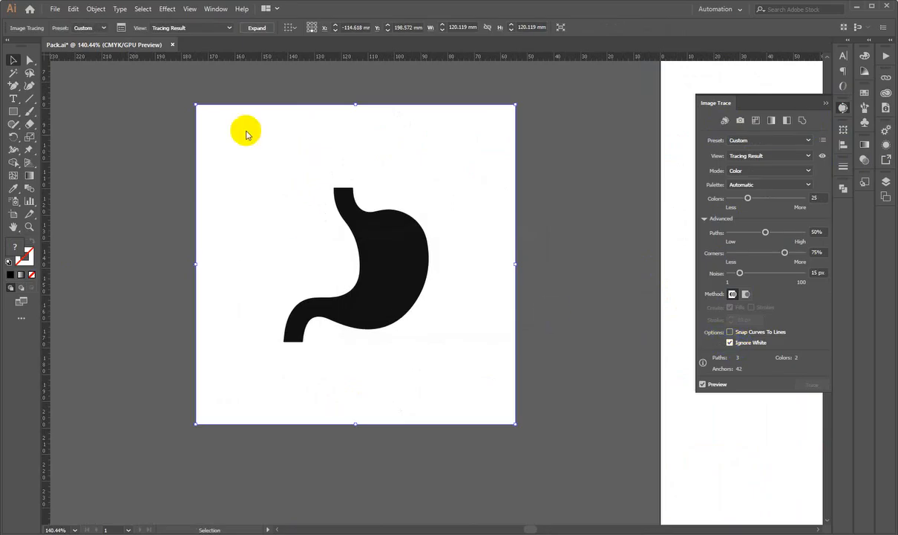
click(256, 29)
Move the traced stomach onto the box's front panel below "Extend", centered between the folds, and scale it to about 21 mm wide
drag(371, 308, 144, 341)
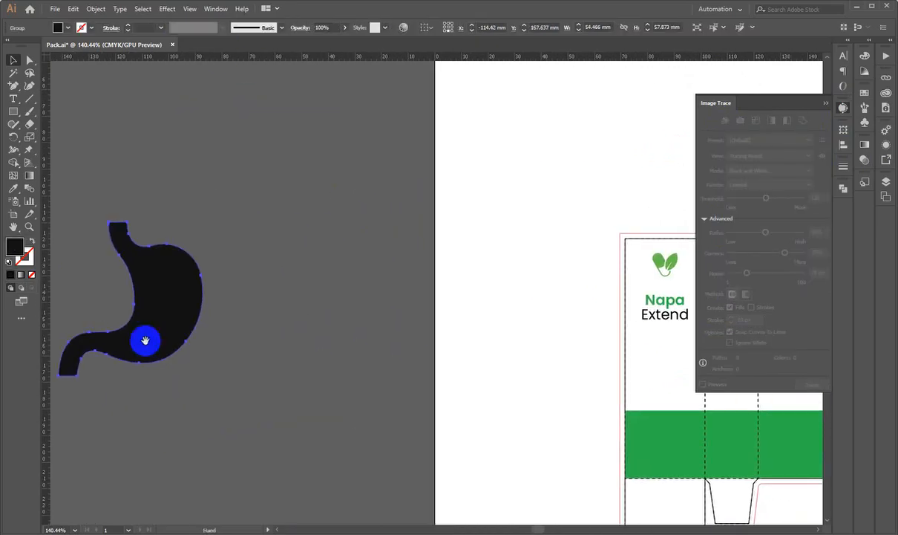
drag(371, 349, 267, 346)
drag(212, 299, 600, 337)
click(551, 302)
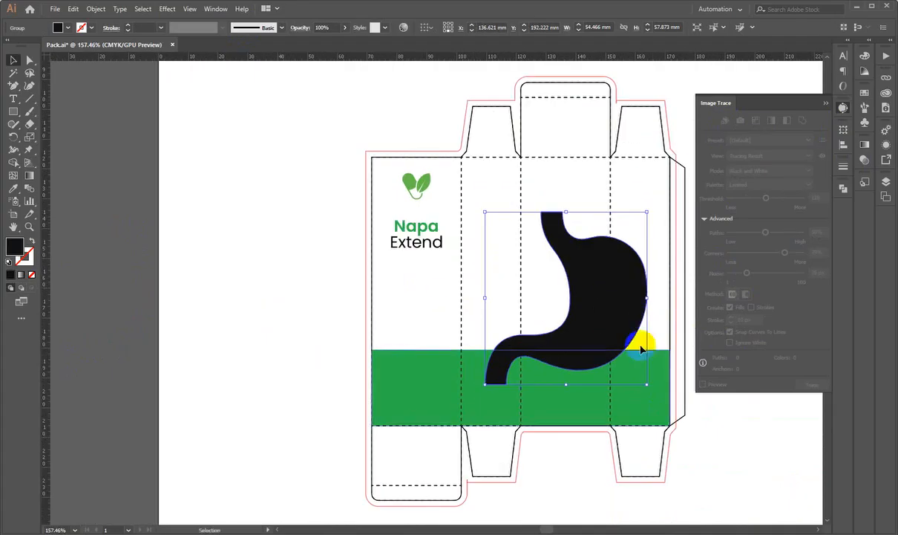
drag(645, 295, 427, 314)
drag(417, 279, 536, 391)
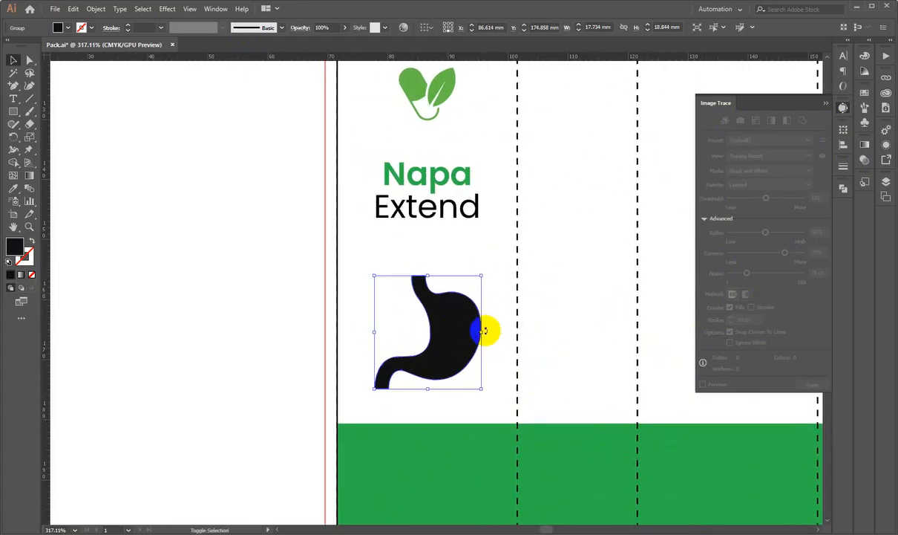
drag(482, 332, 492, 332)
drag(458, 335, 439, 284)
click(157, 255)
key(ctrl+z)
drag(426, 321, 407, 319)
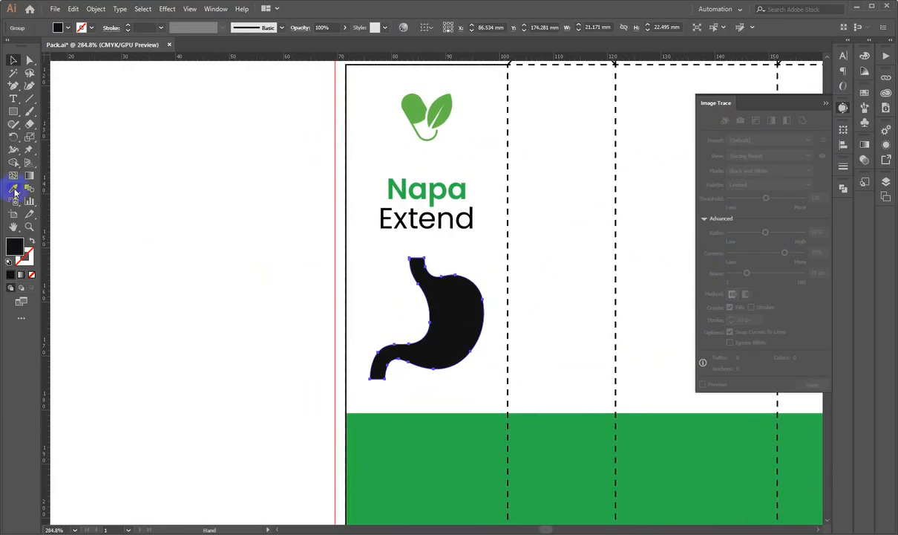
Recolor the stomach shape with the green sampled from the band at the base of the box, and deselect it
click(15, 189)
click(472, 487)
click(15, 63)
click(164, 263)
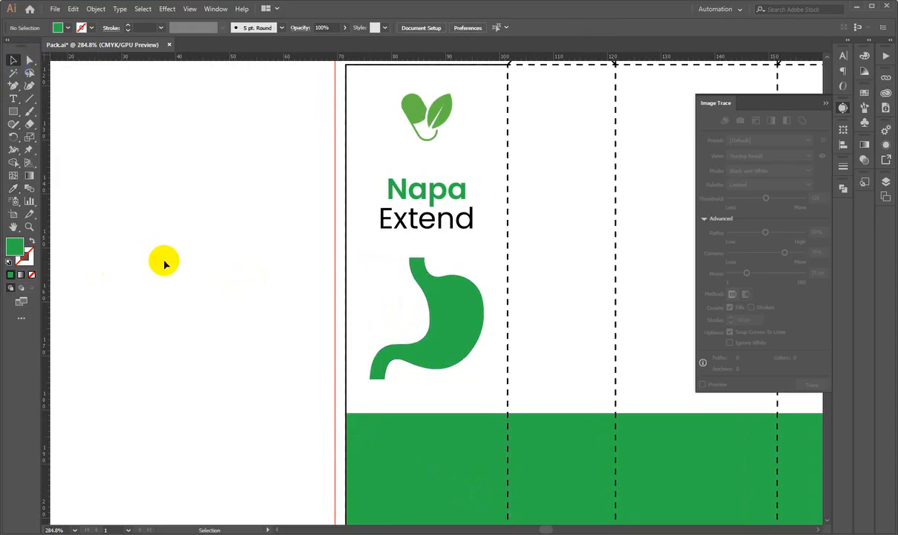
Add the point text "200 ML" in Poppins Regular 12 pt at the outer edge of the green band
drag(419, 447, 418, 359)
drag(416, 361, 432, 347)
click(378, 382)
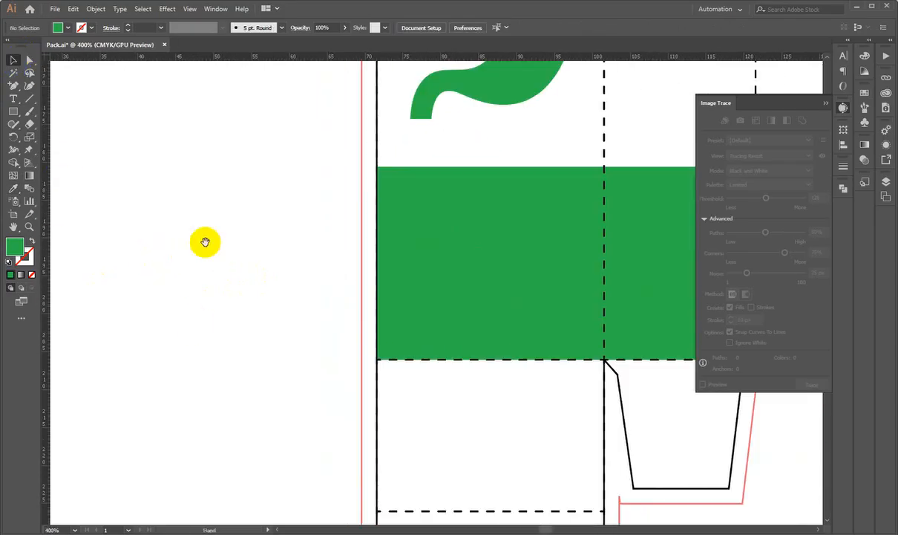
drag(205, 243, 89, 378)
mouse_move(365, 394)
mouse_down()
mouse_move(351, 396)
mouse_move(375, 401)
mouse_up()
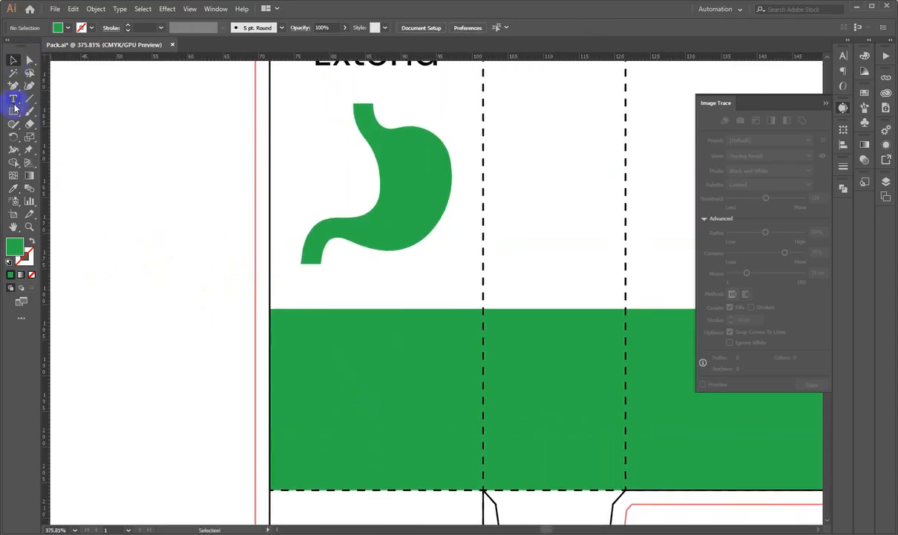
click(13, 99)
click(212, 362)
text(200 ML)
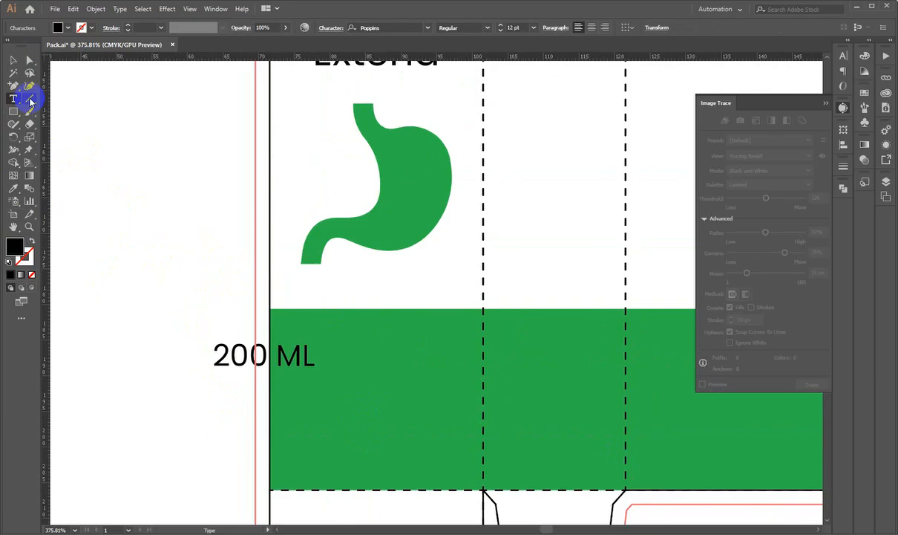
click(15, 61)
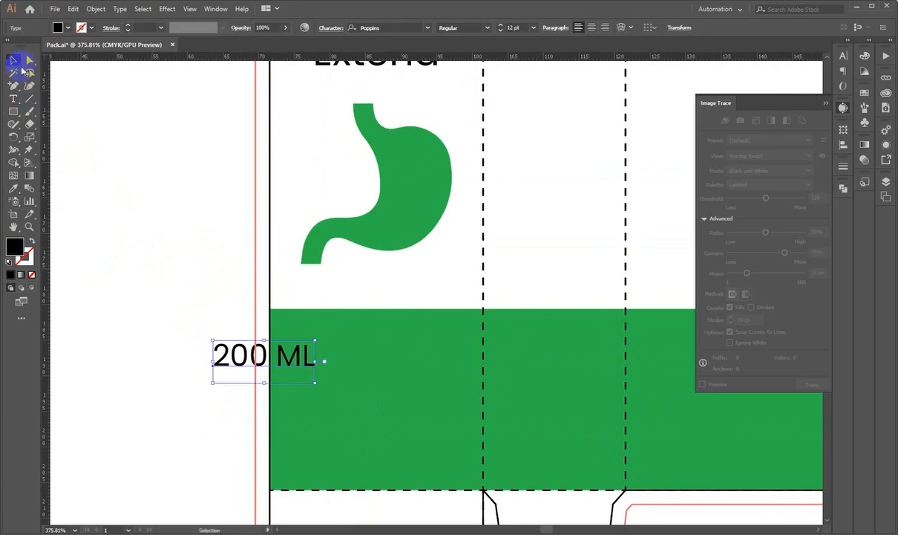
Move "200 ML" to the lower middle of the front panel's green band and scale it down to about 8.3 pt
drag(255, 359, 375, 460)
drag(389, 476, 486, 470)
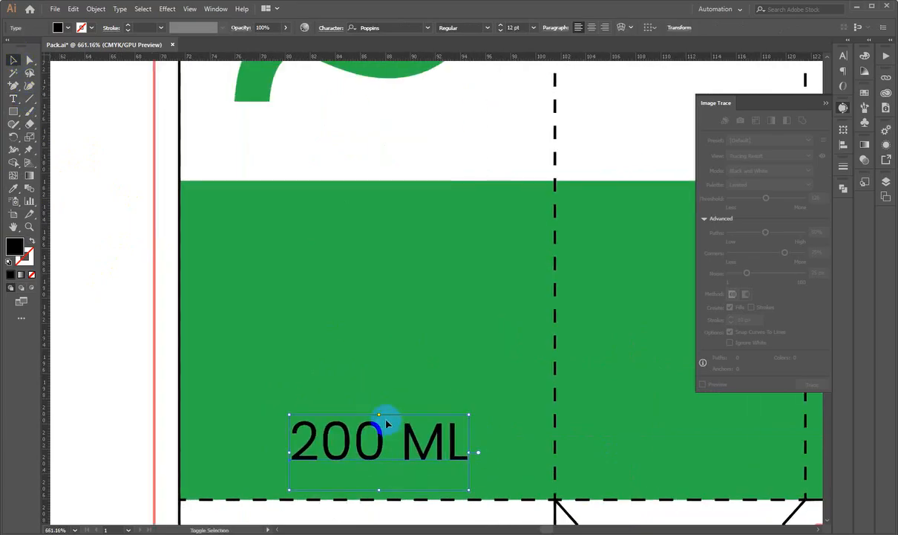
drag(381, 416, 308, 418)
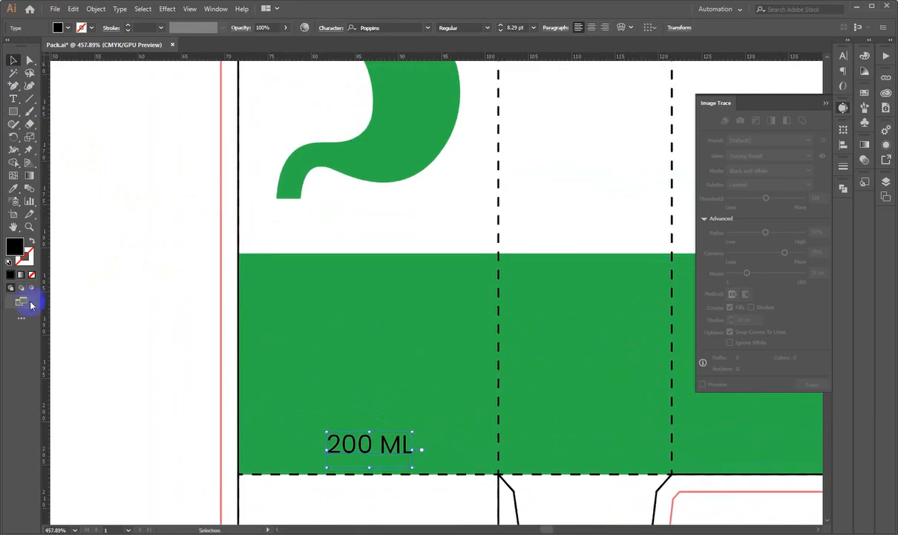
Fill the "200 ML" text with white
click(155, 342)
click(153, 215)
drag(396, 424, 319, 438)
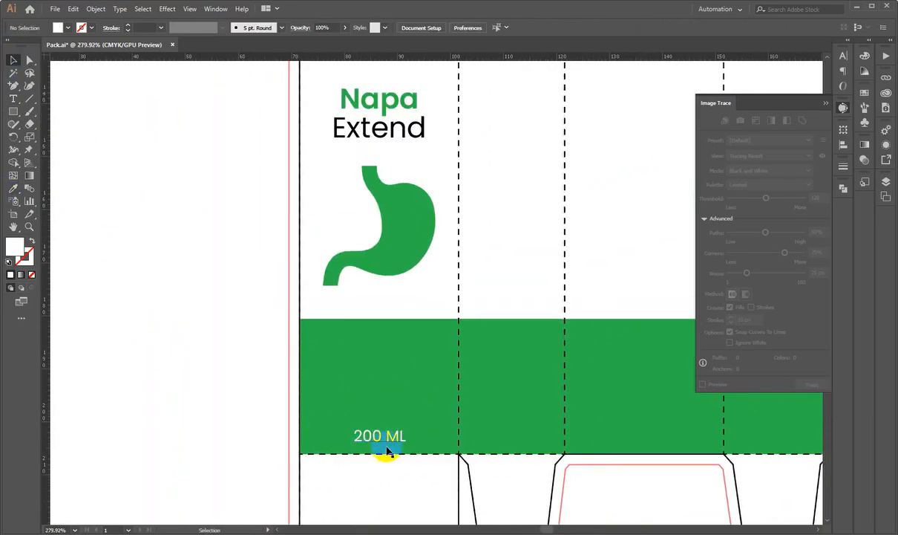
click(385, 446)
Create an area text frame about 23 by 14 mm on the green band above "200 ML", keeping the placeholder text
drag(331, 316, 344, 261)
click(333, 233)
click(13, 124)
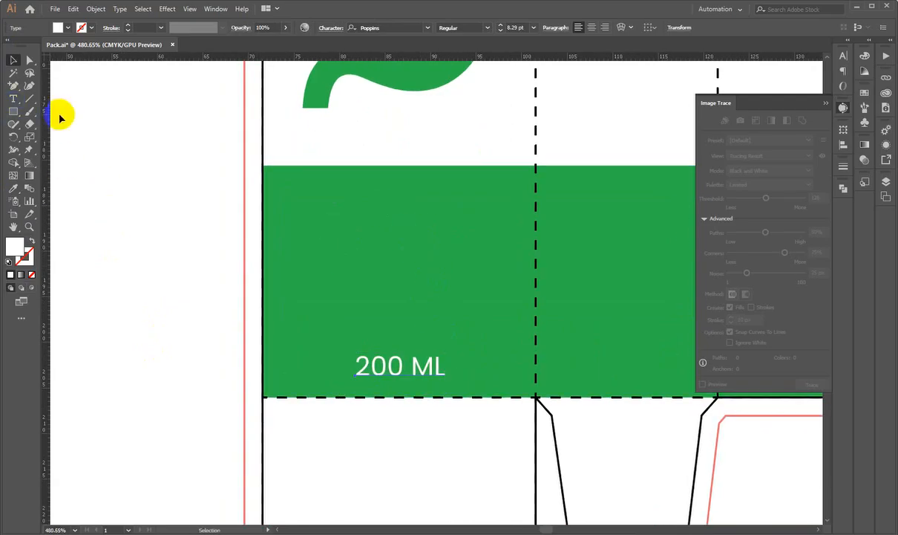
click(14, 99)
click(317, 199)
drag(297, 197, 510, 324)
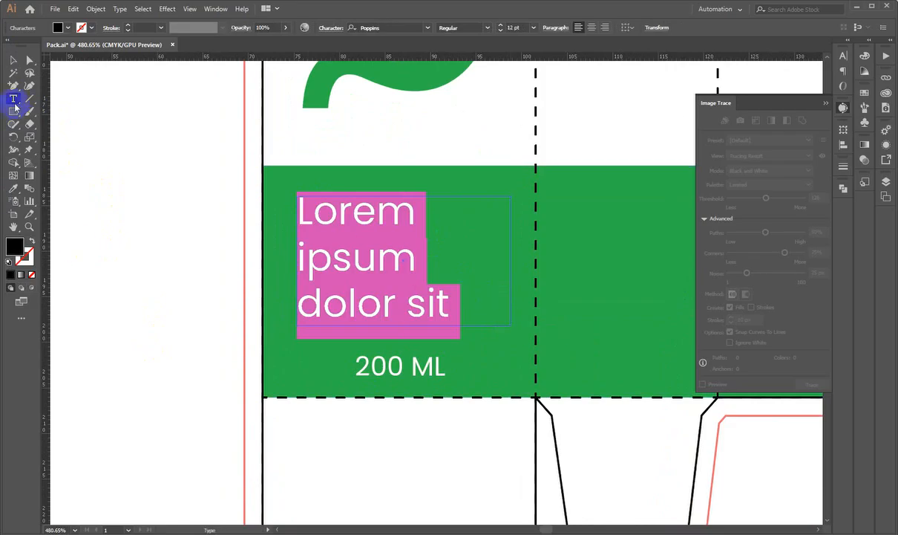
click(16, 55)
Reduce the placeholder text's font size to 7 pt
click(844, 55)
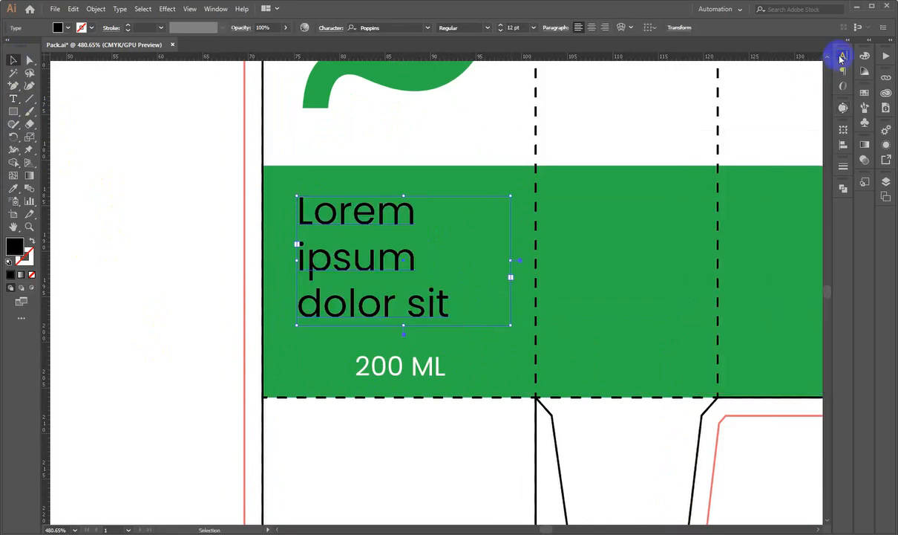
click(743, 99)
key(Down)
key(Down)
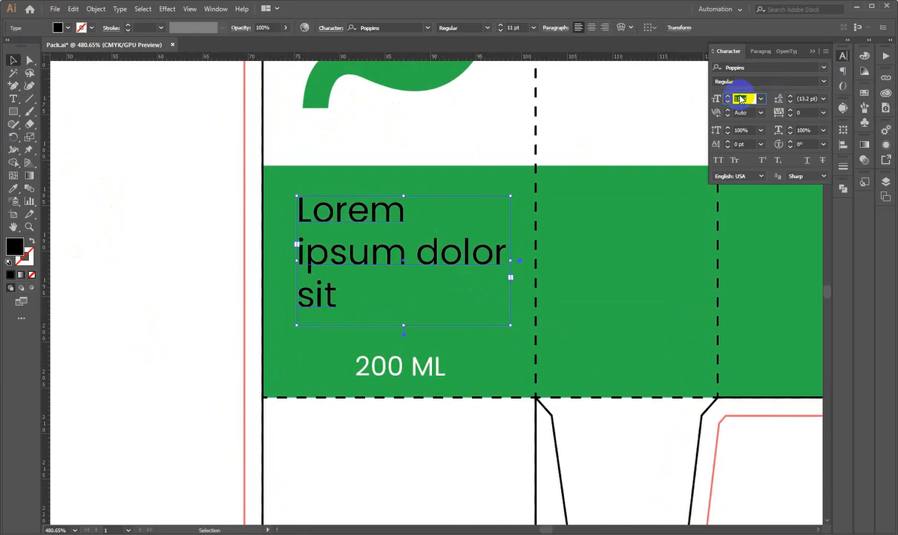
key(Down)
key(Down)
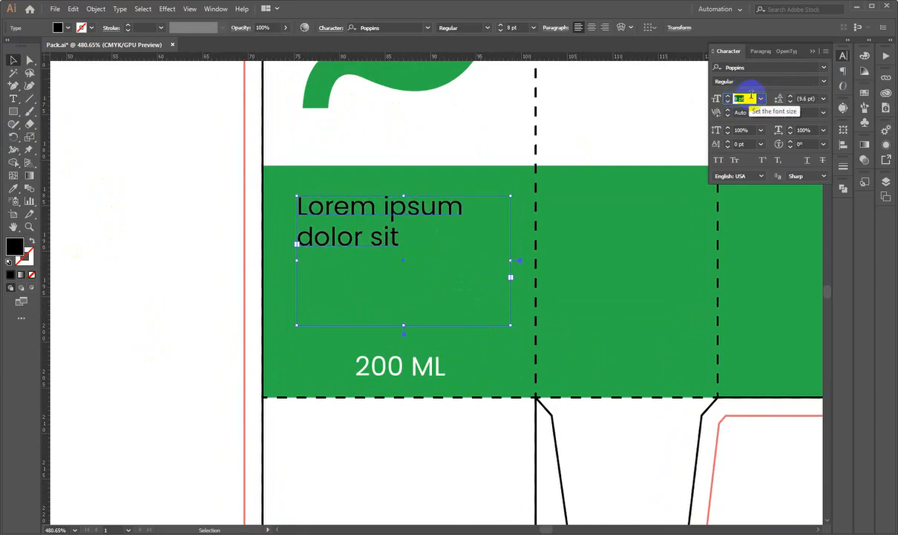
key(Down)
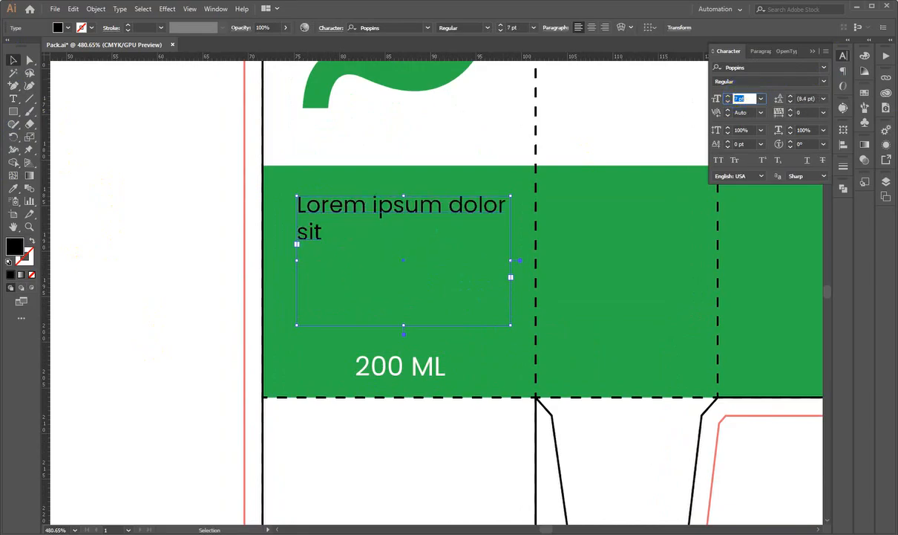
Switch to the web browser and copy the title text of the selected iStock stomach result
key(alt+Tab)
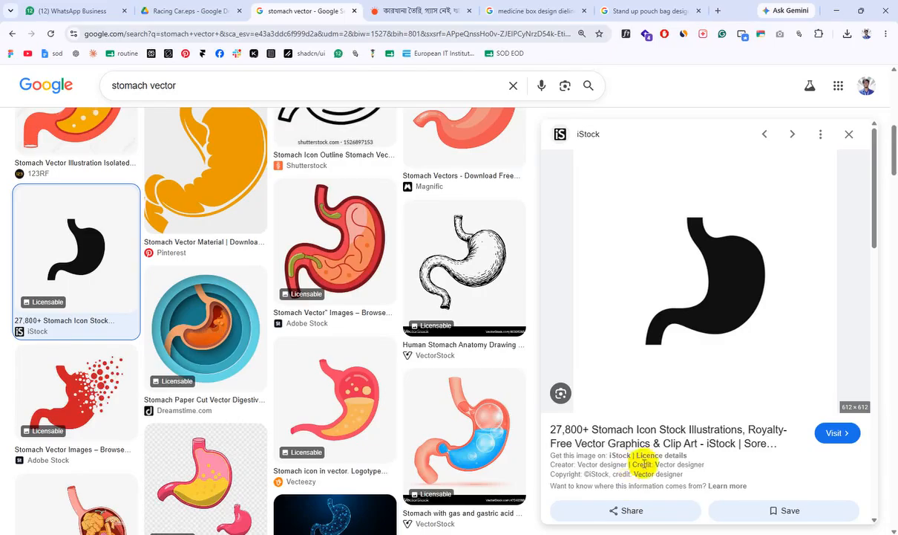
drag(551, 428, 742, 446)
right_click(742, 446)
click(494, 321)
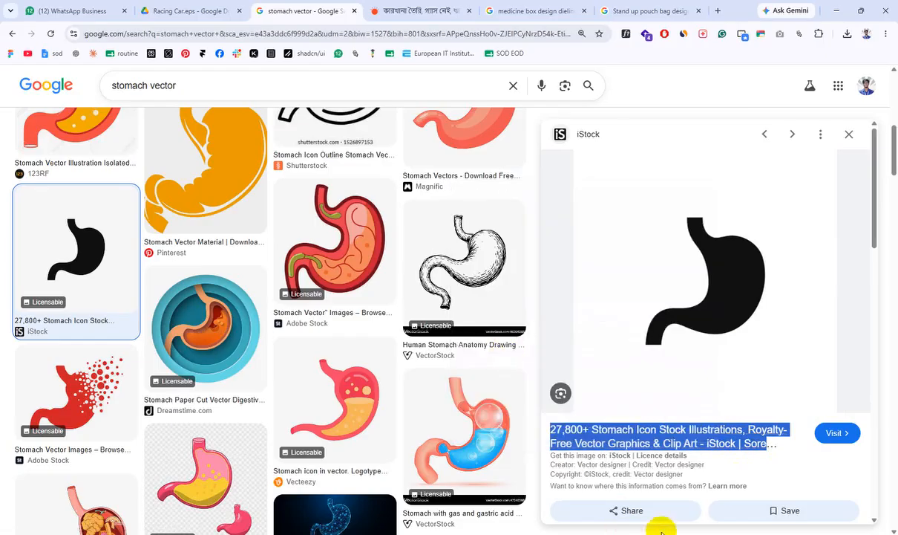
Return to Illustrator and replace the whole placeholder text in the green band's frame with the copied title
key(alt+Tab)
click(329, 224)
key(ctrl+a)
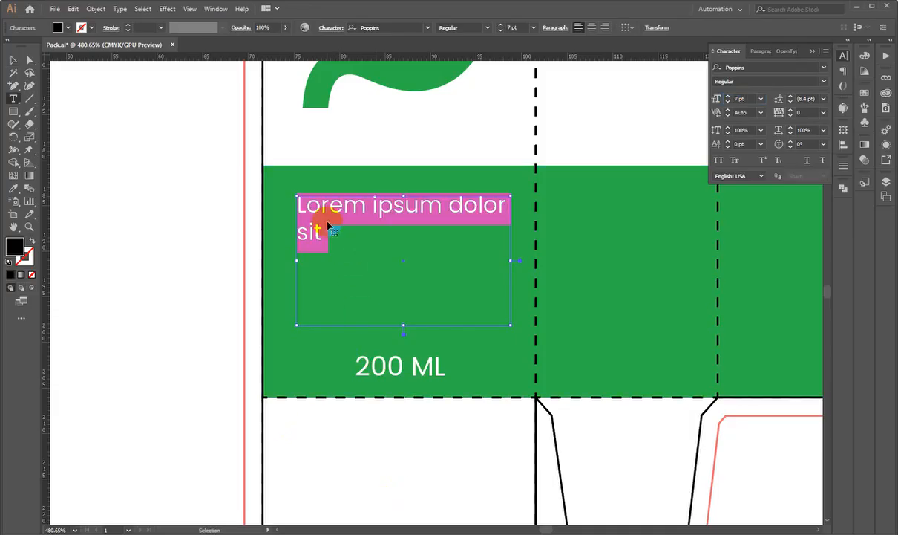
key(ctrl+v)
click(13, 62)
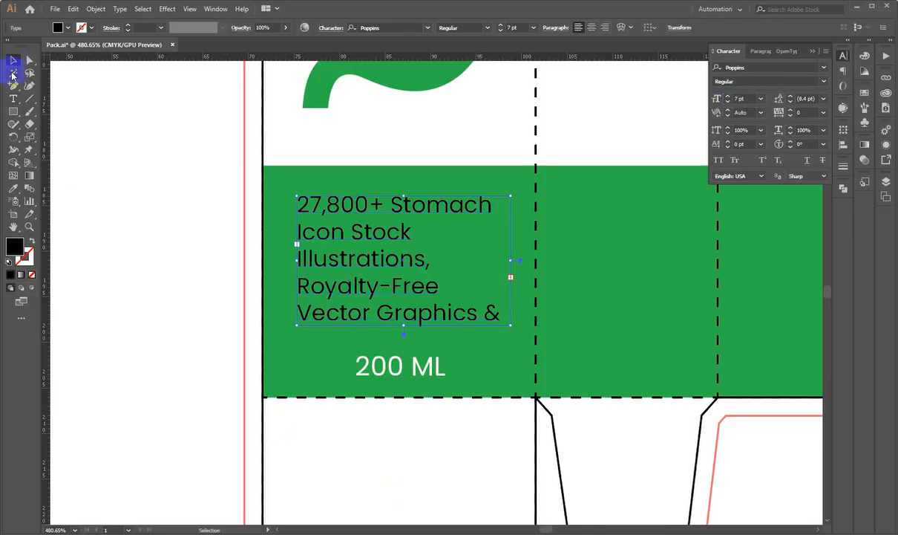
Justify the description paragraph with its last line aligned left, and widen its text frame slightly on both sides
click(760, 51)
click(771, 69)
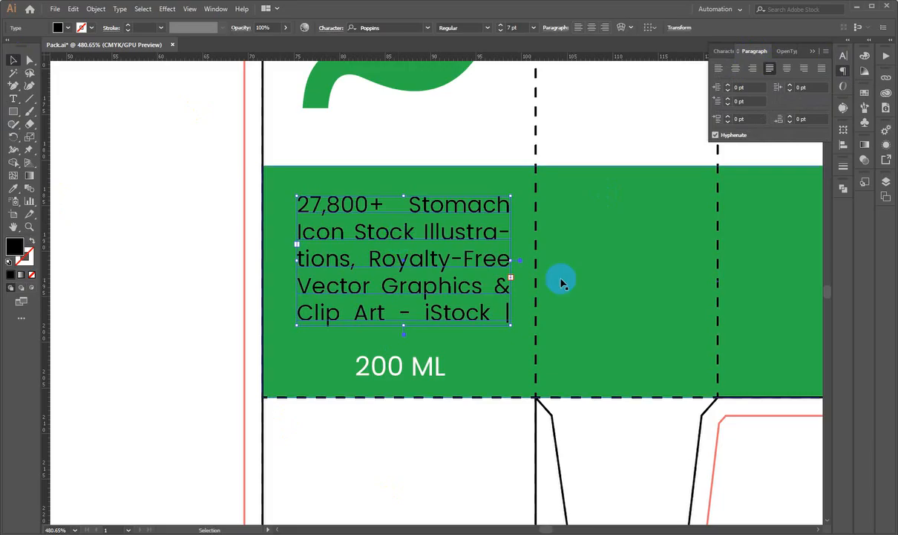
drag(511, 260, 515, 259)
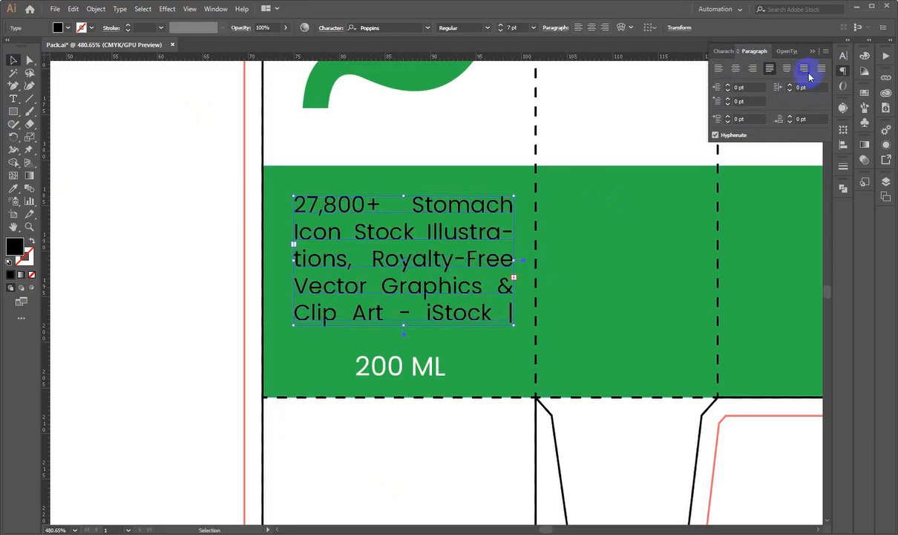
Set the description's font size to 6 pt and shorten its text frame slightly
click(727, 51)
text(6)
key(Return)
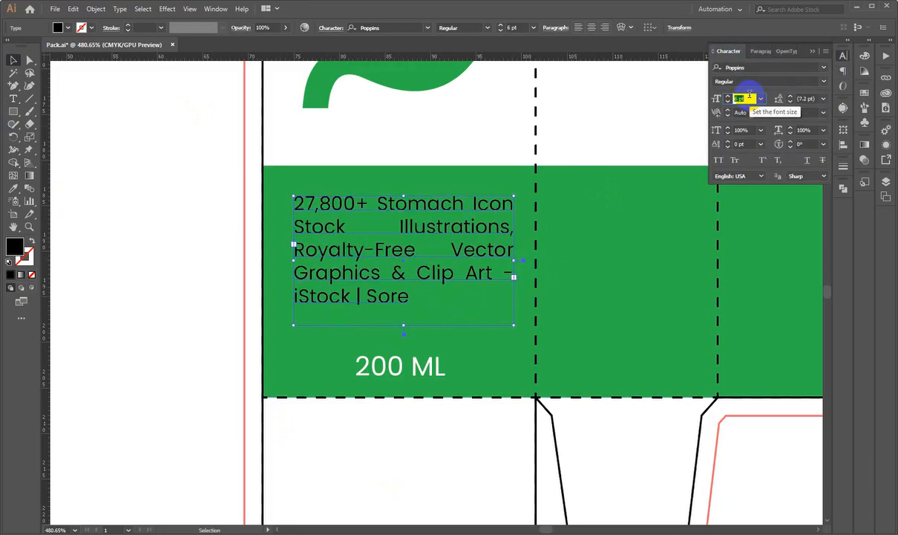
drag(403, 324, 405, 319)
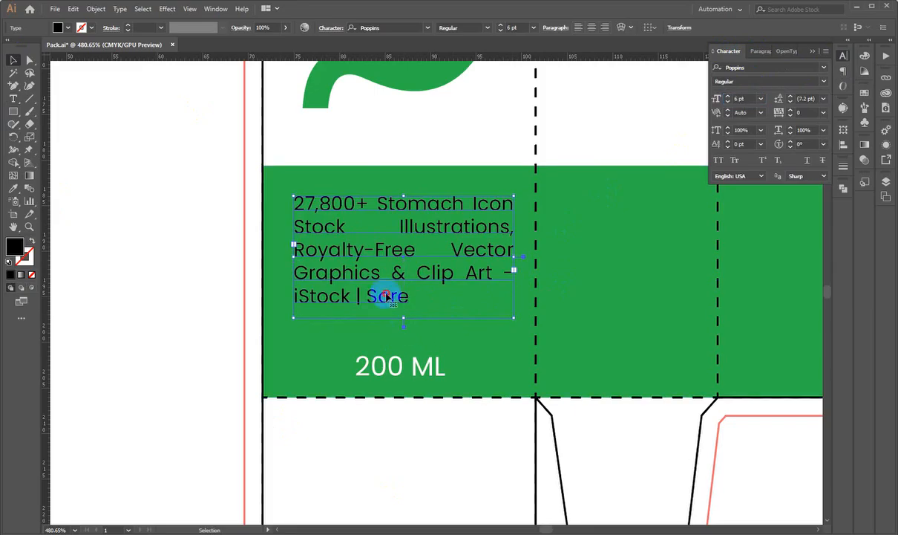
double_click(375, 249)
key(ctrl+a)
key(BackSpace)
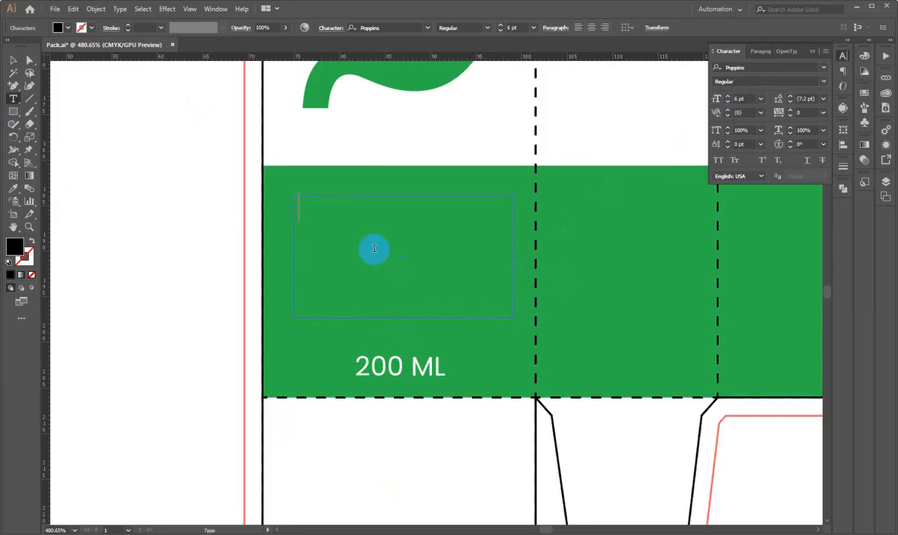
key(ctrl+z)
Insert a space after "Royalty-" in the description text, finish editing and deselect the frame
click(376, 250)
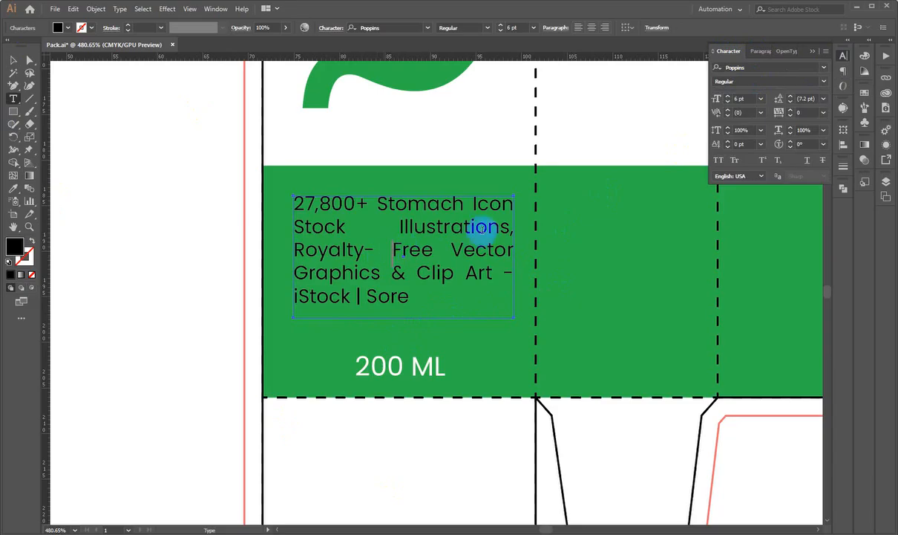
click(384, 228)
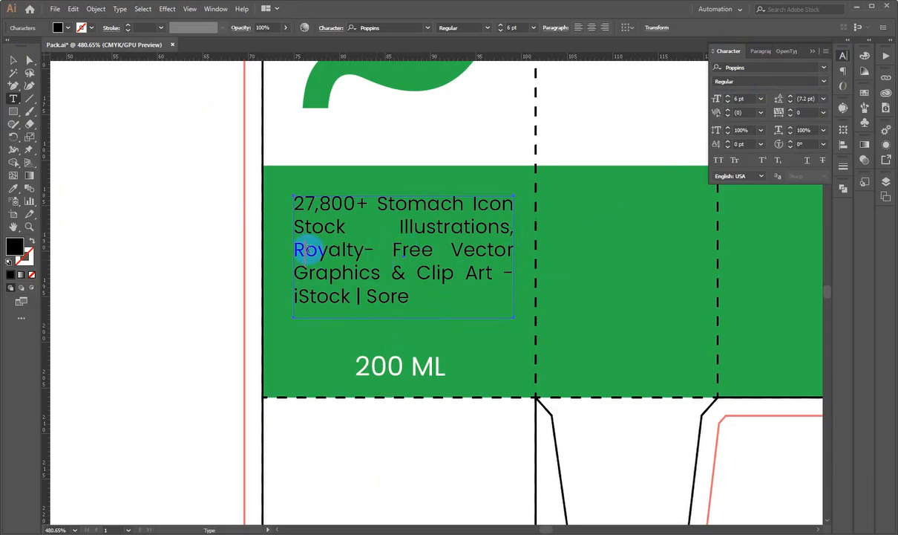
key(BackSpace)
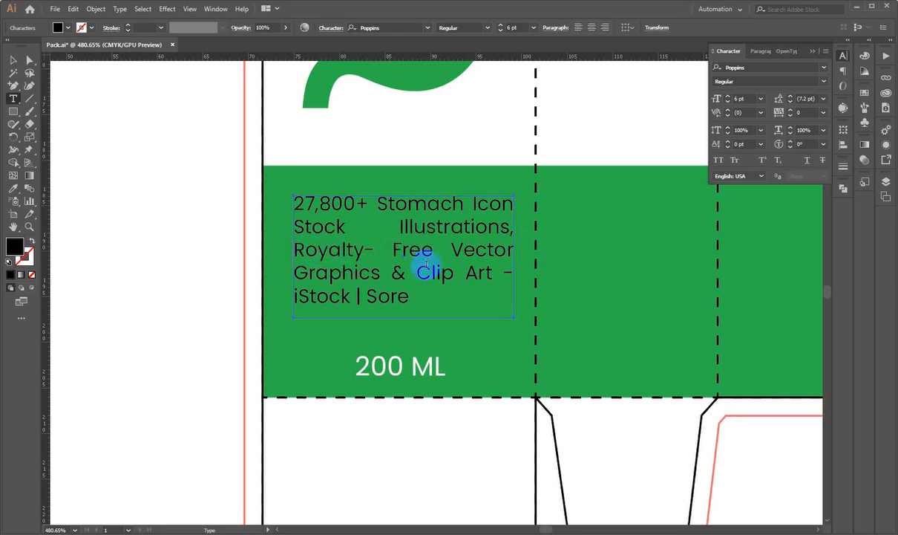
scroll(405, 251, down, 1)
click(13, 62)
click(136, 229)
Shorten the description's text frame in the green band slightly from its lower edge and deselect it
key(ctrl+0)
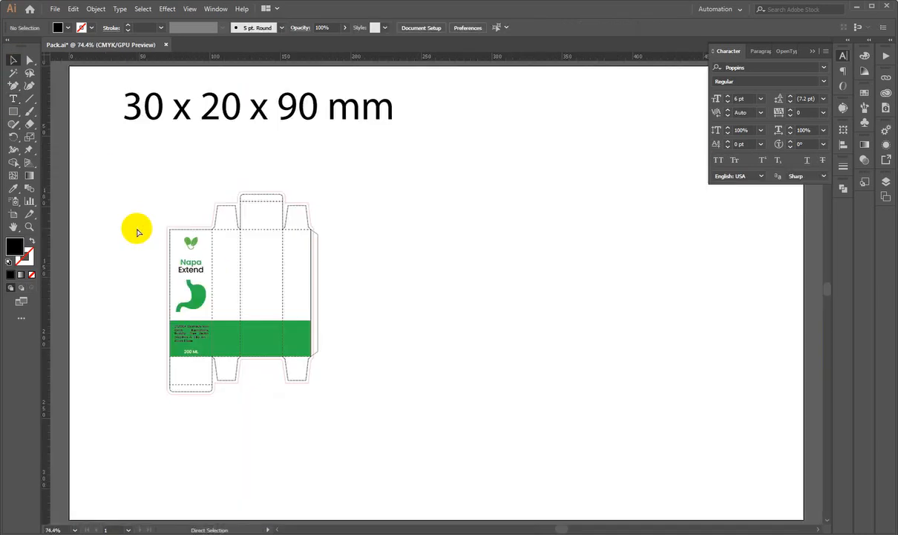
drag(197, 336, 552, 239)
drag(170, 317, 418, 276)
click(435, 295)
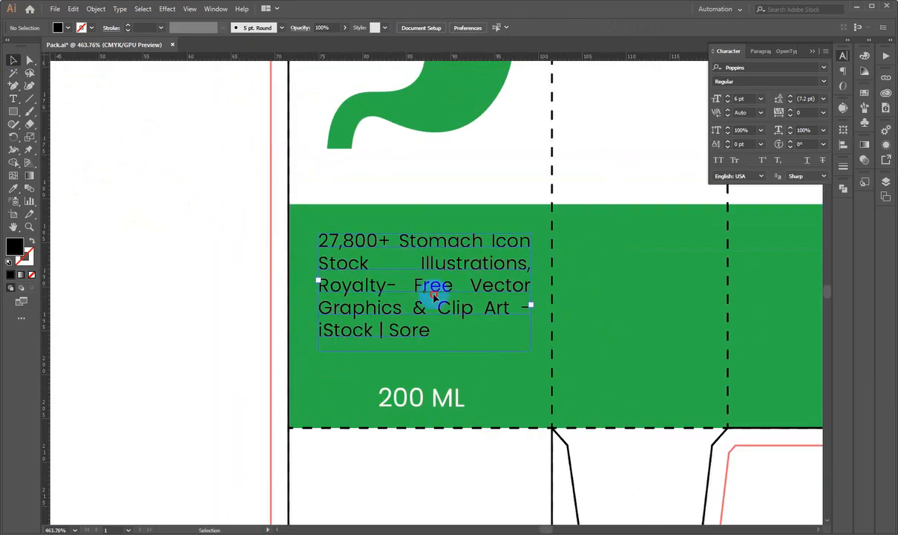
click(425, 356)
click(395, 298)
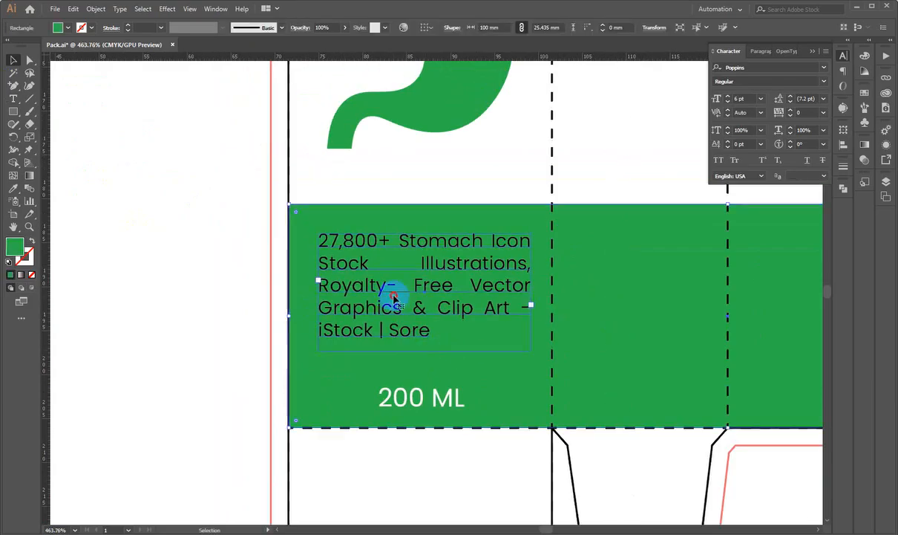
drag(425, 351, 426, 345)
click(287, 296)
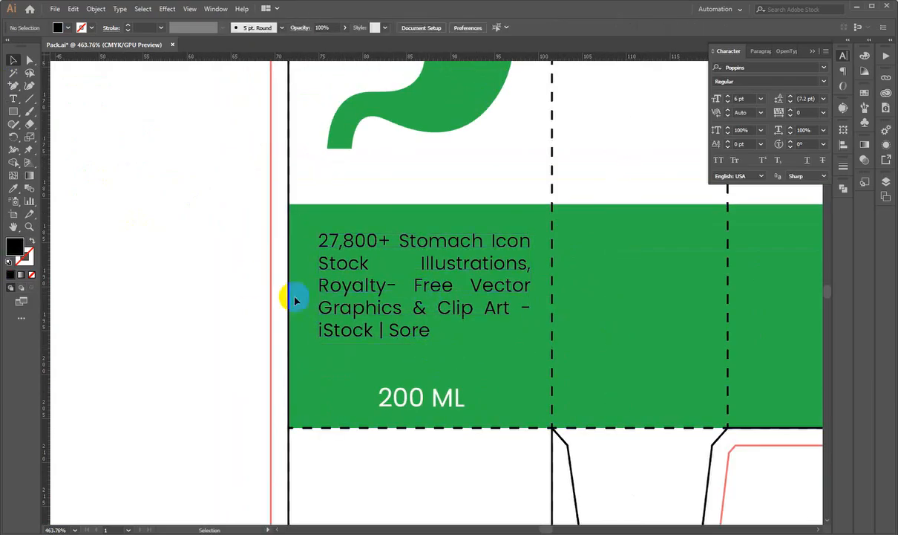
Centre the volume text, description and stomach illustration horizontally on the "Extend" text, and deselect everything
drag(293, 297, 222, 327)
drag(318, 369, 396, 450)
click(420, 431)
shift+click(429, 371)
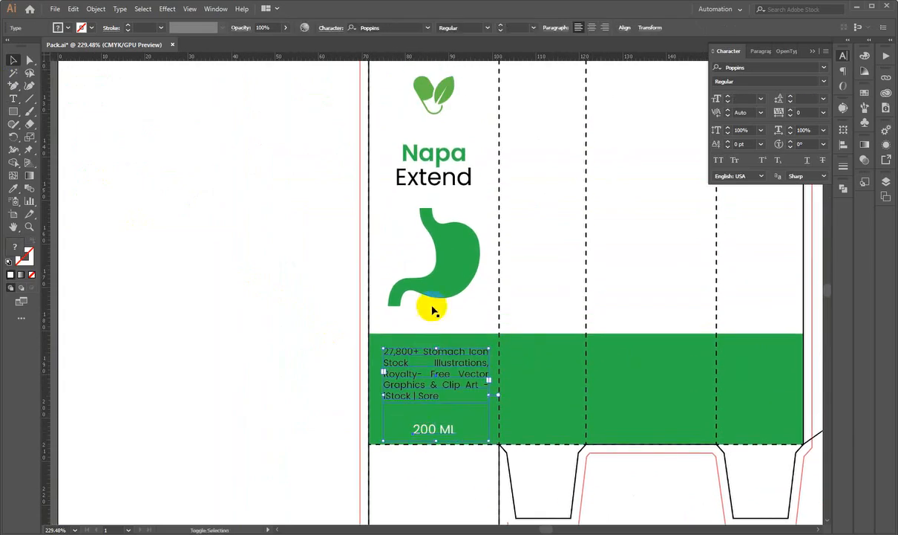
shift+click(440, 253)
shift+click(439, 169)
click(441, 184)
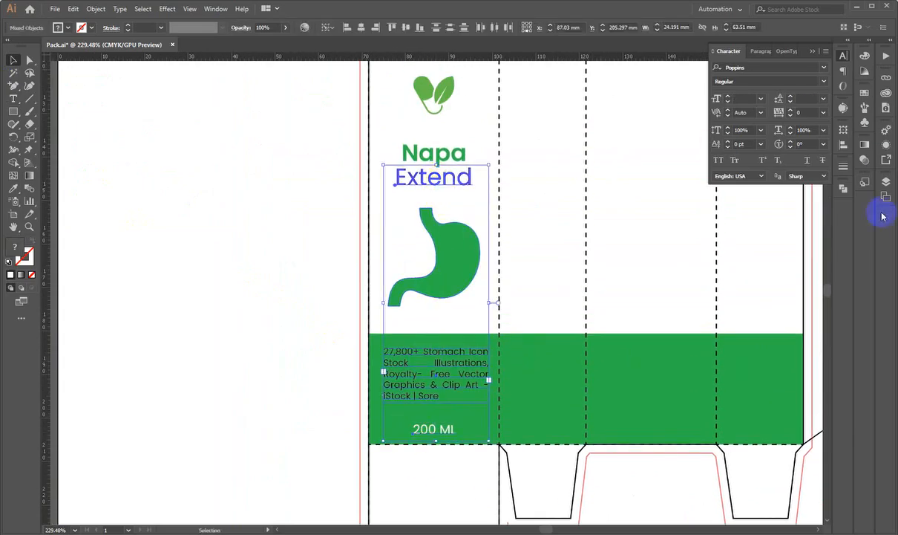
click(841, 145)
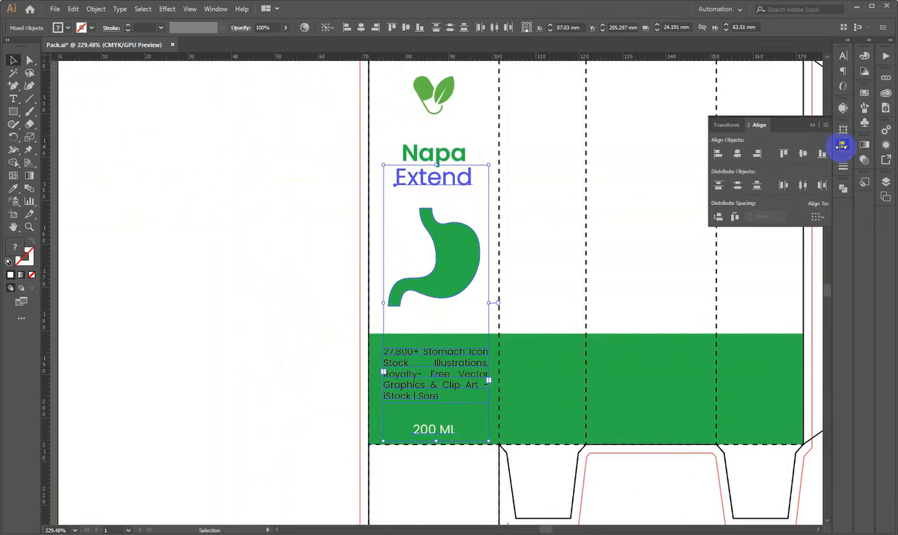
click(747, 160)
click(372, 192)
Duplicate all the front panel's artwork except the green band onto the third panel, about 50 mm across at the same height
scroll(342, 237, down, 2)
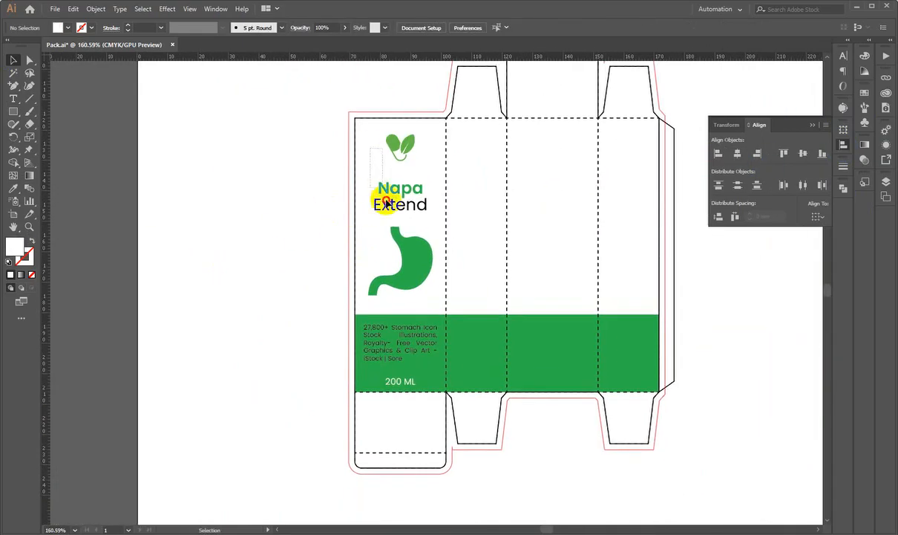
drag(386, 202, 407, 389)
shift+click(479, 376)
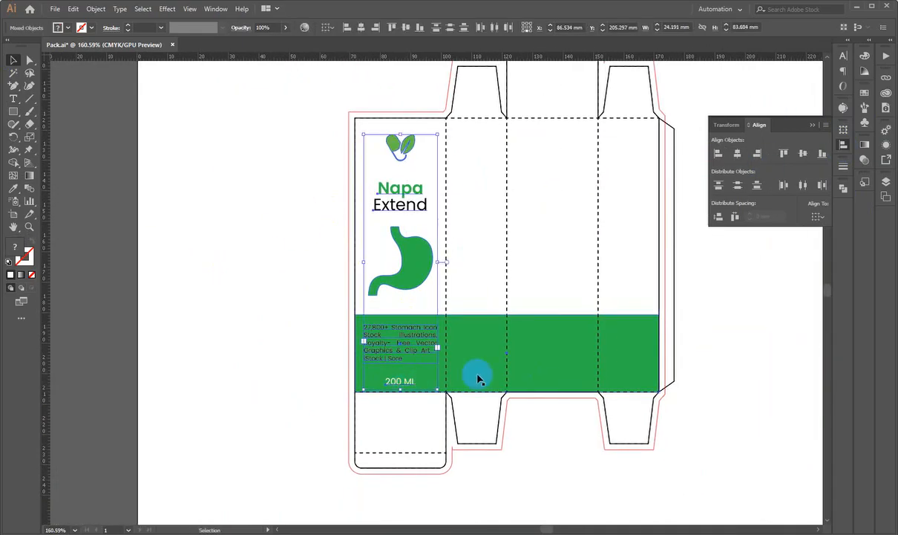
drag(395, 271, 566, 262)
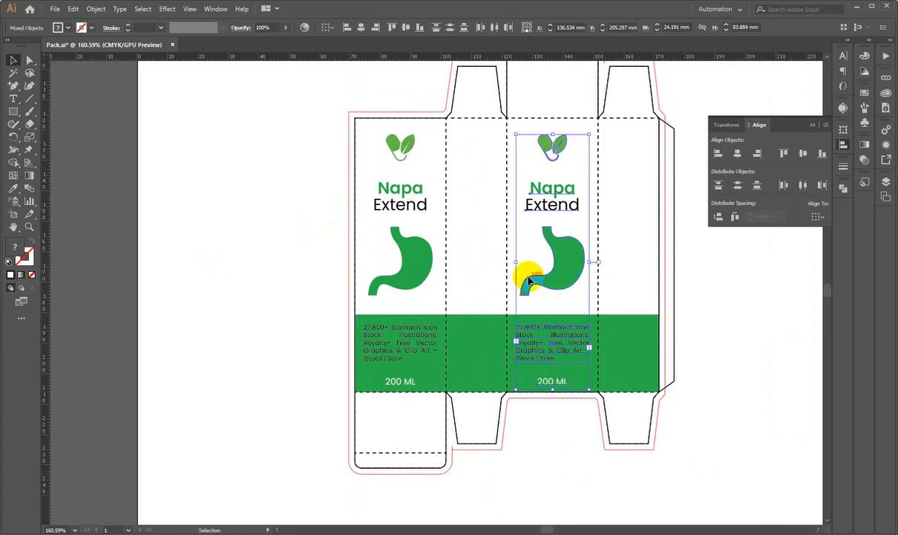
click(238, 283)
Examine the artwork on both main panels and the empty side panel between them
drag(470, 141, 472, 192)
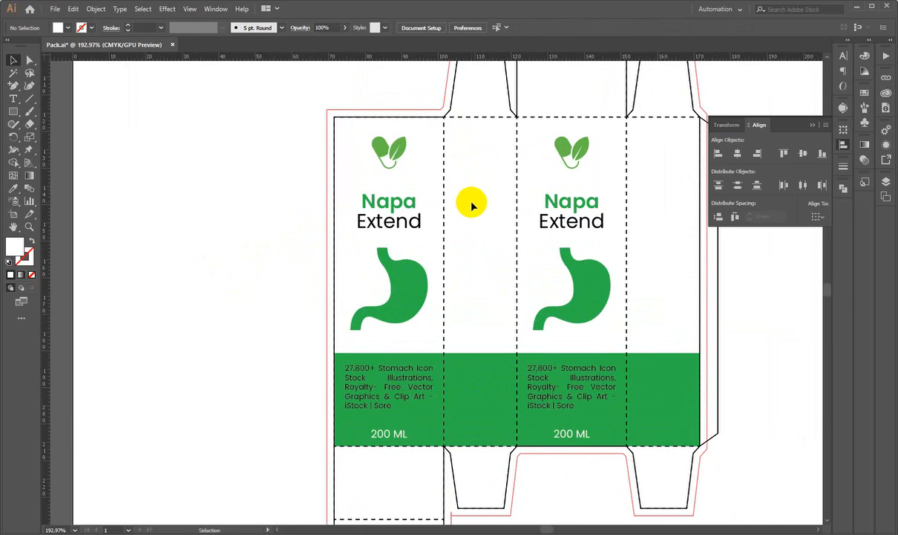
ctrl+click(521, 289)
drag(357, 312, 331, 372)
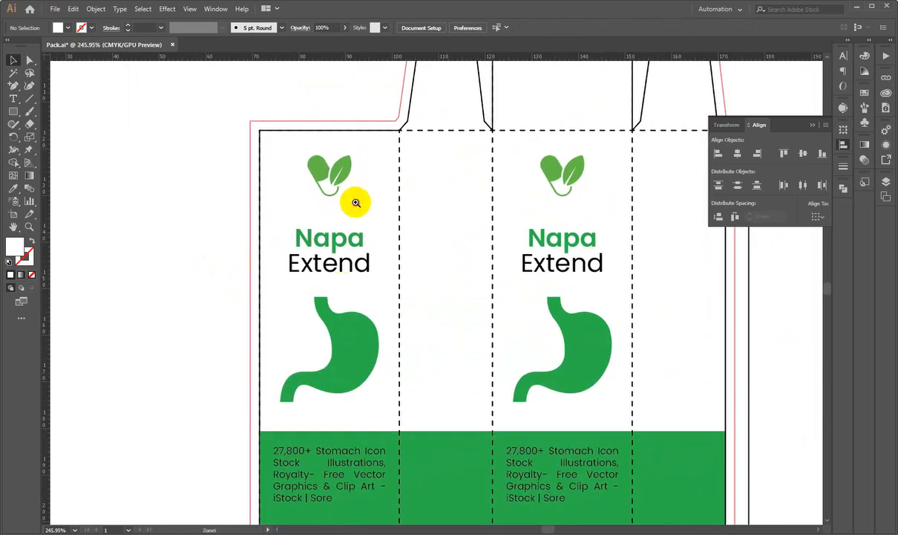
ctrl+click(357, 204)
drag(501, 218, 250, 182)
drag(426, 241, 381, 326)
drag(381, 330, 344, 268)
drag(320, 235, 365, 249)
drag(369, 163, 427, 232)
ctrl+click(428, 232)
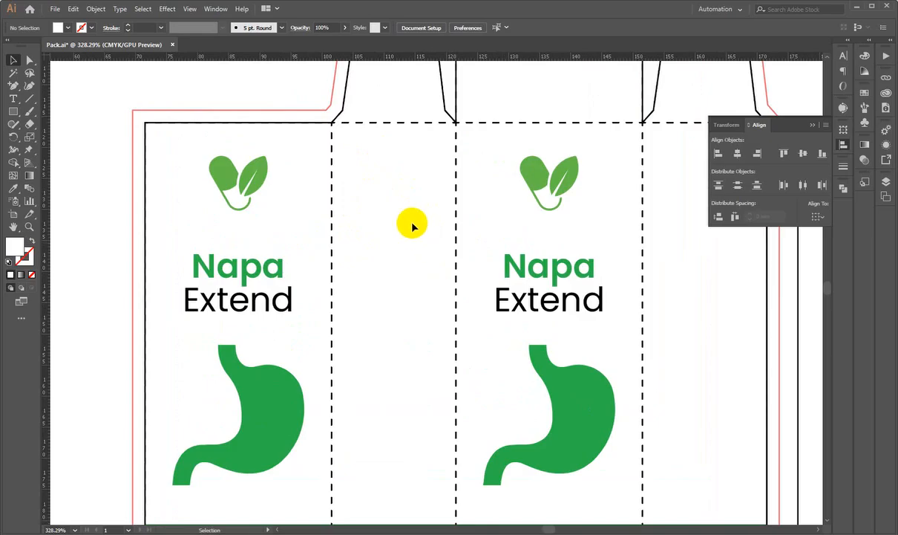
drag(354, 303, 392, 305)
drag(403, 265, 431, 227)
Copy the description text to the upper part of the side panel between the main panels and narrow its frame to about 11 mm
scroll(632, 432, down, 3)
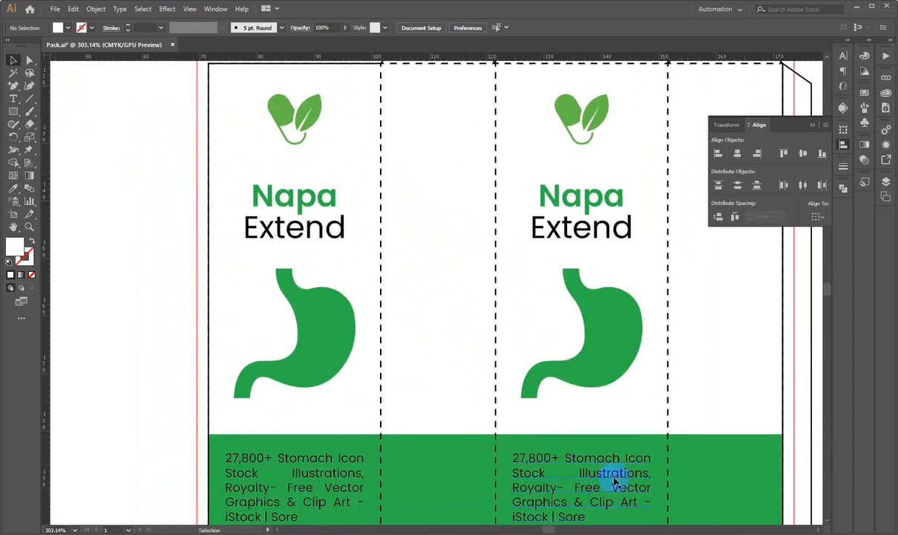
drag(607, 477, 467, 271)
drag(467, 271, 462, 367)
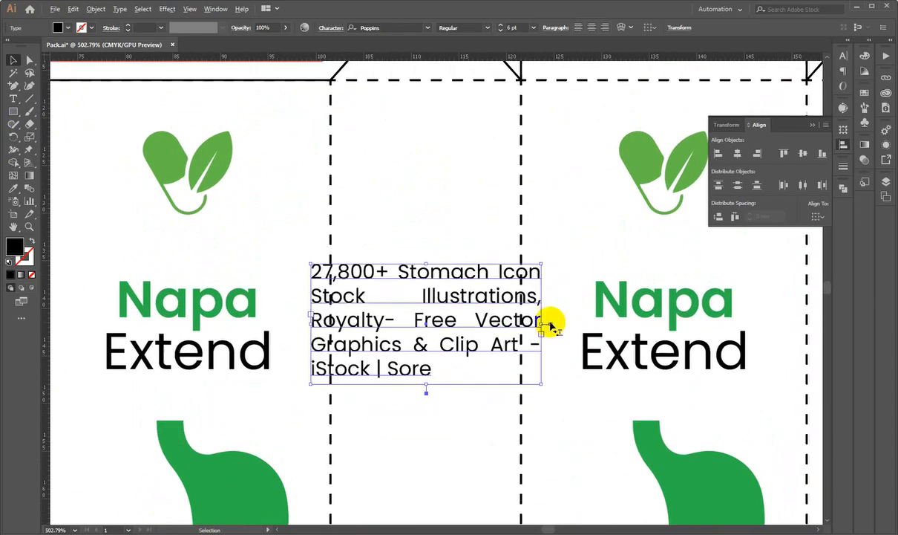
drag(541, 324, 480, 322)
drag(433, 311, 417, 202)
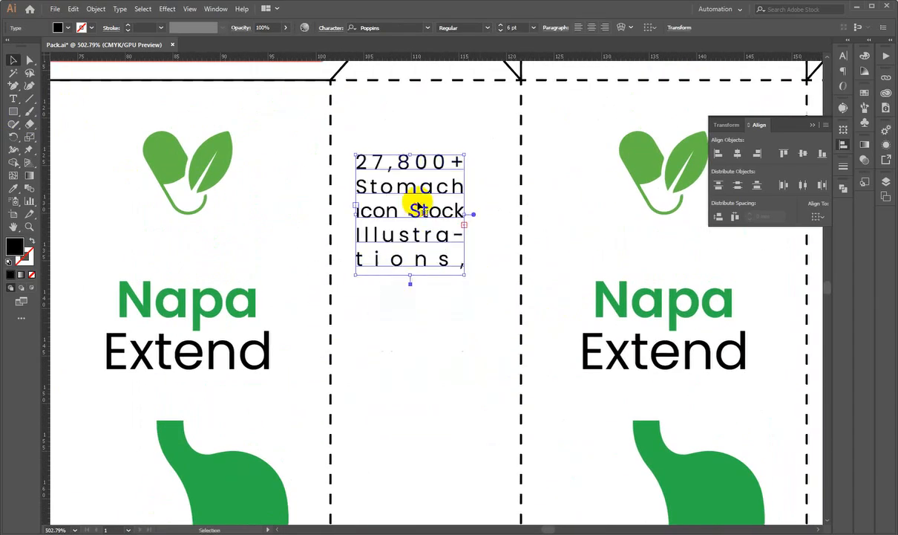
Left-align the copied paragraph on the side panel
click(726, 154)
click(843, 88)
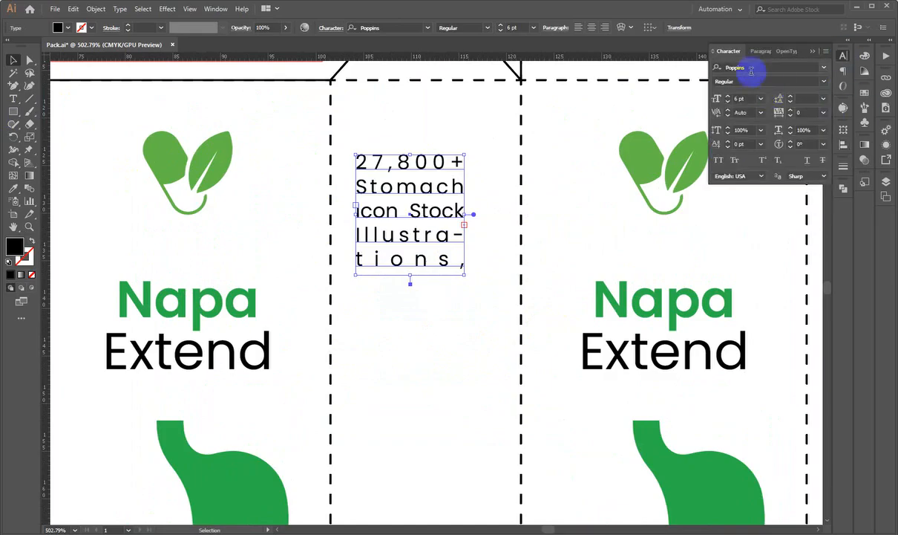
click(755, 51)
click(718, 68)
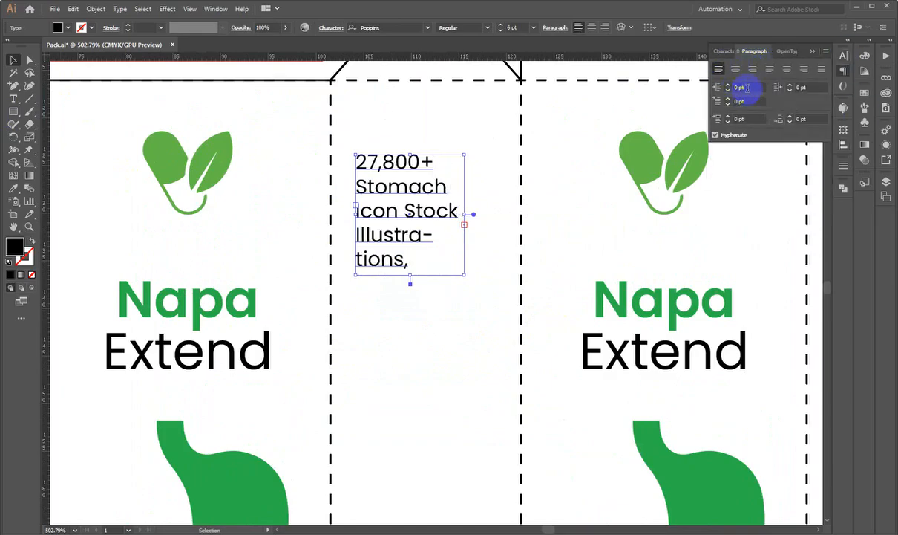
Switch to the browser, search for "lorem ipsum" and open lipsum.com
key(alt+Tab)
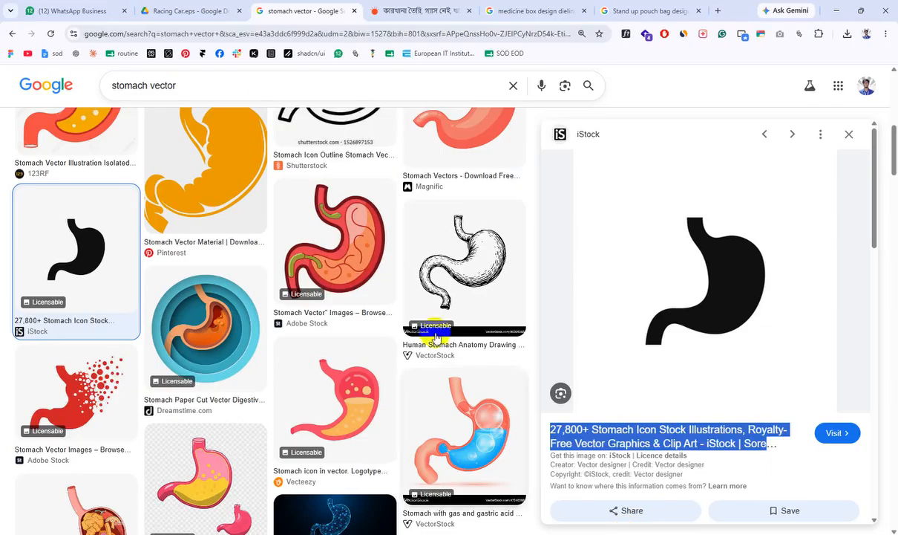
drag(240, 88, 151, 60)
click(181, 37)
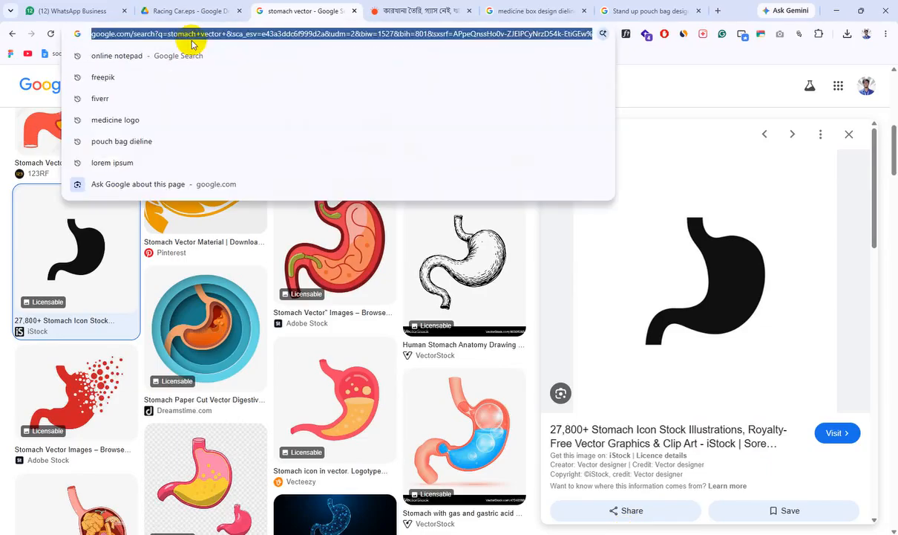
text(lorem ipsum)
key(Return)
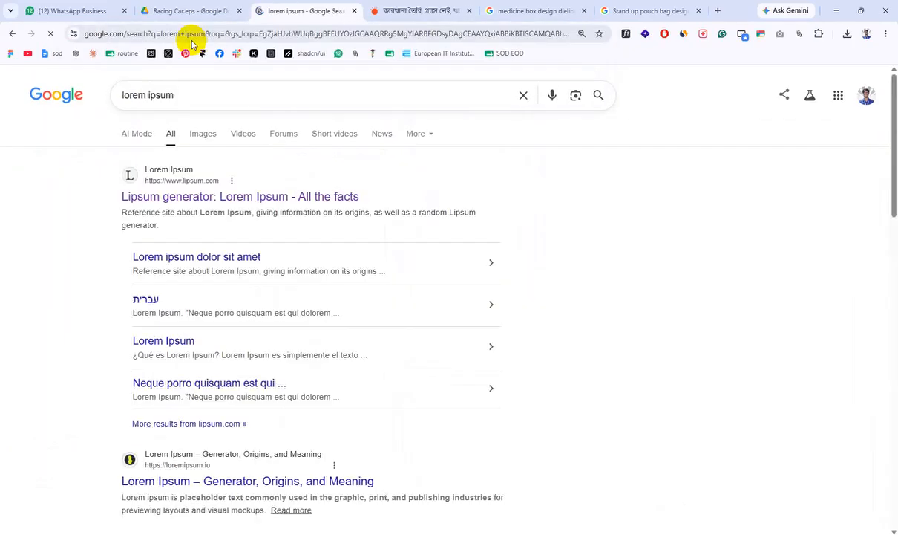
click(201, 183)
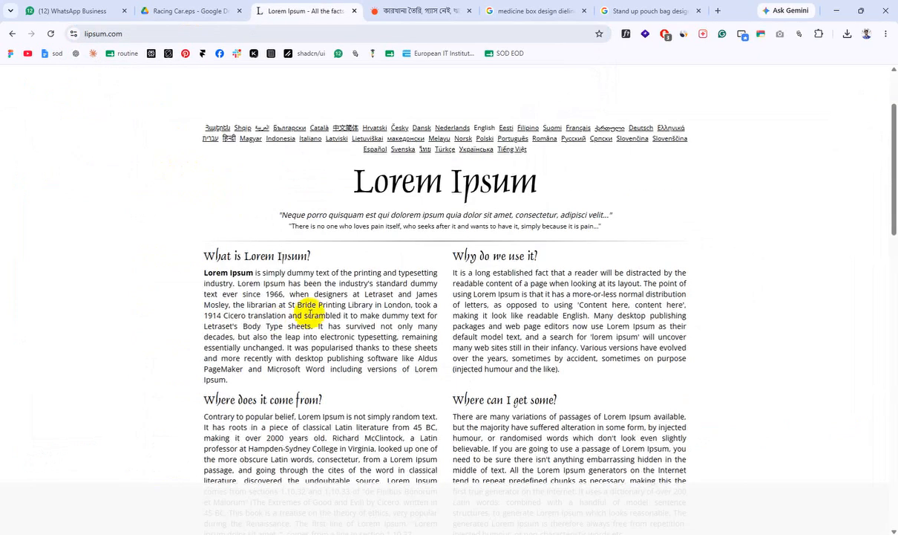
Copy the "What is Lorem Ipsum?" paragraph through "1914 Cicero translation and", and replace the side-panel text in Illustrator with it
drag(308, 312, 202, 272)
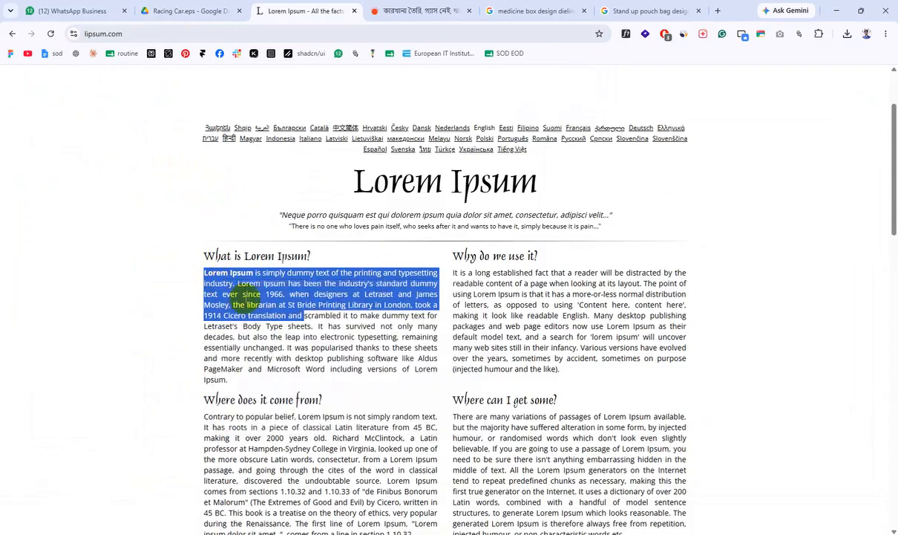
key(ctrl+c)
key(alt+Tab)
triple_click(403, 211)
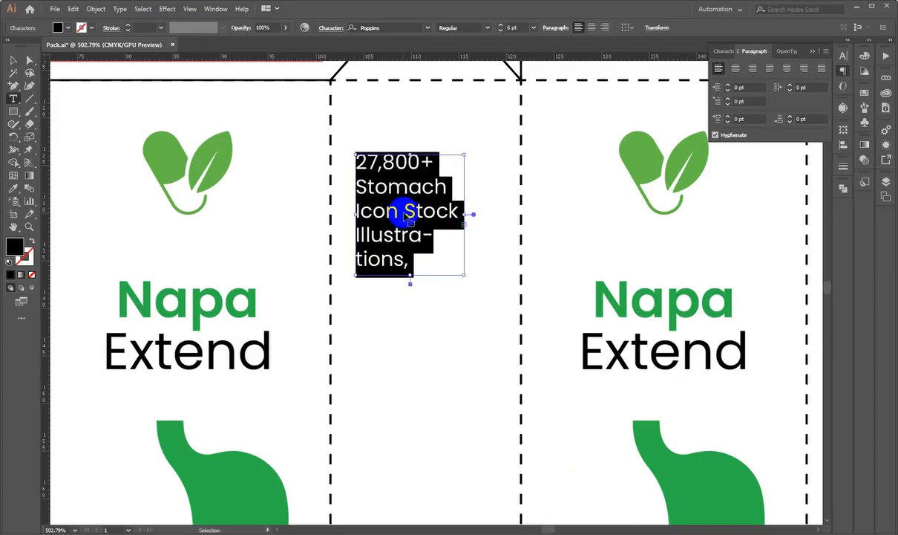
key(ctrl+v)
click(12, 61)
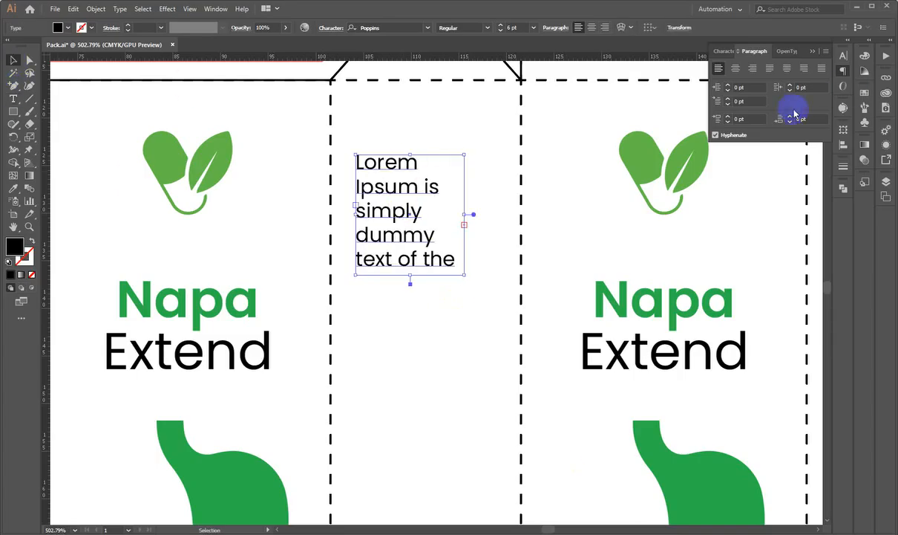
Set the side-panel text's font size to 5 pt and widen its frame to about 15 mm
click(726, 52)
key(Down)
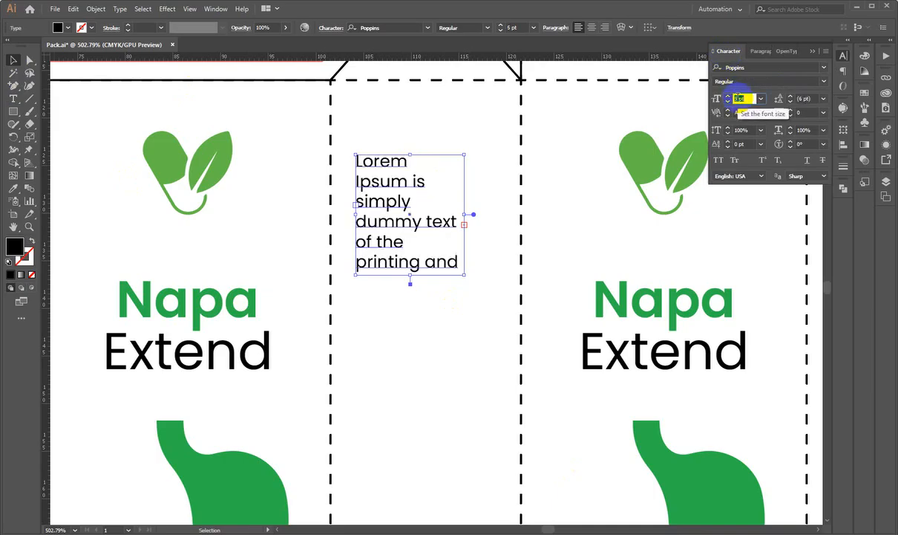
drag(466, 214, 498, 217)
click(632, 223)
scroll(384, 218, up, 1)
Move the side-panel text slightly lower and resize its frame to about 16 mm wide and 10 mm high
drag(407, 233, 410, 301)
drag(403, 250, 396, 268)
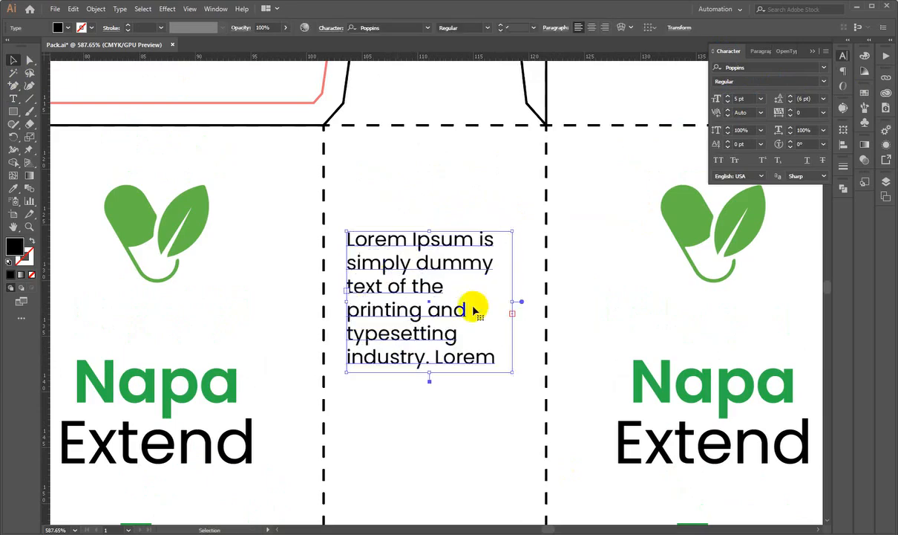
drag(511, 305, 527, 307)
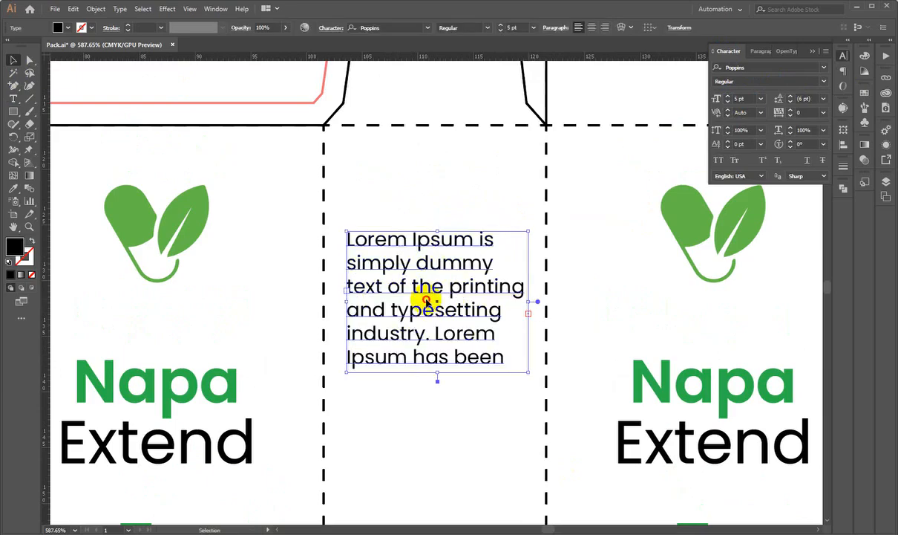
drag(437, 373, 446, 343)
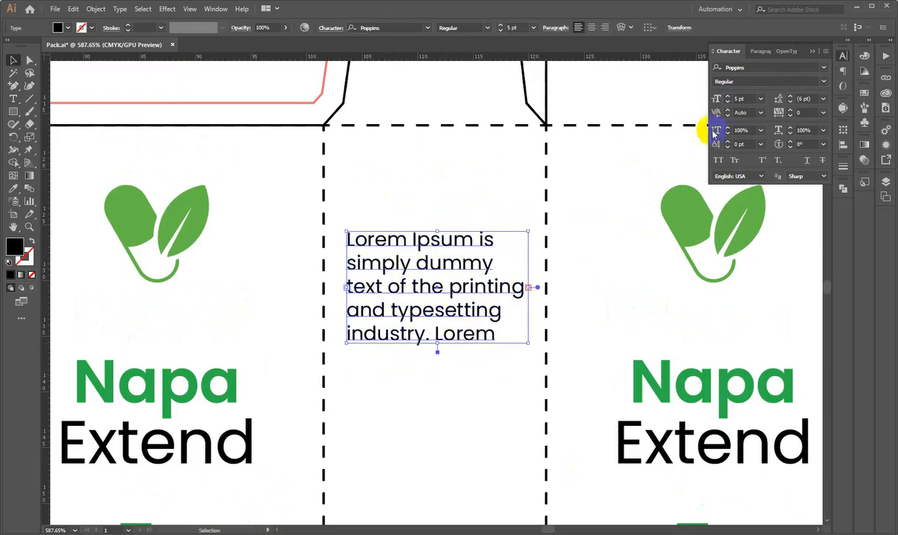
Set the side-panel paragraph's font size to 3 pt and its leading to 4 pt, and deselect the frame
scroll(740, 98, down, 3)
scroll(740, 98, up, 1)
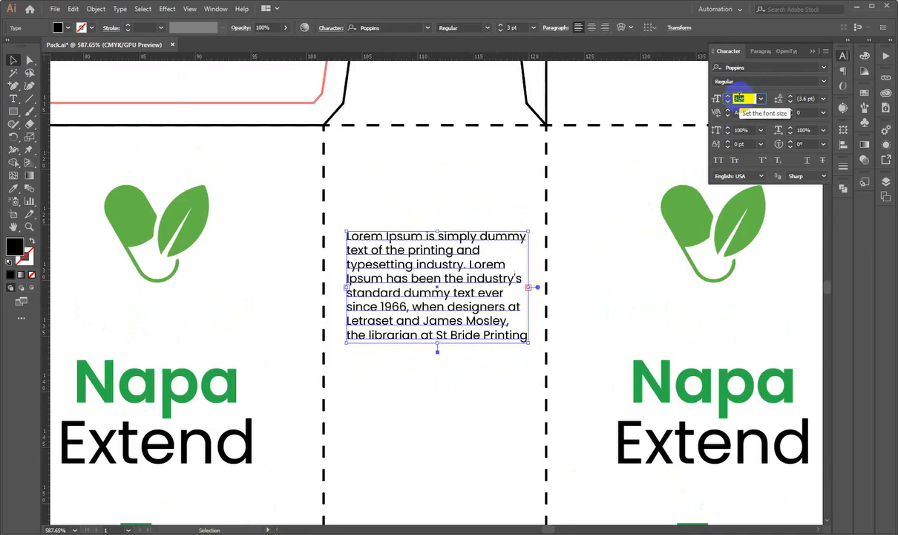
scroll(740, 98, down, 1)
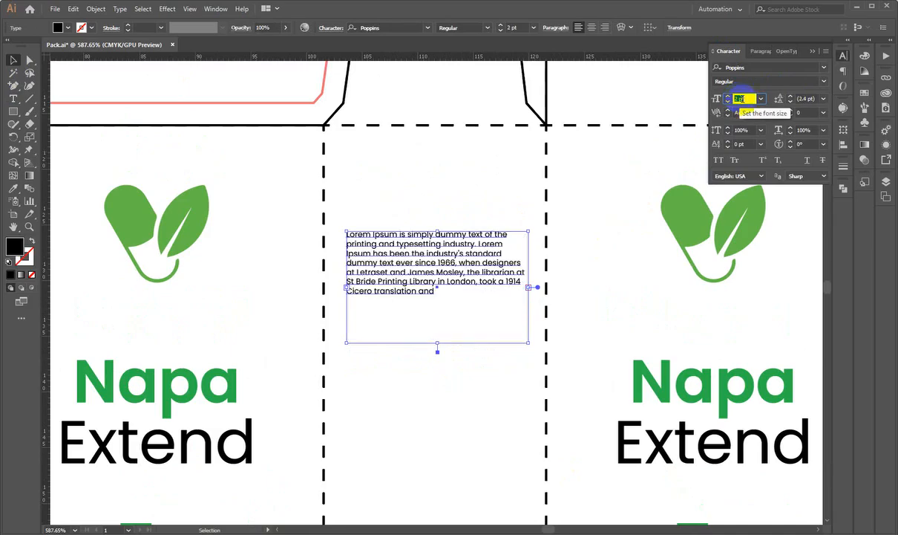
scroll(740, 98, up, 1)
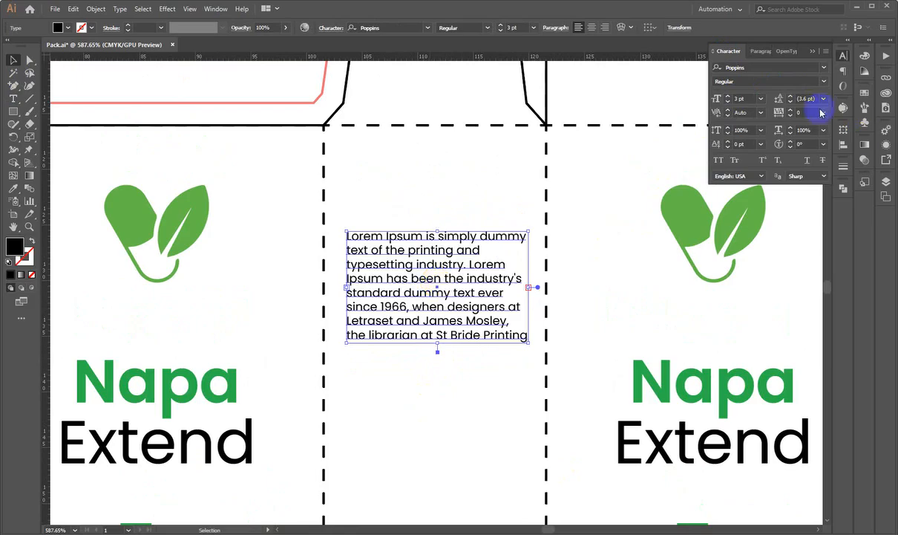
scroll(805, 98, up, 1)
click(363, 425)
Review the side-panel paragraph's size and position between the front and back panels
key(ctrl+0)
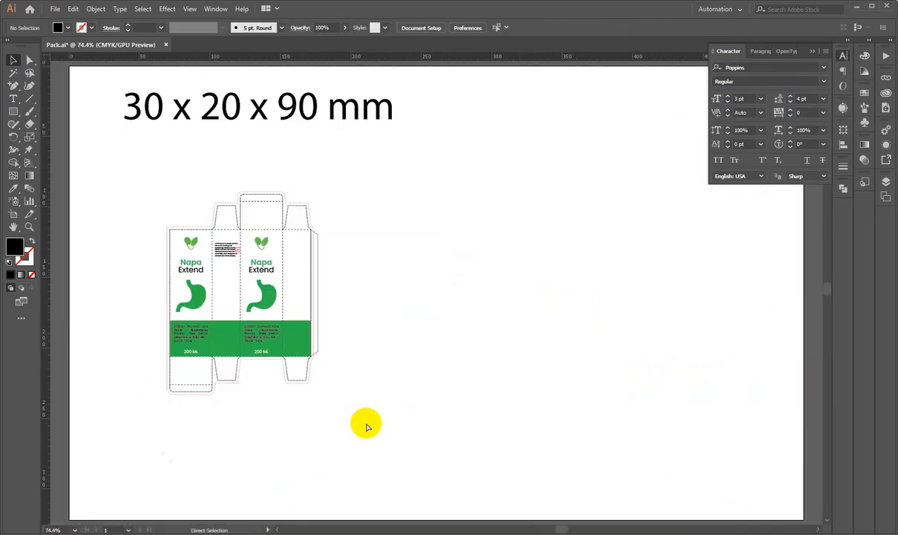
drag(195, 249, 387, 306)
drag(363, 342, 470, 275)
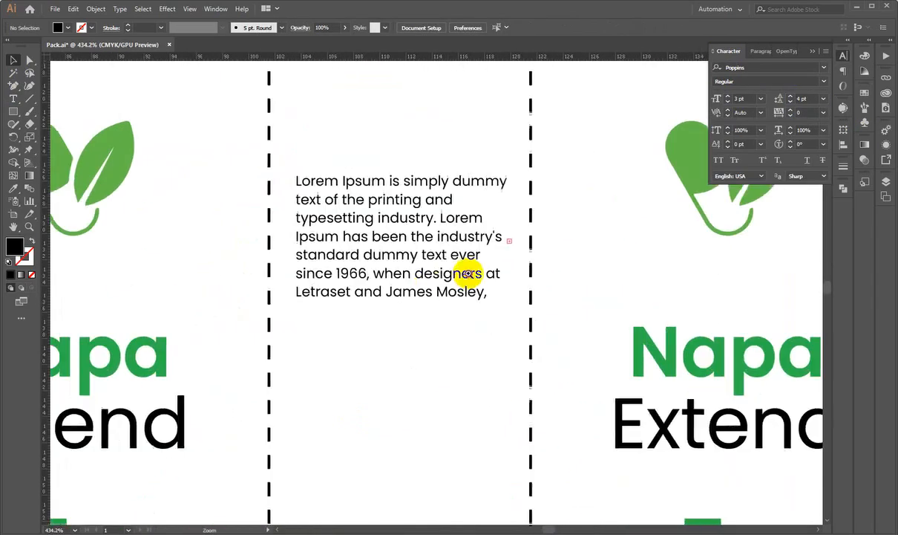
drag(355, 293, 420, 303)
click(420, 302)
scroll(445, 335, up, 2)
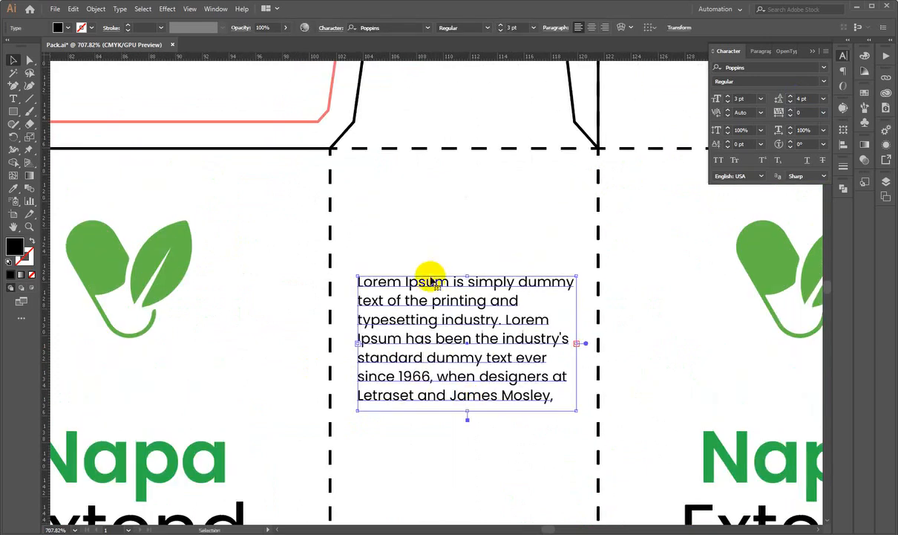
click(253, 272)
scroll(504, 342, down, 1)
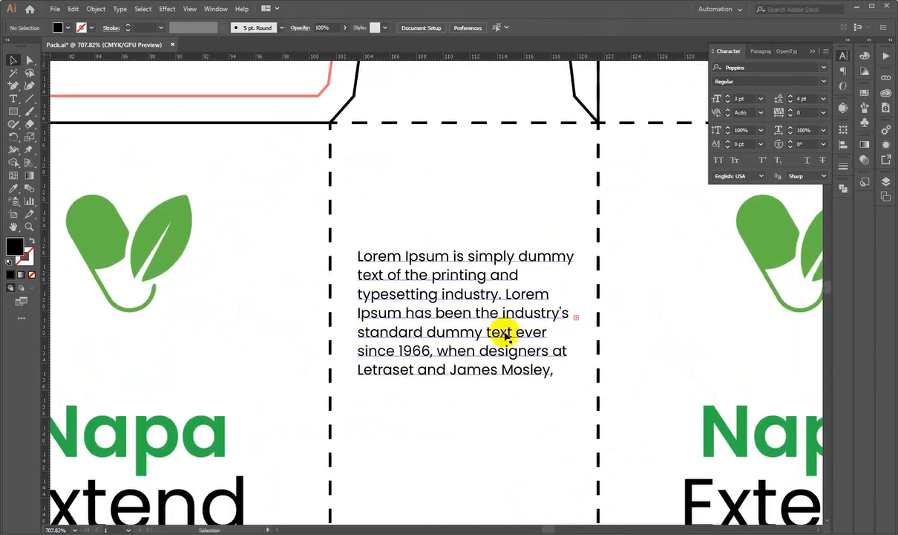
Add an "Instruction" heading above the side-panel paragraph and set its font style to Poppins Medium
click(14, 112)
click(12, 98)
click(355, 187)
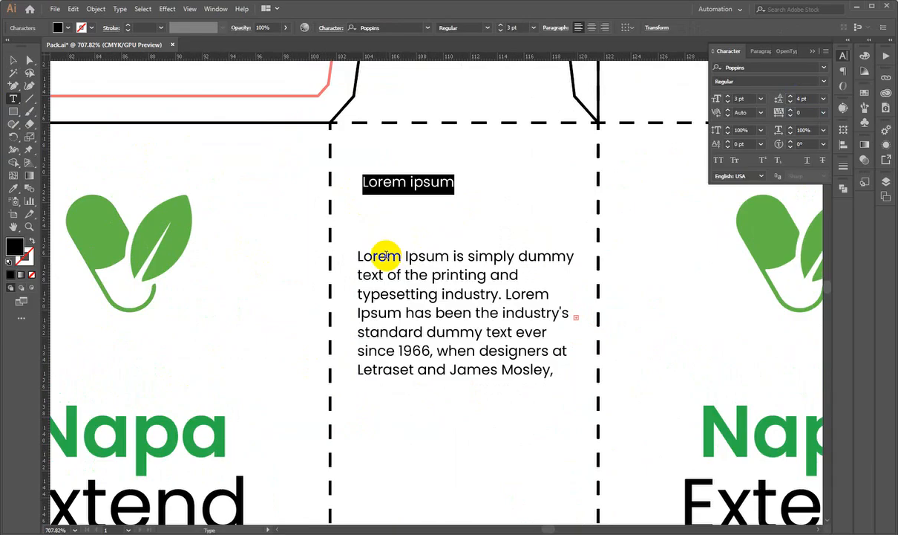
text(Instruction)
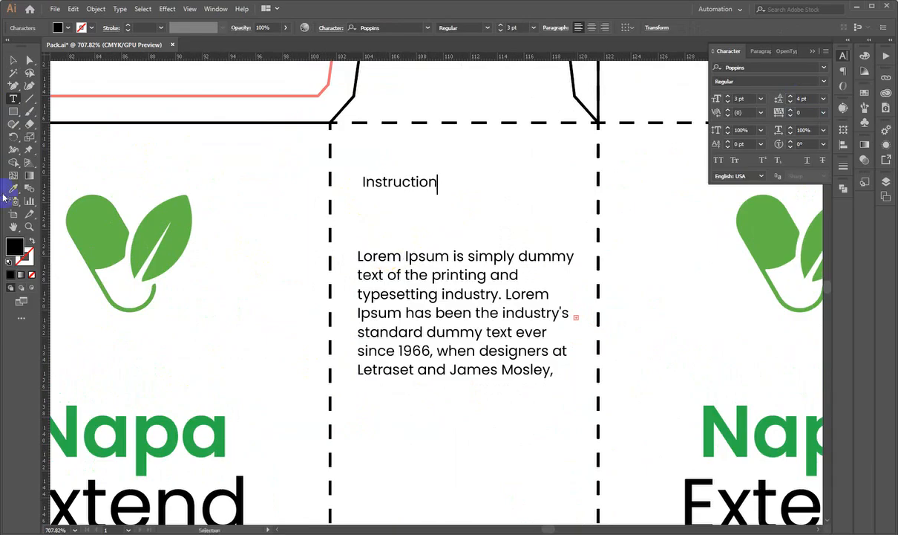
click(15, 64)
click(822, 82)
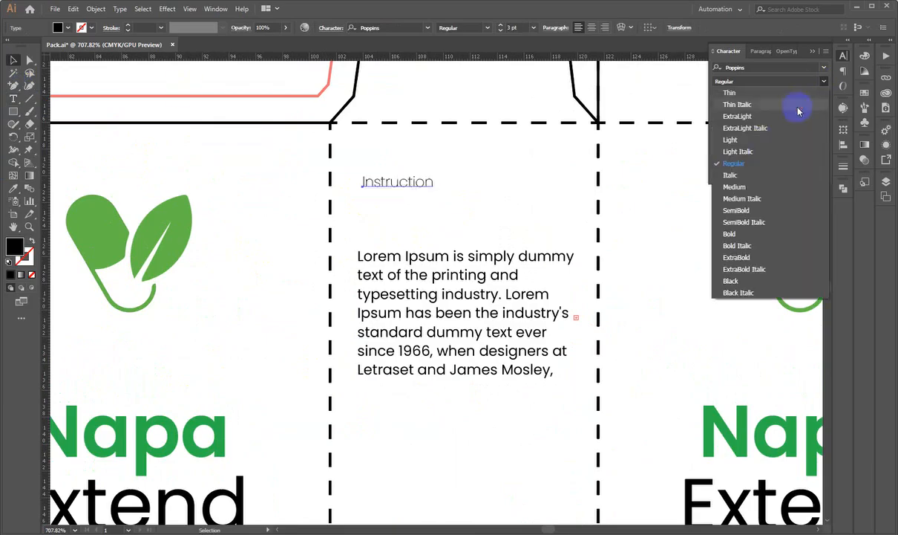
click(749, 188)
Move the Instruction heading down closer to the paragraph, and align its top edge with the front panel's leaf logo
drag(447, 197, 458, 241)
drag(375, 185, 374, 233)
drag(470, 224, 349, 272)
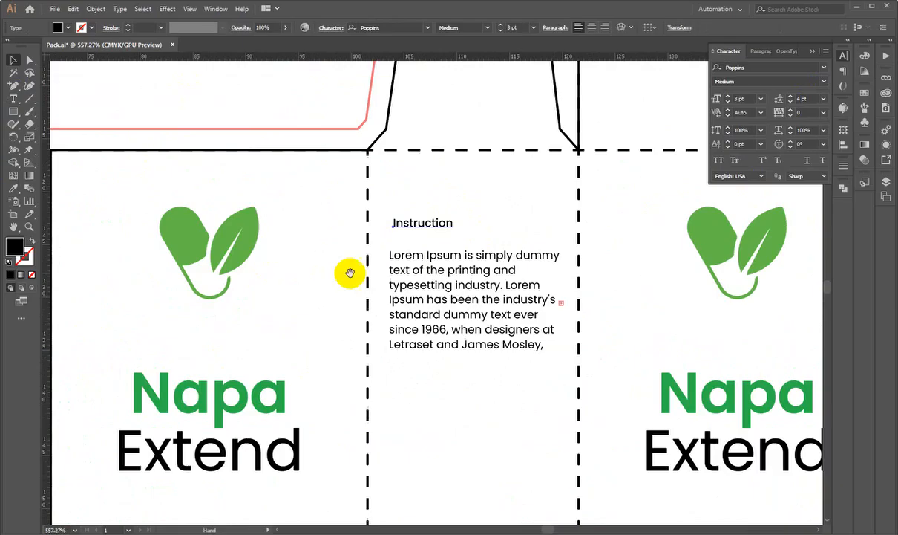
click(249, 241)
shift+click(407, 223)
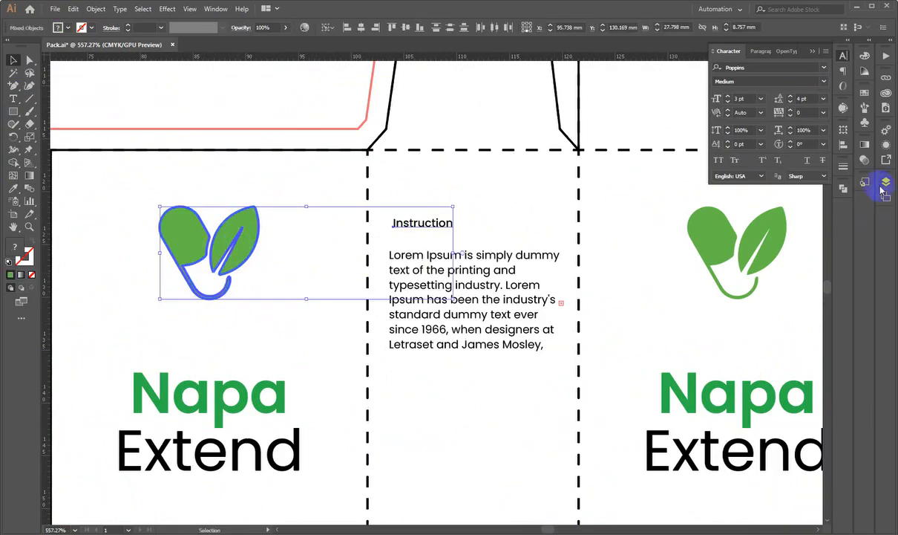
click(844, 151)
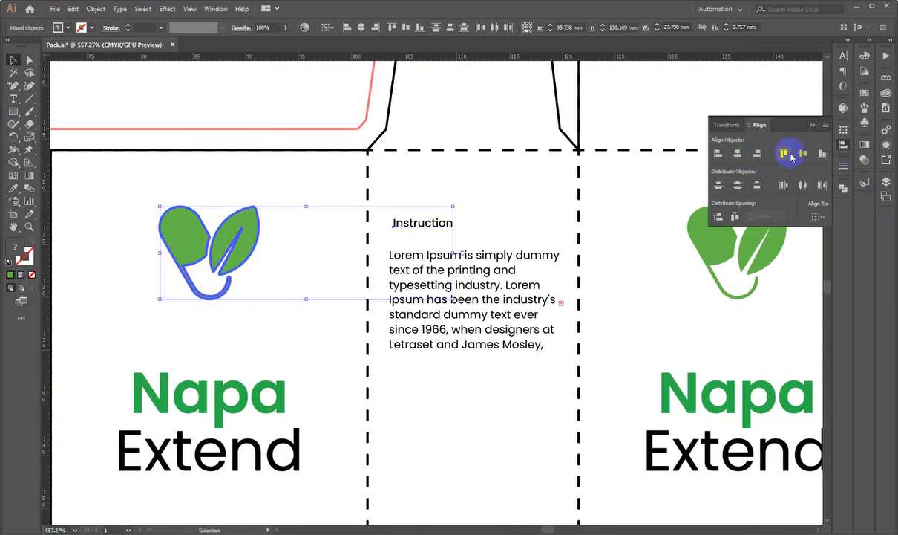
click(791, 155)
Move the side-panel paragraph up towards the Instruction heading and align both on their left edges
click(437, 234)
scroll(438, 235, up, 1)
drag(455, 274, 456, 255)
drag(357, 168, 426, 284)
click(718, 153)
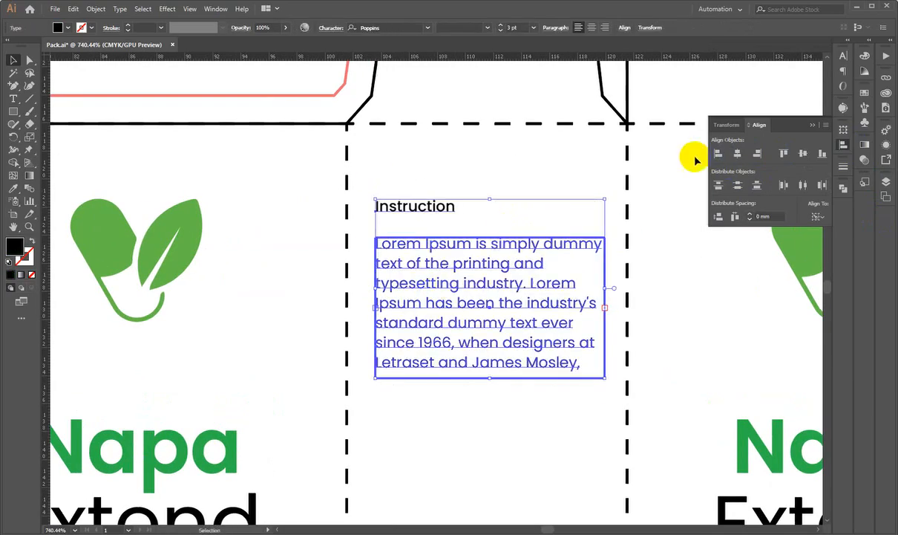
Shorten the paragraph's frame from below so the text ends at "since 1966, when designers at"
click(356, 195)
scroll(351, 208, up, 1)
drag(495, 266, 489, 267)
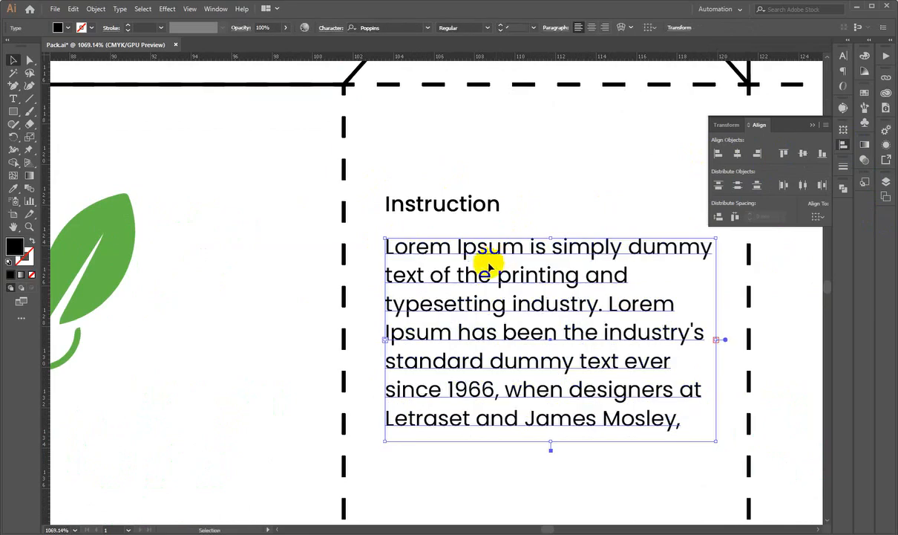
drag(597, 320, 459, 257)
drag(413, 379, 418, 342)
click(373, 400)
Select the Instruction heading and its paragraph together and nudge them sideways to centre them in the side panel
key(ctrl+0)
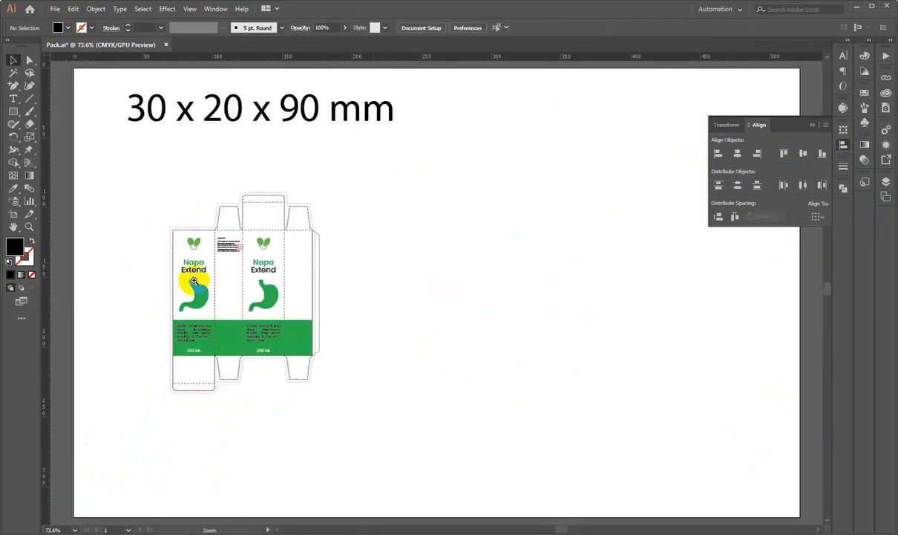
drag(228, 200, 520, 271)
drag(350, 320, 574, 152)
drag(469, 265, 546, 267)
drag(370, 369, 361, 217)
key(Left)
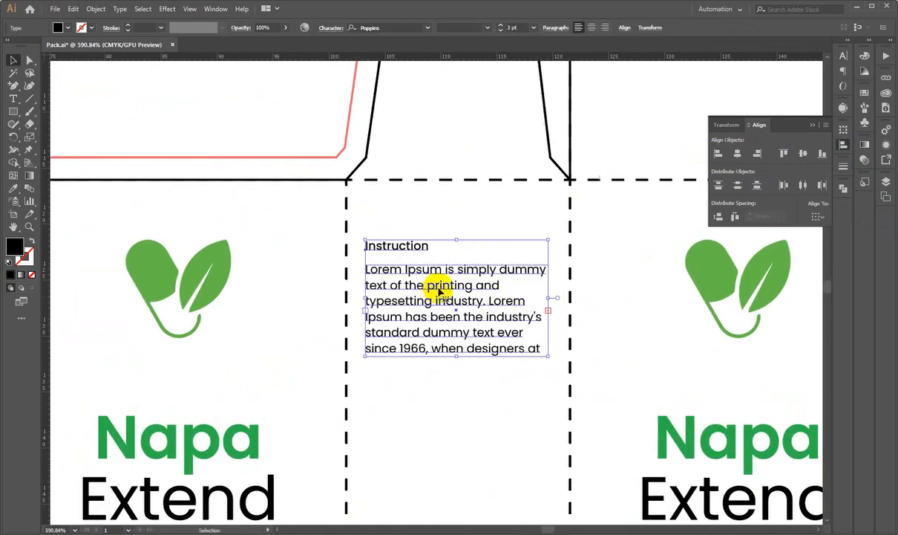
key(Right)
click(464, 217)
Enlarge the Instruction heading slightly to about 3.44 pt
drag(459, 318, 459, 290)
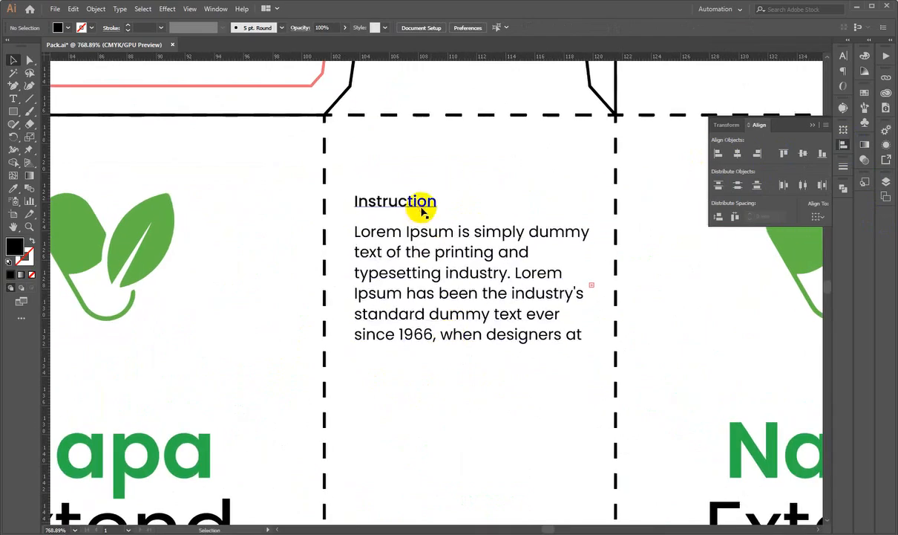
click(420, 207)
drag(438, 196, 450, 198)
click(466, 200)
scroll(417, 258, down, 1)
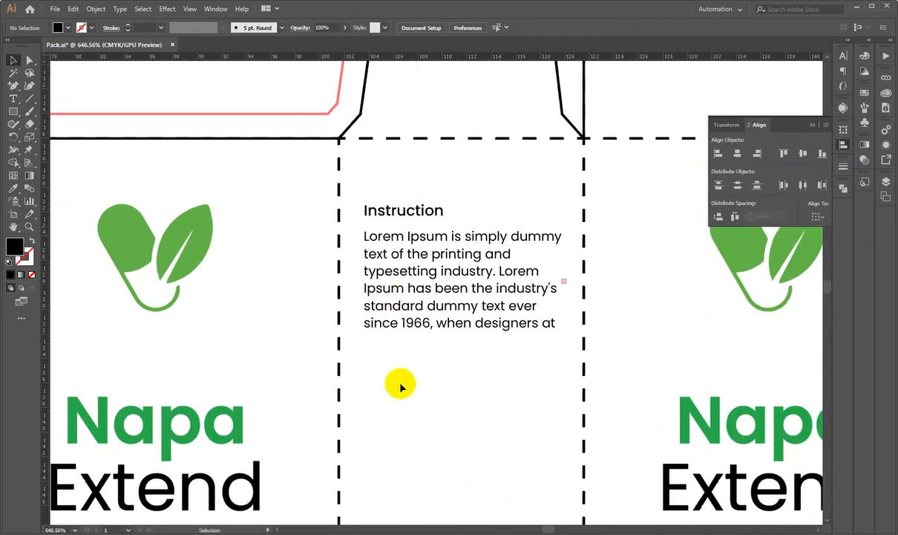
Duplicate the Instruction heading and paragraph straight below the original, and nudge the copy slightly down
click(387, 231)
drag(411, 261, 411, 418)
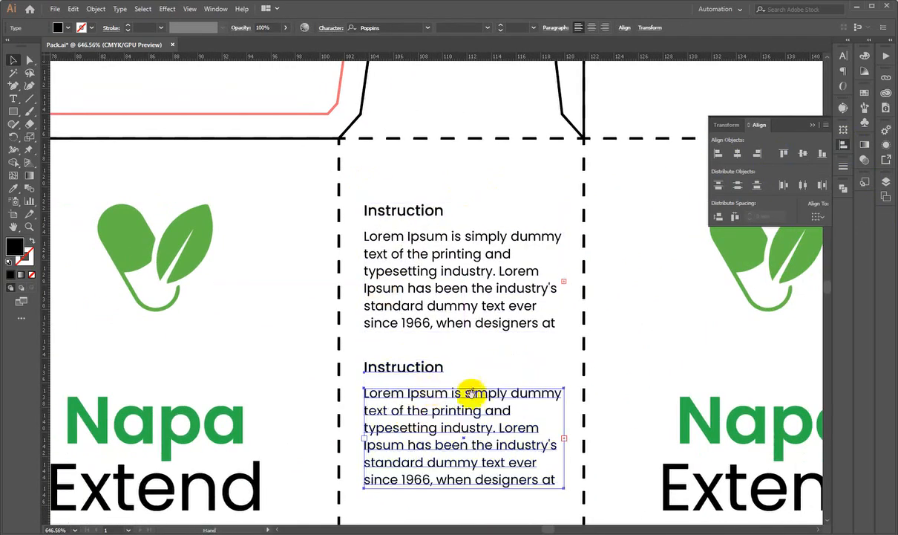
drag(474, 399, 450, 182)
key(Down)
key(Down)
Change the copied block's heading text to "Ingredients"
double_click(405, 165)
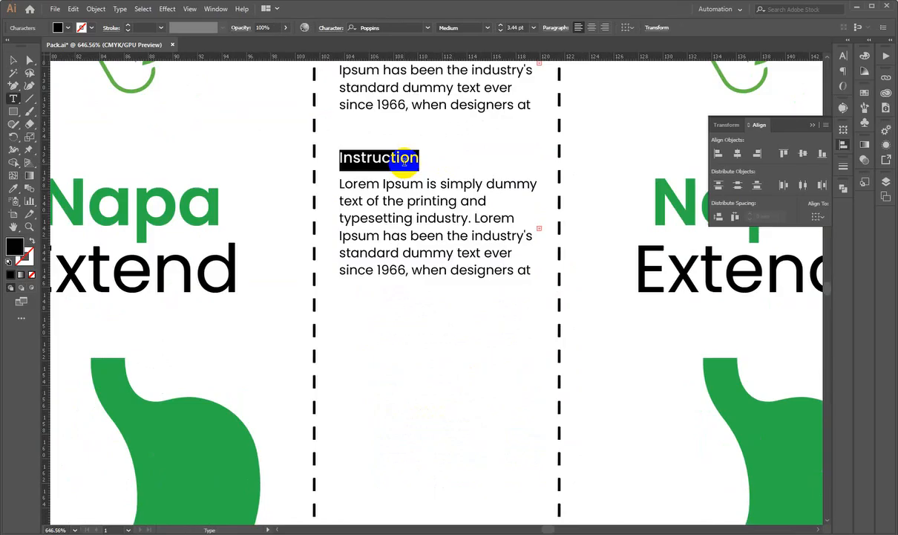
text(E)
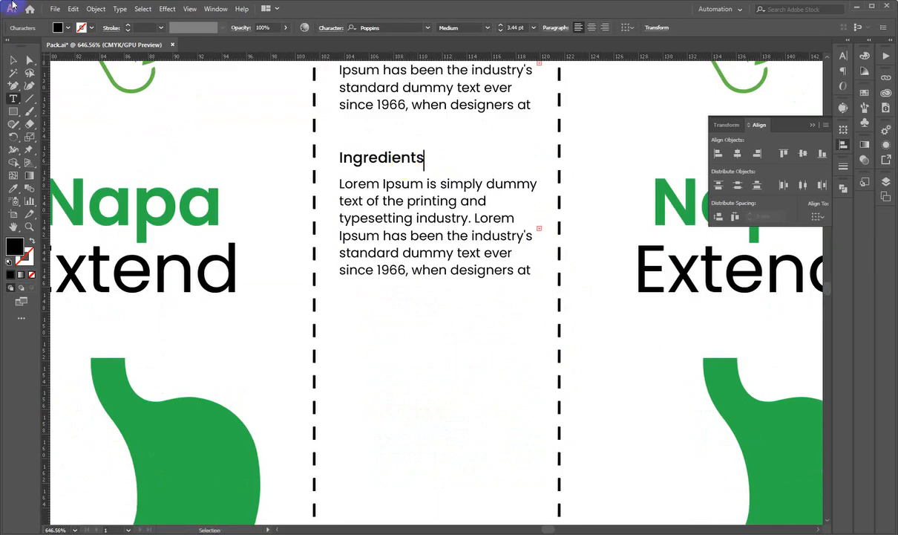
click(14, 61)
Duplicate the Ingredients block below itself, repeating the copy at equal spacing to make four copies down into the green band
scroll(421, 297, down, 1)
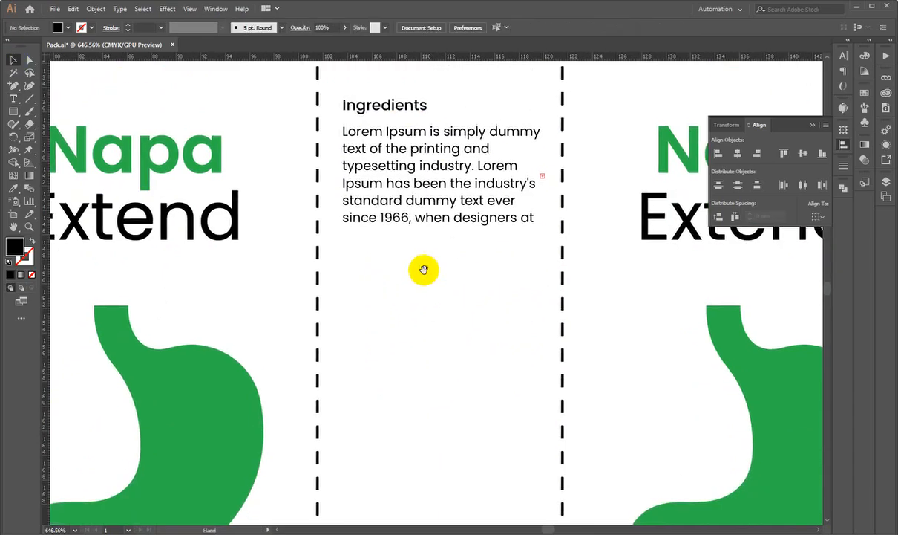
click(369, 104)
drag(415, 321, 418, 333)
scroll(432, 396, down, 3)
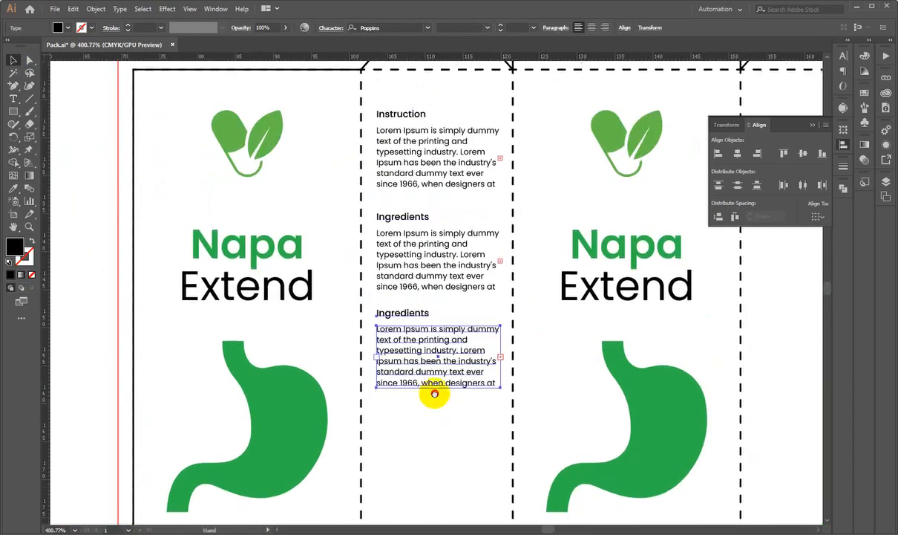
drag(435, 393, 419, 276)
key(ctrl+d)
key(ctrl+d)
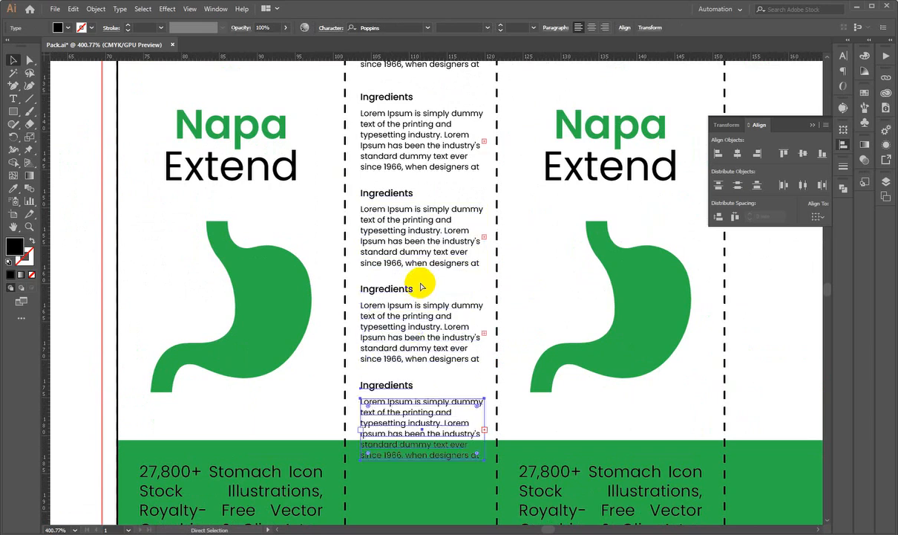
scroll(287, 345, down, 5)
drag(313, 352, 341, 359)
key(ctrl+d)
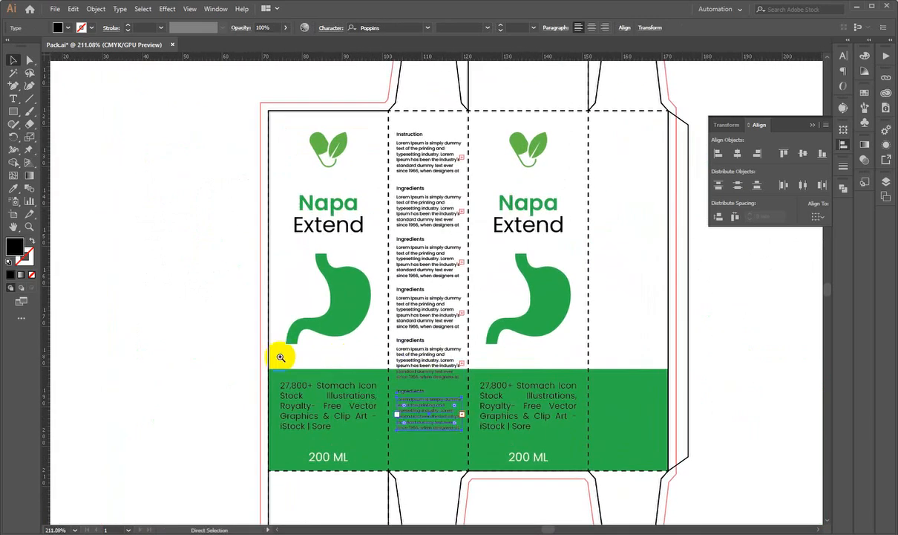
Move the lowest Ingredients block down near the lower edge of the green band and clear the selection
mouse_move(386, 331)
mouse_down()
mouse_move(345, 347)
mouse_move(419, 404)
mouse_move(401, 338)
mouse_up()
scroll(416, 315, up, 2)
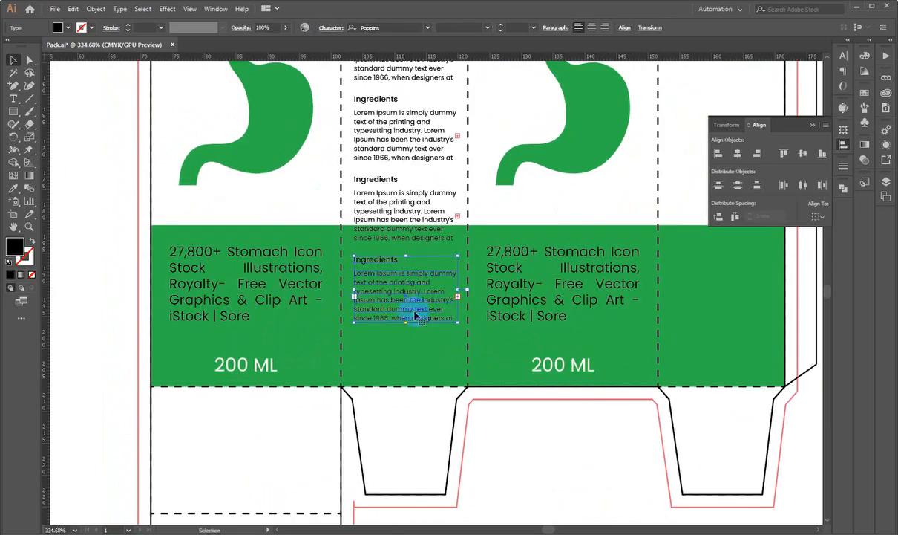
drag(395, 287, 395, 330)
drag(352, 307, 382, 229)
key(ctrl+z)
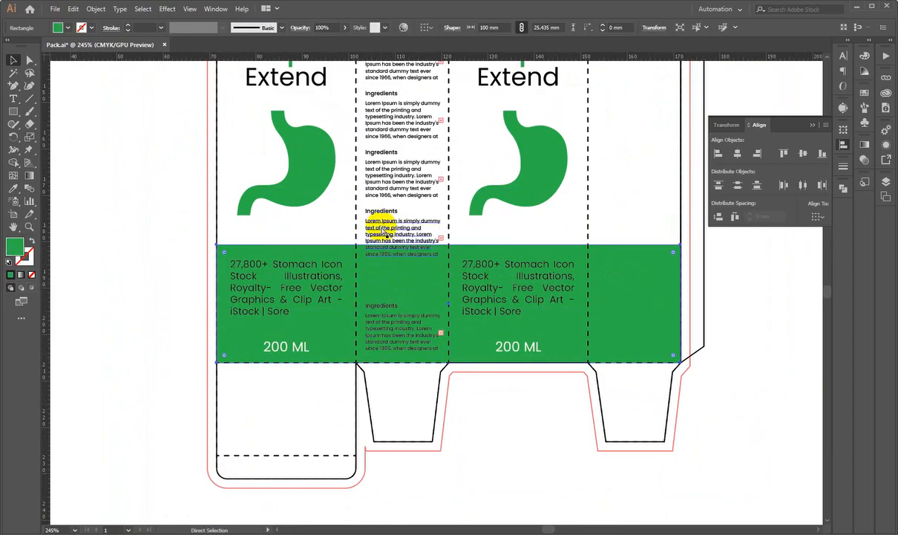
key(ctrl+shift+a)
Group each side-panel heading with its paragraph, working up to the Instruction block
drag(403, 171, 483, 319)
drag(345, 234, 399, 248)
click(365, 222)
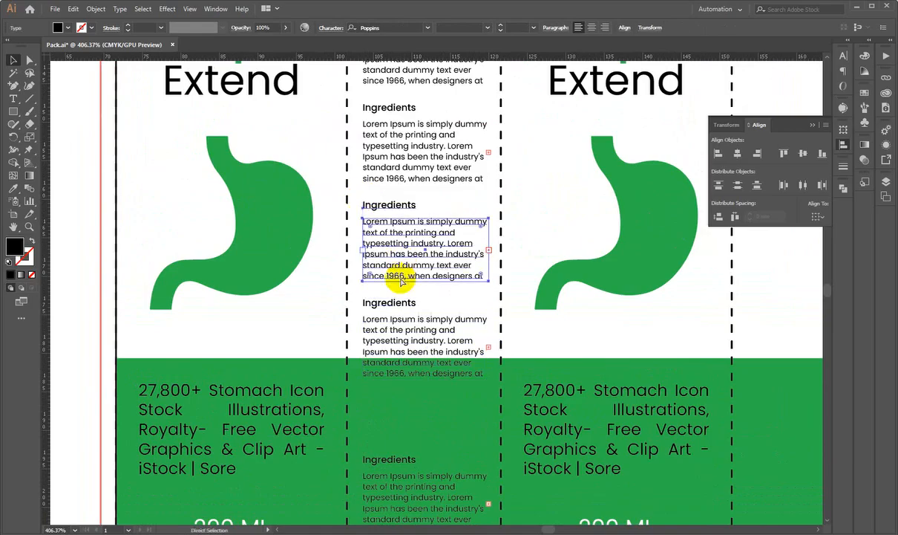
scroll(385, 185, up, 2)
drag(385, 168, 433, 222)
key(ctrl+g)
drag(381, 115, 431, 248)
drag(355, 91, 417, 159)
key(ctrl+g)
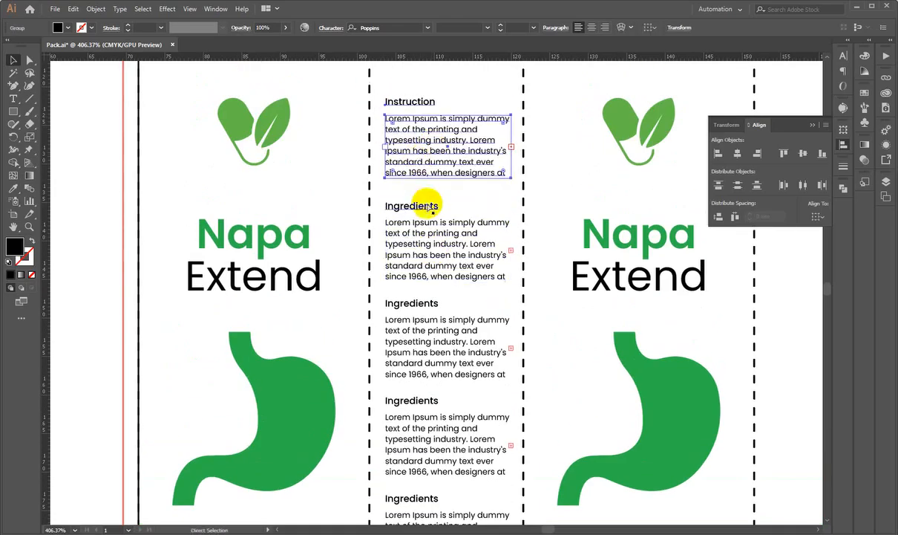
Select all six side-panel text blocks and distribute the vertical spacing between them evenly
key(ctrl+0)
scroll(249, 311, up, 5)
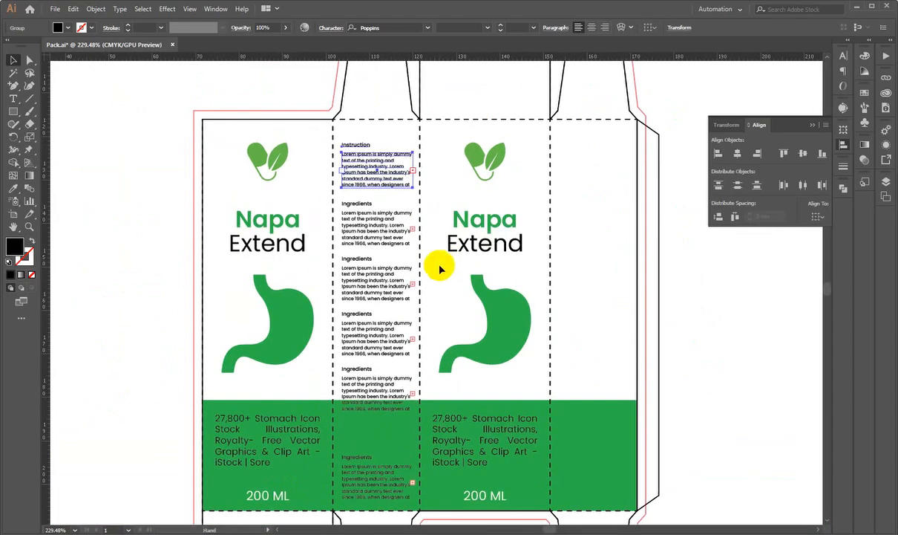
drag(358, 492, 351, 138)
click(720, 217)
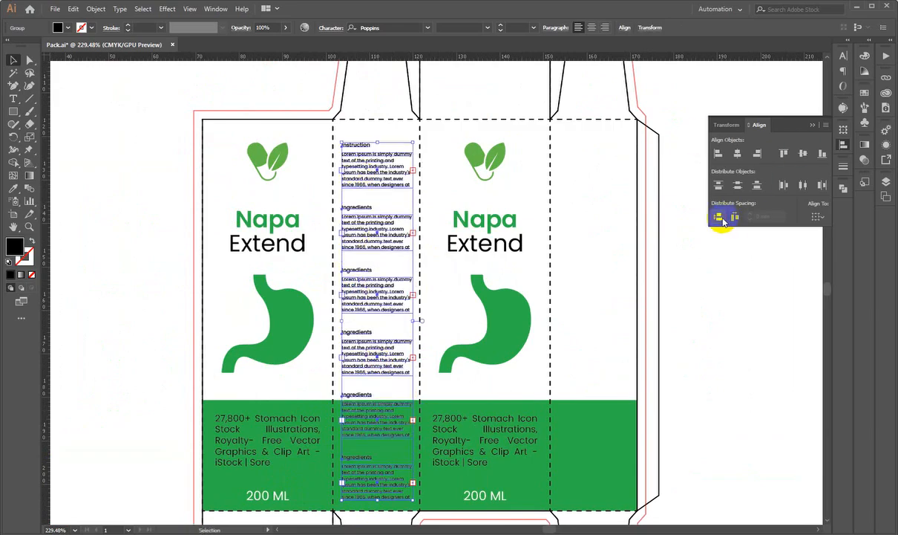
click(725, 303)
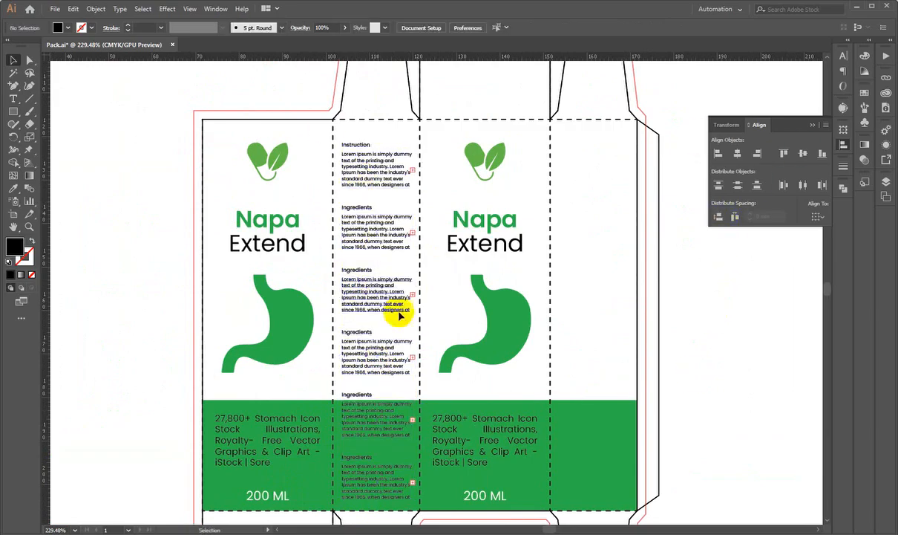
Duplicate the whole column of side-panel text onto the second side panel, next to the glue flap
click(372, 421)
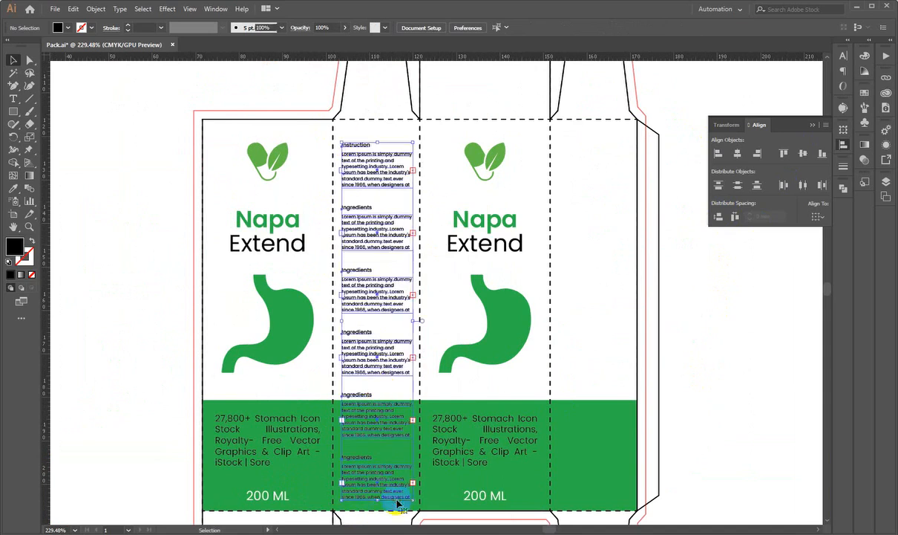
drag(371, 421, 592, 479)
click(719, 428)
Examine the whole box layout, including the lower closure flaps and the empty upper flaps
key(ctrl+0)
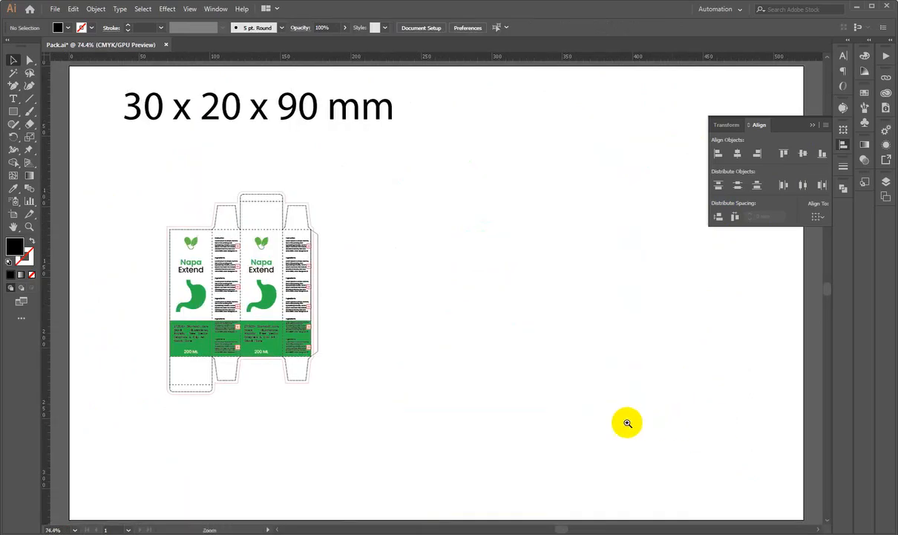
drag(226, 318, 347, 385)
drag(141, 422, 349, 245)
drag(362, 304, 412, 399)
scroll(412, 398, up, 3)
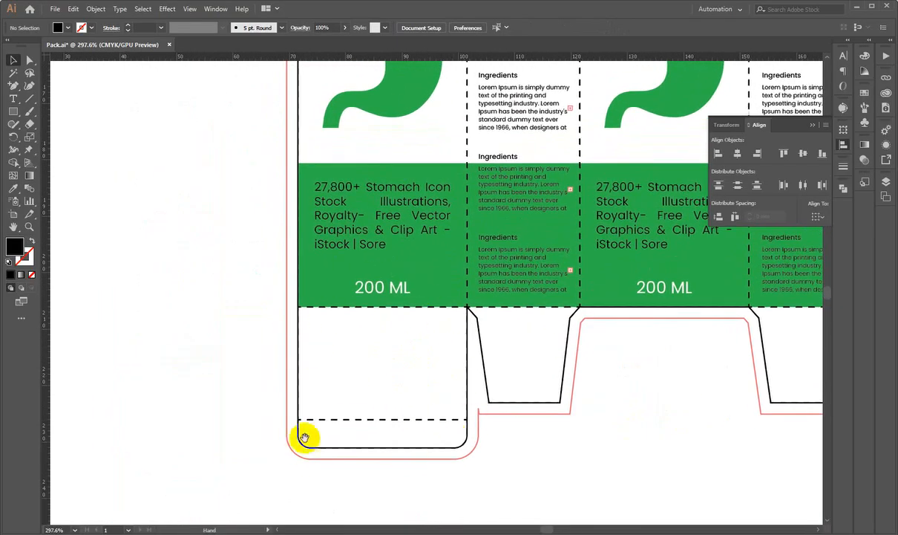
drag(487, 226, 252, 505)
drag(452, 151, 461, 389)
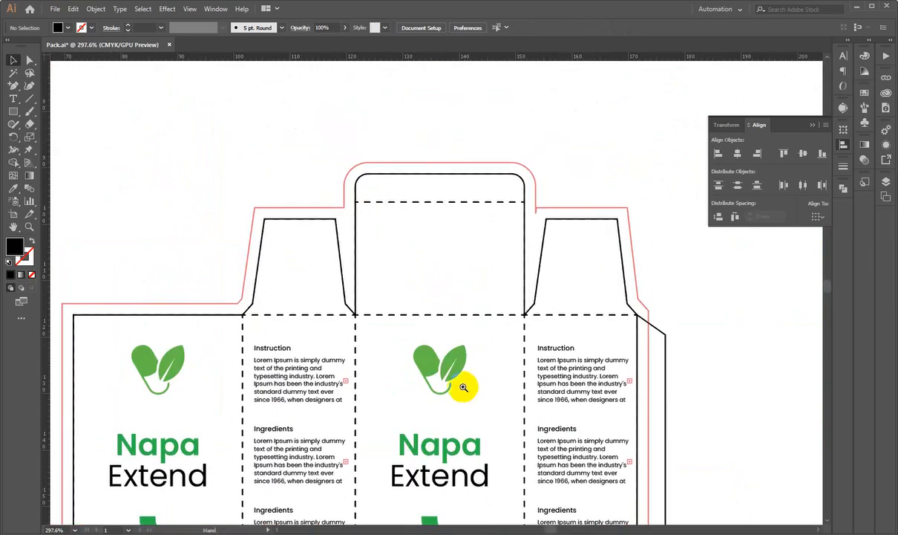
drag(460, 238, 393, 256)
drag(461, 317, 543, 317)
drag(329, 280, 305, 345)
drag(175, 520, 256, 362)
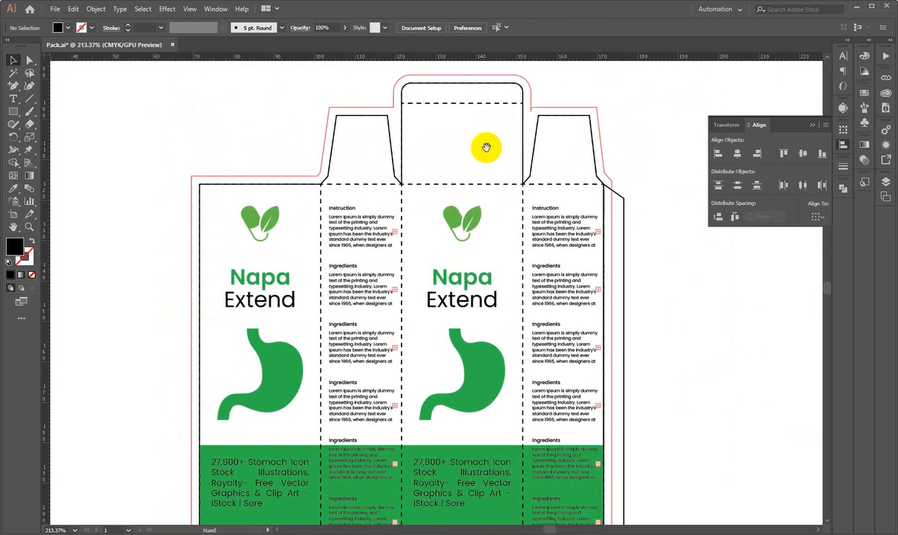
Copy the green leaf-capsule logo onto the large upper closure flap, centred above the second front panel and slightly enlarged
drag(457, 159, 441, 251)
drag(304, 342, 305, 330)
drag(247, 301, 320, 262)
click(503, 127)
drag(446, 234, 467, 231)
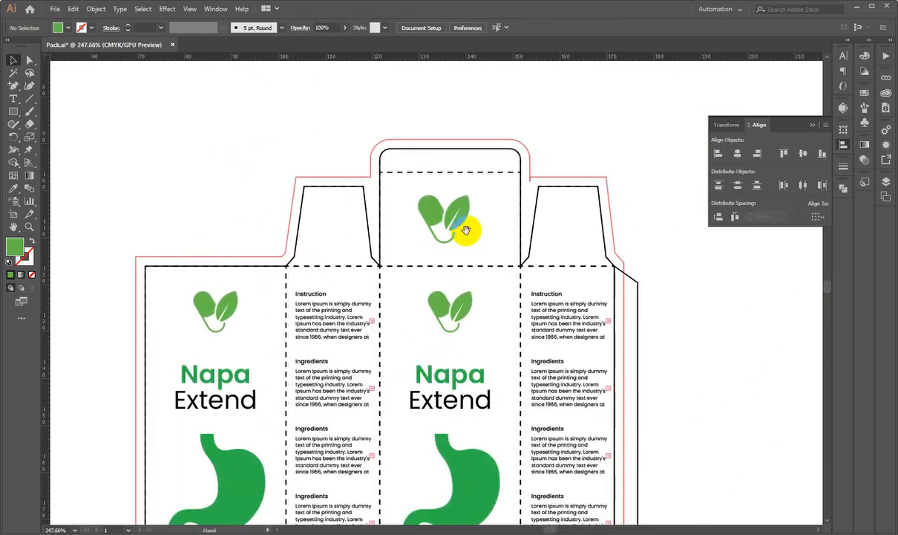
drag(399, 264, 304, 323)
drag(377, 378, 385, 299)
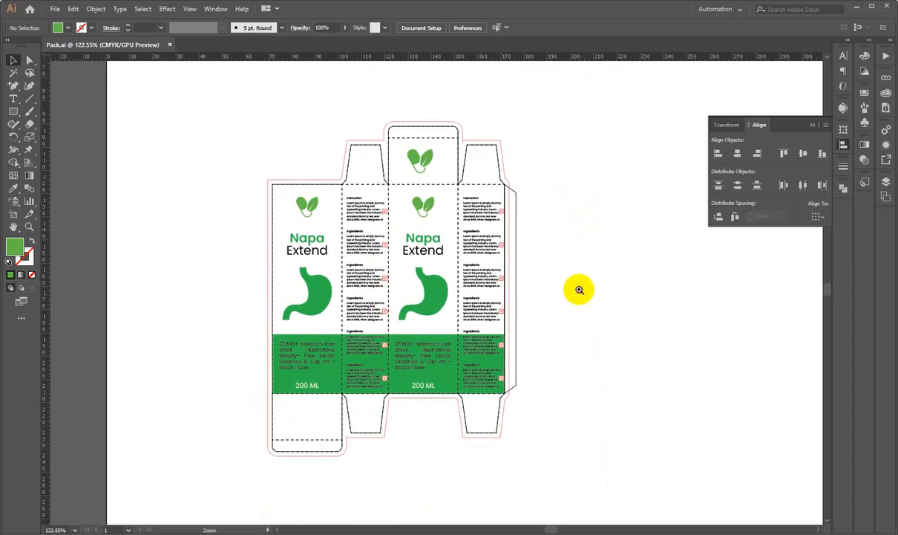
Shrink the artboard from its lower-right corner so it closely frames the size text and the box dieline
drag(579, 289, 467, 307)
drag(704, 282, 407, 278)
drag(358, 331, 351, 336)
drag(358, 341, 412, 339)
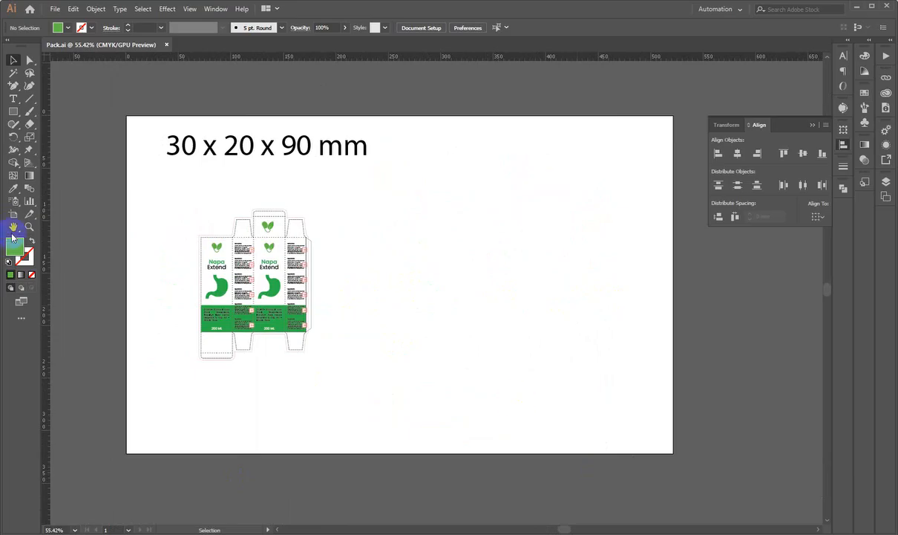
click(13, 213)
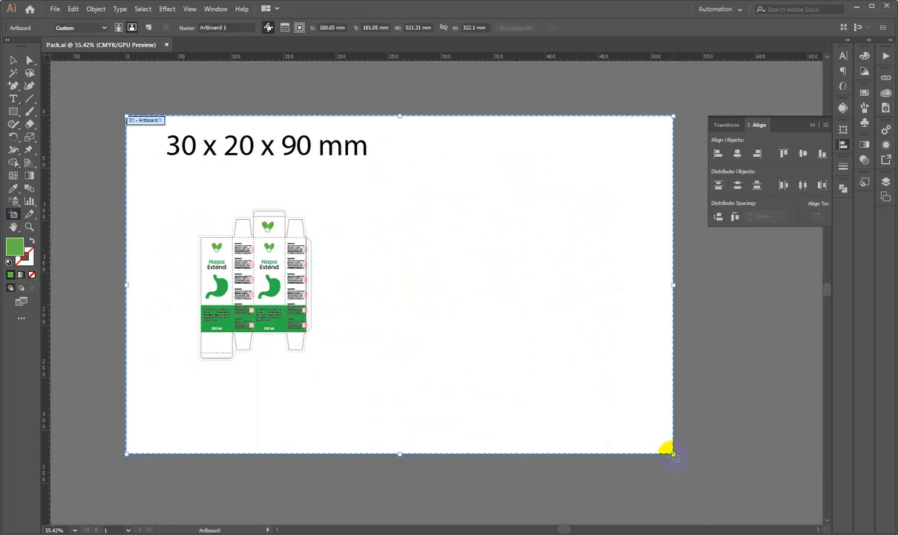
drag(673, 454, 383, 412)
click(13, 60)
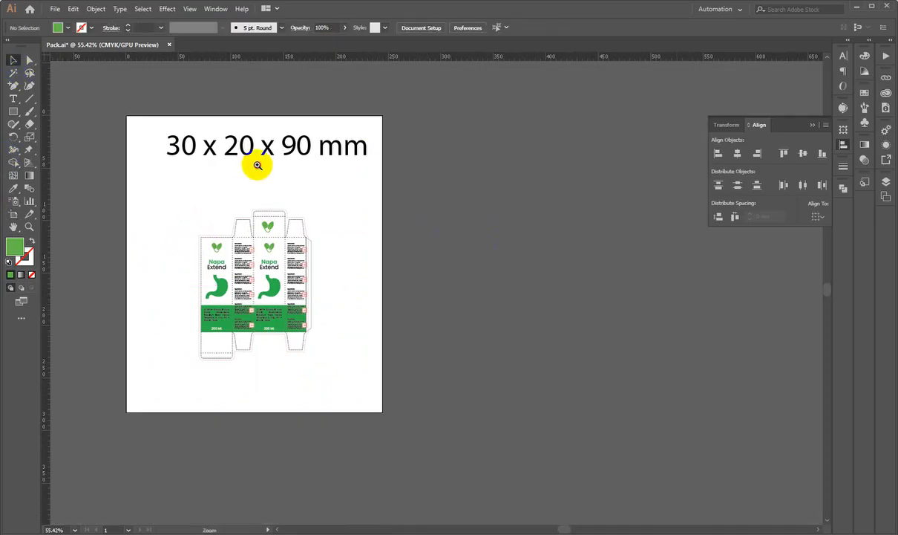
alt+scroll(254, 164, up, 2)
drag(645, 295, 598, 312)
drag(331, 388, 510, 356)
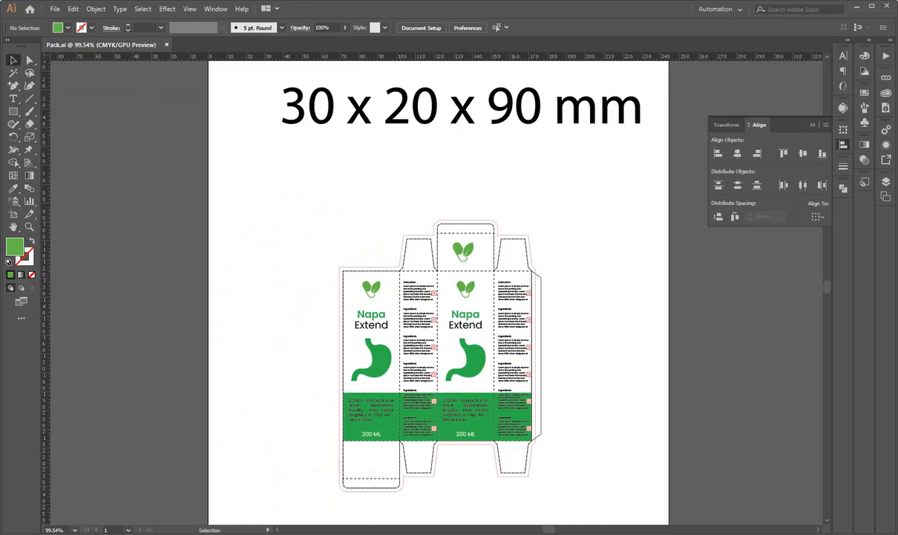
Switch to the web browser and search Google for "medicine box design mockup"
key(alt+Tab)
click(327, 31)
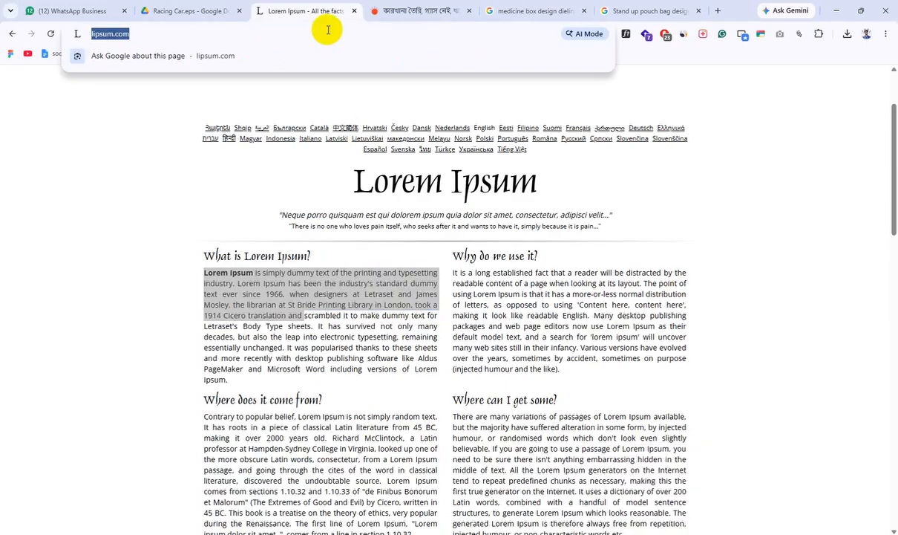
text(medic)
key(Right)
key(BackSpace)
key(BackSpace)
key(BackSpace)
key(BackSpace)
key(BackSpace)
key(BackSpace)
key(BackSpace)
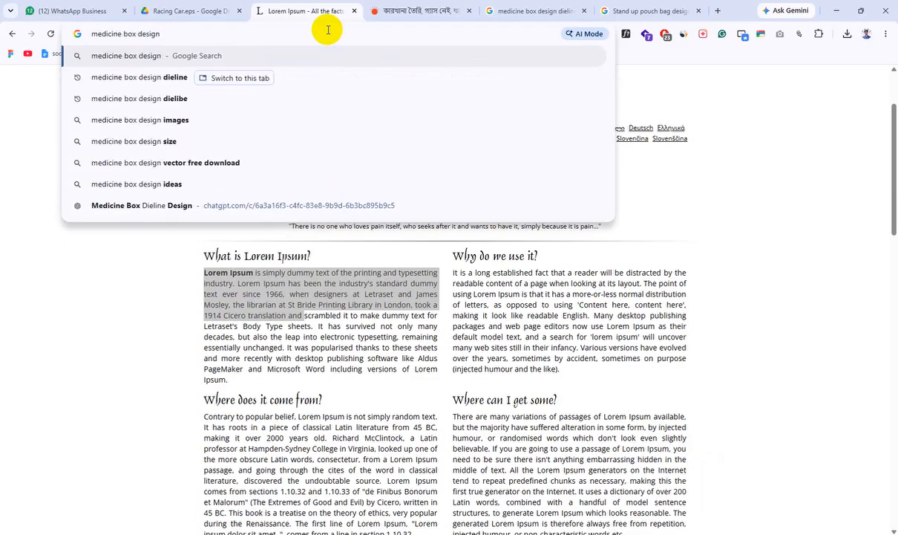
text(mck)
key(Down)
key(Up)
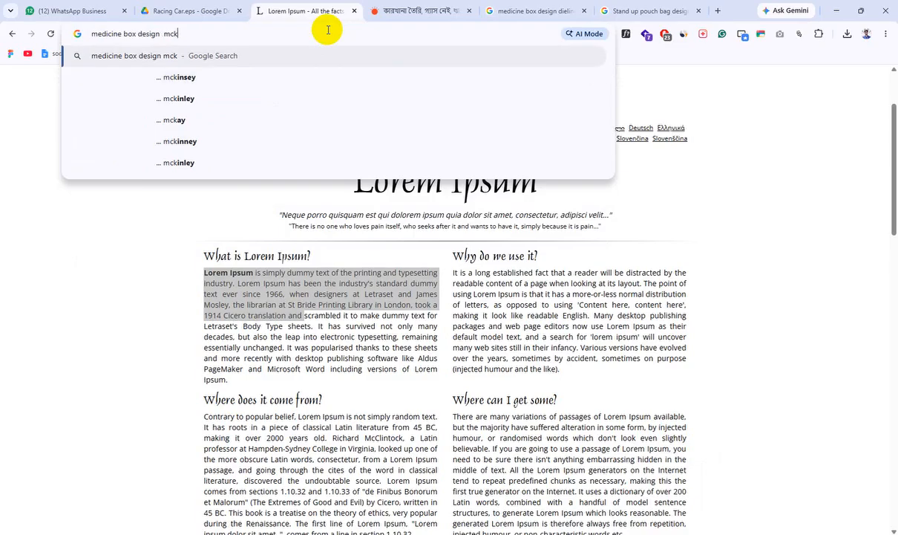
key(BackSpace)
key(BackSpace)
key(Down)
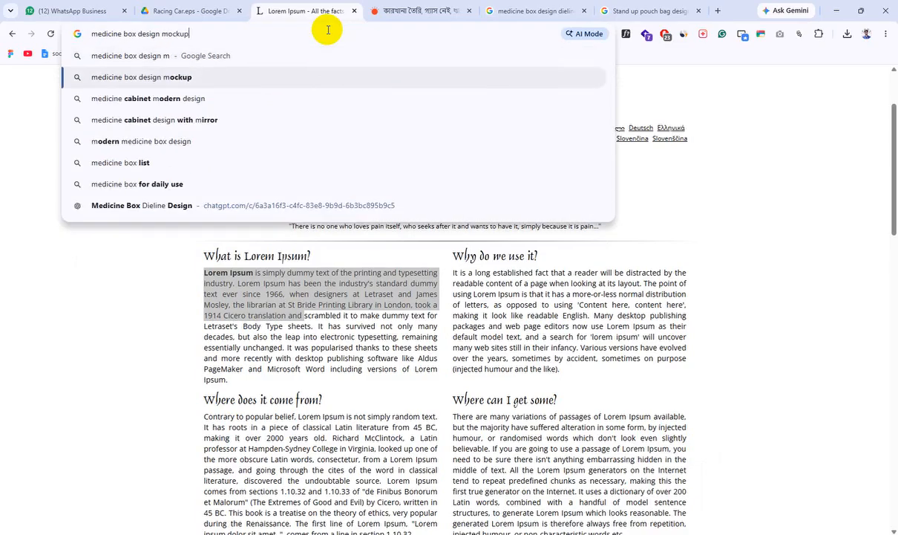
key(Return)
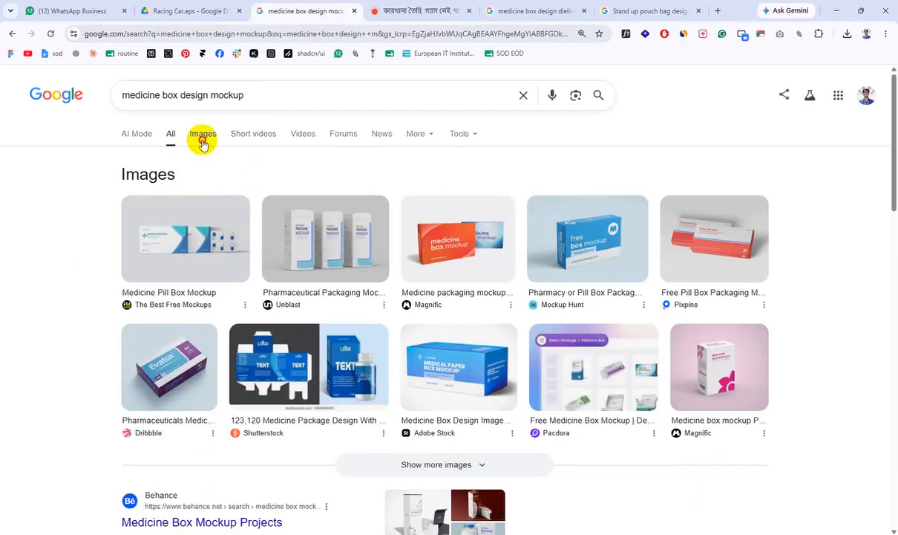
Show image results and refine the search to "medicine box design mockup unblast"
click(202, 135)
click(267, 95)
text(un)
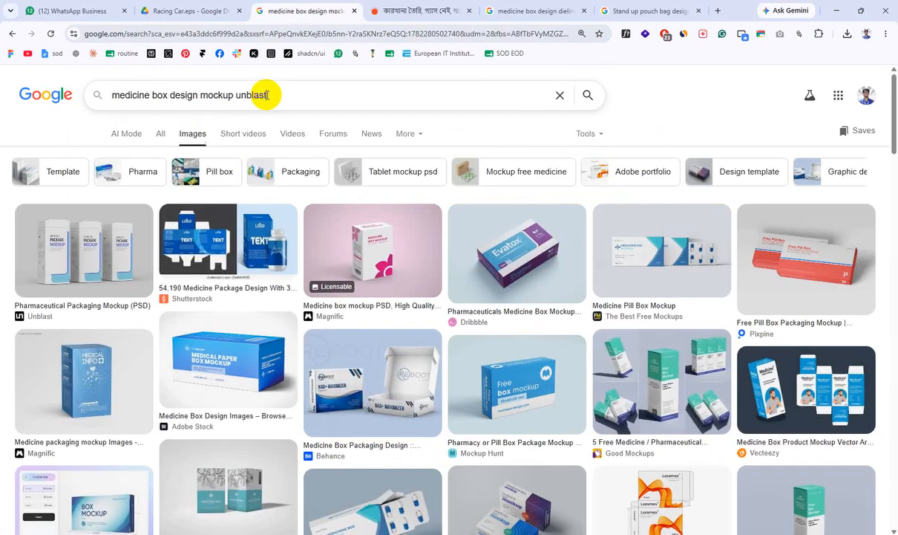
text(blast)
key(Return)
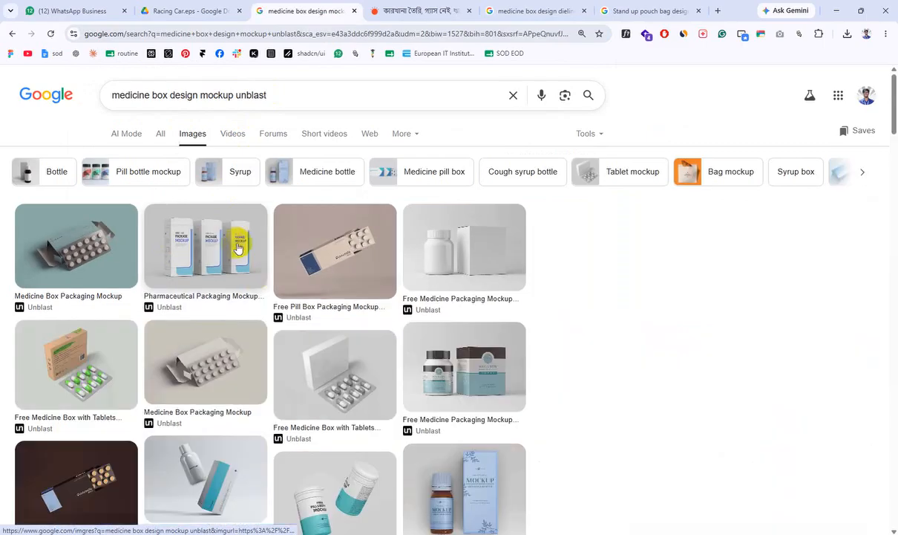
Browse the Unblast mockup images and open the Pharmaceutical Packaging Mockup (PSD) page showing three upright boxes
click(239, 249)
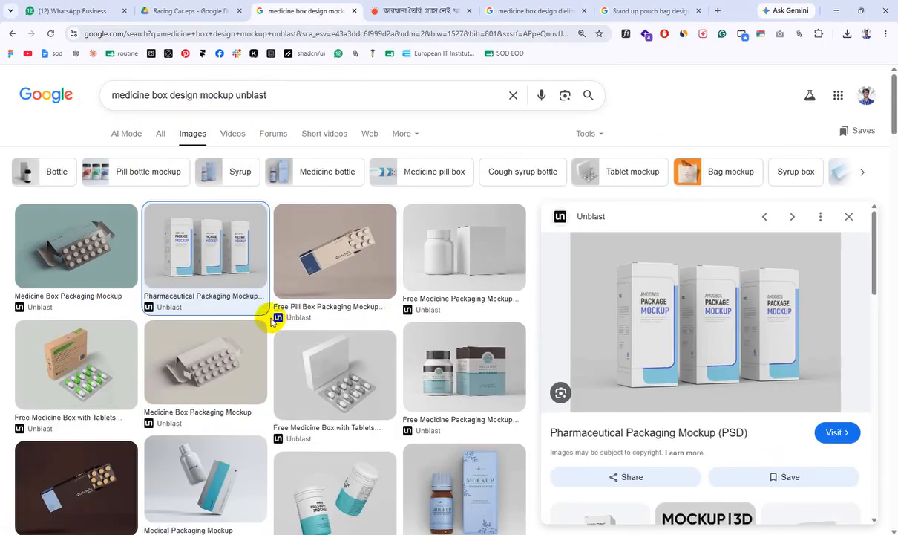
scroll(273, 325, down, 2)
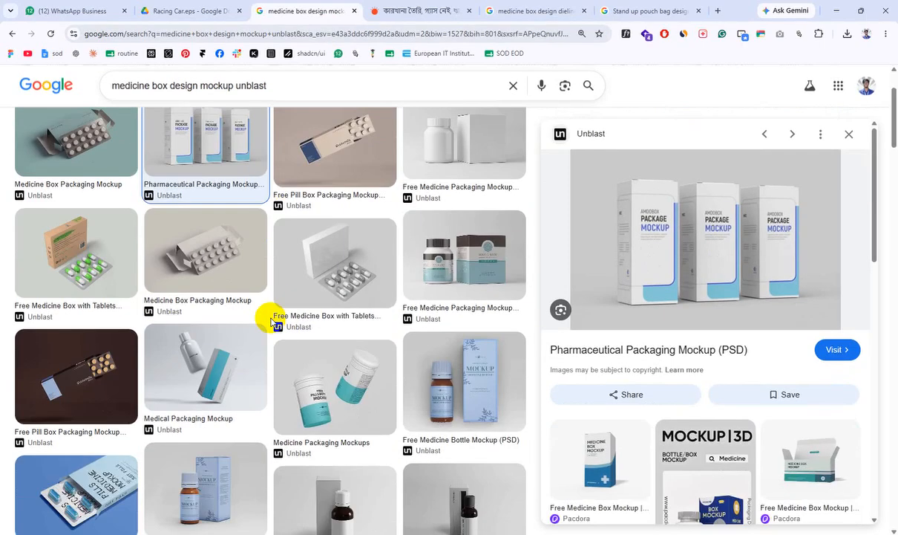
scroll(271, 321, down, 3)
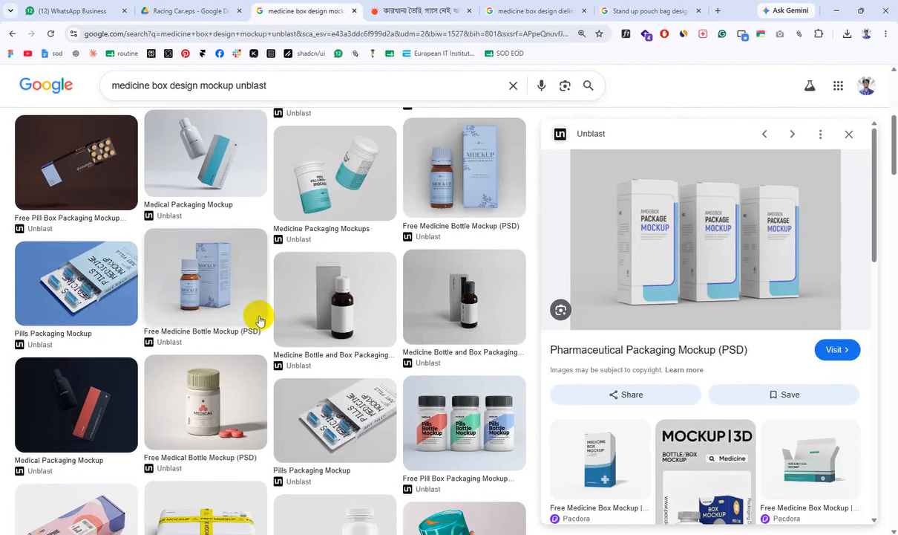
scroll(259, 320, down, 2)
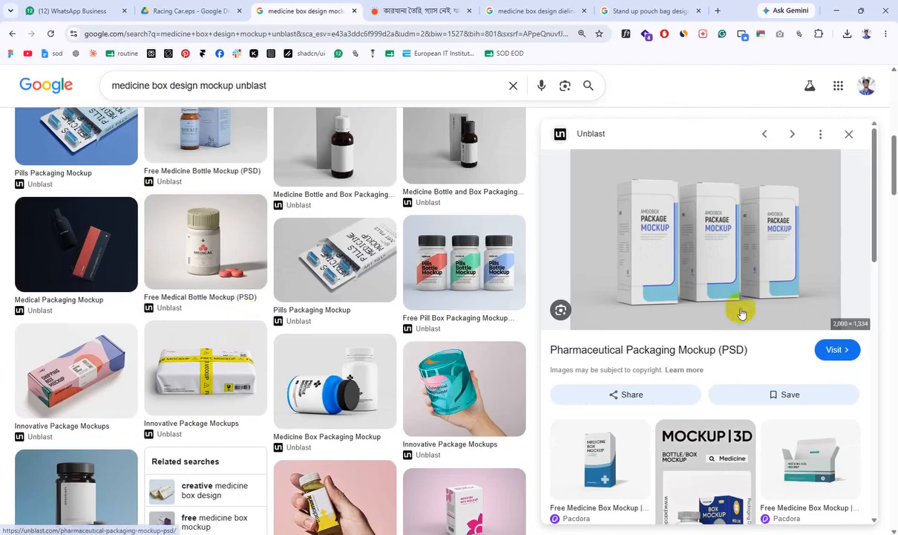
scroll(738, 310, down, 3)
scroll(256, 366, down, 2)
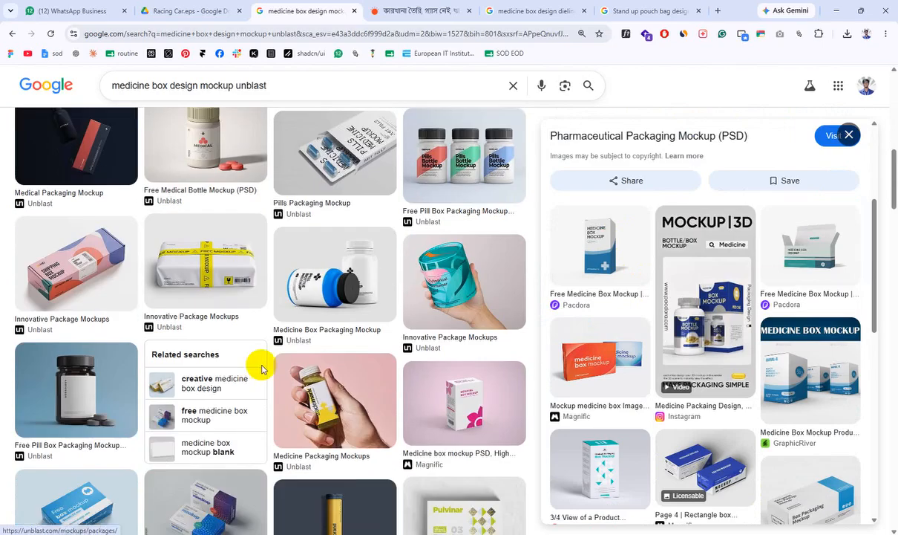
scroll(167, 423, down, 4)
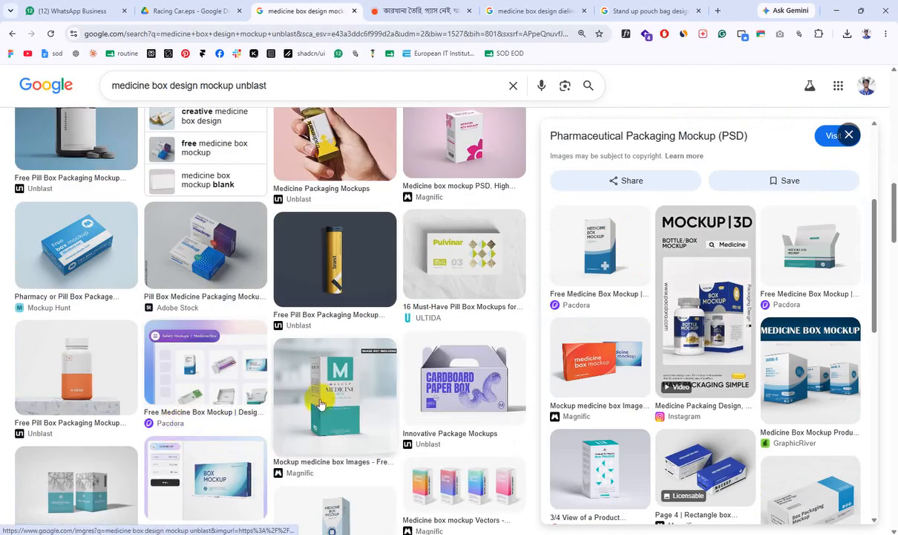
scroll(319, 390, up, 10)
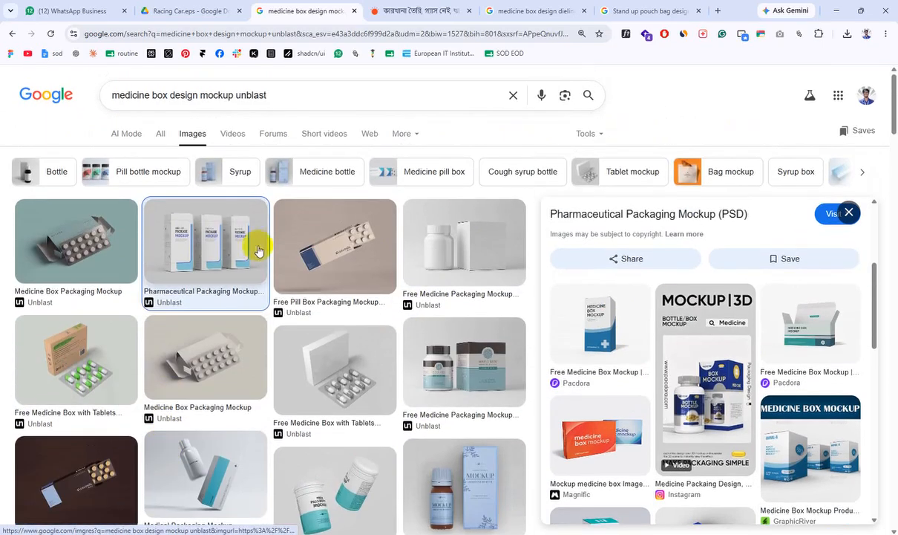
scroll(667, 253, up, 3)
click(680, 281)
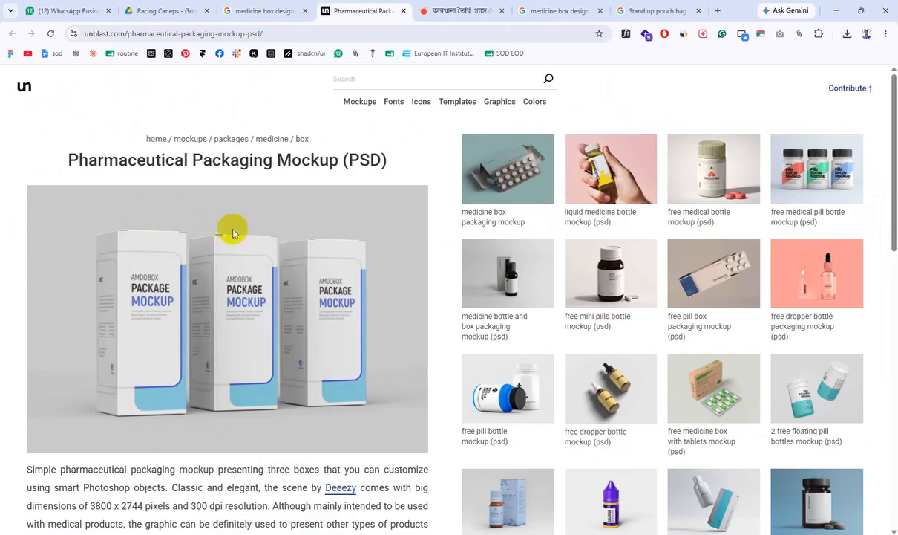
Try to download the Pharmaceutical Packaging Mockup through its Deeezy product page, and close that page
scroll(452, 230, down, 3)
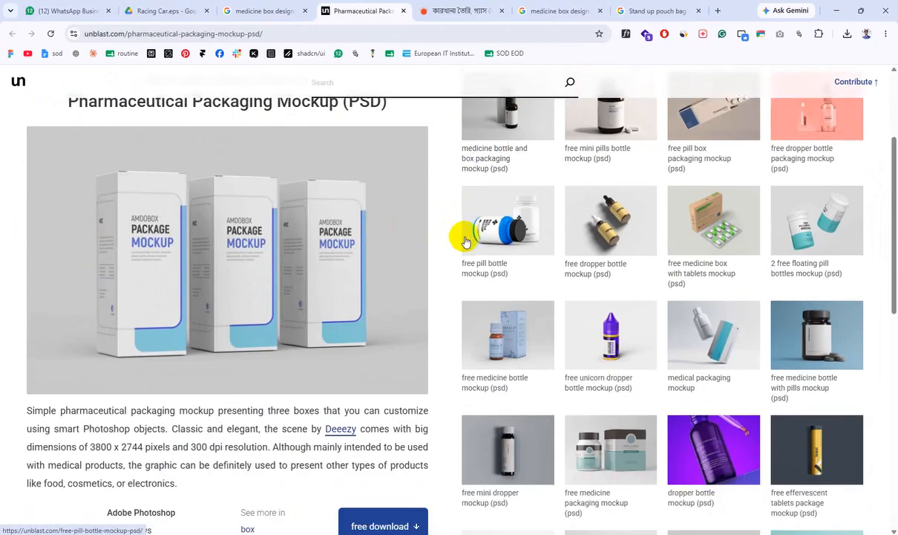
scroll(465, 241, down, 5)
click(424, 446)
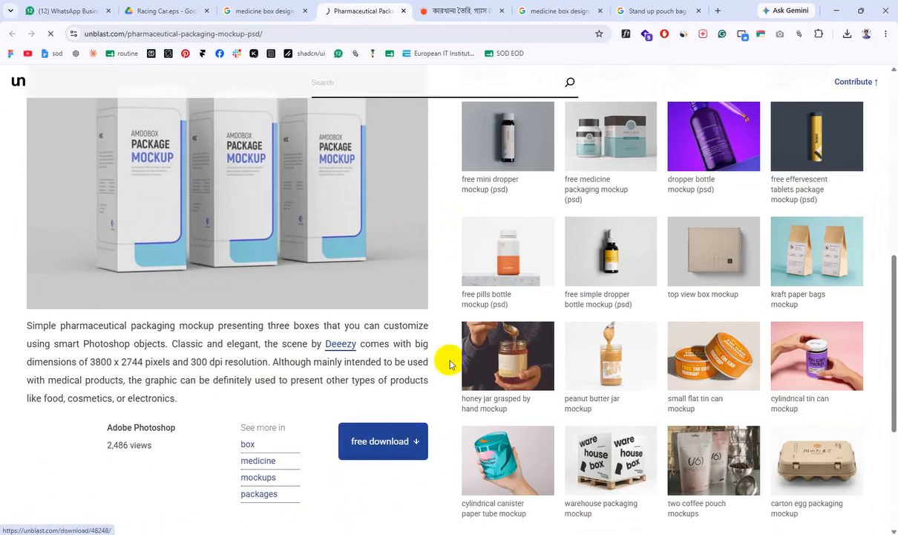
click(160, 314)
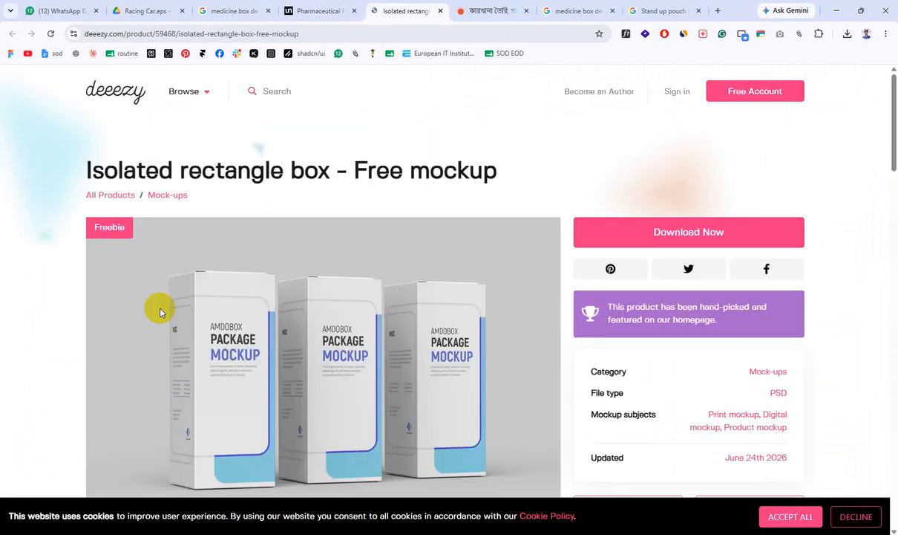
click(690, 237)
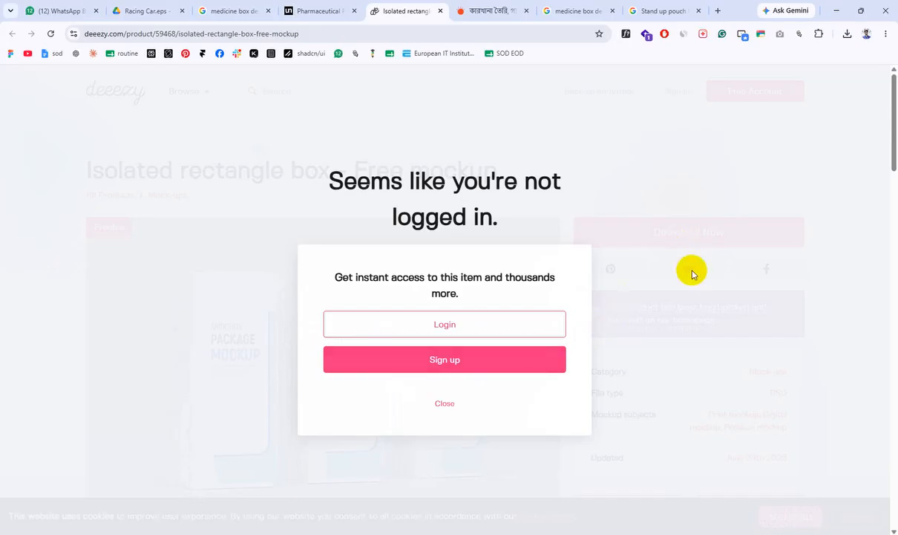
key(ctrl+w)
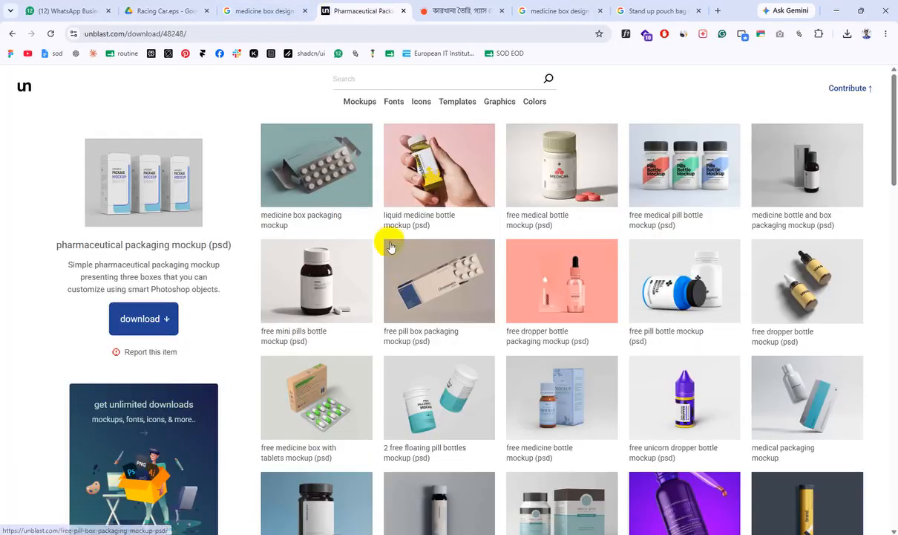
Change the image search to "medicine box mockup unblast" and open the Medical Packaging Mockup page from the results
click(268, 11)
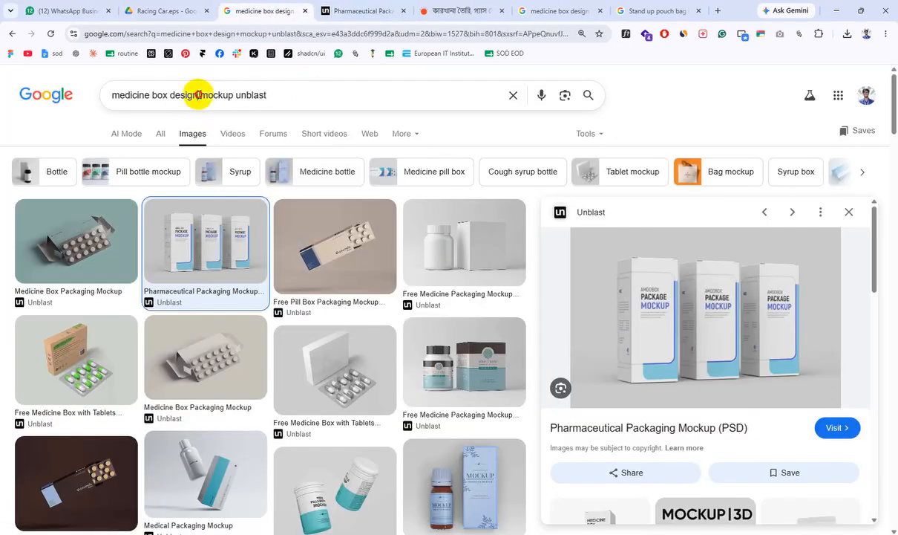
key(BackSpace)
key(Return)
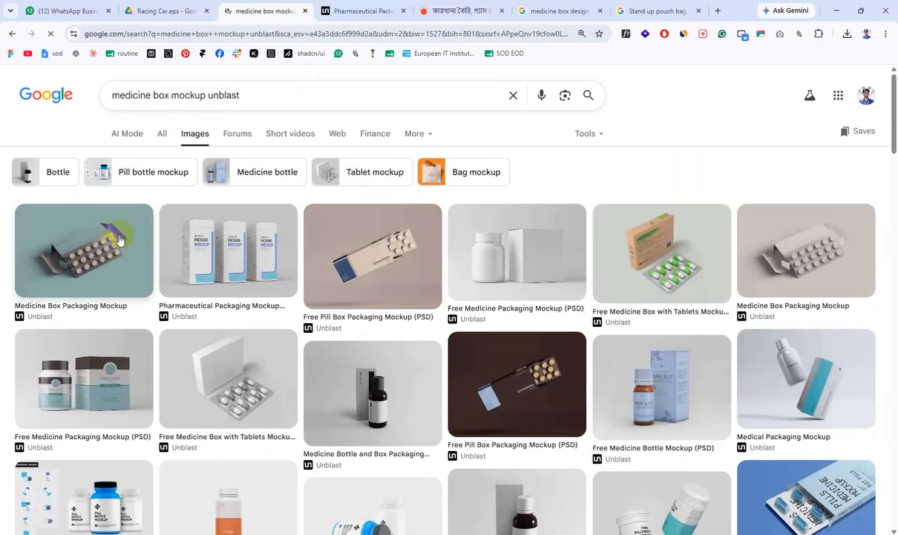
scroll(100, 249, down, 2)
click(802, 215)
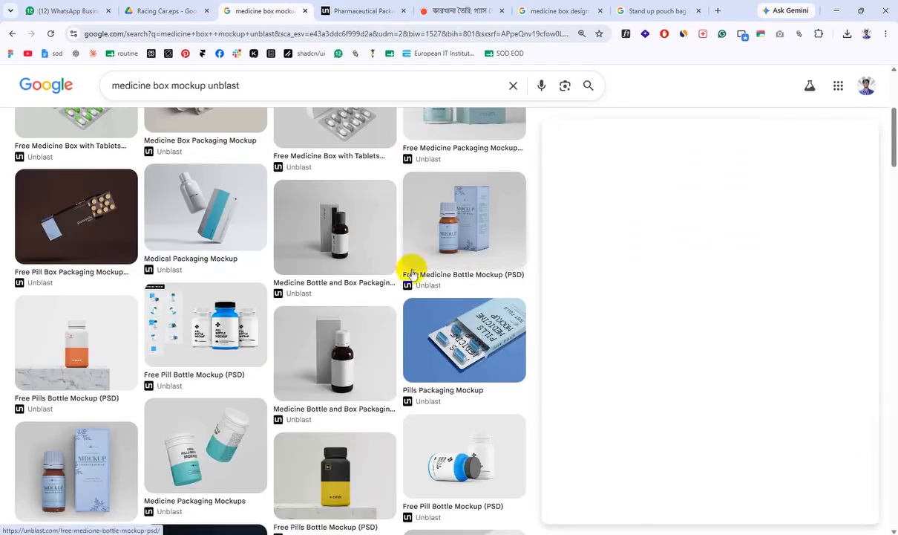
click(750, 253)
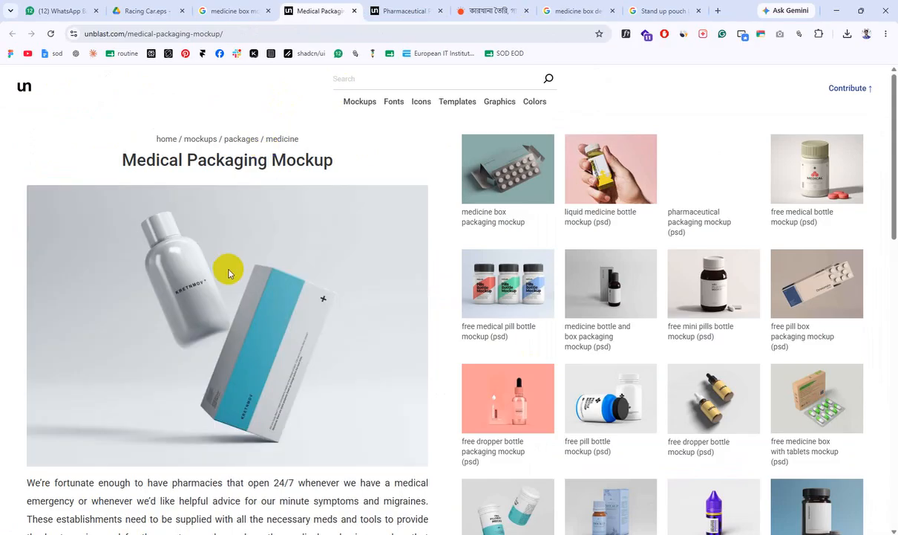
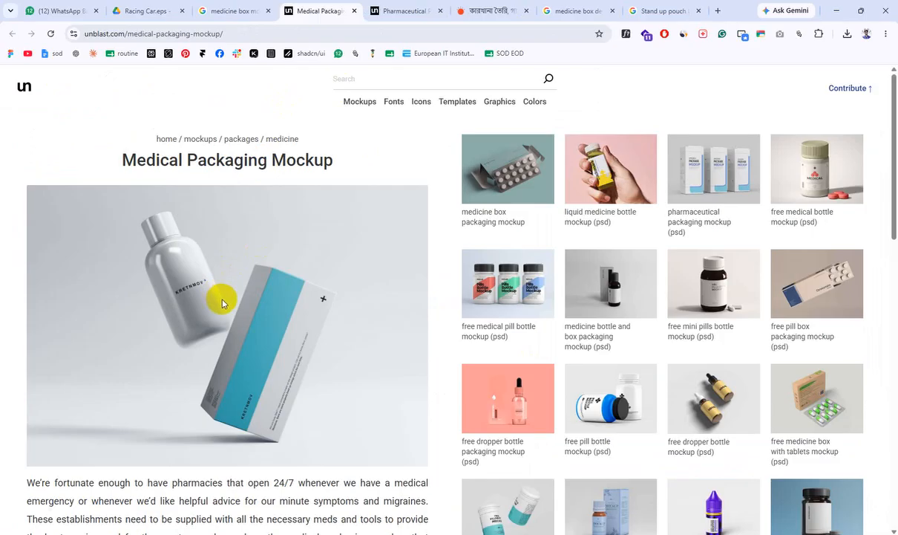
Open Unblast's Free Medicine Bottle Mockup (PSD) page and follow its free download to the Free PSD Templates download page
scroll(221, 303, down, 5)
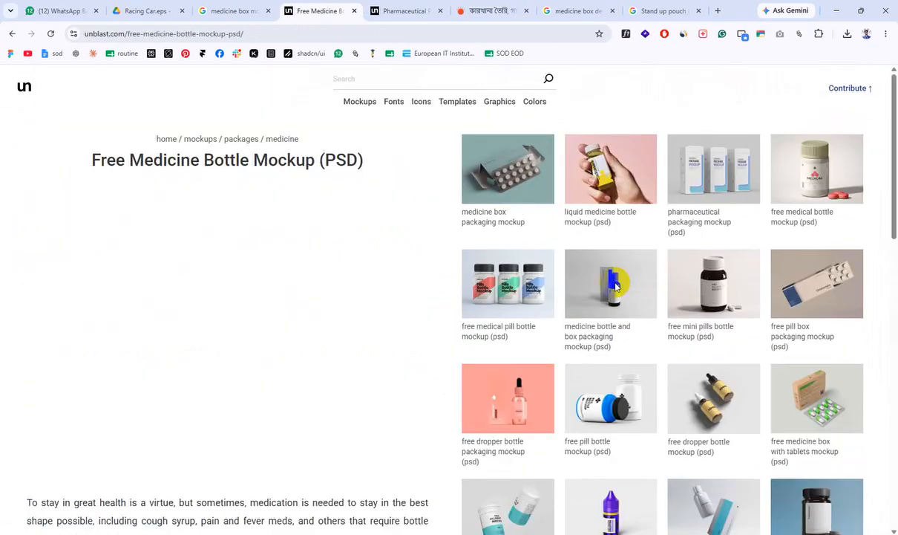
scroll(311, 326, down, 15)
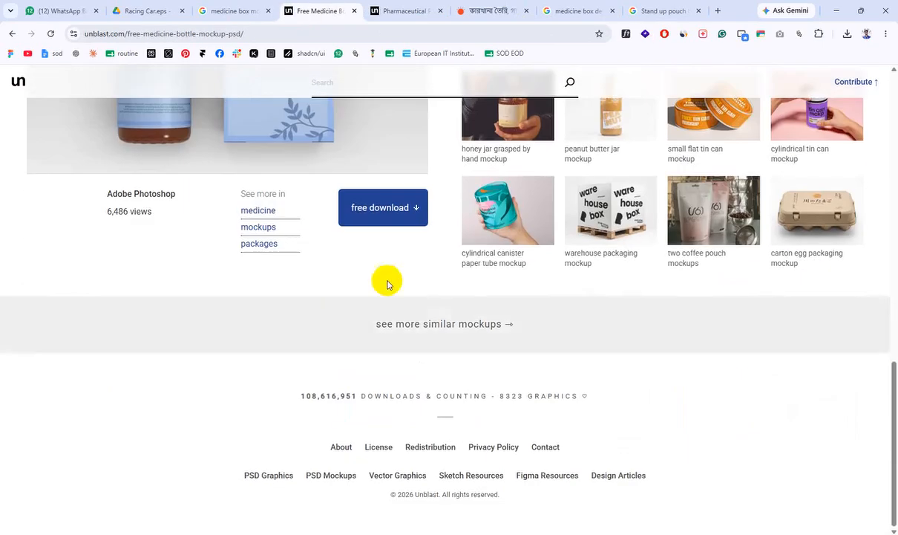
click(387, 220)
scroll(144, 139, down, 3)
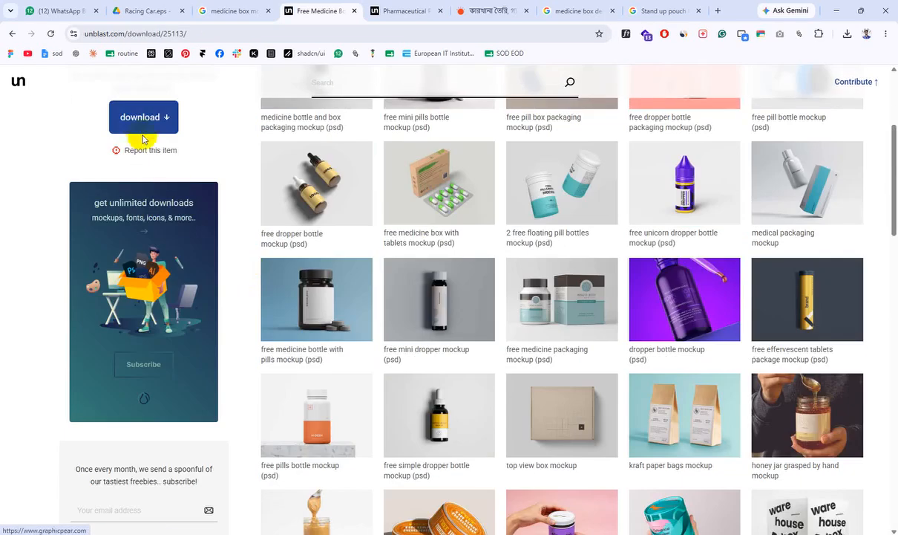
click(130, 127)
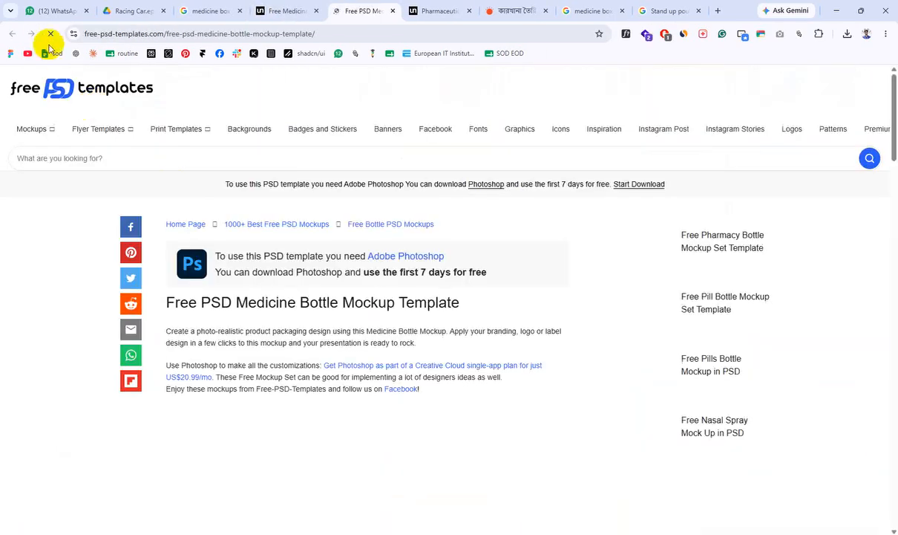
scroll(304, 193, down, 10)
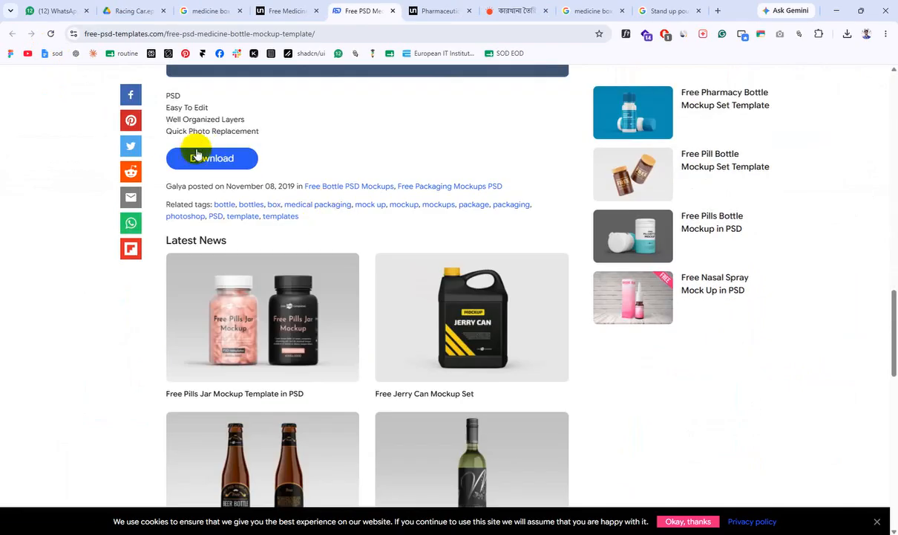
click(197, 156)
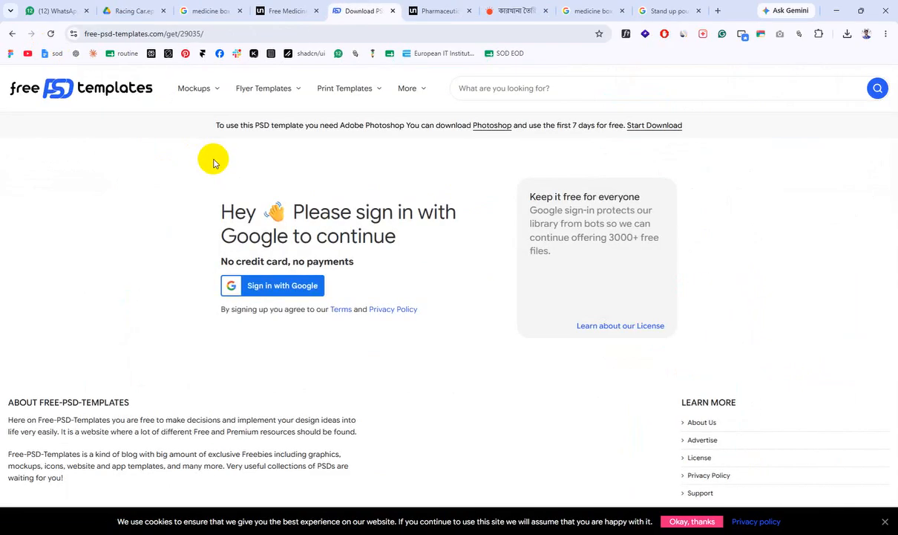
Look through Unblast's related packaging mockups and the medicine box image results for alternative mockups
click(286, 10)
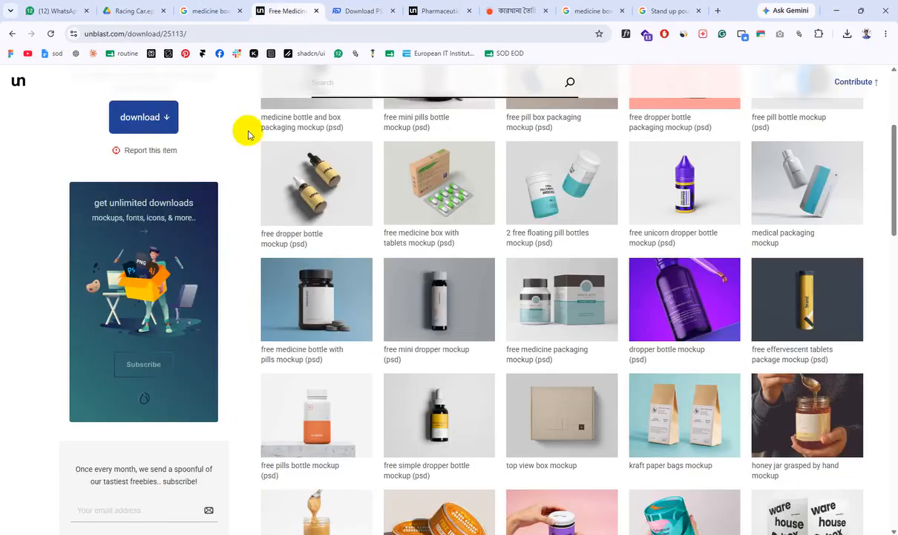
scroll(207, 279, down, 3)
scroll(207, 278, down, 10)
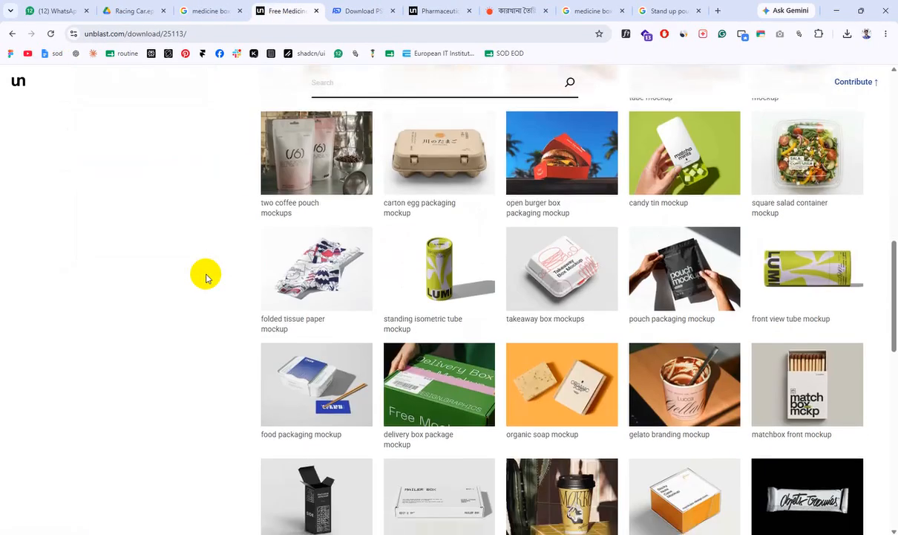
scroll(206, 278, down, 3)
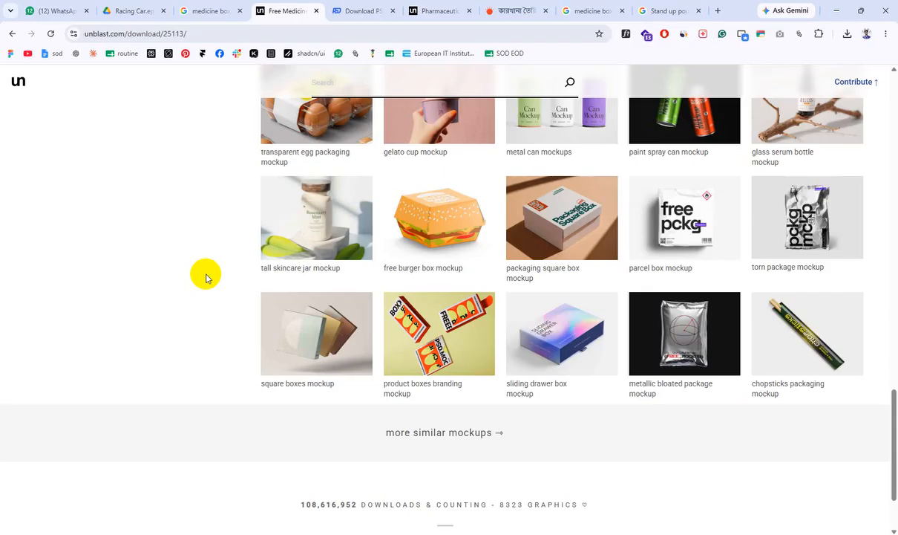
scroll(479, 245, up, 8)
click(210, 11)
scroll(267, 297, down, 2)
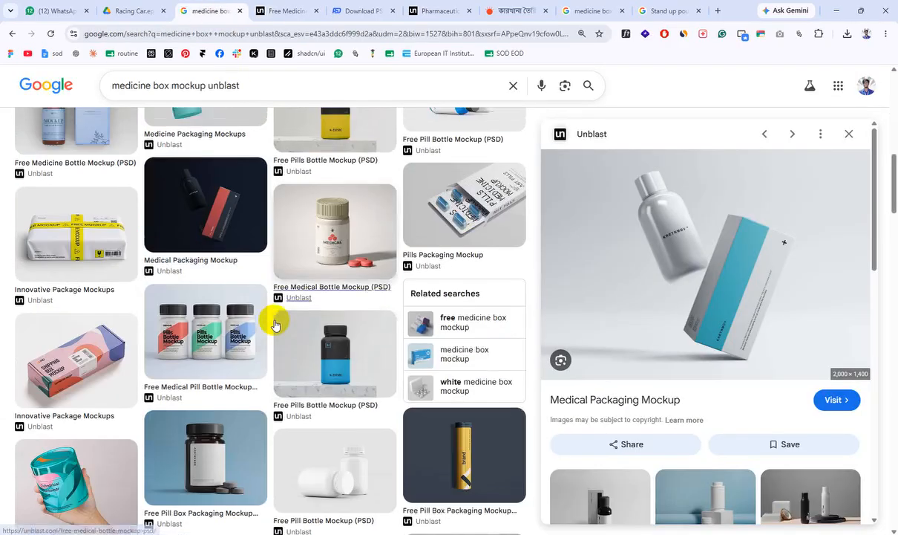
scroll(275, 325, down, 6)
Return to the Free PSD Templates download page and sign in with a Google account
click(367, 10)
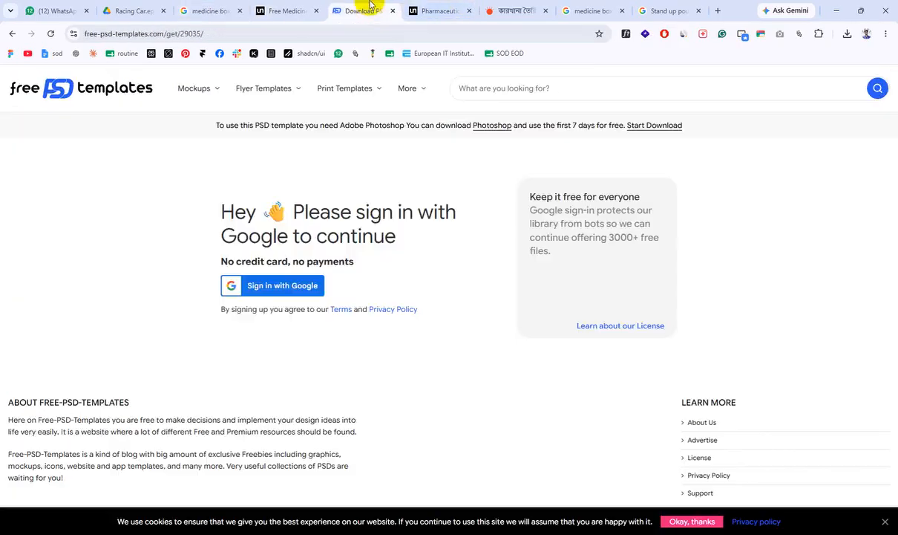
click(285, 287)
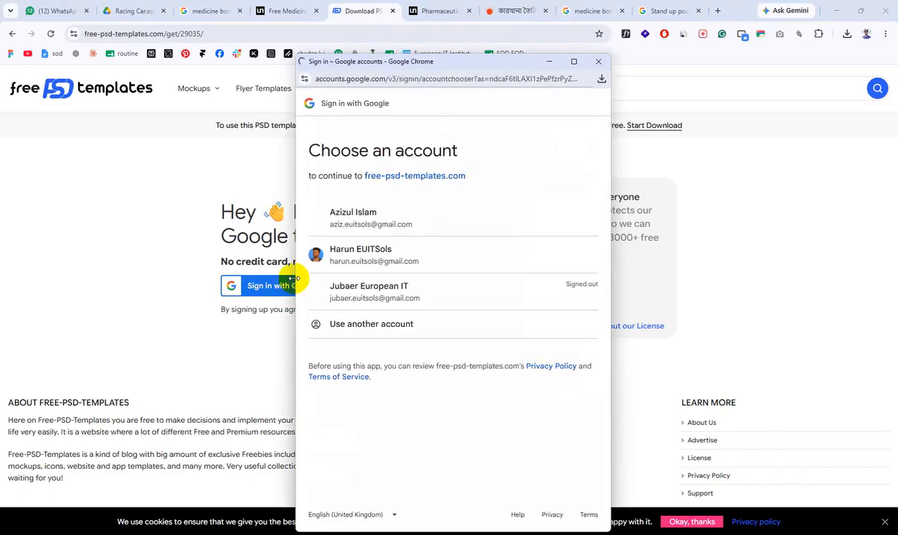
click(357, 244)
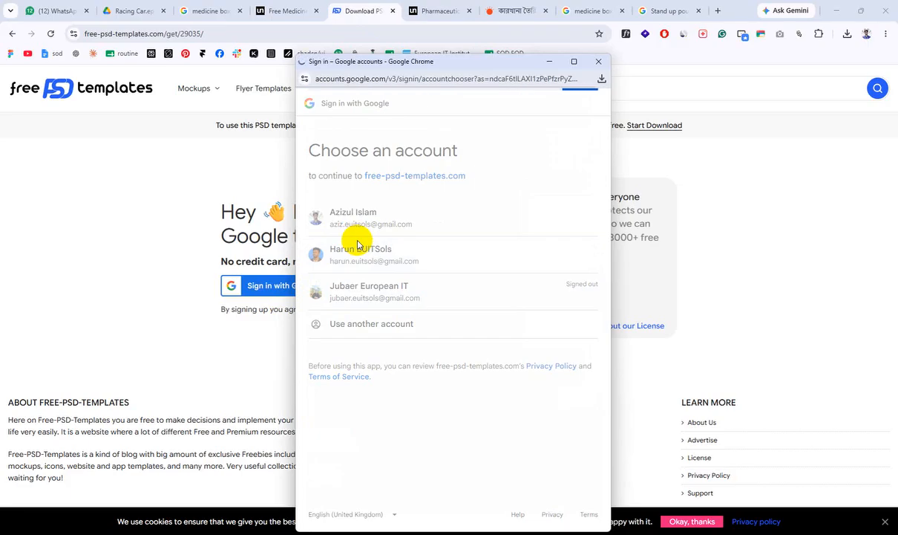
click(483, 416)
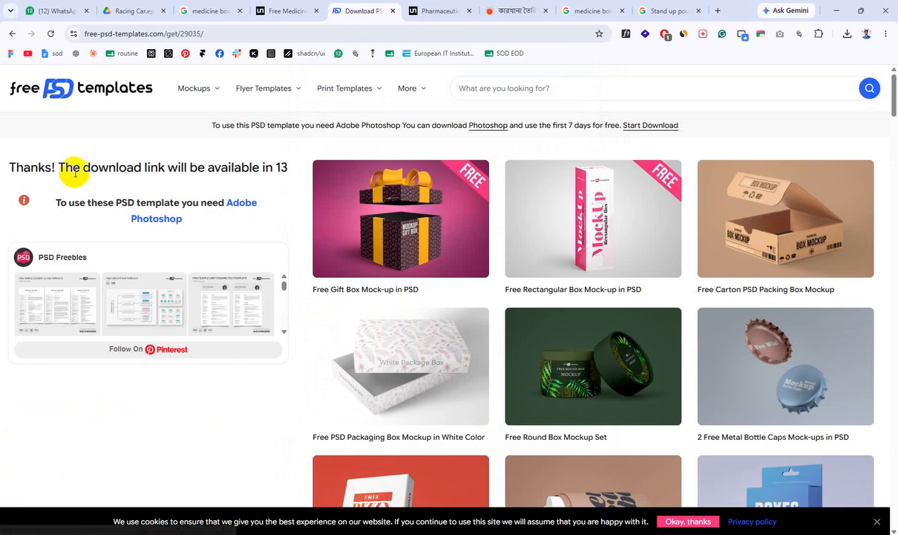
Wait out the countdown and start downloading the Free PSD Medicine Bottle Mockup Template
drag(98, 167, 259, 179)
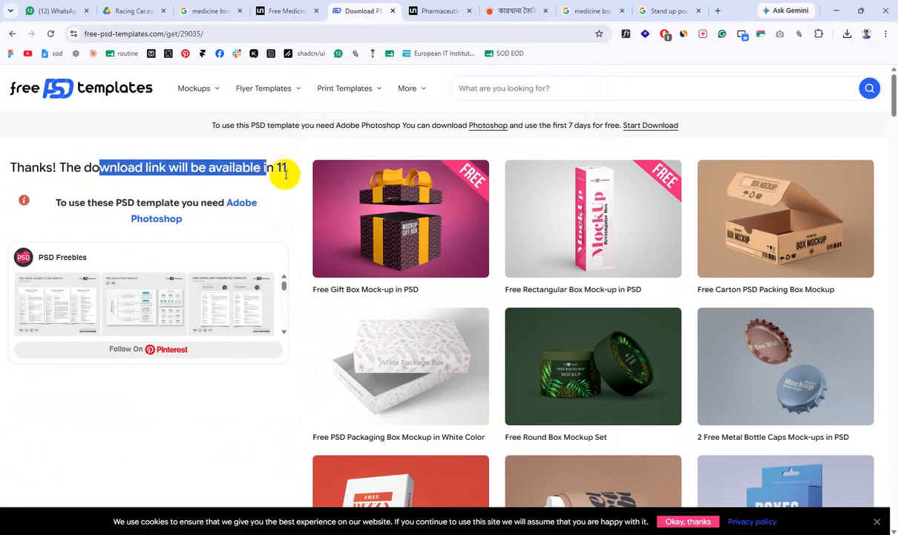
click(279, 210)
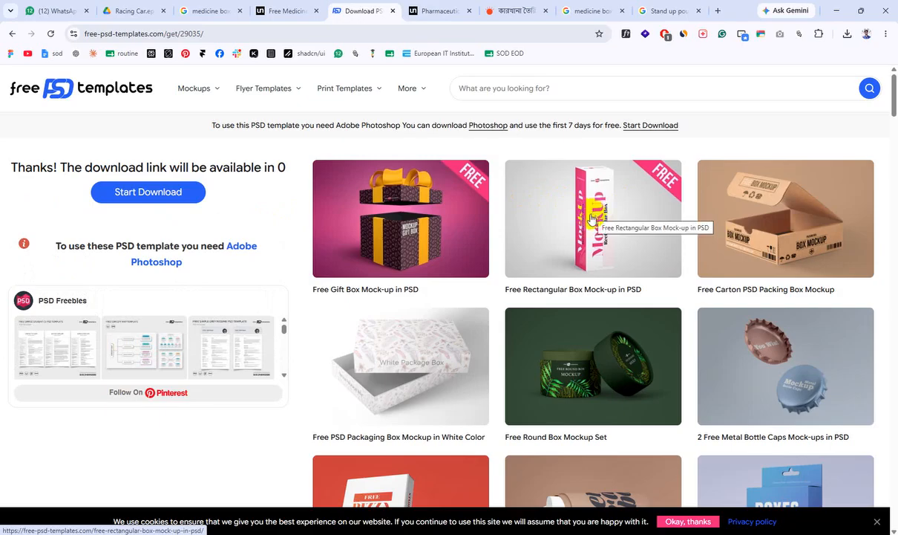
click(191, 193)
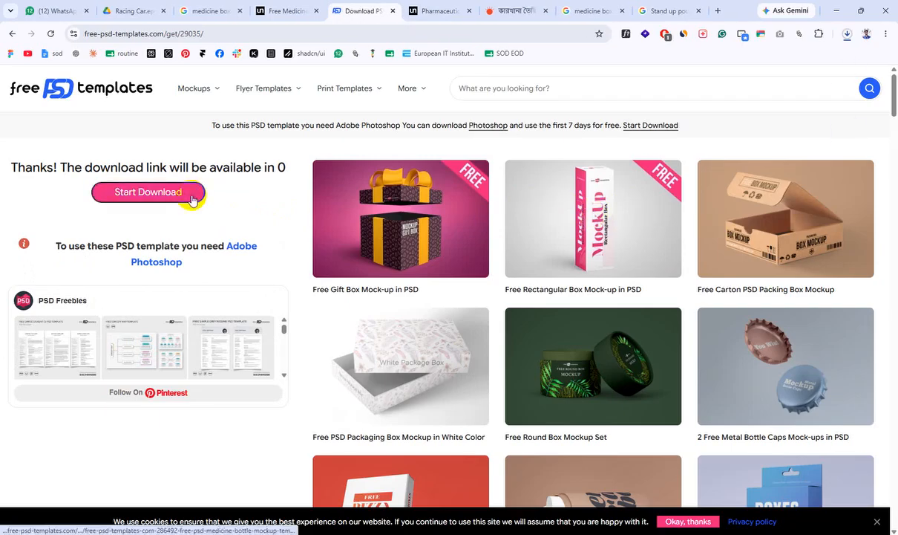
Open the Free Rectangular Box Mock-up in PSD page and look through its preview and description
click(533, 197)
scroll(249, 282, down, 10)
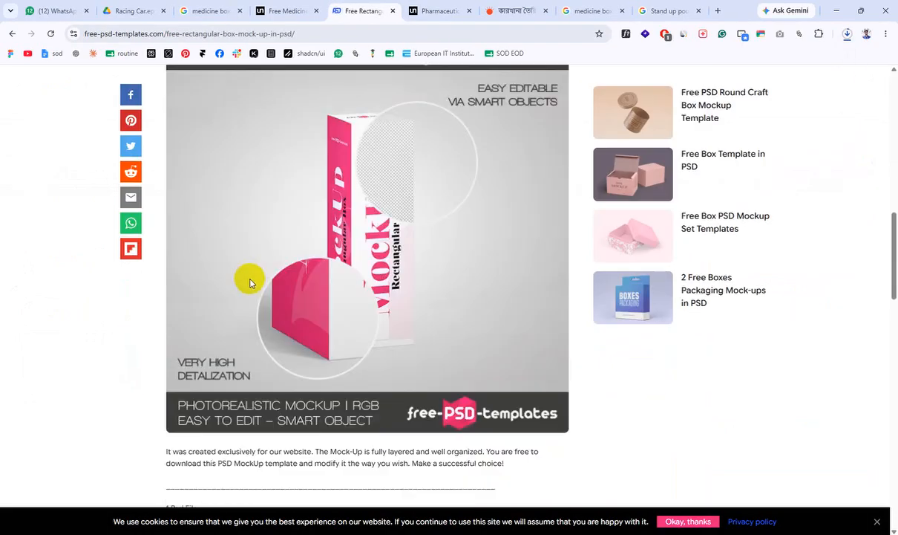
scroll(249, 282, down, 6)
scroll(231, 215, up, 1)
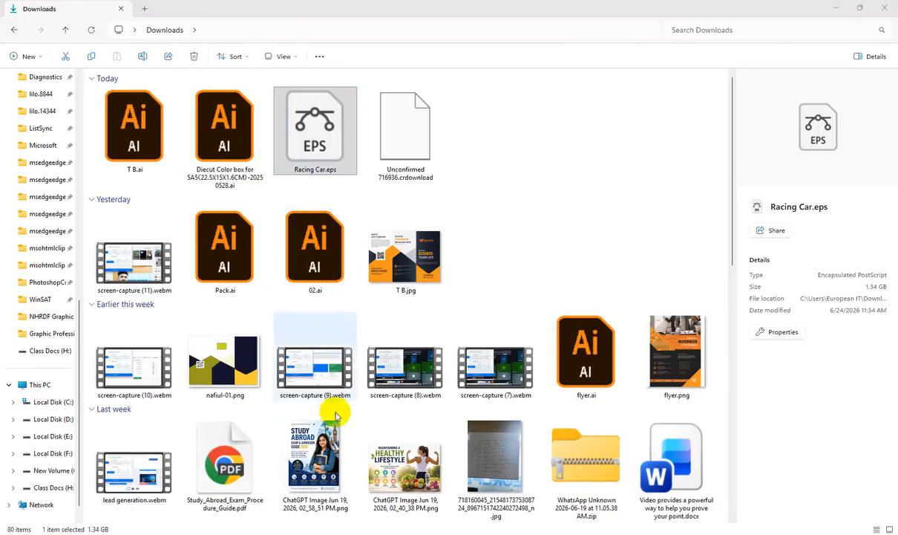
Launch Photoshop and switch back to the Pack.ai box artwork in Illustrator
key(super)
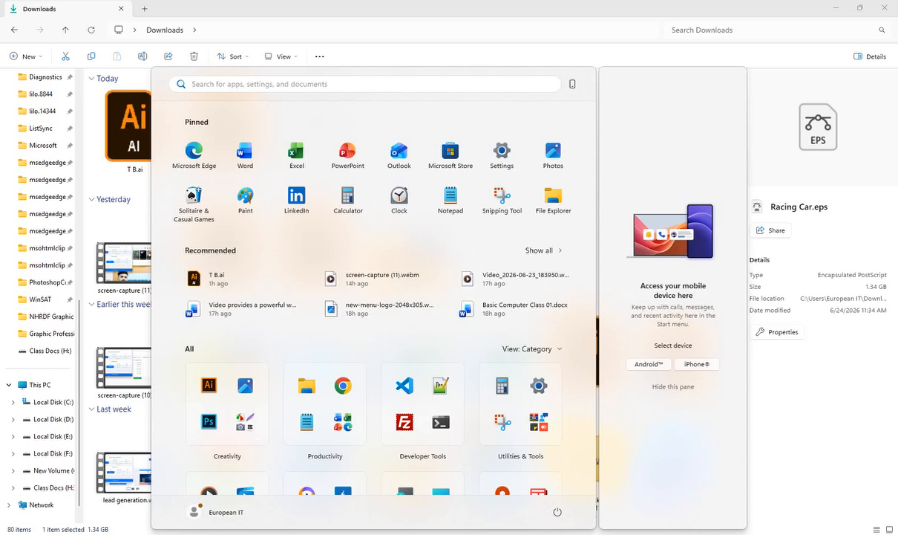
click(208, 425)
click(837, 12)
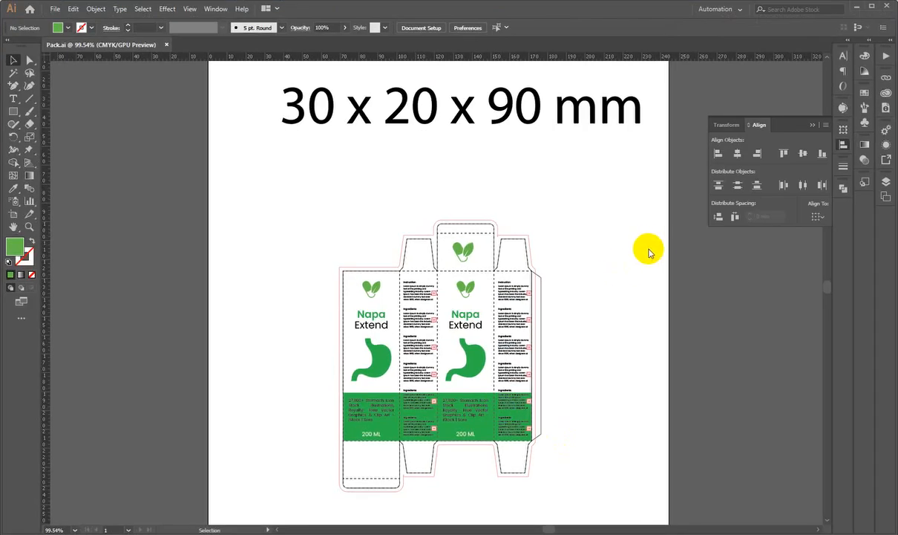
Export the Pack.ai artwork to Downloads as a JPEG using artboards, with the RGB color model and a custom resolution
key(ctrl+e)
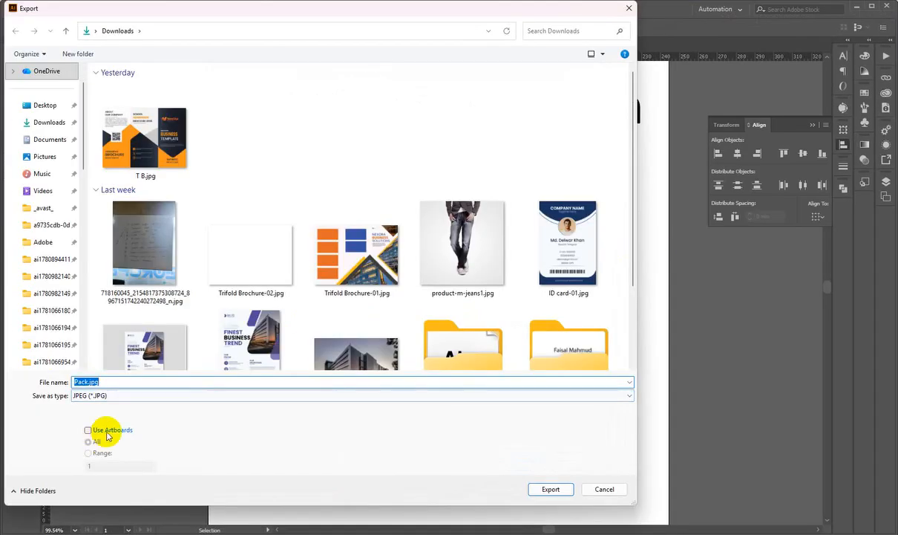
click(87, 429)
click(545, 488)
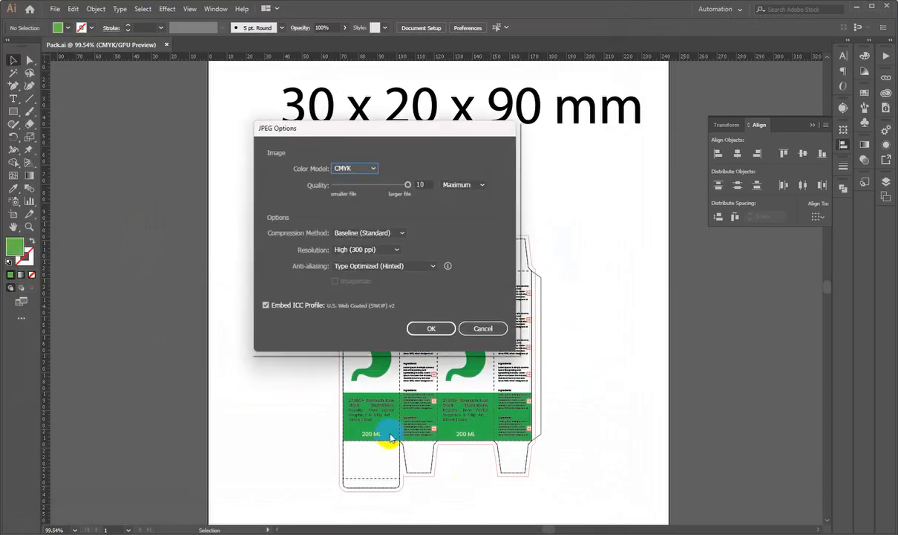
click(355, 169)
click(355, 183)
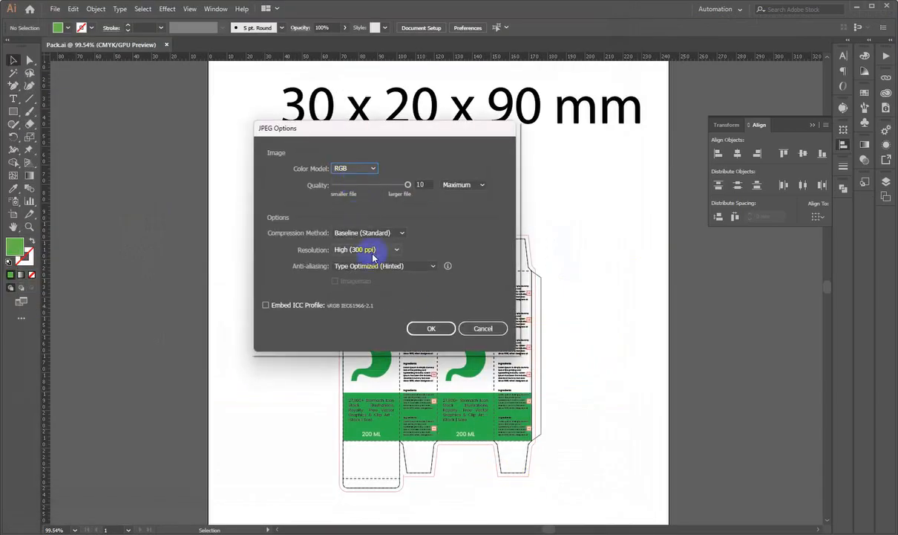
click(373, 256)
click(365, 297)
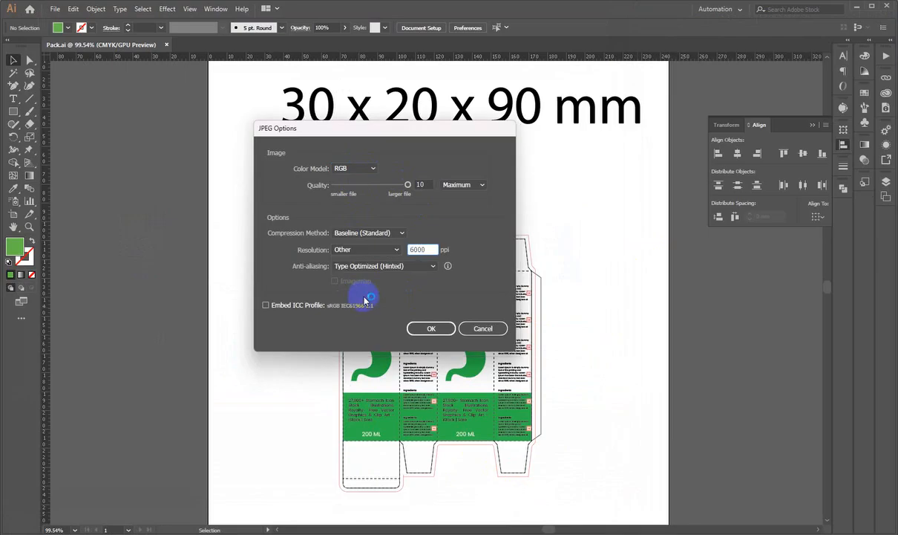
click(432, 327)
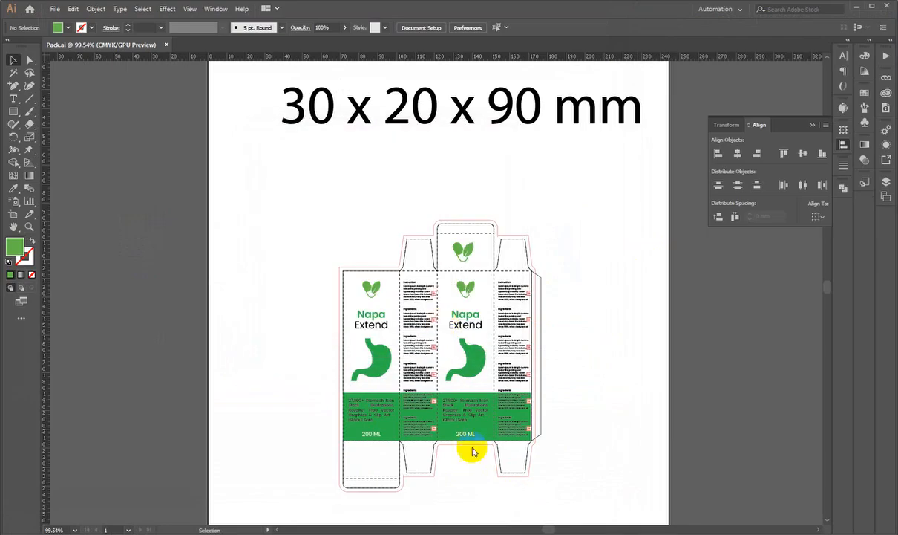
Open the exported Pack-01.jpg from the Downloads folder, examine its panels, text and flaps up close, and close it
click(282, 533)
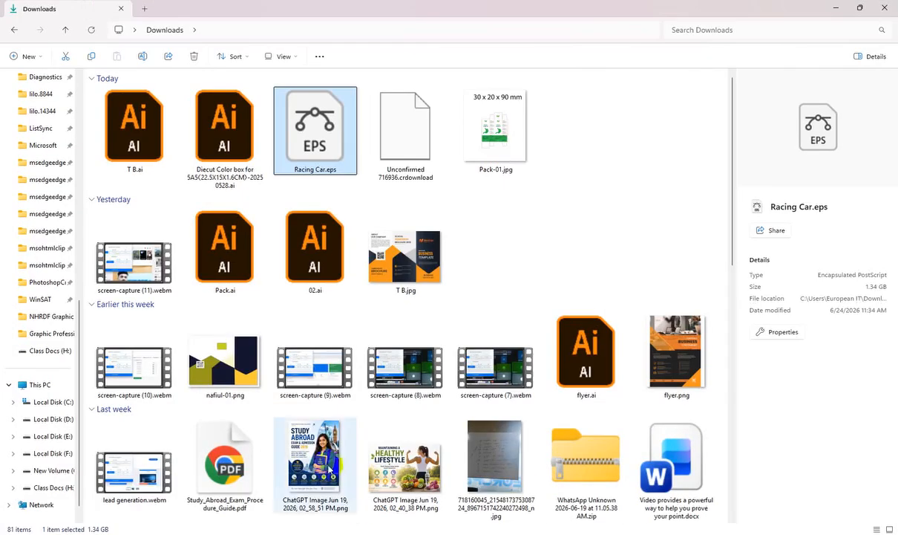
click(510, 138)
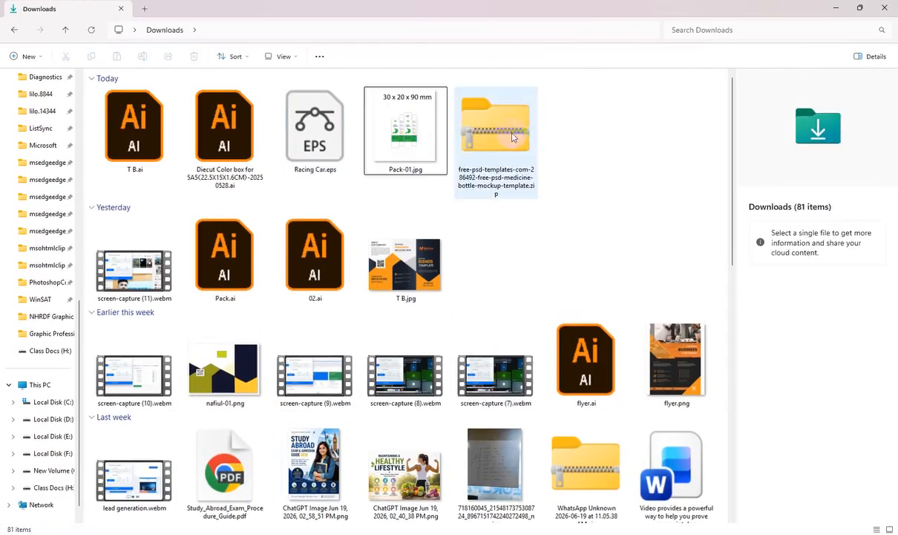
double_click(512, 135)
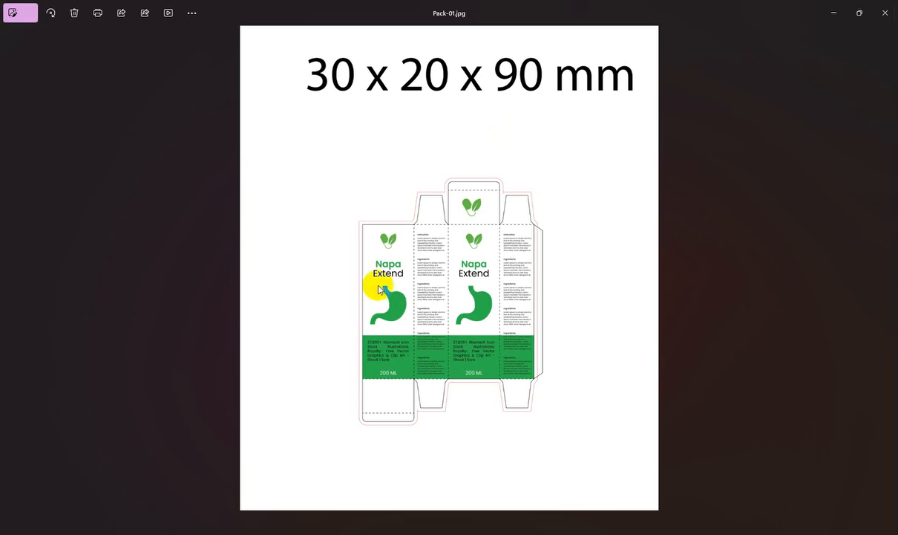
scroll(375, 282, up, 3)
drag(560, 184, 378, 211)
scroll(378, 214, down, 3)
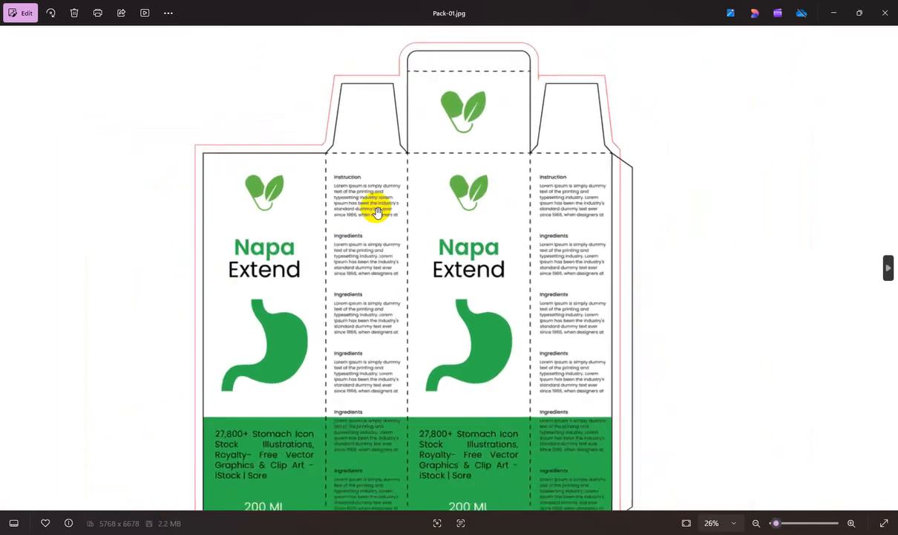
scroll(484, 314, up, 3)
drag(289, 444, 367, 221)
scroll(367, 223, down, 3)
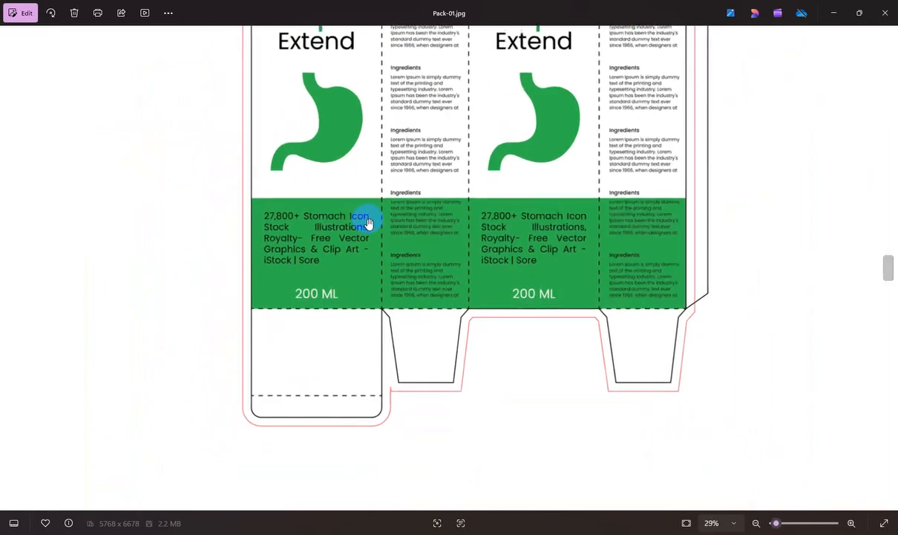
scroll(413, 230, down, 3)
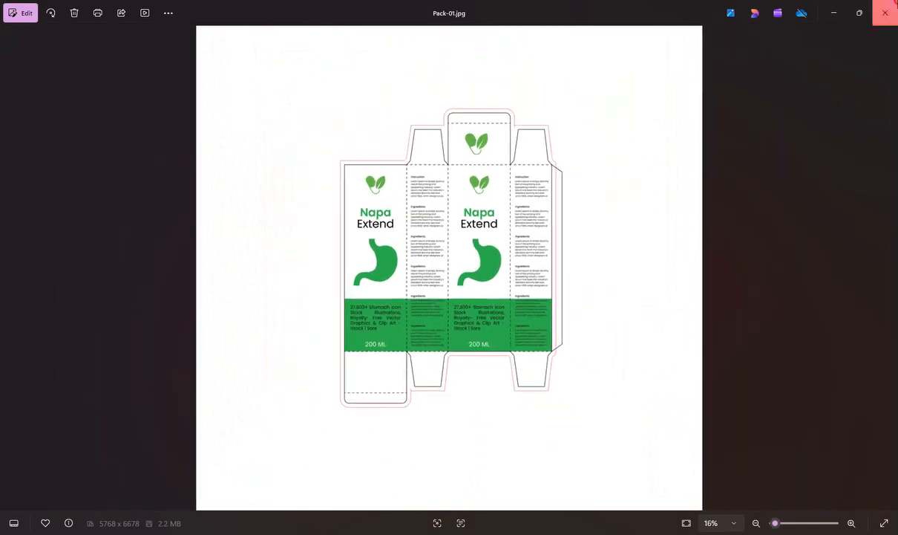
click(885, 13)
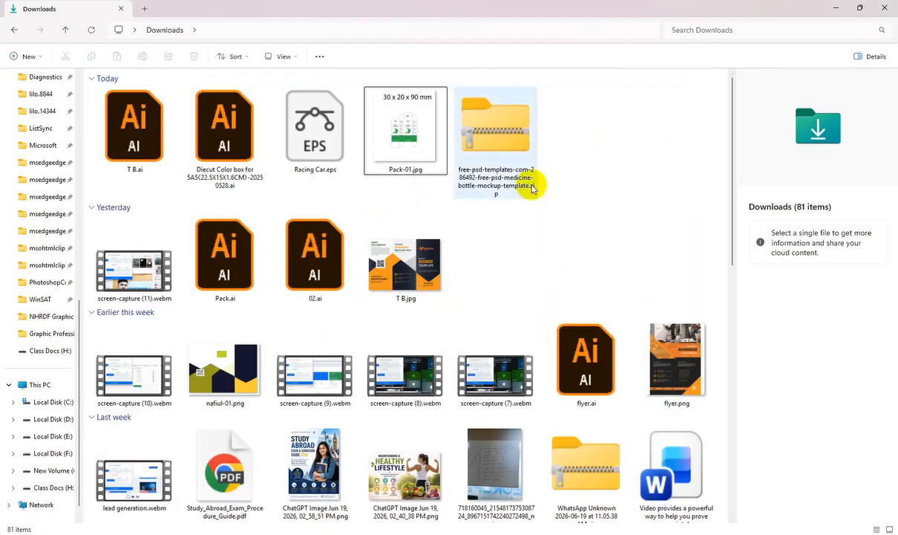
Open Medicine_Bottle_v02.psd from the downloaded free-psd-medicine-bottle-mockup-template.zip archive in Photoshop
double_click(494, 128)
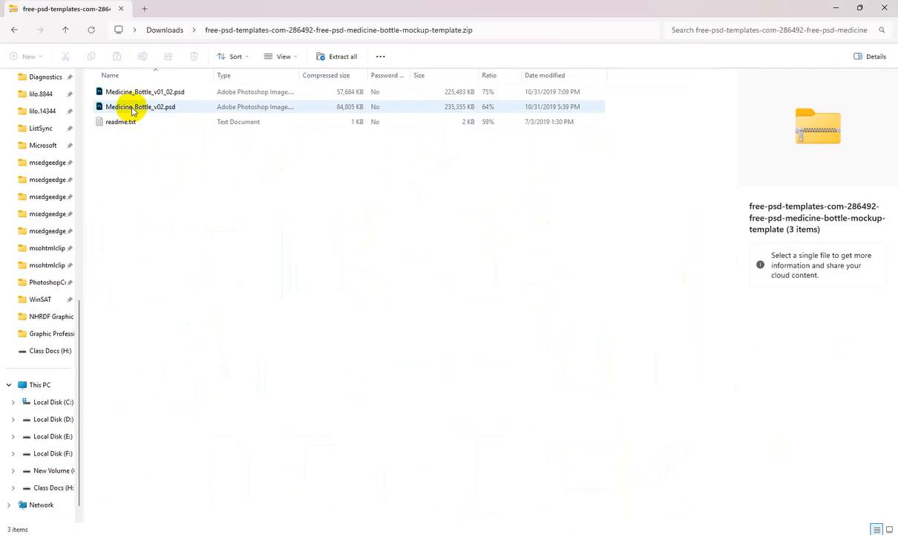
click(134, 111)
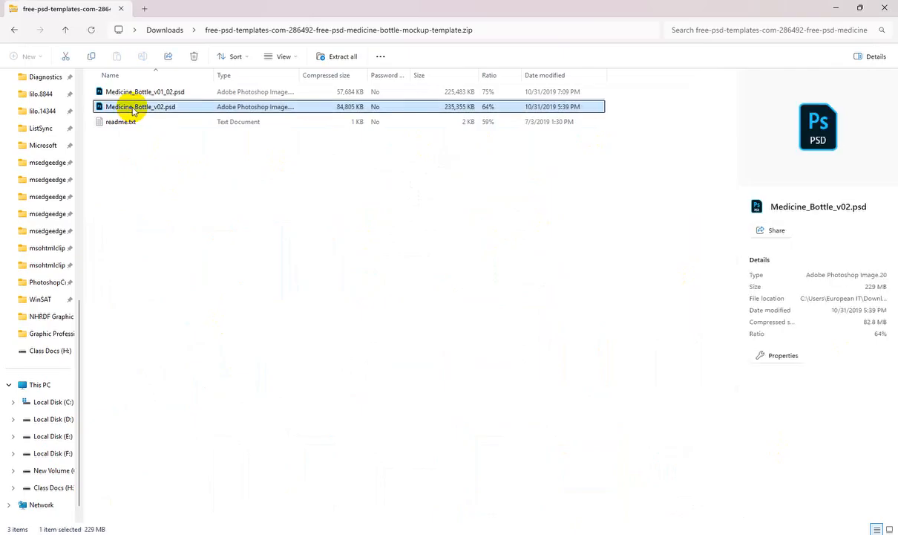
click(666, 534)
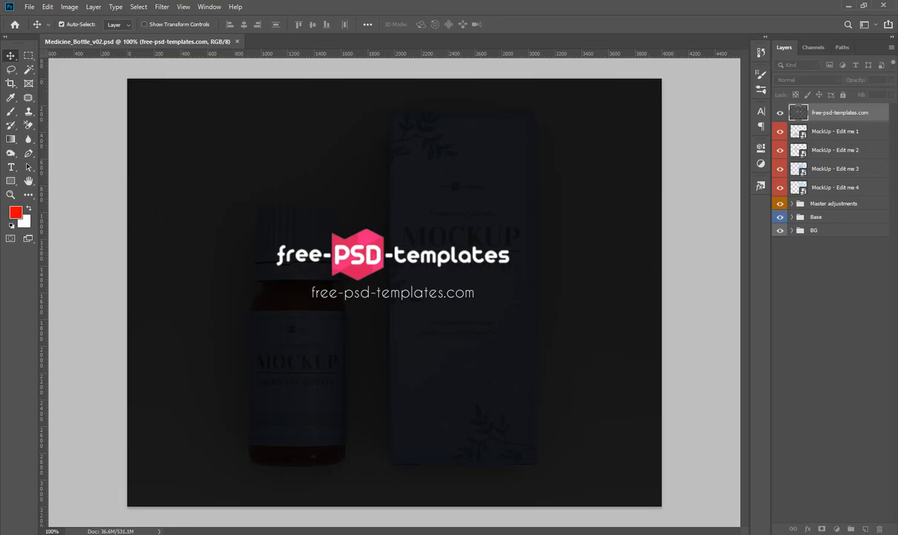
click(818, 217)
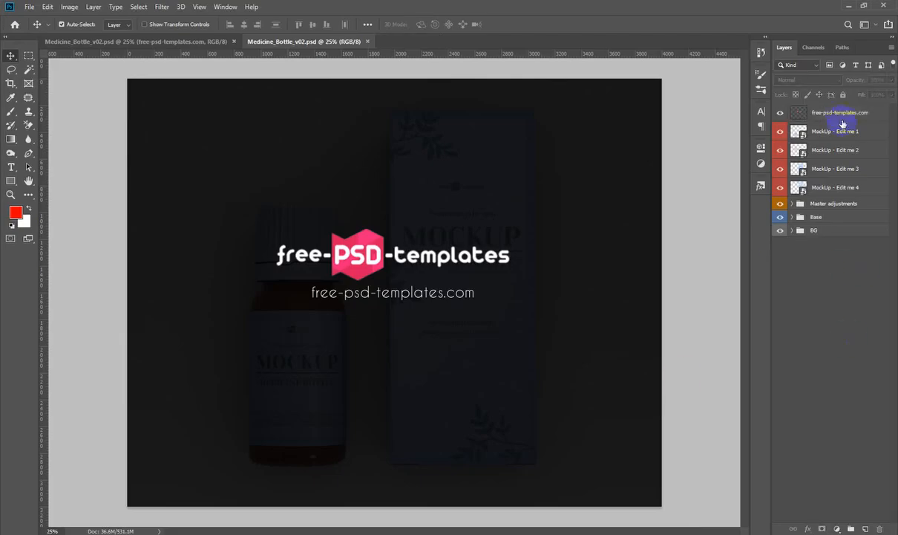
Delete the free-psd-templates.com overlay layer covering the bottle and box mockup, and expand the Master adjustments group
click(841, 114)
key(Delete)
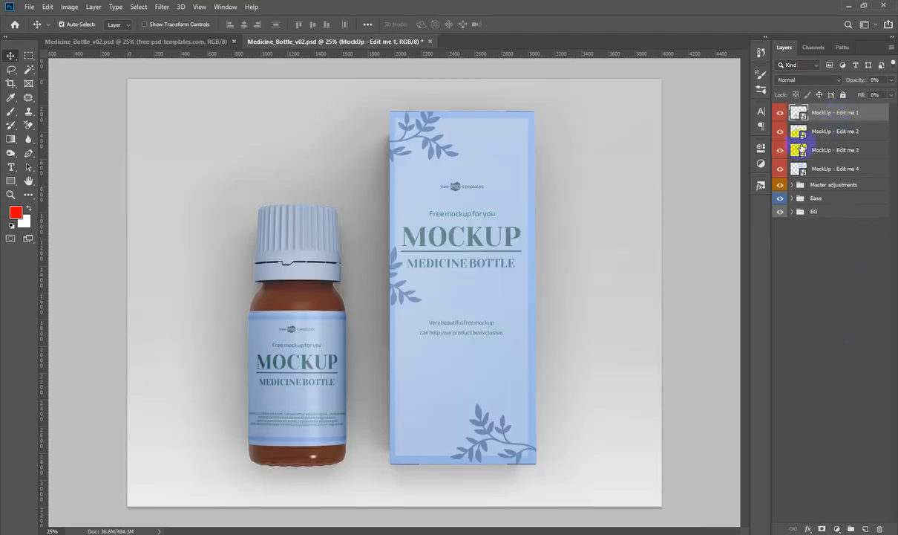
click(630, 225)
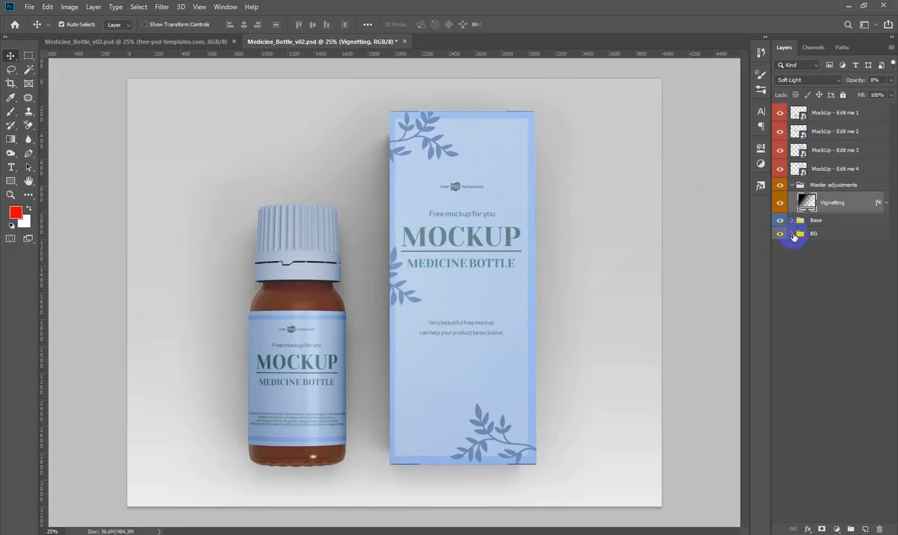
Change the Color BG fill layer in the BG group to a pale off-white
click(793, 234)
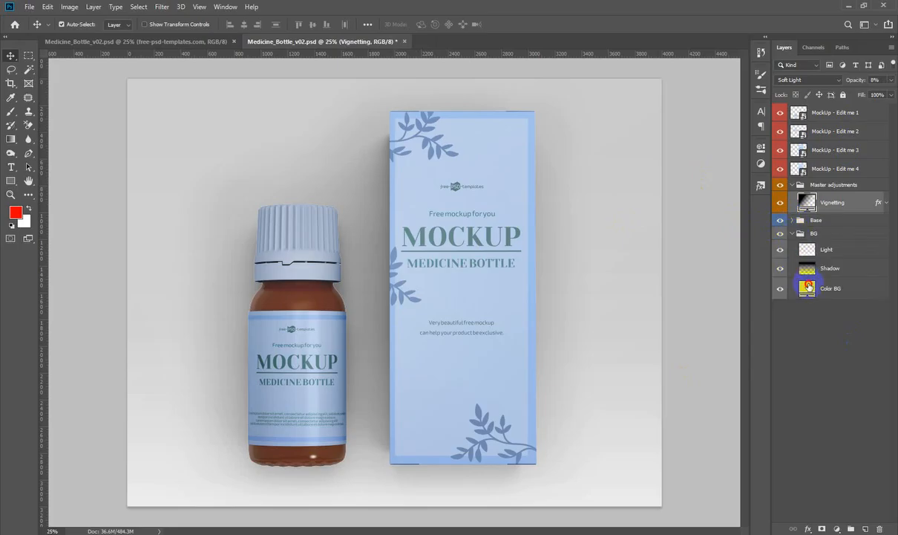
double_click(807, 286)
click(620, 98)
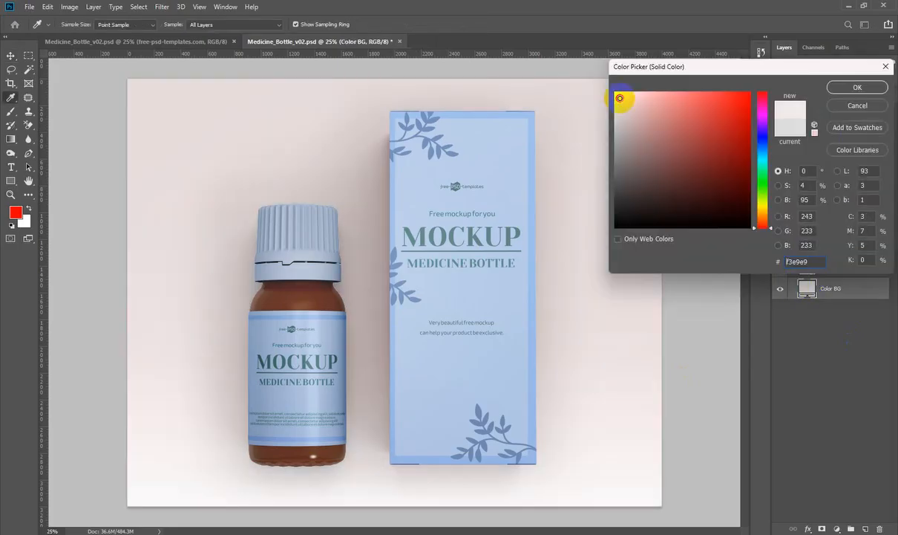
click(858, 87)
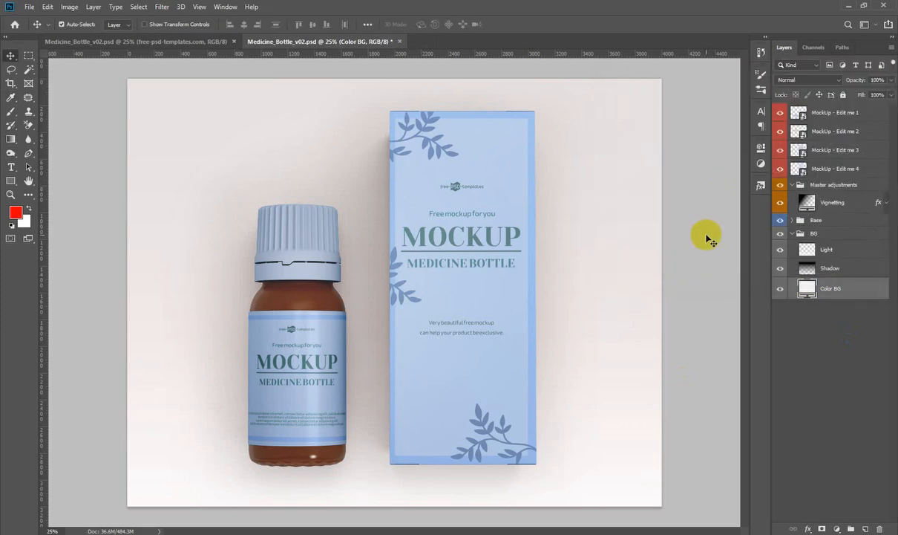
click(827, 184)
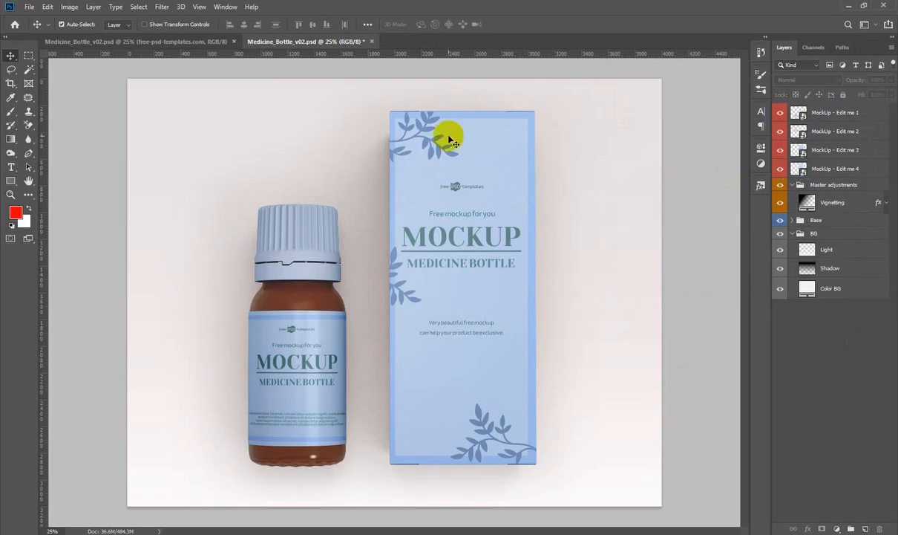
Check the bottle label in the MockUp - Edit me 1 smart object, and open the contents of MockUp - Edit me 3
double_click(801, 119)
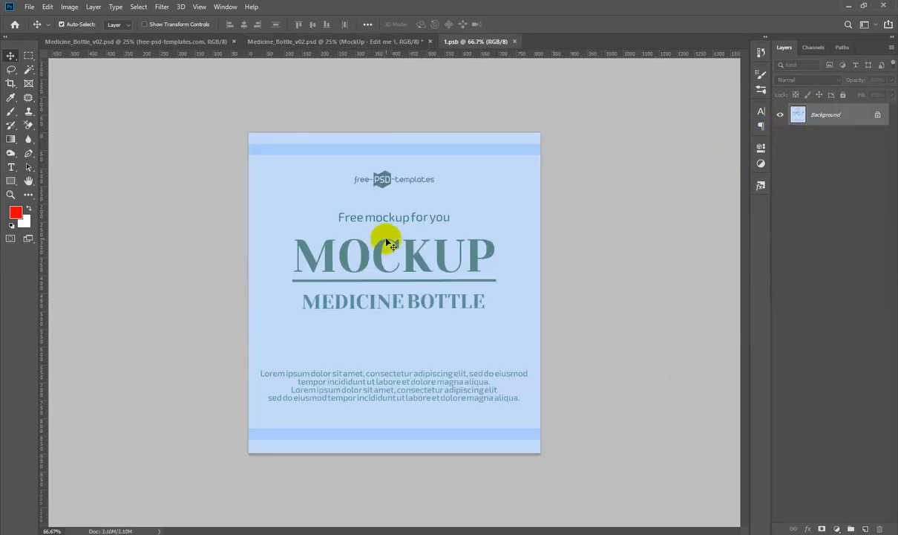
click(369, 42)
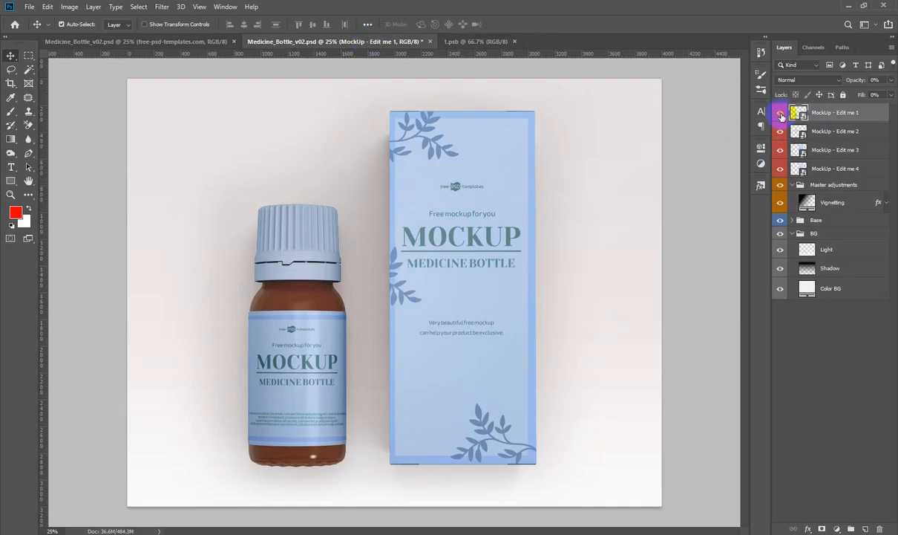
click(797, 151)
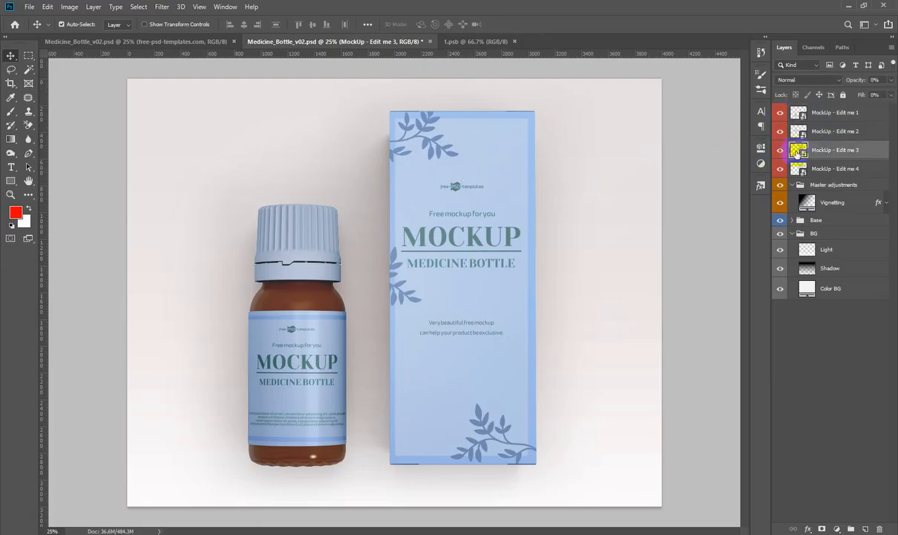
double_click(797, 151)
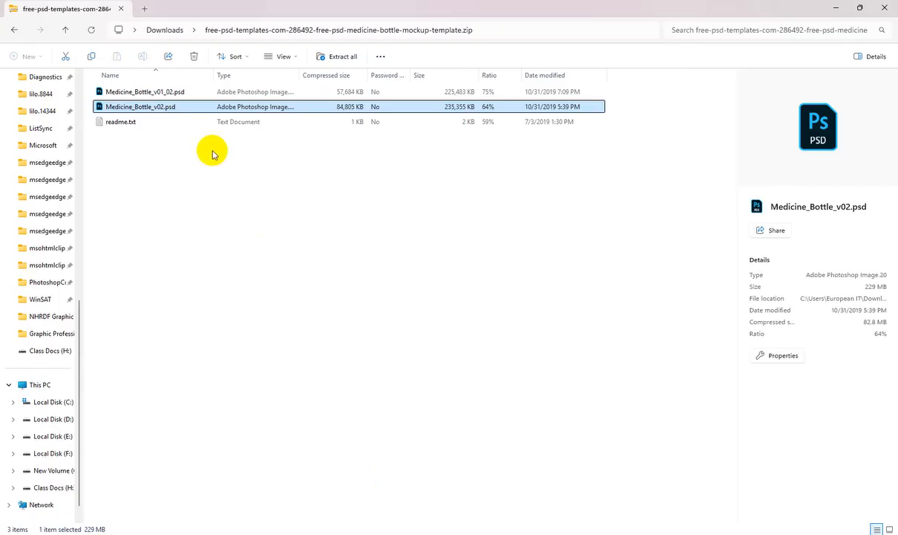
Open Pack-01.jpg from the Downloads folder in Photoshop as a separate document
scroll(46, 283, up, 10)
scroll(52, 89, up, 2)
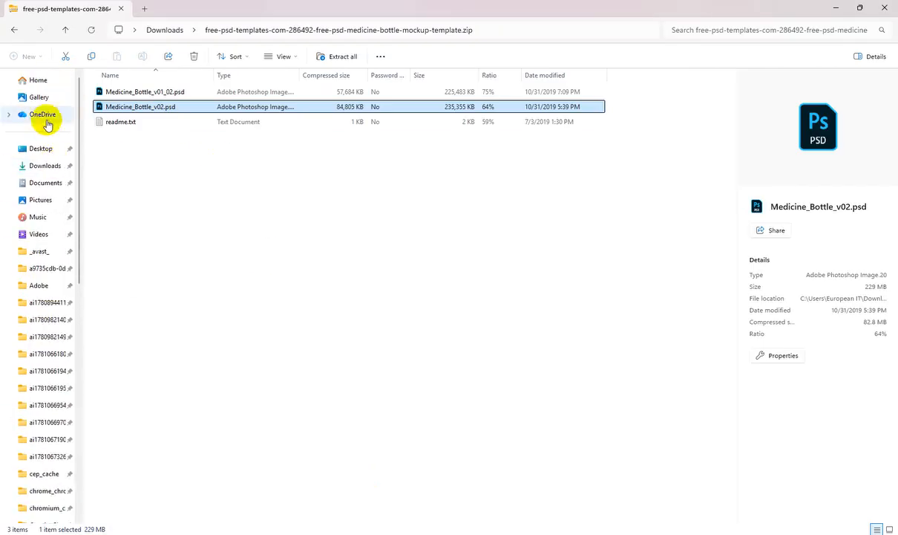
click(45, 164)
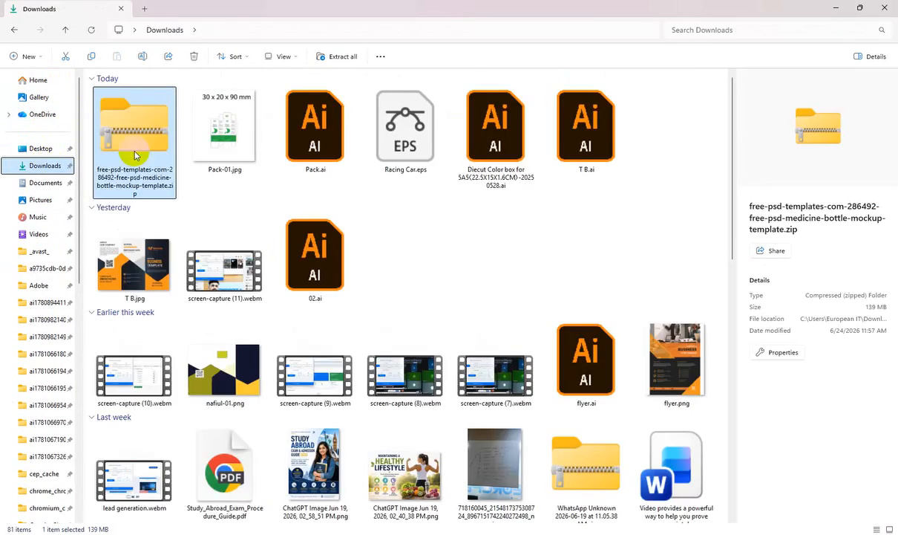
click(226, 136)
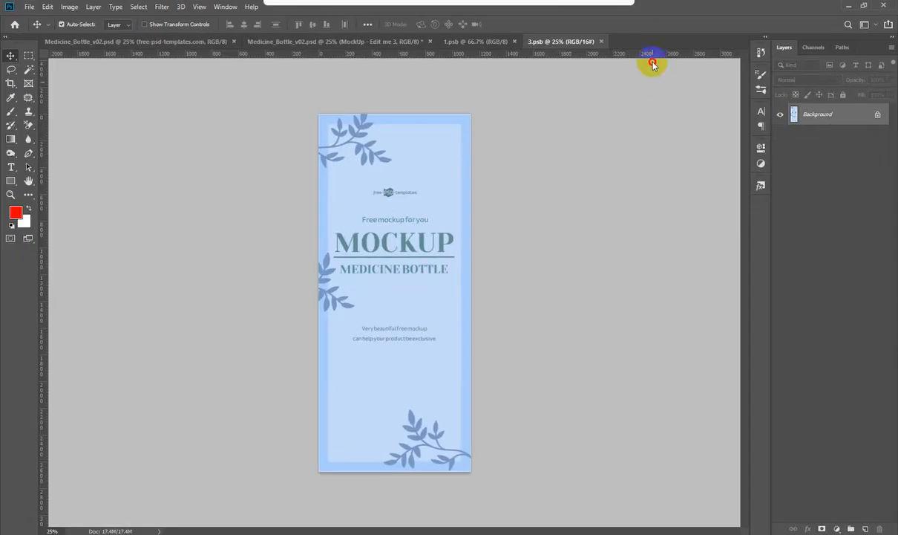
drag(652, 43, 654, 39)
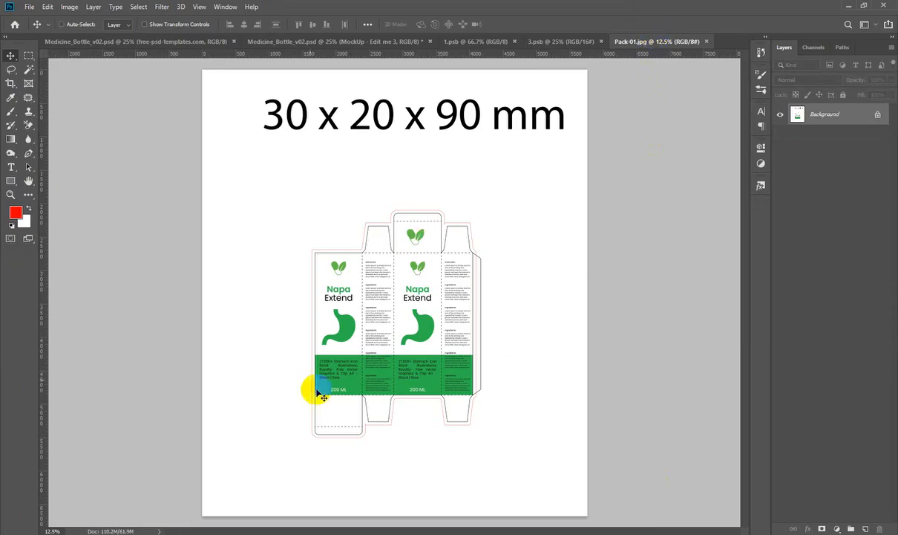
Select the leftmost Napa Extend front panel with the Rectangular Marquee tool and copy it to a new layer
drag(312, 341, 369, 408)
drag(370, 364, 264, 375)
drag(298, 335, 263, 352)
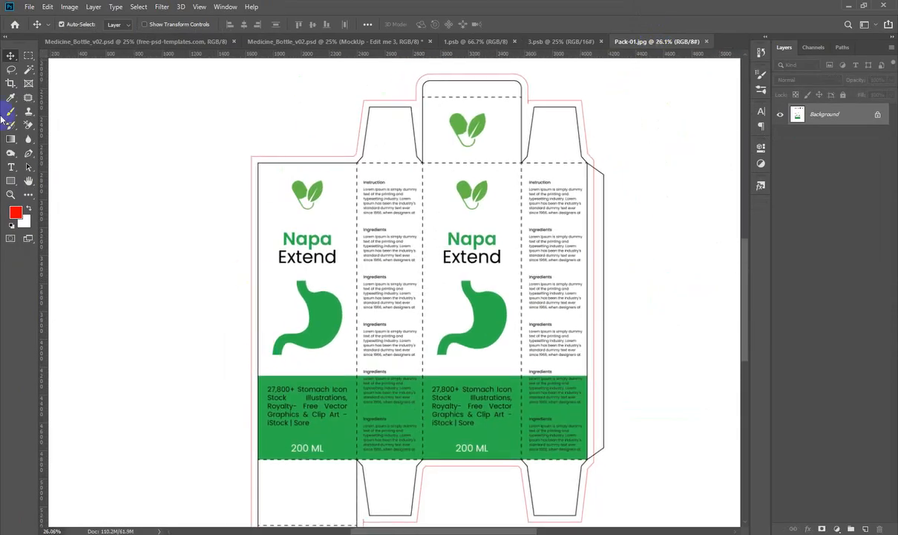
right_click(28, 58)
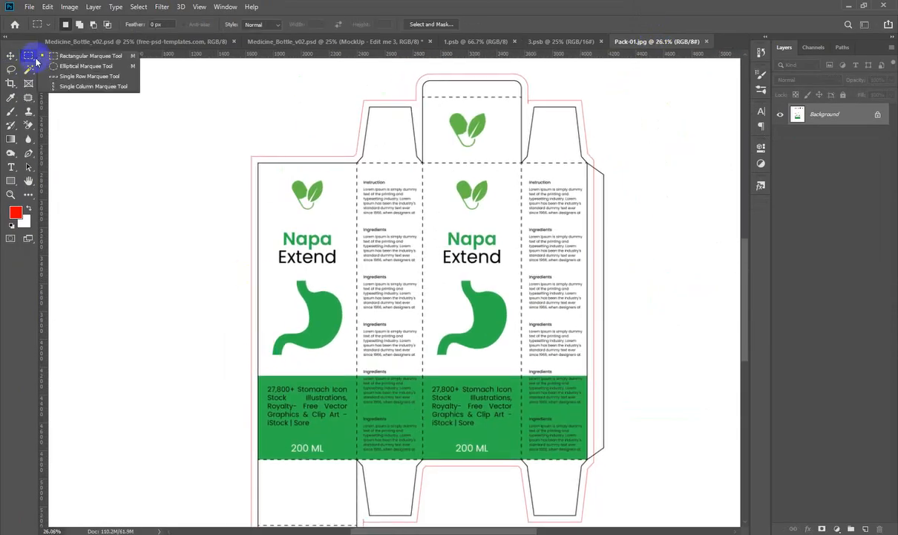
click(101, 57)
drag(258, 163, 356, 458)
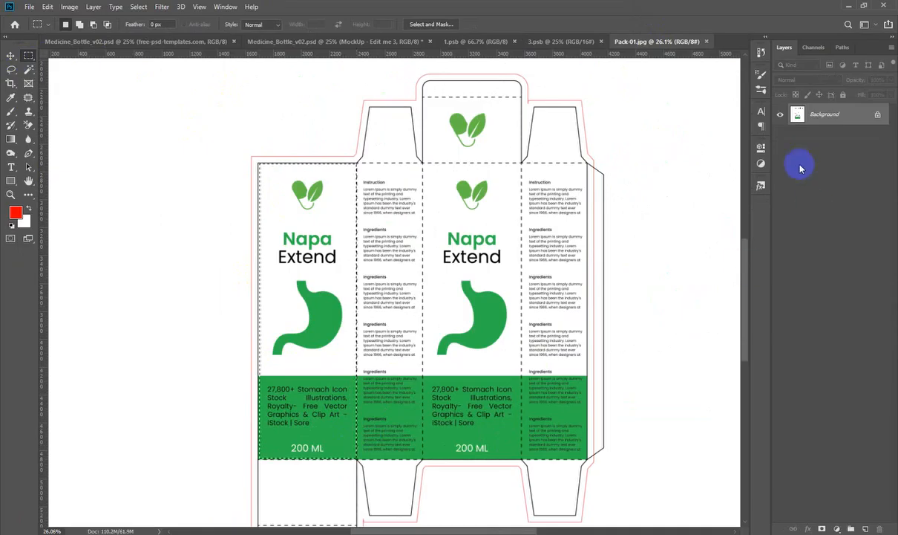
key(ctrl+j)
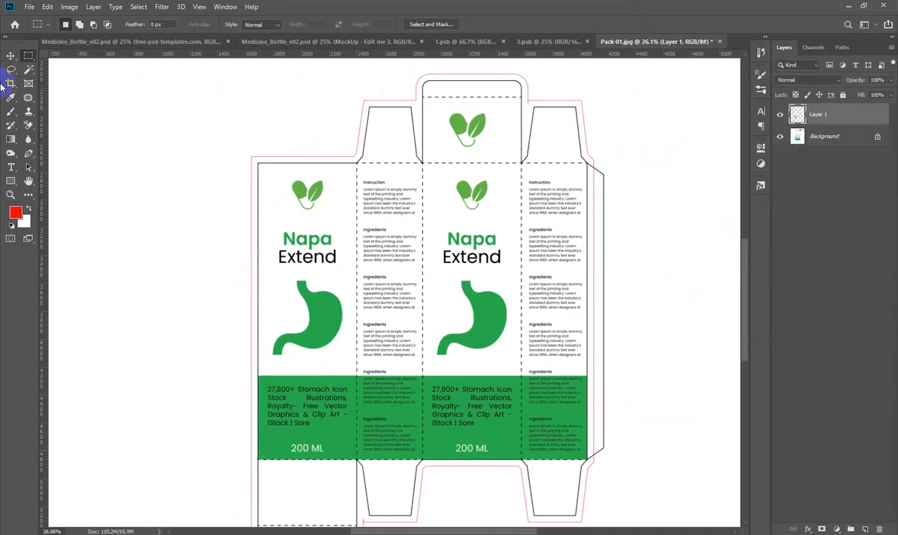
Move the copied front panel into 3.psb and stretch it over the placeholder box design to fill the canvas
click(10, 55)
drag(314, 204, 392, 147)
drag(414, 396, 448, 467)
drag(440, 295, 476, 299)
key(Return)
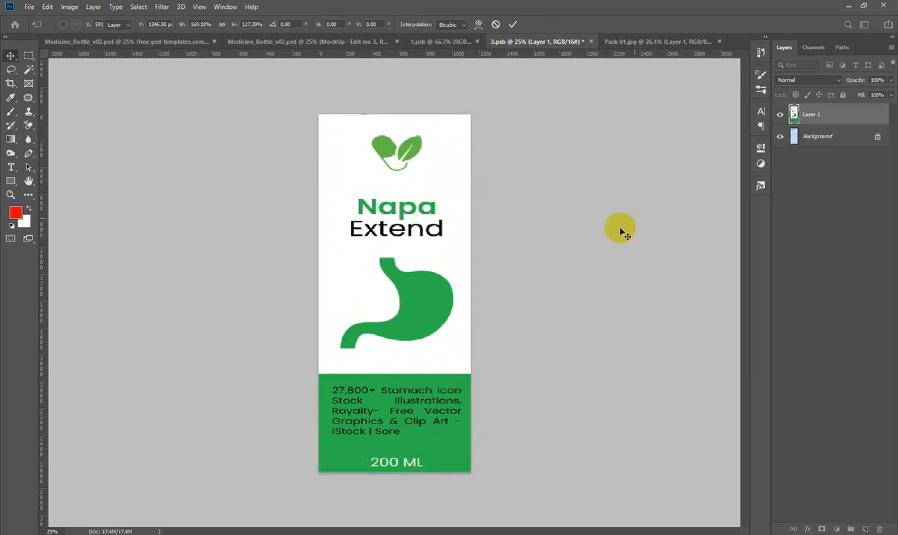
Fine-tune the fit of the panel artwork against the canvas edges and save the 3.psb smart object
click(408, 268)
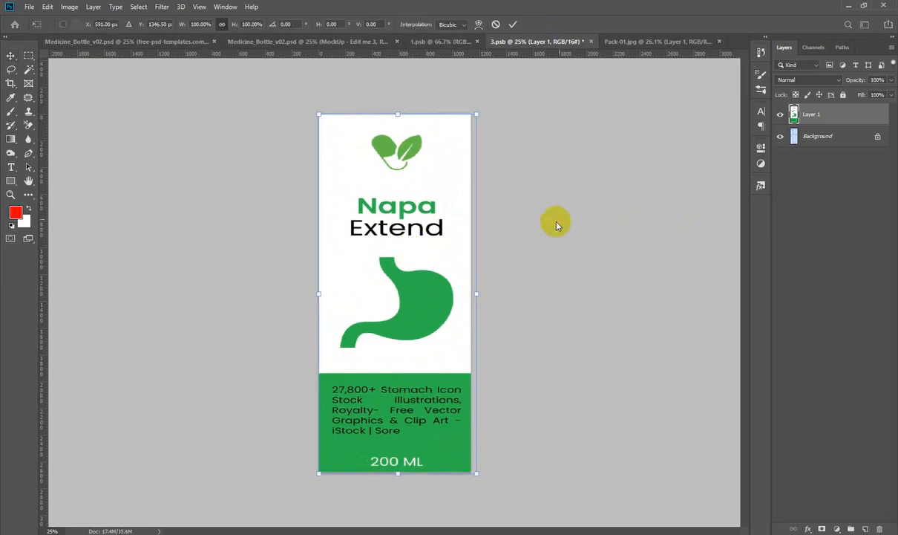
key(ctrl+s)
click(567, 154)
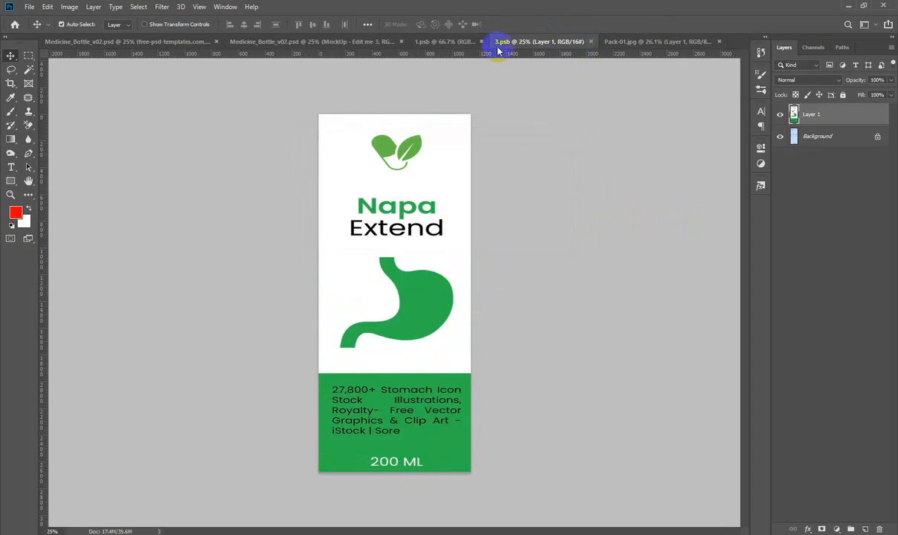
Close the bottle label document 1.psb and examine the Napa Extend artwork on the mockup box
click(446, 41)
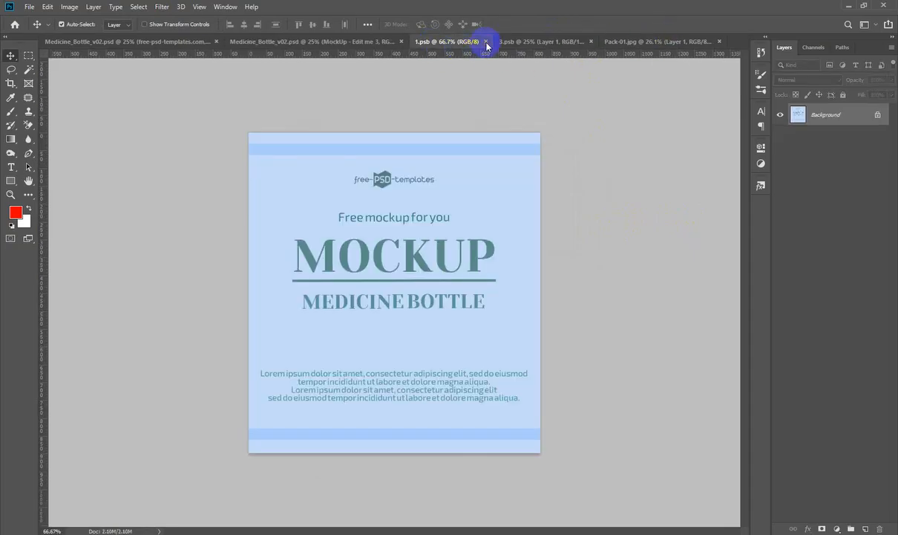
click(486, 42)
click(350, 41)
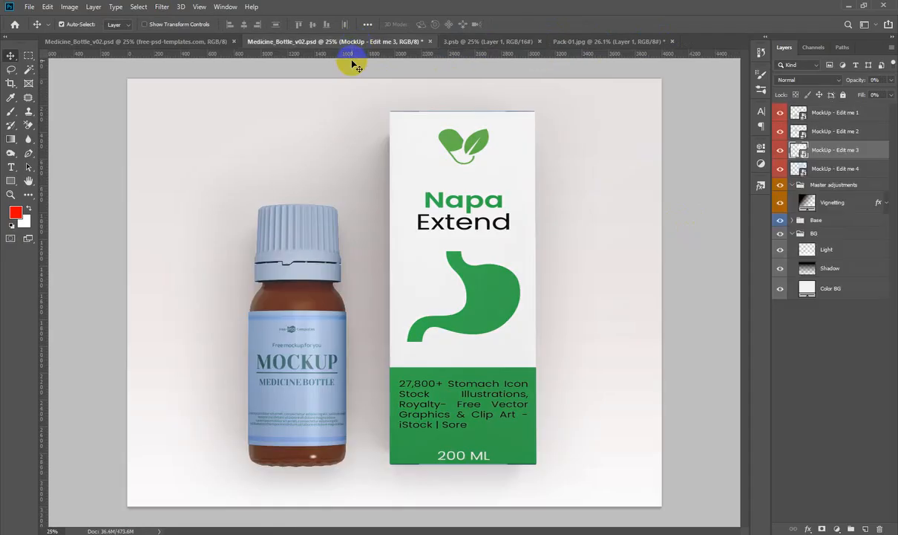
drag(452, 331, 461, 434)
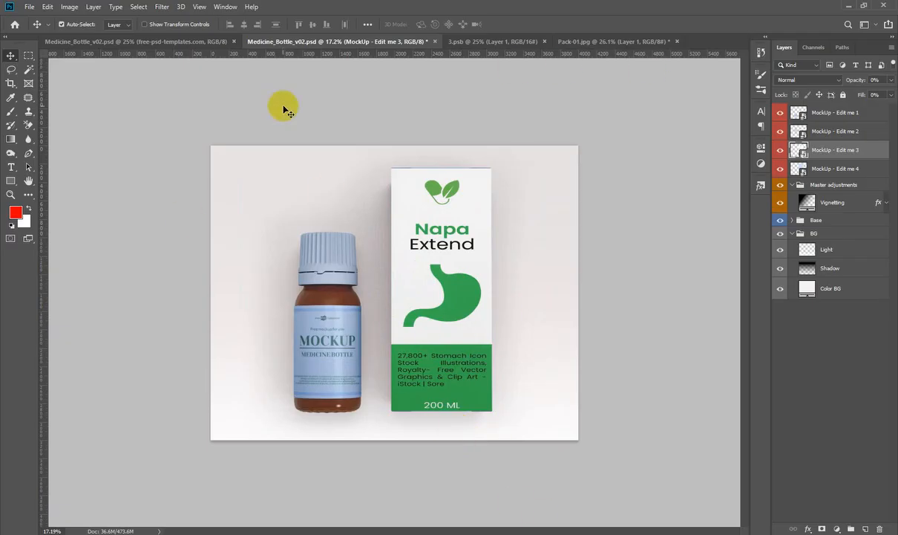
Close Pack-01.jpg, the mockup files and the smart object document without saving changes, keeping Photoshop running
key(ctrl+q)
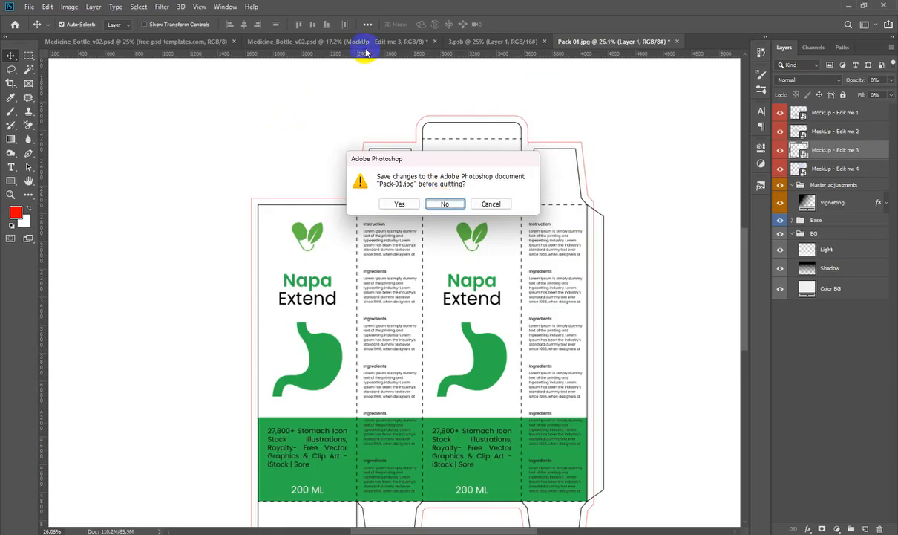
click(487, 202)
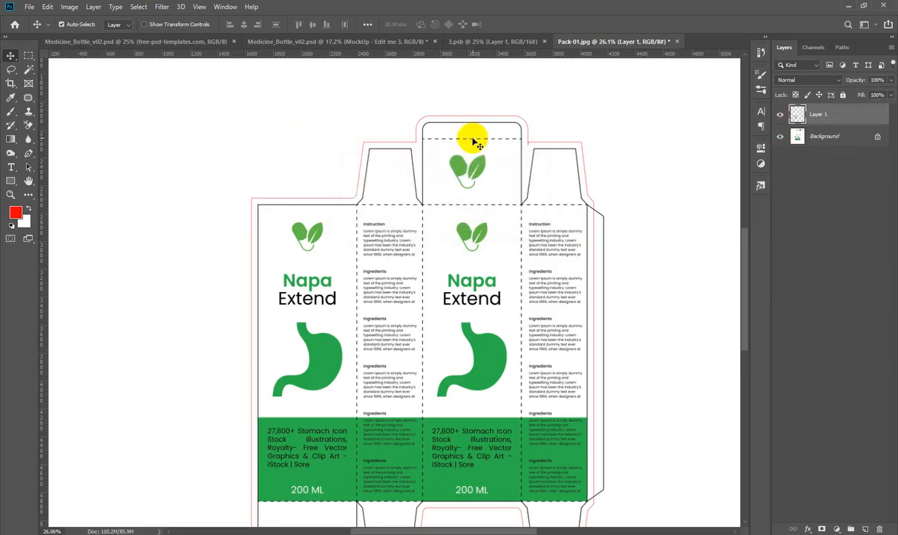
key(ctrl+w)
click(457, 202)
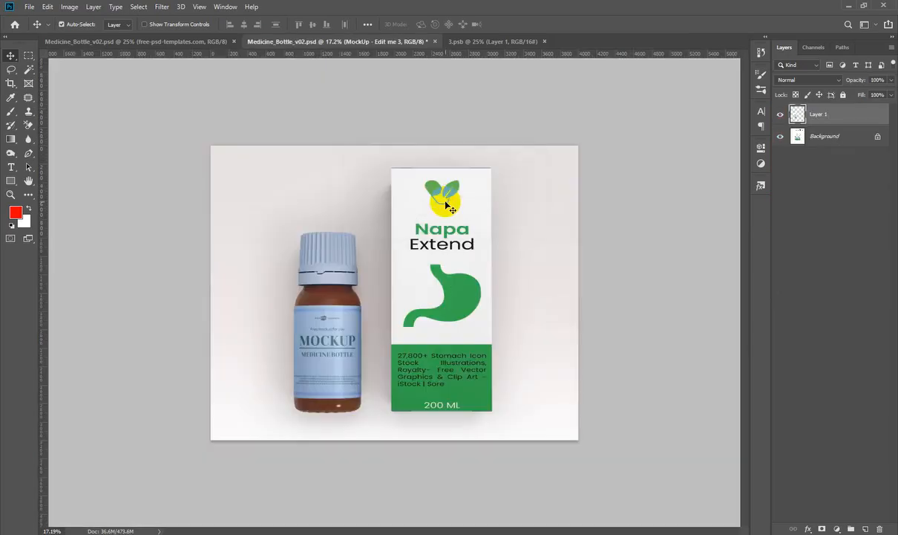
key(ctrl+w)
click(449, 202)
key(ctrl+w)
click(452, 202)
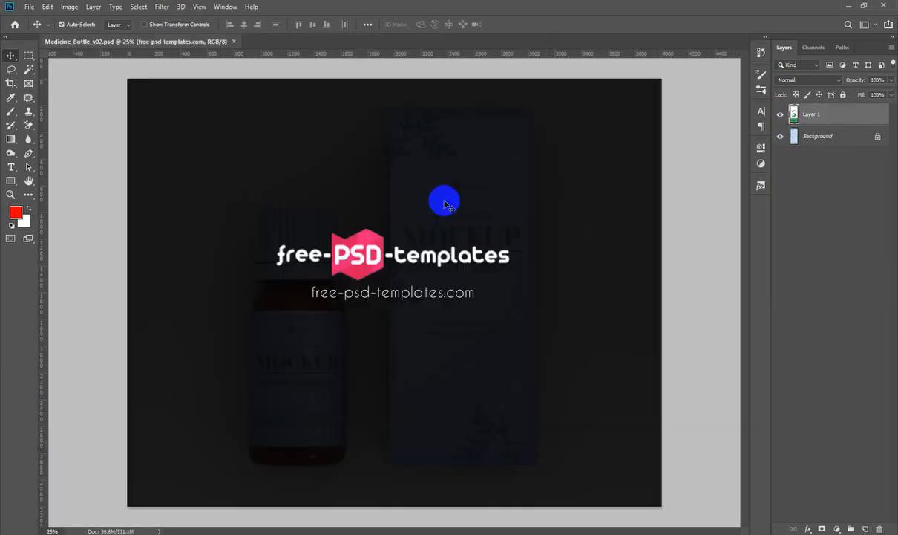
key(ctrl+w)
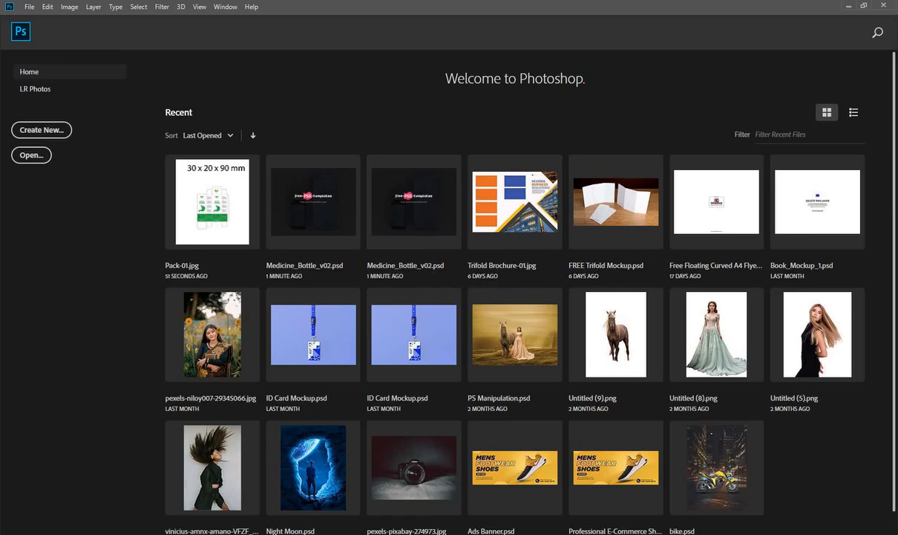
Switch to Chrome and start the download of the free rectangular box mockup from free-psd-templates.com
mouse_move(616, 533)
click(618, 496)
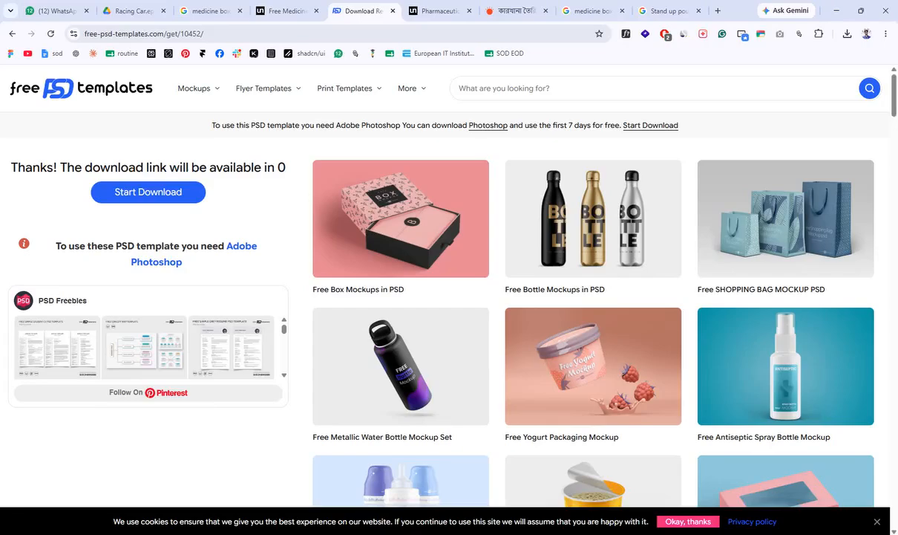
click(845, 35)
click(742, 88)
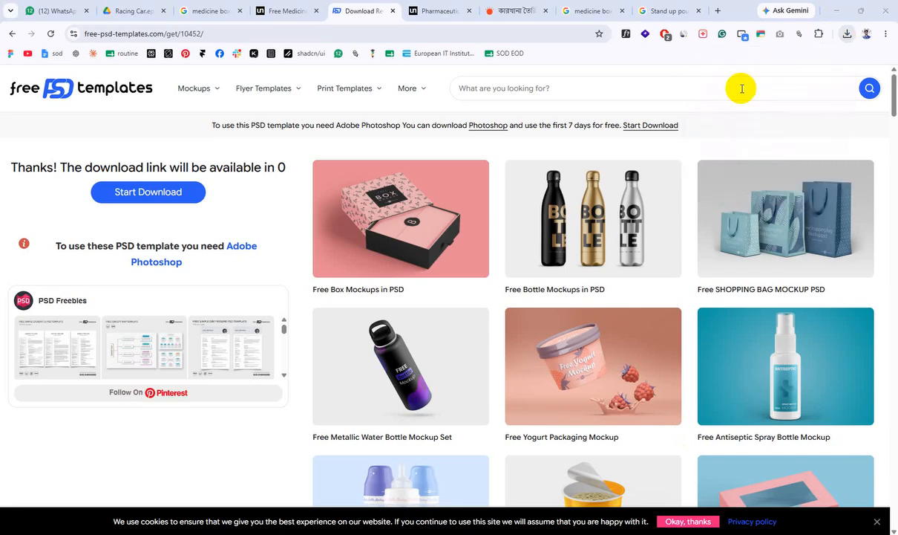
click(888, 7)
click(158, 195)
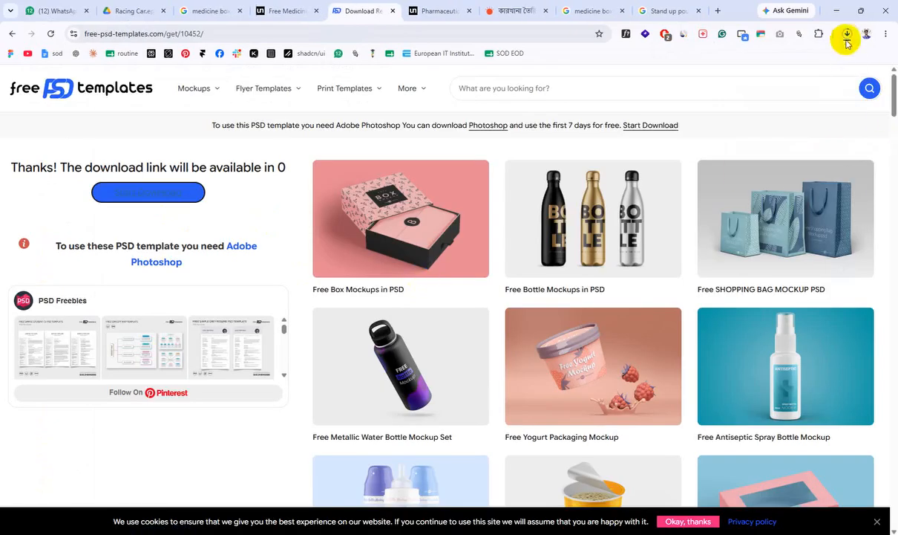
Open the downloaded rectangular box archive and load MockUp.psd from its rectangular_box_D001 folder into Photoshop
click(848, 38)
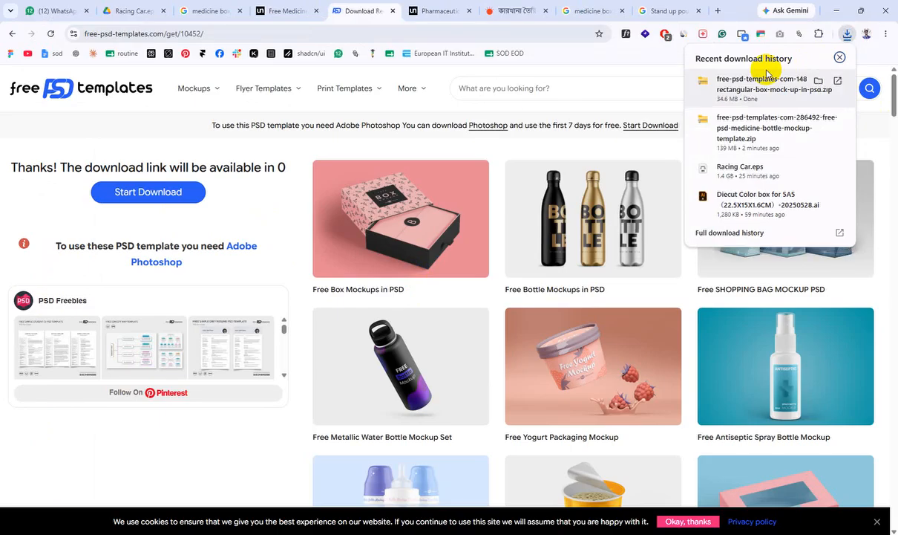
click(790, 89)
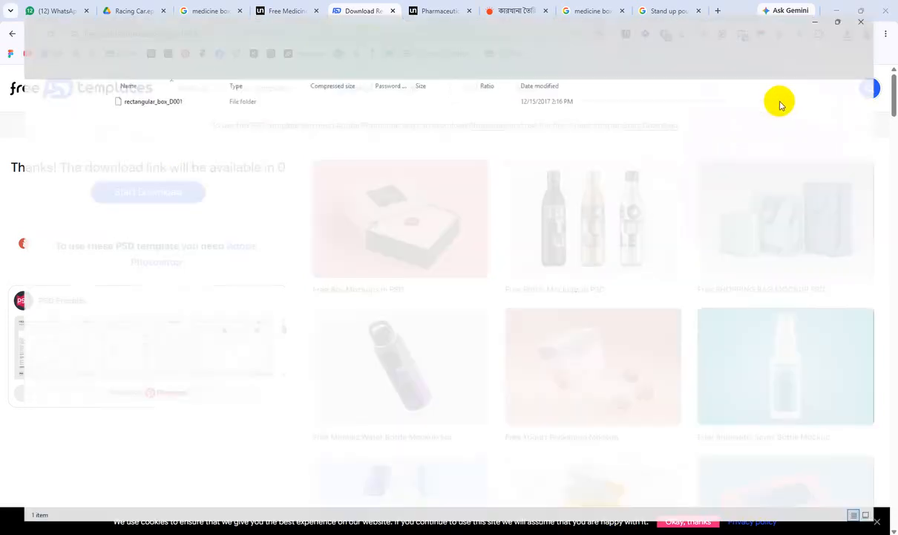
double_click(131, 94)
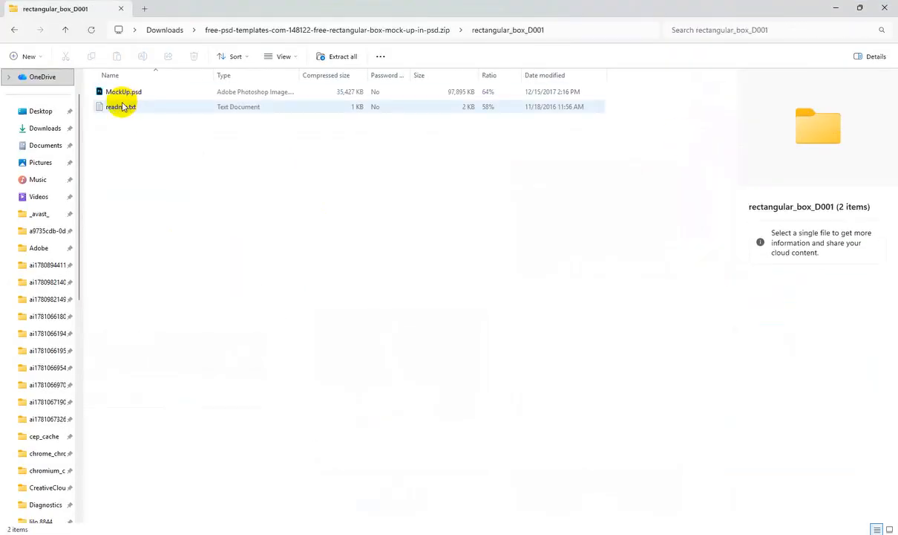
click(124, 94)
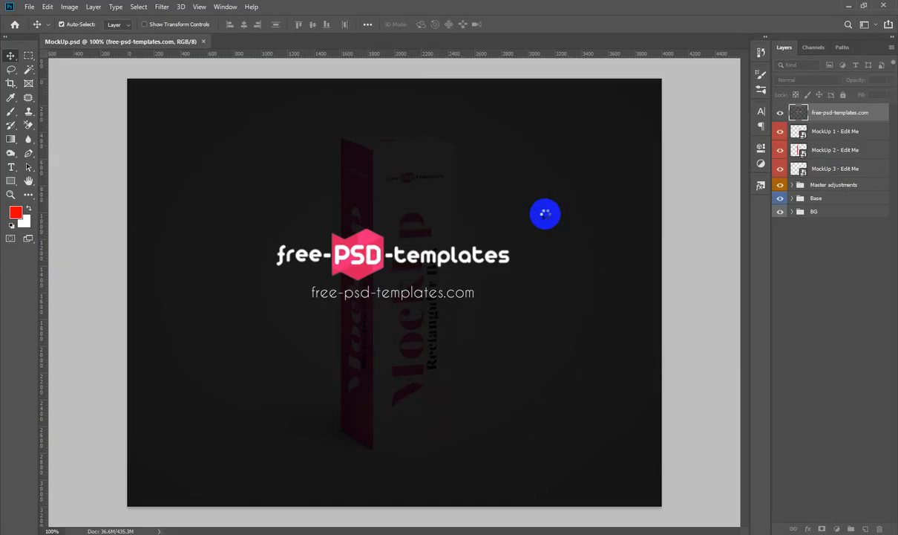
Delete the free-psd-templates.com cover layer from MockUp.psd and open the MockUp 1 - Edit Me smart object
key(Delete)
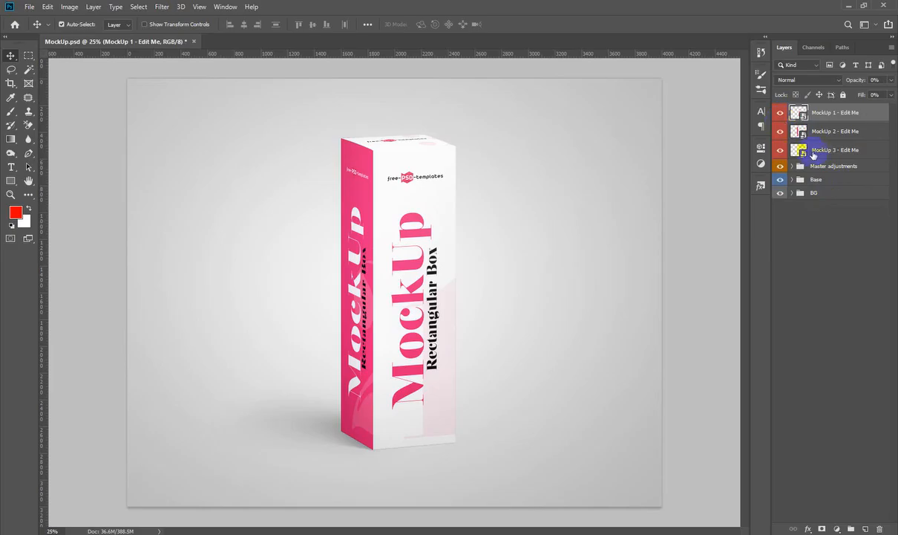
click(829, 153)
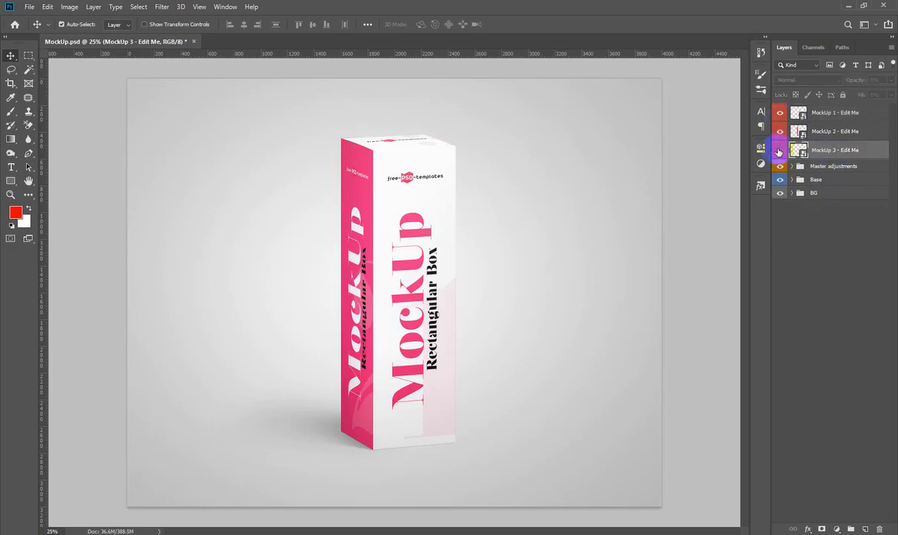
click(779, 151)
double_click(799, 113)
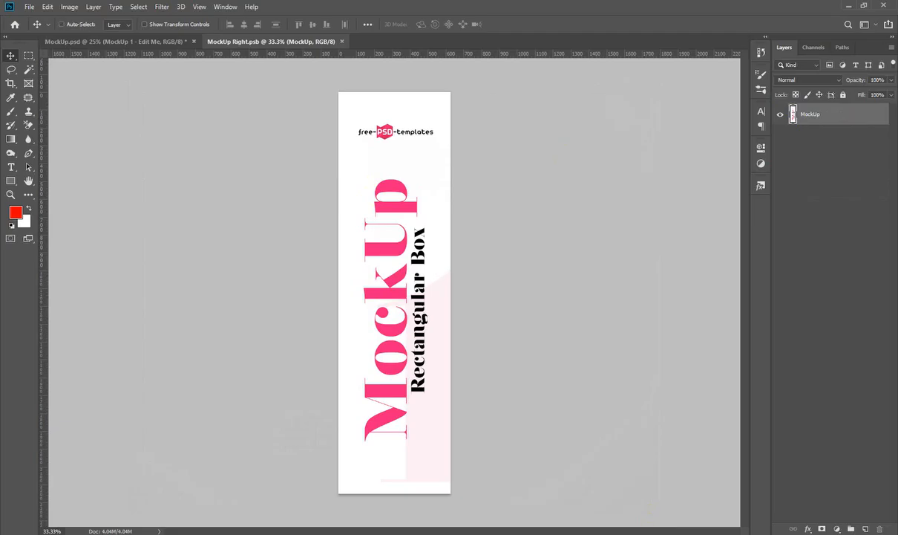
Open the exported Pack-01.jpg box artwork from the Downloads folder
key(ctrl+o)
click(346, 126)
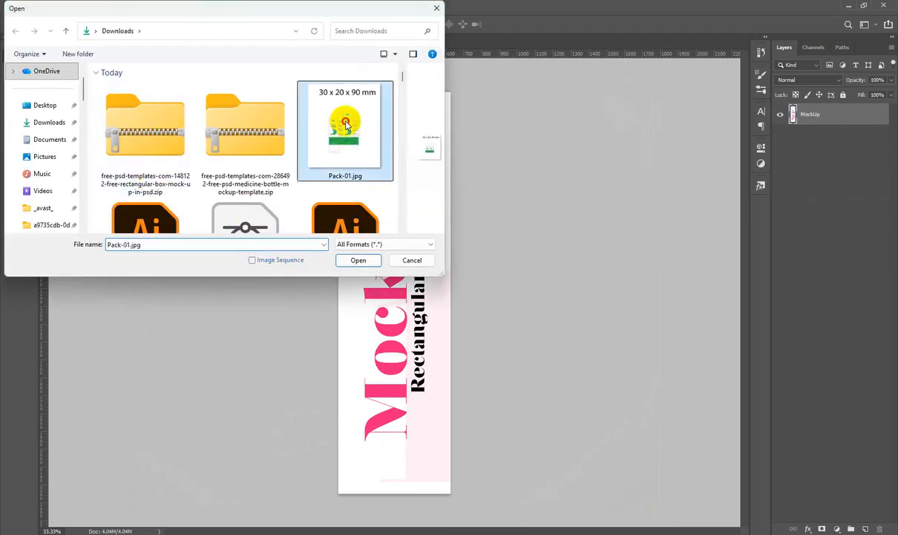
double_click(346, 126)
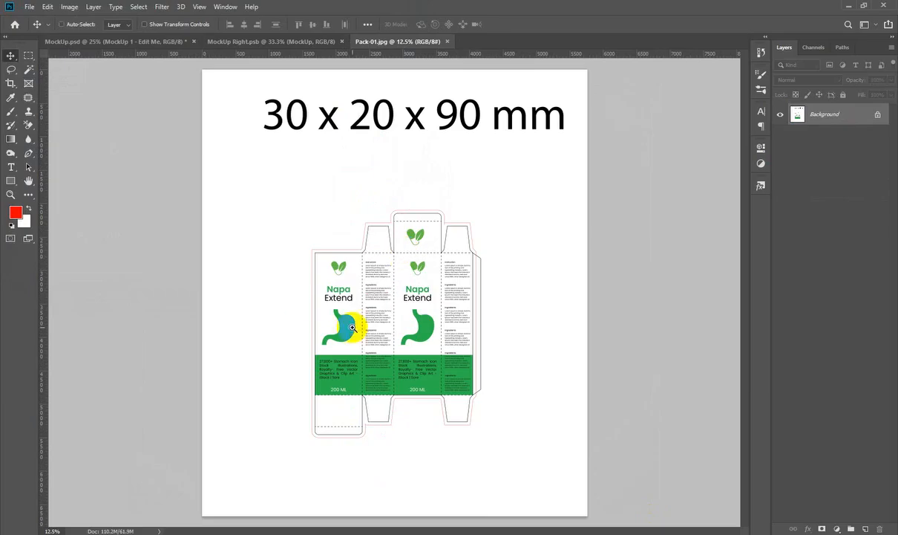
Select the leftmost Napa Extend front panel within its fold lines using the Rectangular Marquee and copy it to a new layer
drag(354, 327, 391, 377)
drag(394, 248, 400, 214)
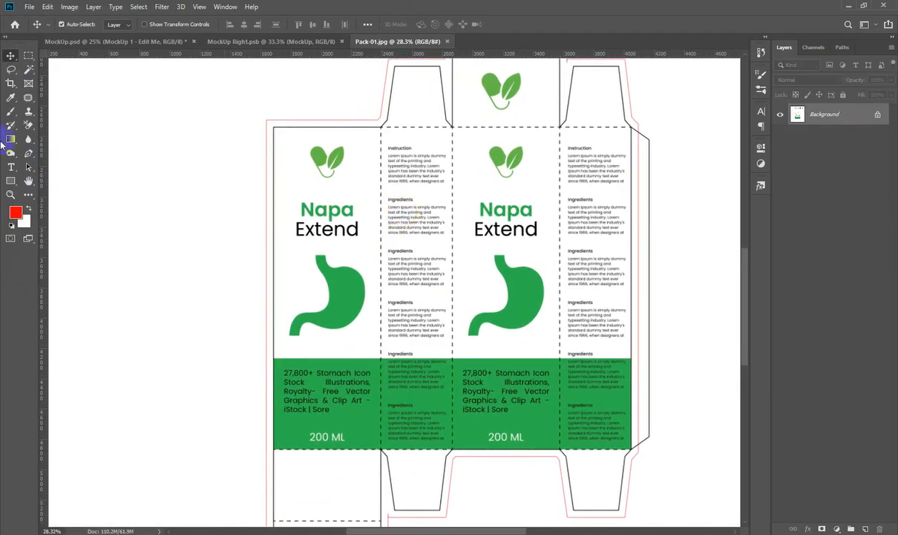
click(28, 55)
click(245, 120)
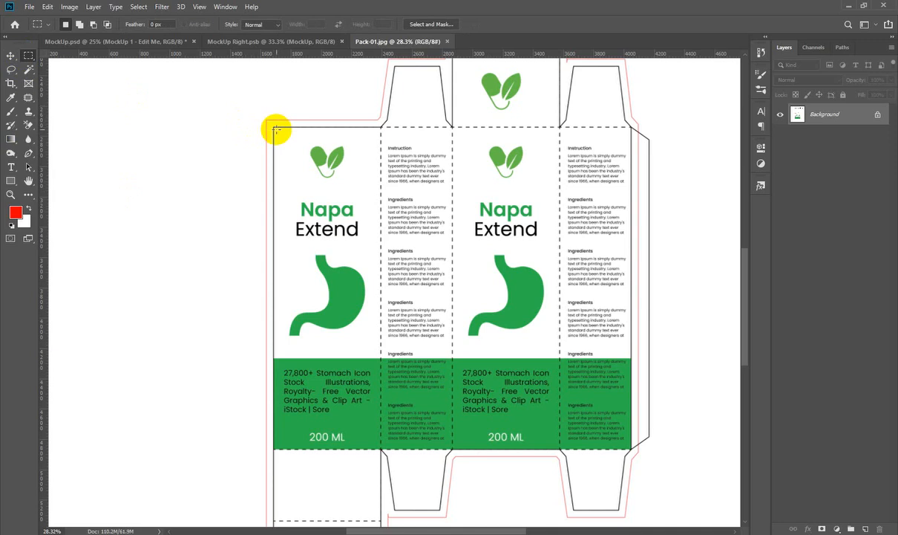
drag(275, 128, 380, 449)
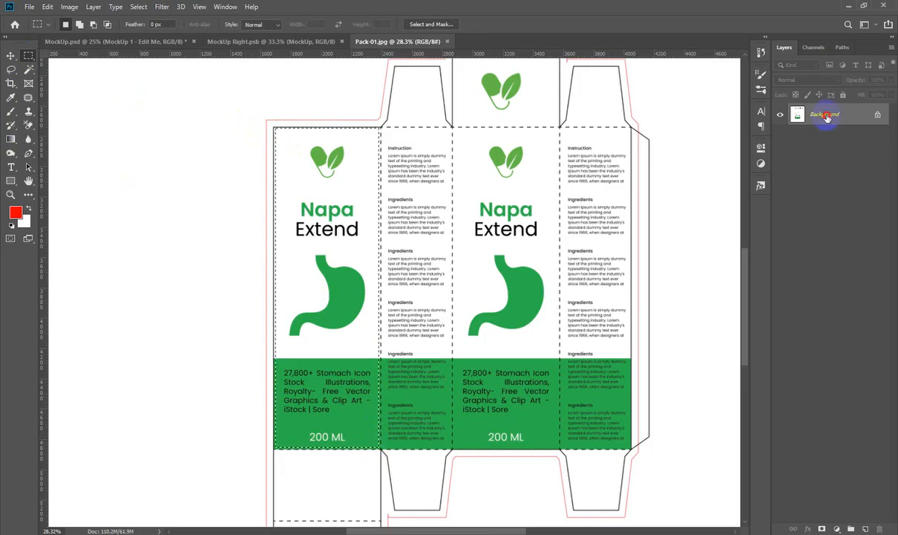
key(ctrl+j)
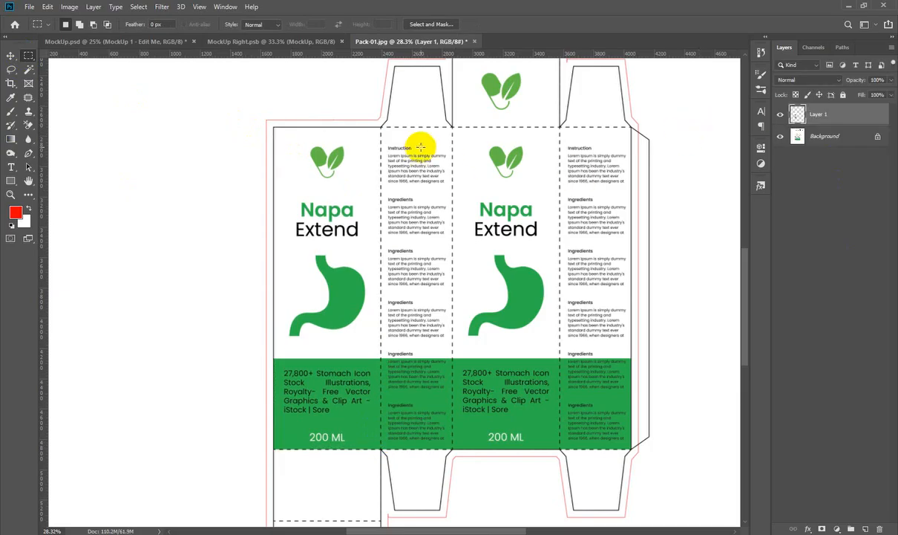
Select the Instruction and Ingredients side panel beside the first front panel and copy it from the Background to a new layer
drag(380, 126, 452, 449)
click(800, 136)
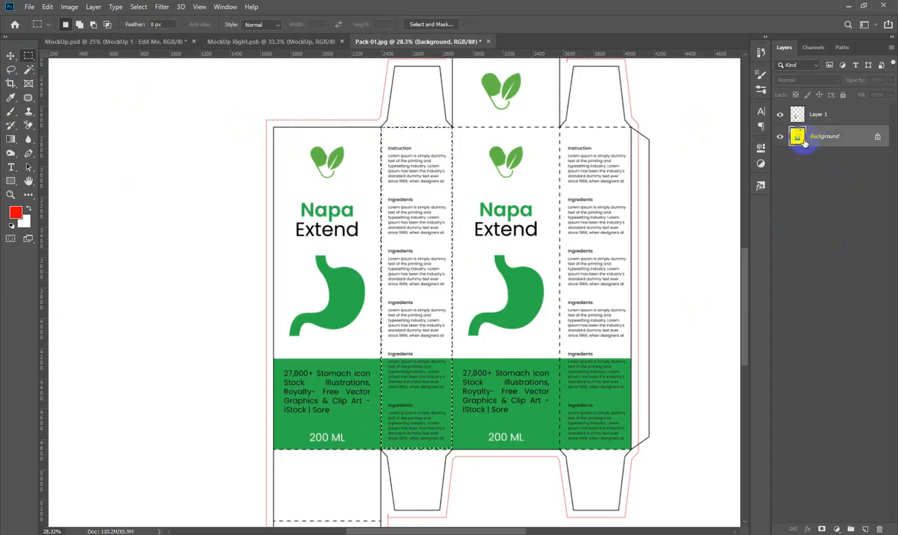
key(ctrl+j)
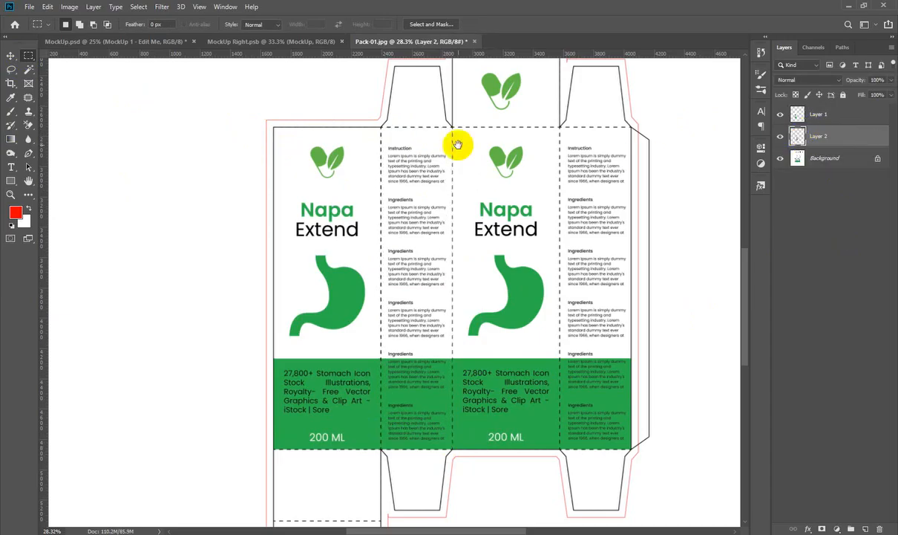
Select the top flap area containing the leaf logo, excluding the tuck tab, and copy it from the Background to a new layer
drag(457, 144, 425, 329)
drag(451, 249, 657, 421)
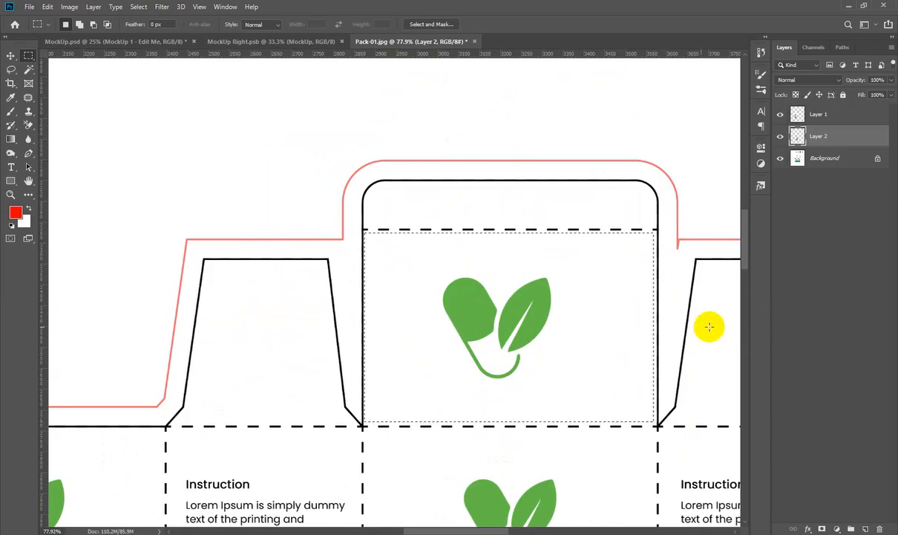
click(831, 158)
key(ctrl+j)
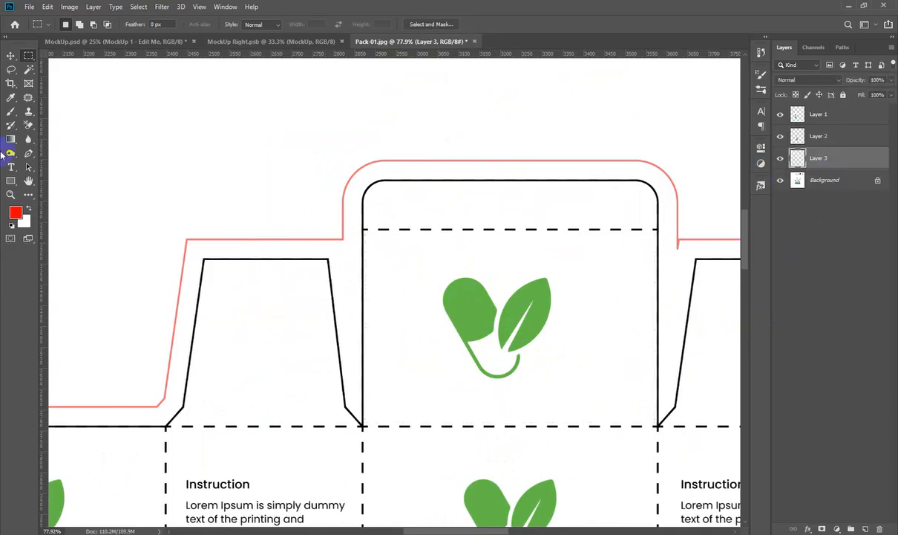
Move the copied Napa Extend front panel from Pack-01.jpg into MockUp Right.psb
click(10, 55)
scroll(397, 263, down, 5)
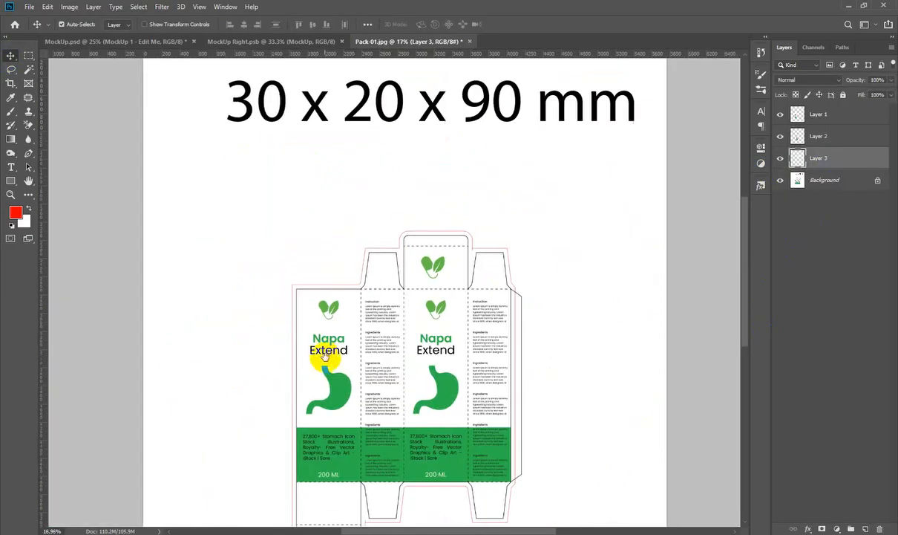
drag(320, 371, 375, 296)
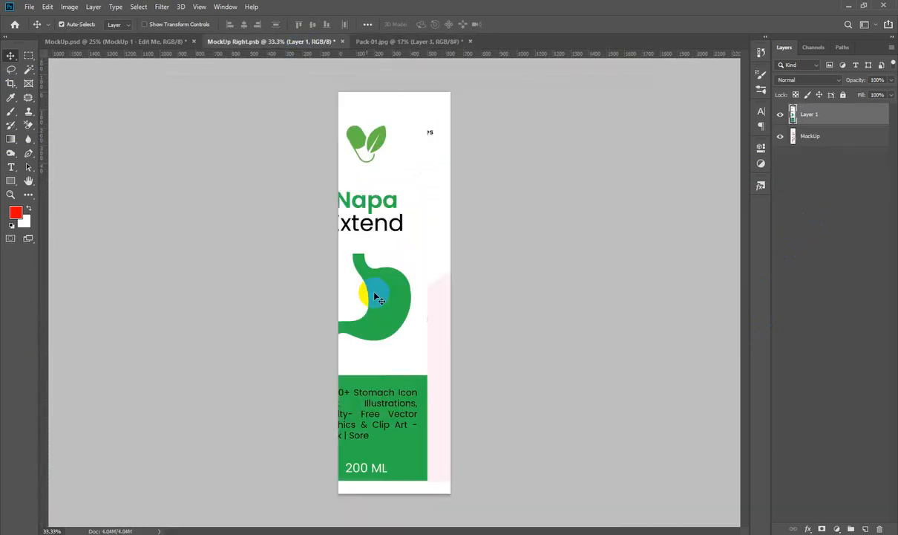
Align the front panel with the canvas of MockUp Right.psb and stretch it to cover the placeholder design completely
key(ctrl+t)
drag(412, 223, 432, 207)
drag(461, 281, 452, 279)
drag(403, 163, 403, 170)
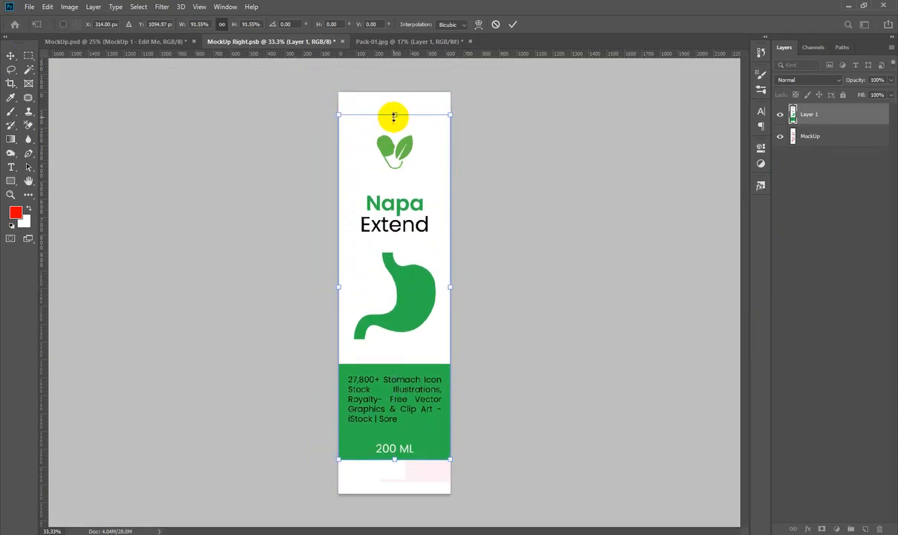
drag(395, 115, 394, 94)
drag(394, 458, 395, 493)
key(Return)
Save and close MockUp Right.psb, then return to the MockUp.psd document
key(ctrl+s)
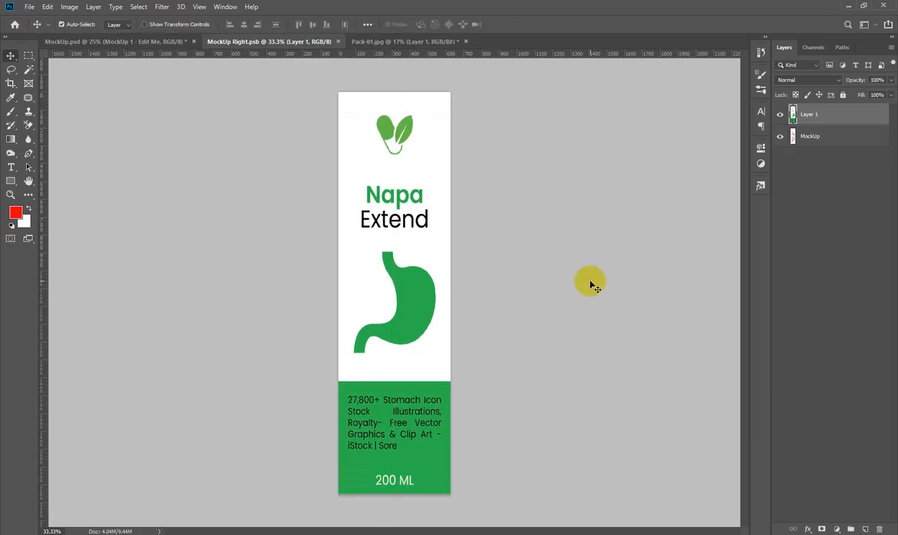
key(ctrl+w)
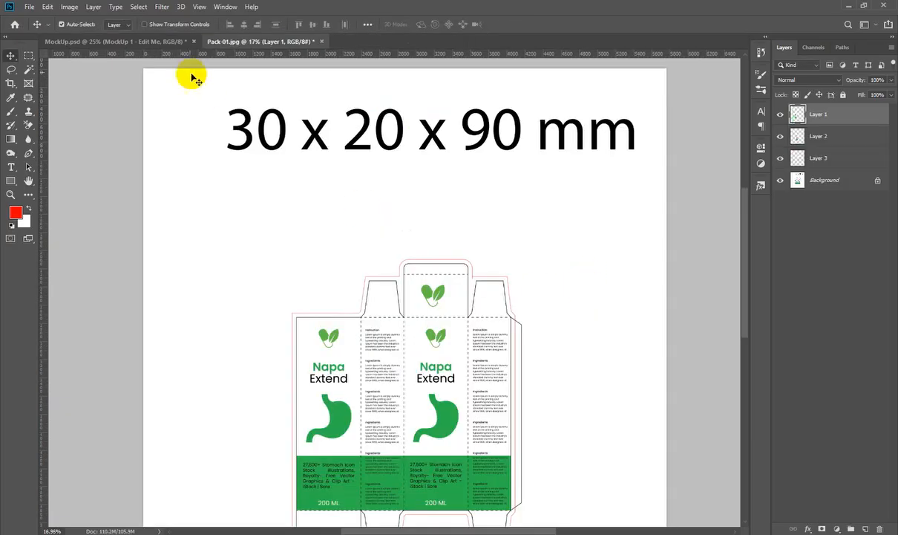
click(153, 42)
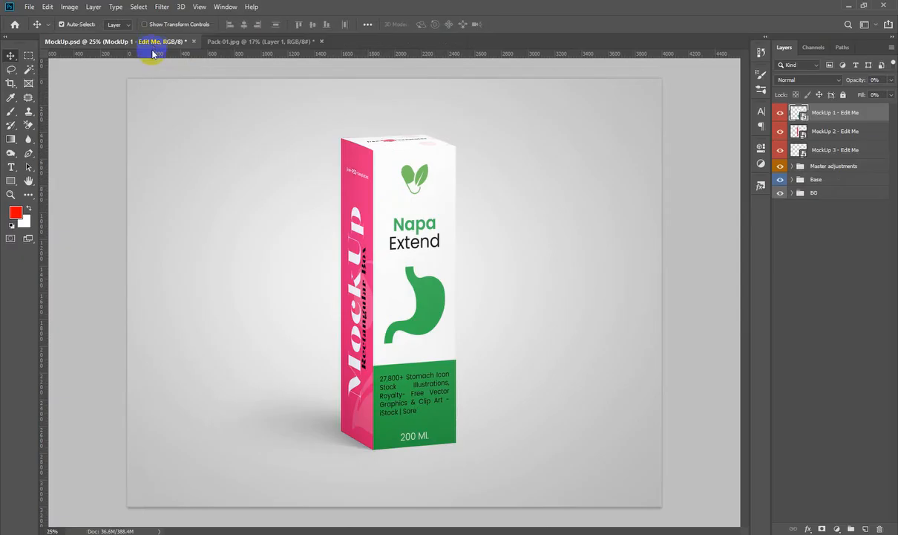
Open the MockUp 2 - Edit Me smart object and move the copied side panel from Pack-01.jpg into it
double_click(804, 136)
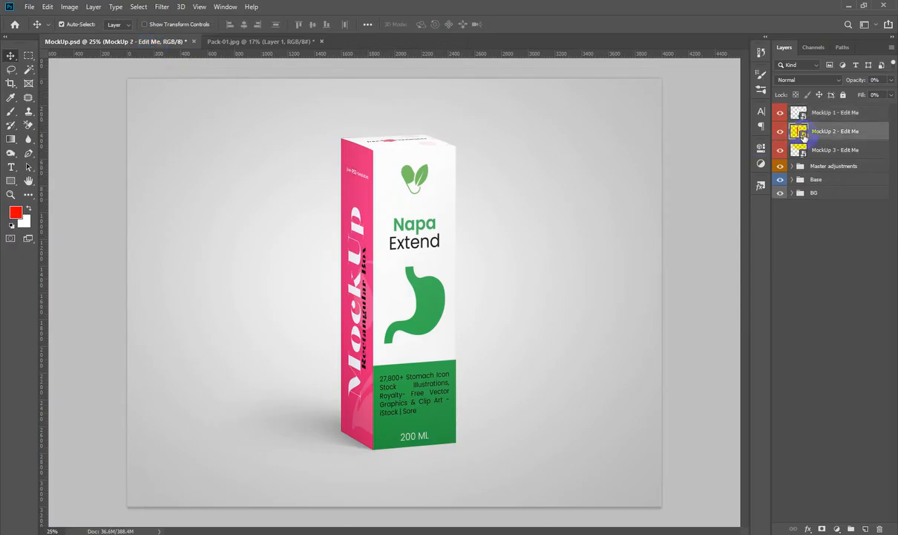
click(260, 42)
drag(386, 373, 401, 258)
Stretch the side panel to 133.33% width and 106.89% height so it fills the MockUp 21.psb canvas
key(ctrl+t)
drag(407, 168, 389, 180)
drag(423, 470, 427, 494)
drag(431, 301, 453, 297)
key(Return)
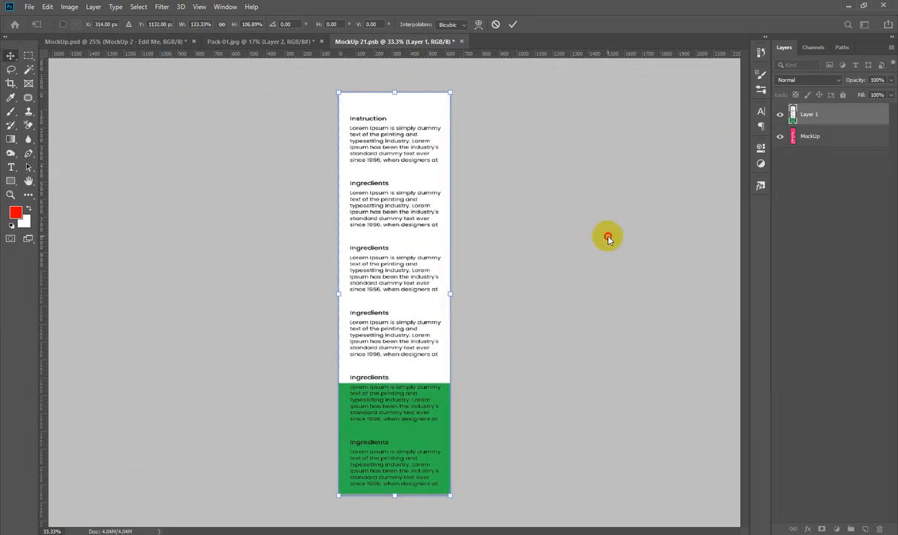
Save and close MockUp 21.psb, and examine the upper part of the box in MockUp.psd
key(ctrl+s)
key(ctrl+w)
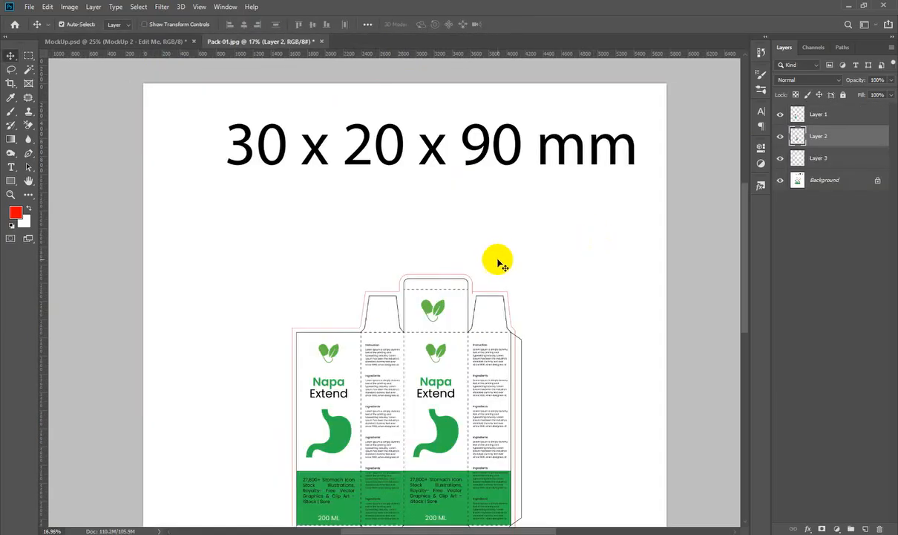
click(158, 43)
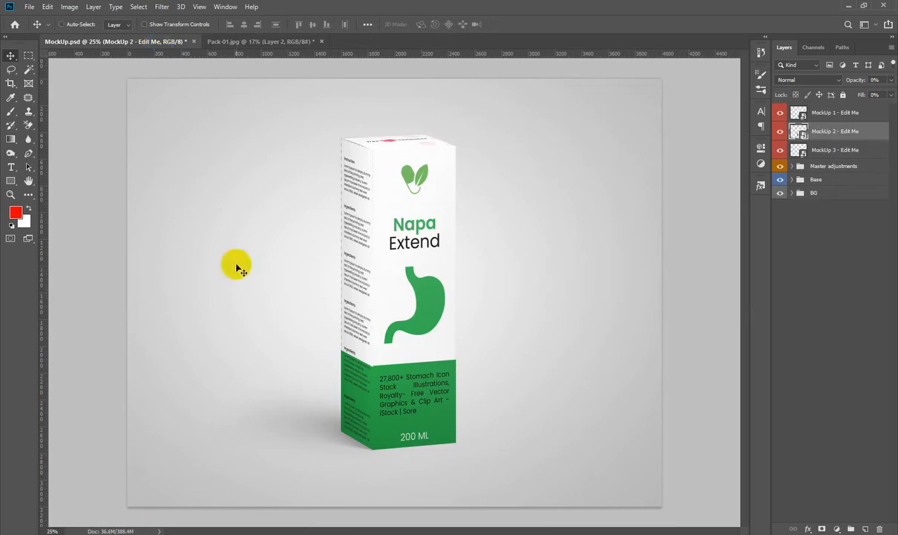
scroll(373, 375, up, 3)
drag(370, 422, 352, 531)
drag(331, 351, 324, 438)
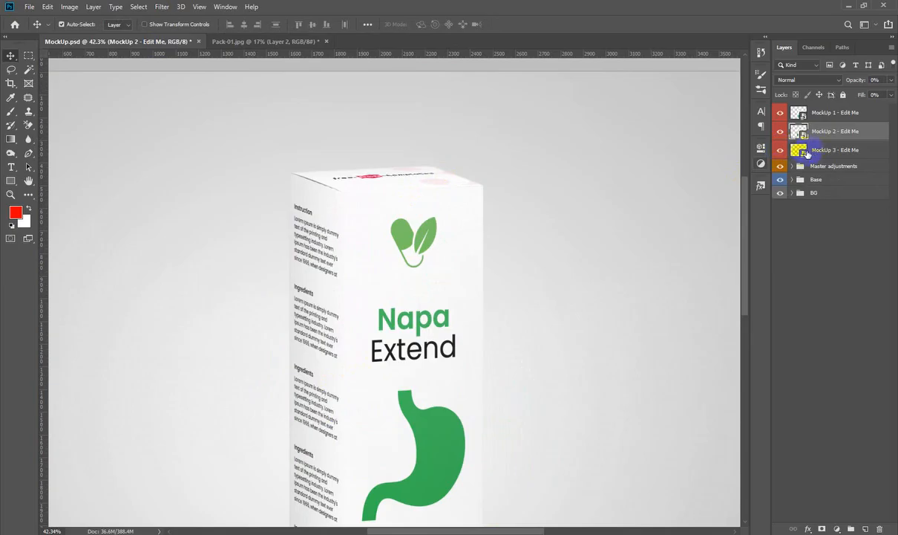
Open the MockUp 3 - Edit Me smart object and move the copied leaf logo flap from Pack-01.jpg into it
double_click(802, 150)
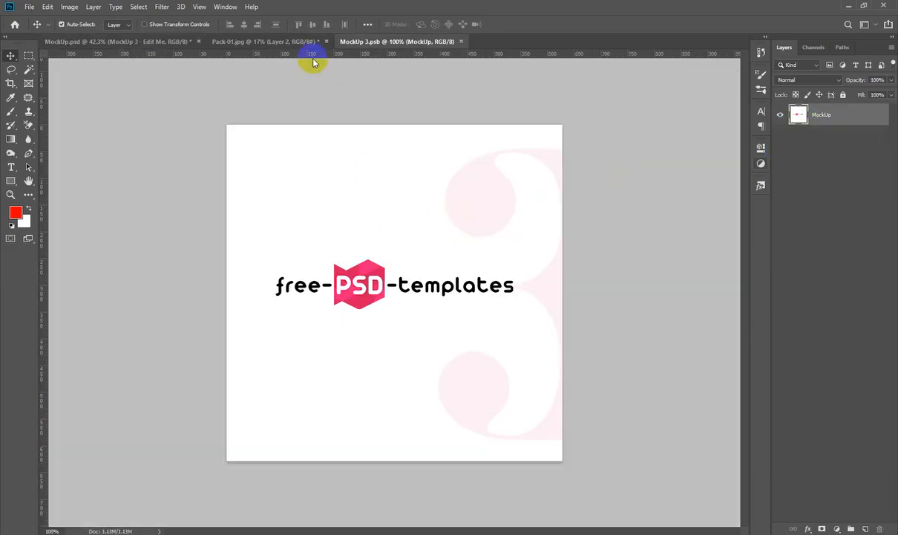
click(282, 41)
mouse_move(429, 307)
mouse_down()
mouse_move(473, 97)
mouse_move(411, 34)
mouse_move(427, 300)
mouse_up()
Scale the leaf logo flap to 129.52% over the placeholder, save and close MockUp 3.psb, and return to MockUp.psd
key(ctrl+t)
drag(401, 272, 383, 227)
drag(395, 373, 402, 446)
drag(409, 320, 422, 328)
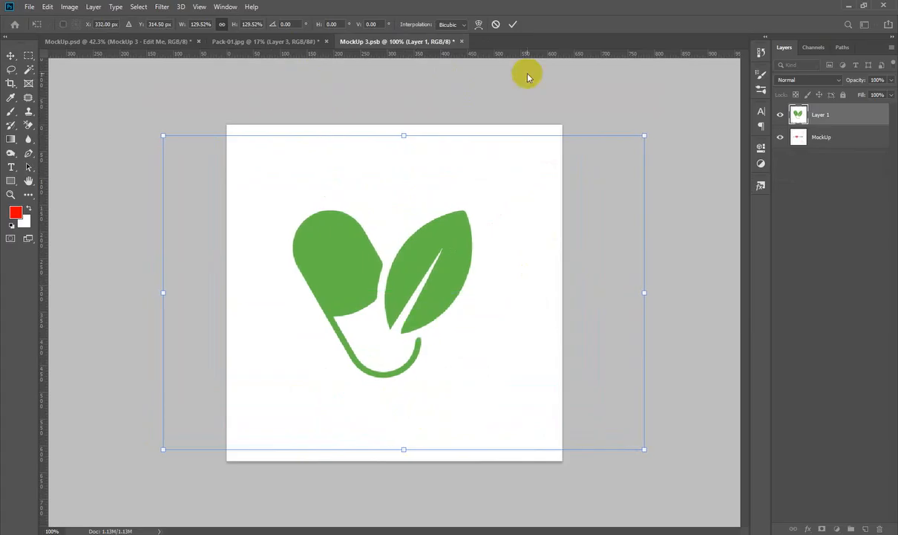
click(513, 24)
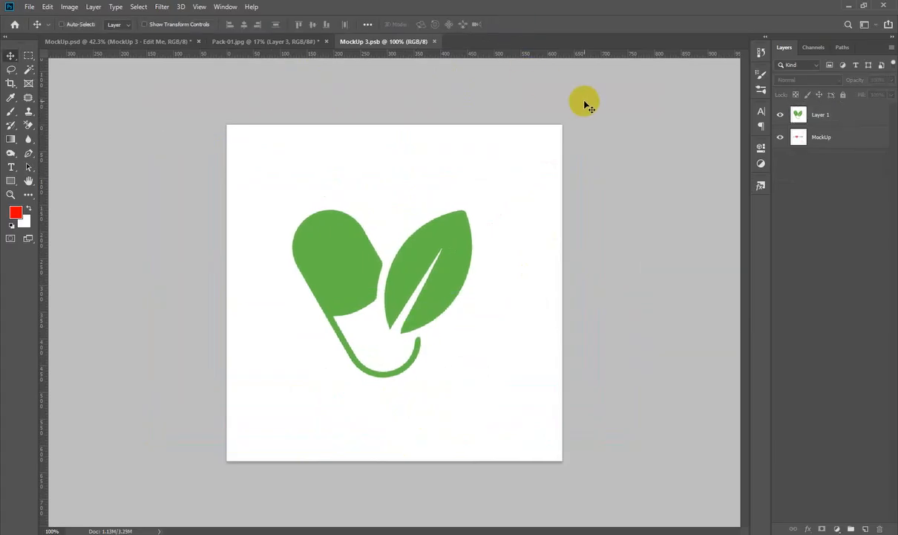
key(ctrl+w)
click(180, 41)
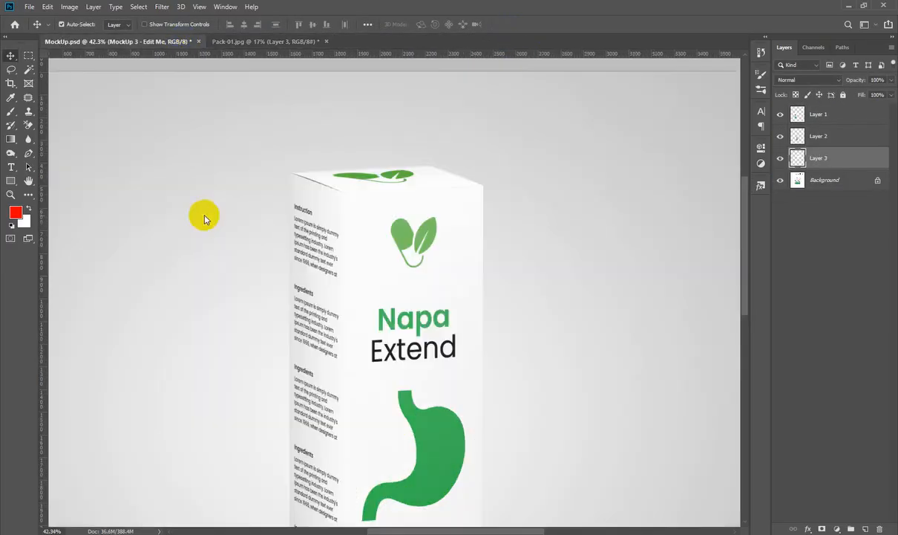
Recolour the BG Color fill layer in the BG group to light green b5fcc6, starting from the box's green band
key(ctrl+0)
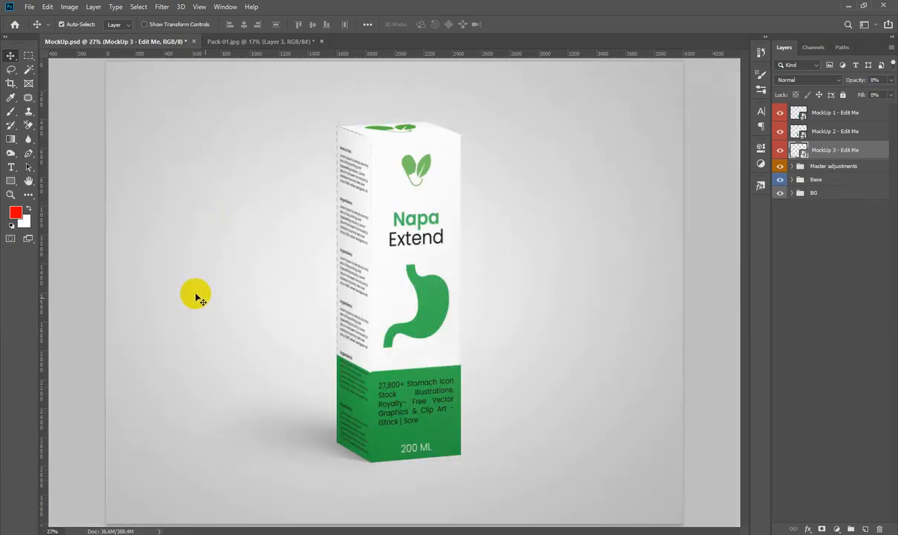
click(791, 192)
double_click(811, 229)
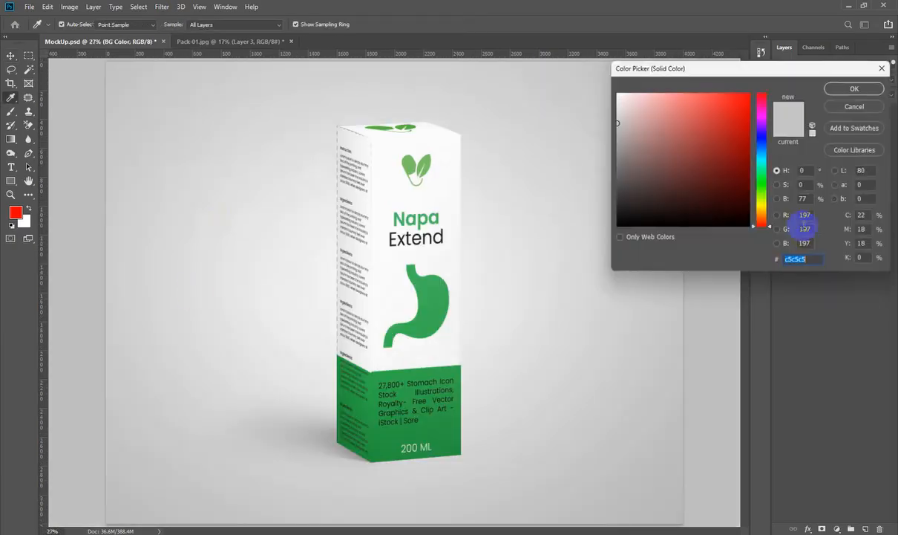
click(447, 387)
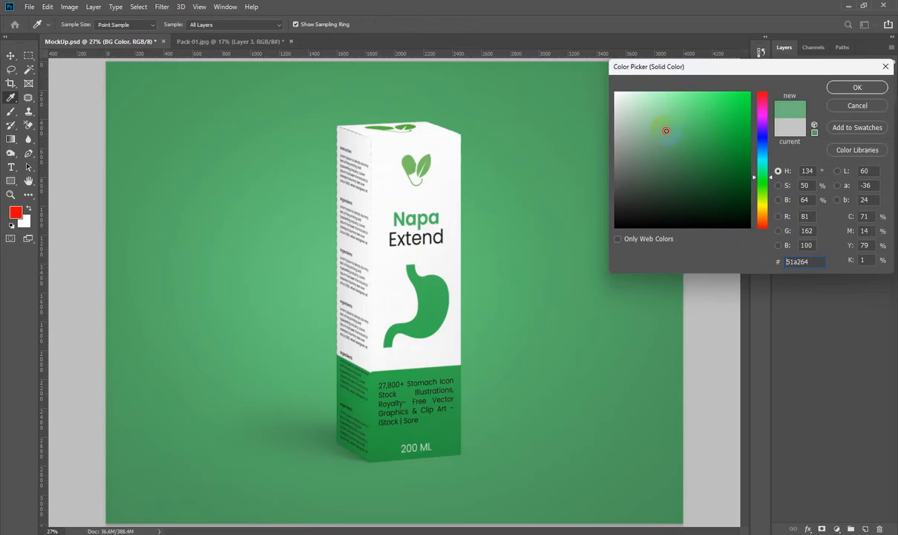
drag(666, 130, 652, 92)
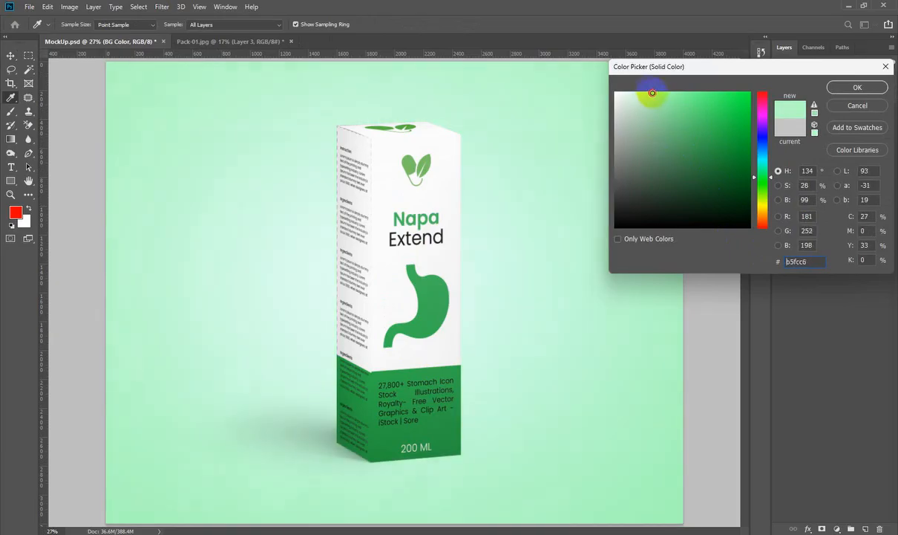
click(850, 89)
ctrl+click(683, 320)
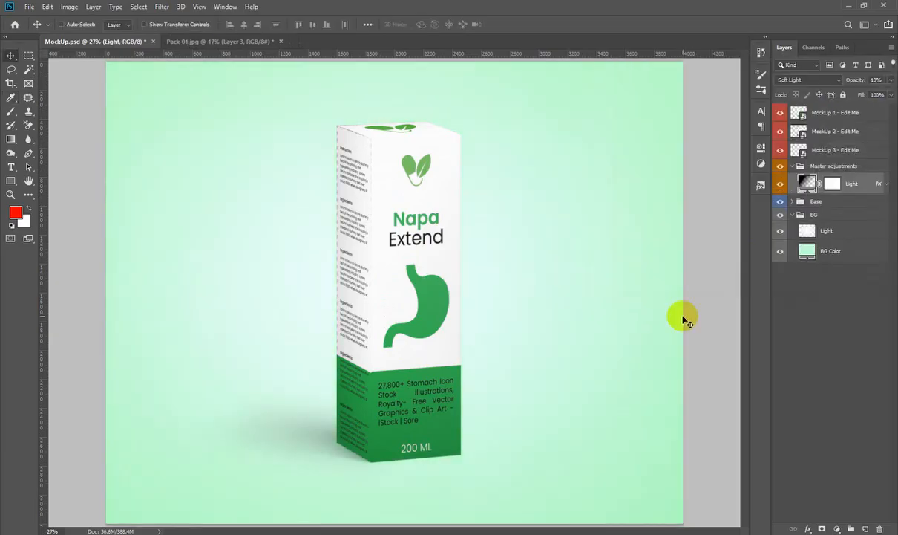
Save the finished box mockup as the JPEG file MockUp.jpg in the Downloads folder, accepting the JPEG options
key(ctrl+minus)
key(ctrl+minus)
drag(439, 212, 465, 286)
drag(466, 355, 500, 303)
drag(423, 377, 489, 303)
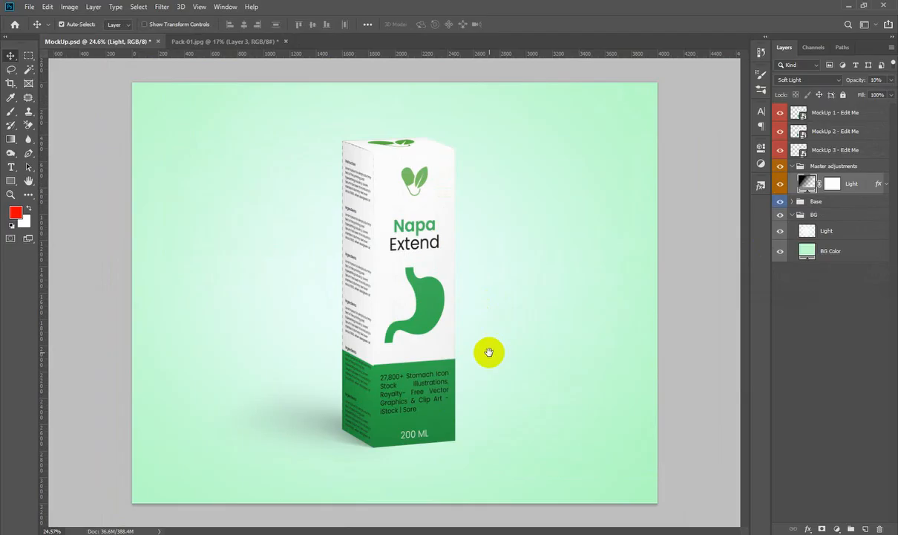
key(ctrl+shift+s)
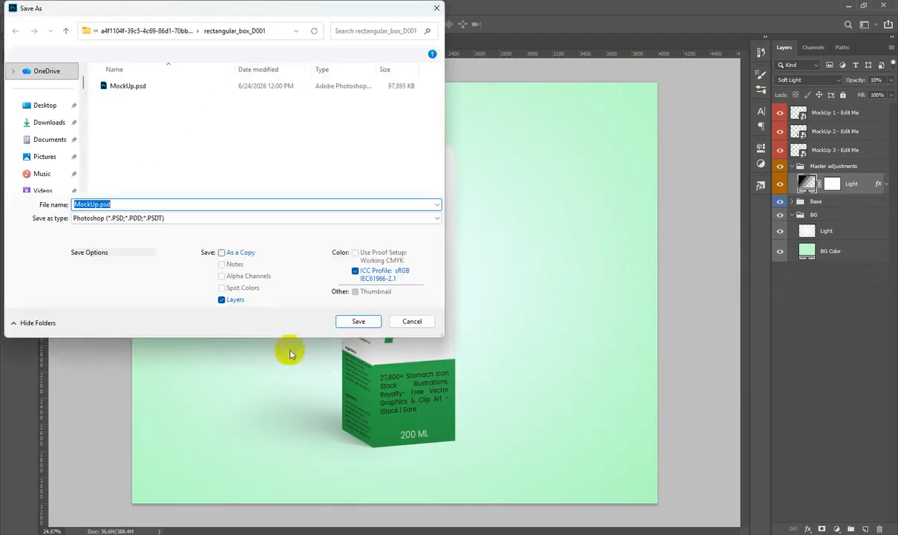
click(106, 217)
click(111, 300)
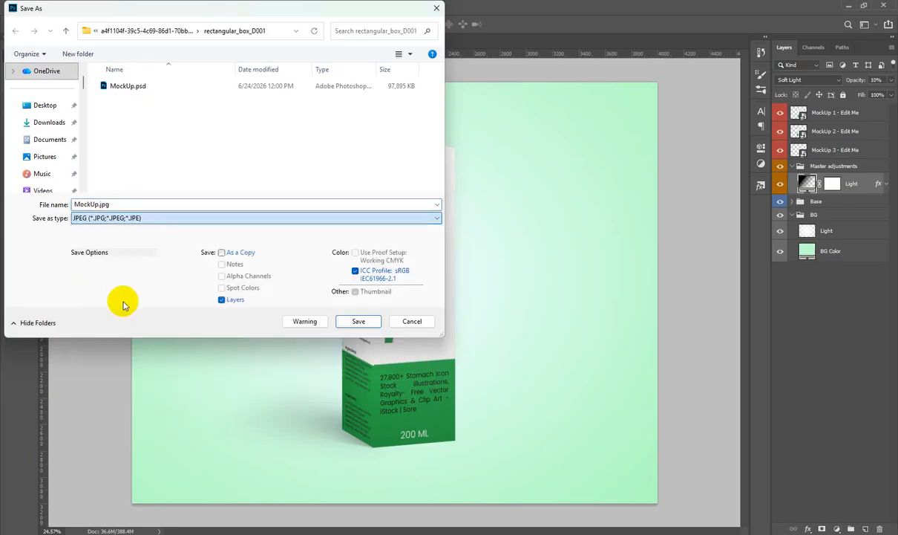
scroll(66, 150, up, 2)
click(48, 160)
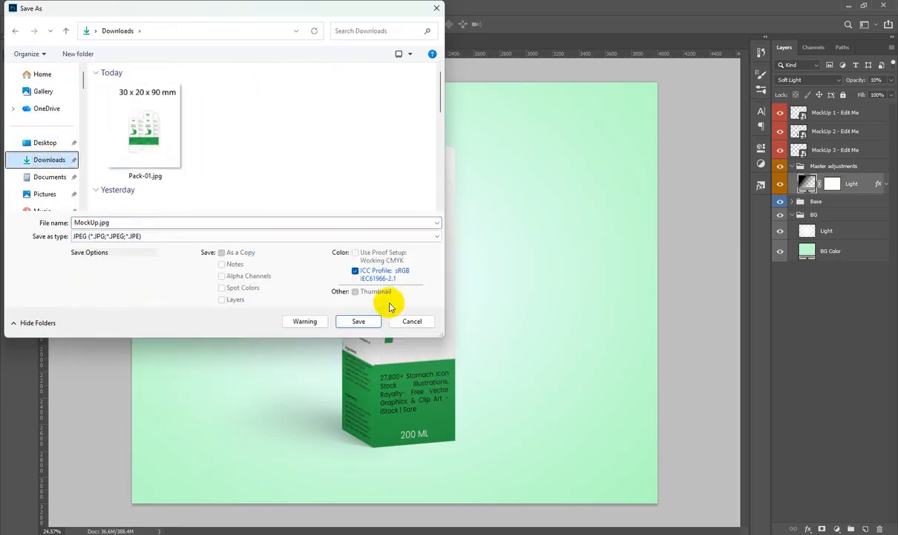
click(363, 323)
click(508, 135)
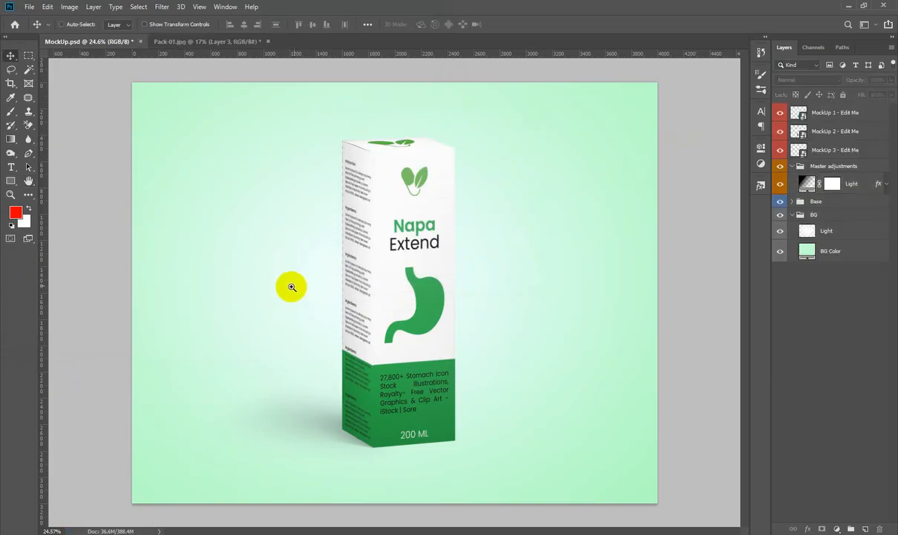
Examine the mockup's front panel up close, and switch to Illustrator to review the box dieline in Pack.ai
drag(476, 253, 521, 335)
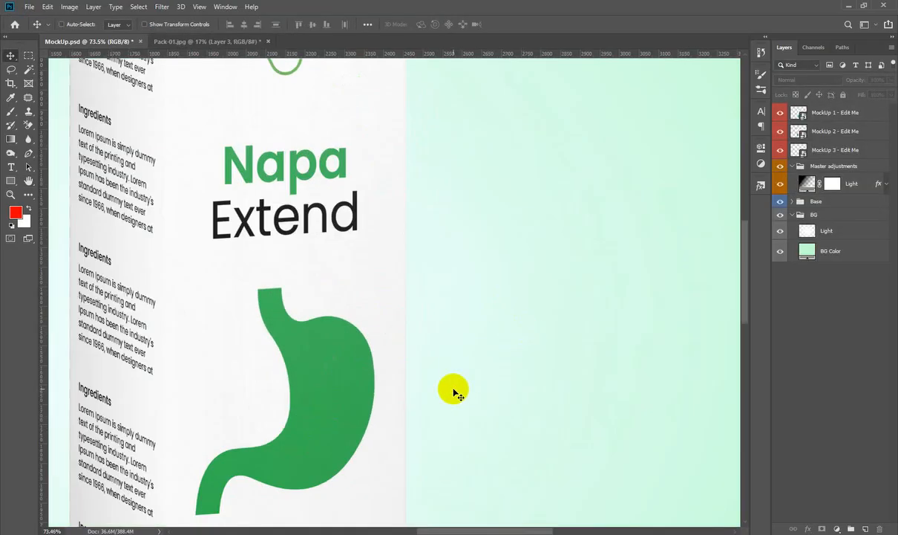
key(ctrl+0)
key(ctrl+minus)
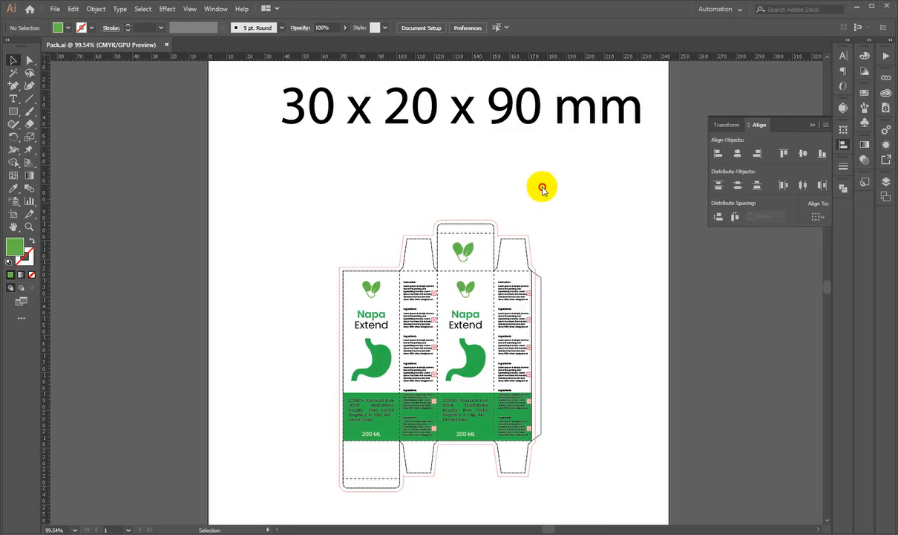
drag(406, 230, 500, 252)
drag(440, 384, 408, 346)
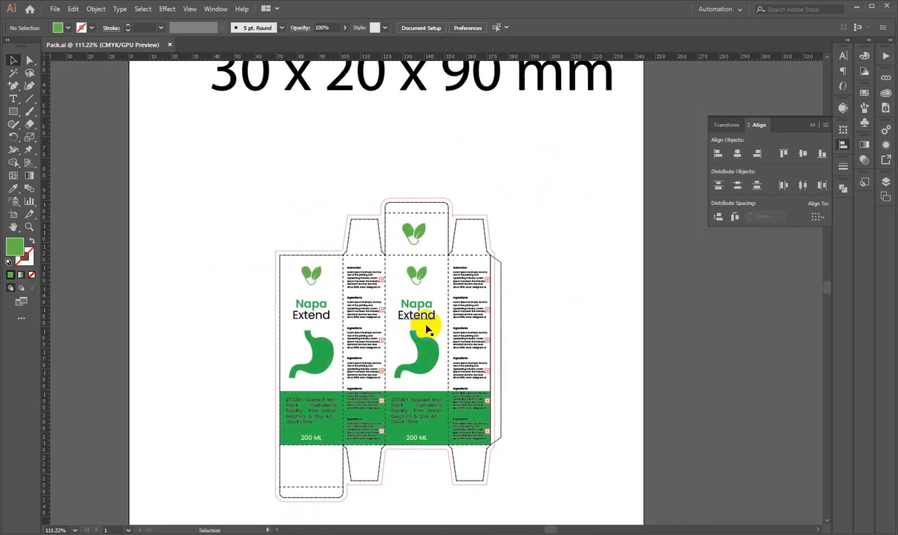